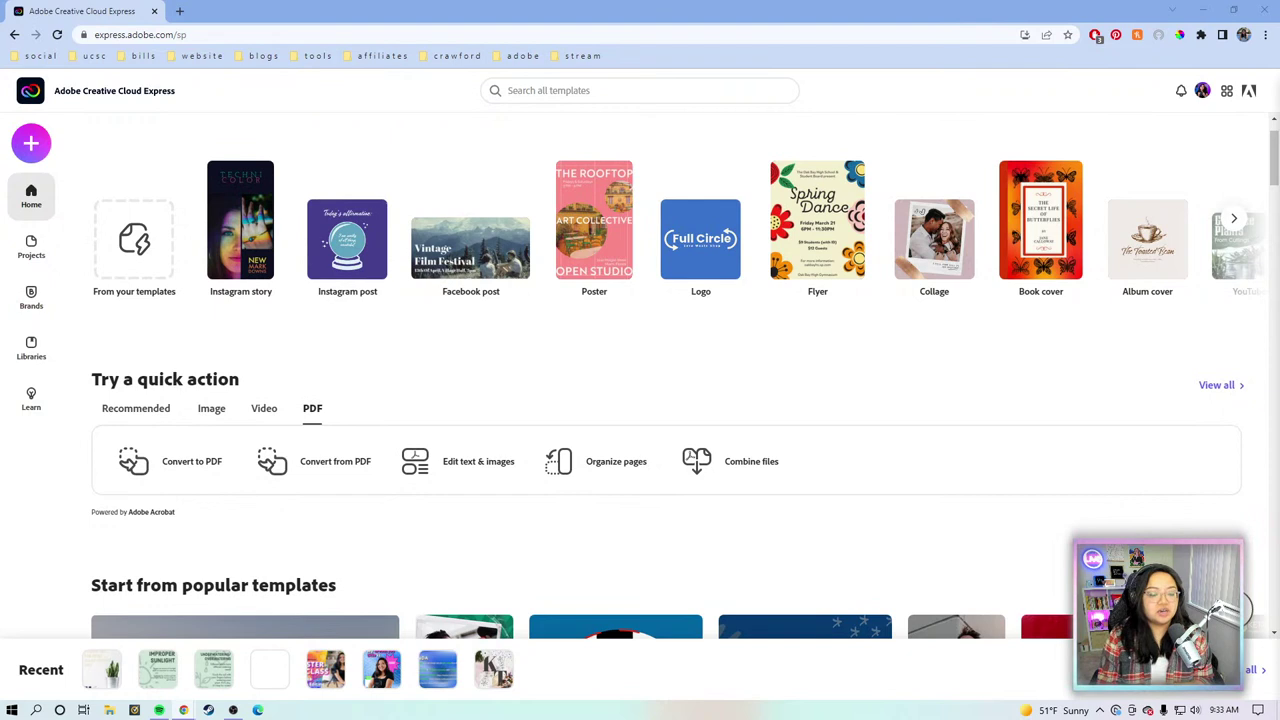
Step: Search all templates for "media kit"
{"action": "left_click", "coordinate": [708, 95]}
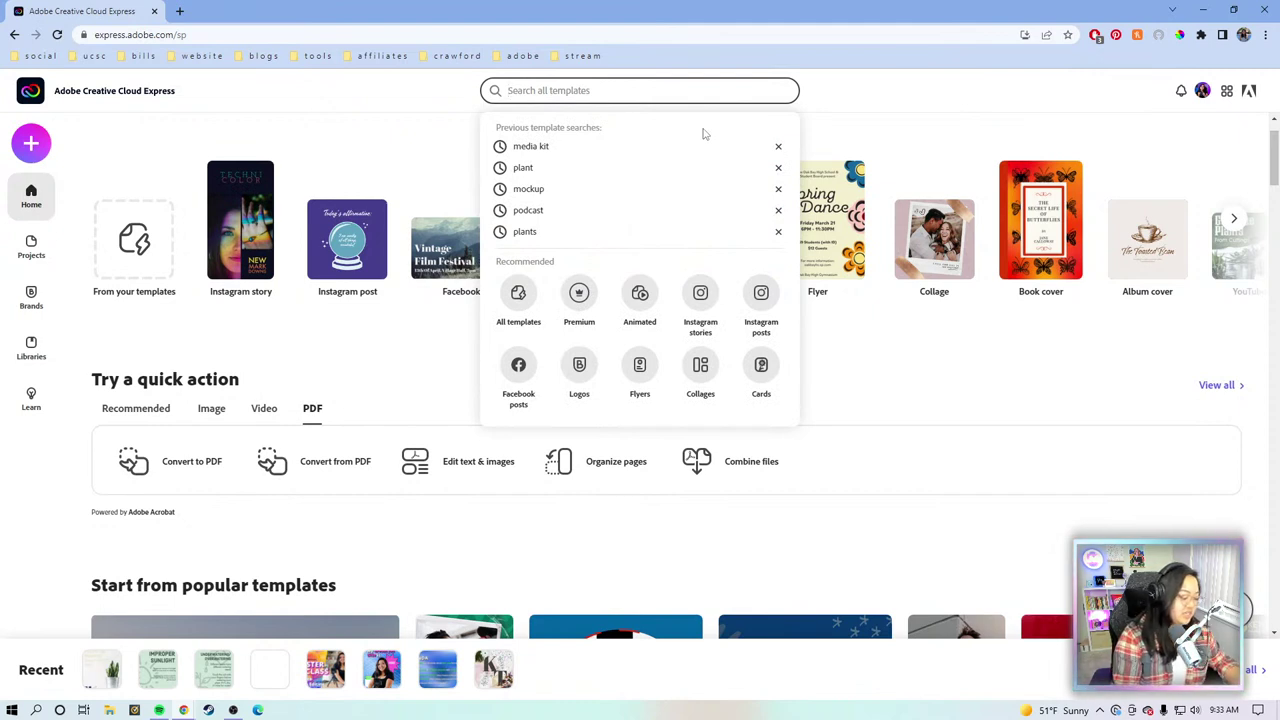
{"action": "type", "text": "media kit"}
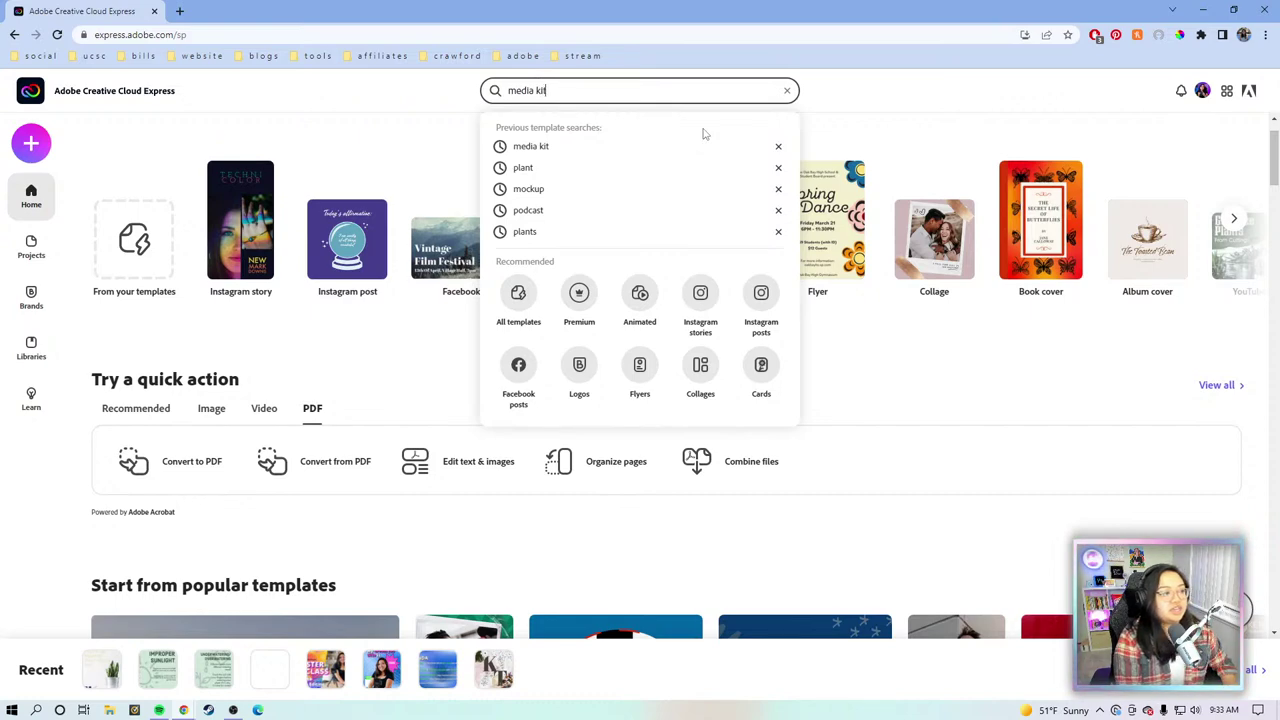
{"action": "key", "text": "Return"}
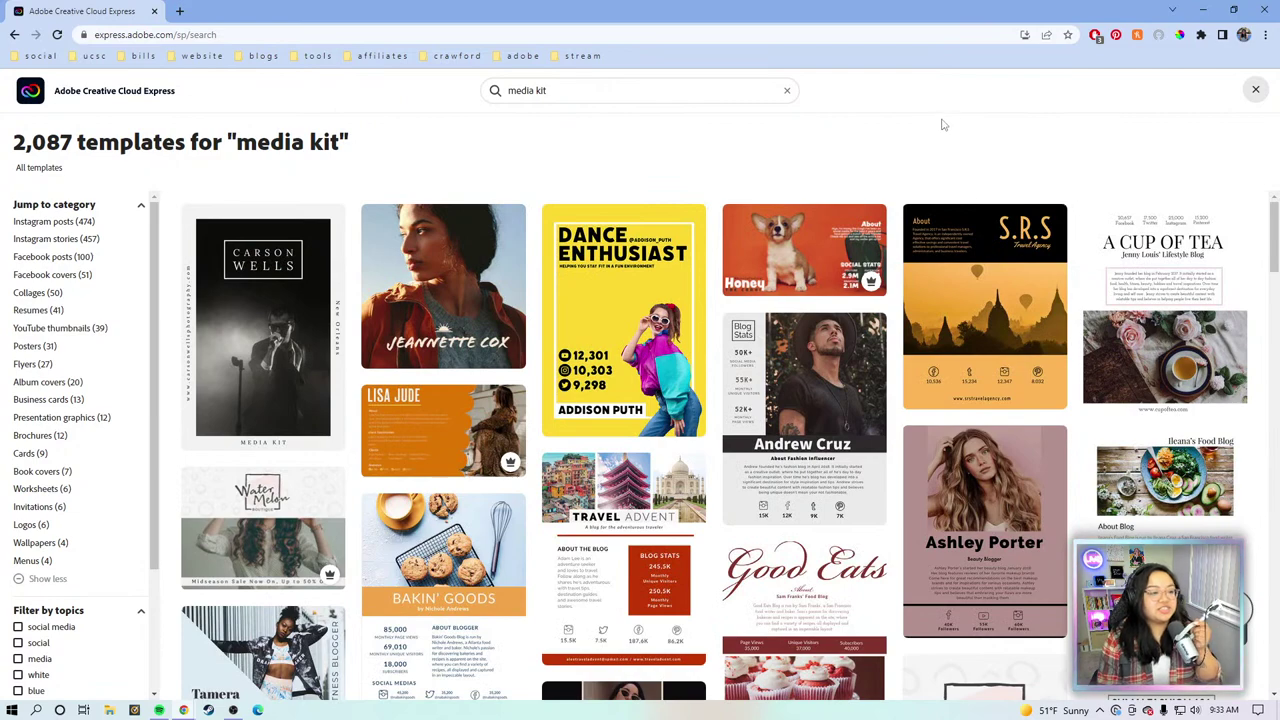
Step: Create a project from the fashion influencer media kit template with the "Blog Stats" column beside a man in a hat
{"action": "scroll", "coordinate": [1052, 302], "scroll_direction": "down", "scroll_amount": 2}
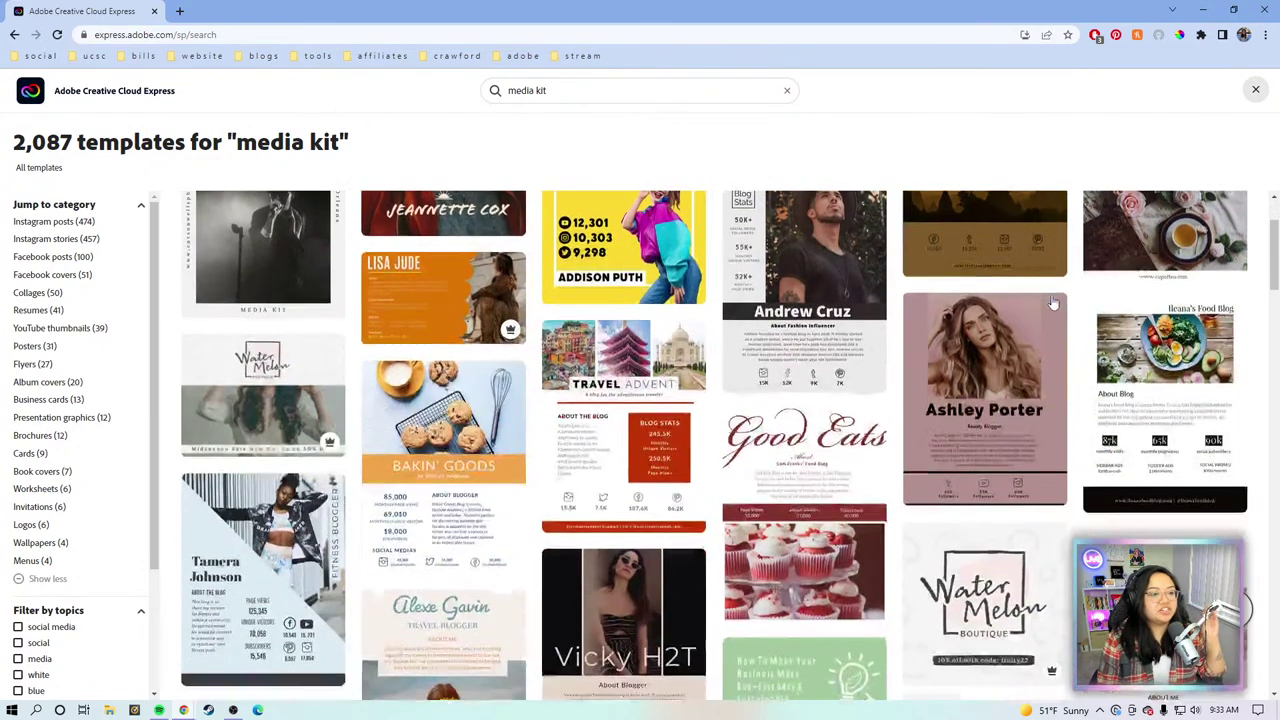
{"action": "scroll", "coordinate": [1052, 302], "scroll_direction": "down", "scroll_amount": 5}
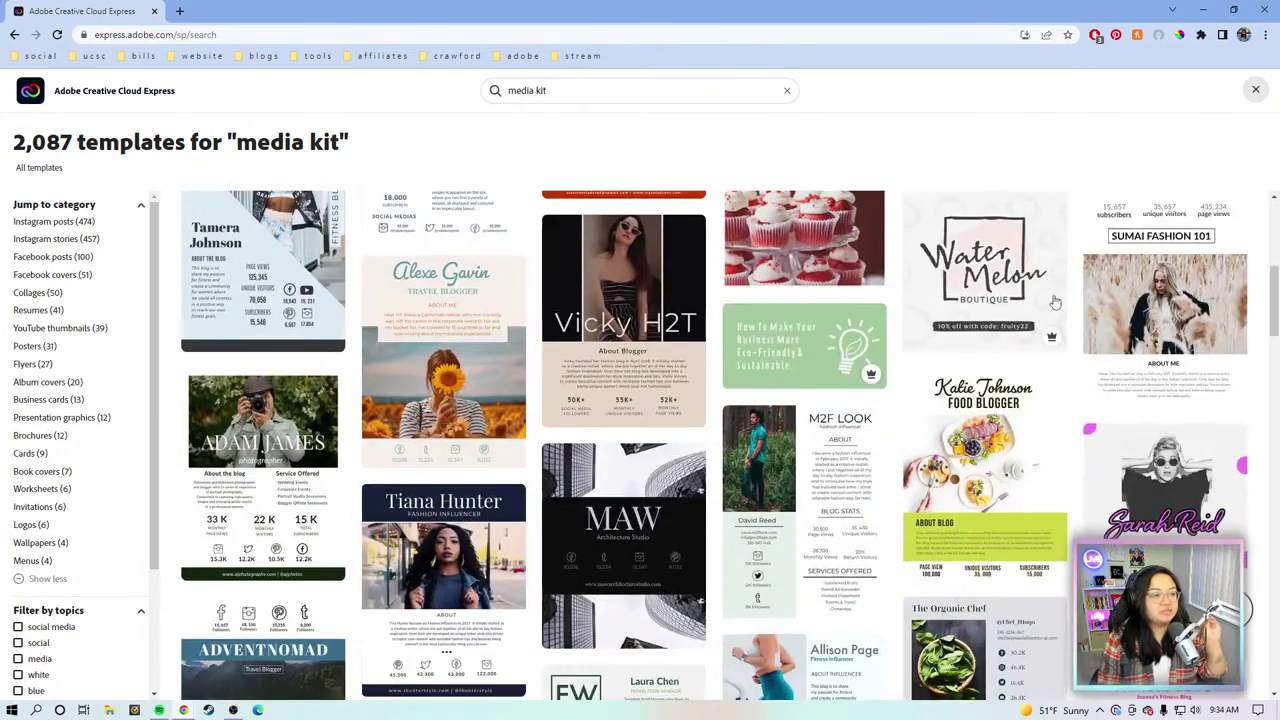
{"action": "scroll", "coordinate": [1054, 302], "scroll_direction": "down", "scroll_amount": 3}
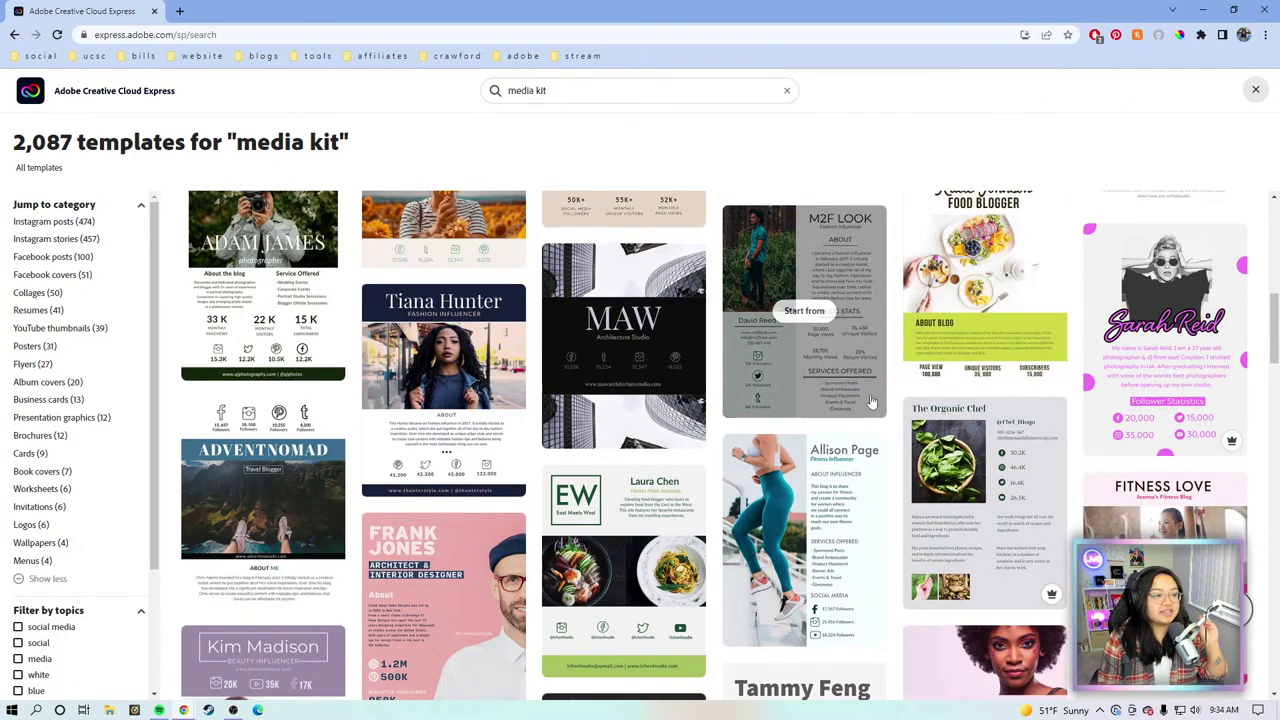
{"action": "scroll", "coordinate": [870, 400], "scroll_direction": "down", "scroll_amount": 2}
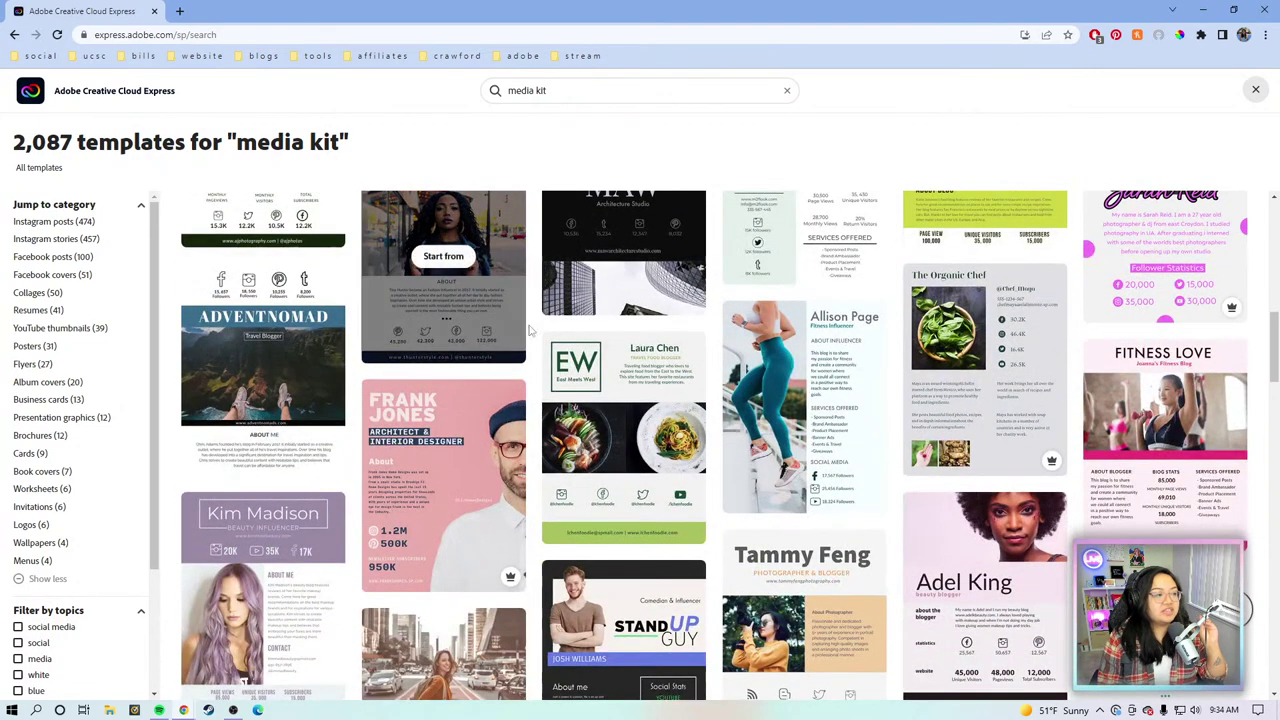
{"action": "scroll", "coordinate": [950, 445], "scroll_direction": "down", "scroll_amount": 2}
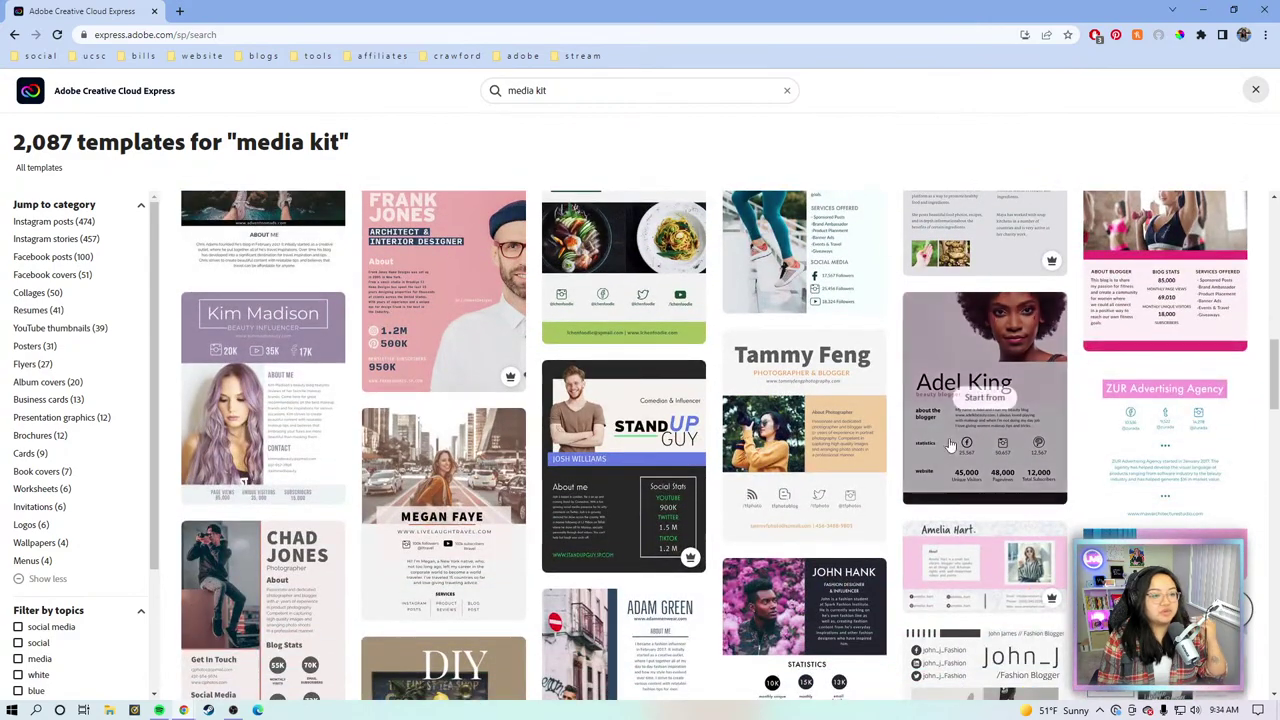
{"action": "scroll", "coordinate": [950, 445], "scroll_direction": "down", "scroll_amount": 2}
{"action": "scroll", "coordinate": [955, 435], "scroll_direction": "up", "scroll_amount": 10}
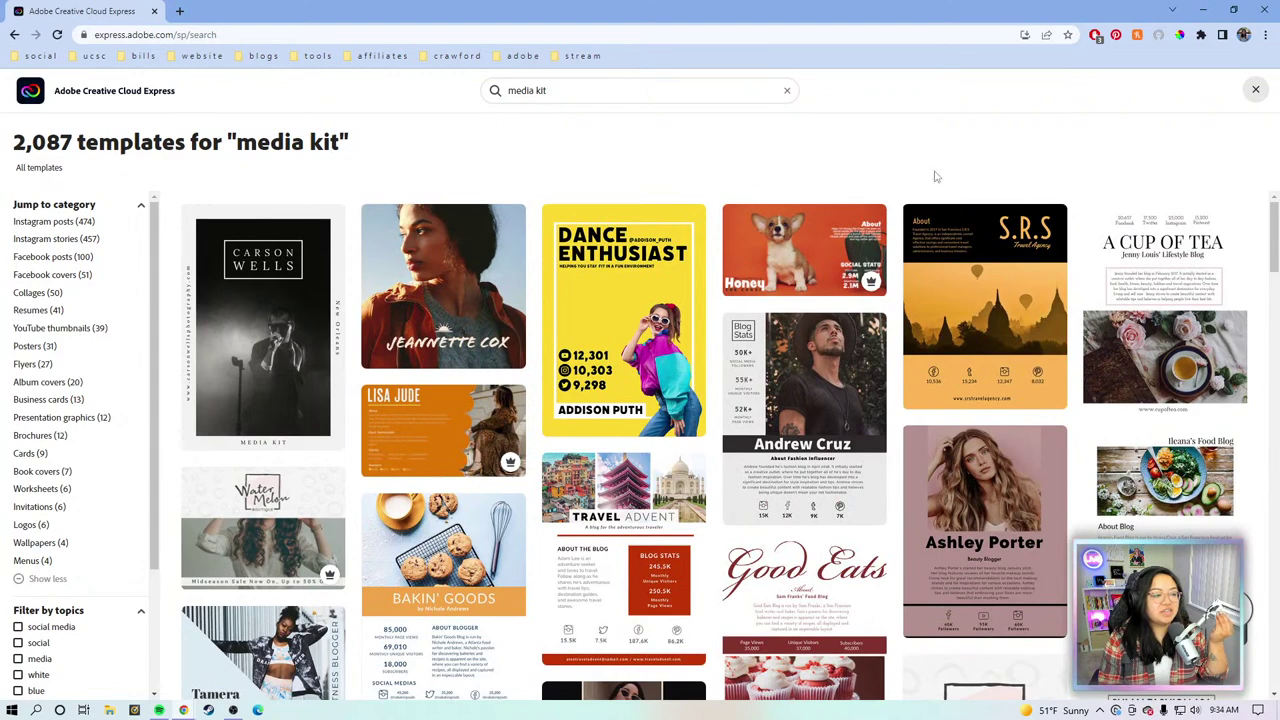
{"action": "left_click", "coordinate": [870, 416]}
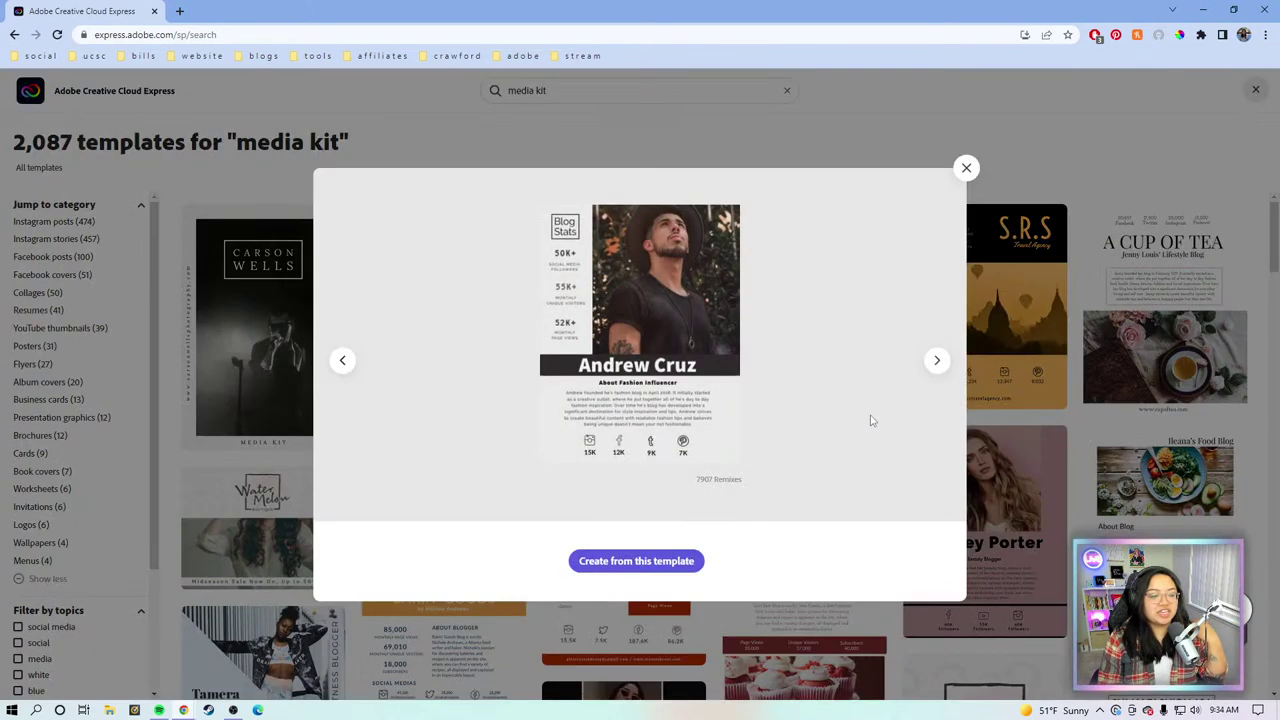
{"action": "left_click", "coordinate": [685, 565]}
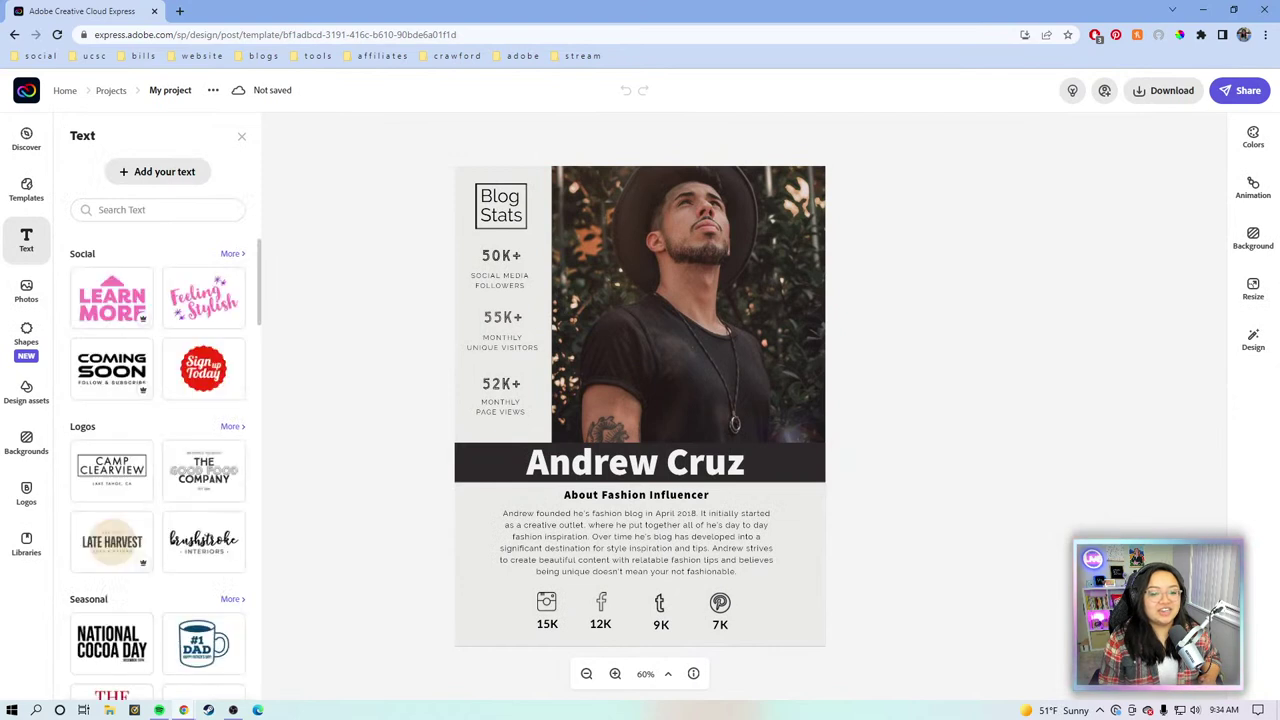
Step: Select the template's main portrait photo for replacement and open Lightroom as the image source
{"action": "left_click", "coordinate": [884, 357]}
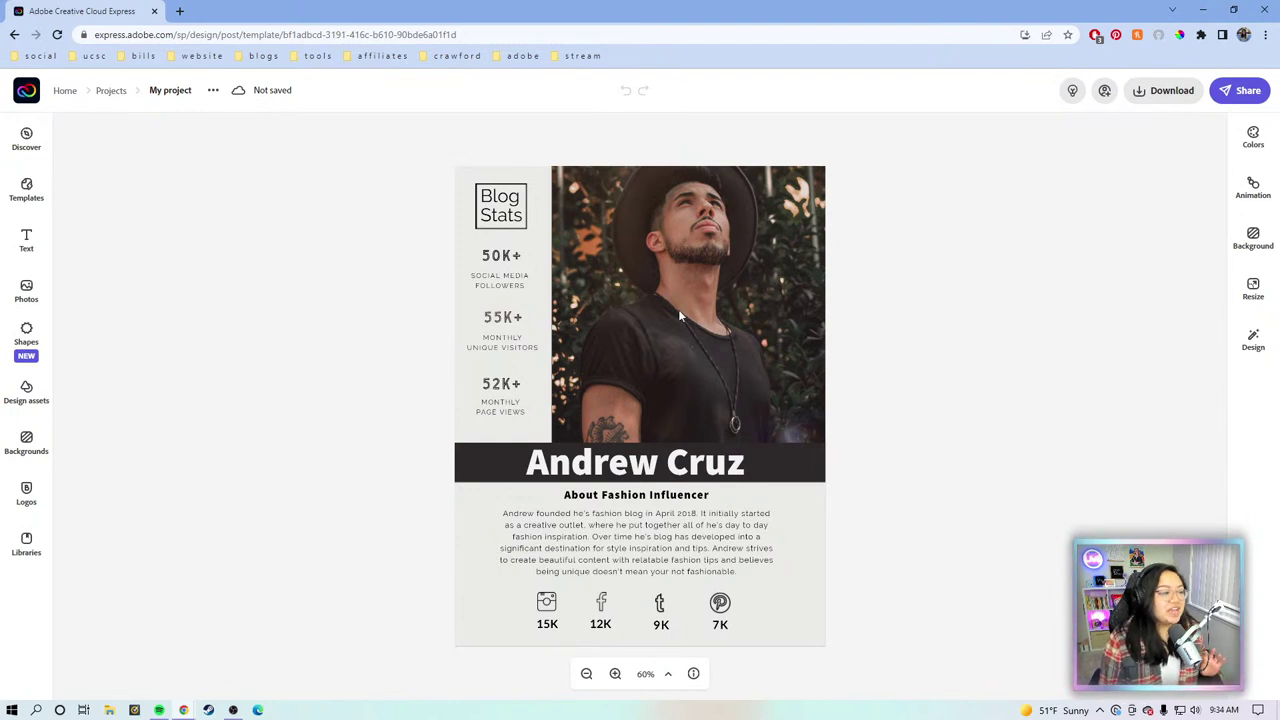
{"action": "left_click", "coordinate": [696, 352]}
{"action": "left_click", "coordinate": [957, 301]}
{"action": "left_click", "coordinate": [824, 304]}
{"action": "left_click", "coordinate": [835, 299]}
{"action": "left_click", "coordinate": [716, 281]}
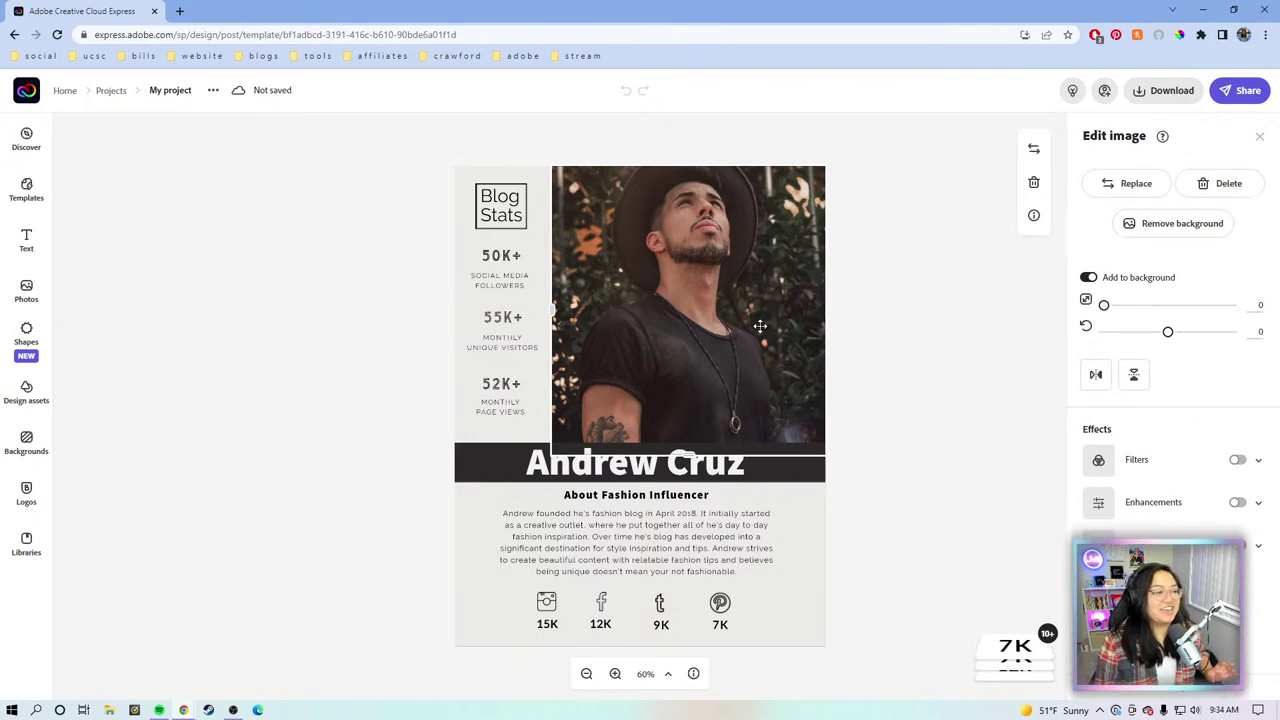
{"action": "left_click", "coordinate": [1133, 187]}
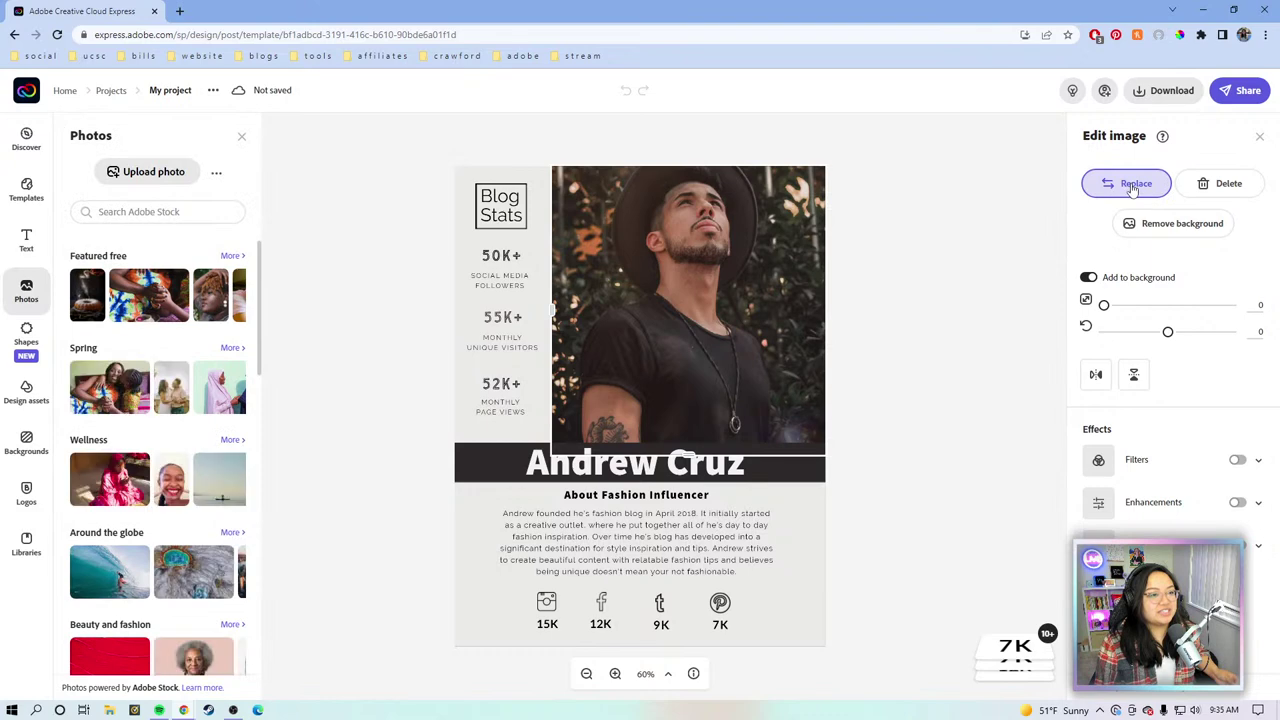
{"action": "left_click", "coordinate": [216, 174]}
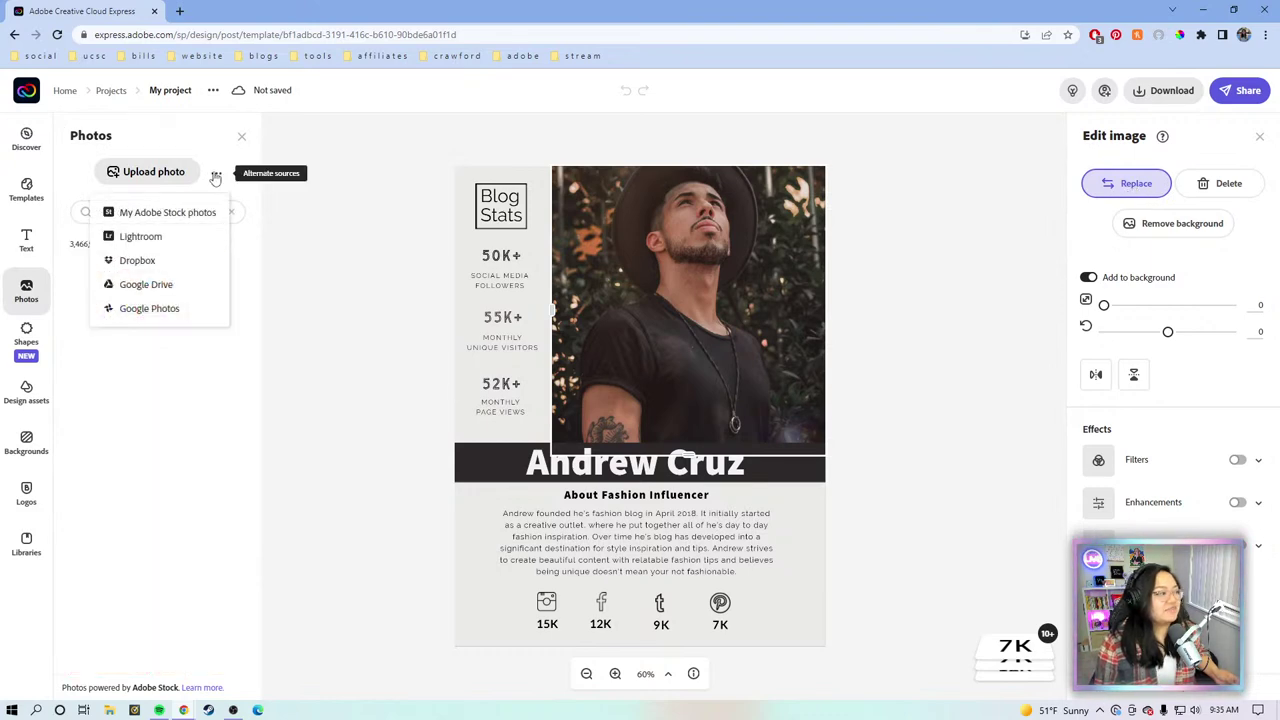
{"action": "left_click", "coordinate": [156, 240]}
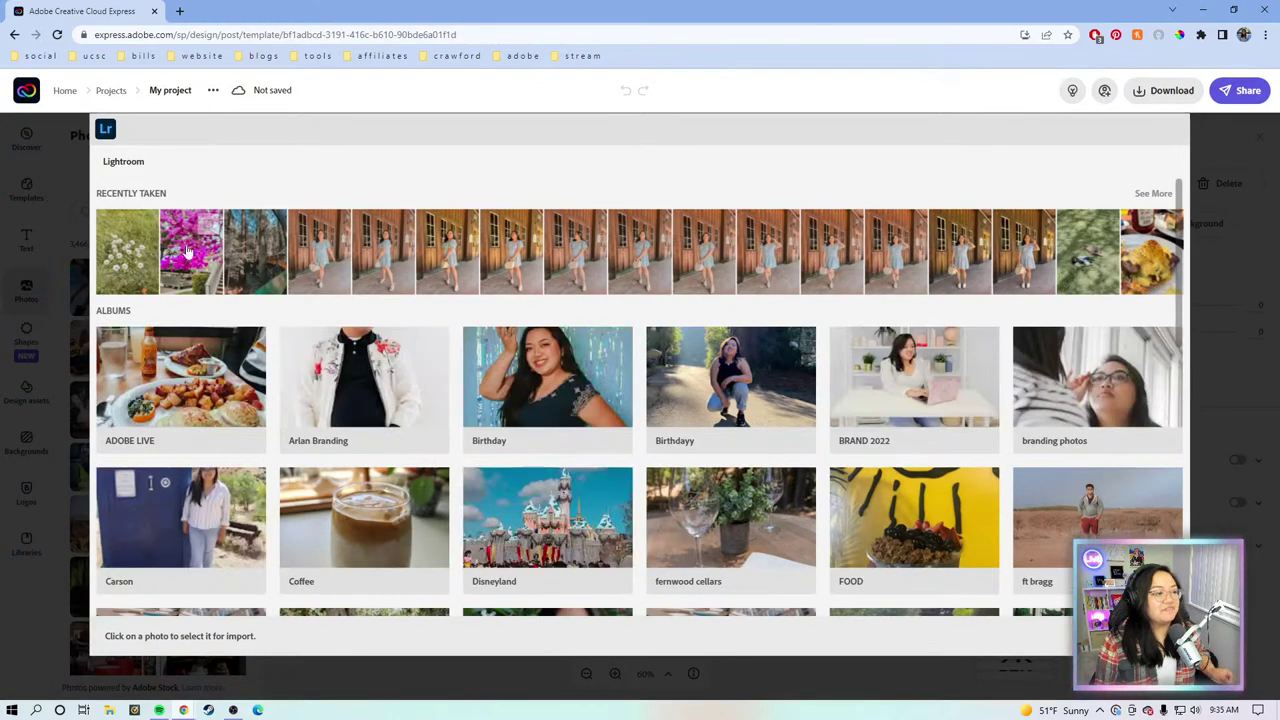
Step: Replace the portrait with the close-up of the smiling woman behind pale green flowers from the photoshoot album with the white-flower cover
{"action": "scroll", "coordinate": [287, 390], "scroll_direction": "down", "scroll_amount": 6}
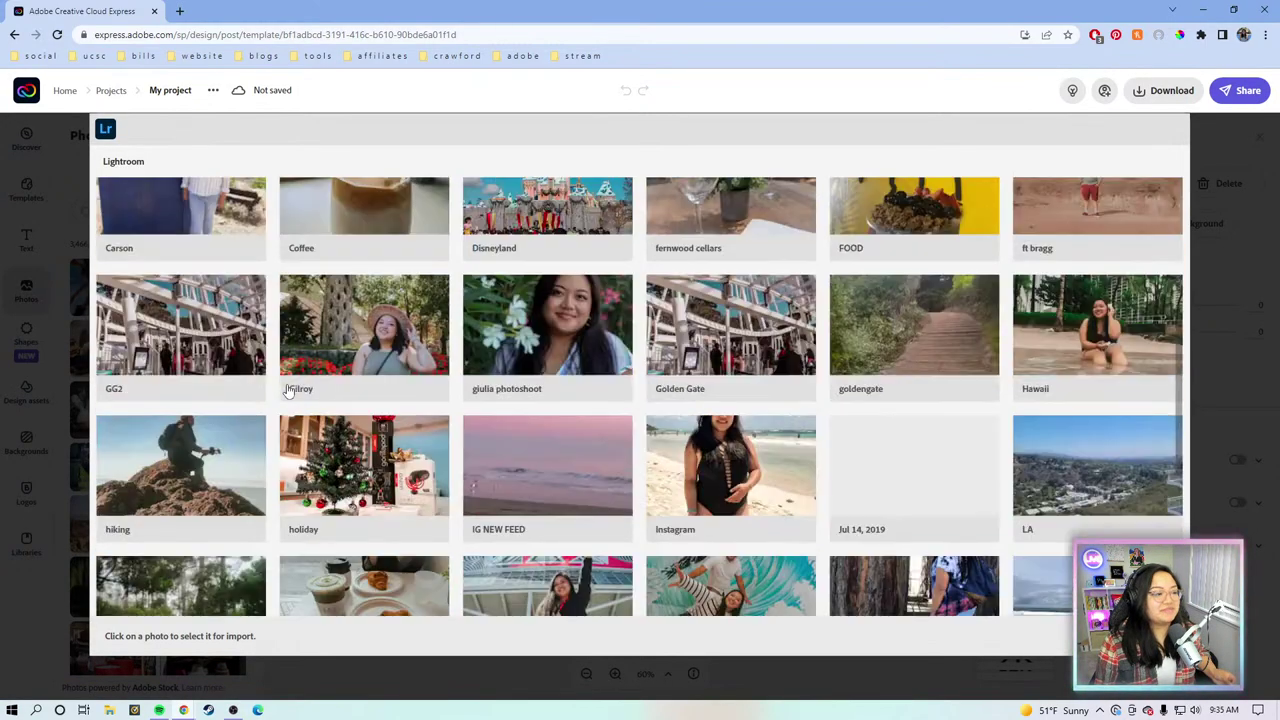
{"action": "scroll", "coordinate": [287, 390], "scroll_direction": "up", "scroll_amount": 3}
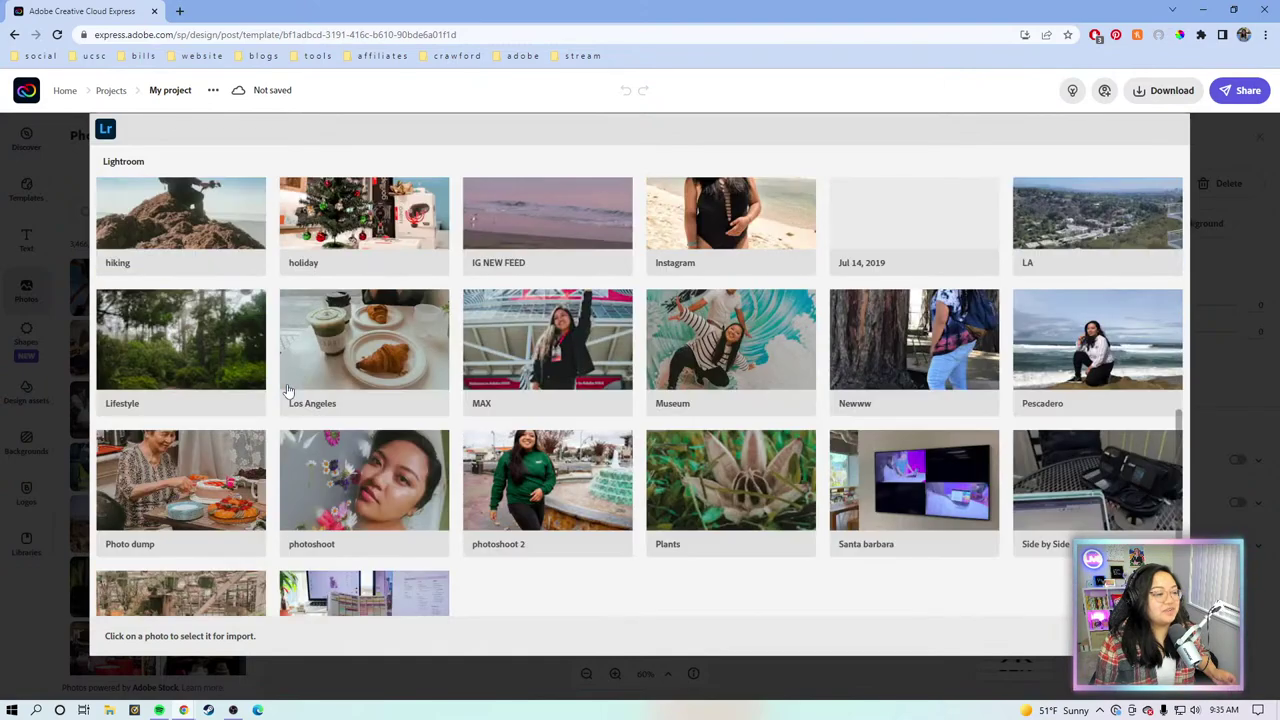
{"action": "scroll", "coordinate": [370, 390], "scroll_direction": "down", "scroll_amount": 3}
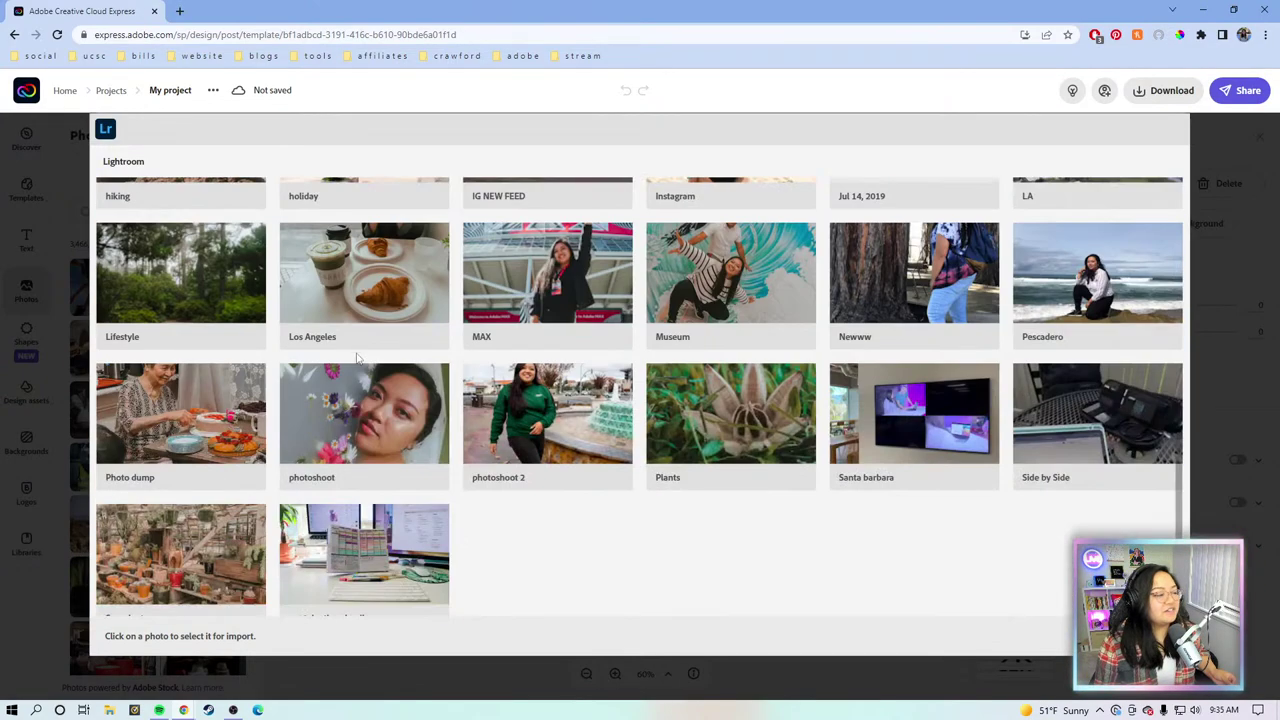
{"action": "scroll", "coordinate": [600, 470], "scroll_direction": "up", "scroll_amount": 1}
{"action": "scroll", "coordinate": [657, 478], "scroll_direction": "up", "scroll_amount": 3}
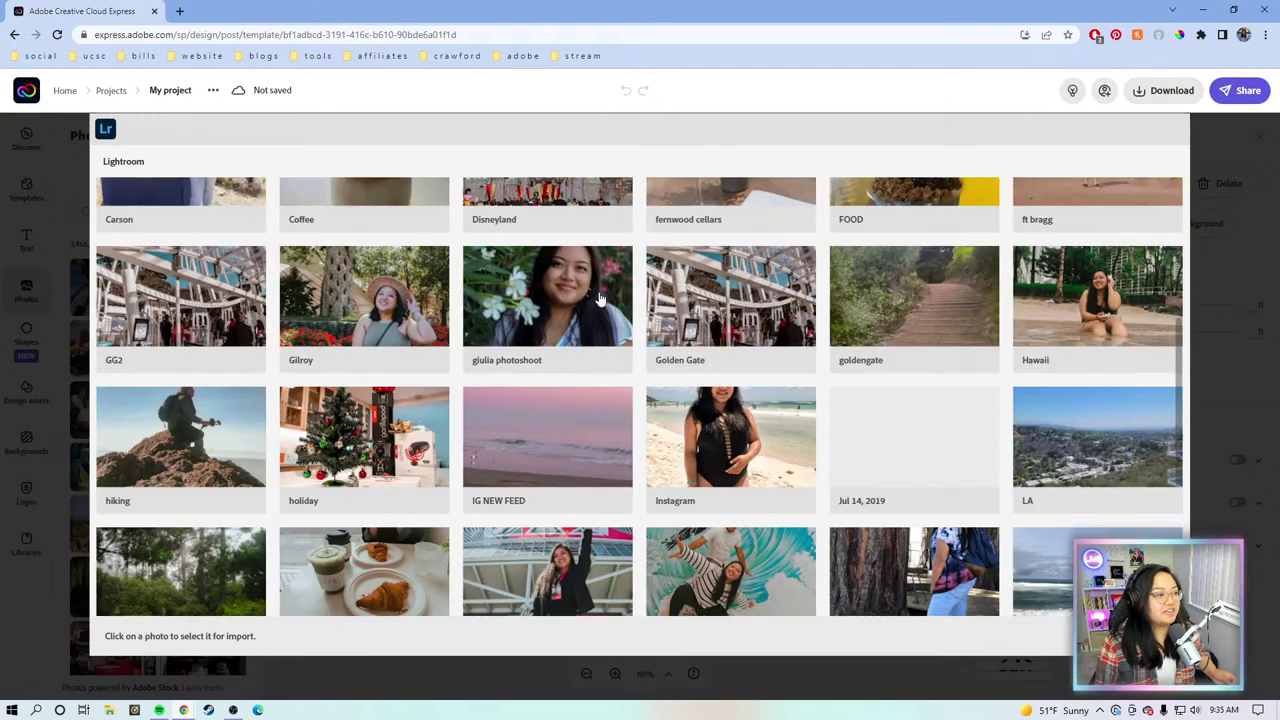
{"action": "left_click", "coordinate": [600, 300]}
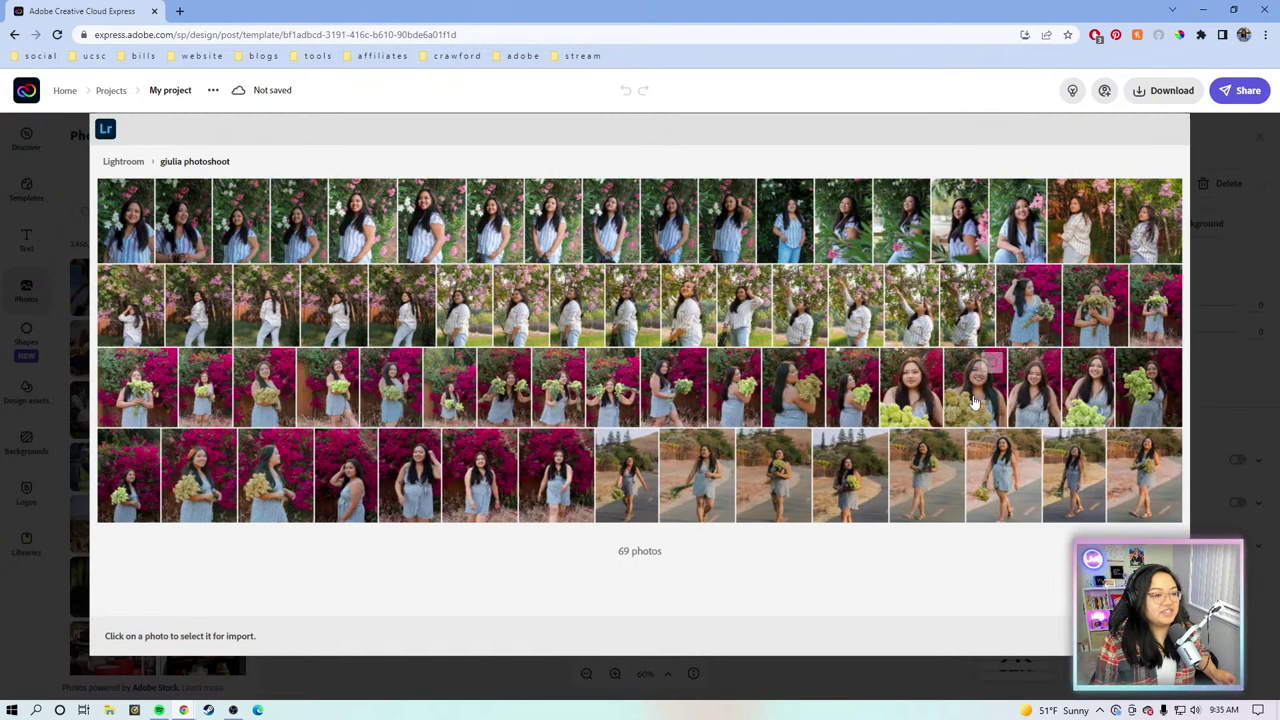
{"action": "left_click", "coordinate": [975, 400]}
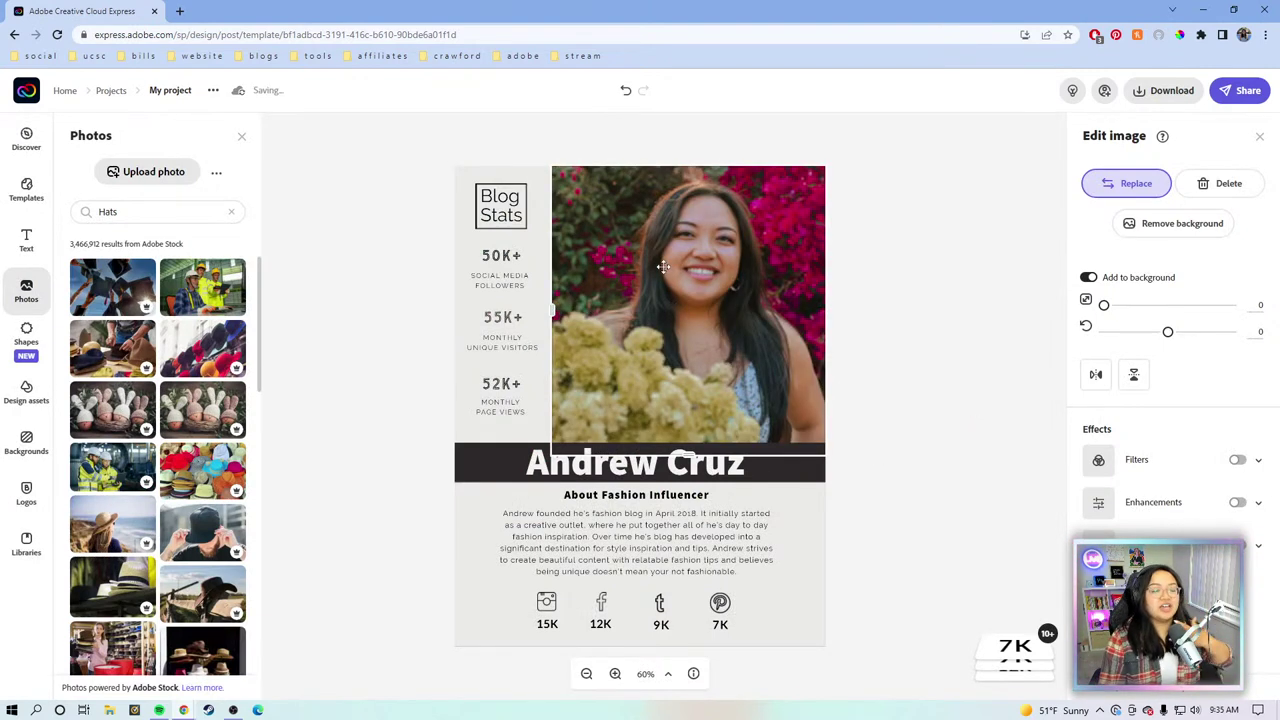
{"action": "left_click", "coordinate": [876, 292]}
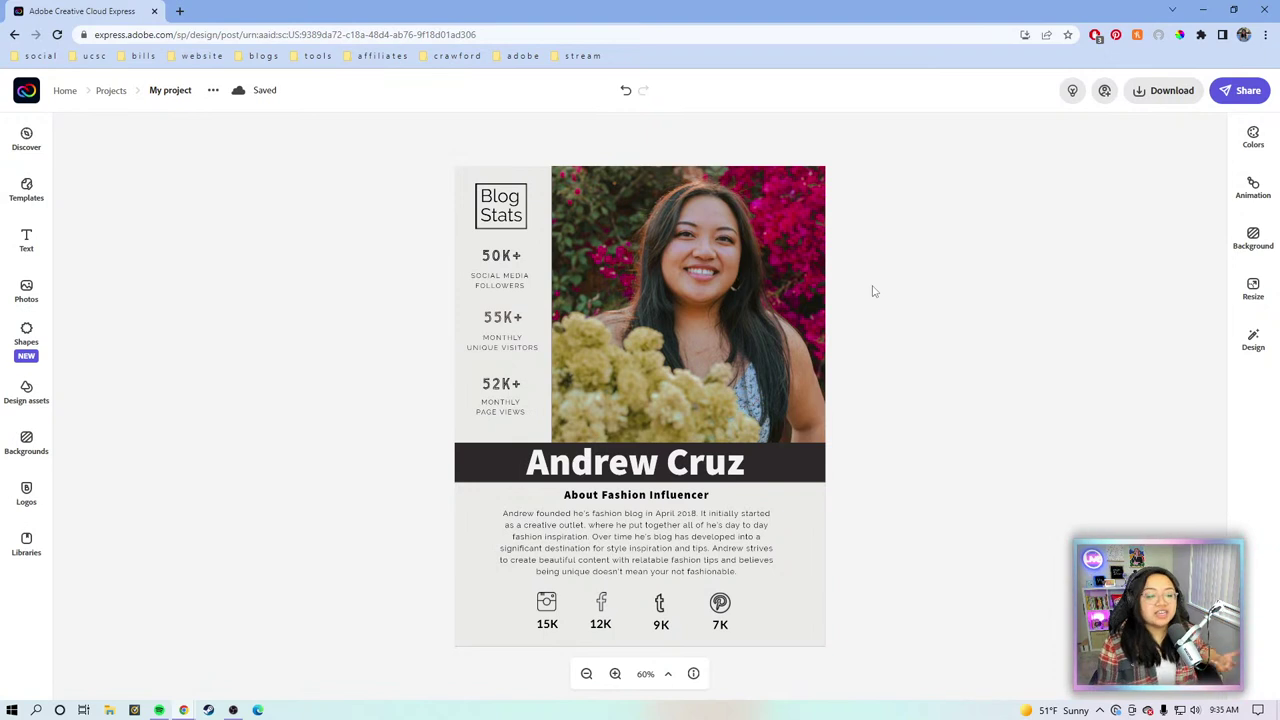
{"action": "left_click", "coordinate": [754, 316]}
{"action": "left_click", "coordinate": [897, 314]}
{"action": "left_click", "coordinate": [687, 290]}
{"action": "left_click", "coordinate": [987, 237]}
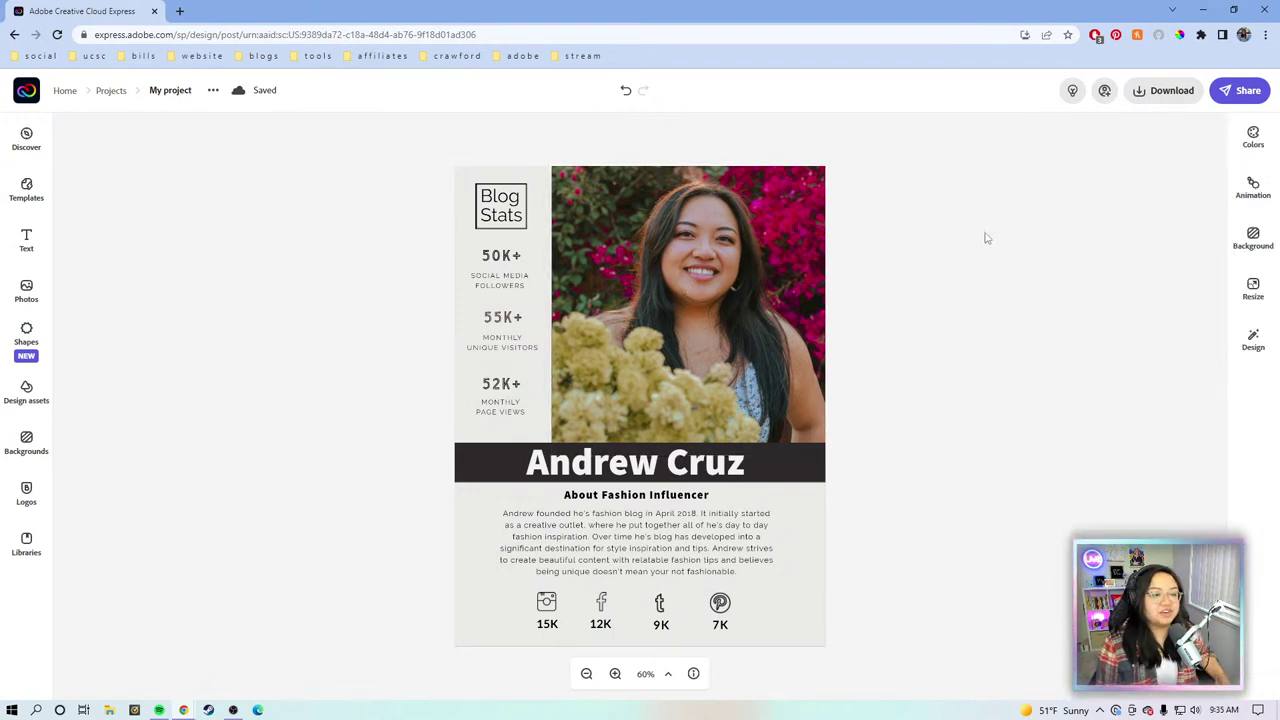
{"action": "left_click", "coordinate": [781, 244]}
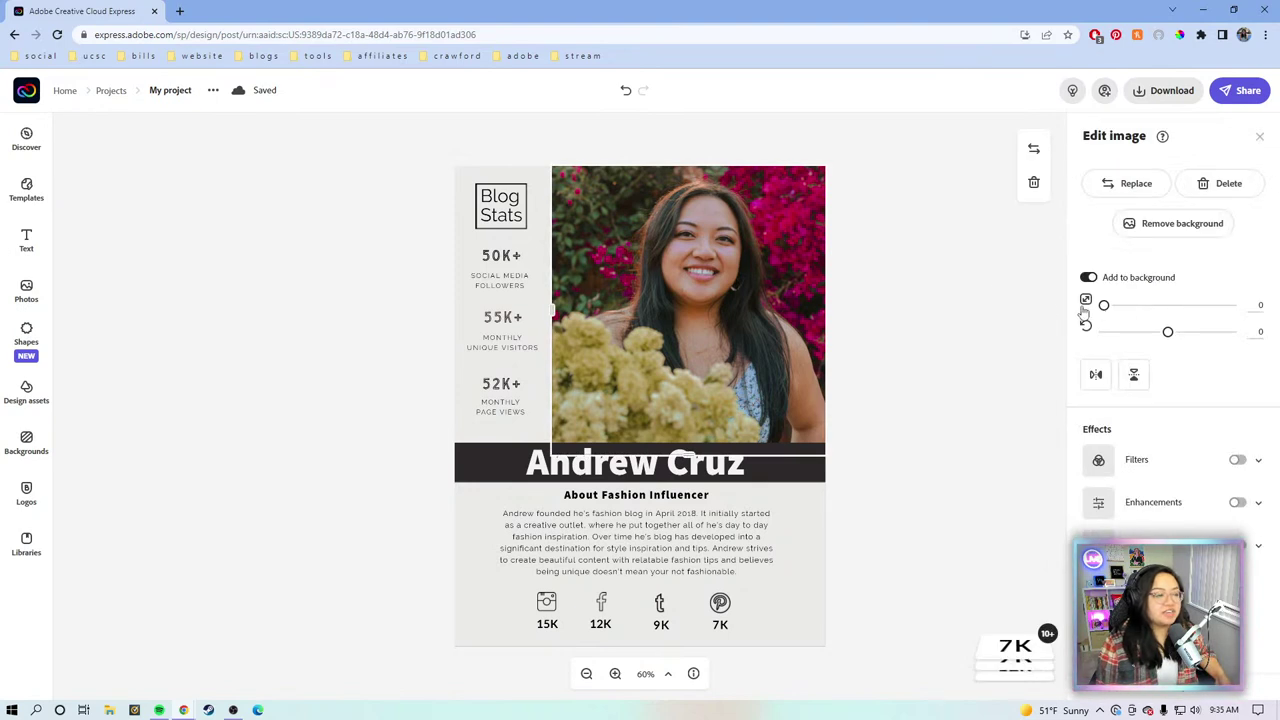
{"action": "left_click", "coordinate": [945, 308]}
Step: Enhance the portrait photo with contrast 8 and brightness 10
{"action": "left_click", "coordinate": [648, 300]}
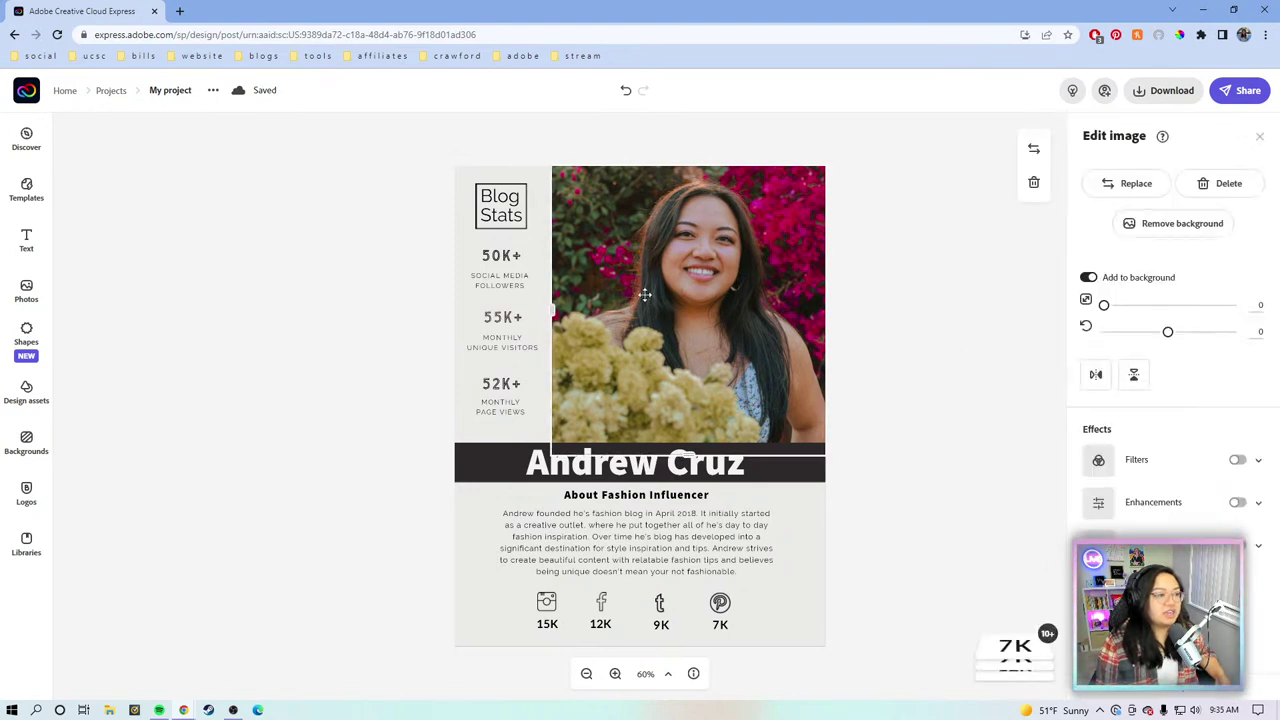
{"action": "left_click", "coordinate": [1258, 504]}
{"action": "scroll", "coordinate": [1165, 528], "scroll_direction": "down", "scroll_amount": 1}
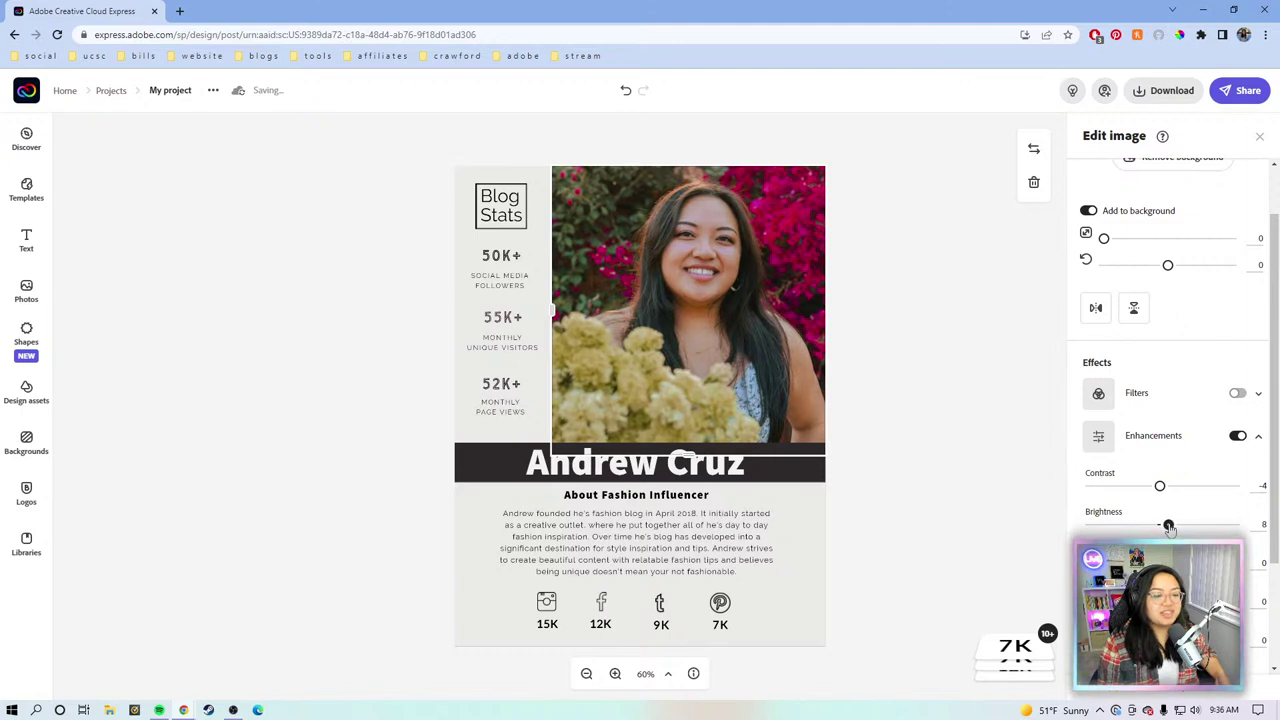
{"action": "scroll", "coordinate": [1171, 522], "scroll_direction": "down", "scroll_amount": 2}
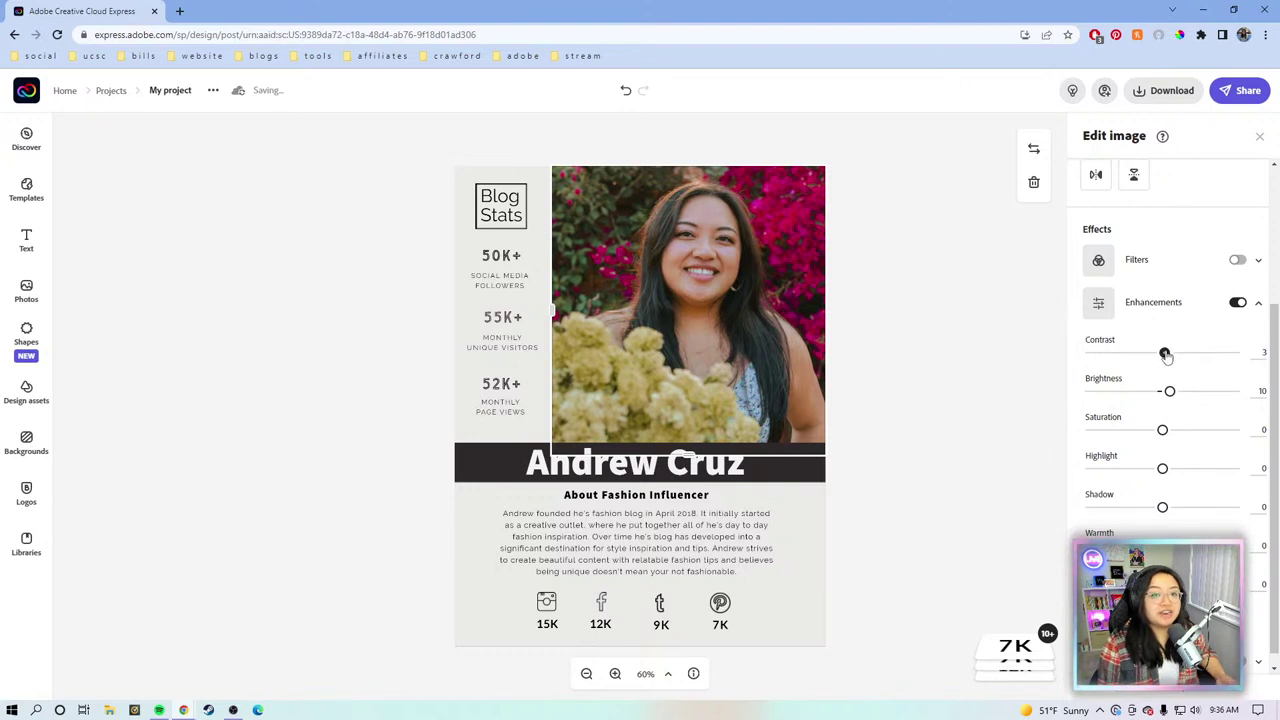
{"action": "left_click_drag", "start_coordinate": [1166, 354], "coordinate": [1168, 352]}
{"action": "scroll", "coordinate": [1219, 354], "scroll_direction": "up", "scroll_amount": 1}
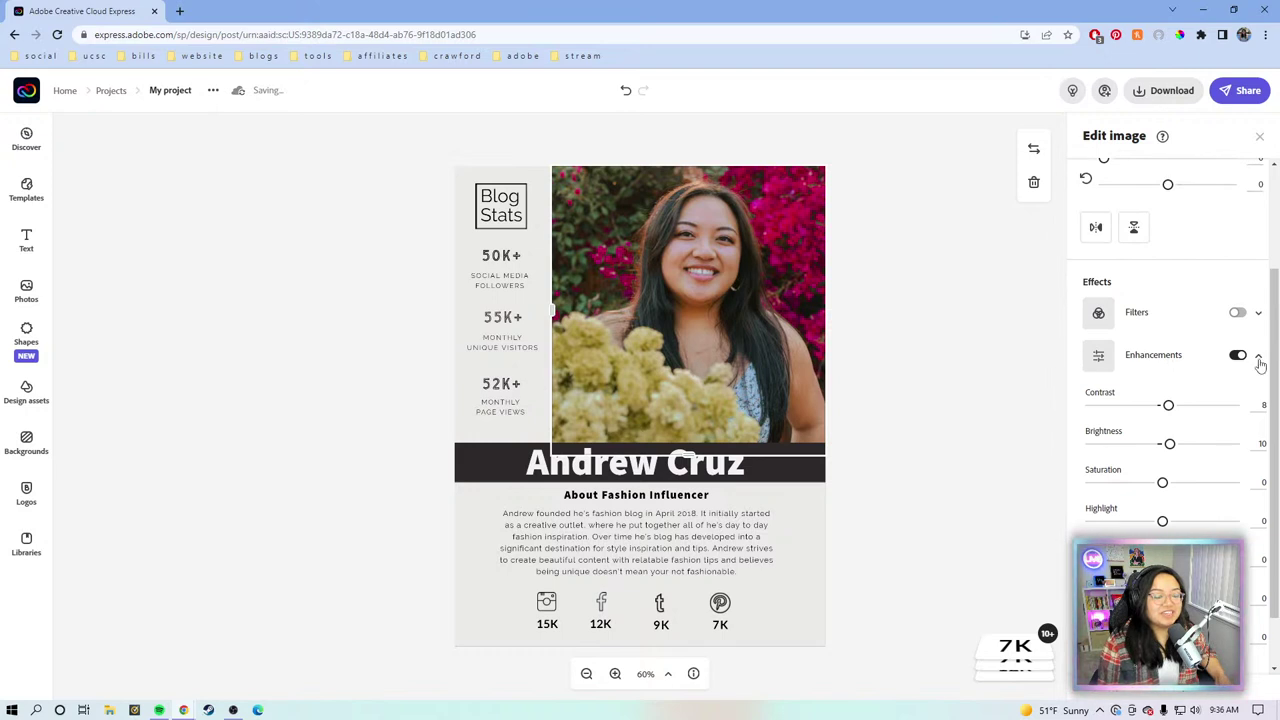
{"action": "left_click", "coordinate": [1259, 358]}
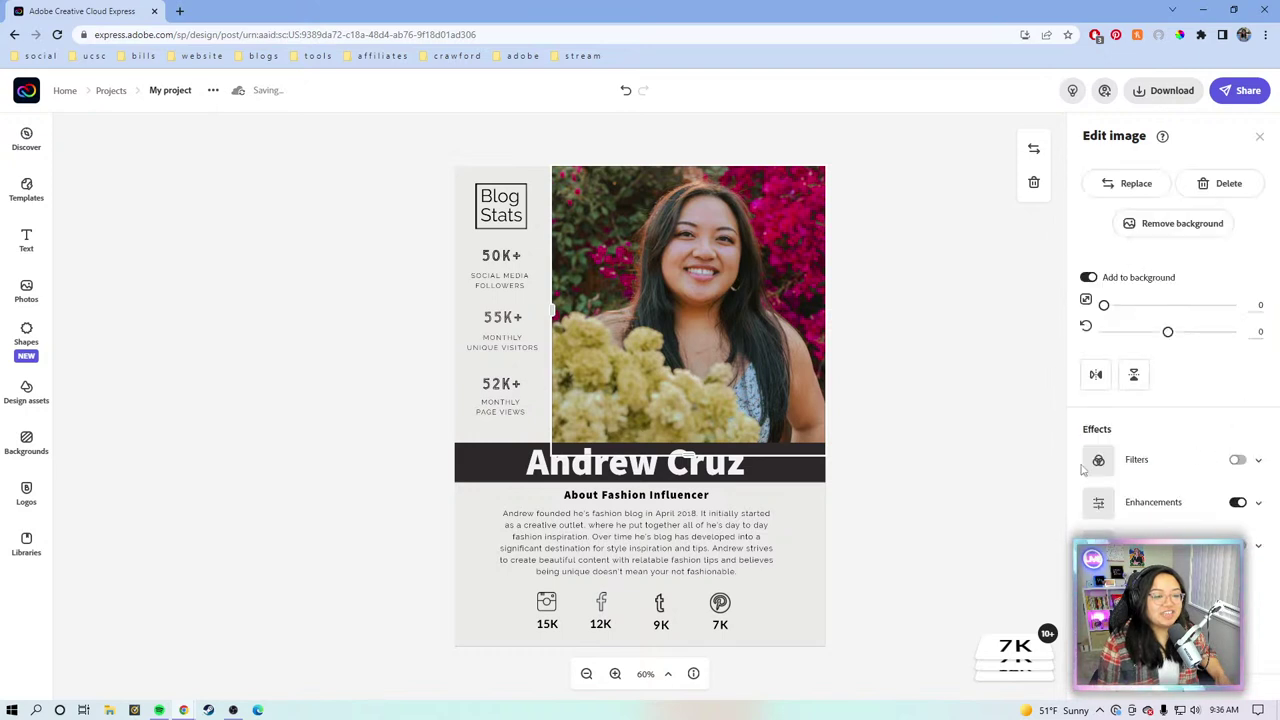
{"action": "left_click", "coordinate": [970, 455]}
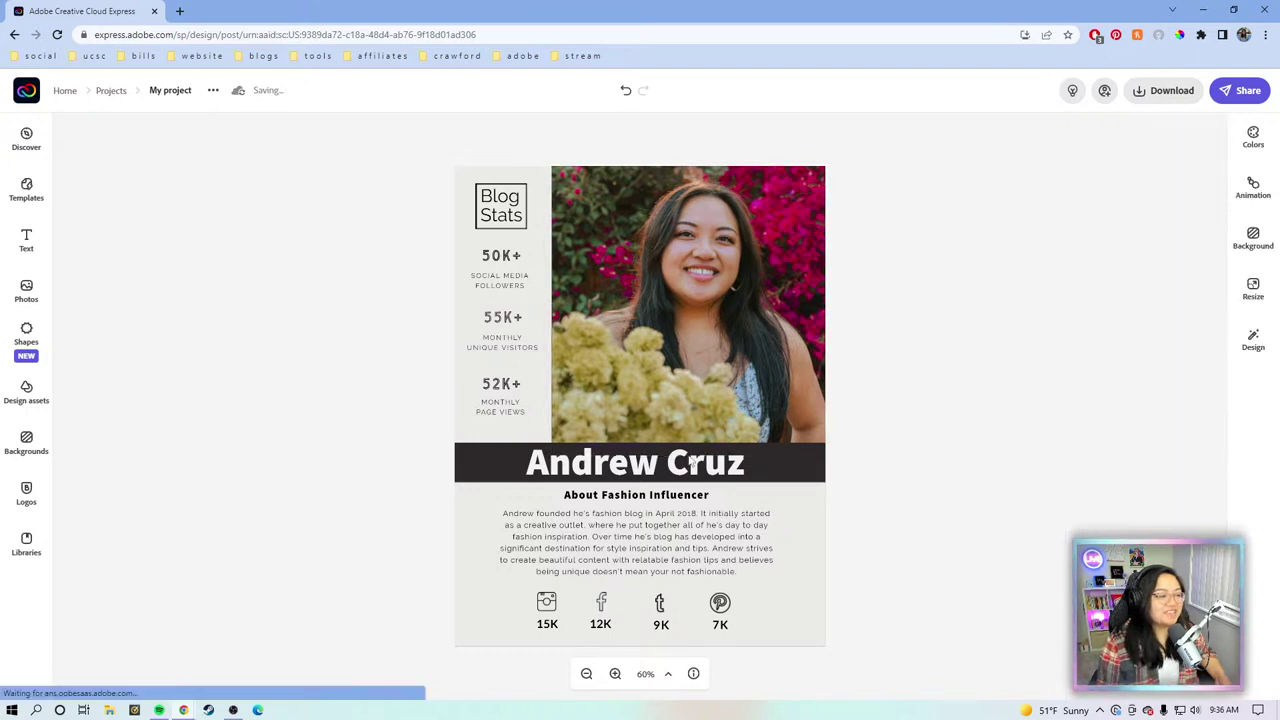
Step: Replace the name in the dark banner below the photo with the creator's full name
{"action": "left_click", "coordinate": [717, 465]}
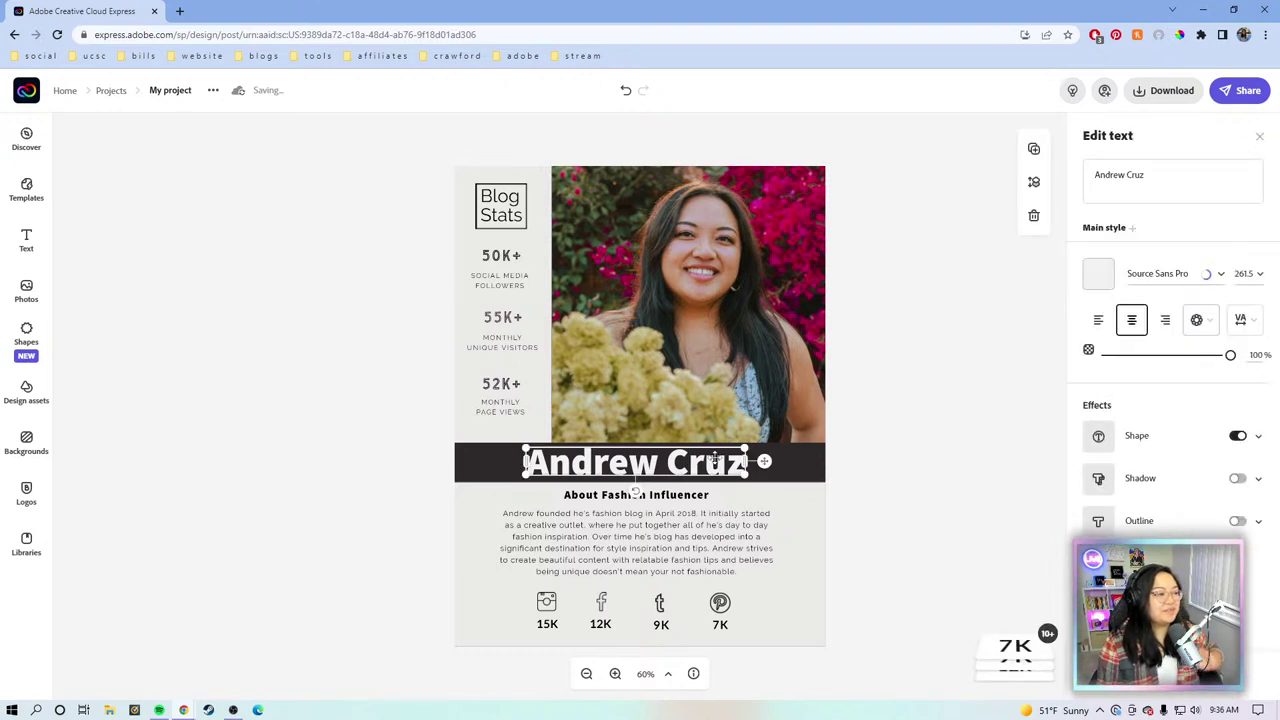
{"action": "left_click", "coordinate": [1172, 175]}
{"action": "key", "text": "ctrl+a"}
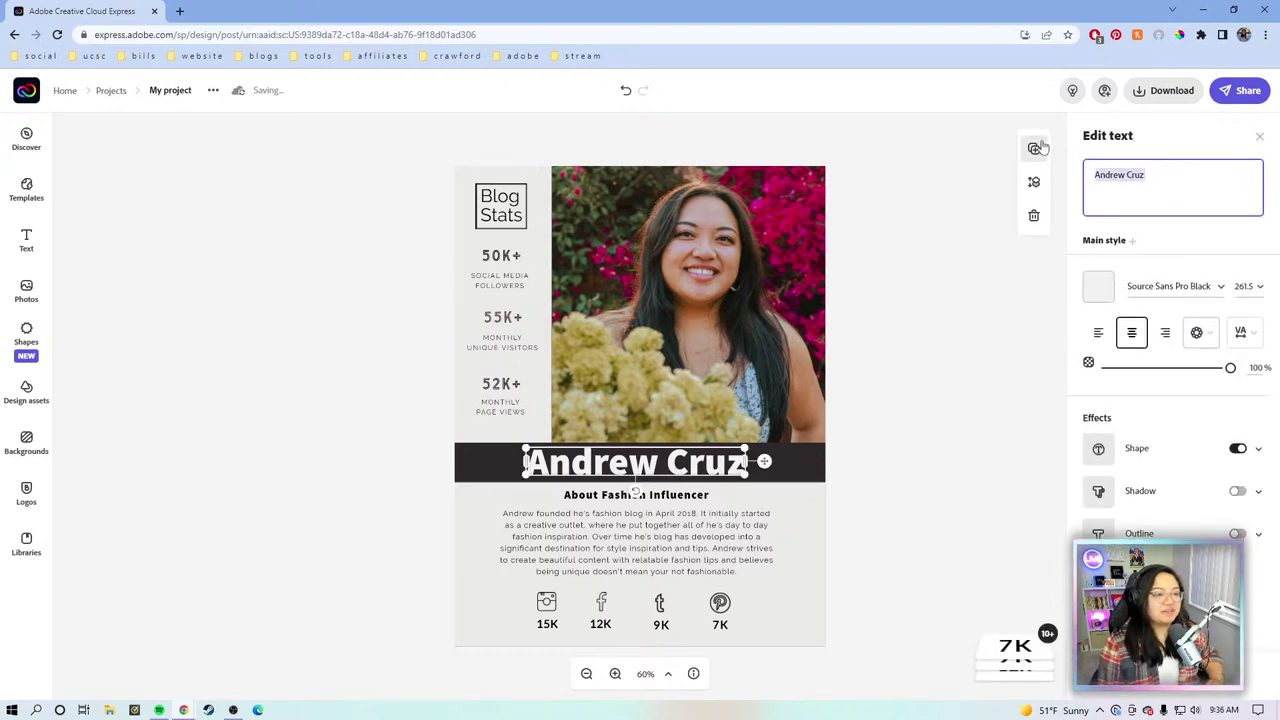
{"action": "type", "text": "K"}
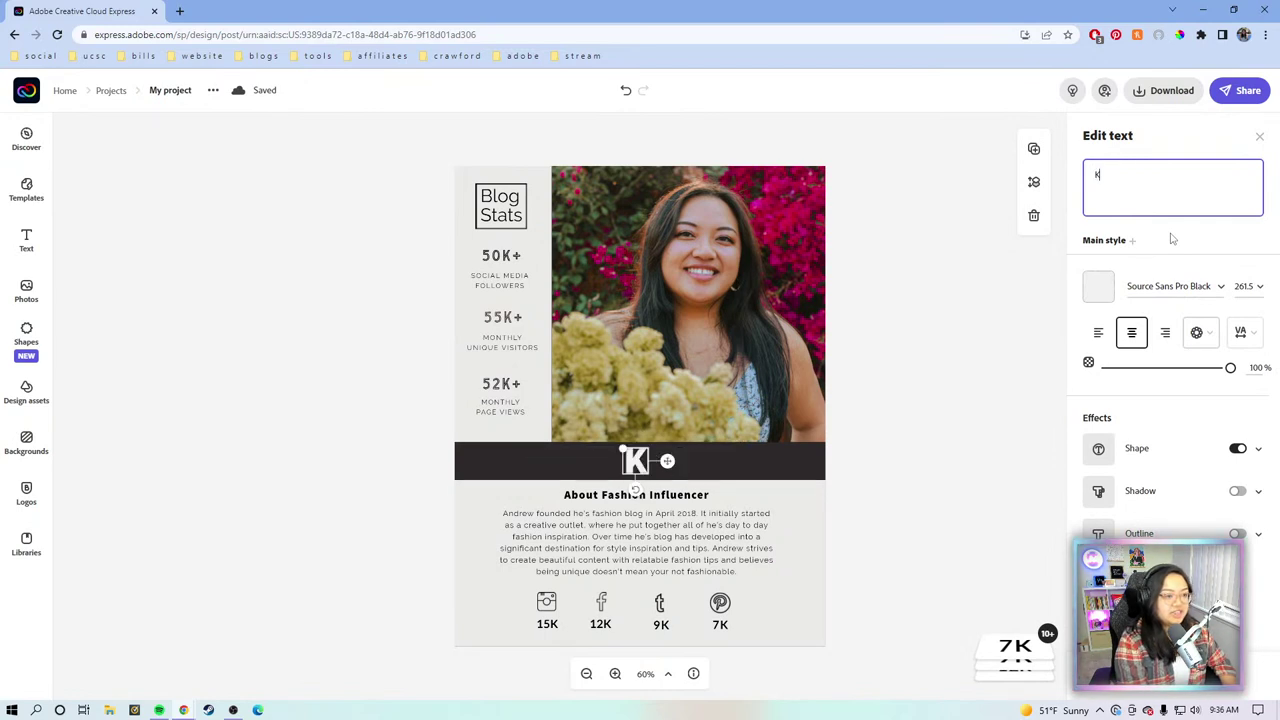
{"action": "type", "text": "atrina Torrios"}
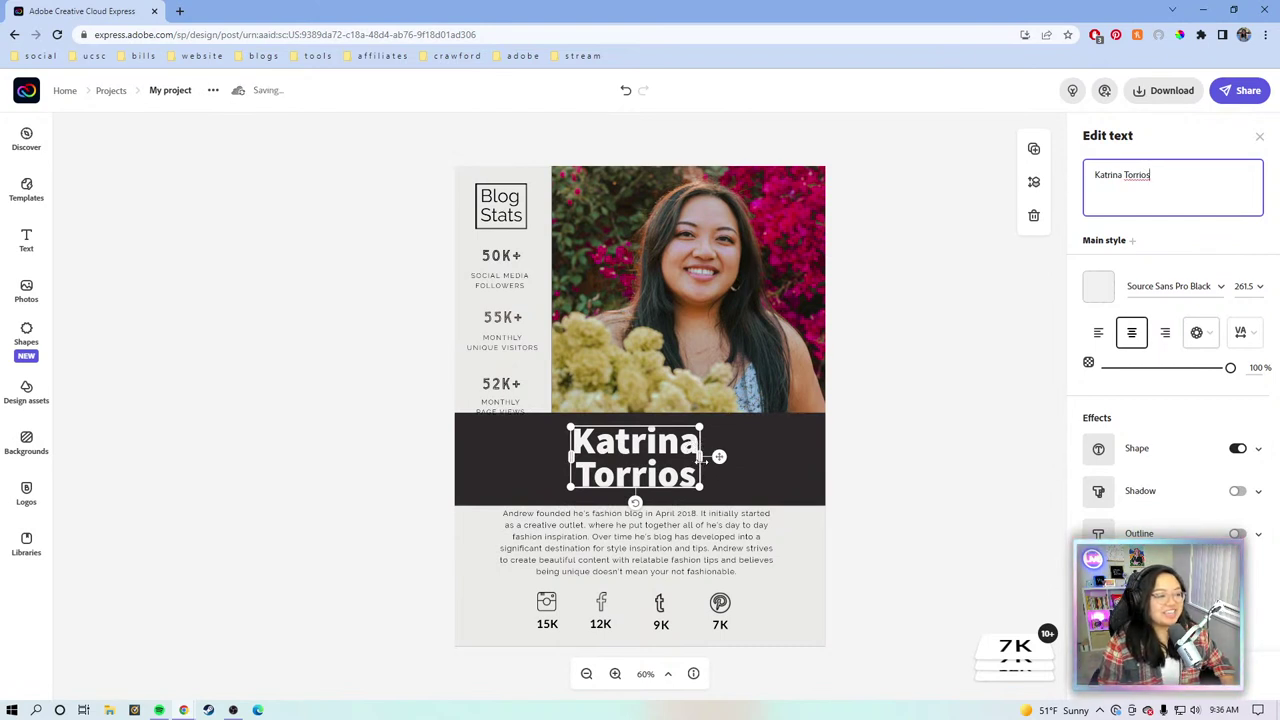
Step: Widen the banner name text to fit on one line, center it, and correct the surname's spelling
{"action": "left_click_drag", "start_coordinate": [716, 457], "coordinate": [843, 460]}
{"action": "left_click_drag", "start_coordinate": [762, 444], "coordinate": [722, 447]}
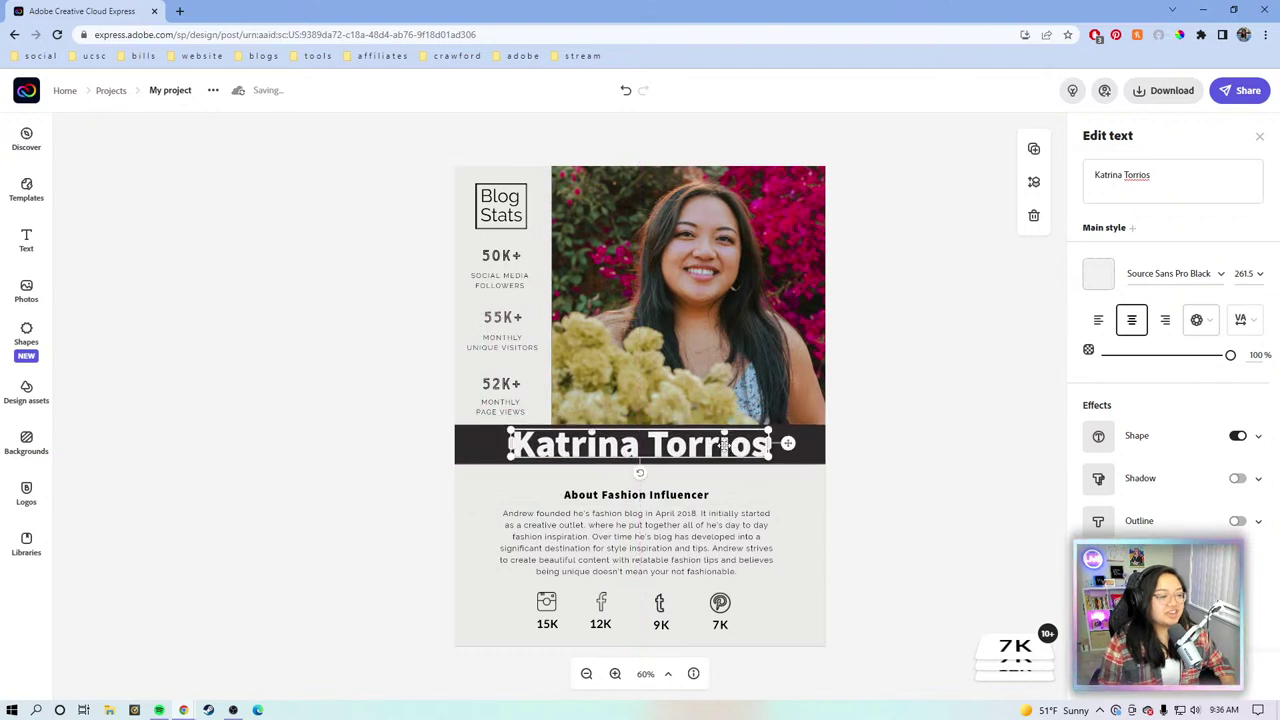
{"action": "left_click", "coordinate": [1132, 179]}
{"action": "type", "text": "k"}
{"action": "key", "text": "BackSpace"}
{"action": "type", "text": "j"}
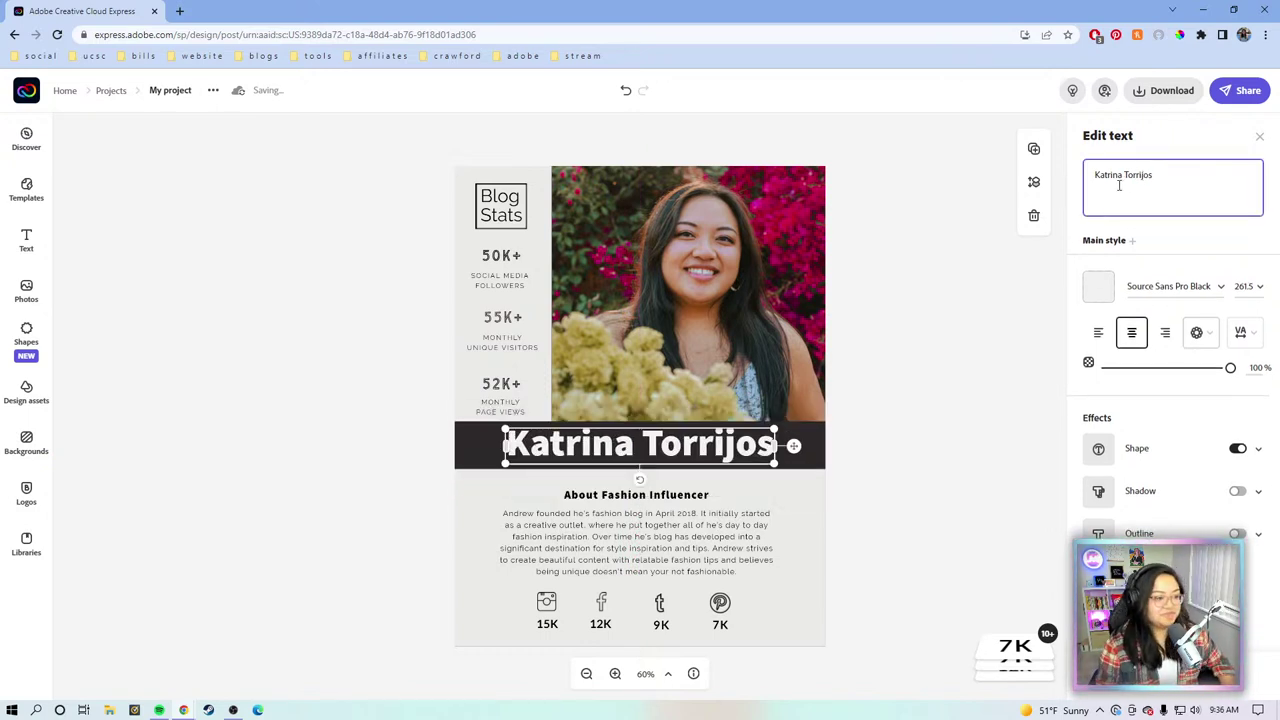
{"action": "left_click", "coordinate": [990, 403]}
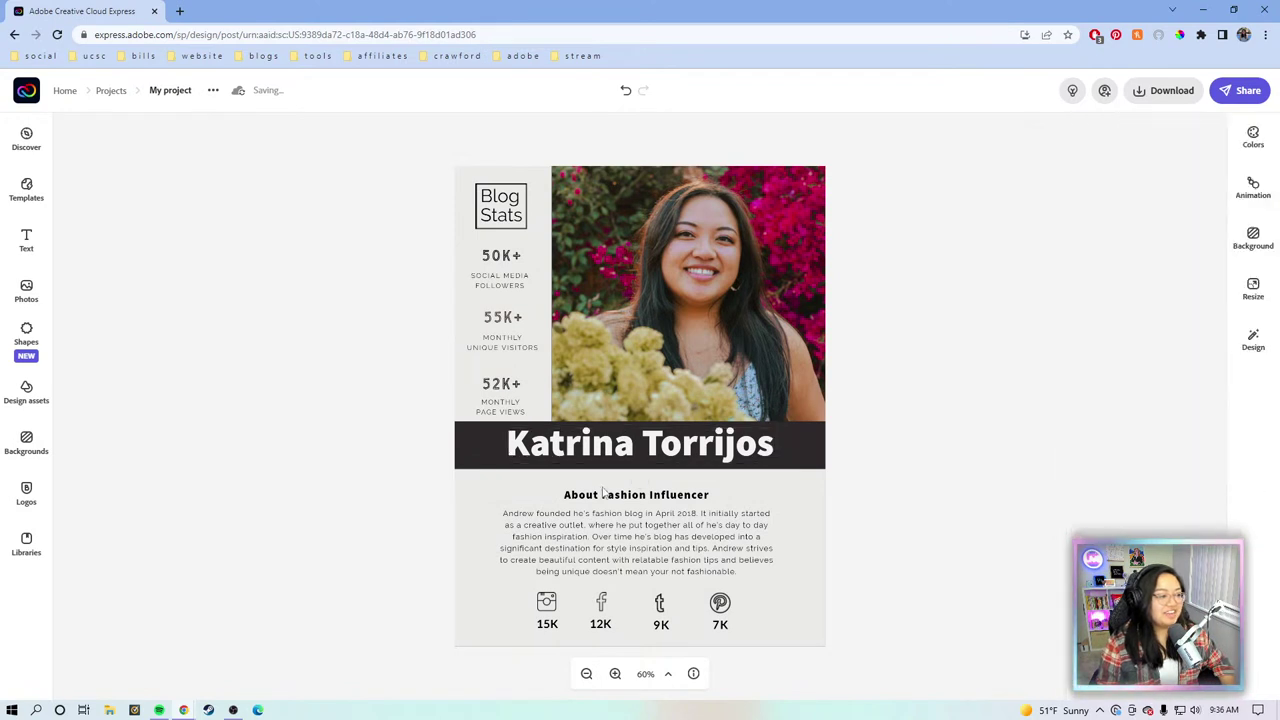
Step: Change the heading above the bio paragraph to "About Me"
{"action": "left_click", "coordinate": [613, 504]}
{"action": "left_click", "coordinate": [617, 499]}
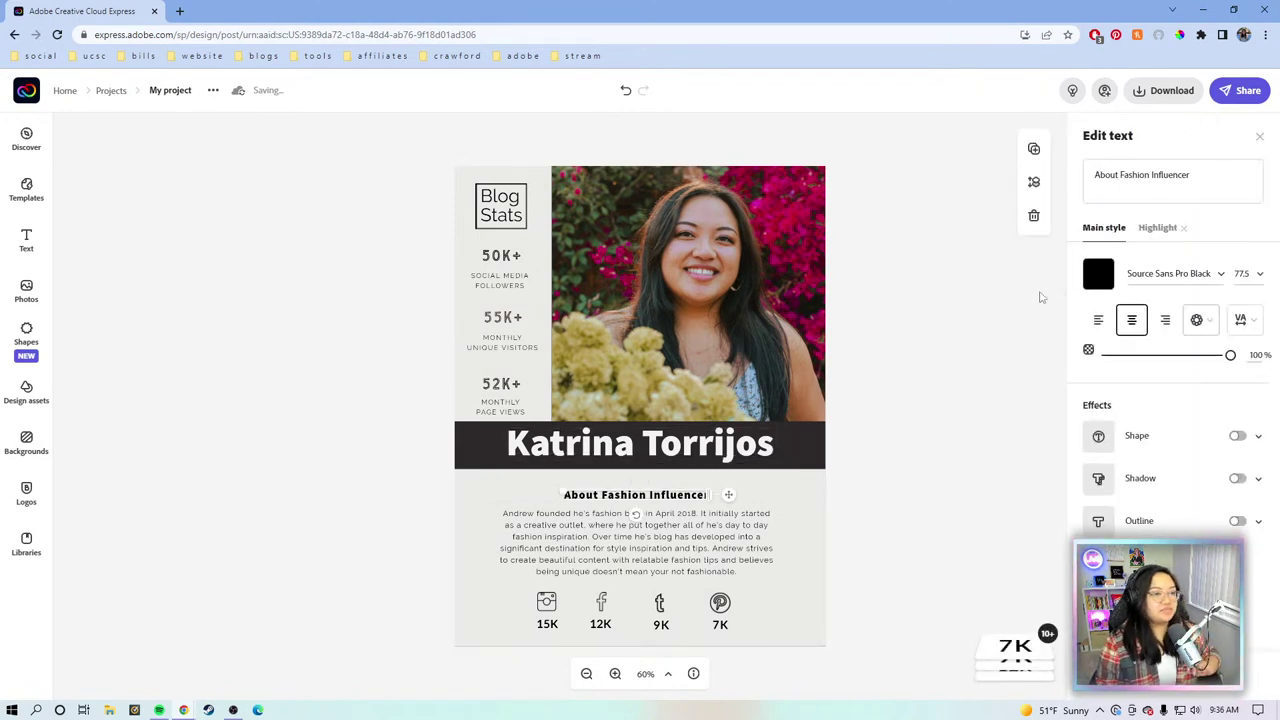
{"action": "left_click", "coordinate": [1155, 180]}
{"action": "left_click_drag", "start_coordinate": [1197, 176], "coordinate": [1122, 176]}
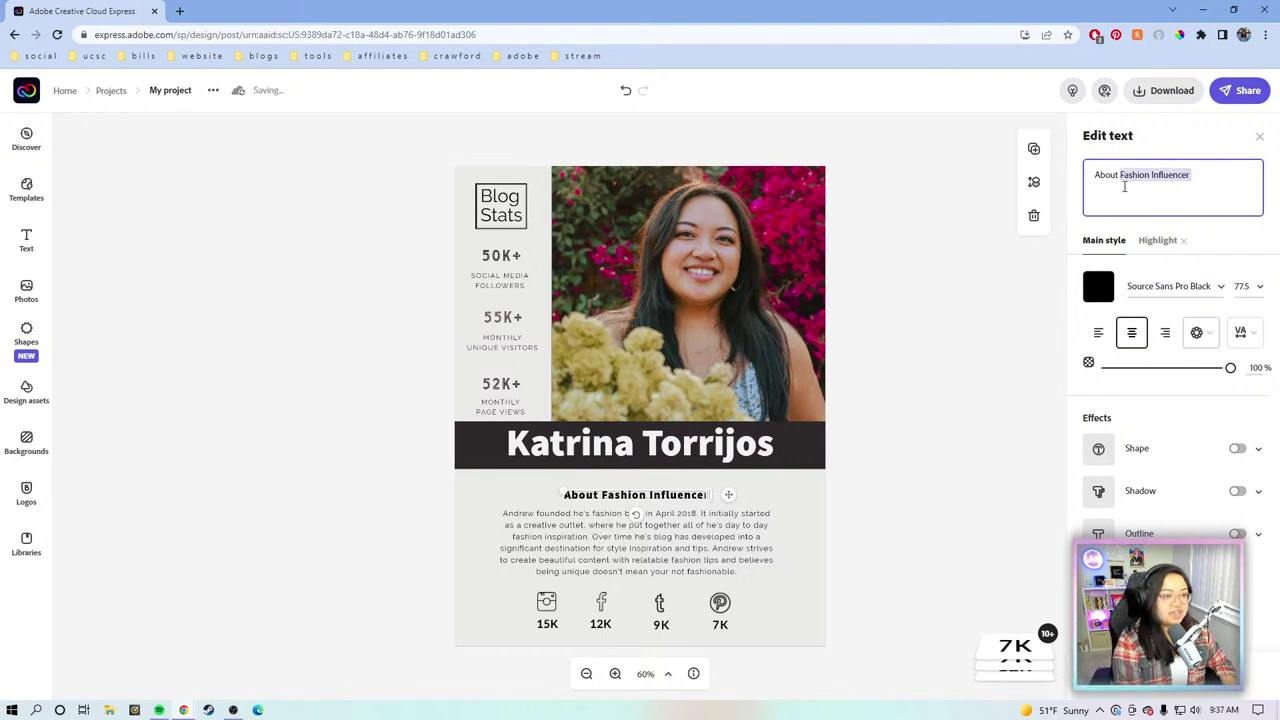
{"action": "type", "text": "Me"}
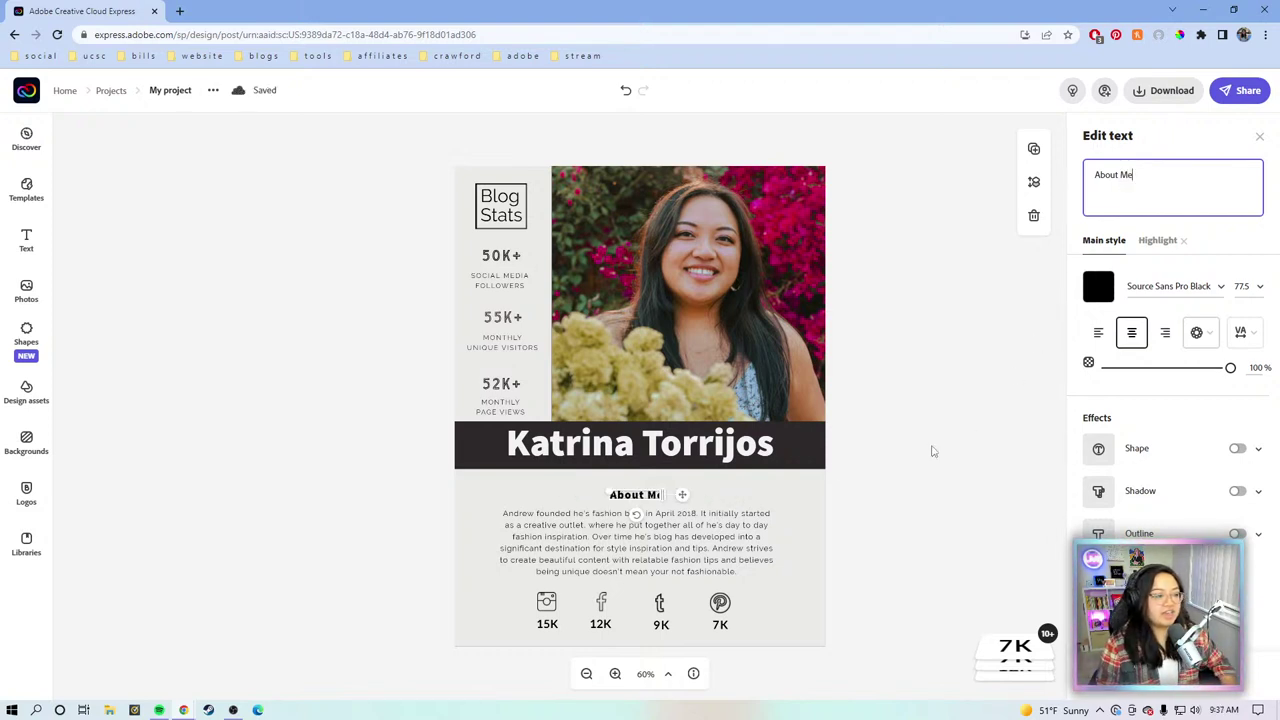
{"action": "left_click", "coordinate": [931, 449]}
Step: Enlarge the "About Me" heading to a text size of 128.7 and center it above the bio paragraph
{"action": "left_click", "coordinate": [630, 495]}
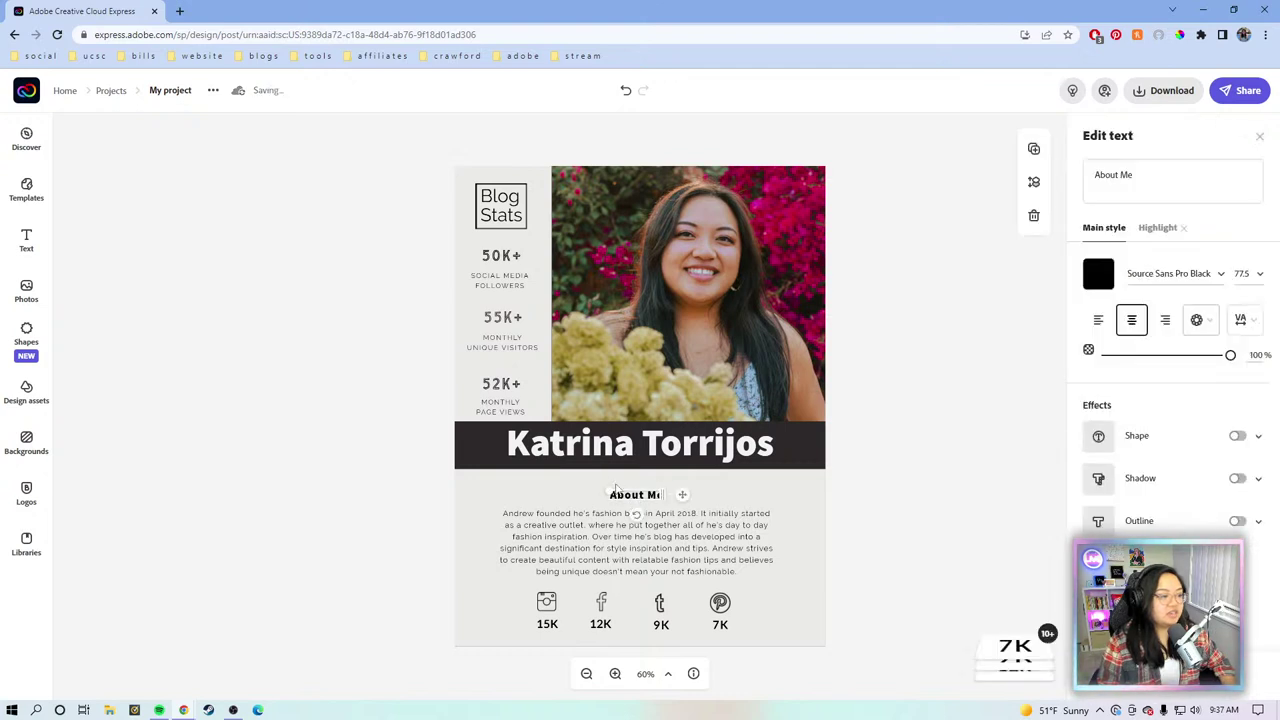
{"action": "left_click_drag", "start_coordinate": [603, 487], "coordinate": [580, 486]}
{"action": "left_click_drag", "start_coordinate": [680, 497], "coordinate": [708, 505]}
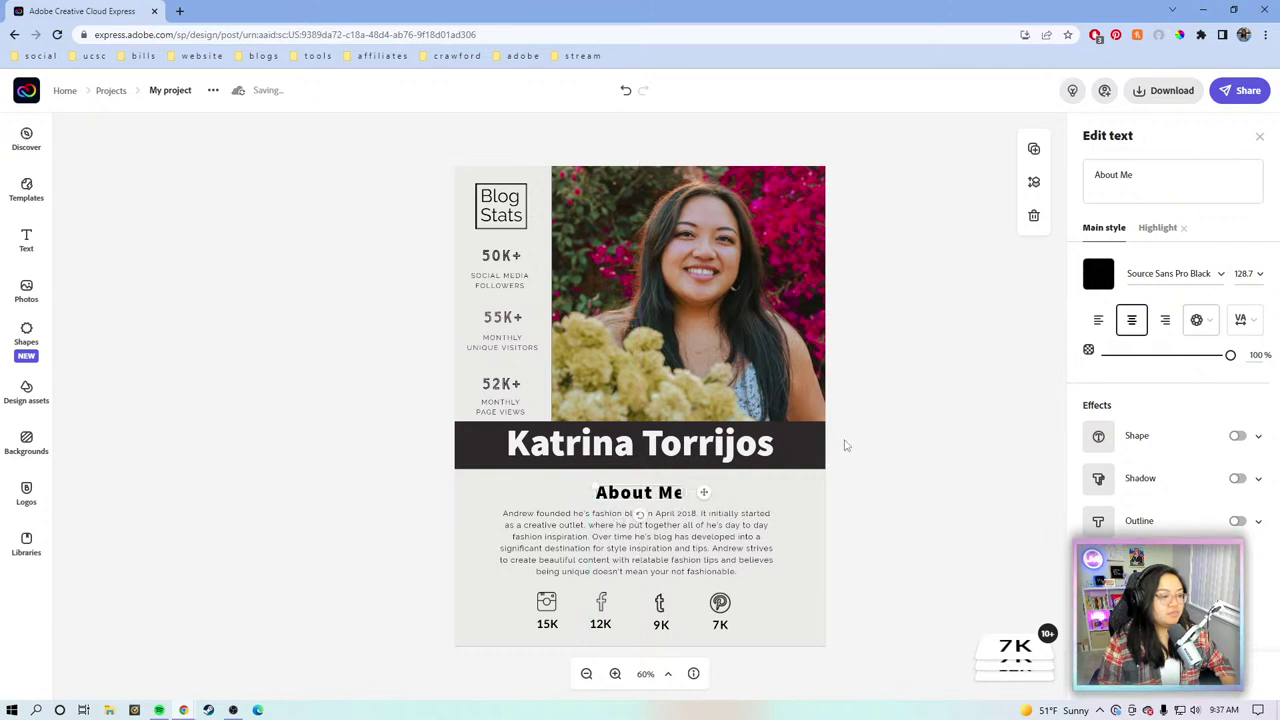
Step: Increase the size of the dark shape behind the banner name to 28
{"action": "left_click", "coordinate": [812, 454]}
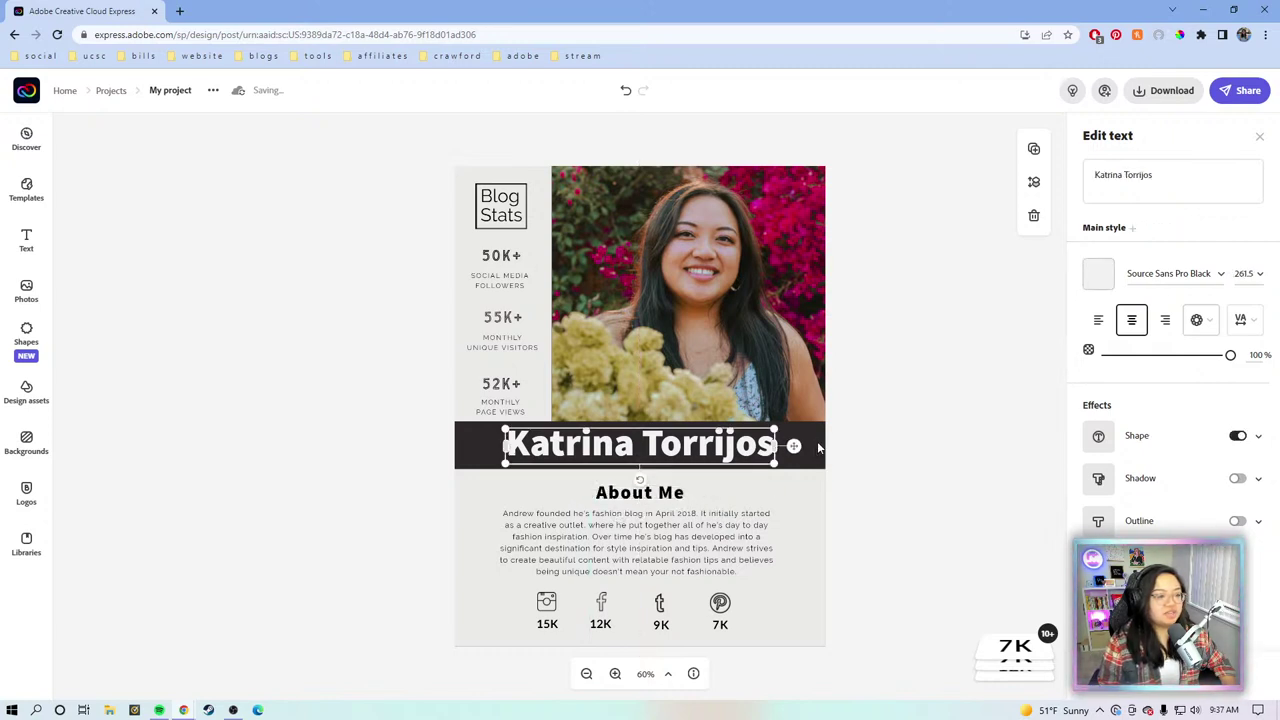
{"action": "left_click", "coordinate": [1261, 442]}
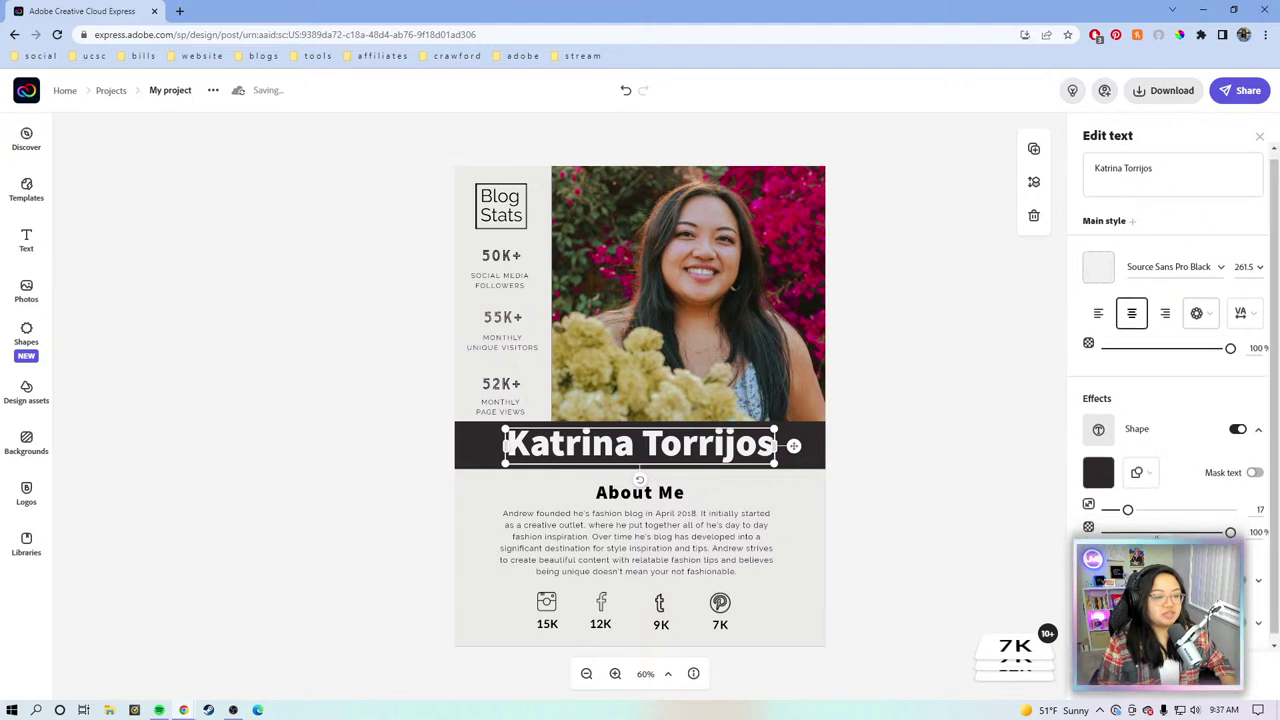
{"action": "left_click_drag", "start_coordinate": [1129, 505], "coordinate": [1142, 505]}
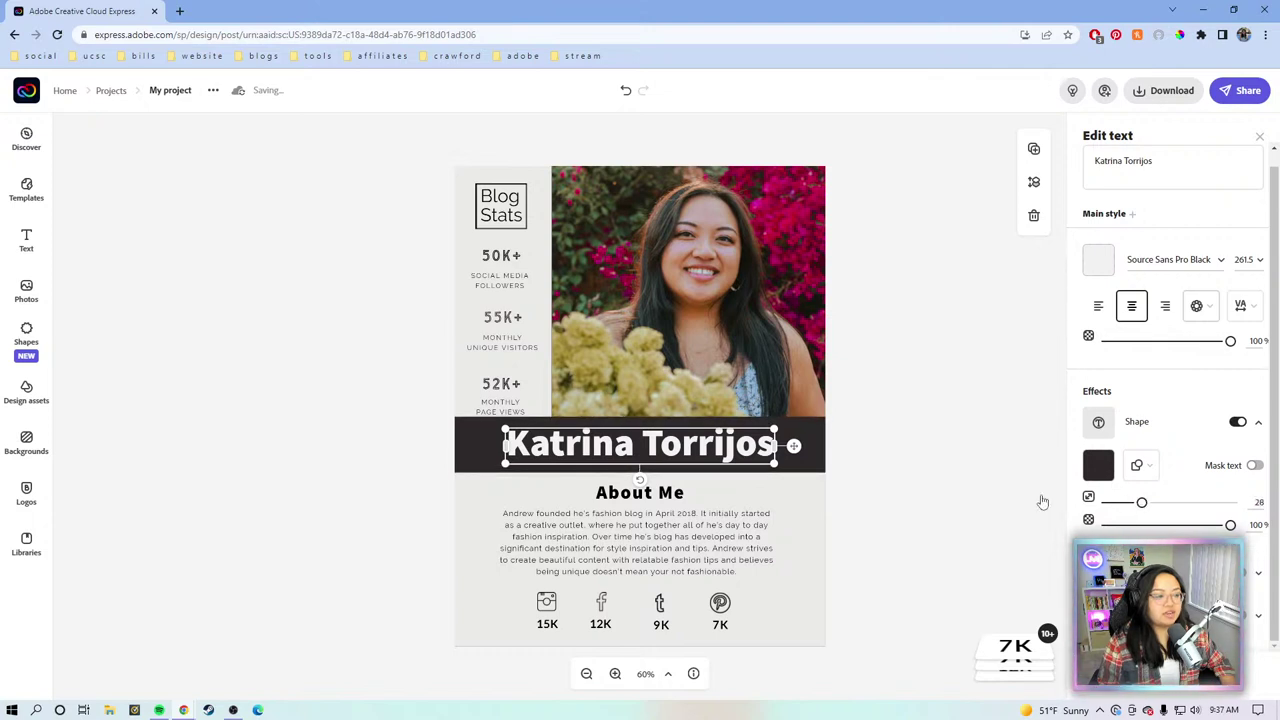
{"action": "left_click", "coordinate": [827, 533]}
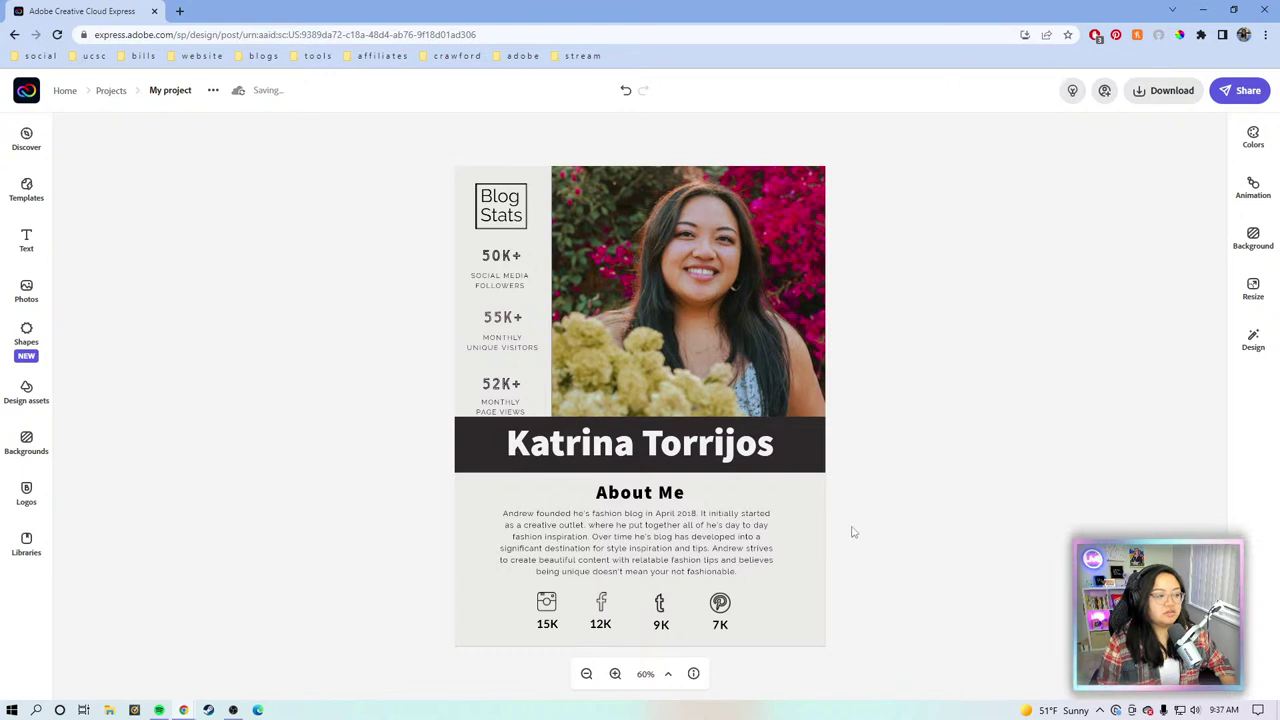
Step: Replace both occurrences of the template person's first name in the bio paragraph with the creator's first name
{"action": "left_click", "coordinate": [677, 552]}
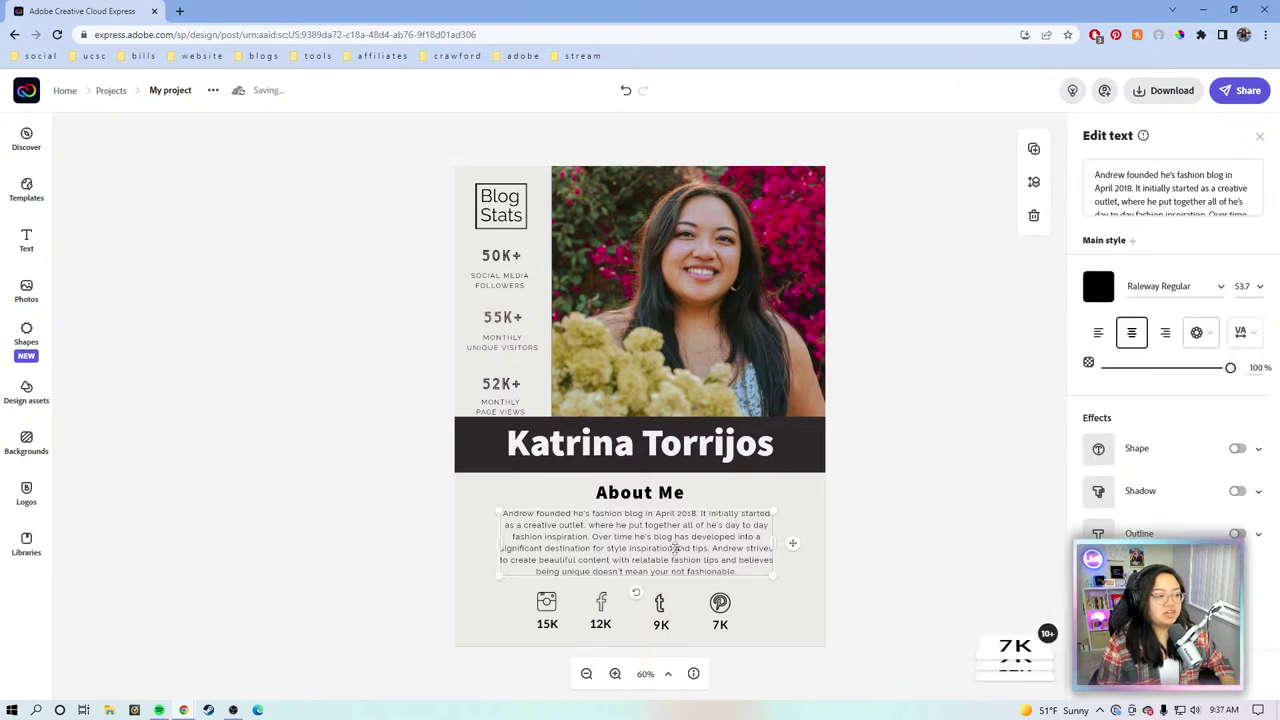
{"action": "left_click_drag", "start_coordinate": [1127, 175], "coordinate": [1133, 188]}
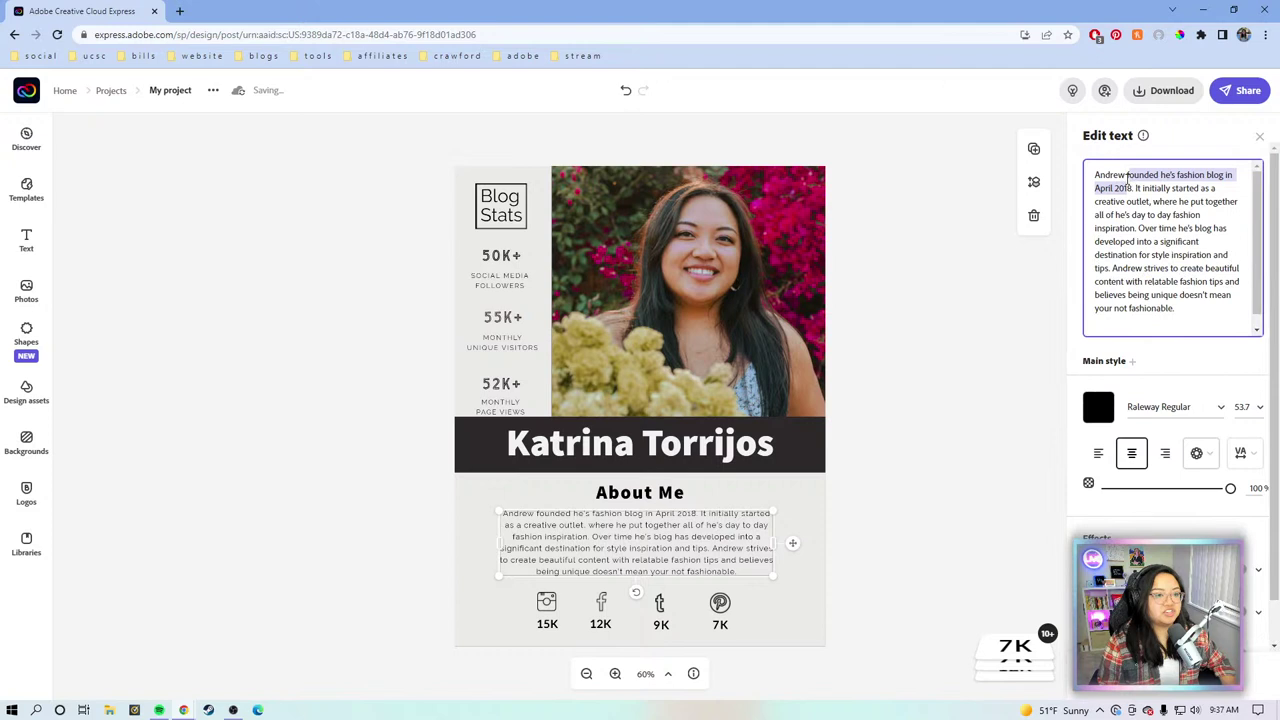
{"action": "left_click", "coordinate": [1121, 168]}
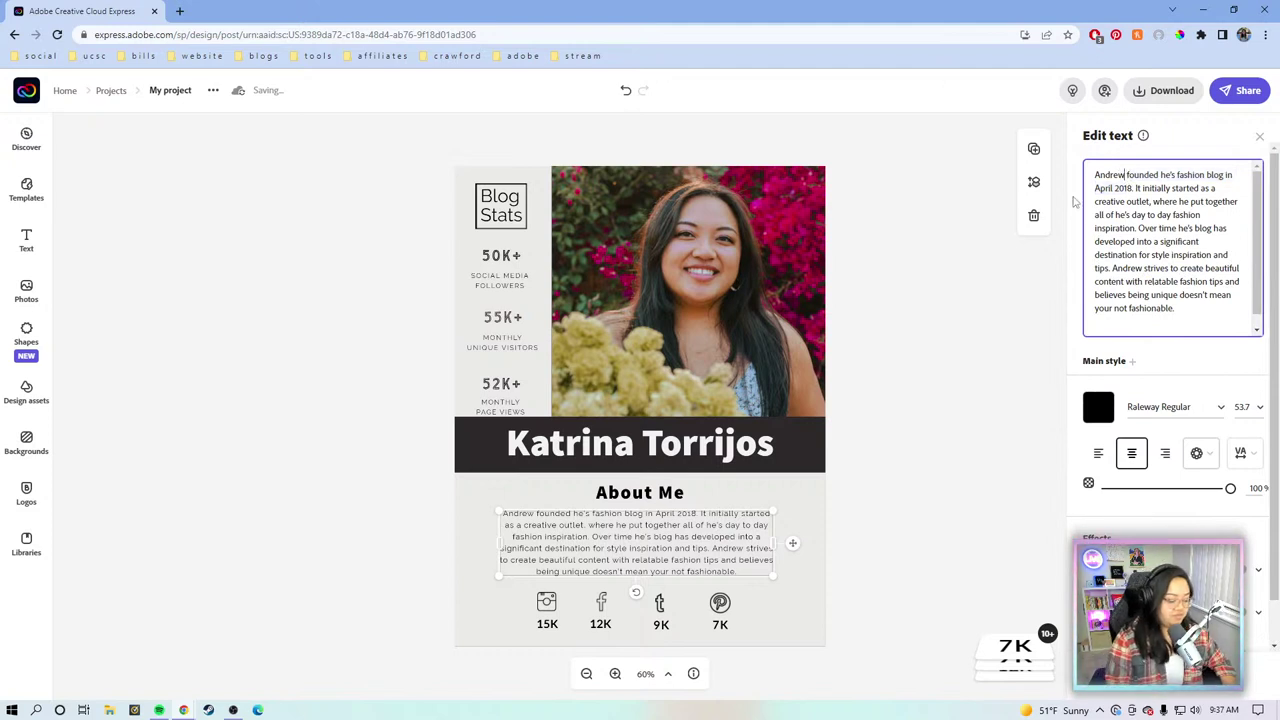
{"action": "key", "text": "ctrl+shift+Left"}
{"action": "type", "text": "Katrina"}
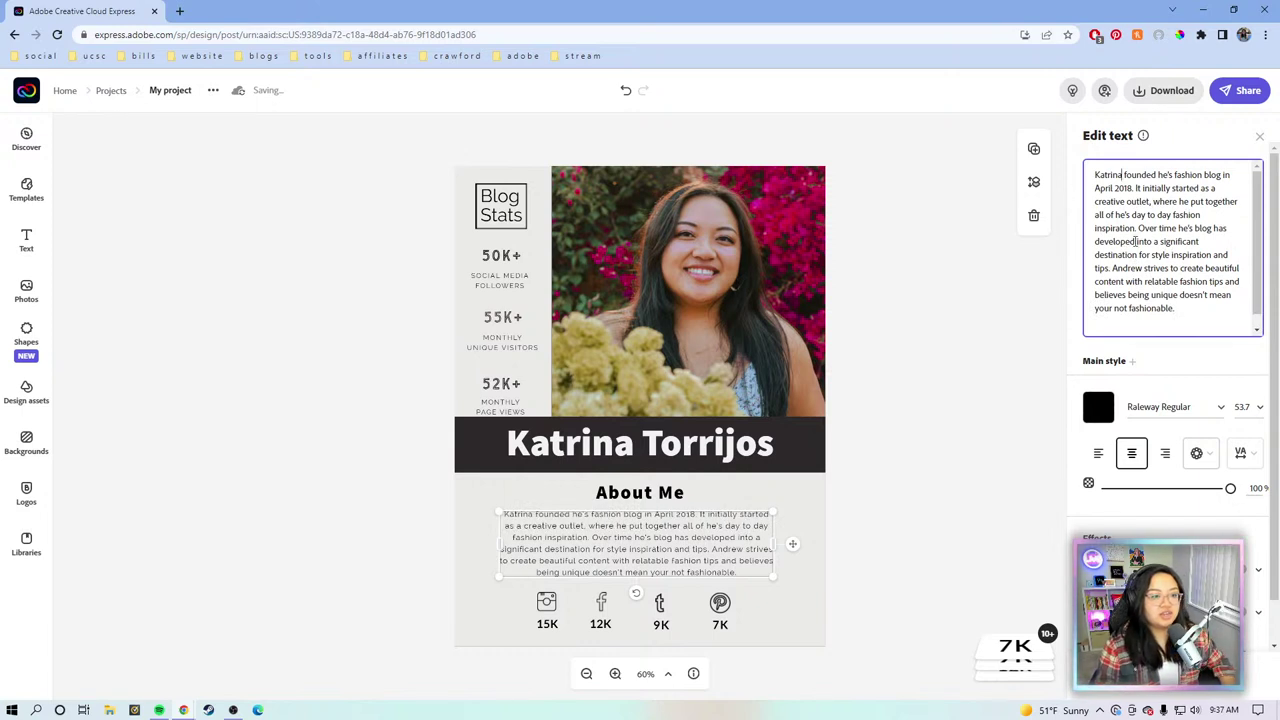
{"action": "left_click", "coordinate": [1143, 267]}
{"action": "key", "text": "ctrl+shift+Left"}
{"action": "type", "text": "Katrina"}
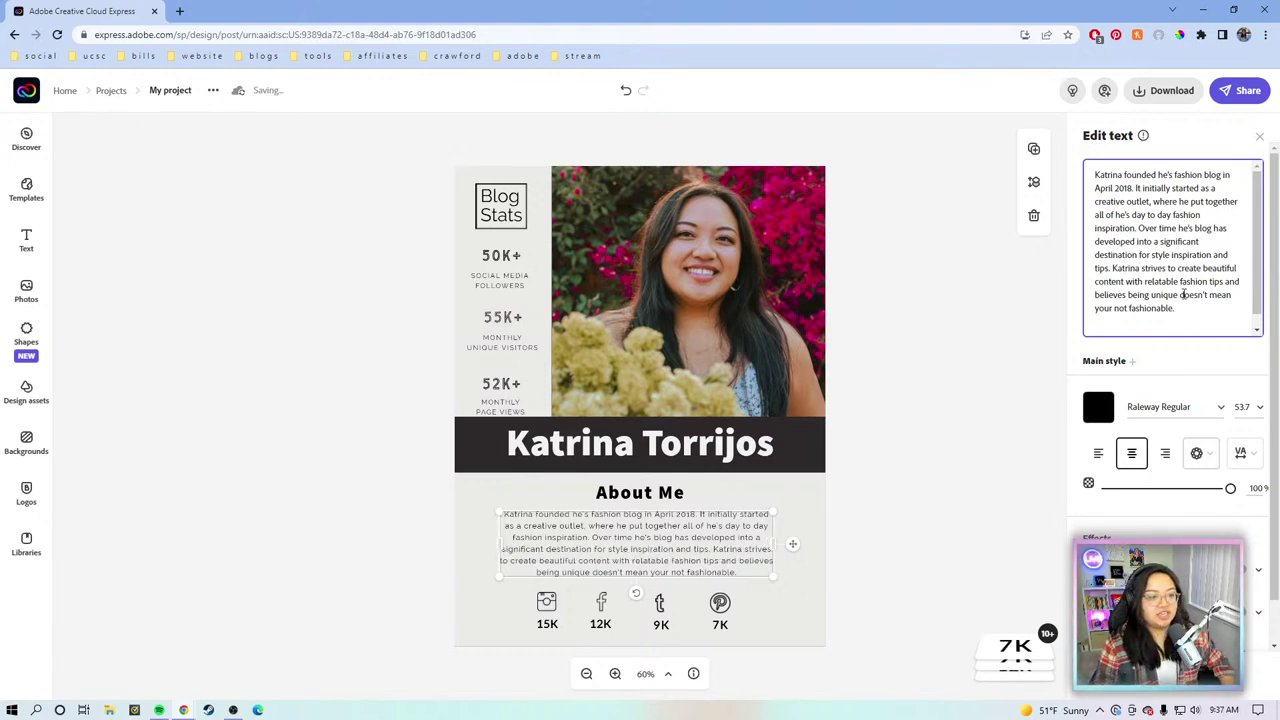
{"action": "left_click", "coordinate": [1208, 304]}
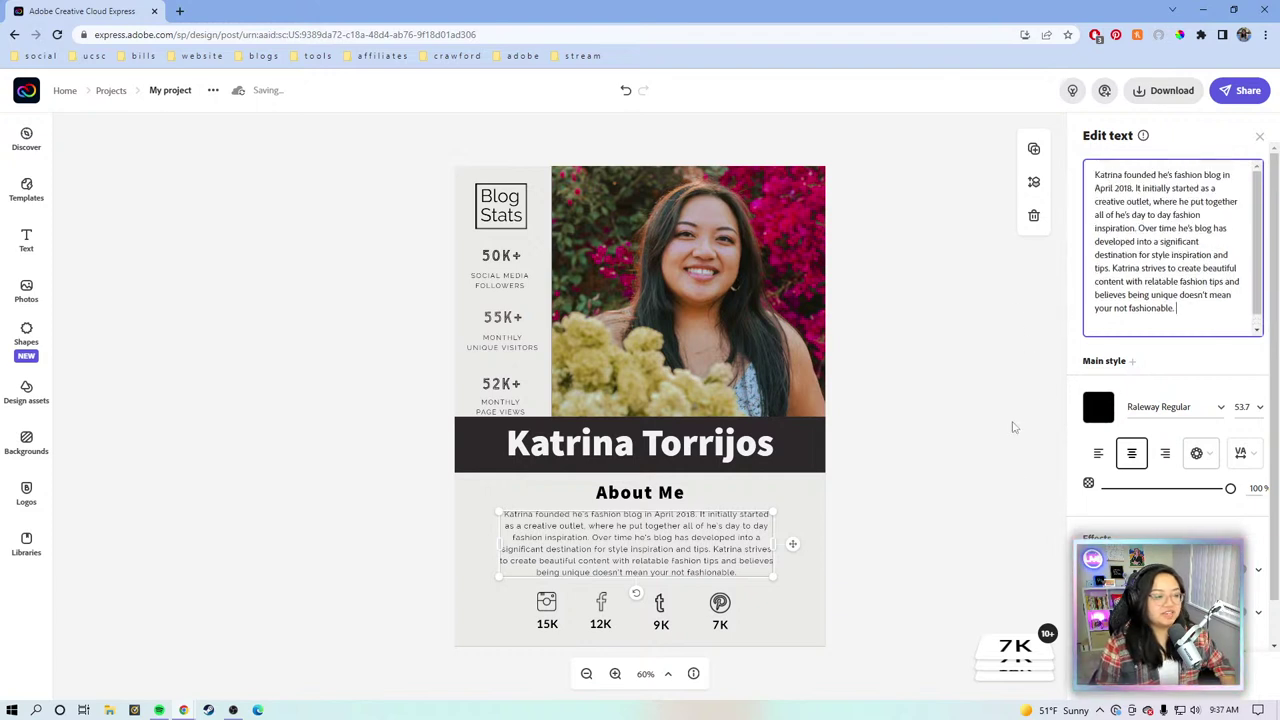
{"action": "left_click", "coordinate": [970, 517]}
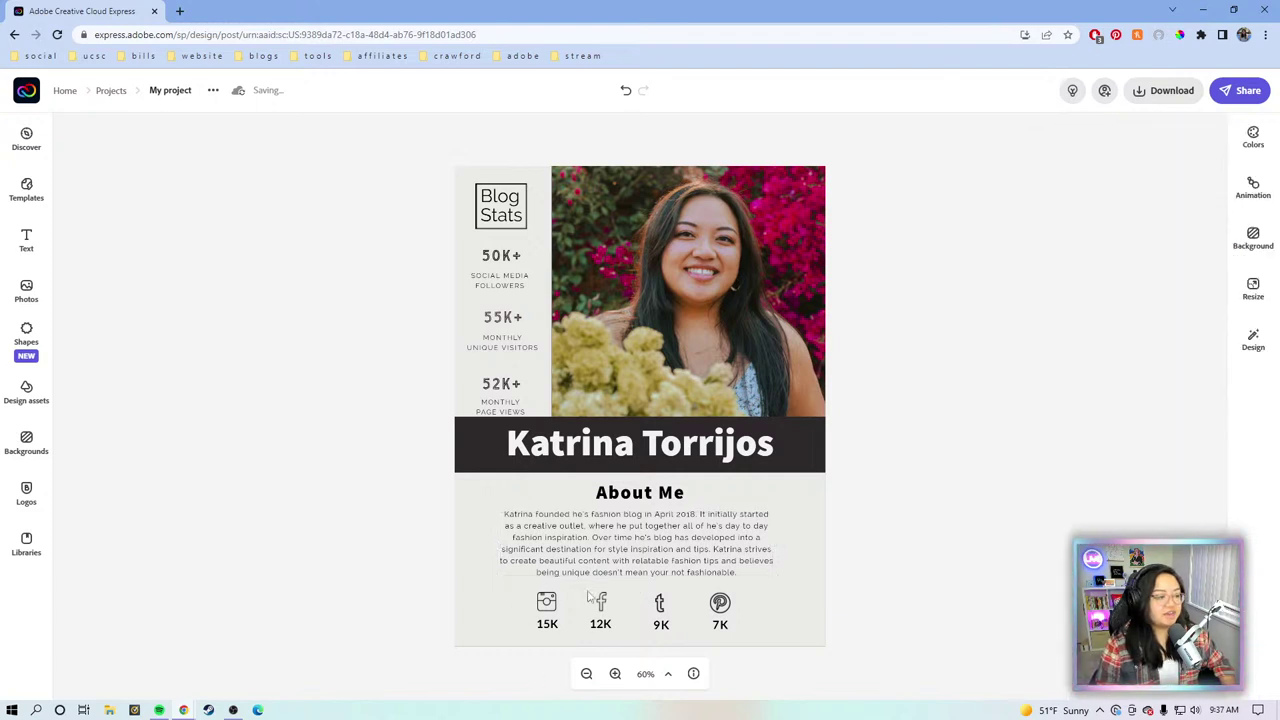
{"action": "left_click", "coordinate": [668, 622]}
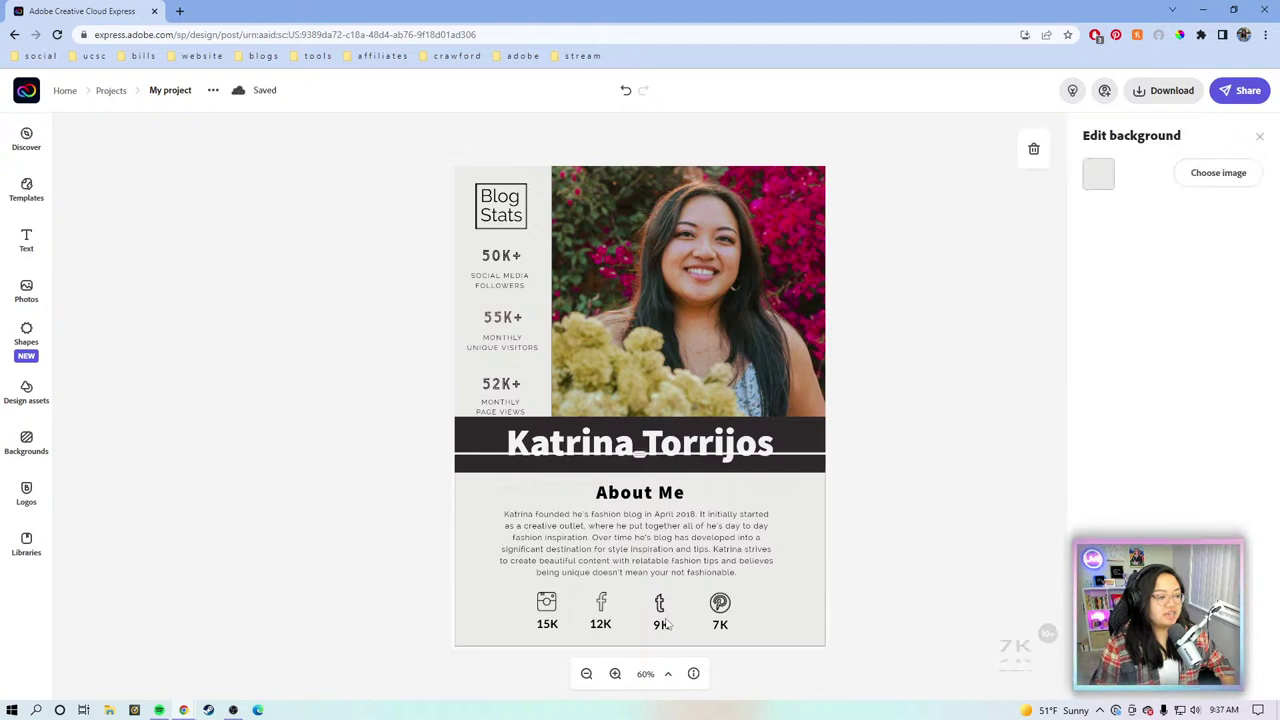
{"action": "left_click", "coordinate": [660, 604]}
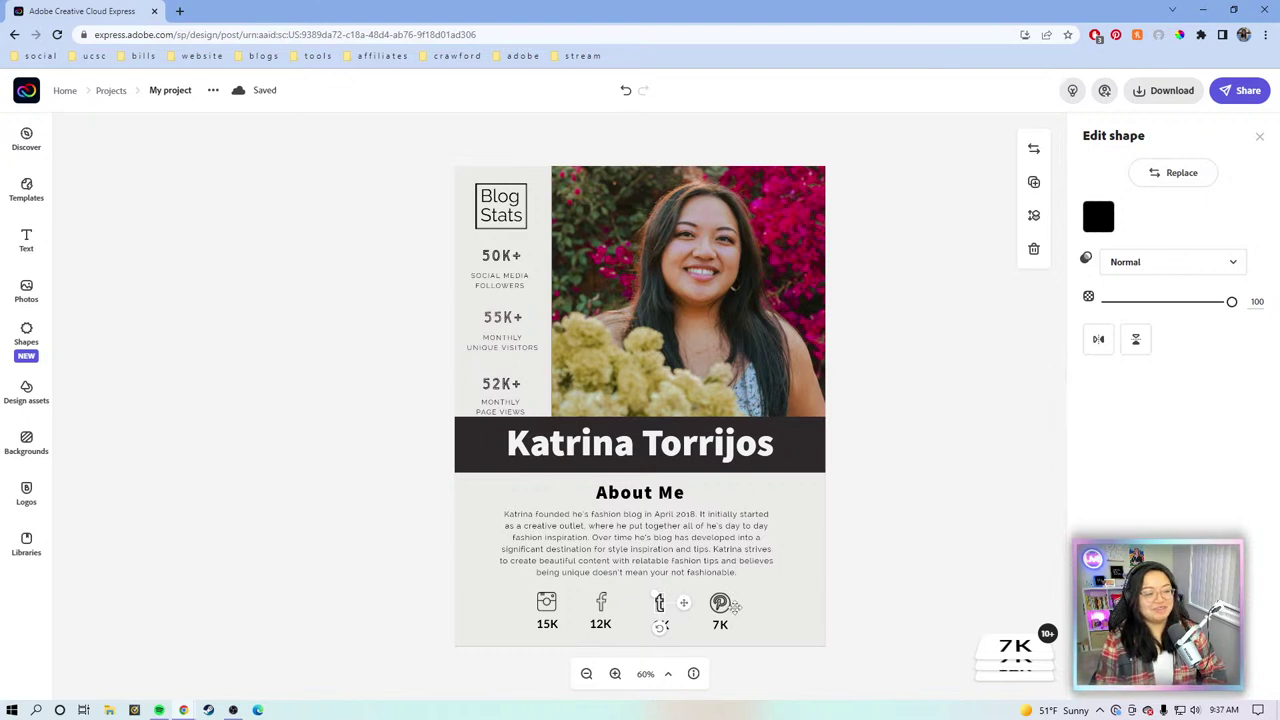
{"action": "left_click", "coordinate": [866, 600]}
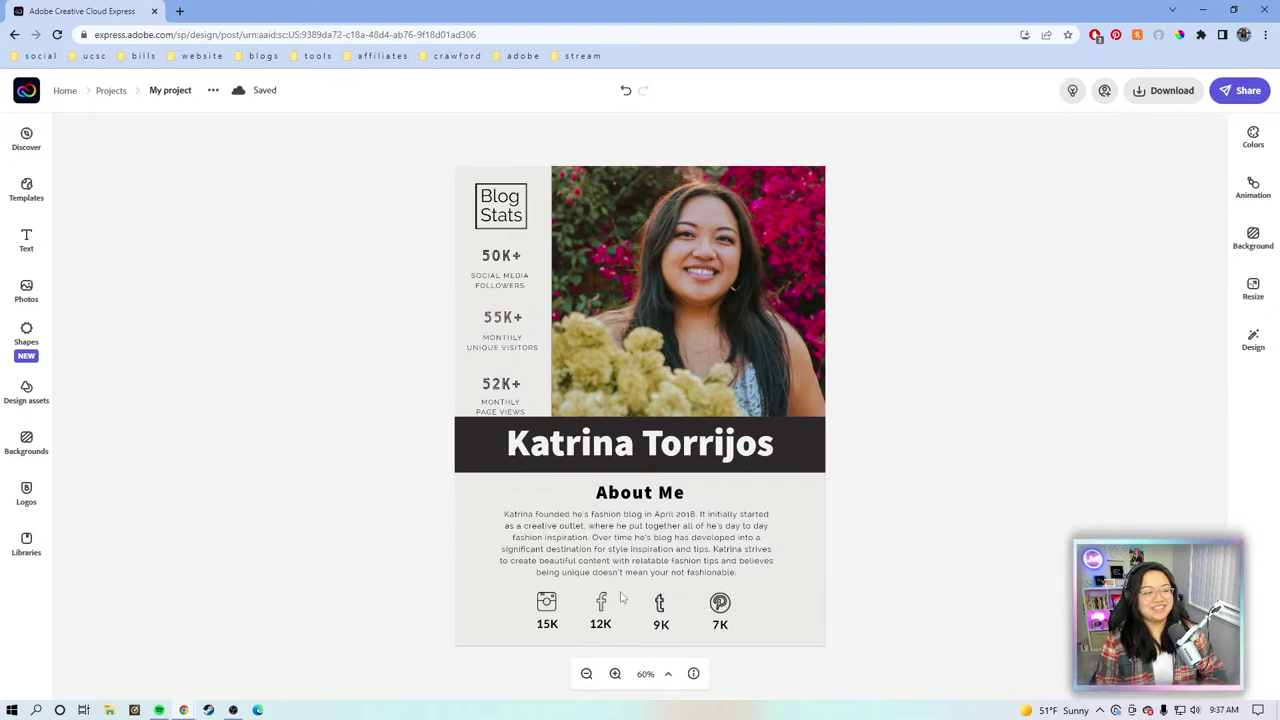
{"action": "left_click", "coordinate": [772, 608]}
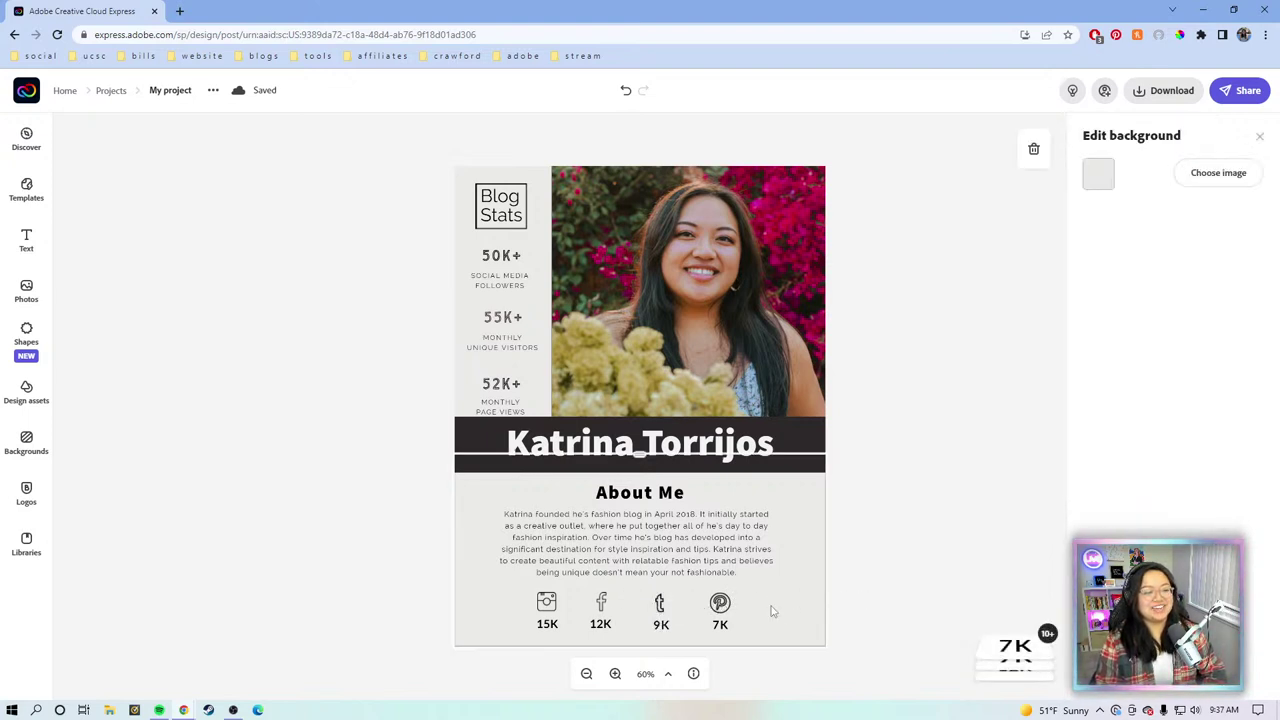
Step: Select the Tumblr icon and browse the shapes library, including the basic shapes categories from circles to miscellaneous
{"action": "left_click", "coordinate": [661, 606]}
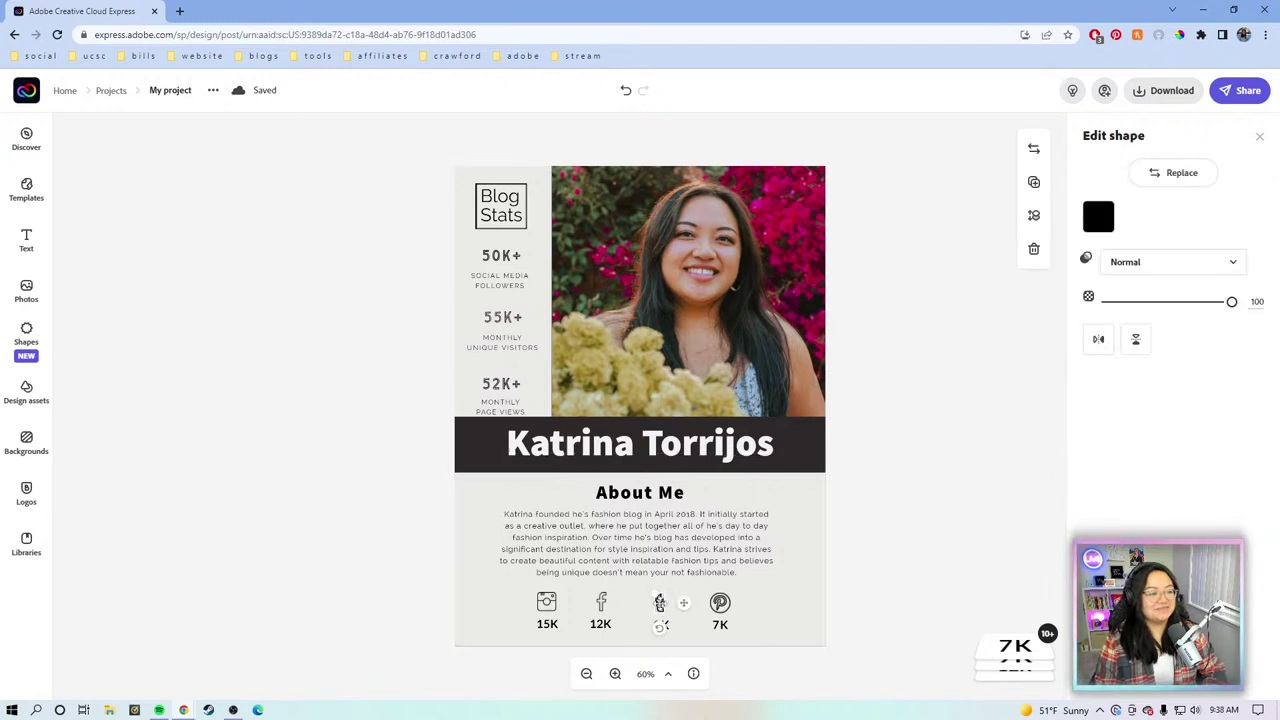
{"action": "left_click", "coordinate": [33, 337]}
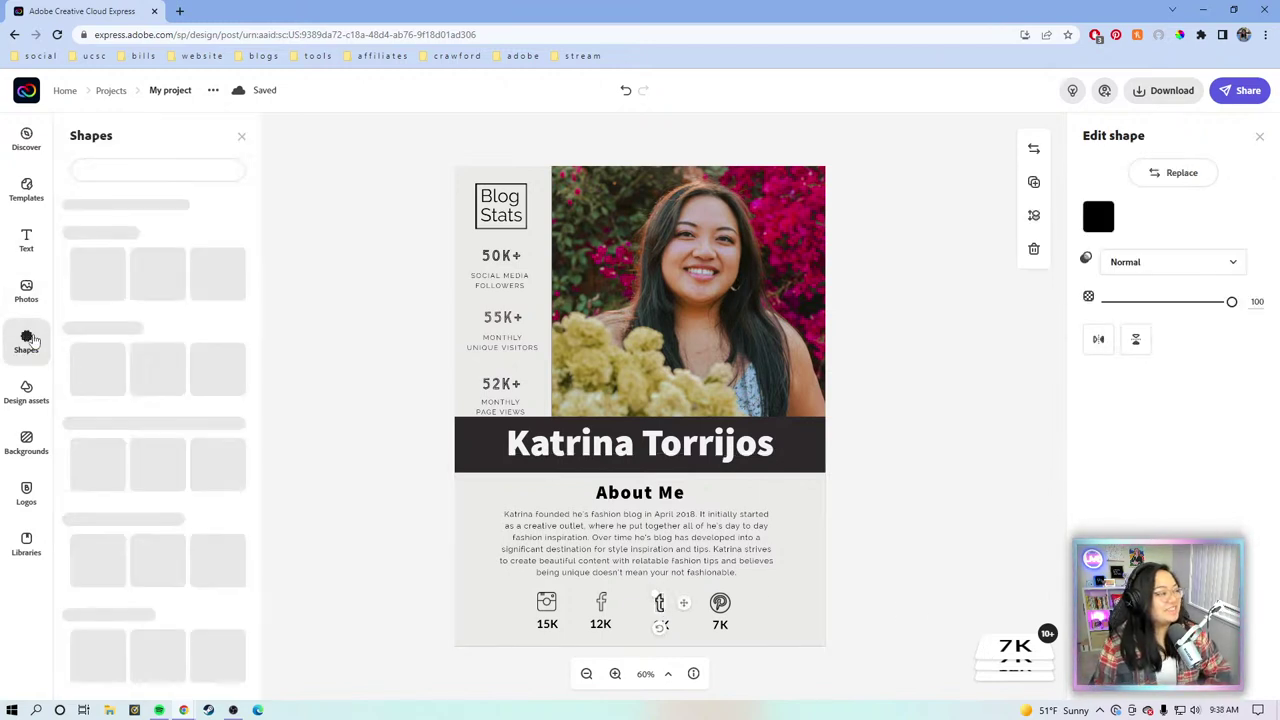
{"action": "left_click", "coordinate": [164, 170]}
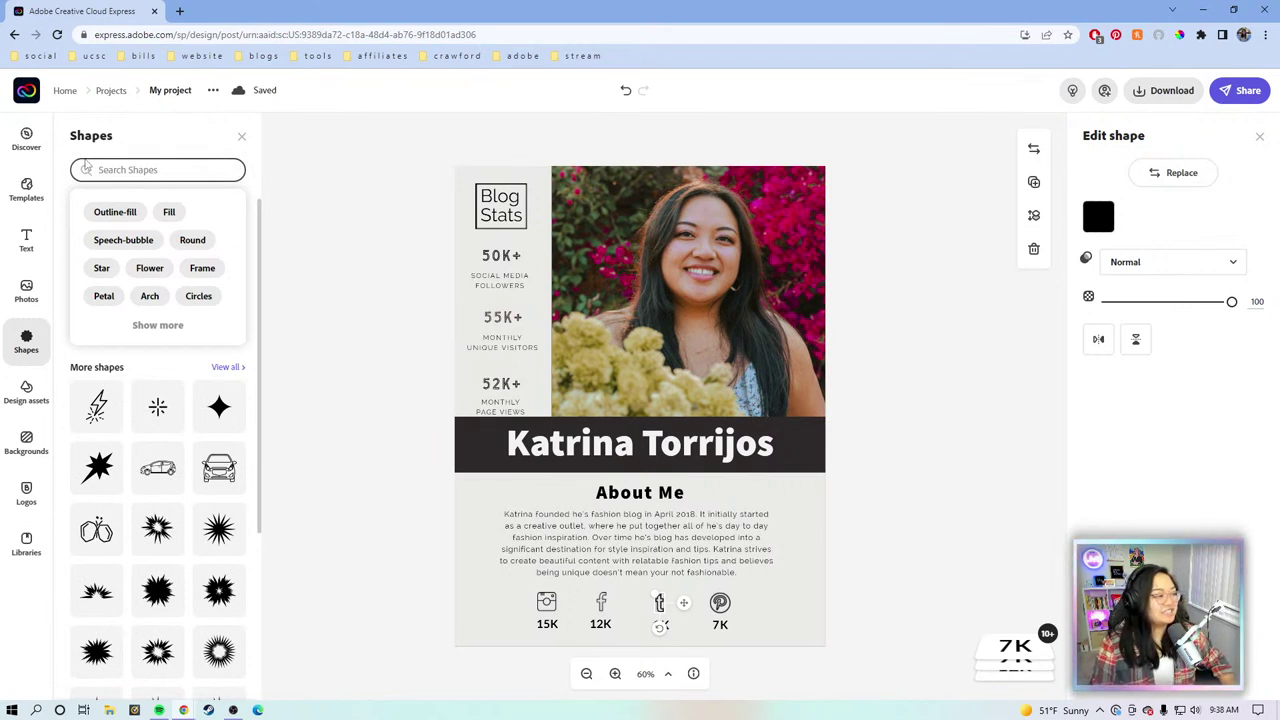
{"action": "left_click", "coordinate": [44, 350]}
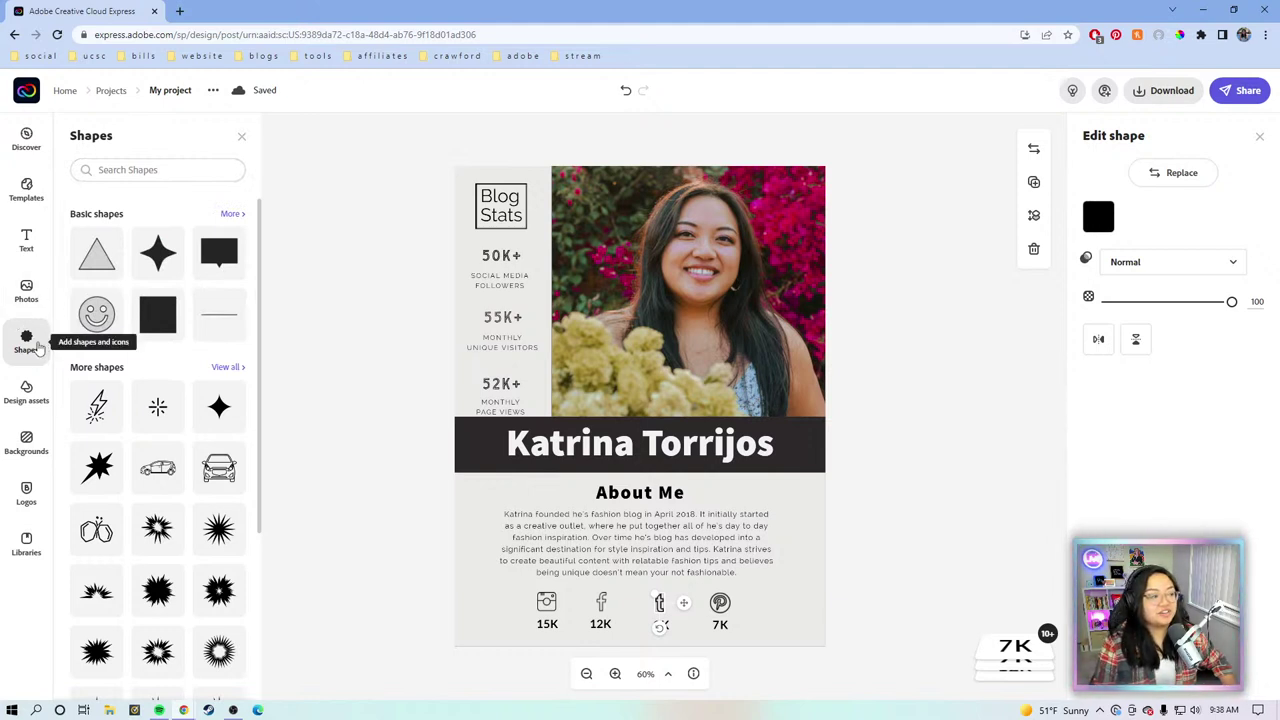
{"action": "scroll", "coordinate": [160, 340], "scroll_direction": "down", "scroll_amount": 5}
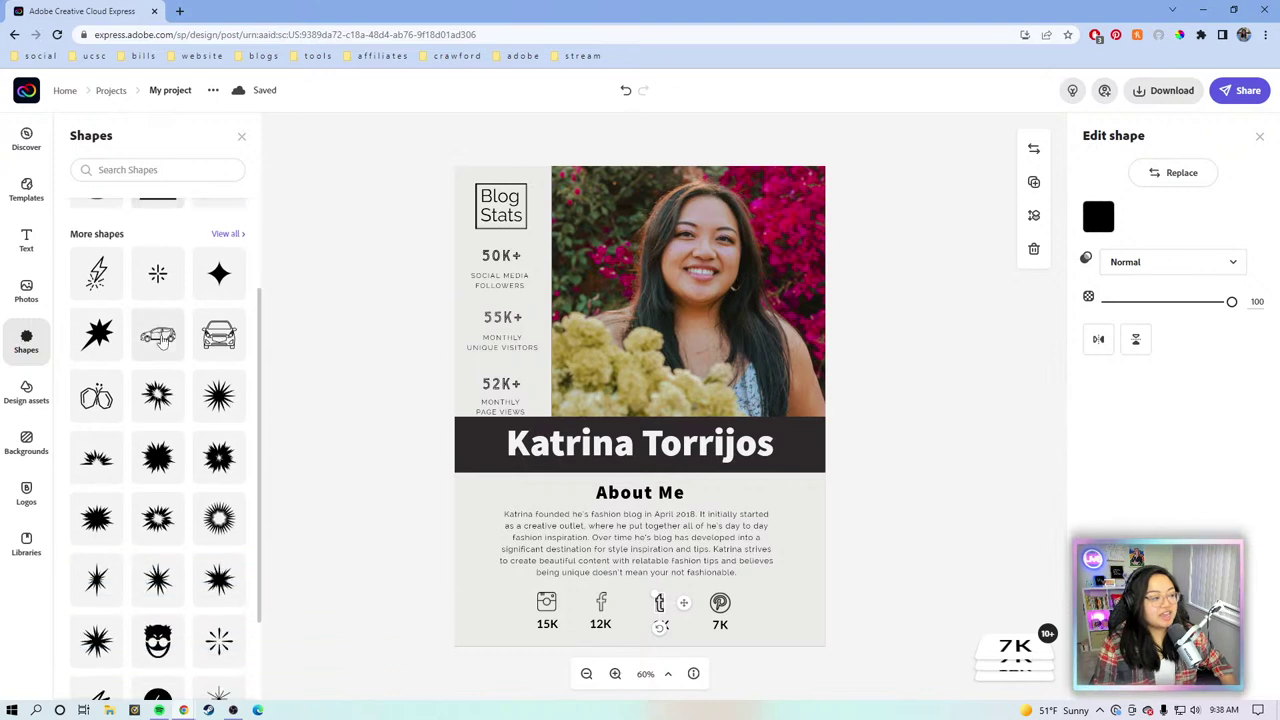
{"action": "scroll", "coordinate": [147, 338], "scroll_direction": "up", "scroll_amount": 6}
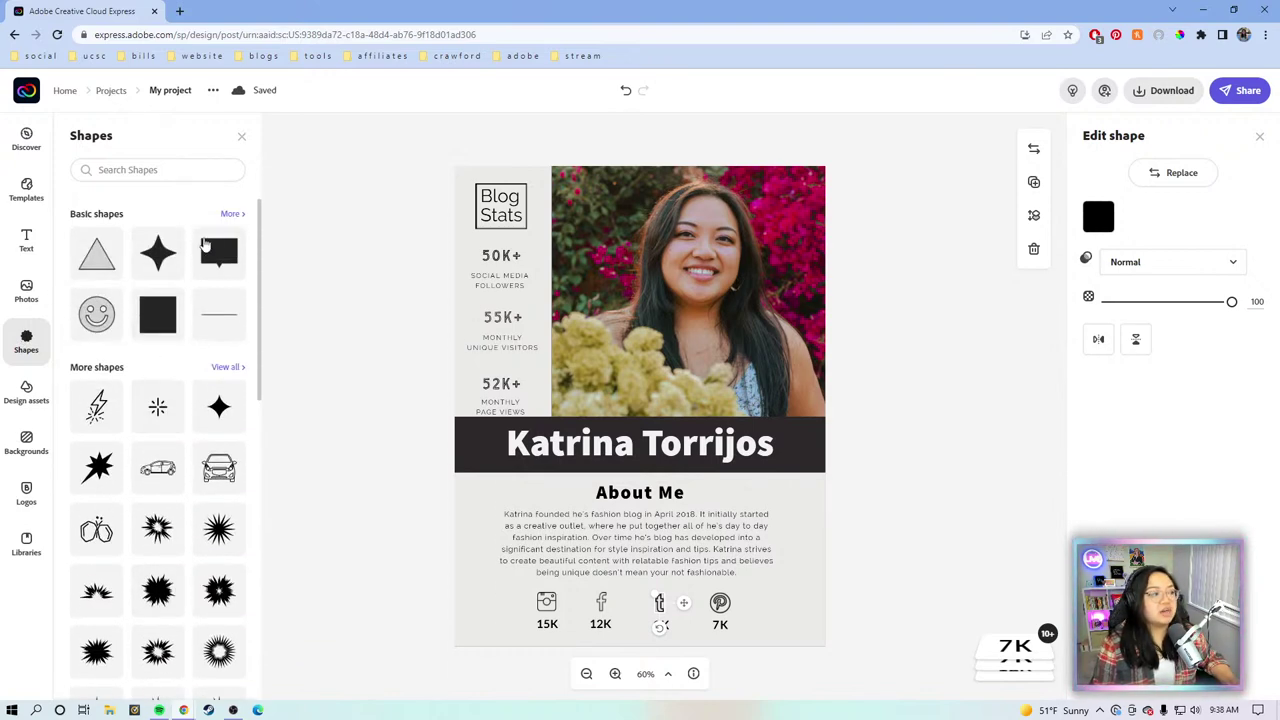
{"action": "left_click", "coordinate": [232, 214]}
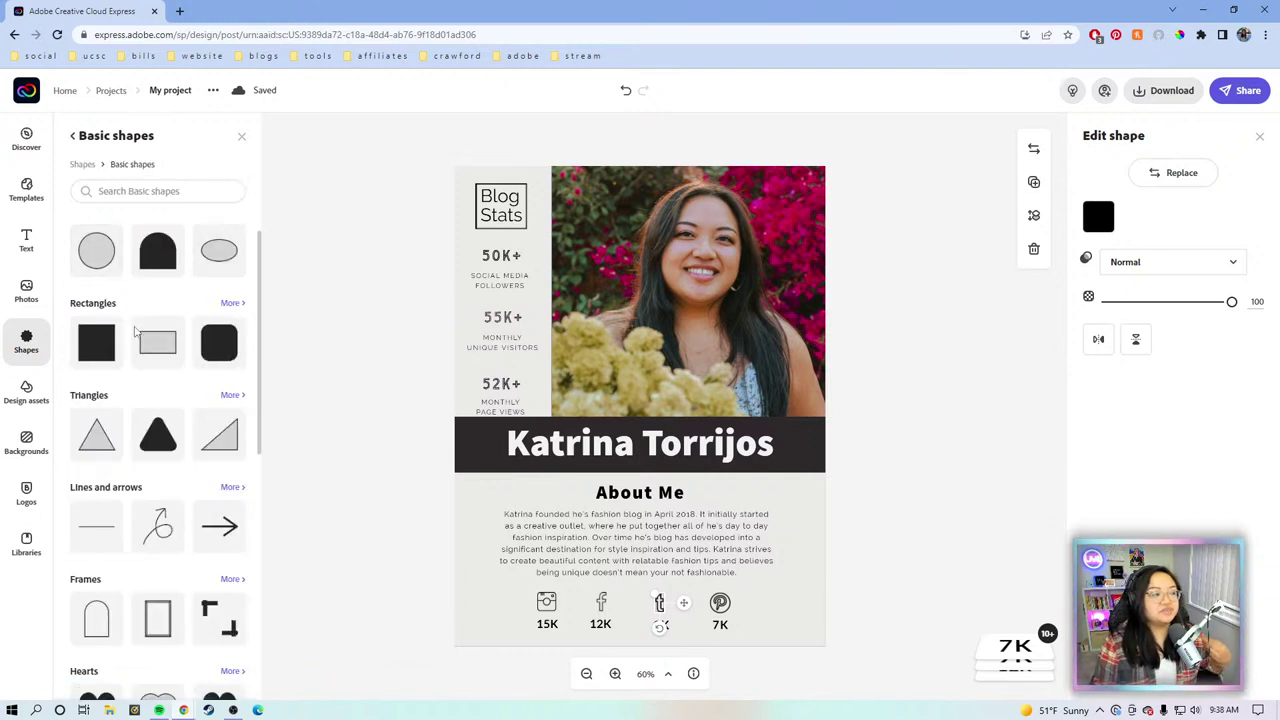
{"action": "scroll", "coordinate": [176, 344], "scroll_direction": "down", "scroll_amount": 2}
{"action": "scroll", "coordinate": [176, 344], "scroll_direction": "down", "scroll_amount": 1}
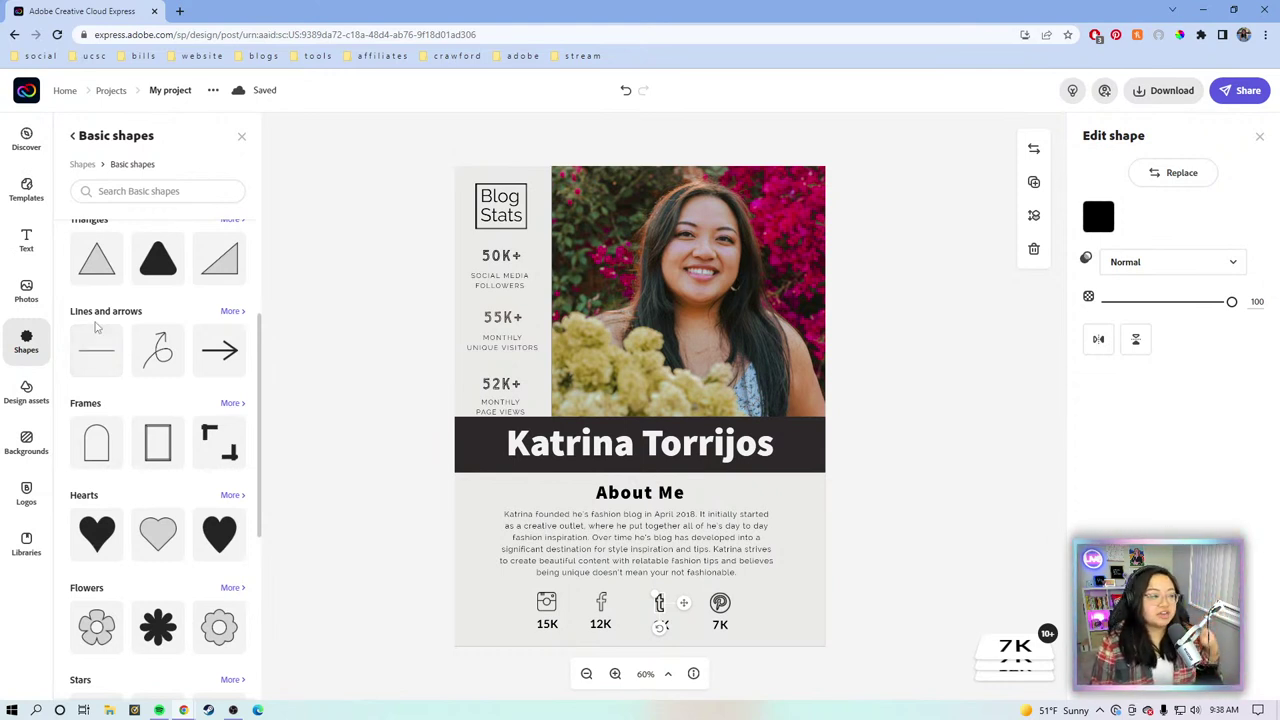
{"action": "scroll", "coordinate": [95, 340], "scroll_direction": "down", "scroll_amount": 3}
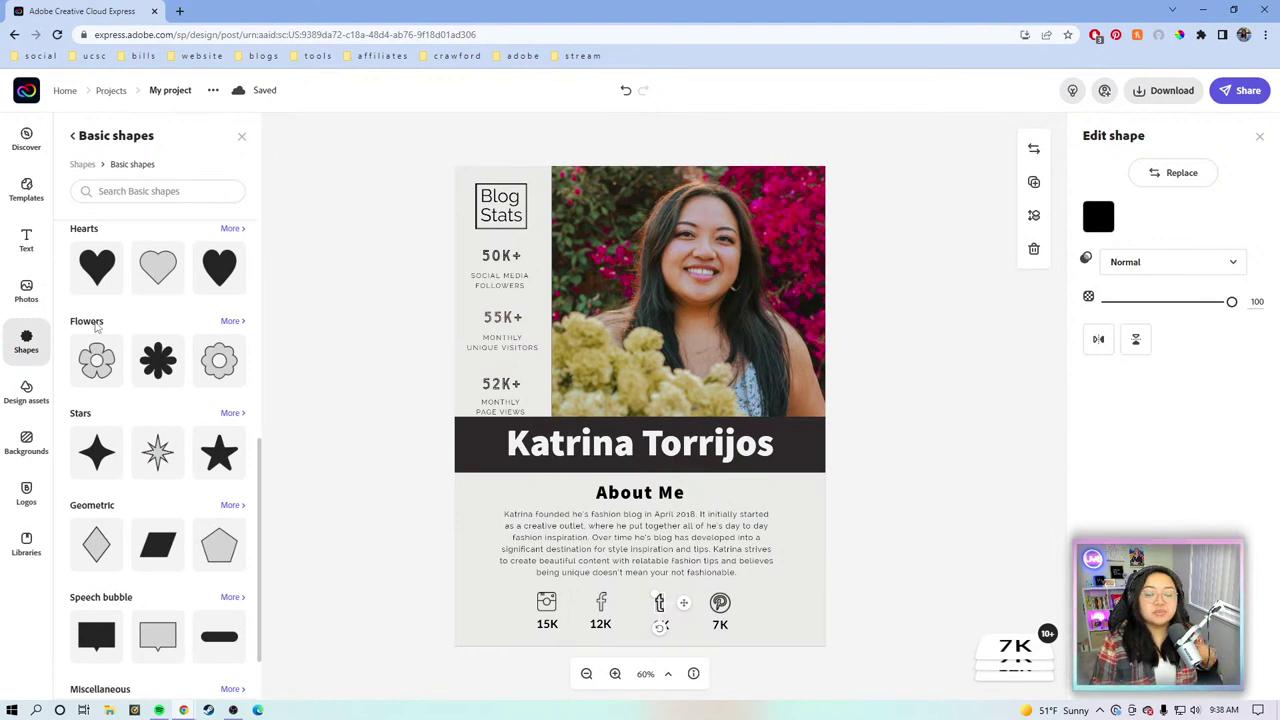
{"action": "scroll", "coordinate": [96, 327], "scroll_direction": "down", "scroll_amount": 1}
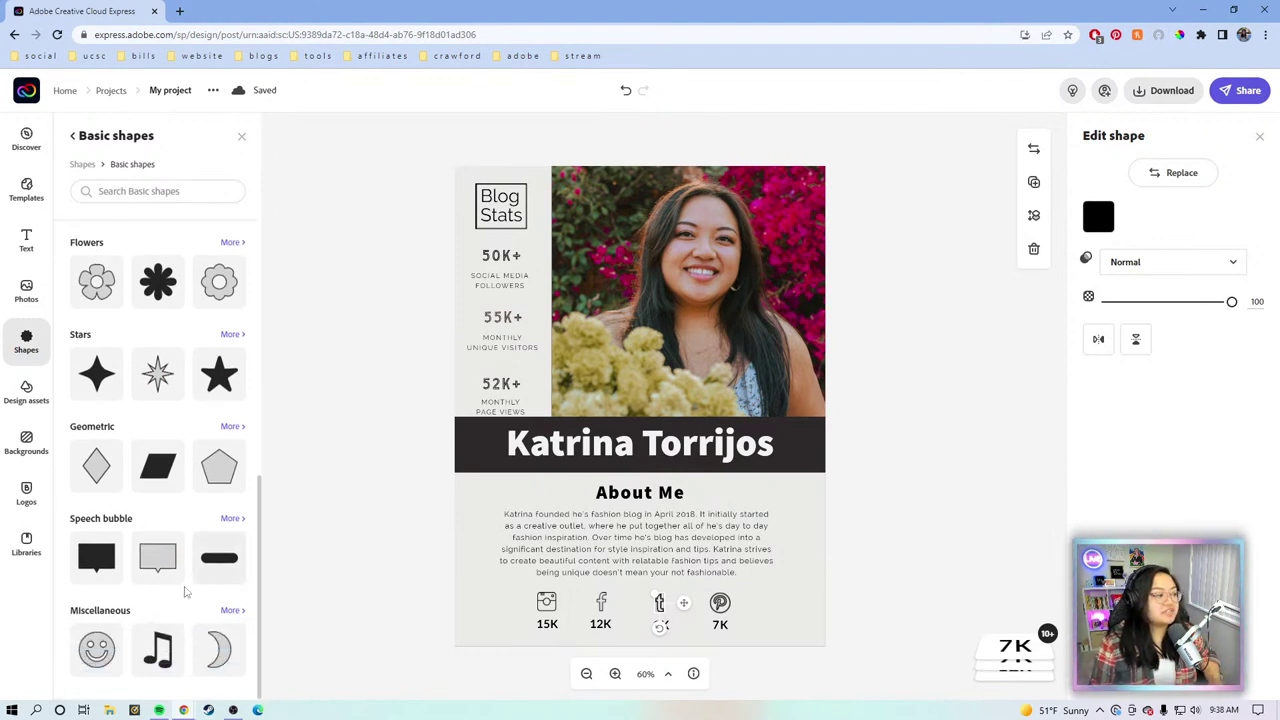
{"action": "scroll", "coordinate": [210, 520], "scroll_direction": "up", "scroll_amount": 7}
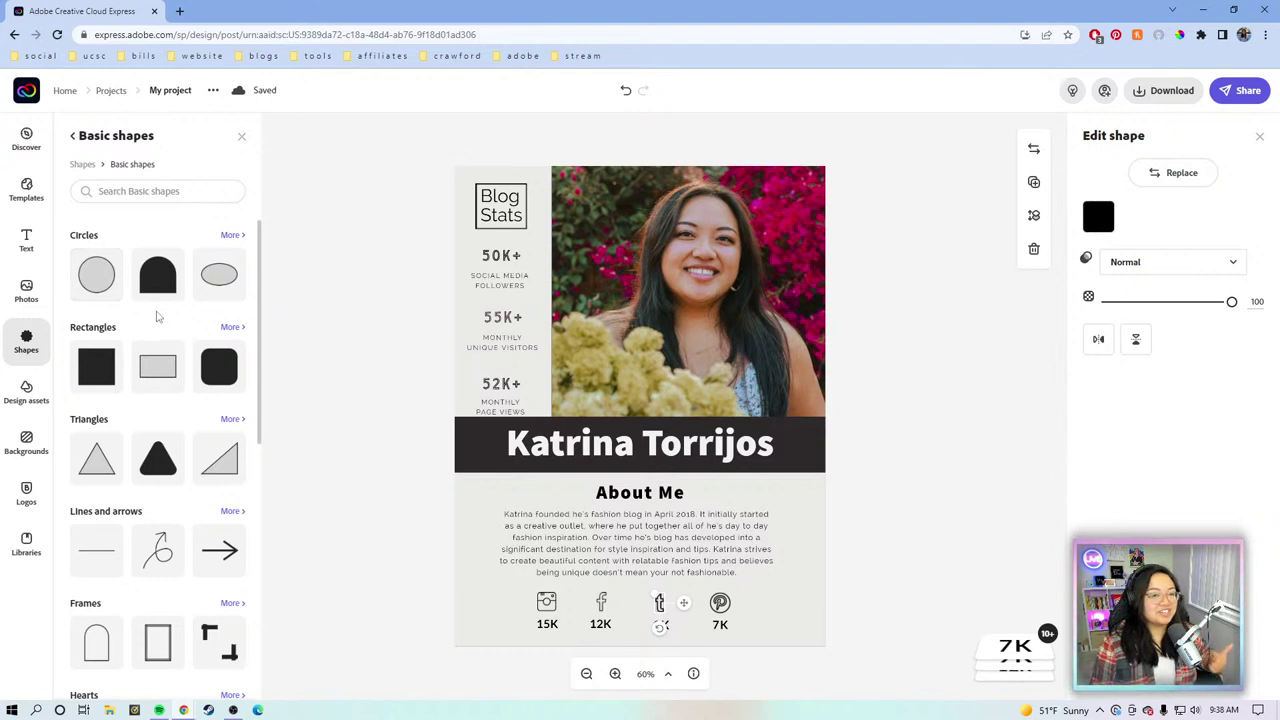
{"action": "scroll", "coordinate": [156, 316], "scroll_direction": "down", "scroll_amount": 3}
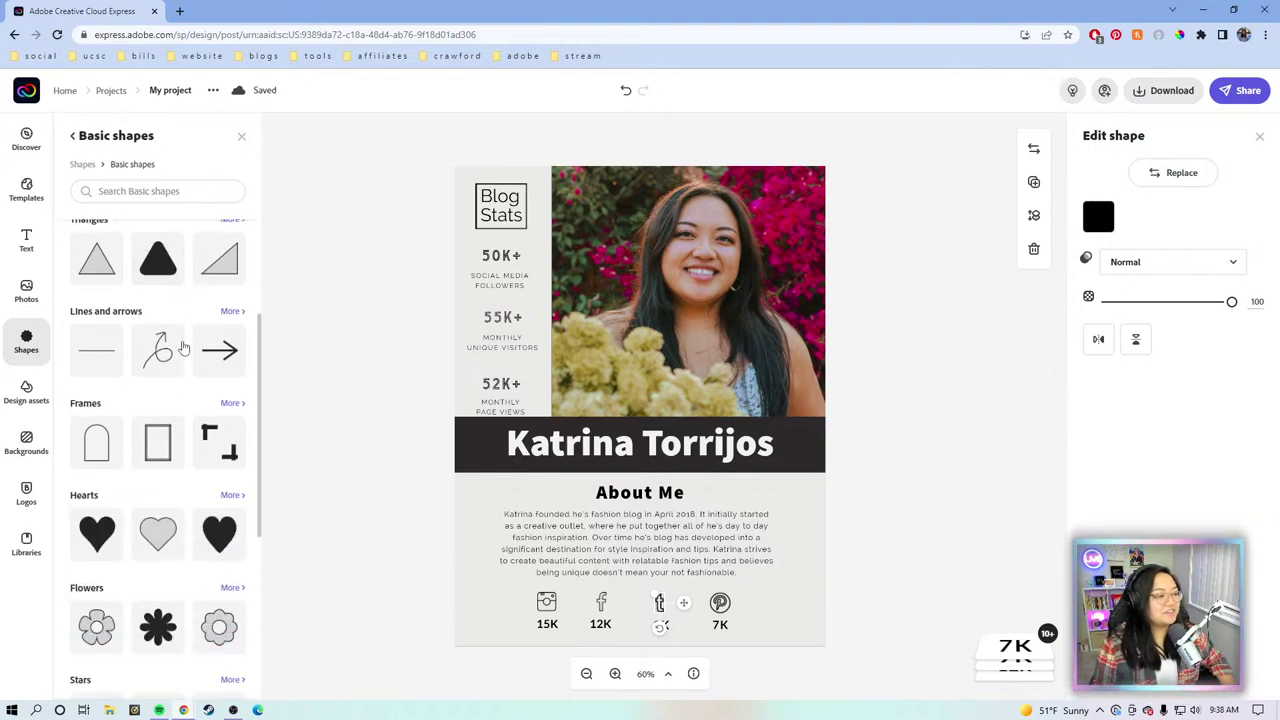
Step: Search for "twitter" in the basic shapes and across the whole shapes library, and look through the icons for a bird
{"action": "left_click", "coordinate": [157, 191]}
{"action": "type", "text": "twitter"}
{"action": "key", "text": "Return"}
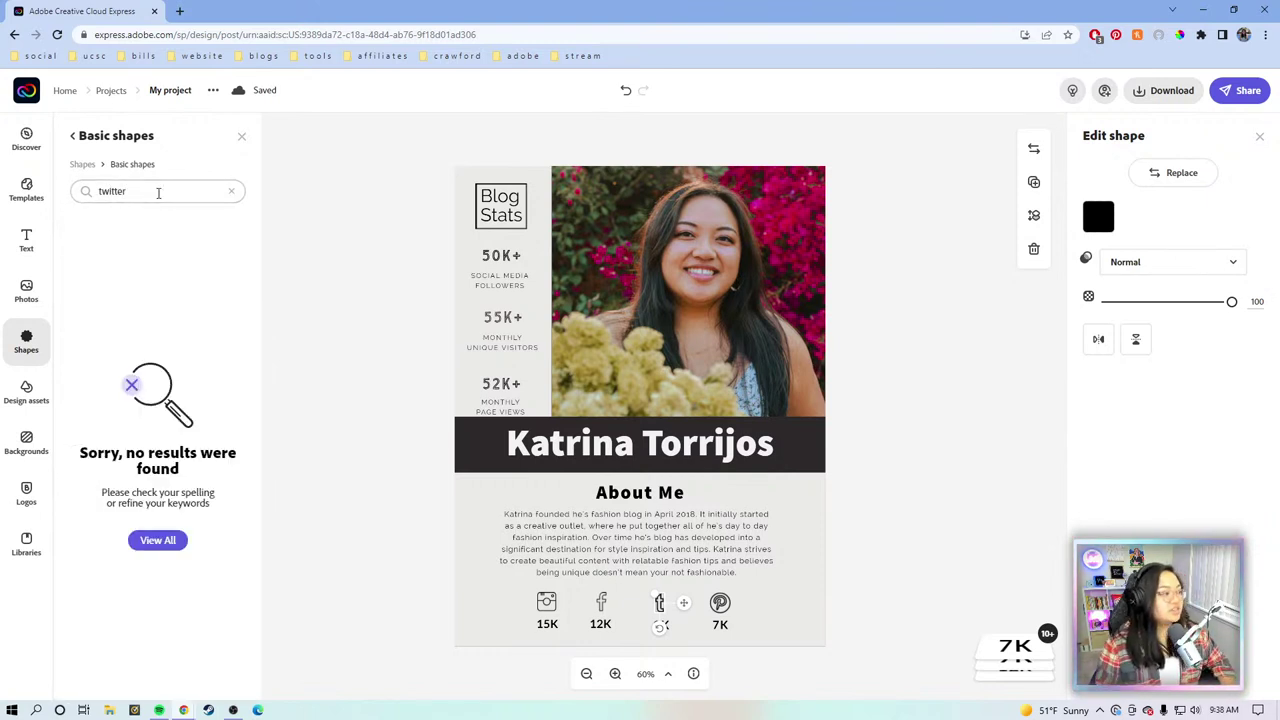
{"action": "left_click", "coordinate": [158, 192]}
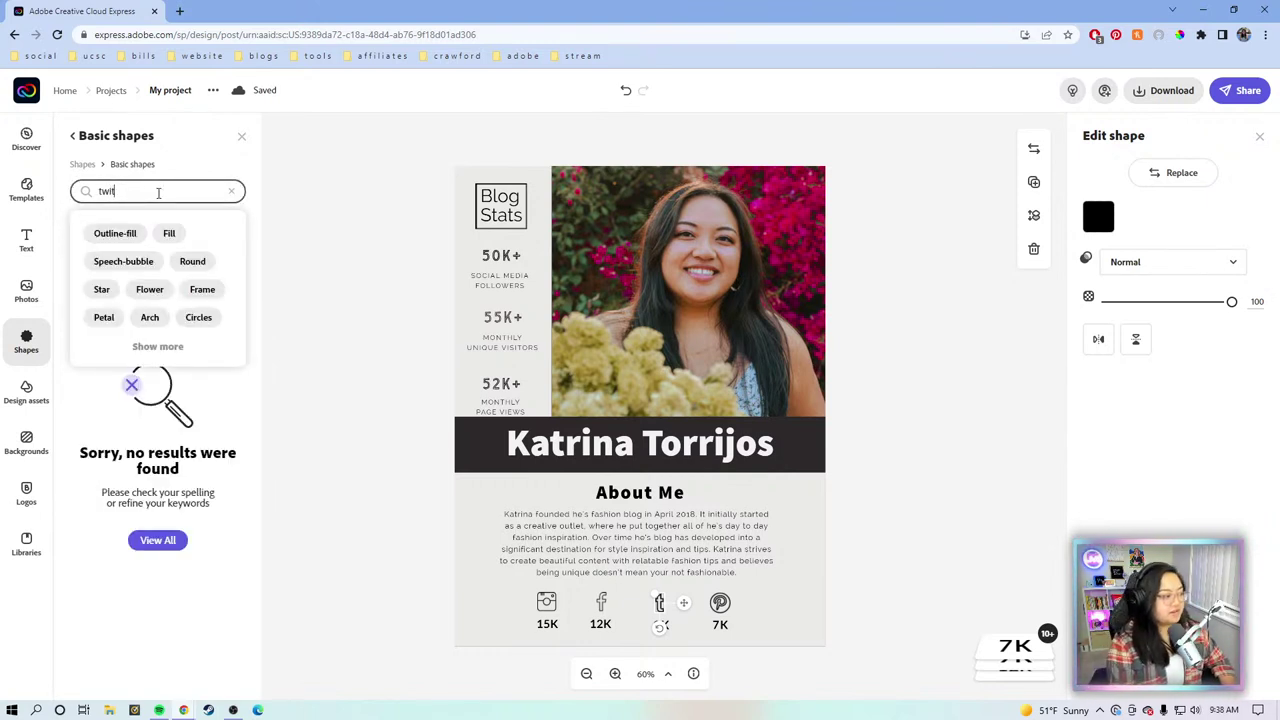
{"action": "type", "text": "twitter"}
{"action": "key", "text": "Return"}
{"action": "left_click", "coordinate": [82, 165]}
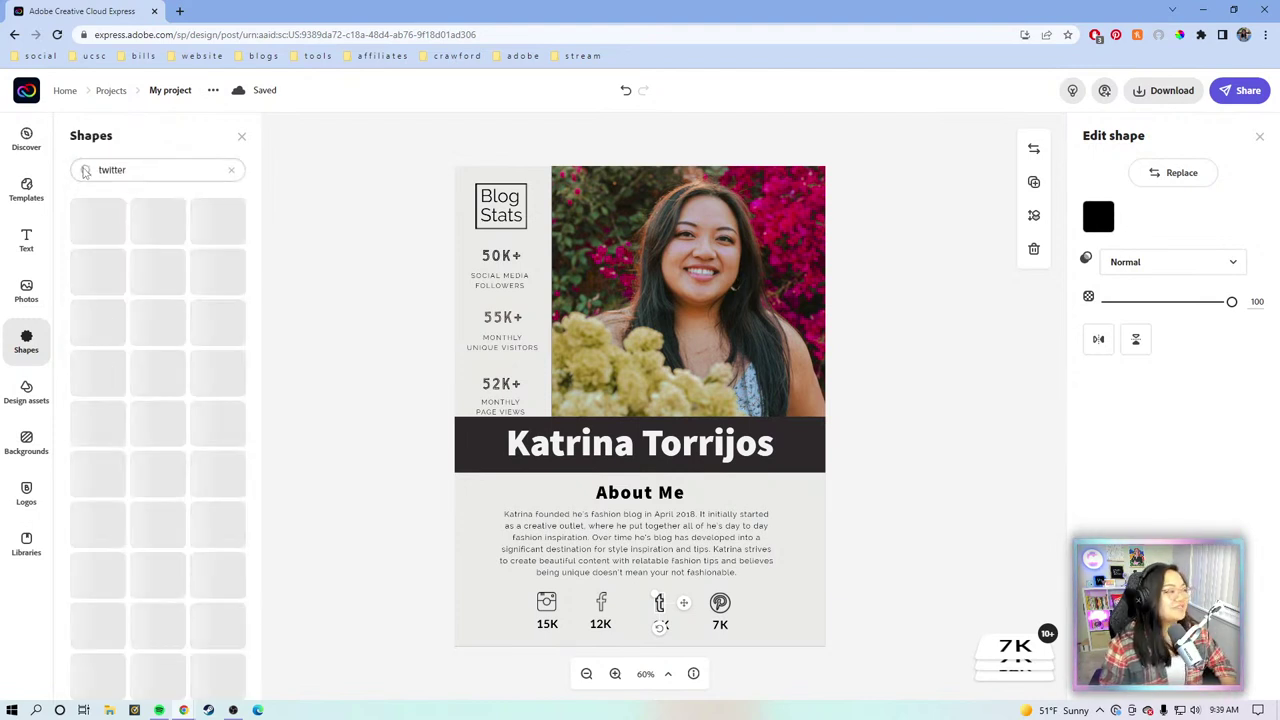
{"action": "left_click", "coordinate": [130, 171]}
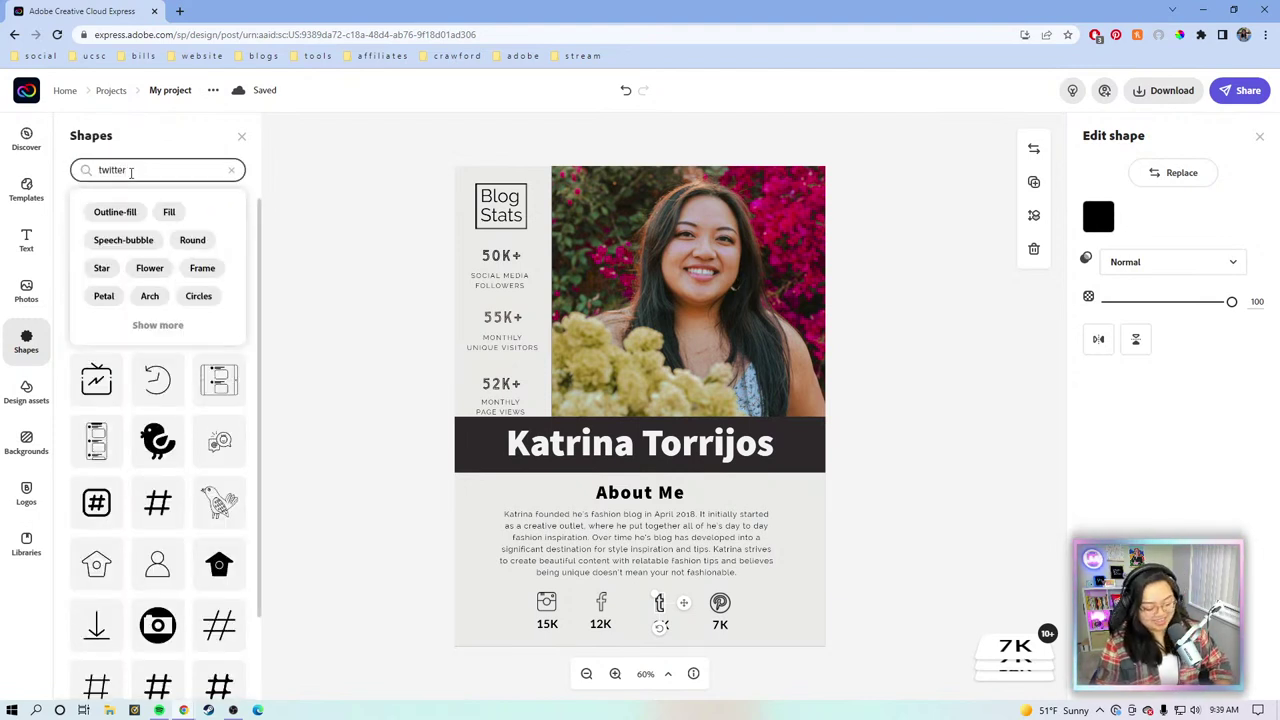
{"action": "key", "text": "Escape"}
{"action": "scroll", "coordinate": [196, 377], "scroll_direction": "down", "scroll_amount": 2}
{"action": "scroll", "coordinate": [196, 377], "scroll_direction": "down", "scroll_amount": 7}
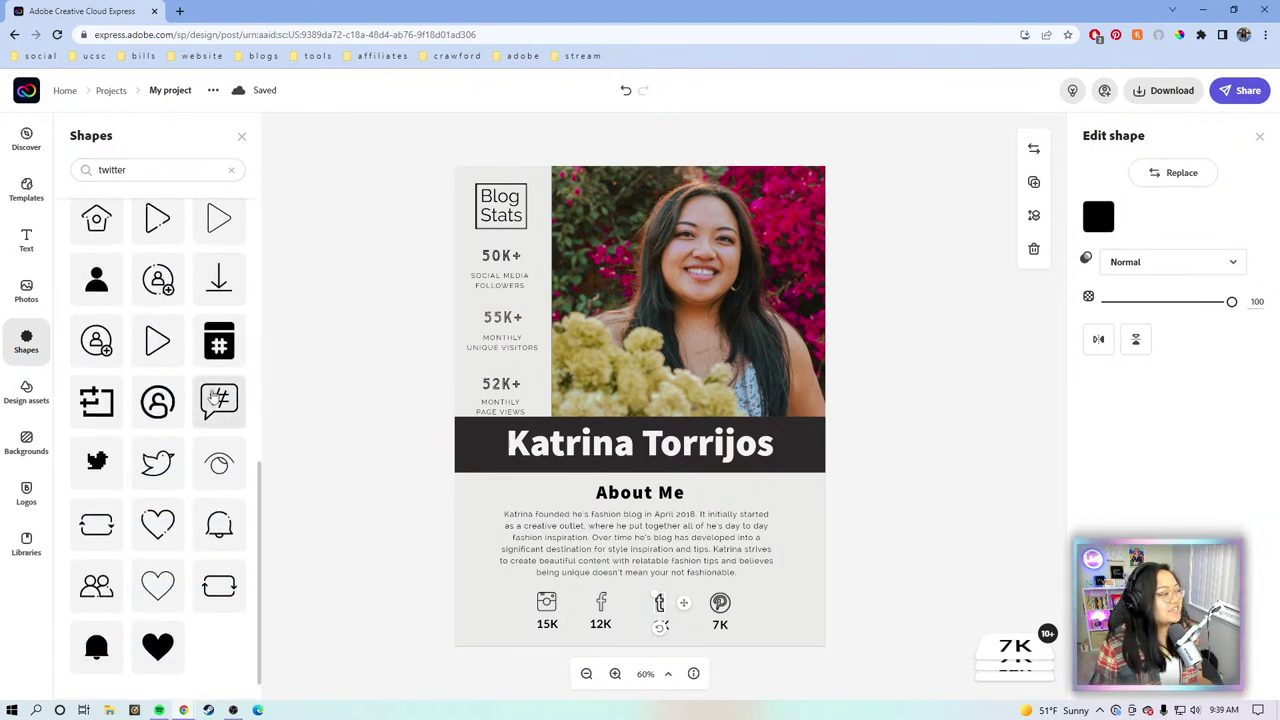
{"action": "scroll", "coordinate": [180, 385], "scroll_direction": "down", "scroll_amount": 2}
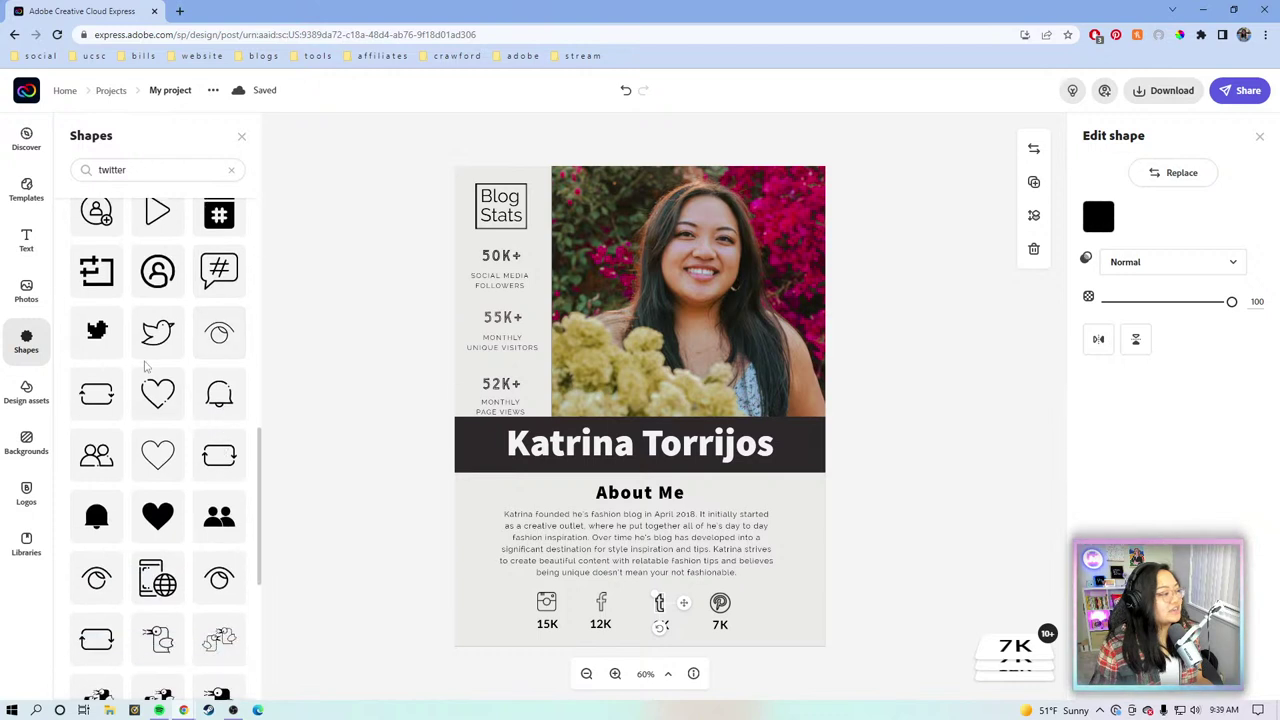
Step: Add the outlined bird icon to the page, shrink it to social-icon size and place it beside the Instagram icon
{"action": "left_click_drag", "start_coordinate": [728, 616], "coordinate": [658, 303]}
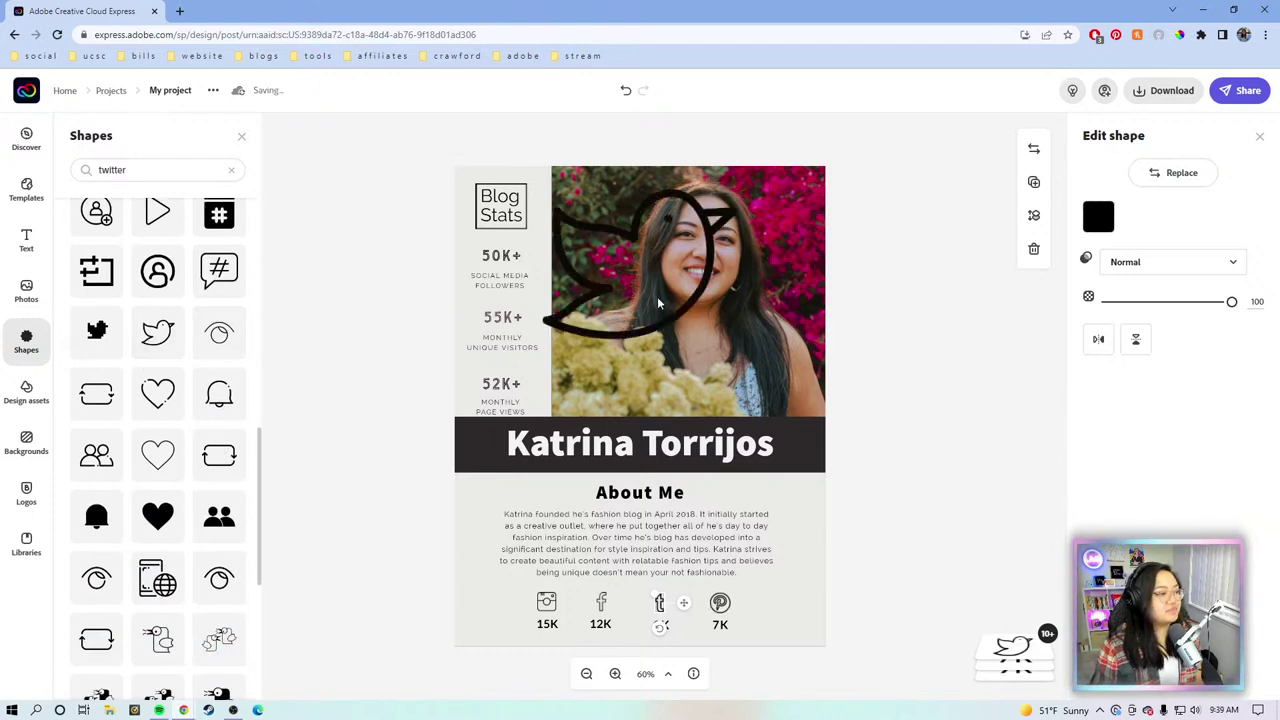
{"action": "left_click", "coordinate": [701, 207]}
{"action": "left_click_drag", "start_coordinate": [736, 189], "coordinate": [530, 603]}
Step: Delete the Tumblr icon above the 9K count
{"action": "left_click", "coordinate": [665, 607]}
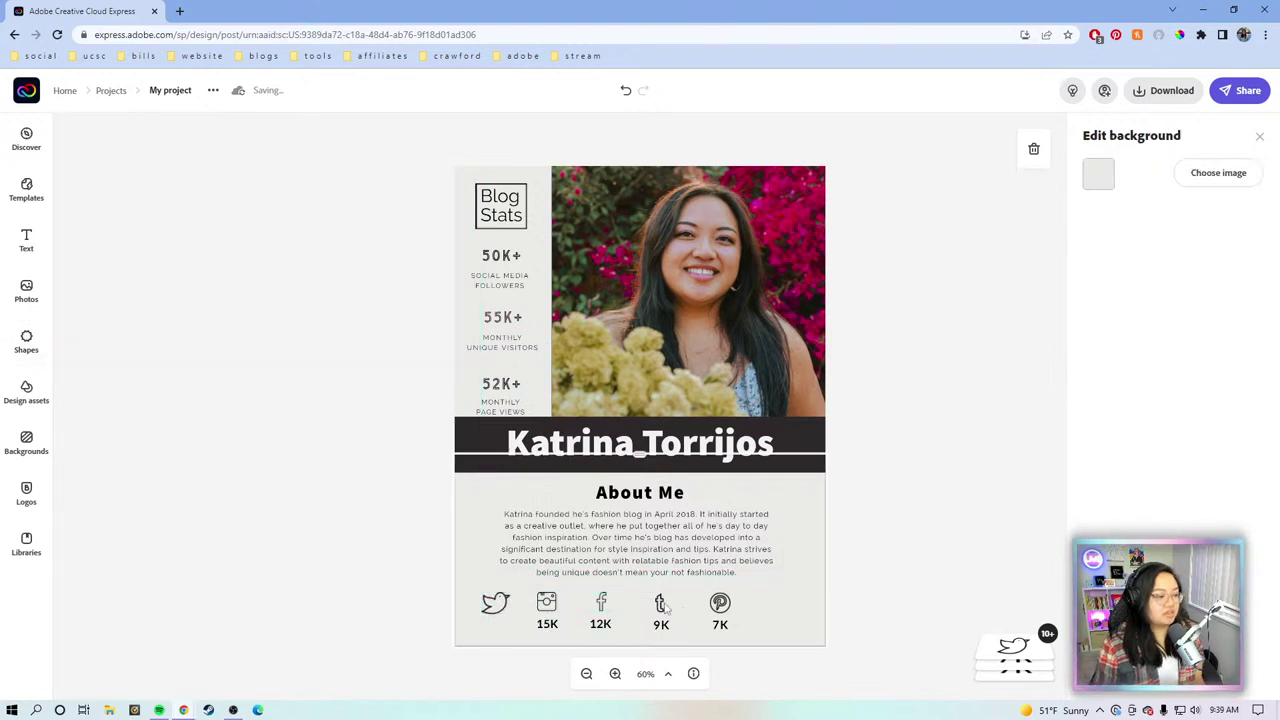
{"action": "left_click", "coordinate": [660, 604]}
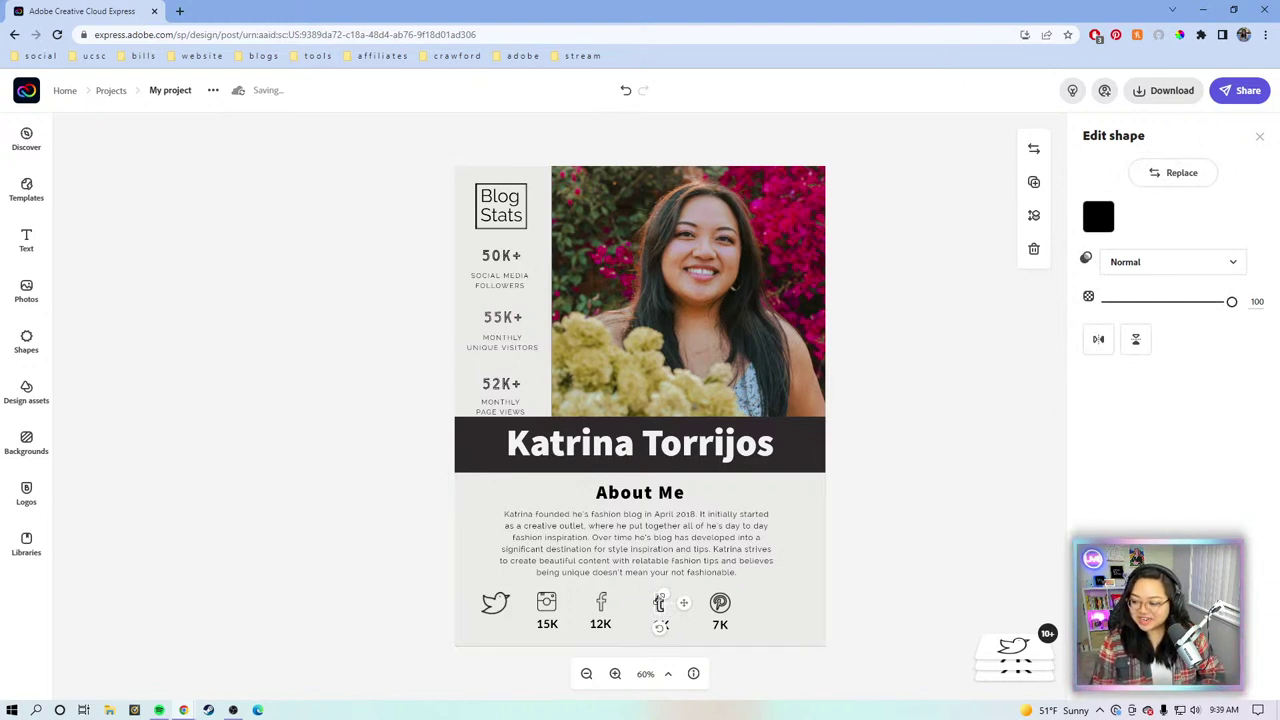
{"action": "key", "text": "Delete"}
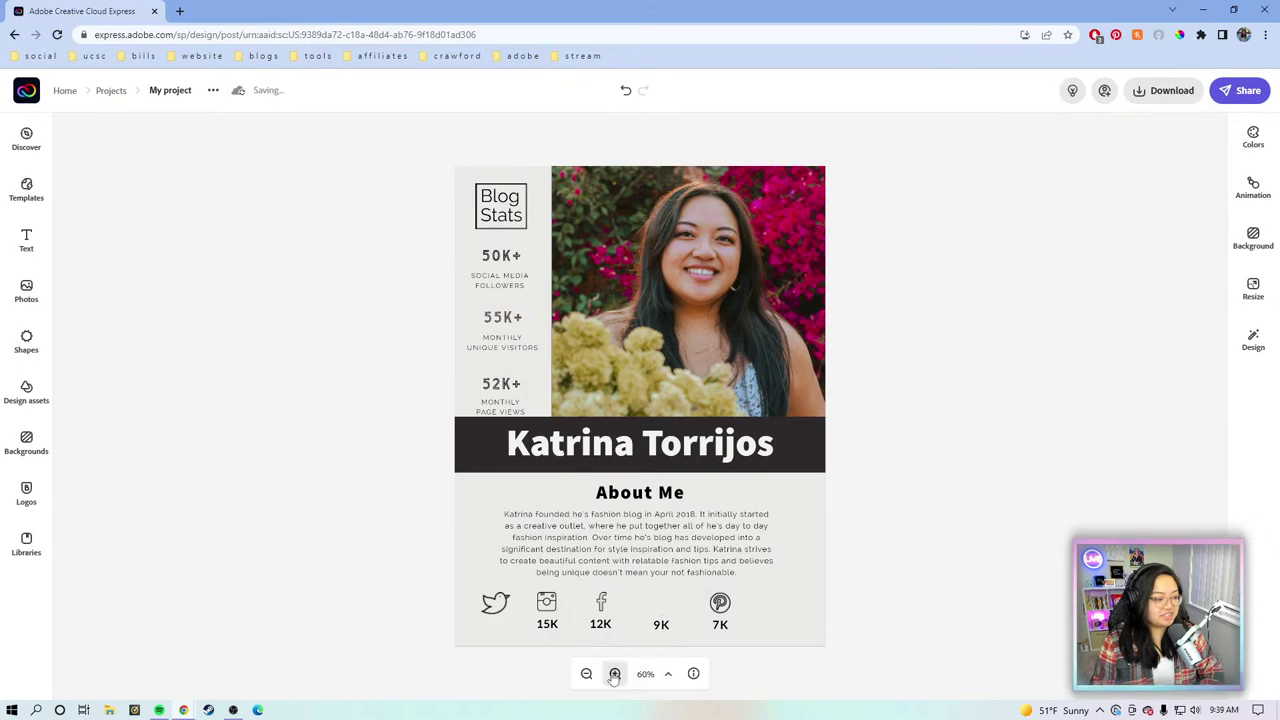
Step: Move the bird icon above the 9K count, shrink it slightly and align it with the neighbouring social icons
{"action": "left_click", "coordinate": [614, 673]}
{"action": "left_click", "coordinate": [614, 673]}
{"action": "left_click", "coordinate": [614, 673]}
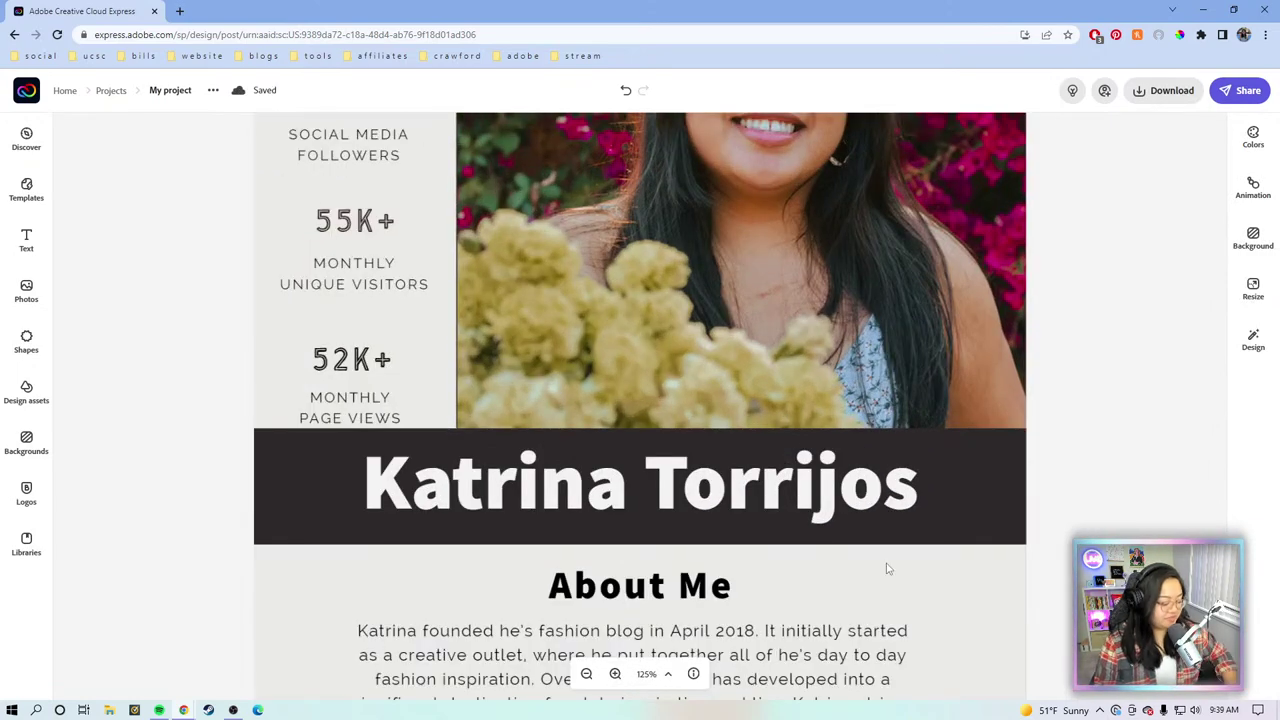
{"action": "scroll", "coordinate": [929, 396], "scroll_direction": "down", "scroll_amount": 4}
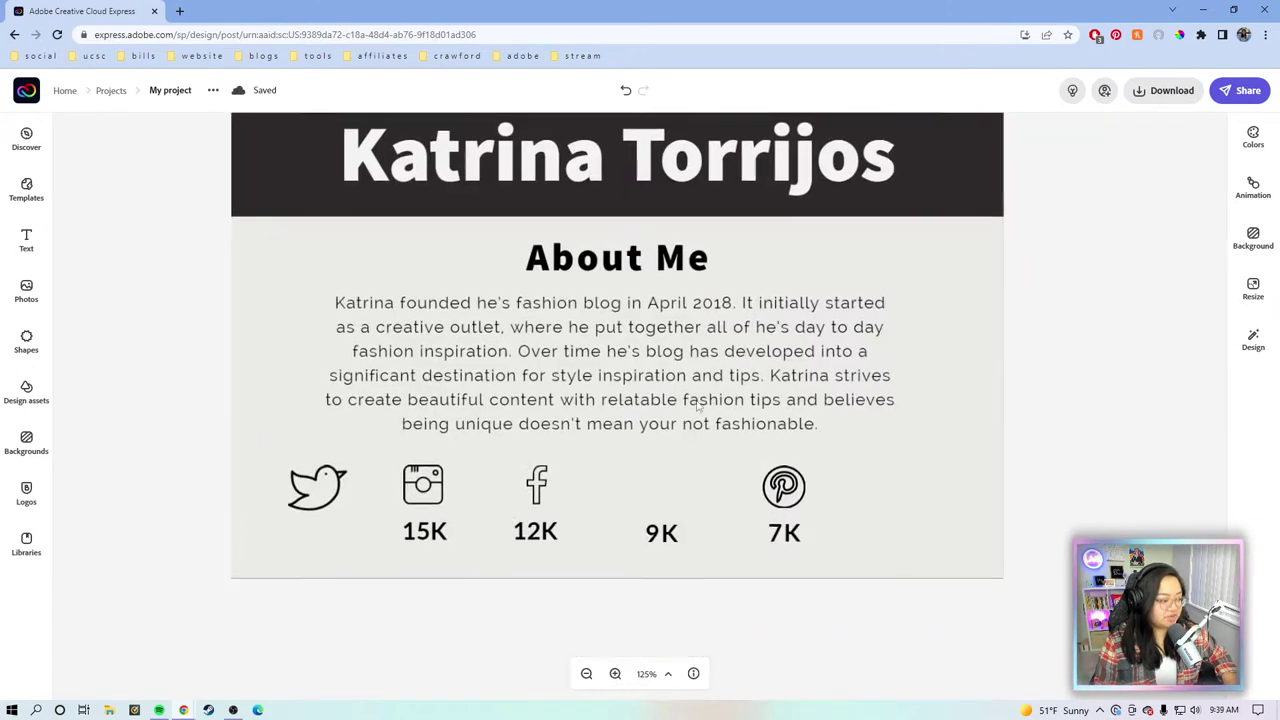
{"action": "left_click_drag", "start_coordinate": [350, 481], "coordinate": [657, 478]}
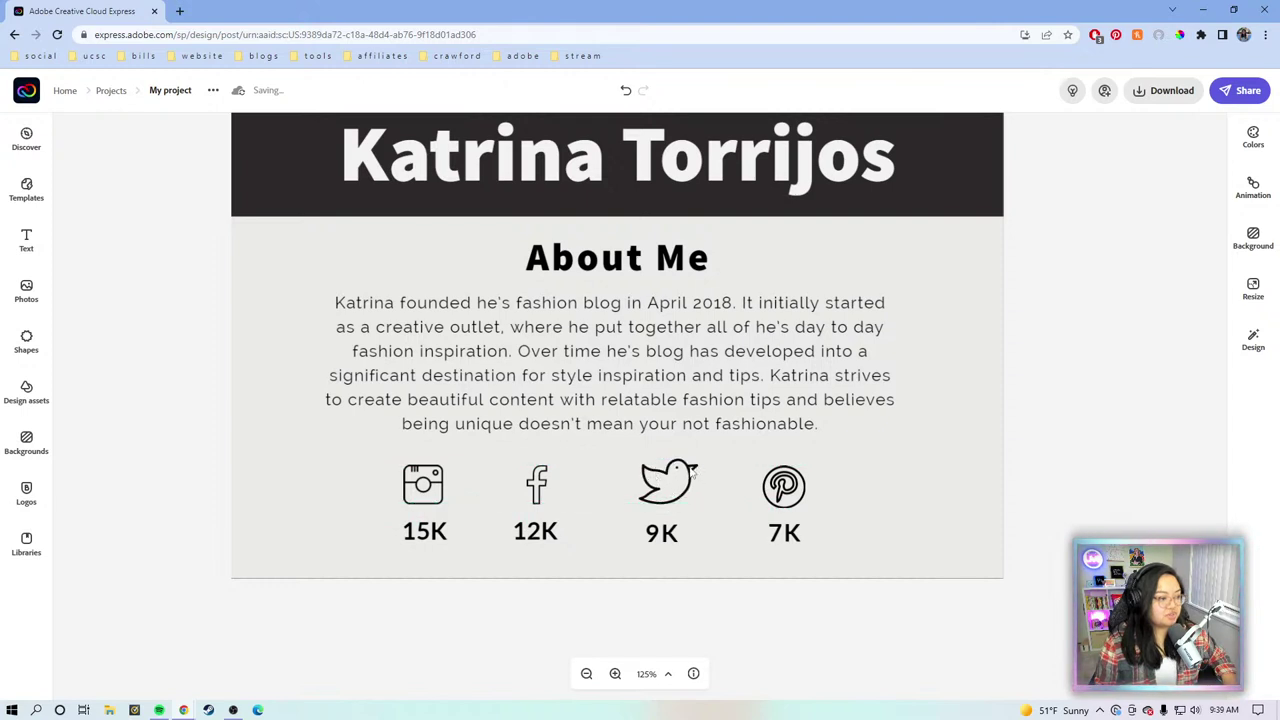
{"action": "left_click", "coordinate": [690, 472]}
{"action": "left_click_drag", "start_coordinate": [688, 456], "coordinate": [688, 457]}
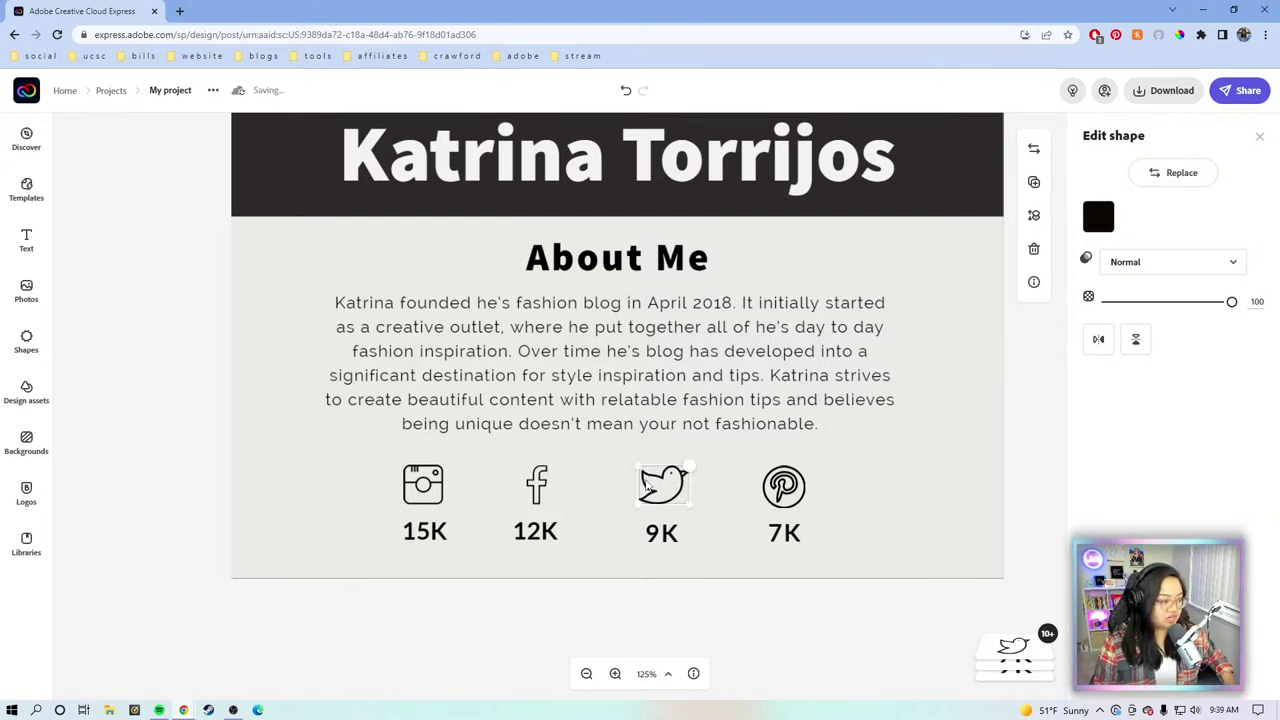
{"action": "left_click_drag", "start_coordinate": [669, 485], "coordinate": [671, 486]}
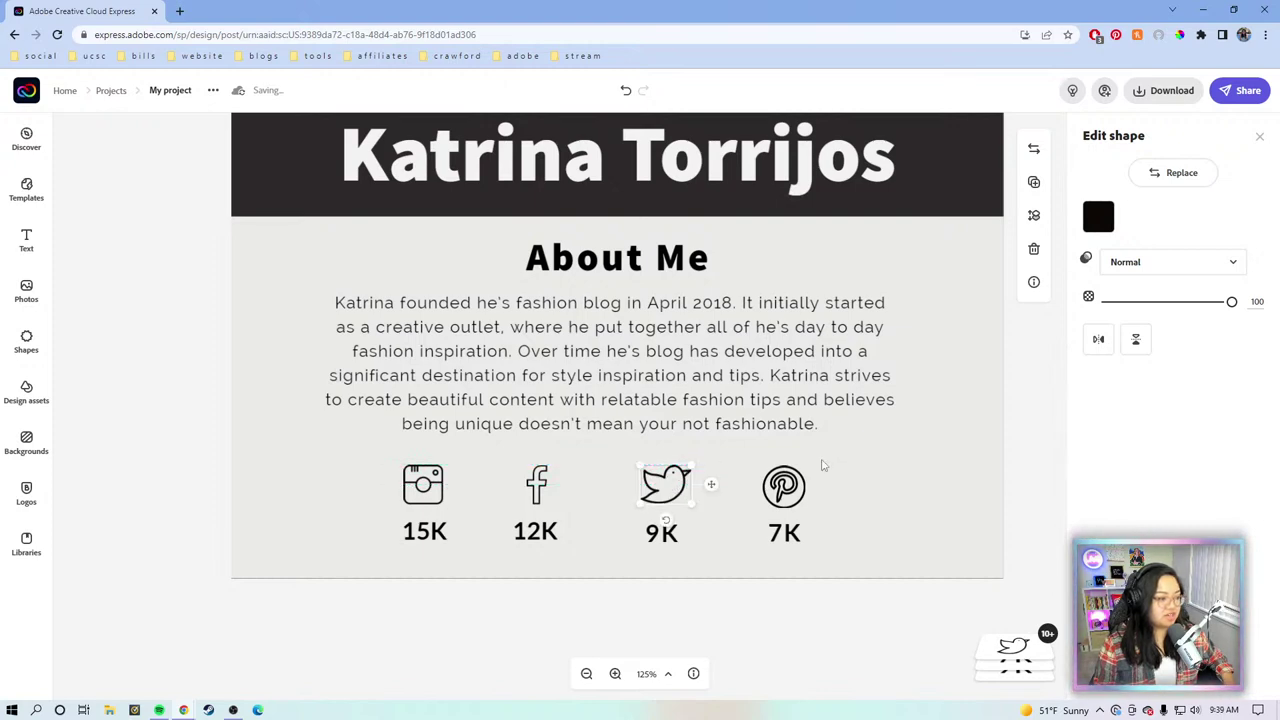
{"action": "left_click", "coordinate": [849, 553]}
{"action": "left_click", "coordinate": [586, 673]}
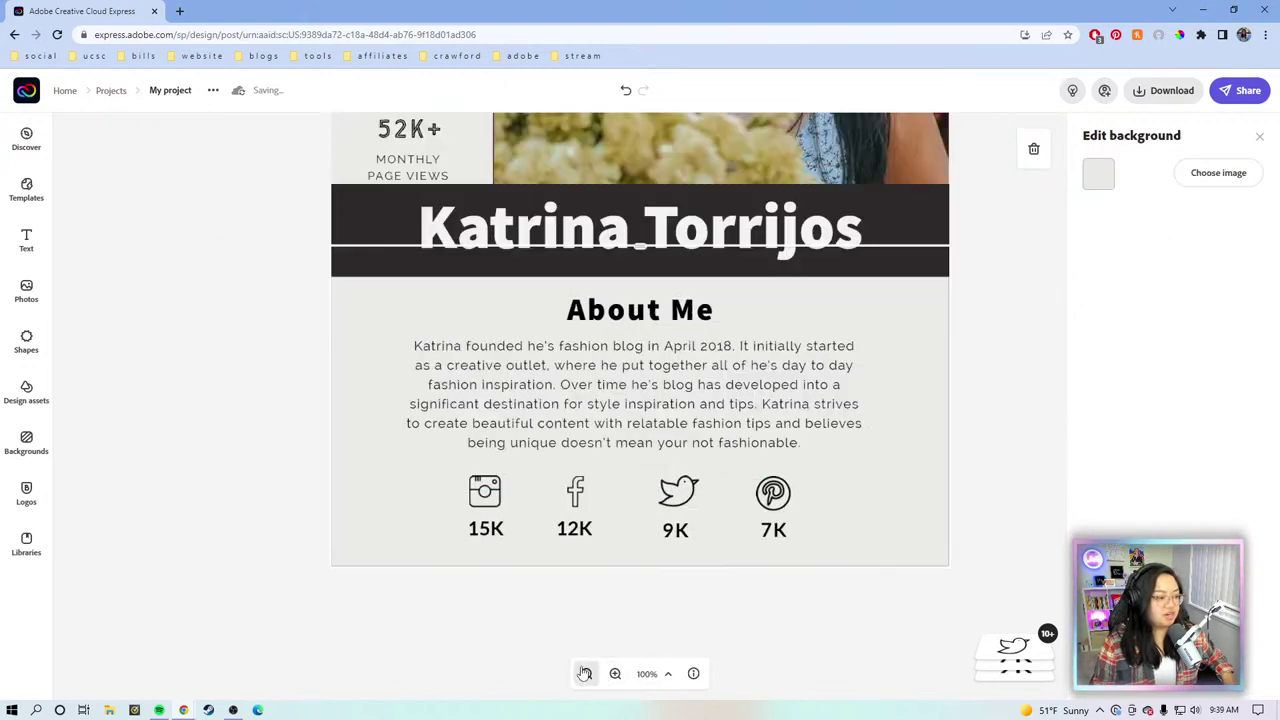
{"action": "left_click", "coordinate": [586, 673]}
{"action": "left_click", "coordinate": [586, 673]}
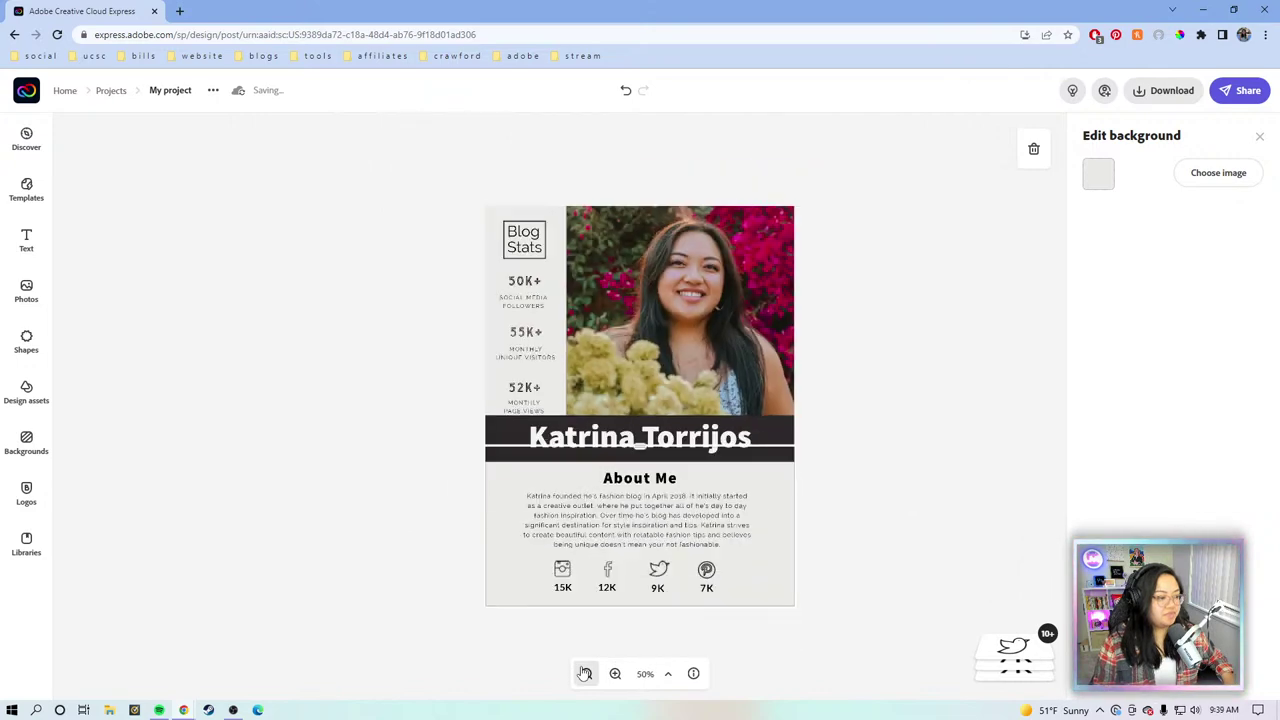
{"action": "left_click", "coordinate": [586, 673]}
{"action": "left_click", "coordinate": [615, 673]}
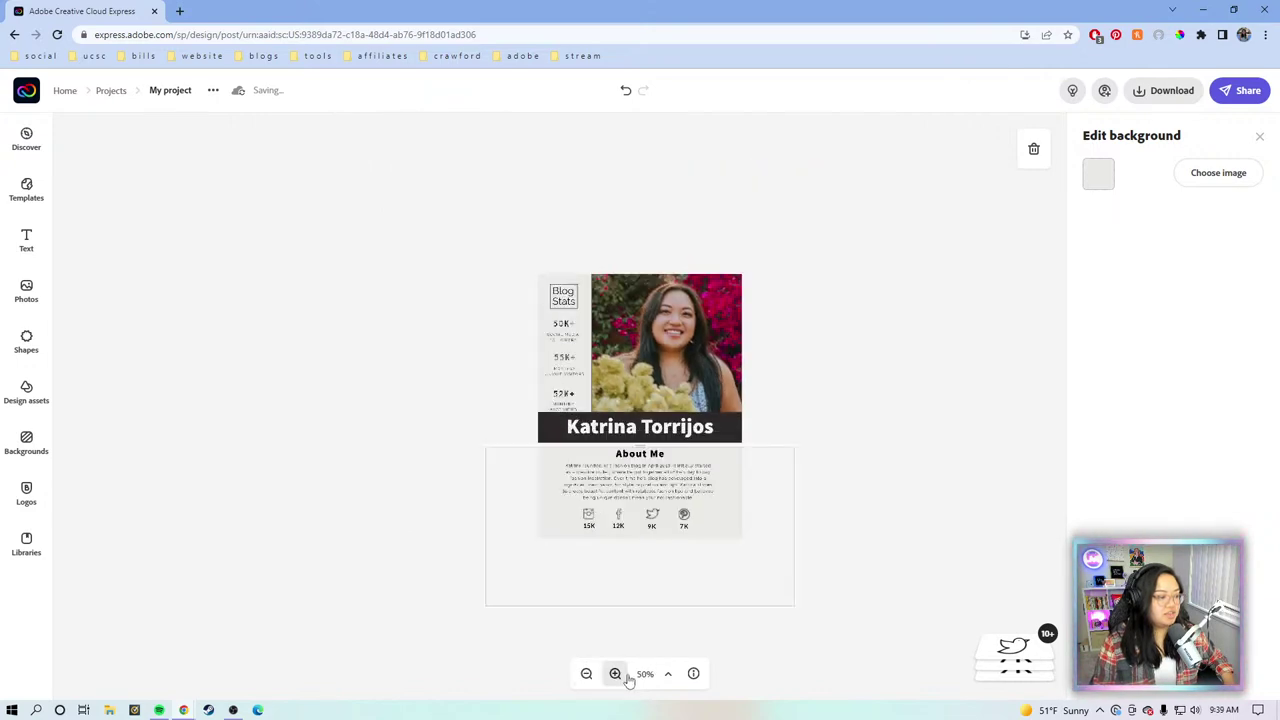
{"action": "left_click", "coordinate": [624, 675]}
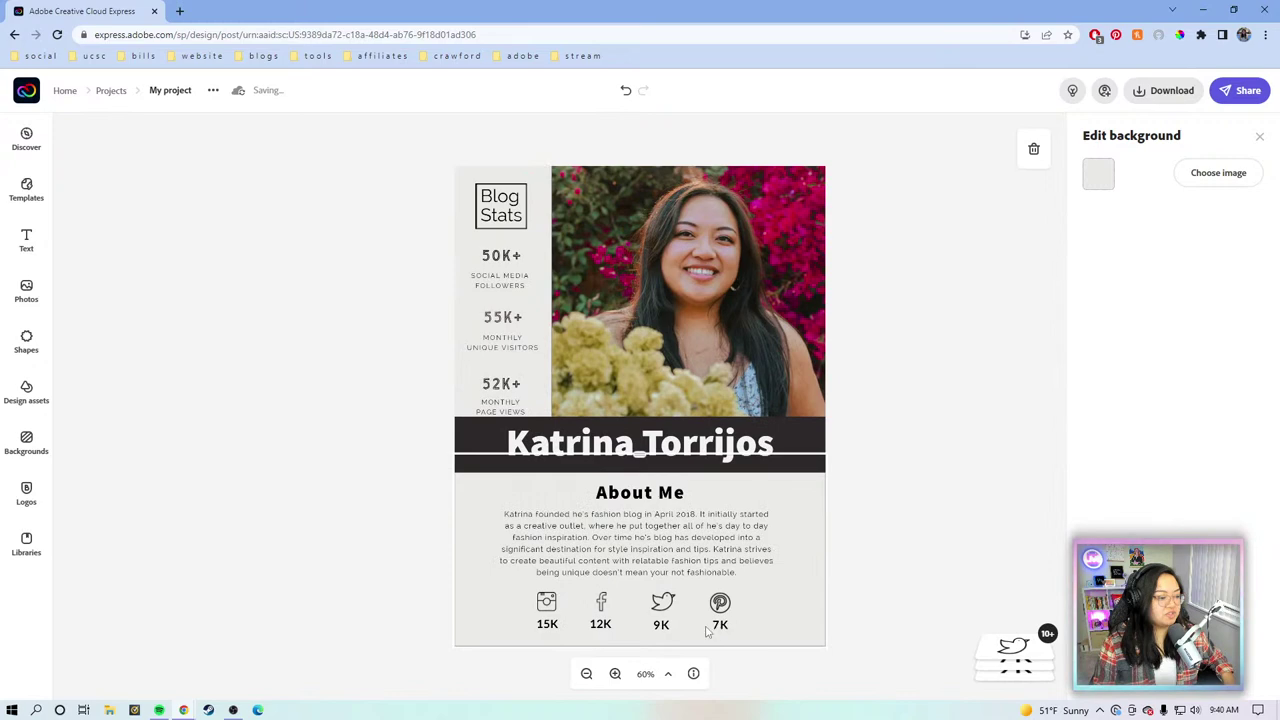
{"action": "left_click", "coordinate": [594, 636]}
{"action": "left_click", "coordinate": [620, 698]}
{"action": "left_click", "coordinate": [577, 630]}
{"action": "left_click", "coordinate": [586, 675]}
{"action": "left_click", "coordinate": [586, 675]}
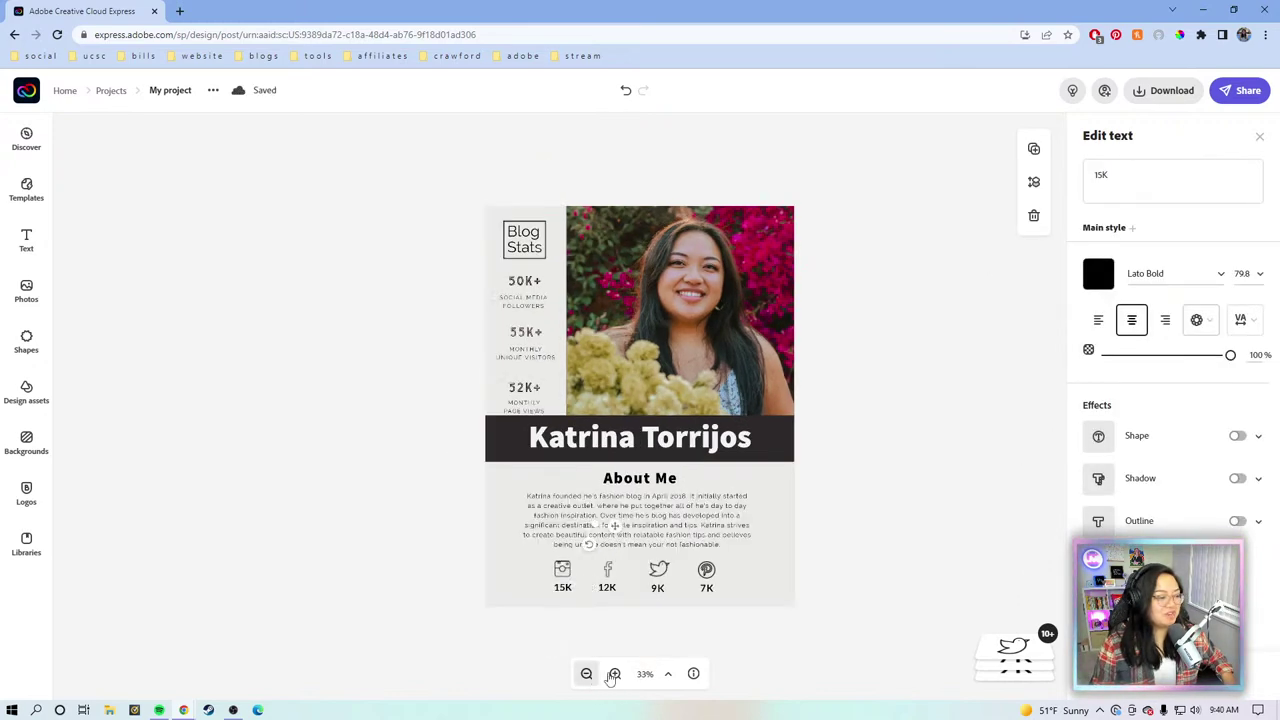
{"action": "left_click", "coordinate": [614, 674]}
{"action": "left_click", "coordinate": [614, 674]}
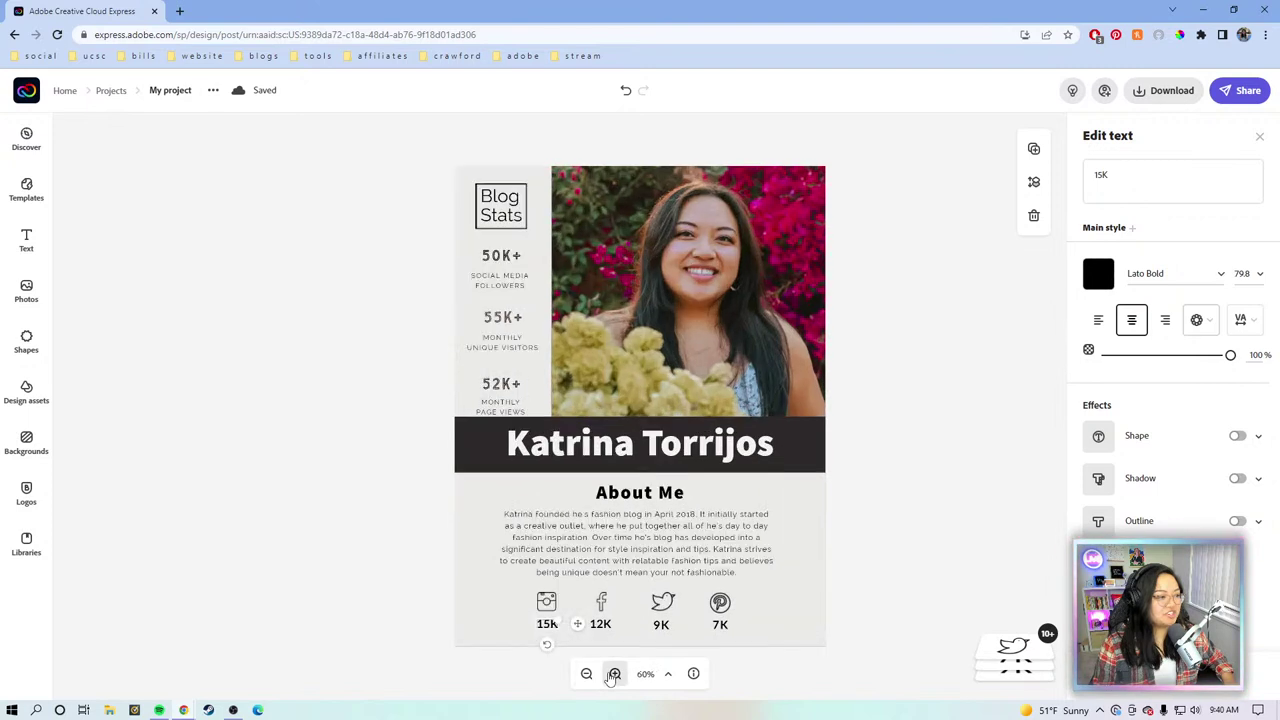
{"action": "left_click", "coordinate": [959, 637]}
{"action": "right_click", "coordinate": [890, 613]}
{"action": "left_click", "coordinate": [902, 518]}
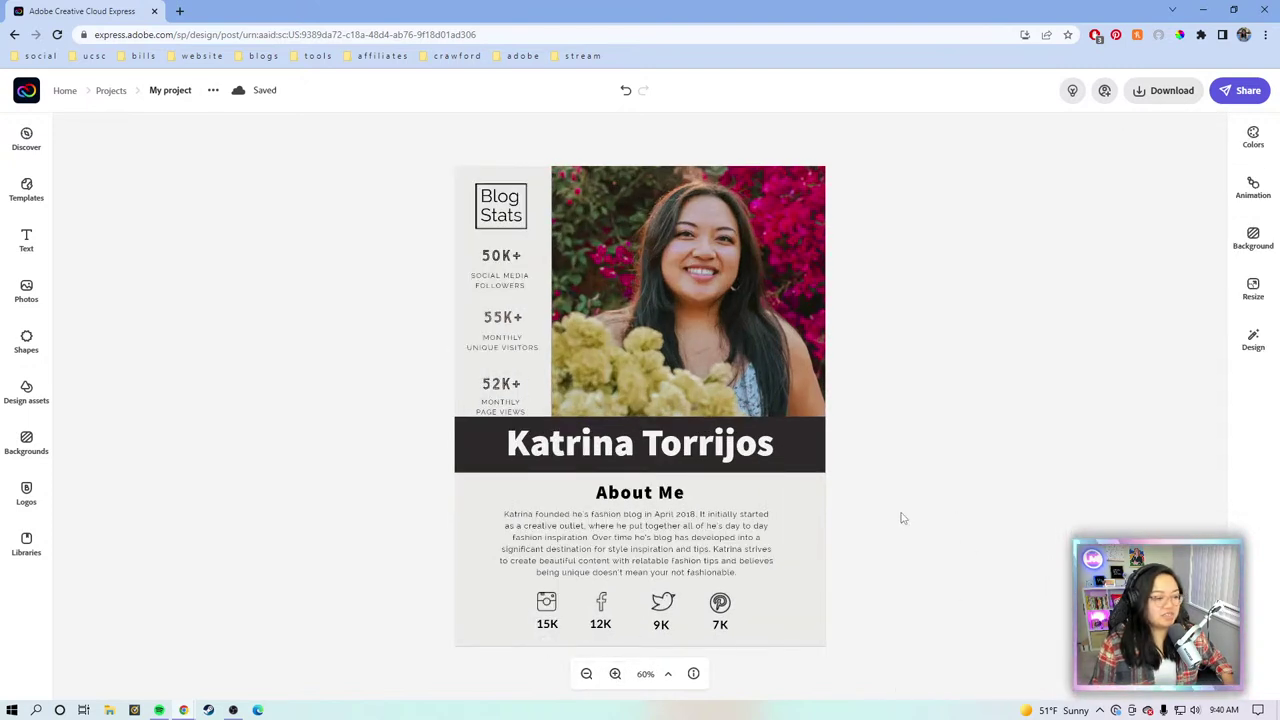
{"action": "left_click", "coordinate": [586, 674]}
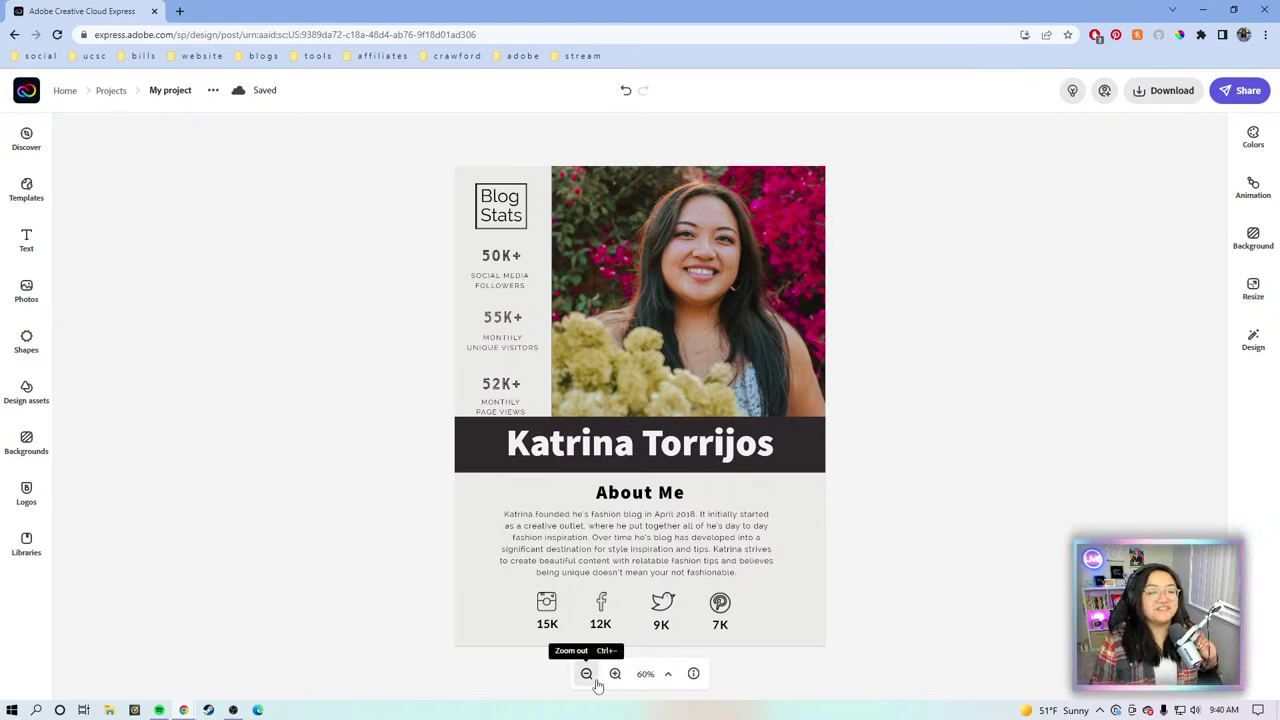
{"action": "left_click", "coordinate": [587, 675]}
{"action": "left_click", "coordinate": [613, 674]}
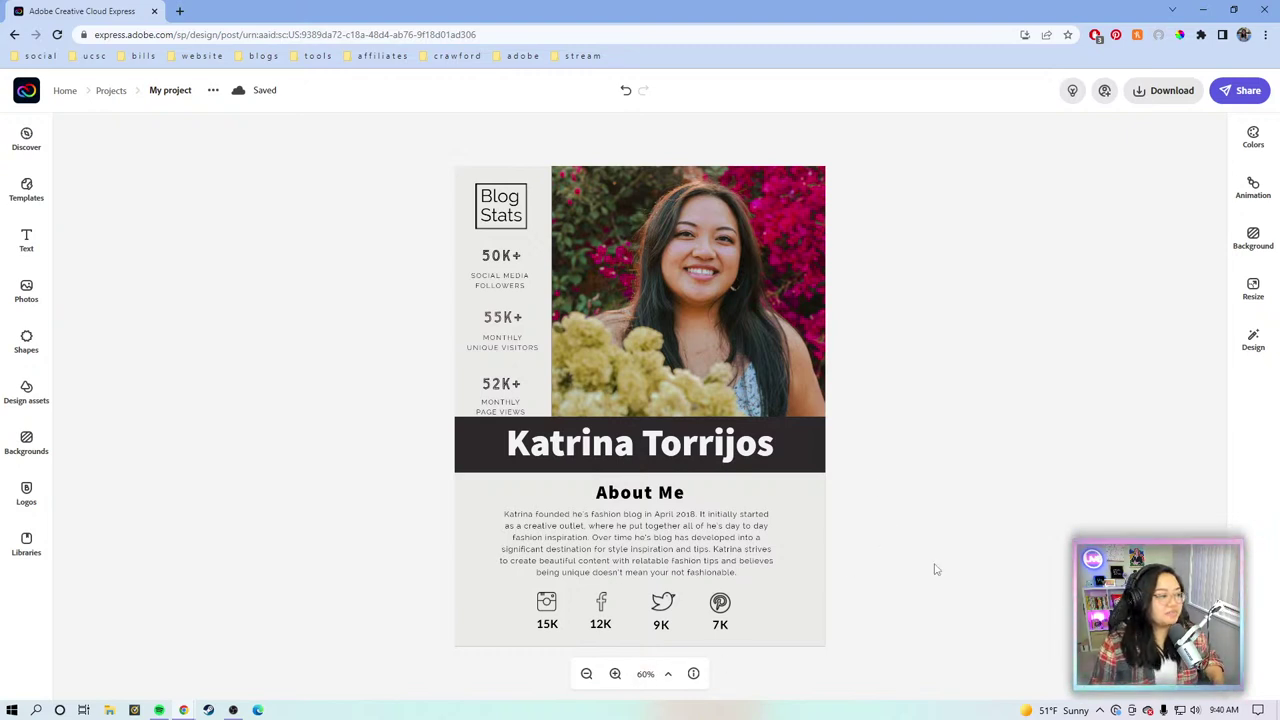
Step: Move the "52K+" figure and its "MONTHLY PAGE VIEWS" label up, away from the name banner, keeping both unrotated
{"action": "mouse_move", "coordinate": [502, 388]}
{"action": "left_mouse_down"}
{"action": "mouse_move", "coordinate": [503, 372]}
{"action": "mouse_move", "coordinate": [502, 385]}
{"action": "left_mouse_up"}
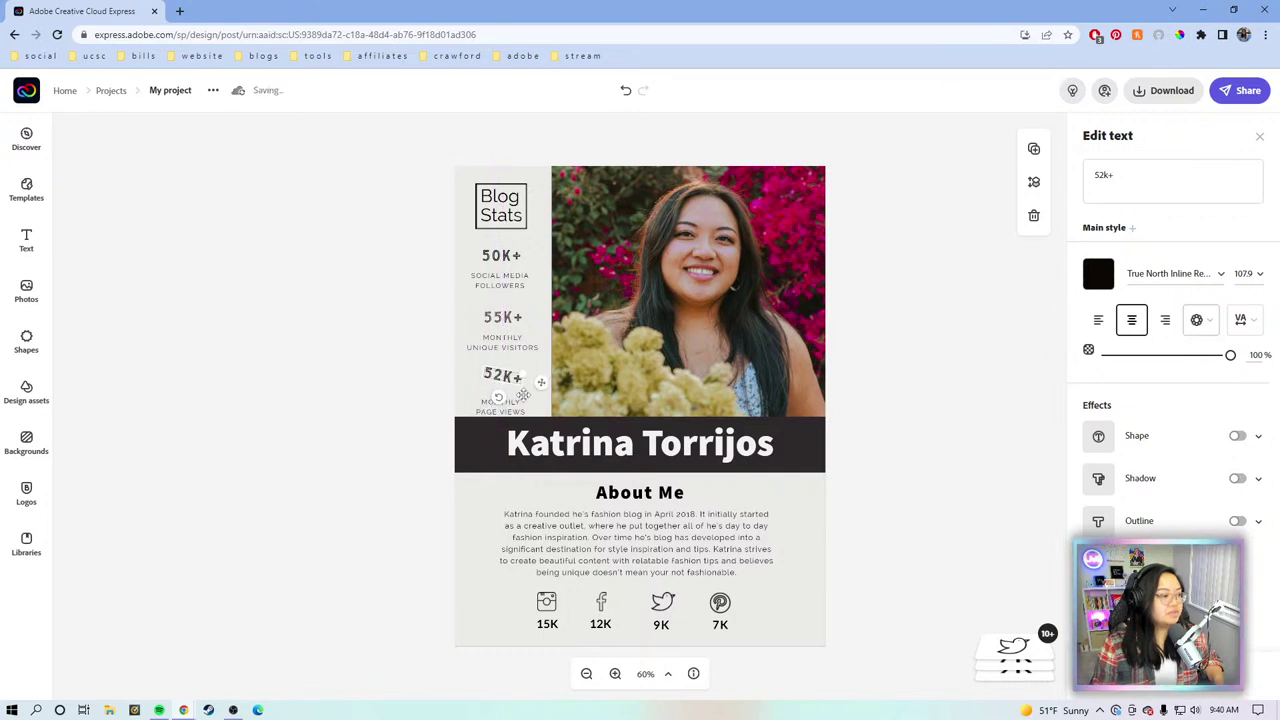
{"action": "key", "text": "ctrl+z"}
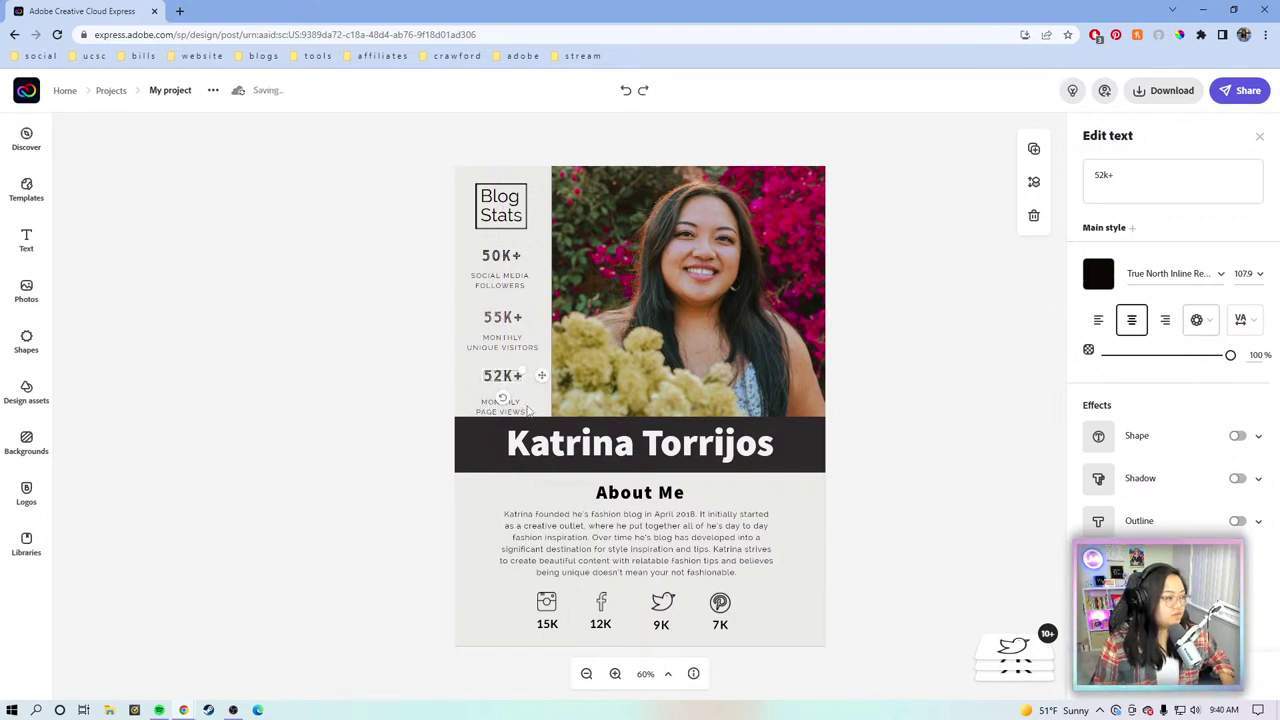
{"action": "left_click", "coordinate": [519, 410]}
{"action": "left_click", "coordinate": [518, 402]}
{"action": "left_click_drag", "start_coordinate": [543, 405], "coordinate": [545, 398]}
{"action": "key", "text": "ctrl+z"}
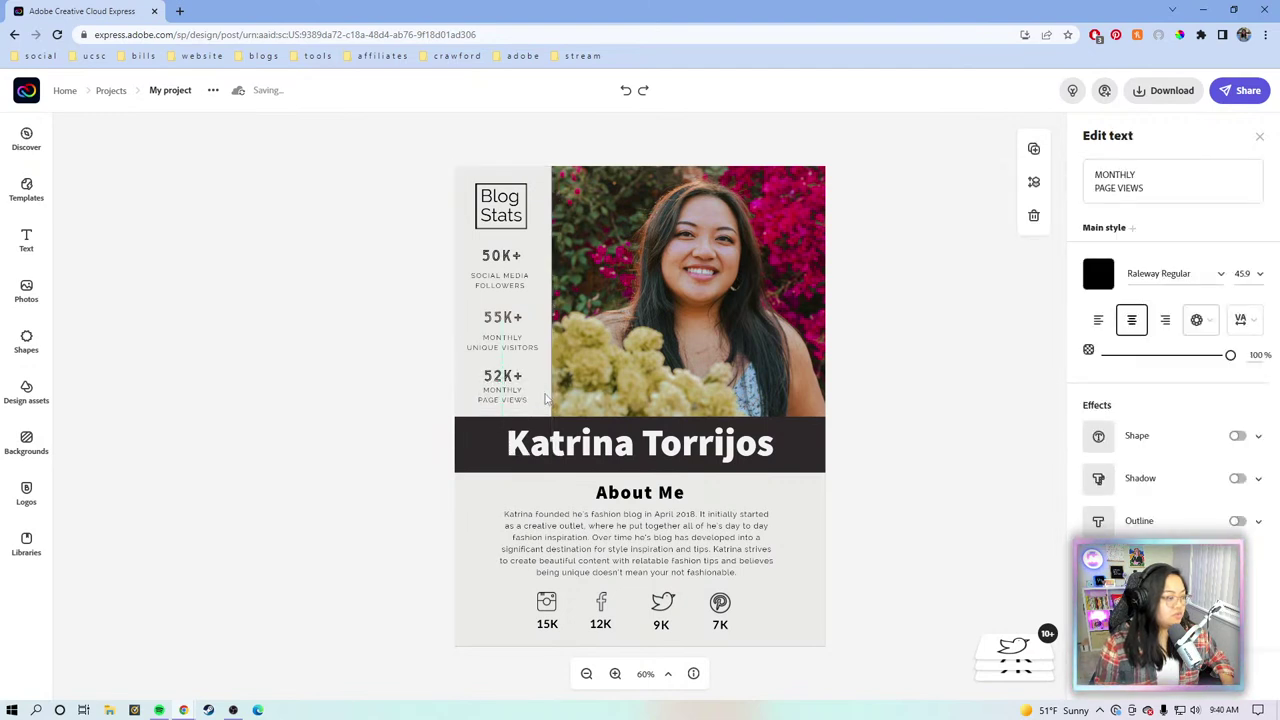
{"action": "left_click", "coordinate": [545, 398]}
Step: Move the "MONTHLY UNIQUE VISITORS" and "SOCIAL MEDIA FOLLOWERS" labels up, closer to and centered under their figures
{"action": "left_click", "coordinate": [510, 343]}
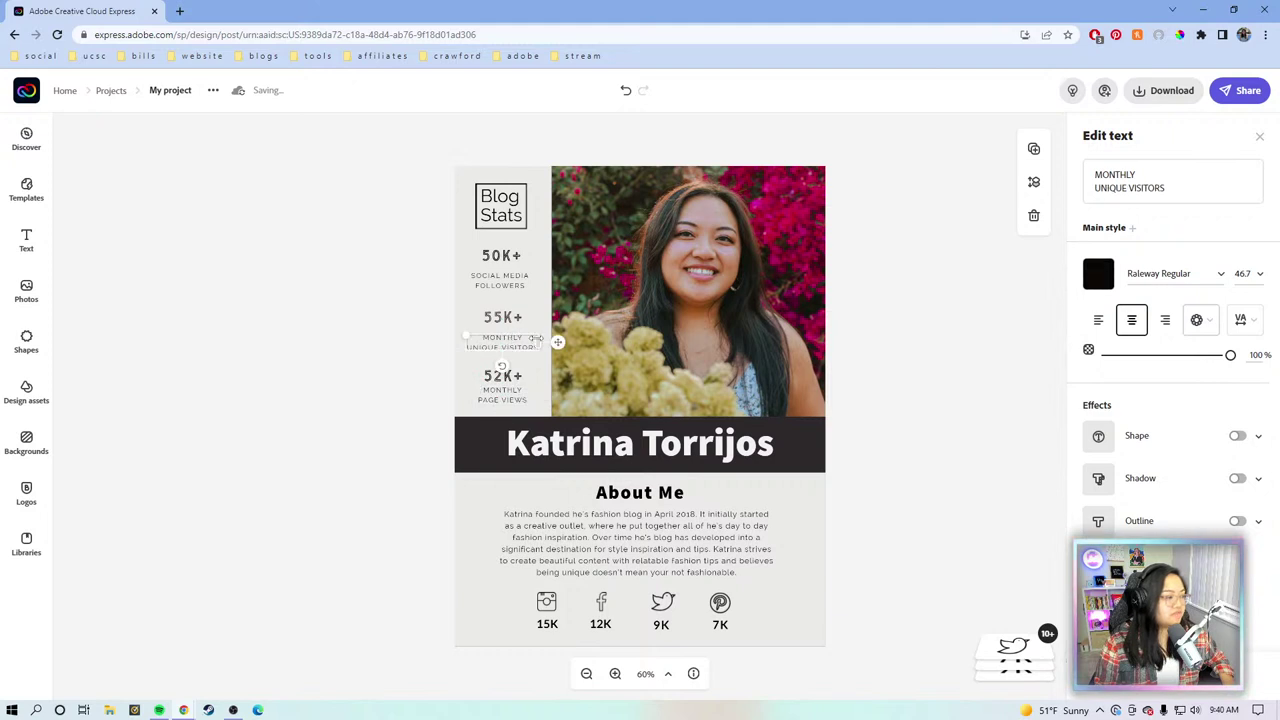
{"action": "left_click_drag", "start_coordinate": [557, 341], "coordinate": [557, 336]}
{"action": "left_click", "coordinate": [520, 280]}
{"action": "left_click_drag", "start_coordinate": [557, 289], "coordinate": [553, 284]}
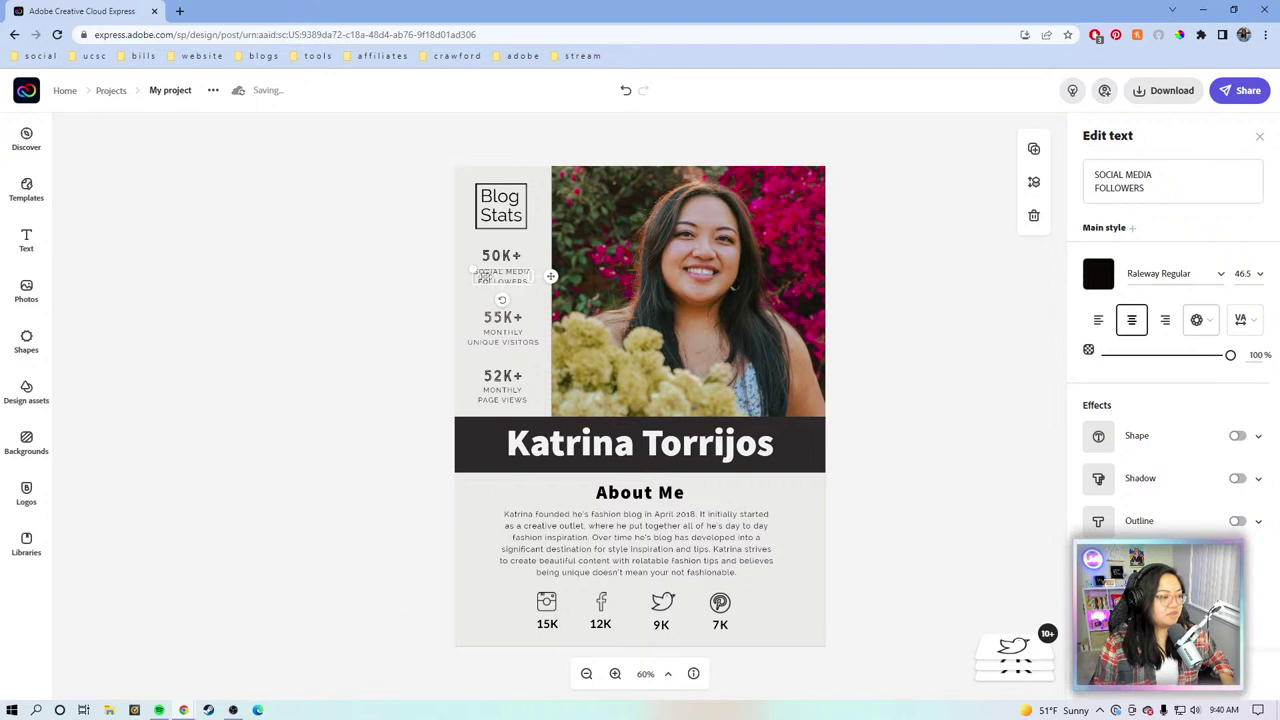
{"action": "left_click", "coordinate": [885, 400]}
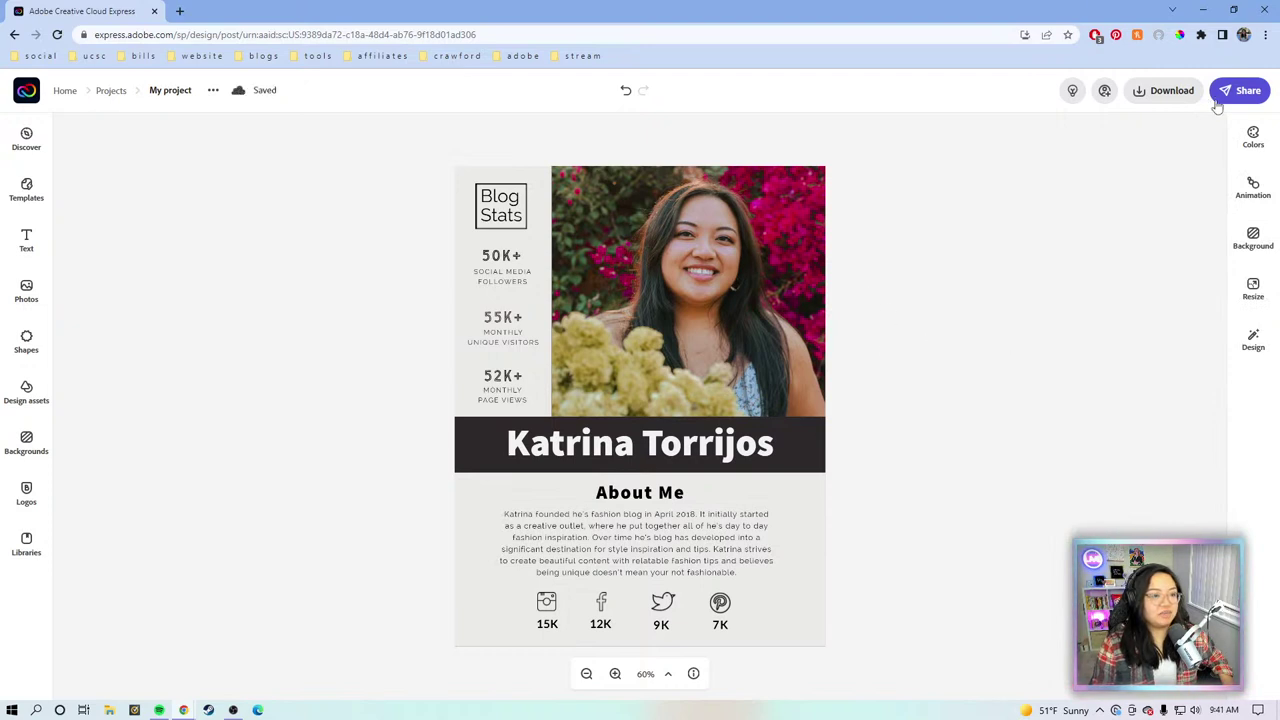
Step: Download the design as a PDF and save it to the Desktop as "PDF PAGE 1"
{"action": "left_click", "coordinate": [1165, 90]}
{"action": "left_click", "coordinate": [1114, 181]}
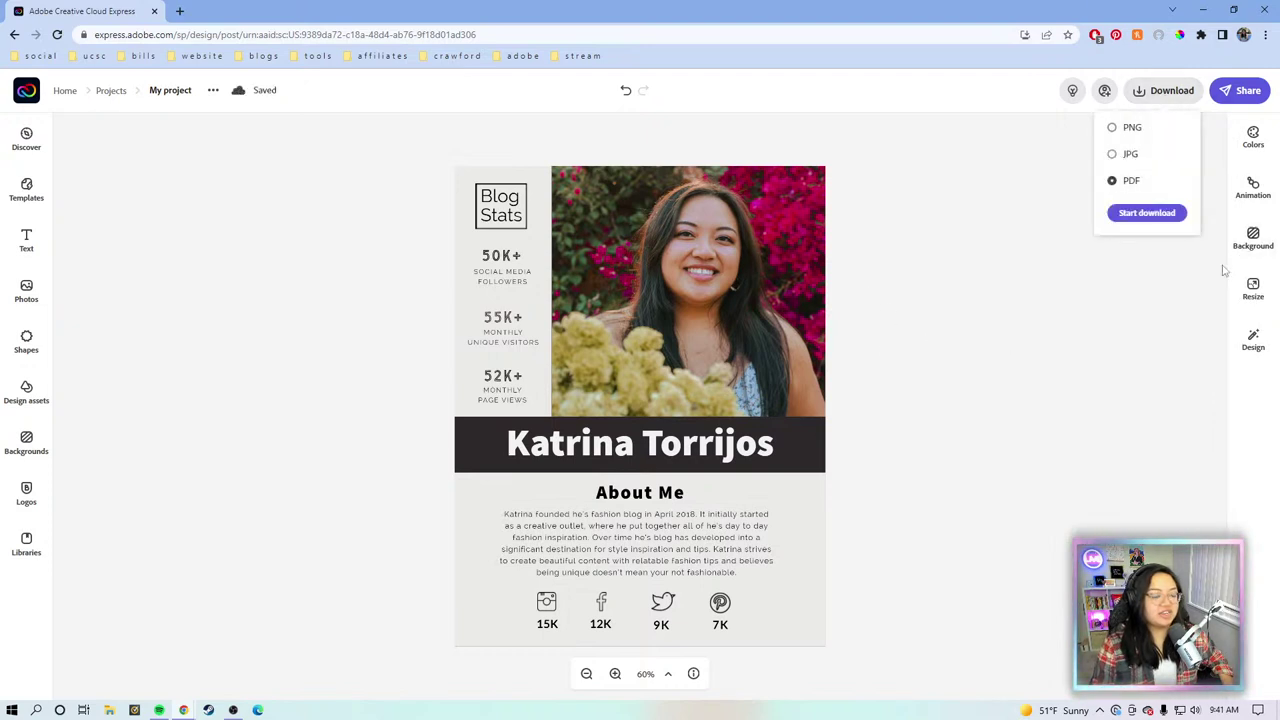
{"action": "left_click", "coordinate": [1148, 213]}
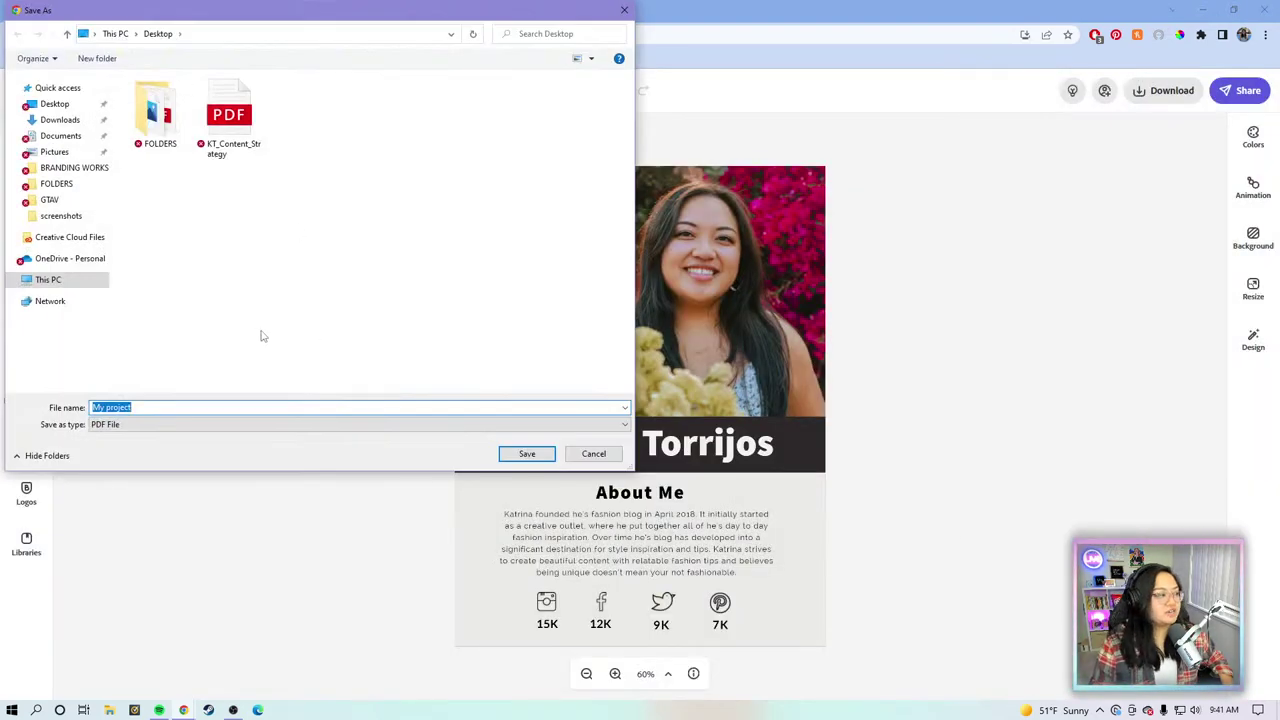
{"action": "key", "text": "BackSpace"}
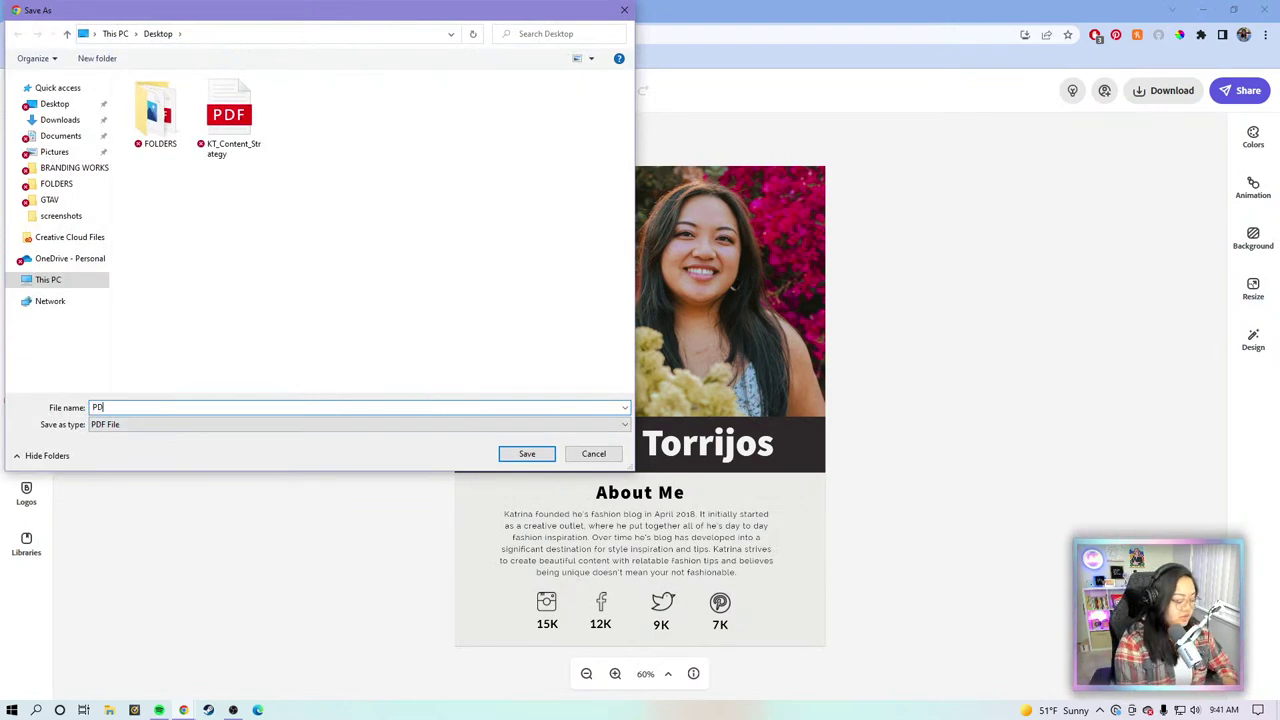
{"action": "type", "text": "PDF PAGE 1"}
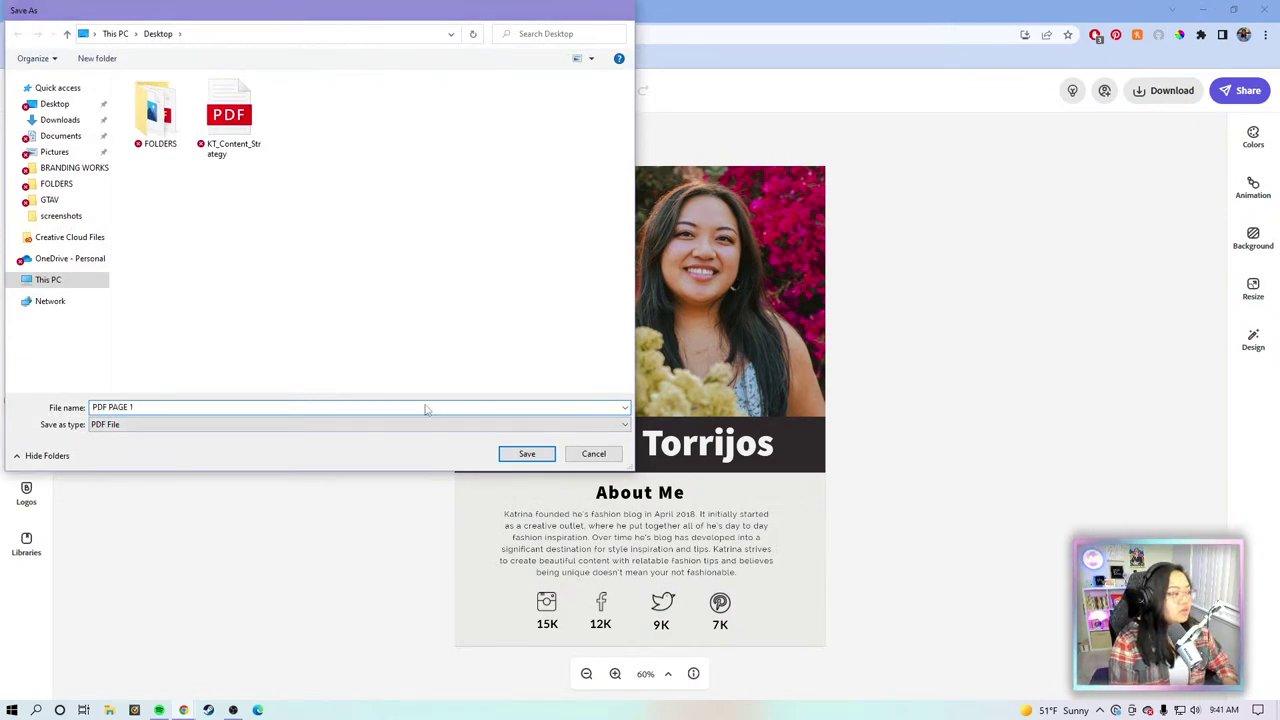
{"action": "key", "text": "Return"}
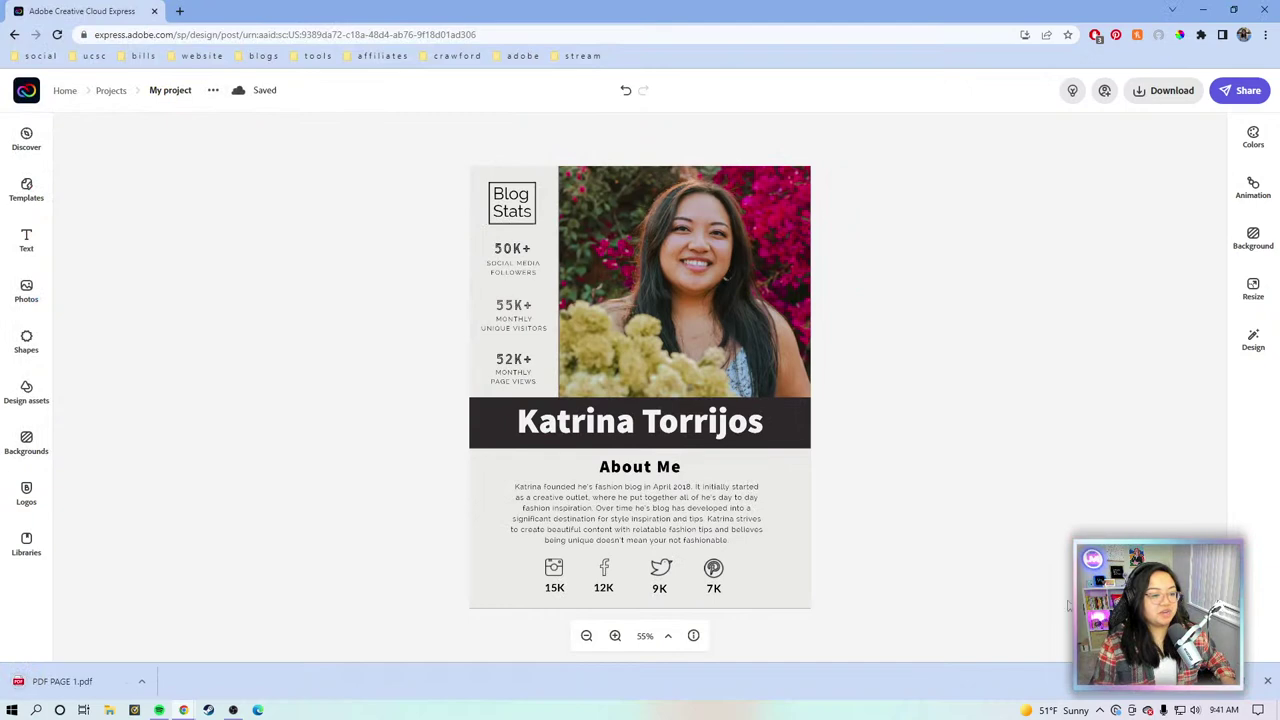
Step: Duplicate the finished media kit project from the home page under the name "PDF 2" and open the copy for editing
{"action": "left_click", "coordinate": [1268, 683]}
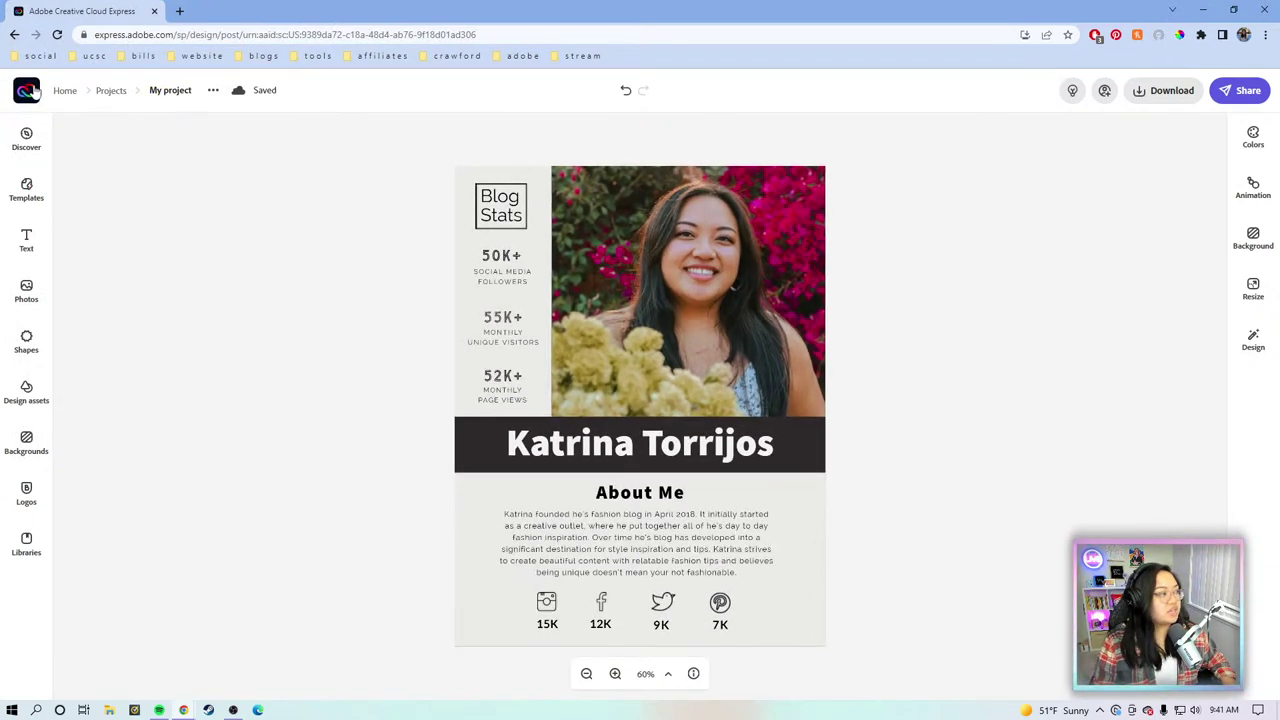
{"action": "left_click", "coordinate": [30, 92]}
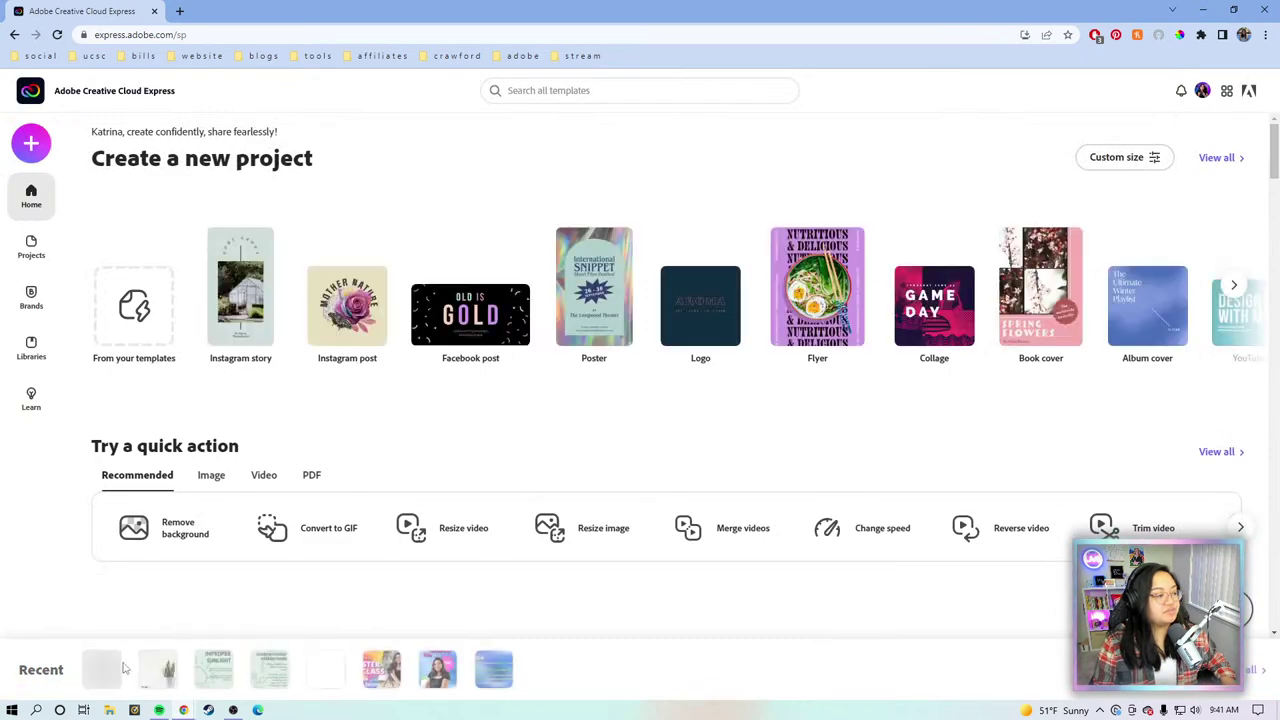
{"action": "left_click", "coordinate": [119, 653]}
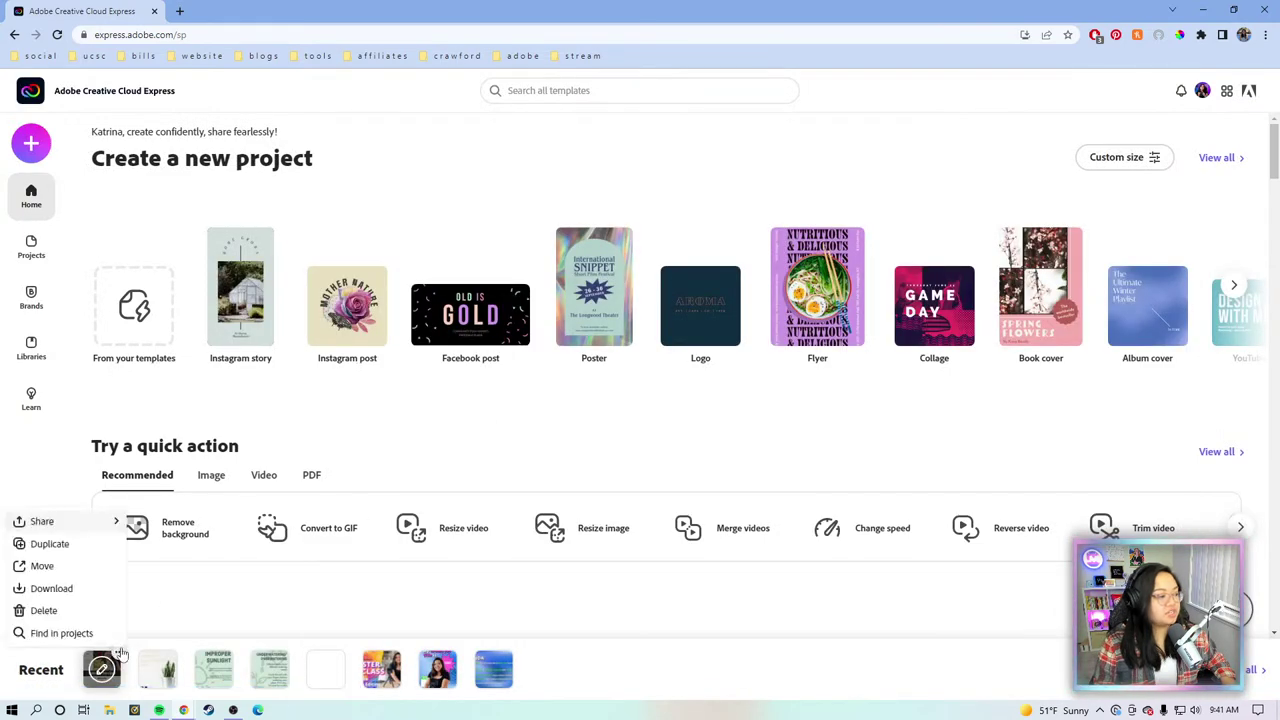
{"action": "left_click", "coordinate": [76, 543]}
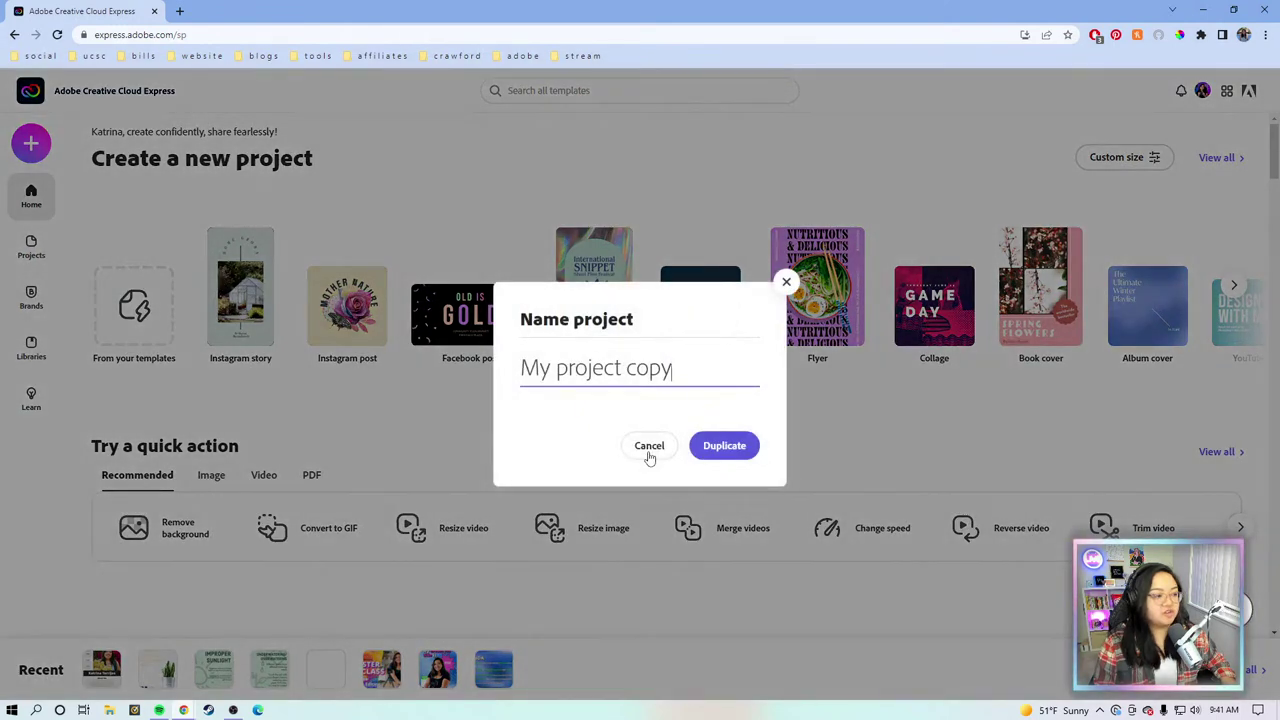
{"action": "left_click_drag", "start_coordinate": [726, 371], "coordinate": [502, 376]}
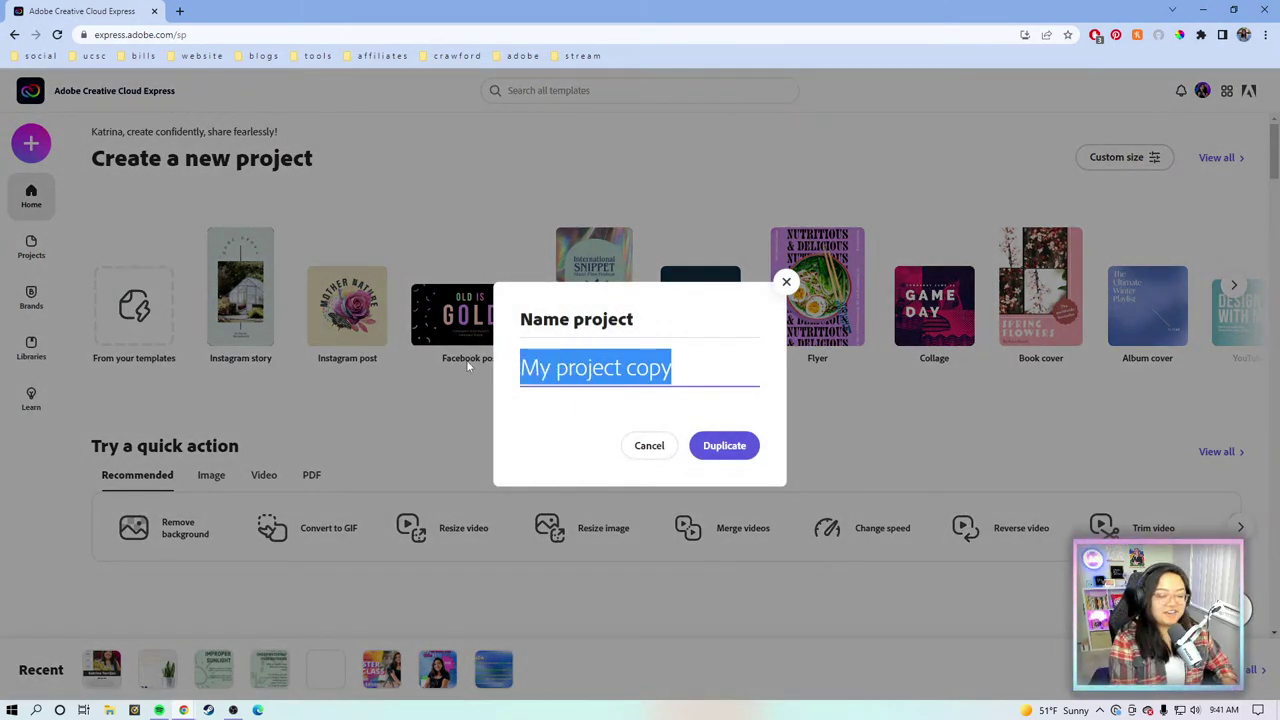
{"action": "key", "text": "BackSpace"}
{"action": "type", "text": "pdf"}
{"action": "key", "text": "BackSpace"}
{"action": "key", "text": "BackSpace"}
{"action": "key", "text": "BackSpace"}
{"action": "type", "text": "PDF 2"}
{"action": "key", "text": "Return"}
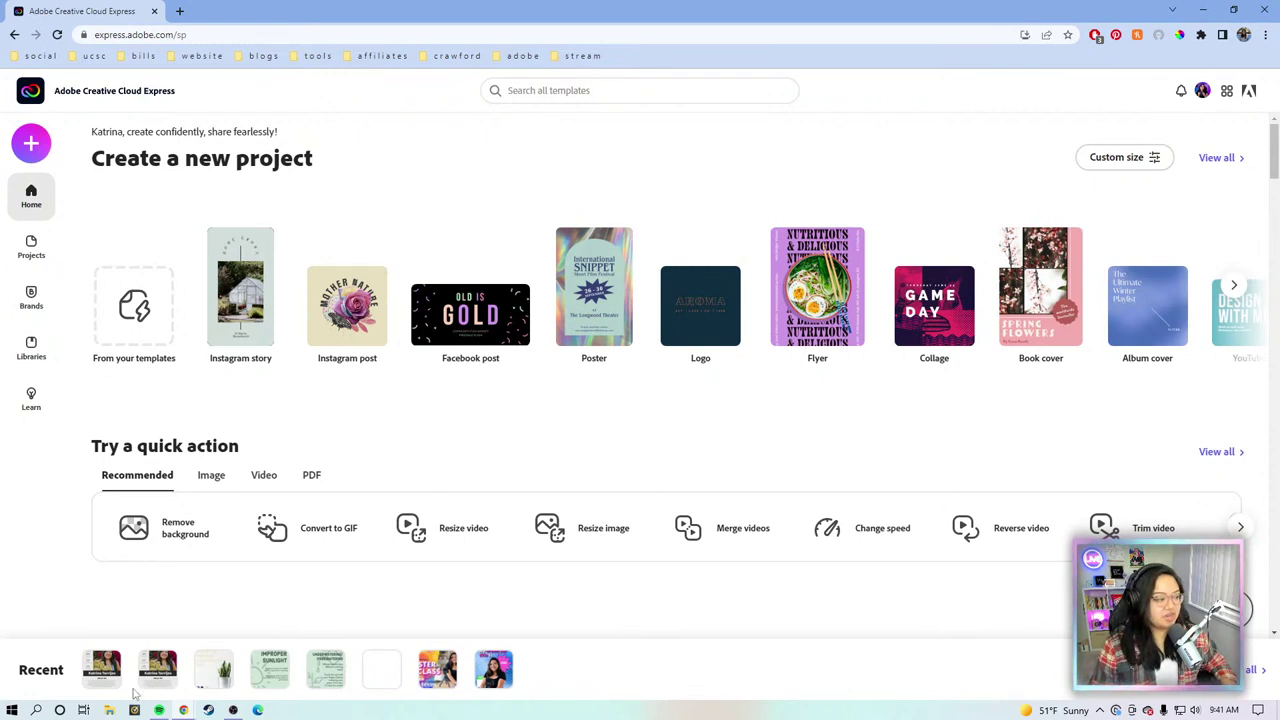
{"action": "left_click", "coordinate": [104, 676]}
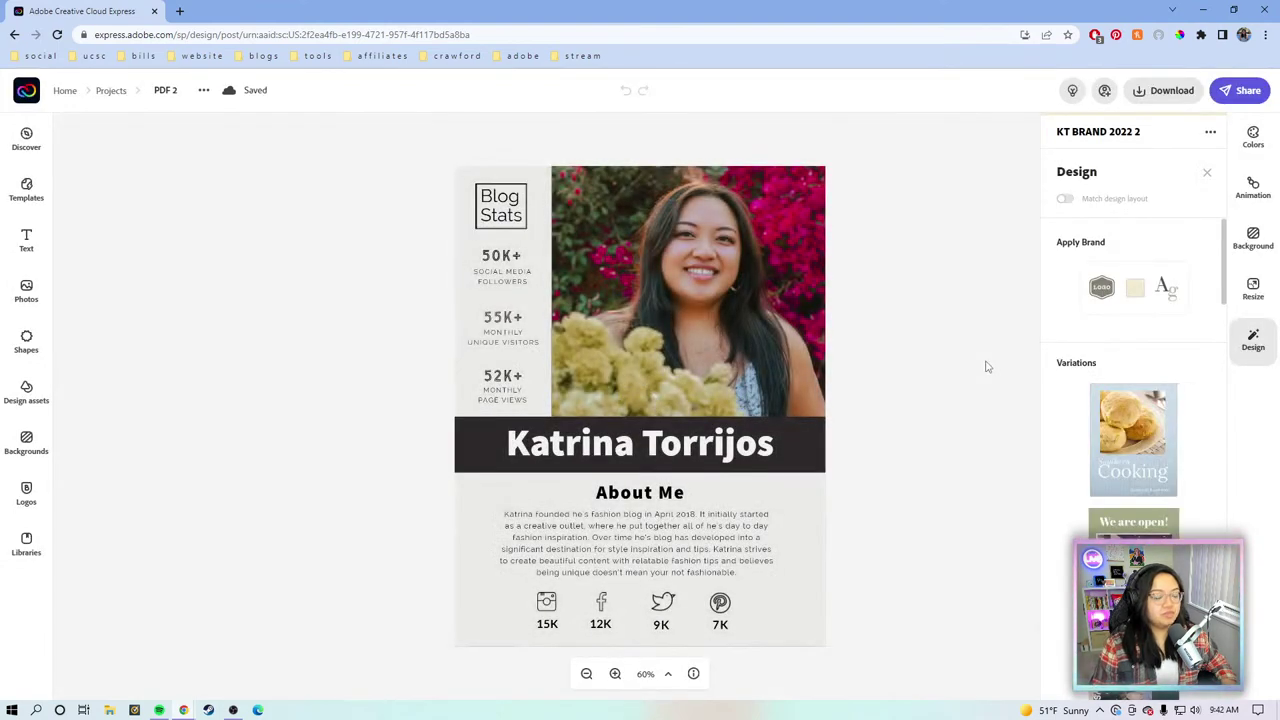
{"action": "left_click", "coordinate": [985, 366]}
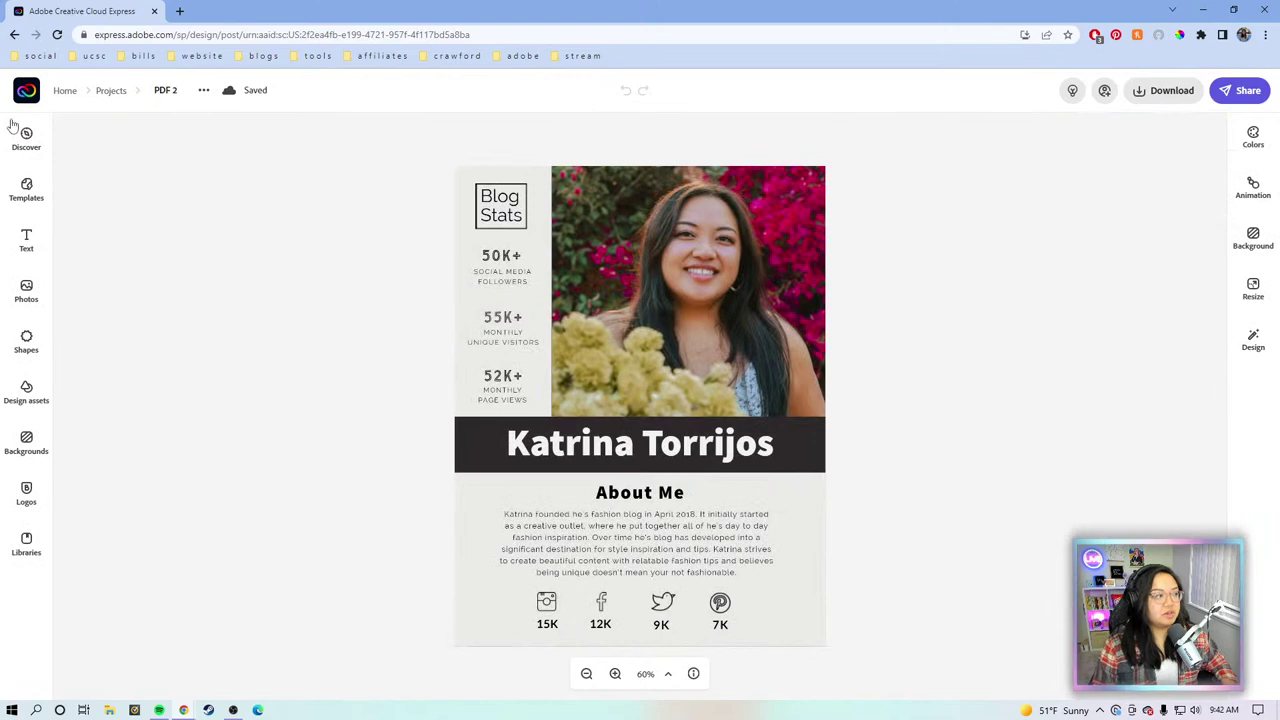
Step: Add a rectangle from the basic shapes and place it over the lower part of the portrait photo
{"action": "left_click", "coordinate": [27, 341]}
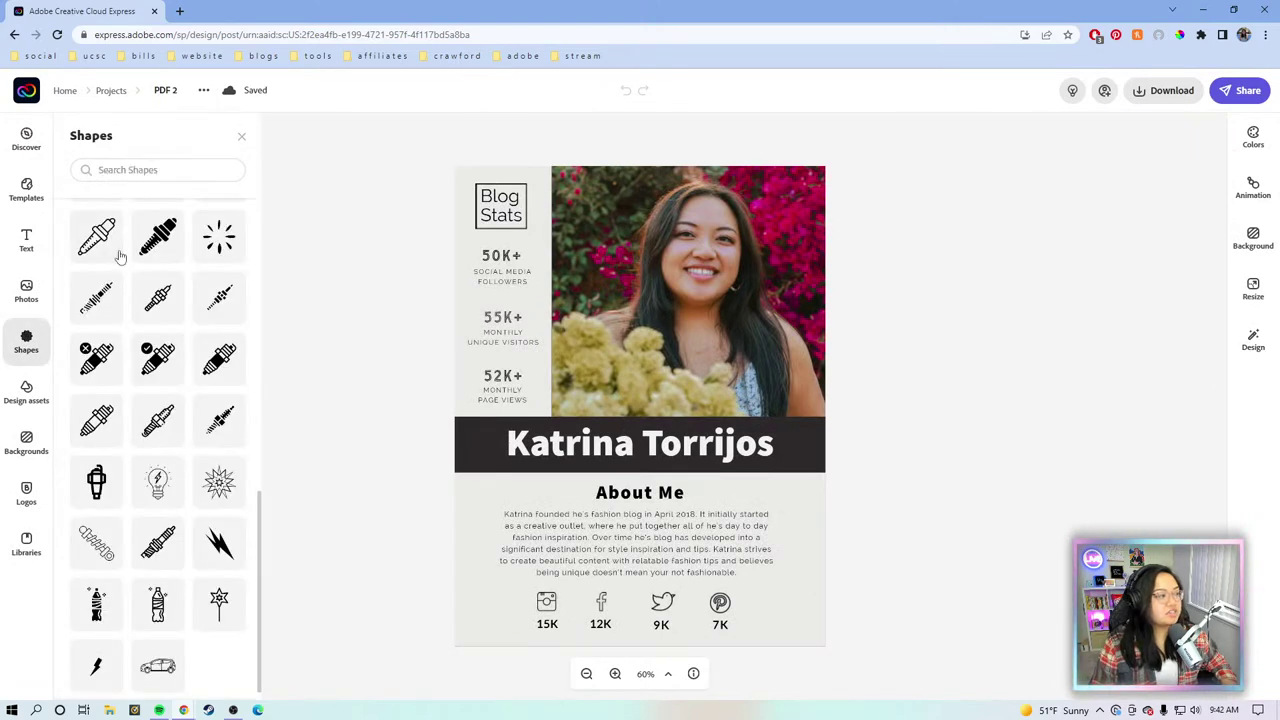
{"action": "scroll", "coordinate": [160, 255], "scroll_direction": "up", "scroll_amount": 10}
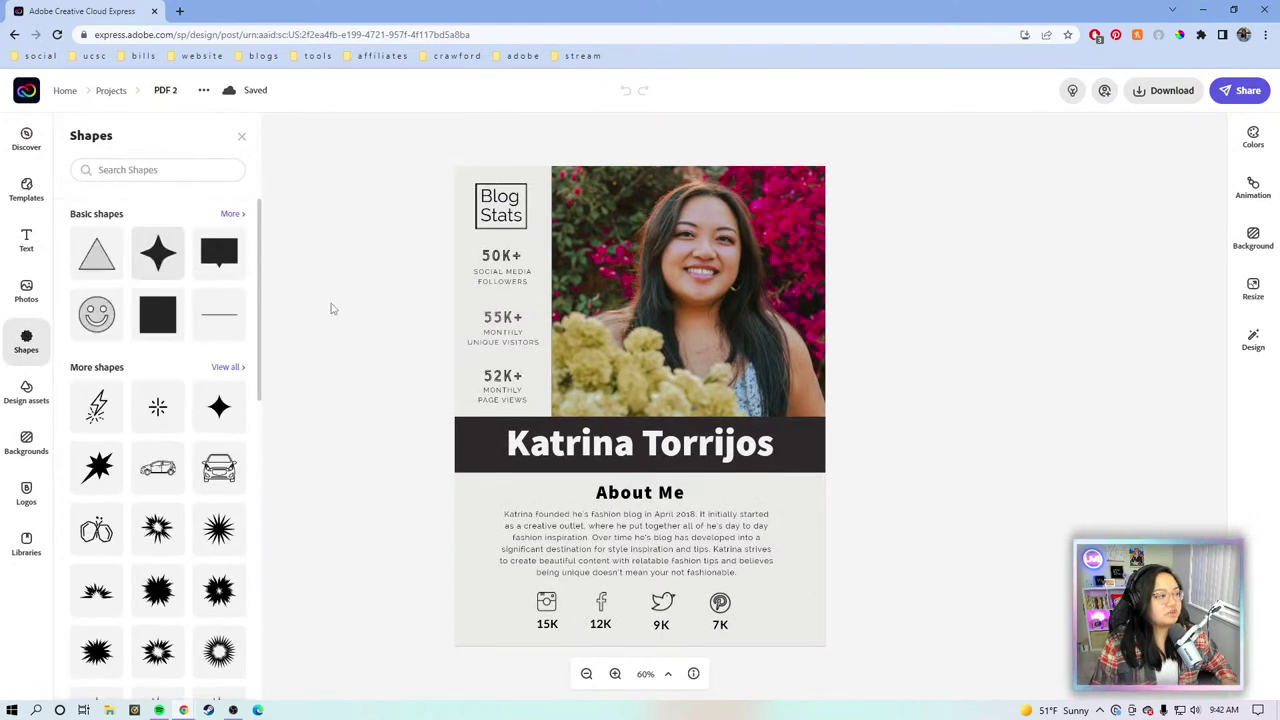
{"action": "left_click", "coordinate": [230, 214]}
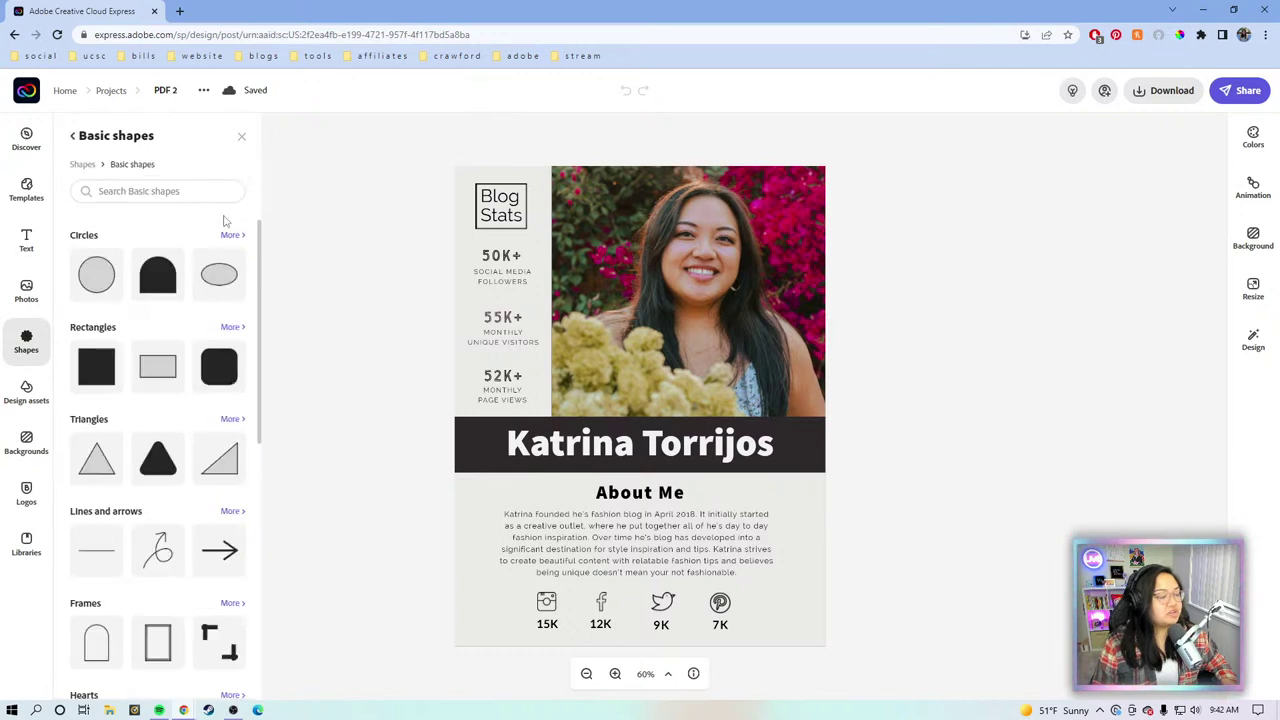
{"action": "scroll", "coordinate": [138, 408], "scroll_direction": "down", "scroll_amount": 1}
{"action": "scroll", "coordinate": [140, 410], "scroll_direction": "down", "scroll_amount": 2}
{"action": "scroll", "coordinate": [157, 420], "scroll_direction": "up", "scroll_amount": 3}
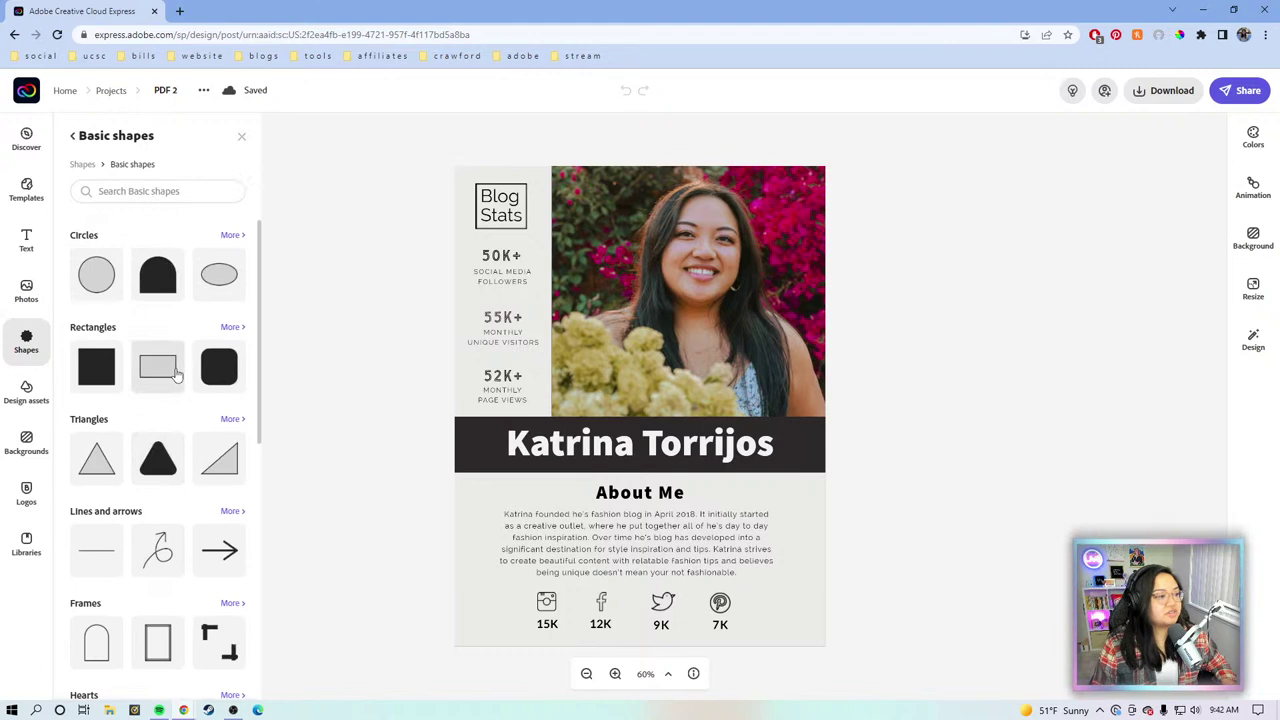
{"action": "left_click", "coordinate": [176, 374]}
{"action": "left_click", "coordinate": [659, 340]}
{"action": "left_click_drag", "start_coordinate": [659, 340], "coordinate": [690, 341]}
Step: Fill the rectangle with the teal brand colour and try it with the fill switched off and on again
{"action": "left_click", "coordinate": [1099, 218]}
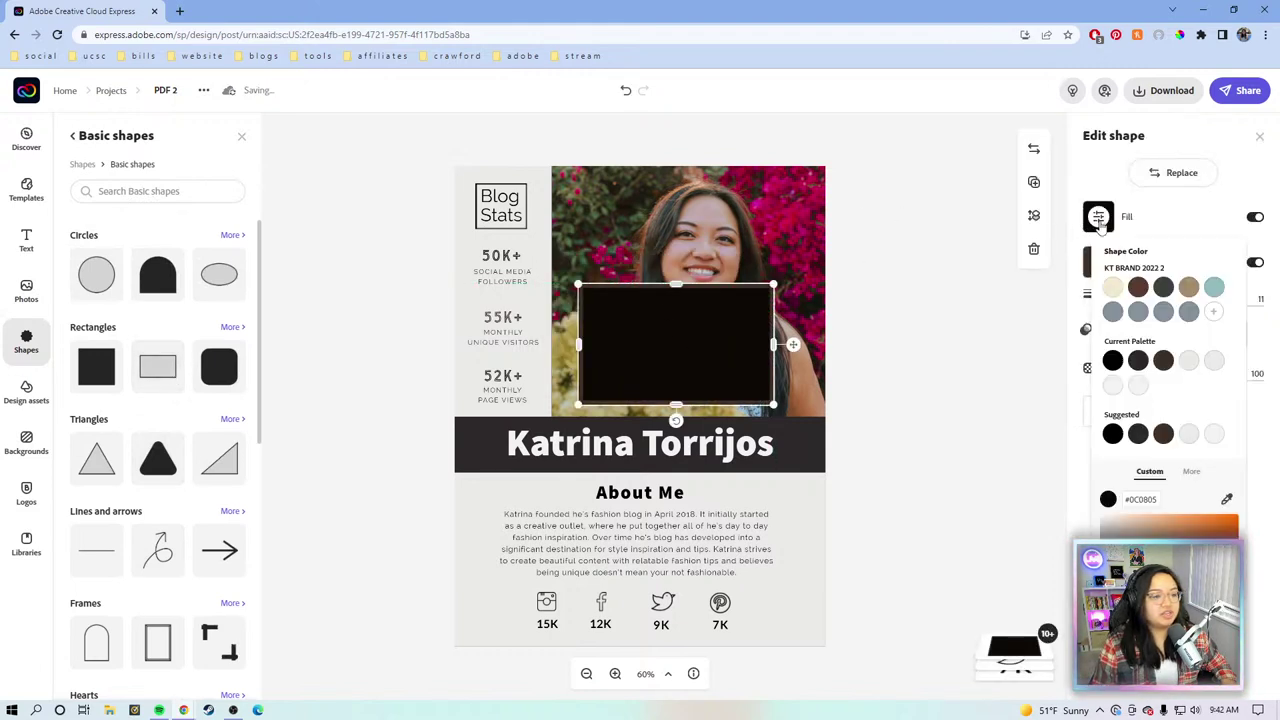
{"action": "left_click", "coordinate": [1213, 287]}
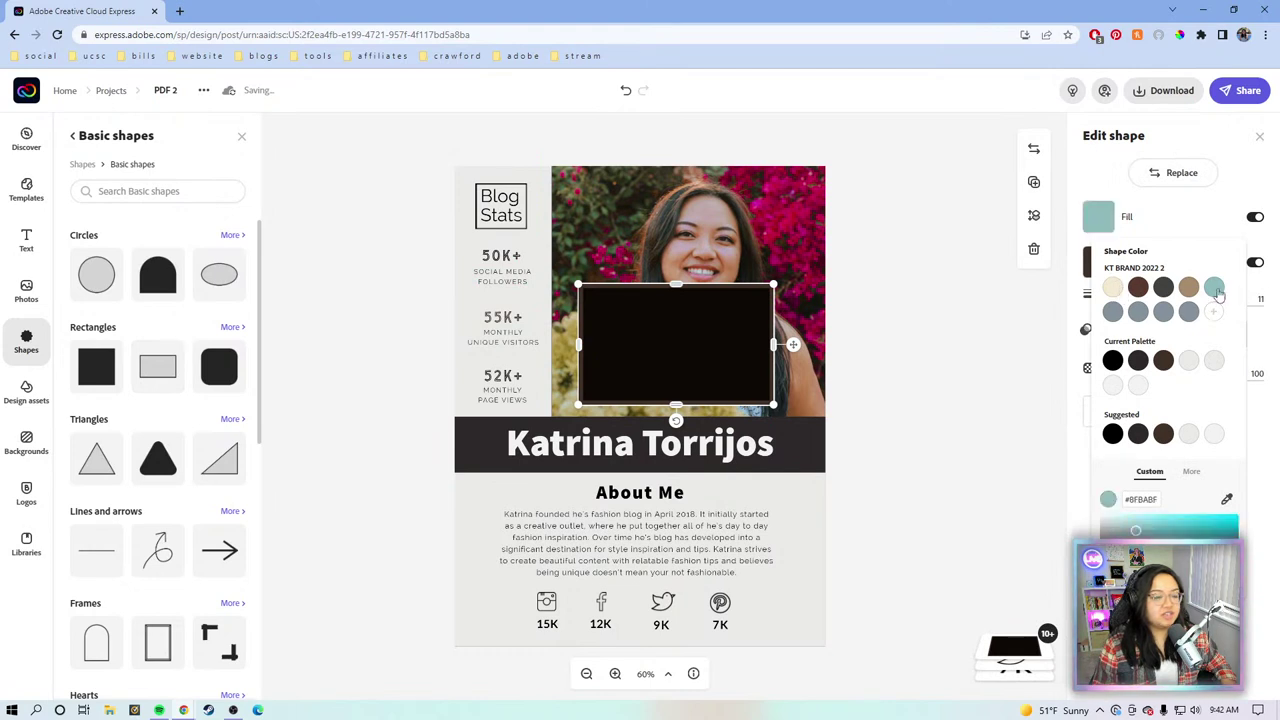
{"action": "left_click", "coordinate": [1255, 217]}
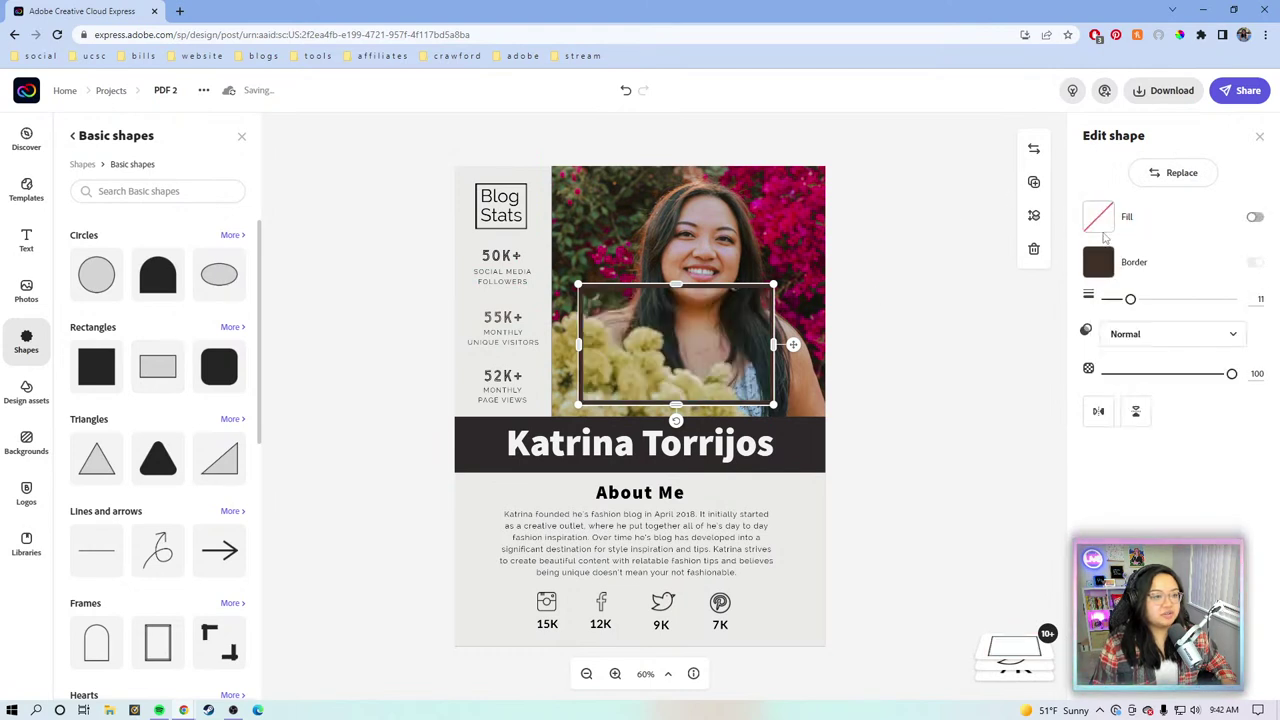
{"action": "left_click", "coordinate": [1255, 217]}
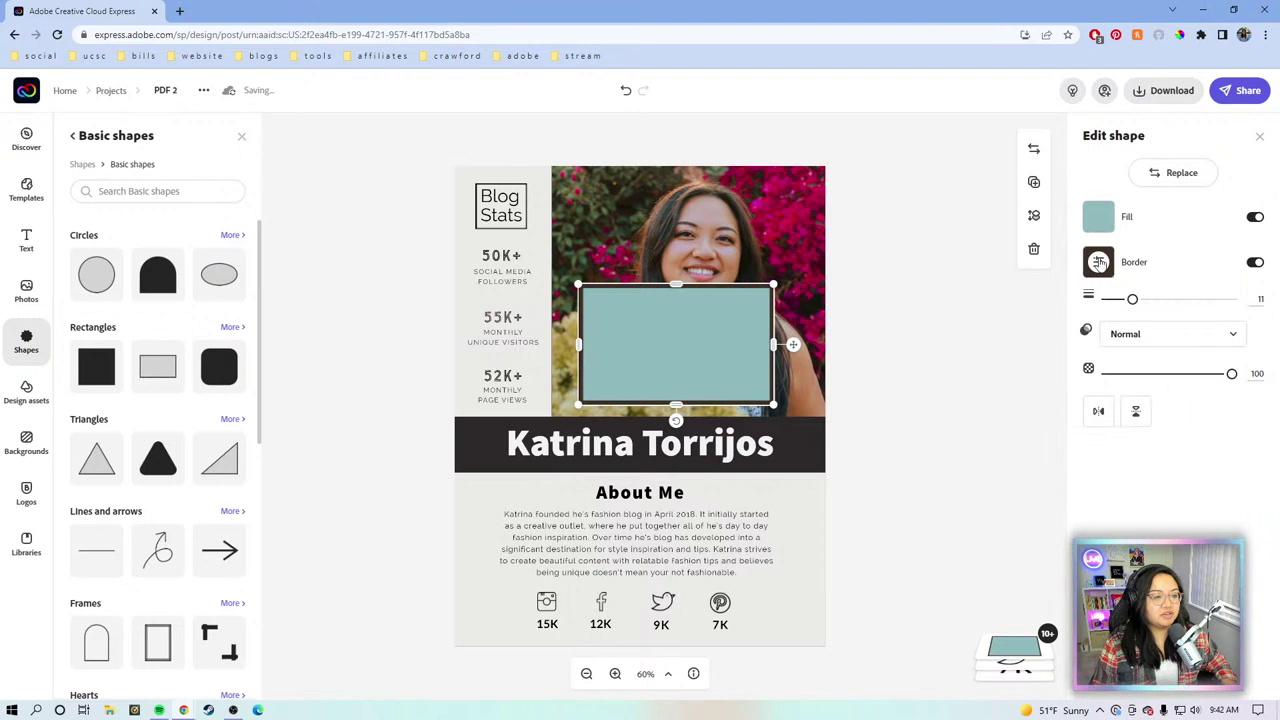
Step: Colour the rectangle's border orange and try its thickness at 0, at 53 and back at 0
{"action": "left_click", "coordinate": [1098, 262]}
{"action": "left_click", "coordinate": [1160, 560]}
{"action": "left_click", "coordinate": [904, 391]}
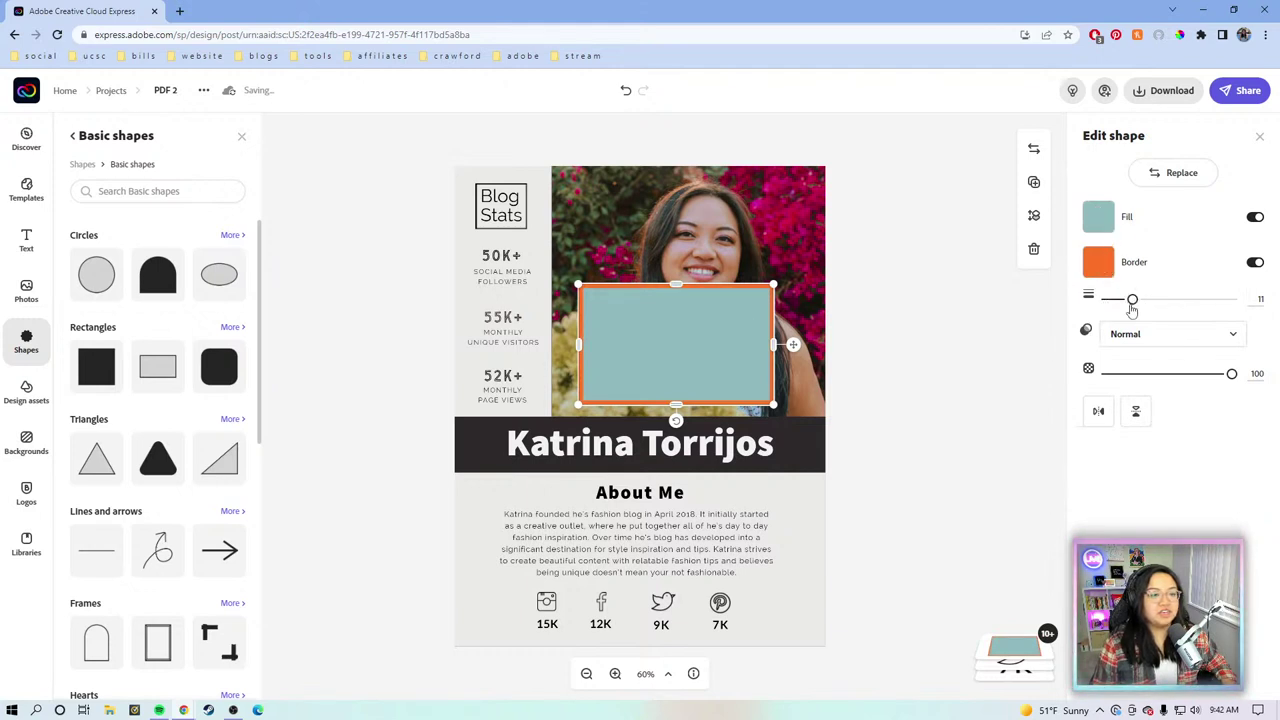
{"action": "left_click_drag", "start_coordinate": [1132, 299], "coordinate": [1100, 306]}
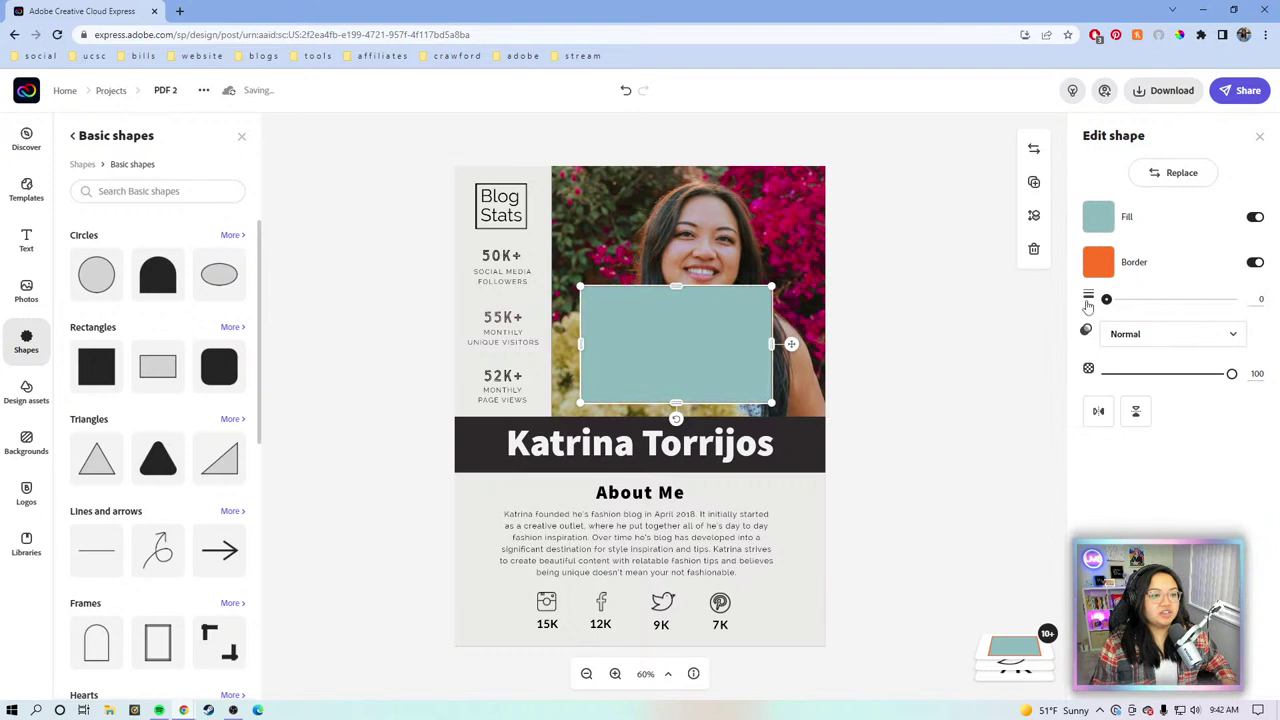
{"action": "left_click_drag", "start_coordinate": [1106, 299], "coordinate": [1275, 300]}
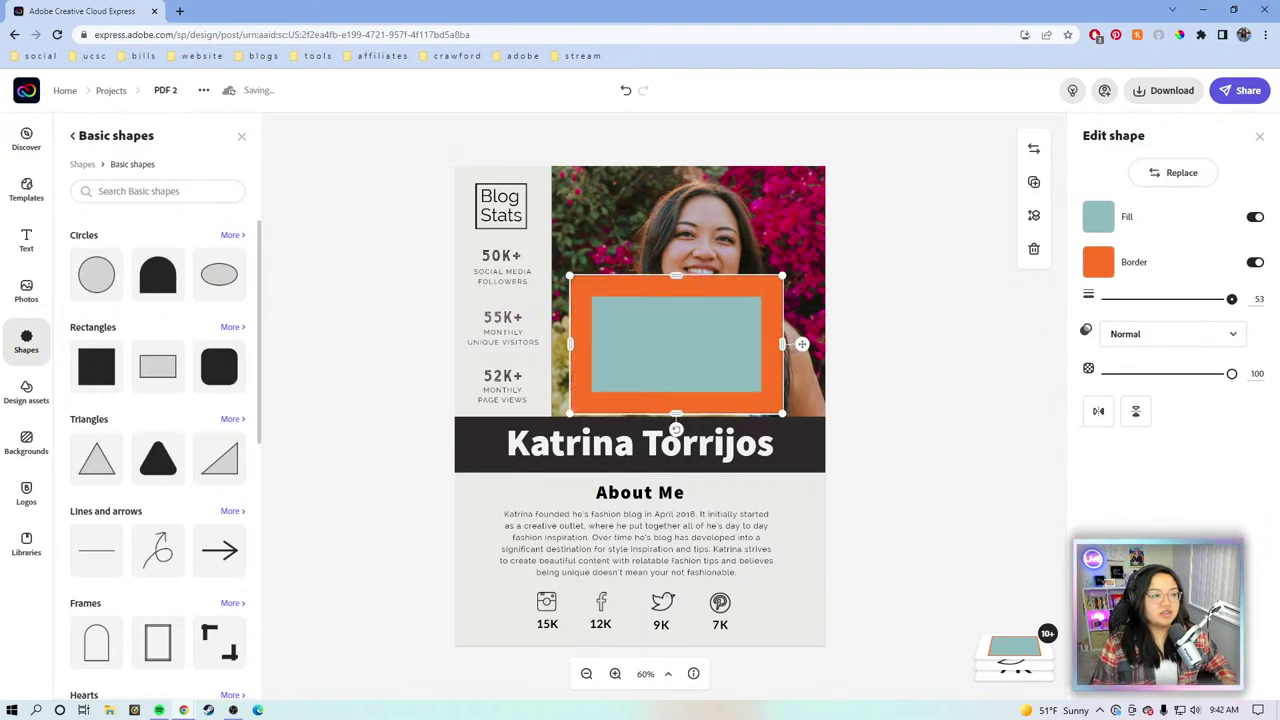
{"action": "left_click_drag", "start_coordinate": [1254, 300], "coordinate": [1106, 299]}
Step: Try switching the rectangle's border off and on, and its fill off and on, keeping the opacity at 100
{"action": "left_click", "coordinate": [1255, 262]}
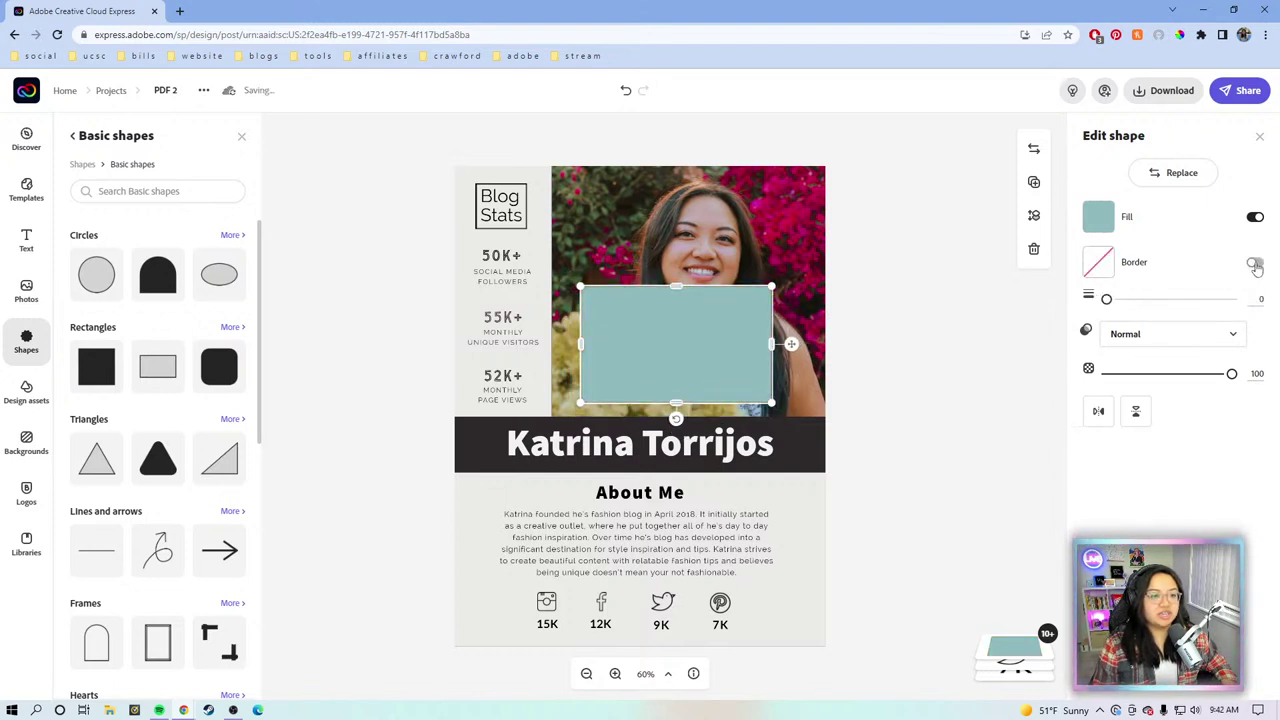
{"action": "left_click", "coordinate": [1255, 262]}
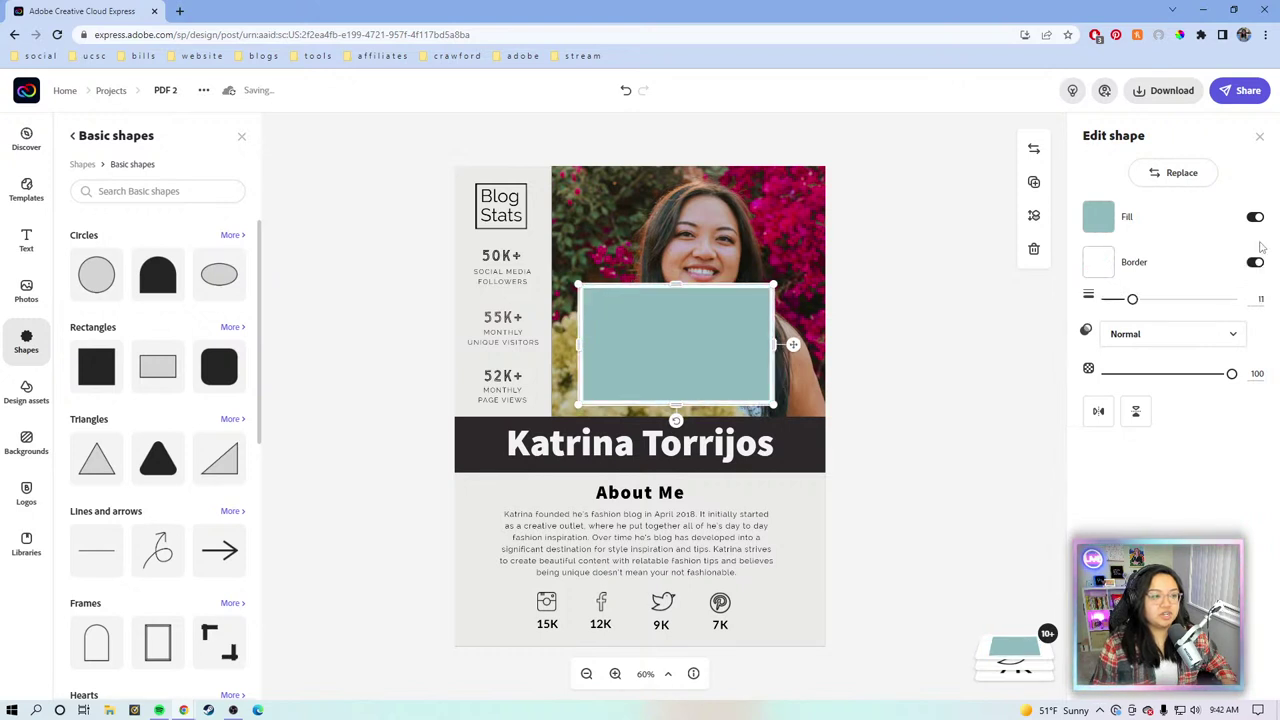
{"action": "left_click", "coordinate": [1255, 218]}
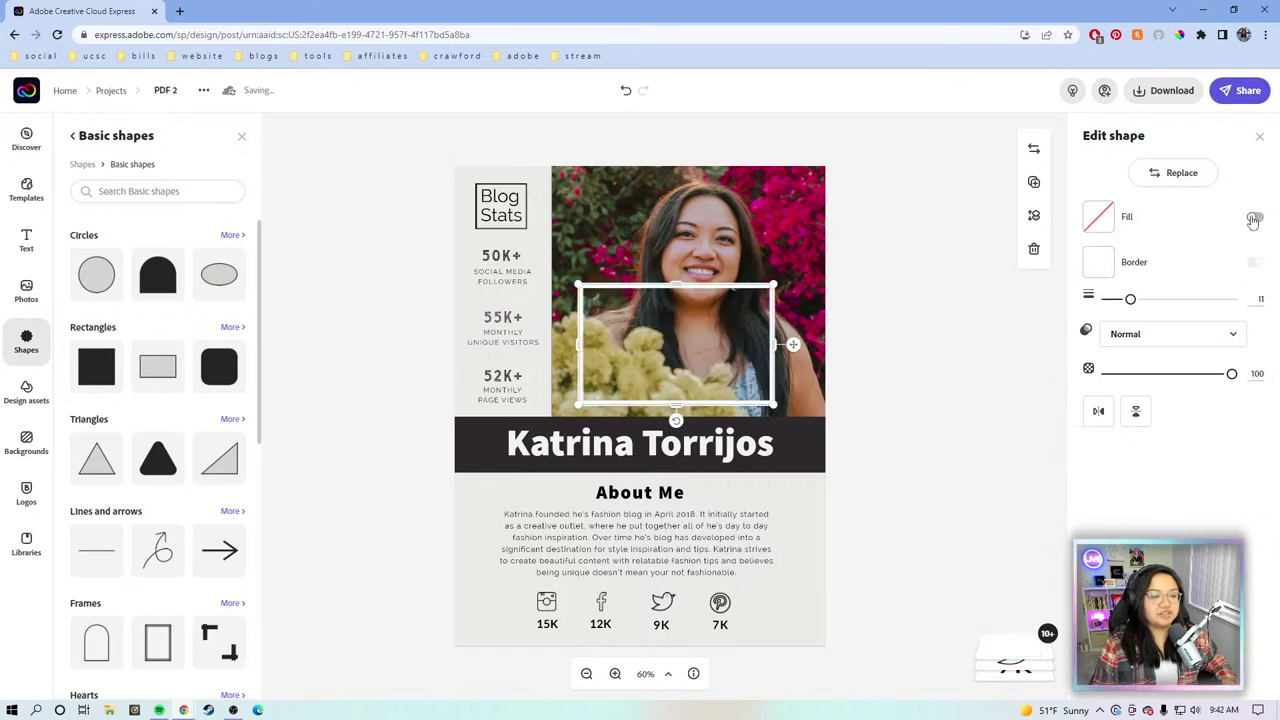
{"action": "left_click", "coordinate": [1254, 218]}
{"action": "mouse_move", "coordinate": [1234, 375]}
{"action": "left_mouse_down"}
{"action": "mouse_move", "coordinate": [1111, 375]}
{"action": "mouse_move", "coordinate": [1231, 374]}
{"action": "left_mouse_up"}
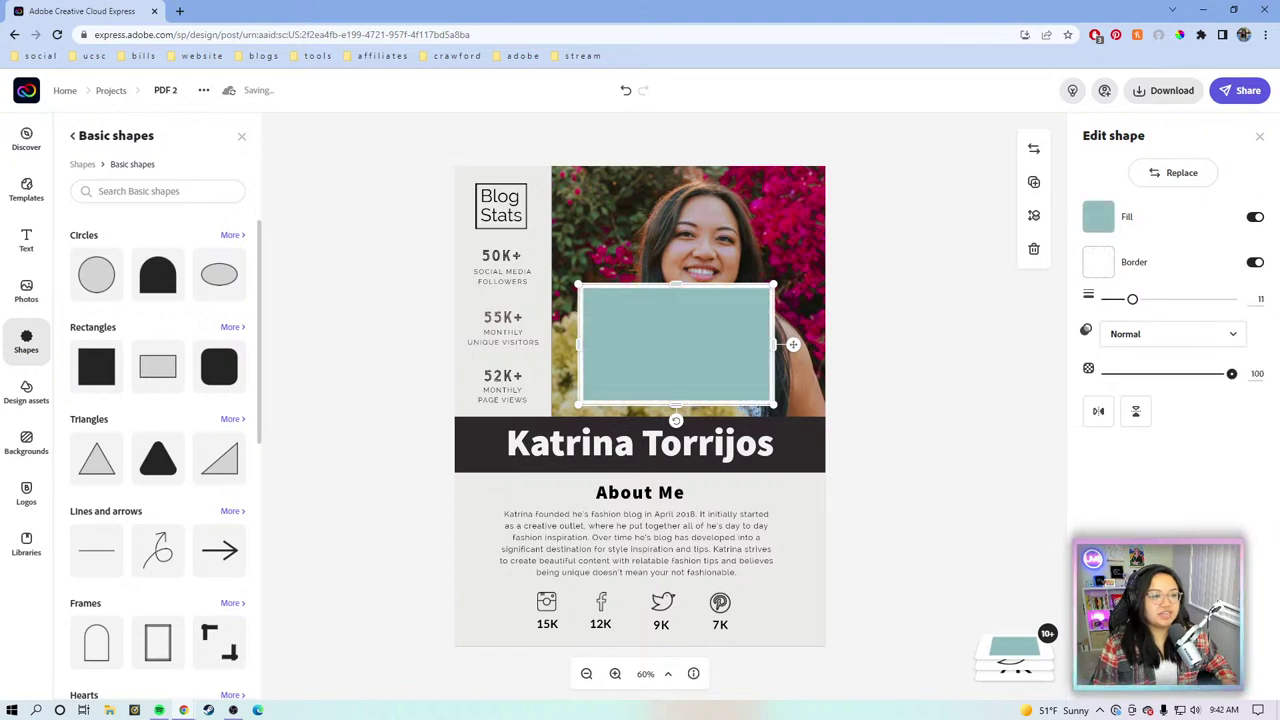
Step: Try the Multiply and Screen blend modes on the rectangle and return it to Normal
{"action": "left_click", "coordinate": [1232, 336]}
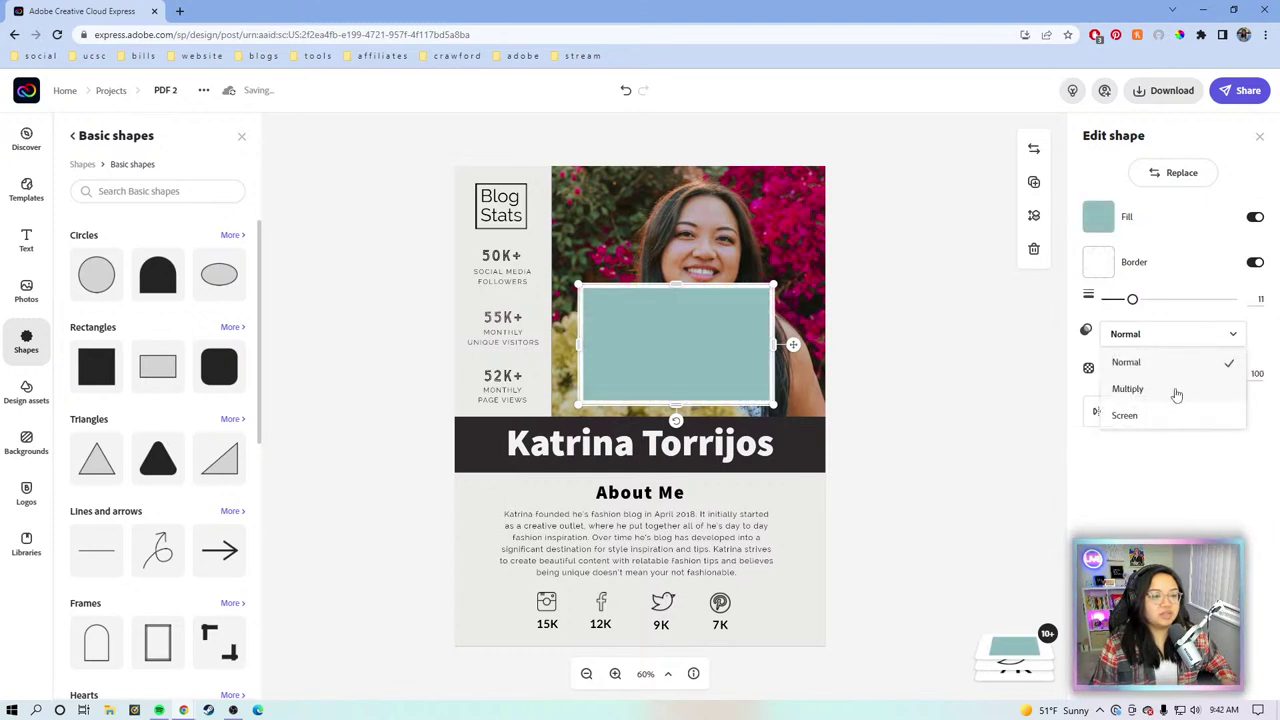
{"action": "left_click", "coordinate": [1127, 390]}
{"action": "left_click", "coordinate": [1196, 333]}
{"action": "left_click", "coordinate": [1175, 413]}
{"action": "left_click", "coordinate": [1195, 340]}
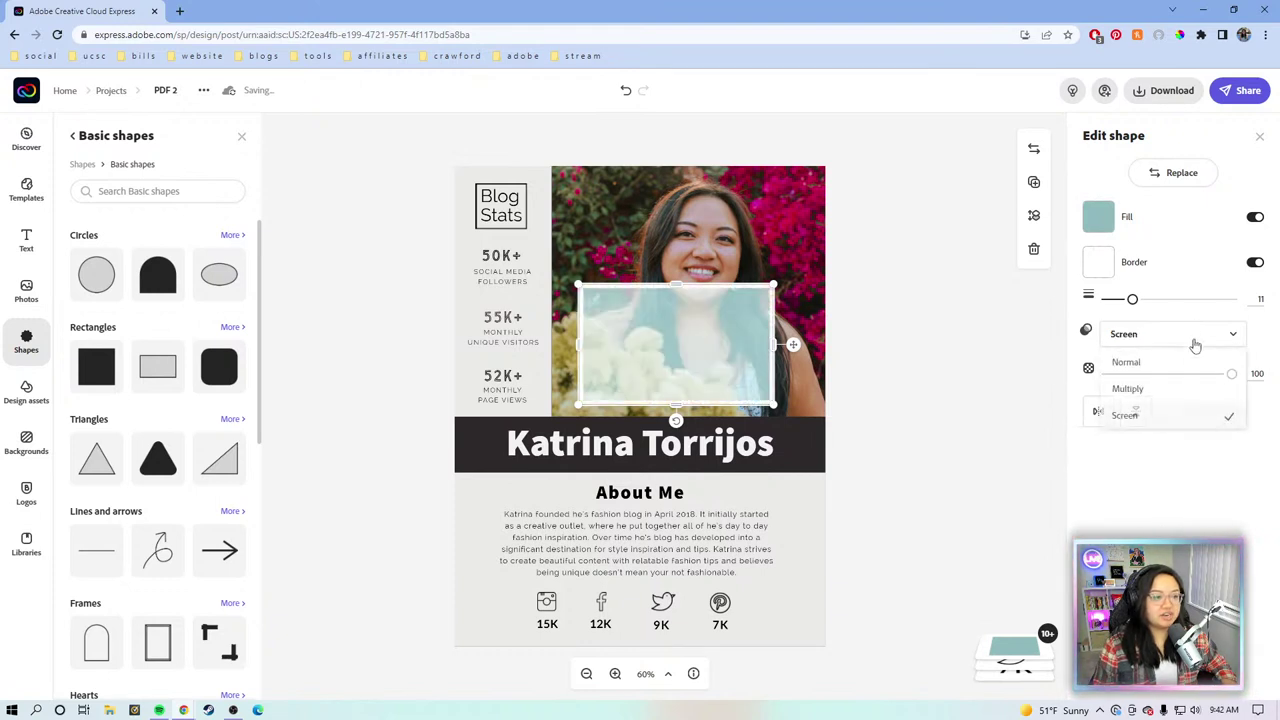
{"action": "left_click", "coordinate": [1170, 363]}
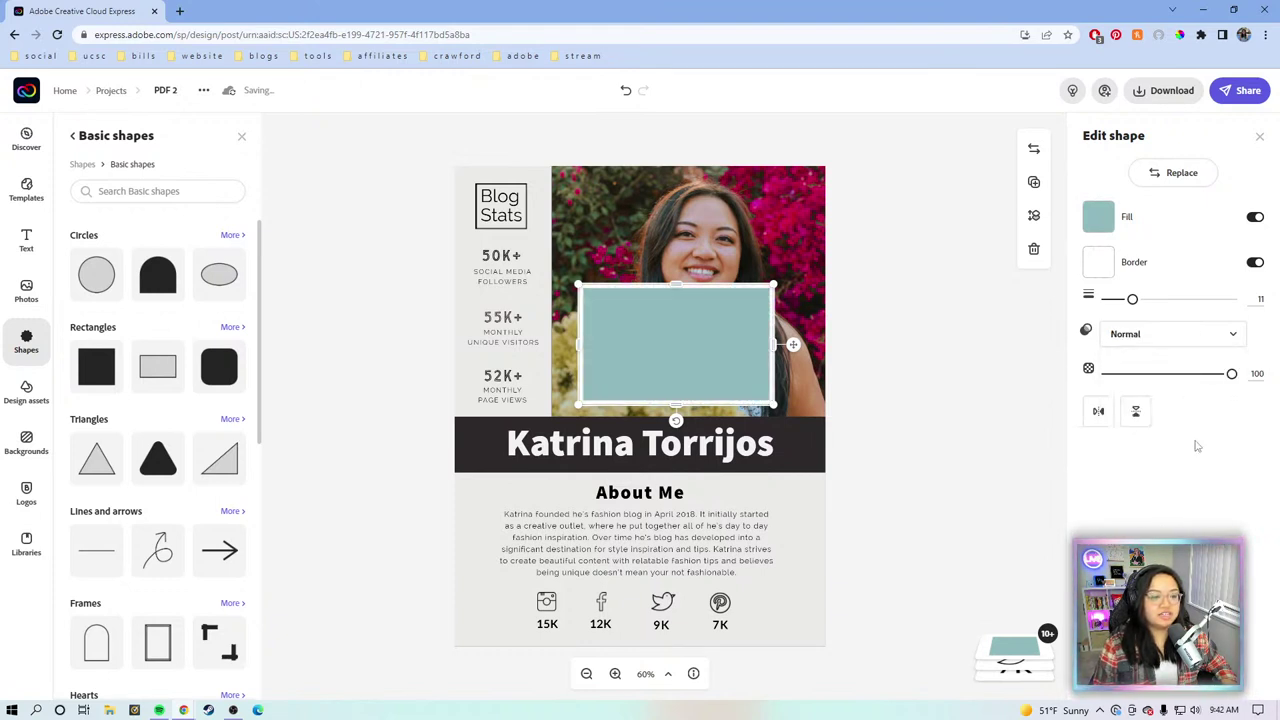
Step: Flip the rectangle vertically and delete it from the photo
{"action": "left_click", "coordinate": [1135, 411]}
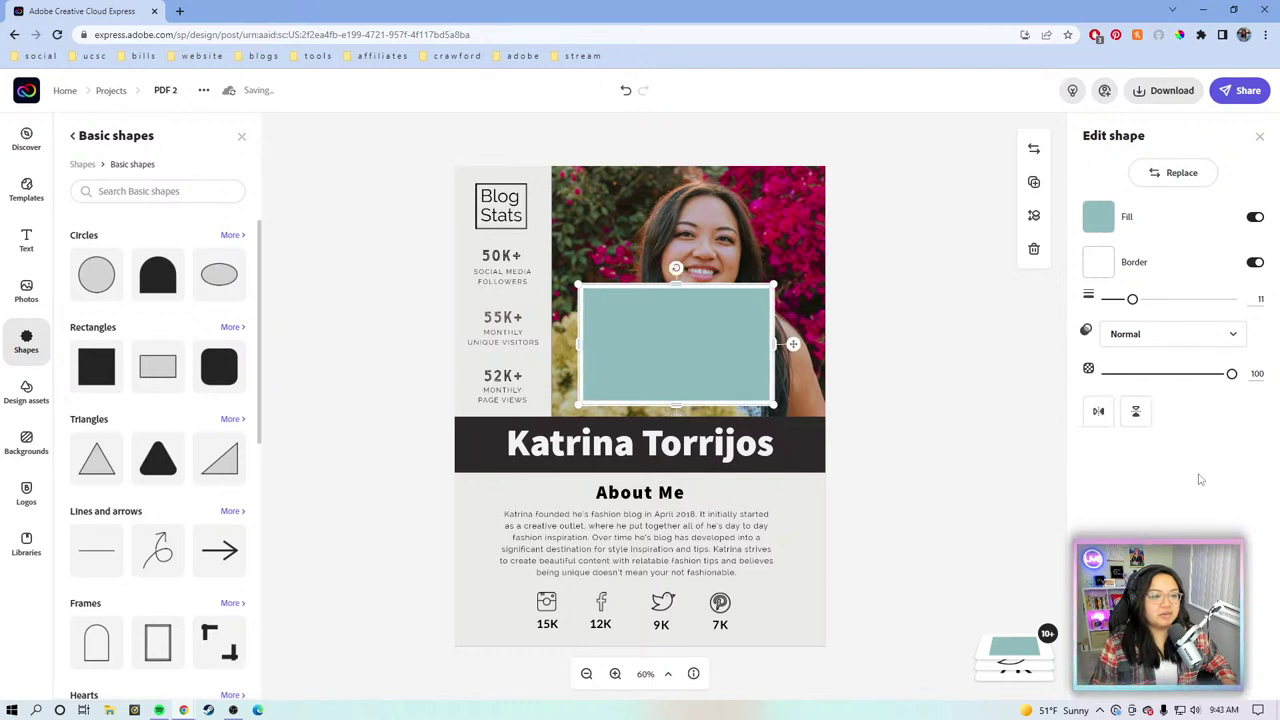
{"action": "key", "text": "Delete"}
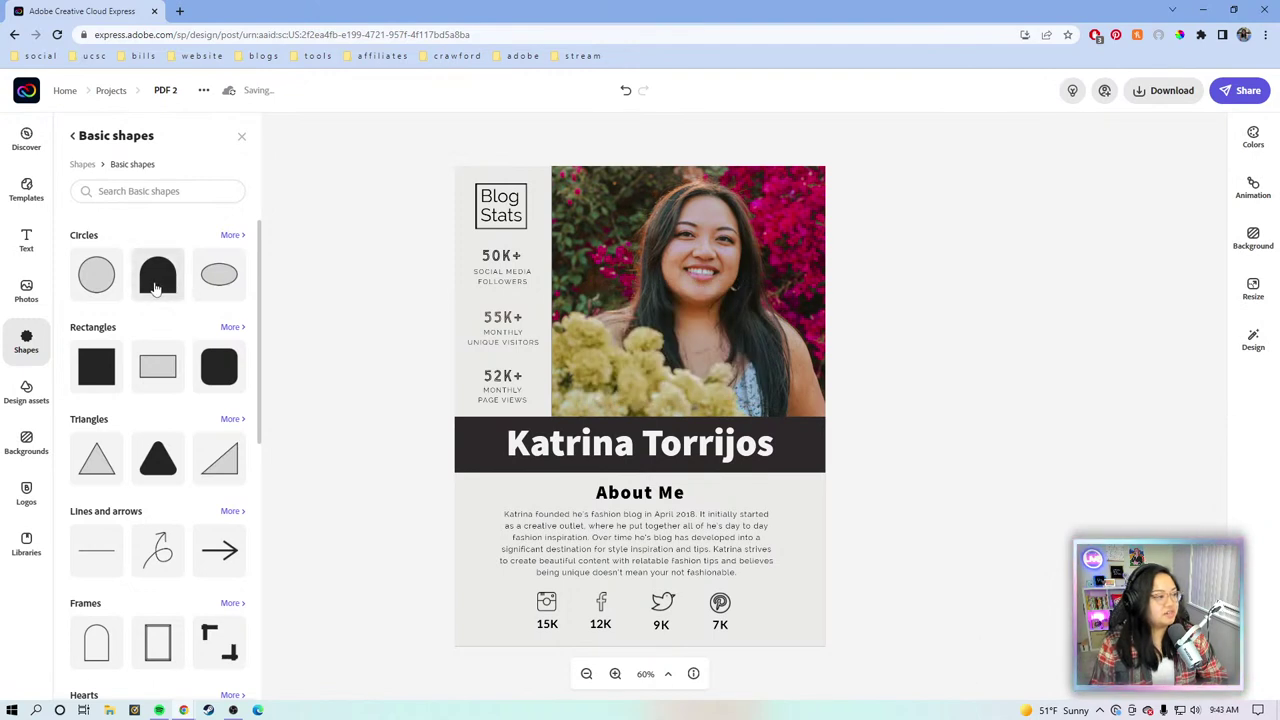
Step: Add the black arch from the basic circle shapes over the photo and give it a white border of thickness 10
{"action": "left_click", "coordinate": [152, 289]}
{"action": "left_click_drag", "start_coordinate": [683, 336], "coordinate": [704, 334]}
{"action": "left_click", "coordinate": [704, 338]}
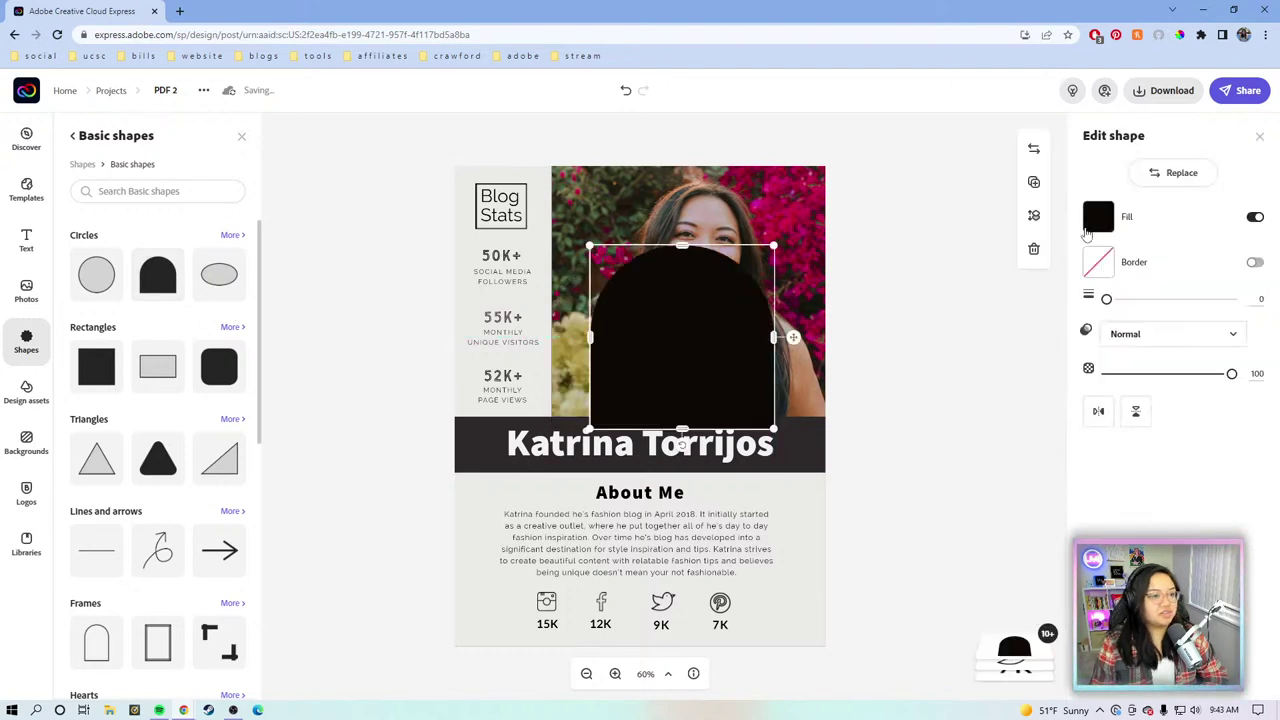
{"action": "left_click", "coordinate": [1255, 262]}
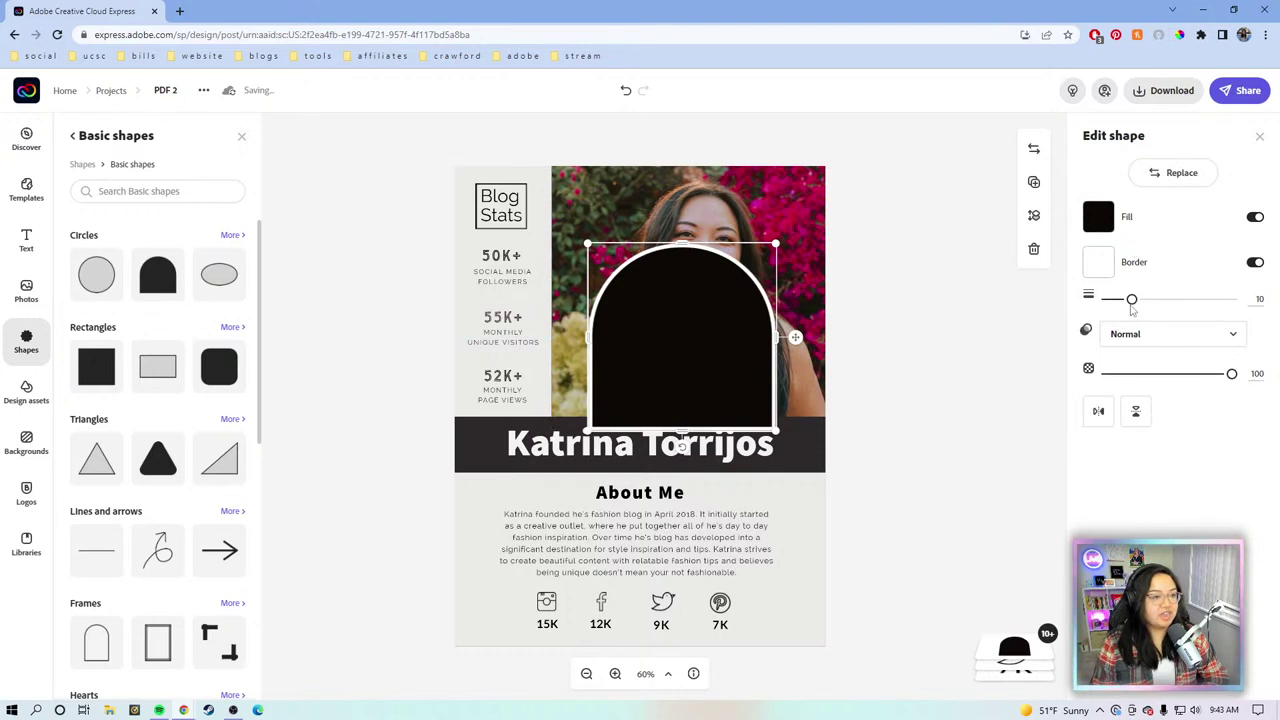
{"action": "mouse_move", "coordinate": [1131, 298]}
{"action": "left_mouse_down"}
{"action": "mouse_move", "coordinate": [1204, 309]}
{"action": "mouse_move", "coordinate": [1120, 318]}
{"action": "mouse_move", "coordinate": [1133, 310]}
{"action": "left_mouse_up"}
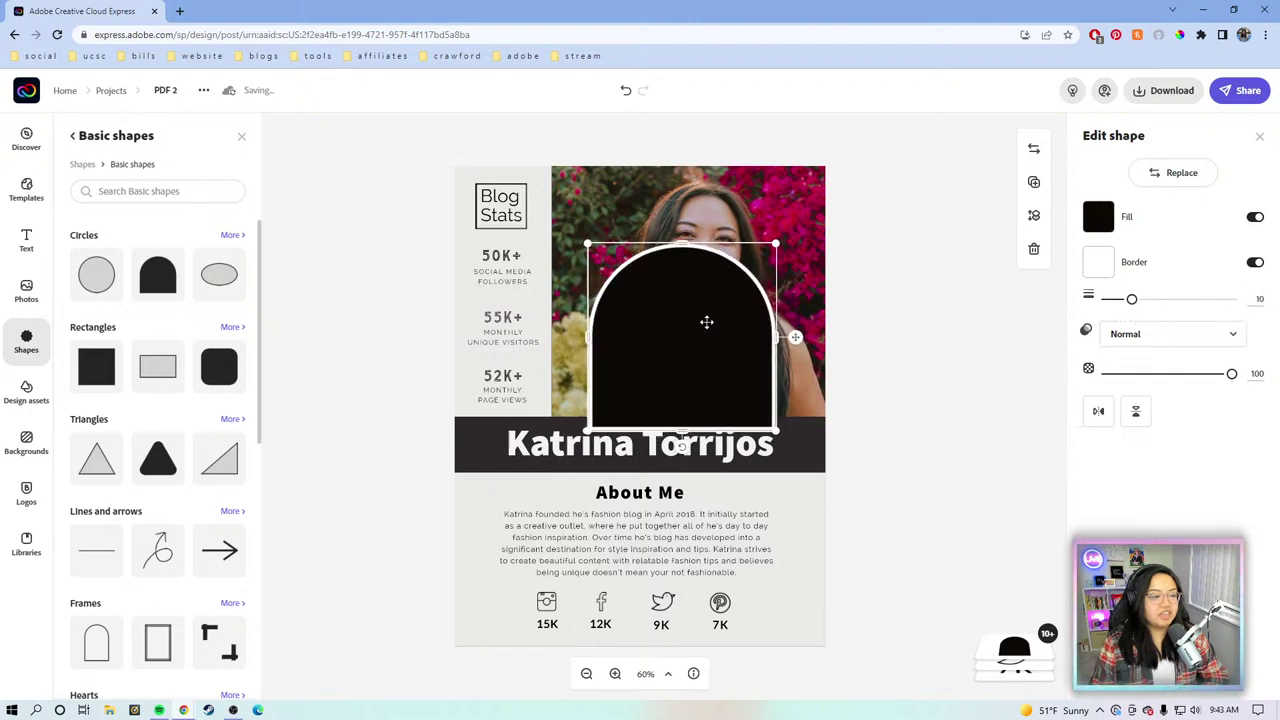
Step: Try stretching the arch sideways and downwards, and delete it from the photo
{"action": "left_click_drag", "start_coordinate": [584, 337], "coordinate": [462, 338]}
{"action": "key", "text": "ctrl+z"}
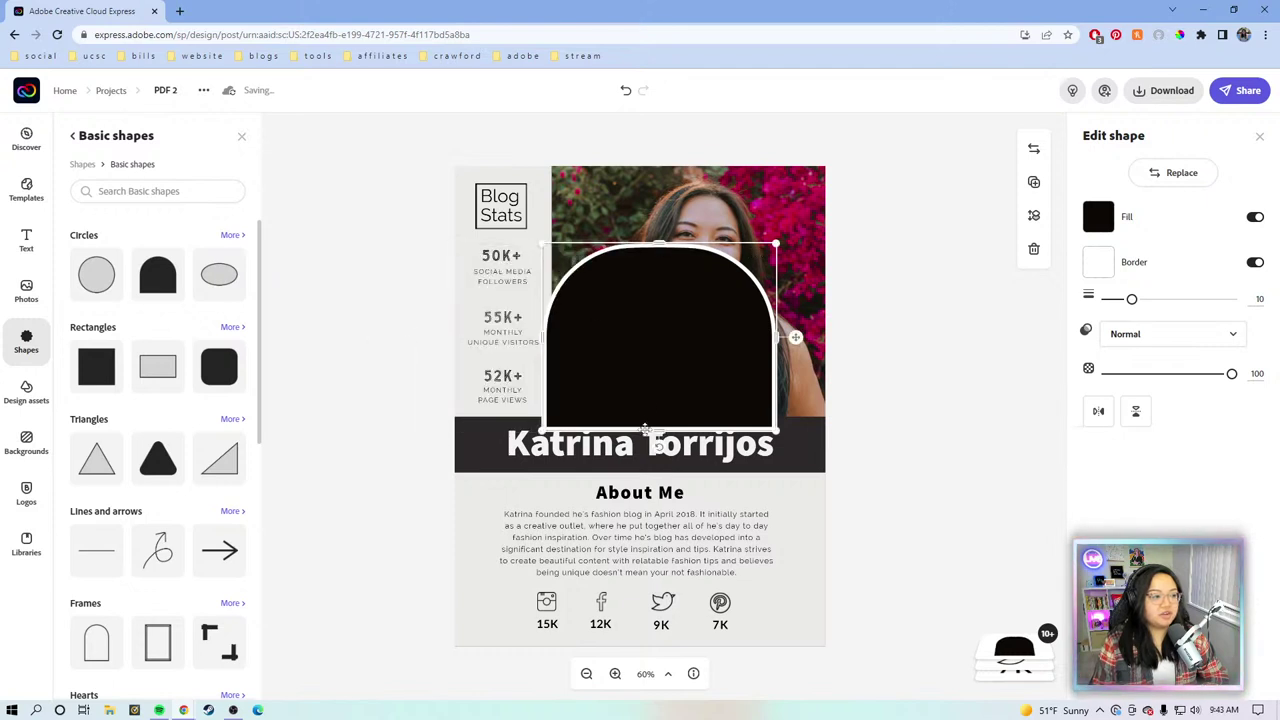
{"action": "left_click_drag", "start_coordinate": [652, 430], "coordinate": [633, 645]}
{"action": "left_click_drag", "start_coordinate": [638, 541], "coordinate": [639, 434]}
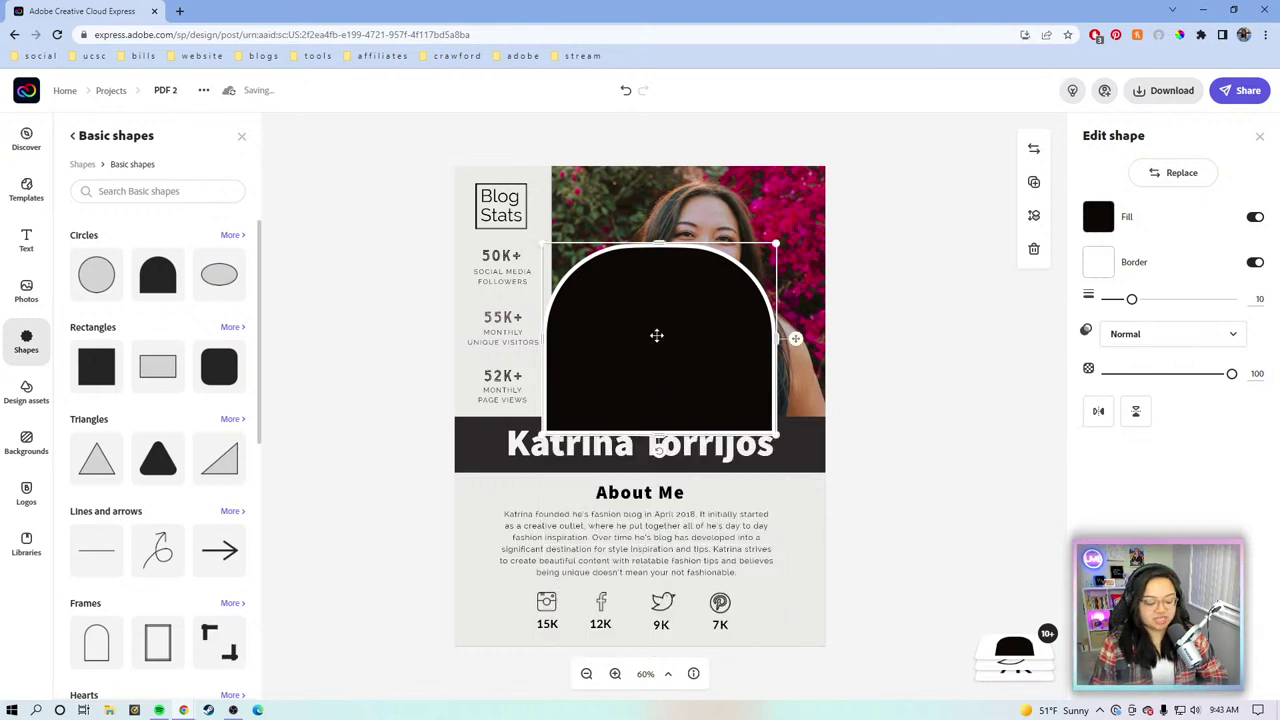
{"action": "key", "text": "Delete"}
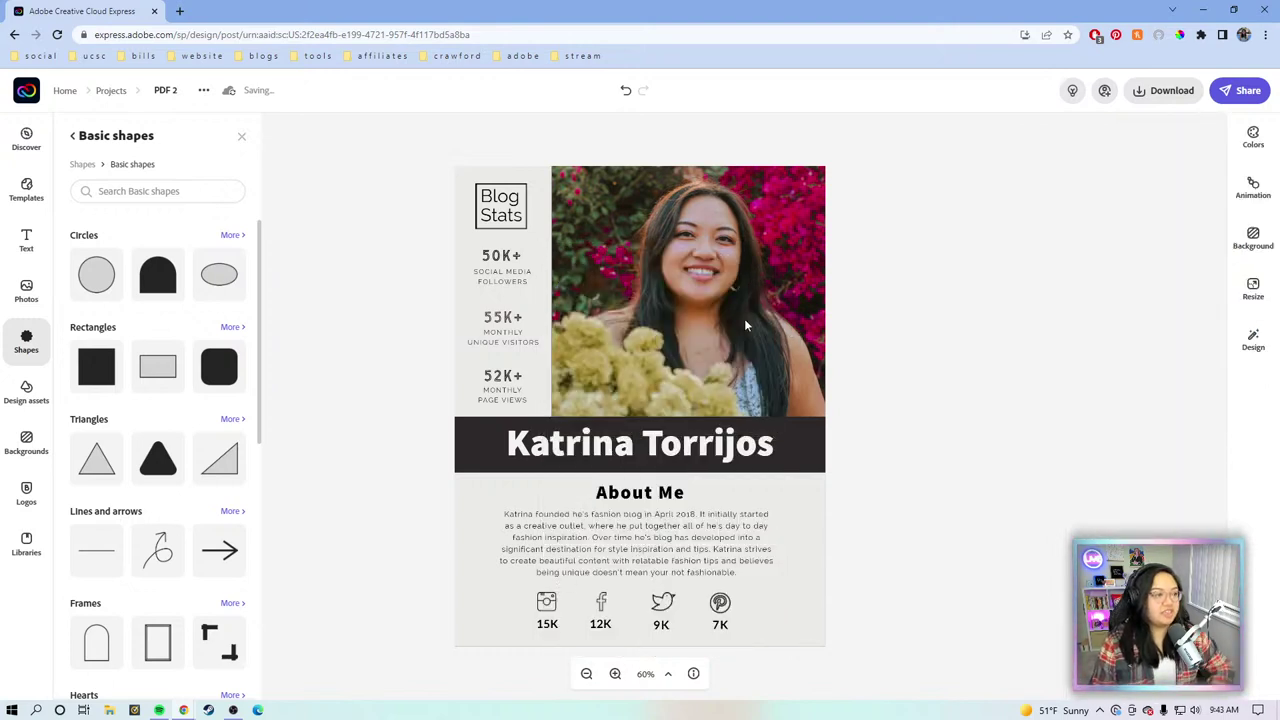
{"action": "left_click", "coordinate": [880, 274]}
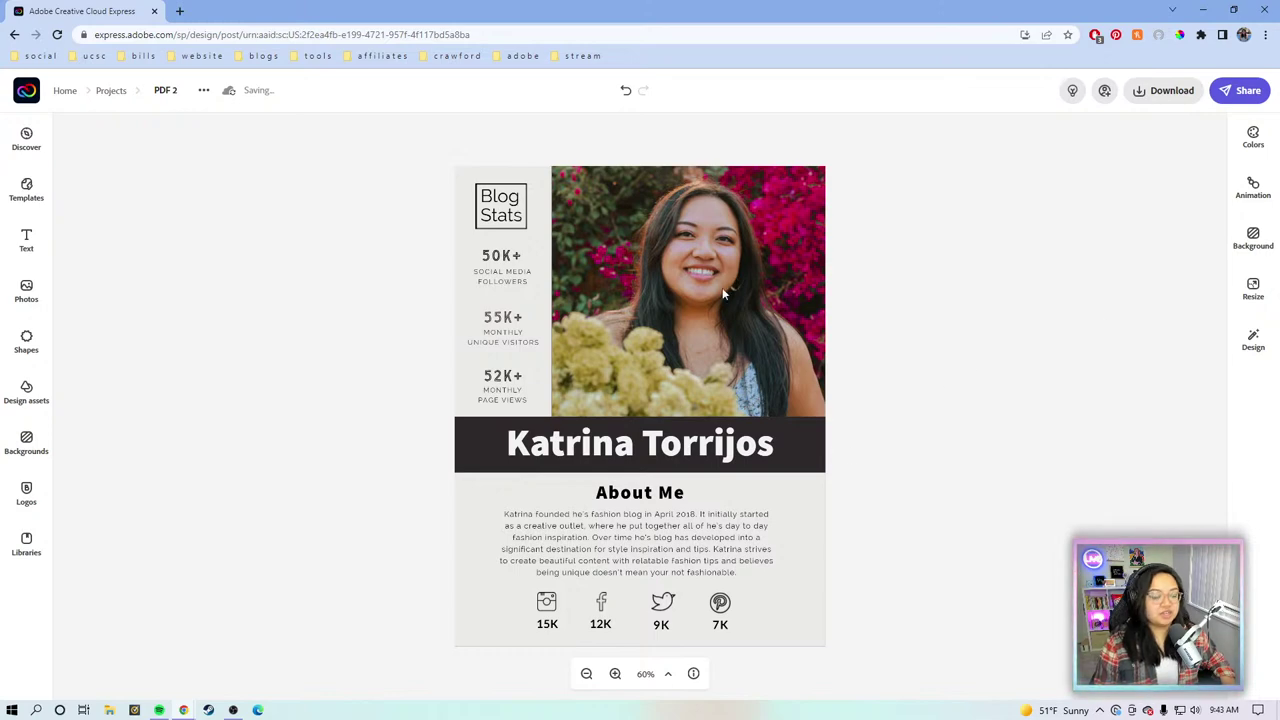
Step: Delete the portrait photo's cell and the Blog Stats text column from the upper half of the page
{"action": "left_click", "coordinate": [797, 362]}
{"action": "key", "text": "Delete"}
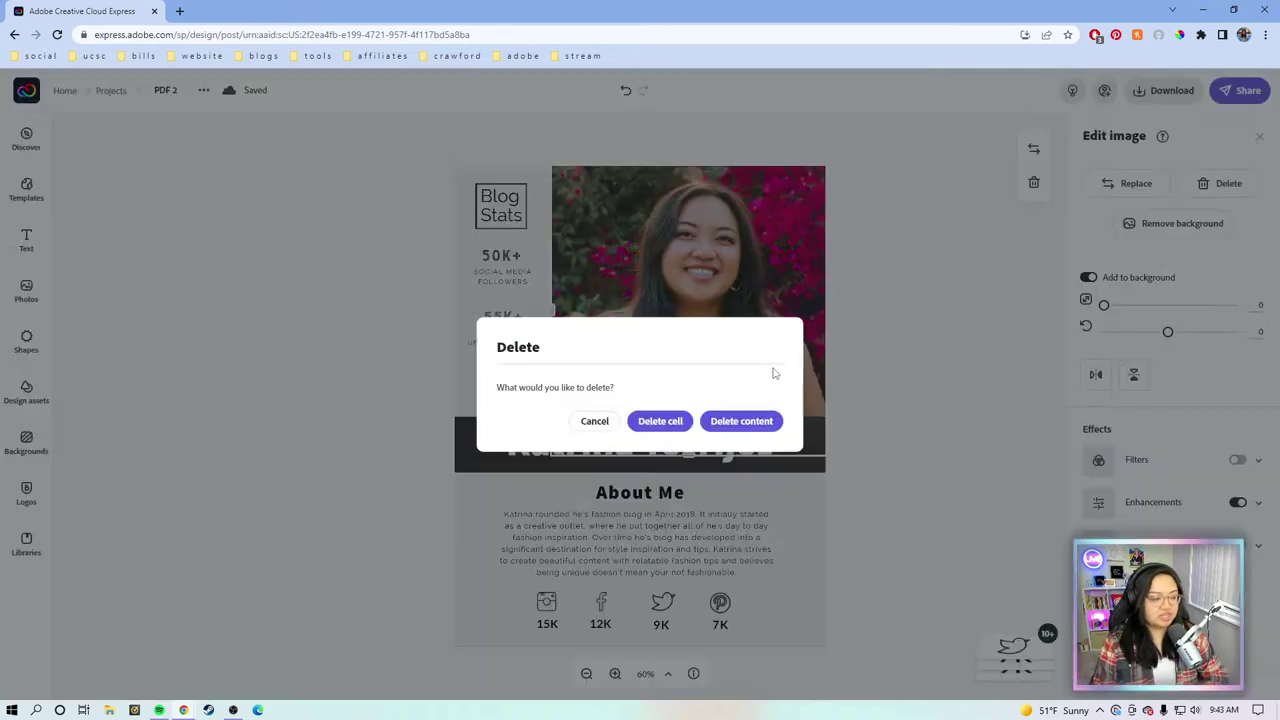
{"action": "left_click", "coordinate": [660, 421]}
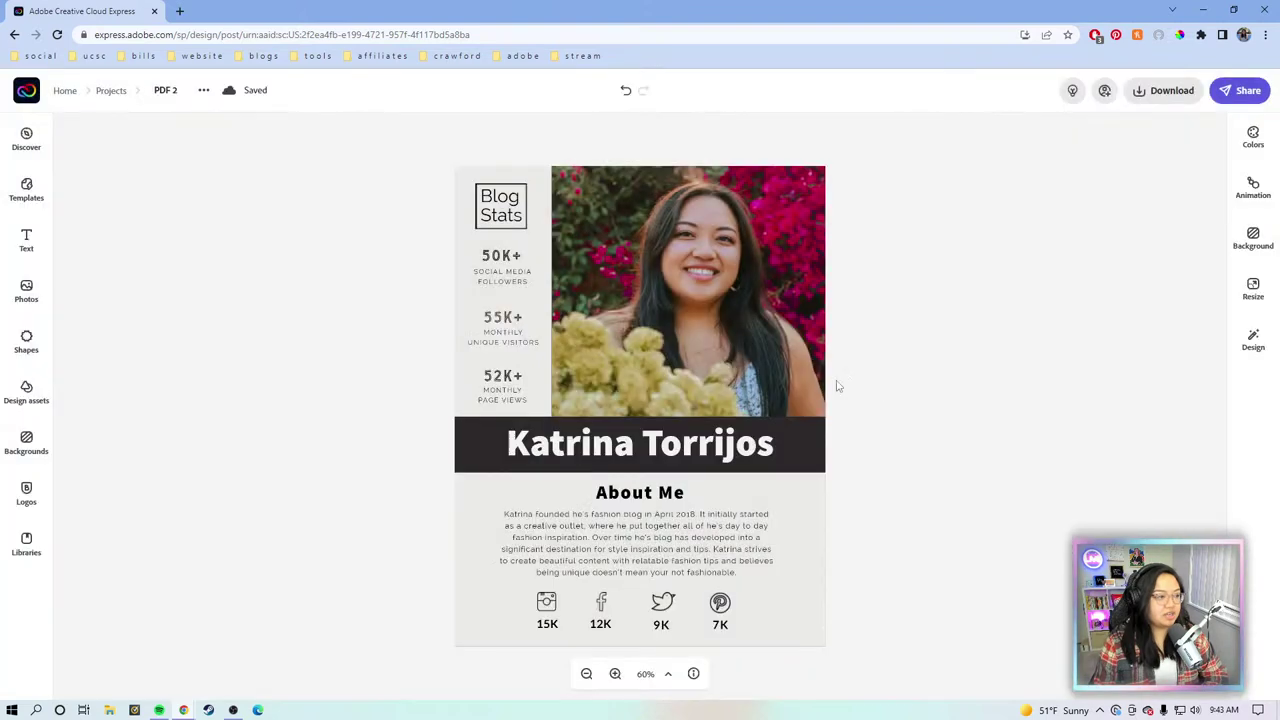
{"action": "left_click_drag", "start_coordinate": [402, 151], "coordinate": [587, 412]}
{"action": "key", "text": "Delete"}
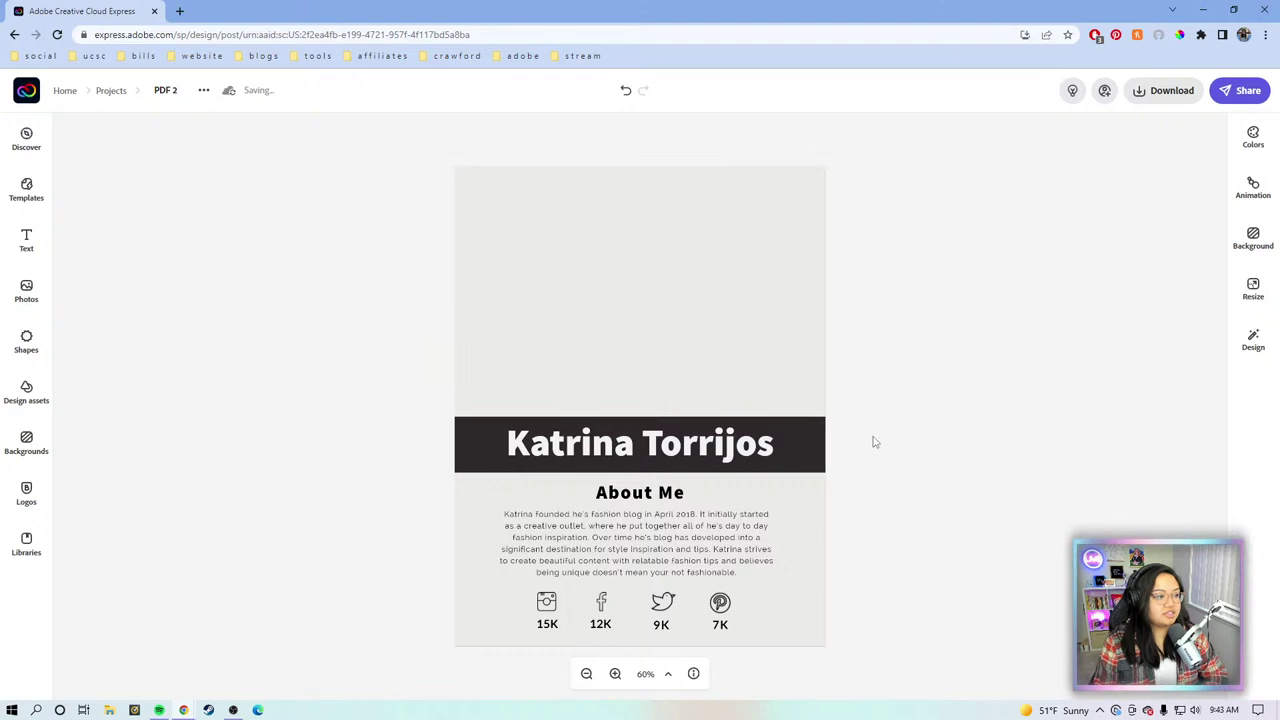
Step: Move the dark name banner up near the top edge of the page
{"action": "left_click", "coordinate": [814, 434]}
{"action": "left_click_drag", "start_coordinate": [810, 404], "coordinate": [808, 205]}
{"action": "left_click", "coordinate": [784, 448]}
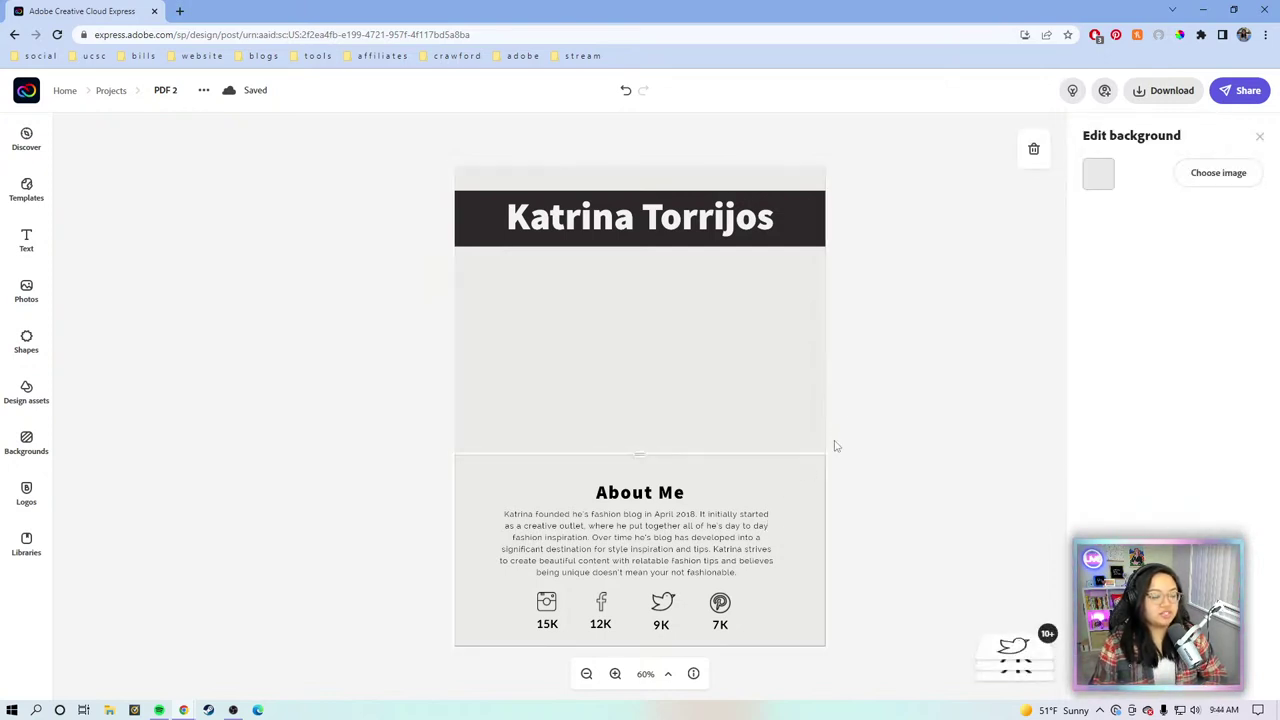
Step: Change the page's background layout to the single-cell Simple layout
{"action": "left_click", "coordinate": [1259, 137]}
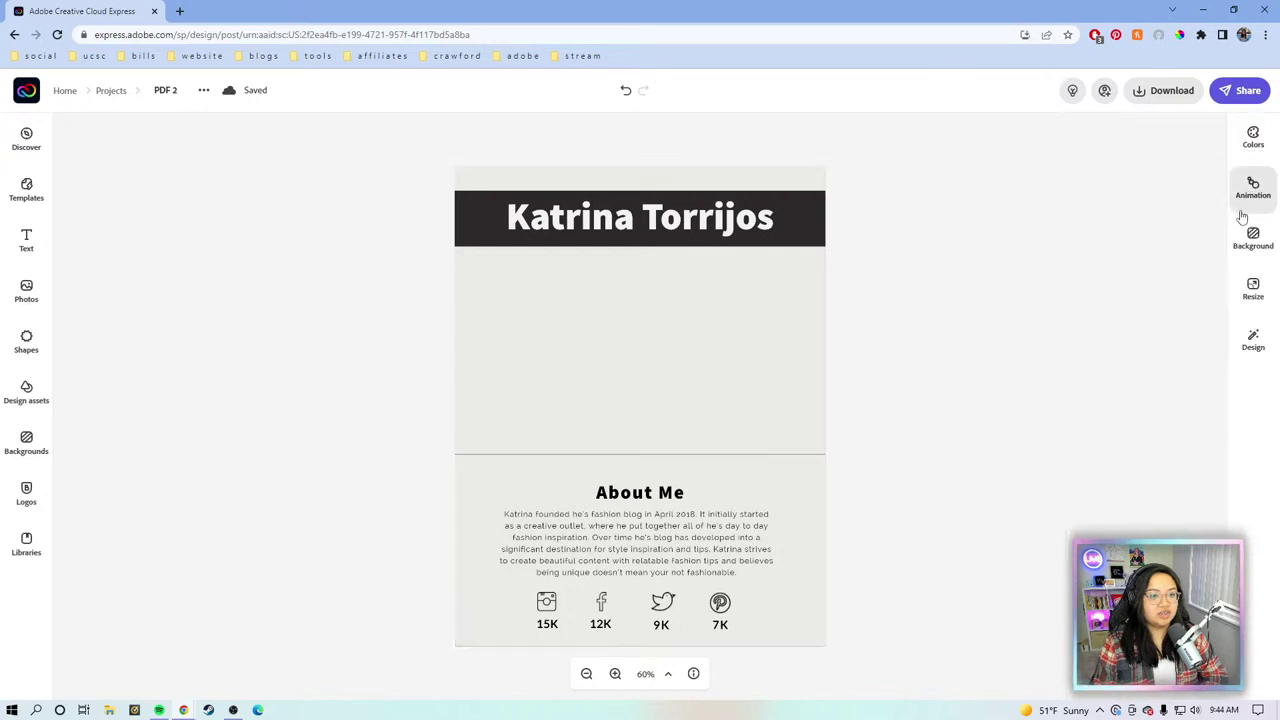
{"action": "left_click", "coordinate": [1253, 238]}
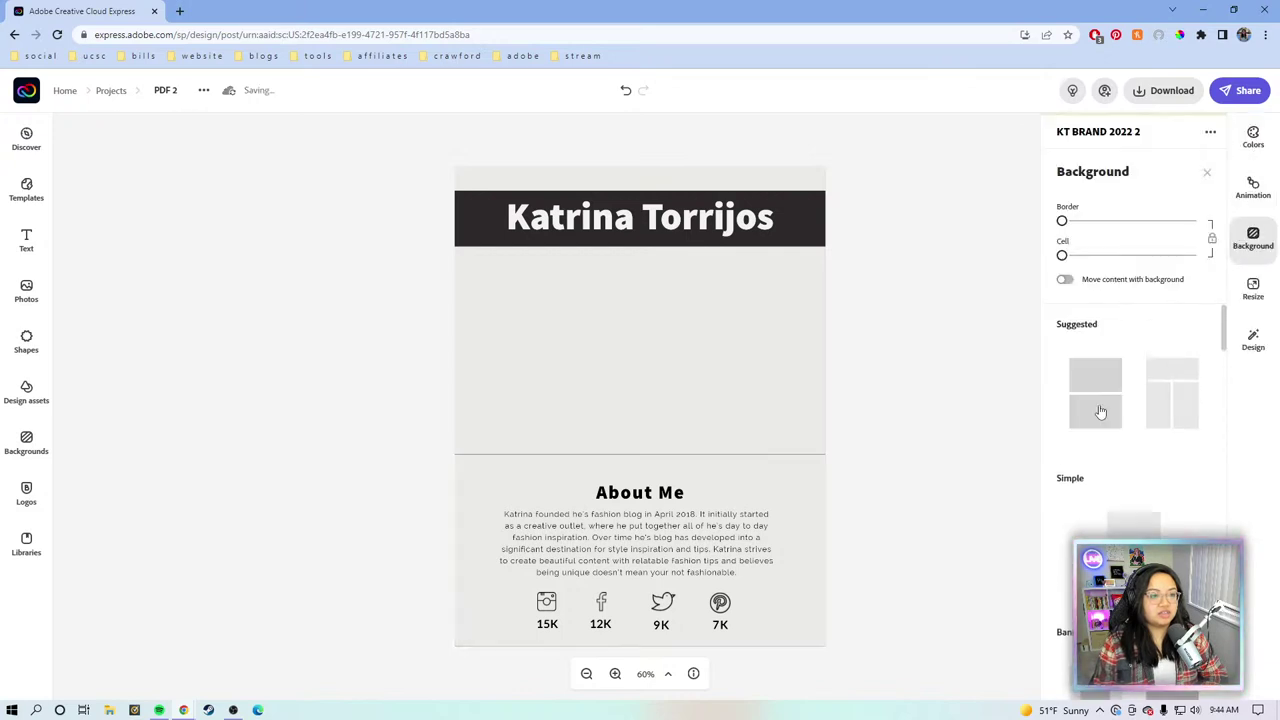
{"action": "left_click", "coordinate": [1133, 510]}
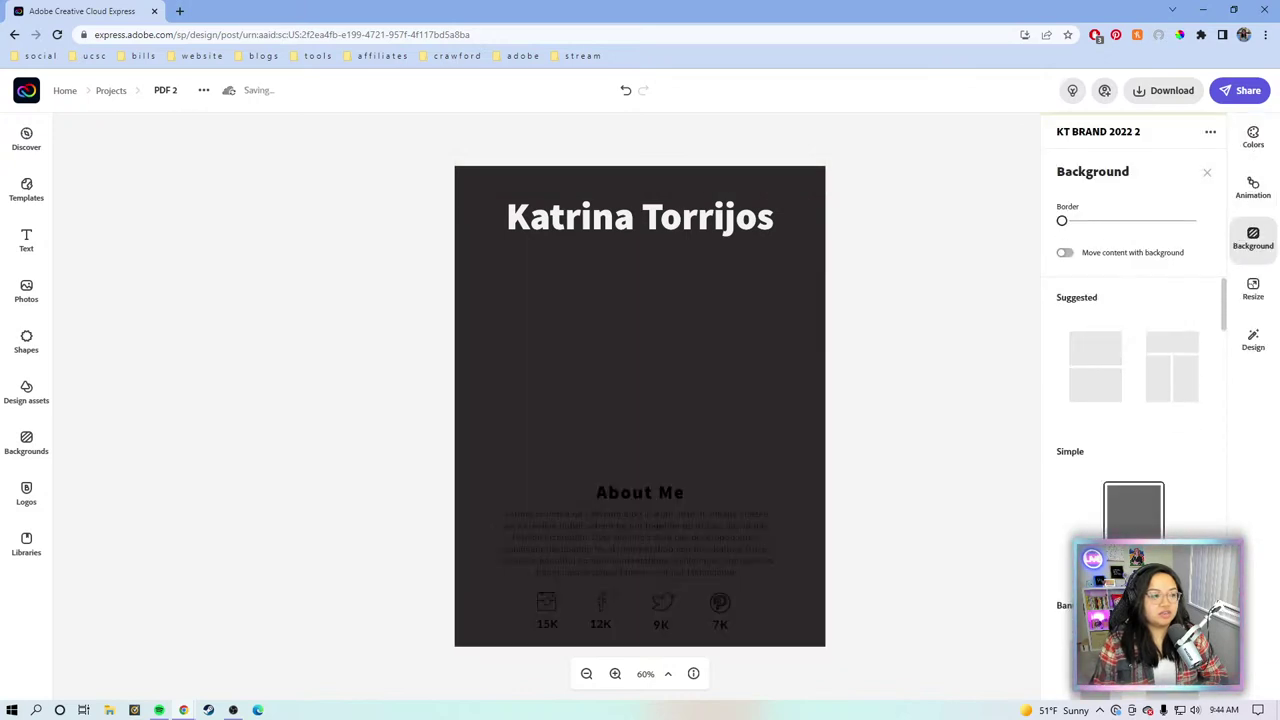
Step: Try the brand cream colour on the background and set it to the light grey #F2F2F2 from the current palette
{"action": "left_click", "coordinate": [730, 401]}
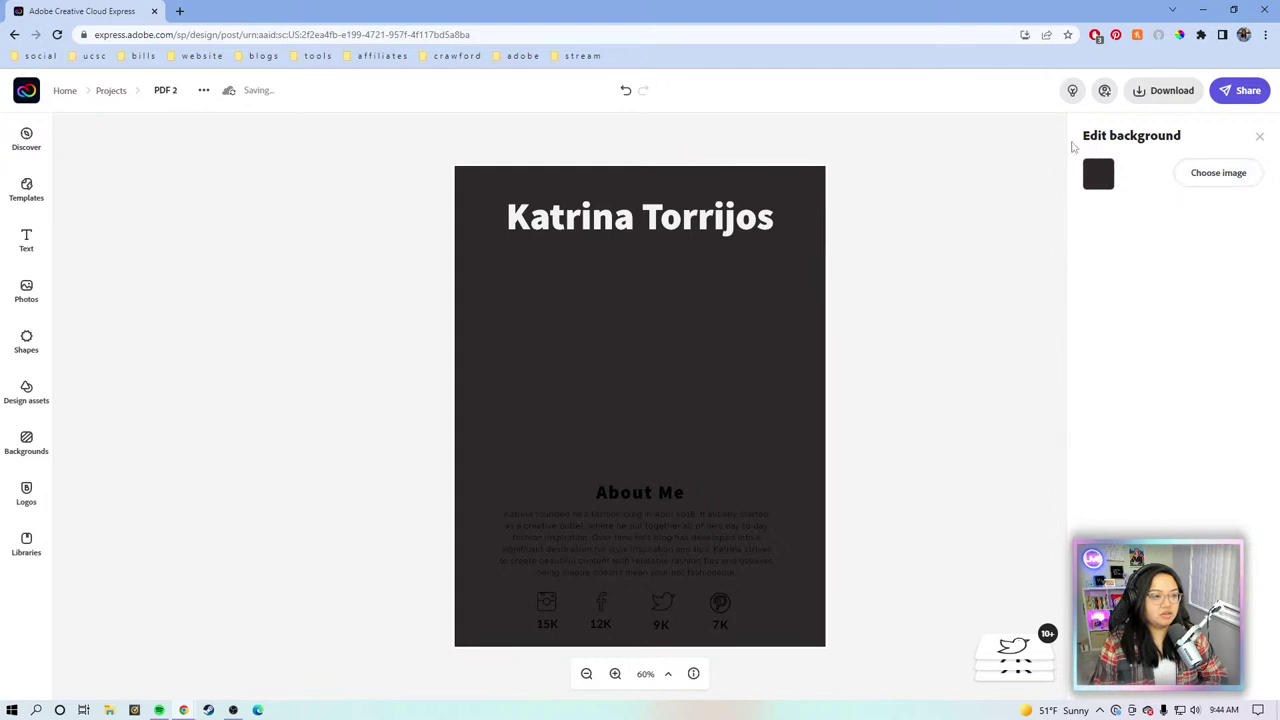
{"action": "left_click", "coordinate": [1098, 172]}
{"action": "left_click", "coordinate": [1112, 244]}
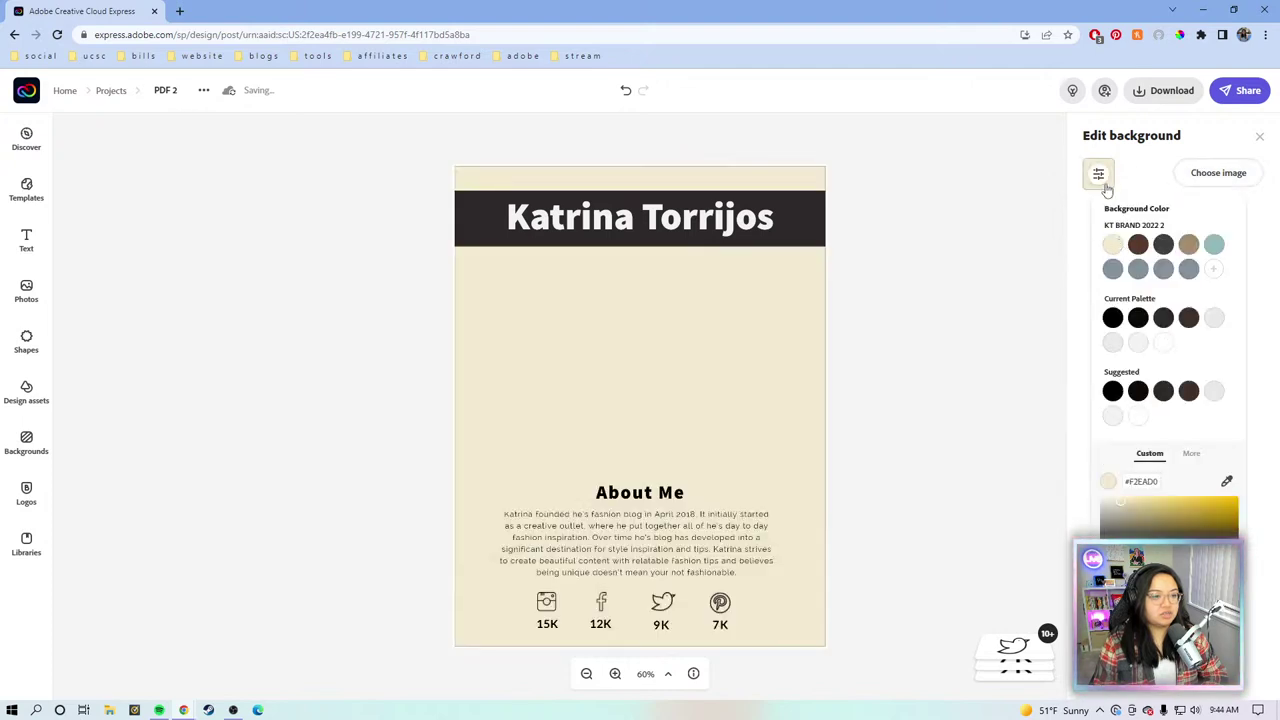
{"action": "left_click", "coordinate": [1168, 349]}
{"action": "left_click", "coordinate": [1141, 346]}
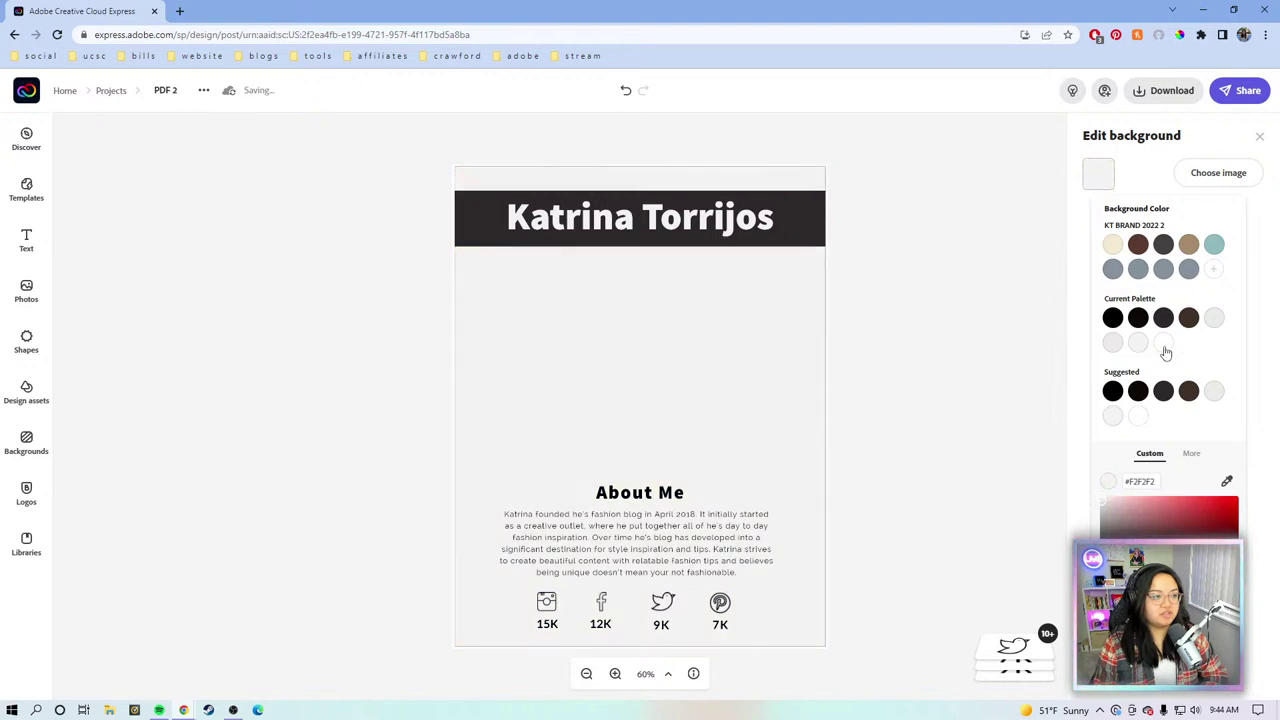
{"action": "left_click", "coordinate": [954, 360]}
{"action": "left_click", "coordinate": [954, 425]}
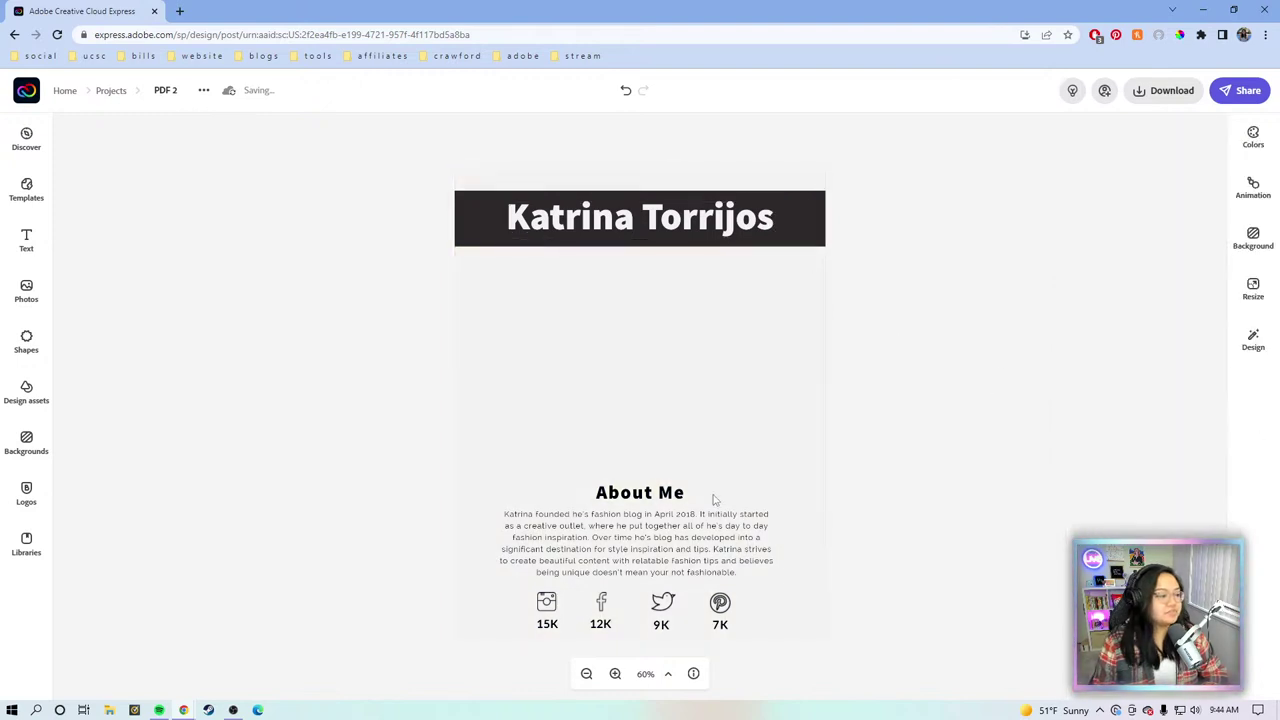
Step: Delete the row of social media icons and their follower counts below the About Me paragraph
{"action": "left_click", "coordinate": [797, 526]}
{"action": "left_click_drag", "start_coordinate": [870, 606], "coordinate": [451, 638]}
{"action": "key", "text": "Delete"}
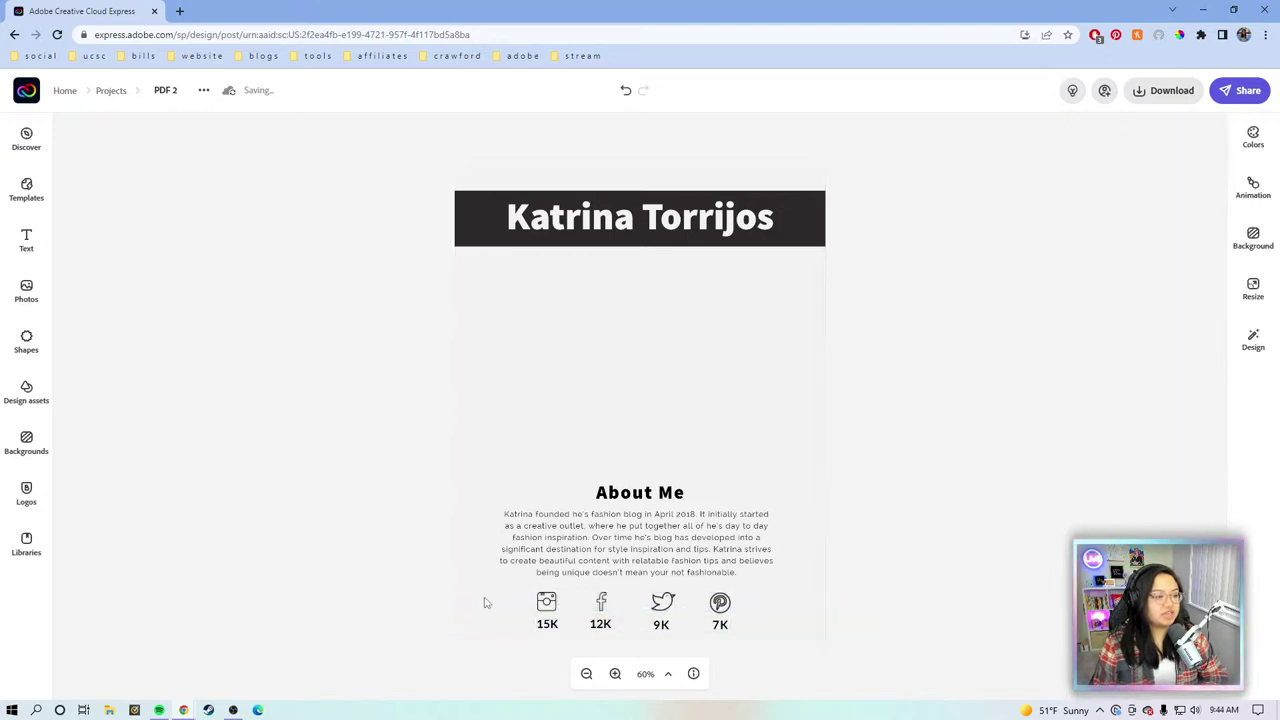
Step: Replace the name in the dark banner with the title "Services"
{"action": "left_click", "coordinate": [662, 492]}
{"action": "left_click", "coordinate": [663, 228]}
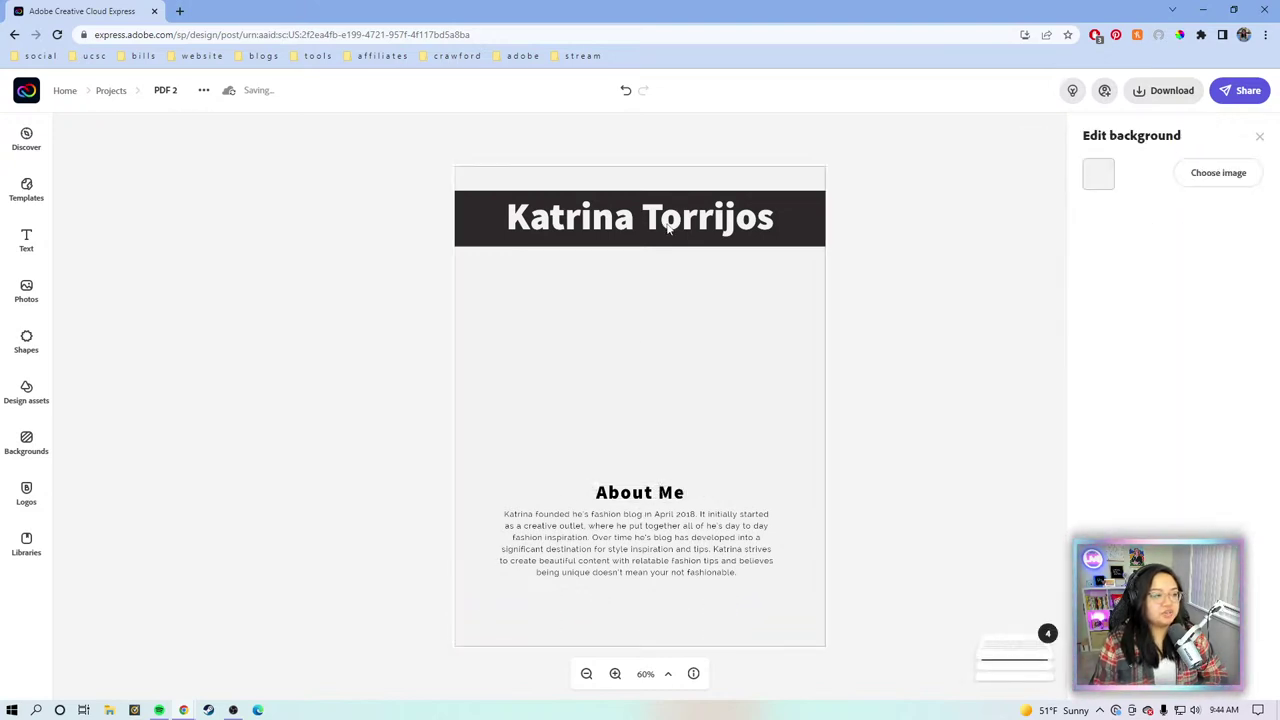
{"action": "left_click", "coordinate": [663, 228]}
{"action": "left_click", "coordinate": [1119, 191]}
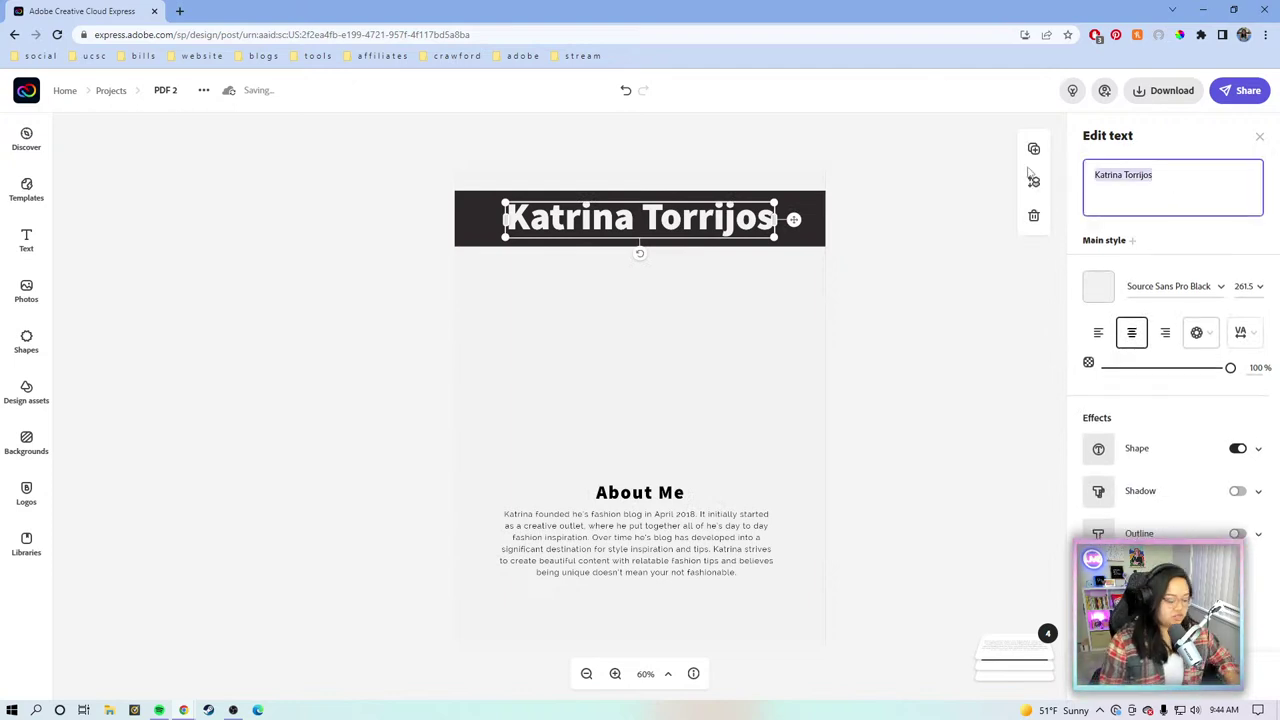
{"action": "type", "text": "SE"}
{"action": "key", "text": "BackSpace"}
{"action": "key", "text": "BackSpace"}
{"action": "type", "text": "Ser"}
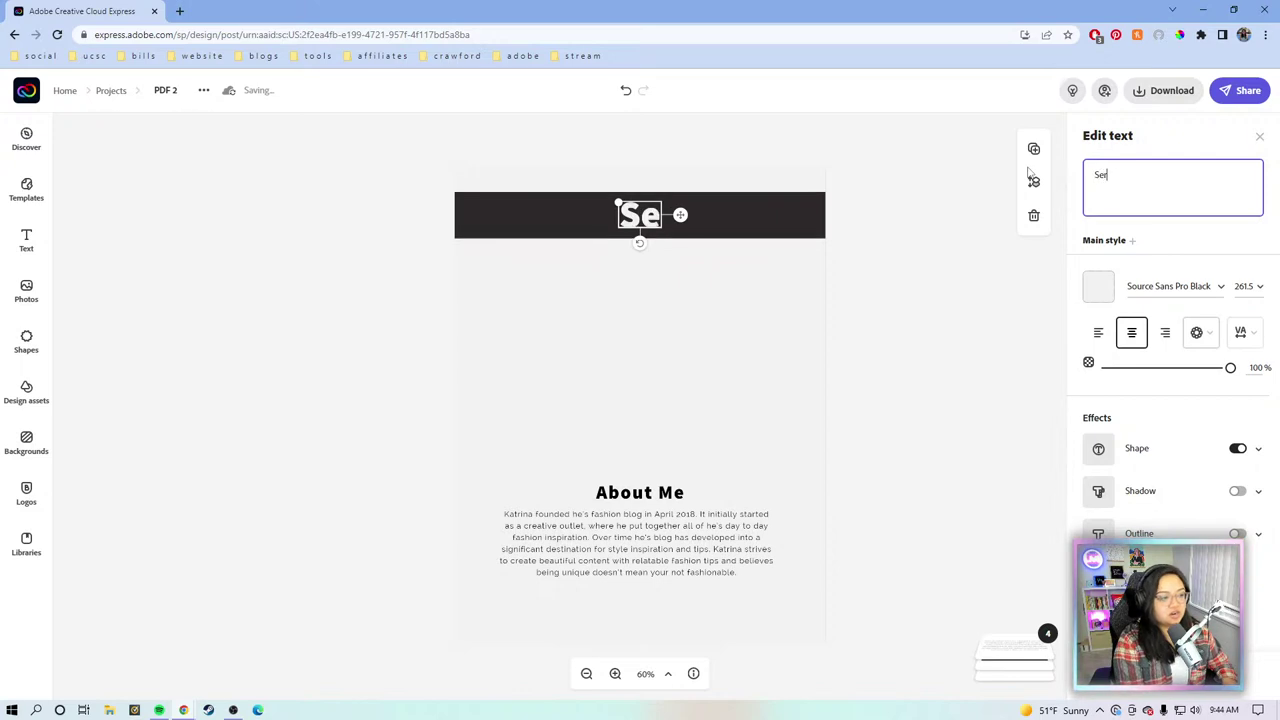
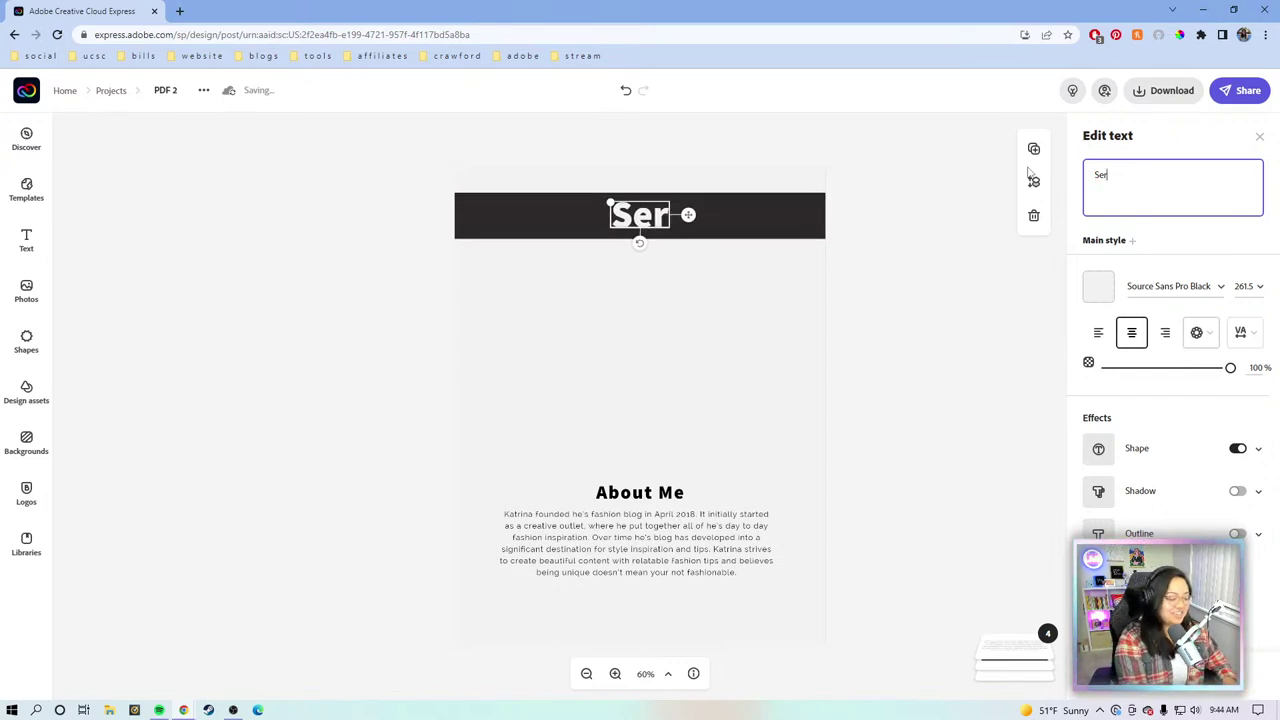
{"action": "type", "text": "vices"}
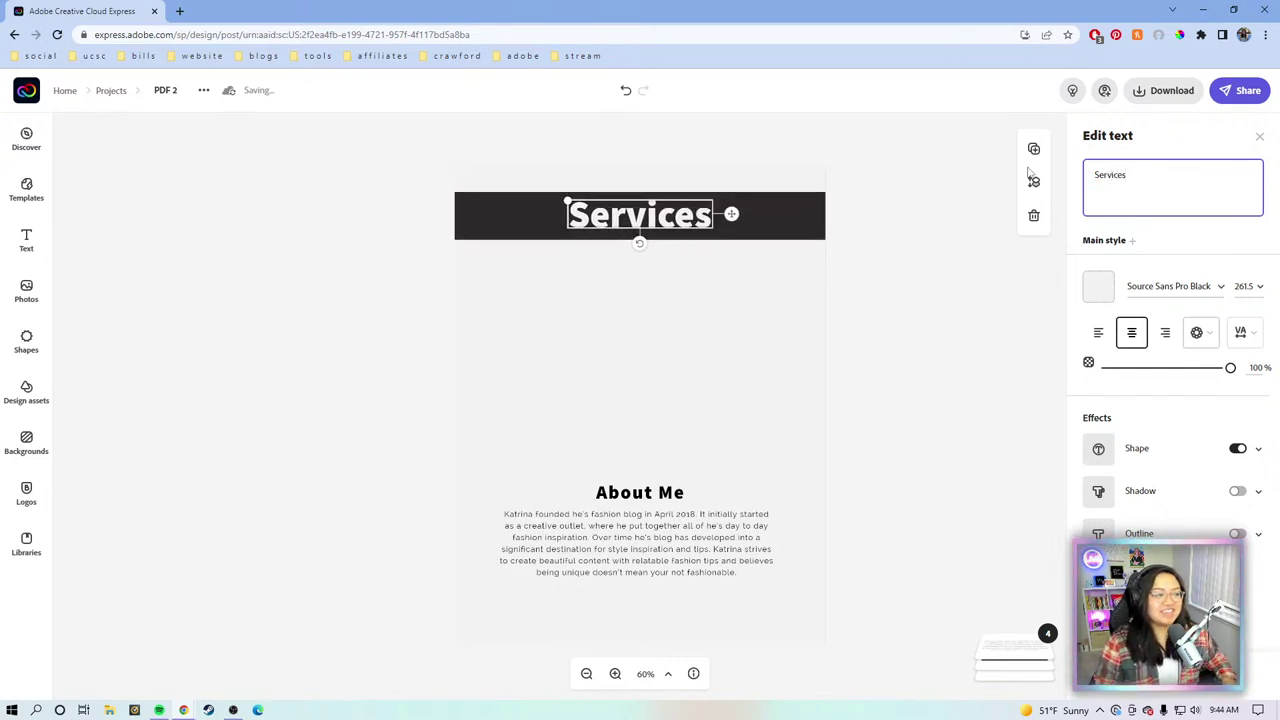
{"action": "left_click", "coordinate": [942, 342]}
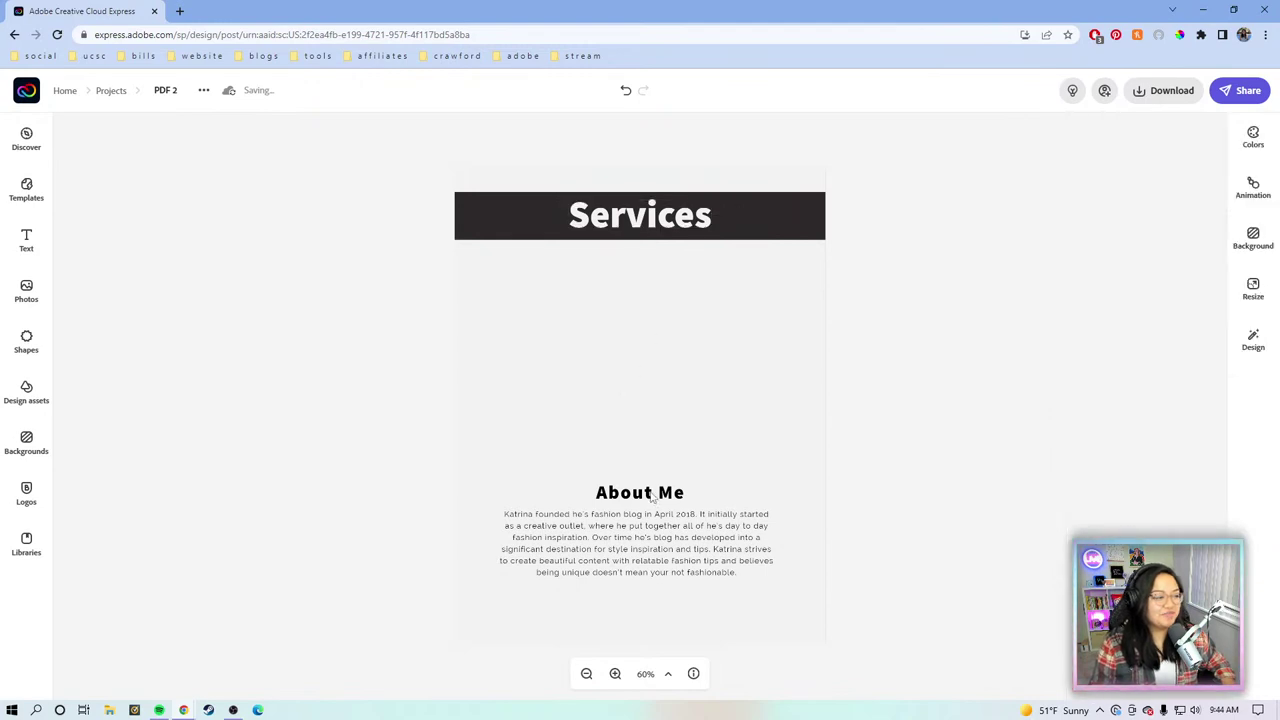
Step: Move the About Me heading up below the Services banner and shrink its text to size 118.2
{"action": "left_click_drag", "start_coordinate": [652, 497], "coordinate": [557, 301]}
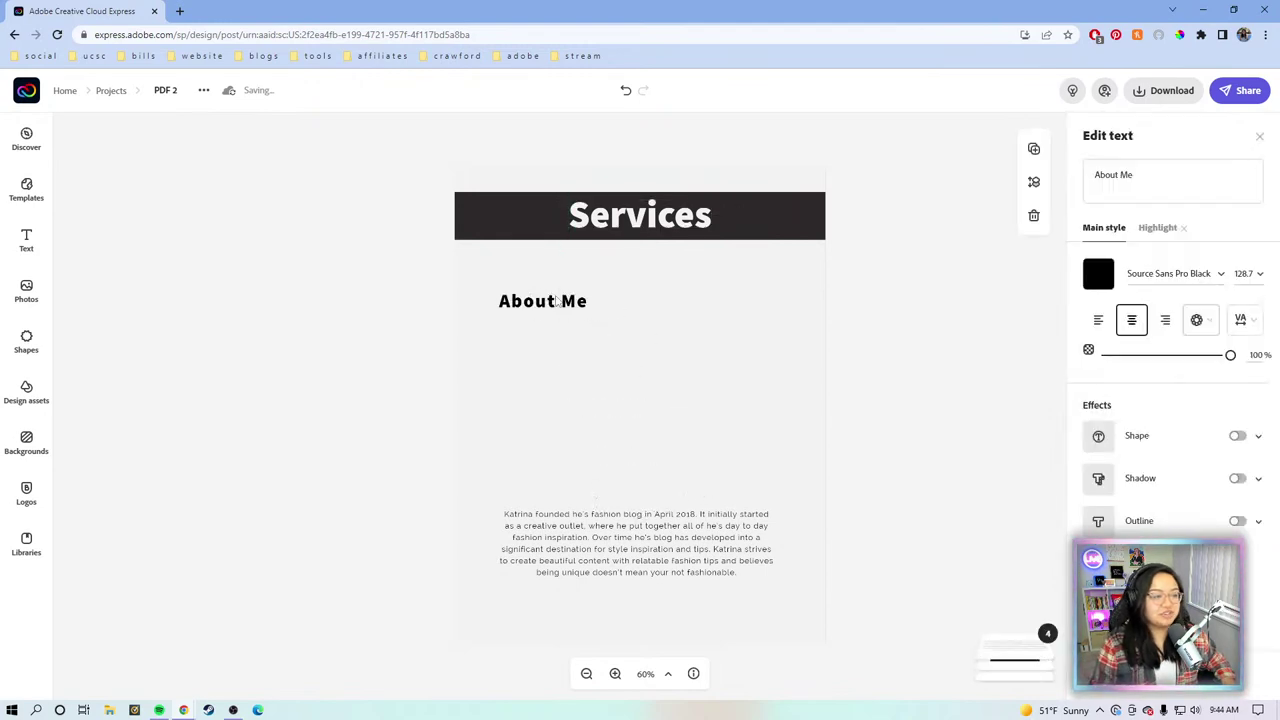
{"action": "left_click", "coordinate": [1148, 165]}
{"action": "key", "text": "ctrl+a"}
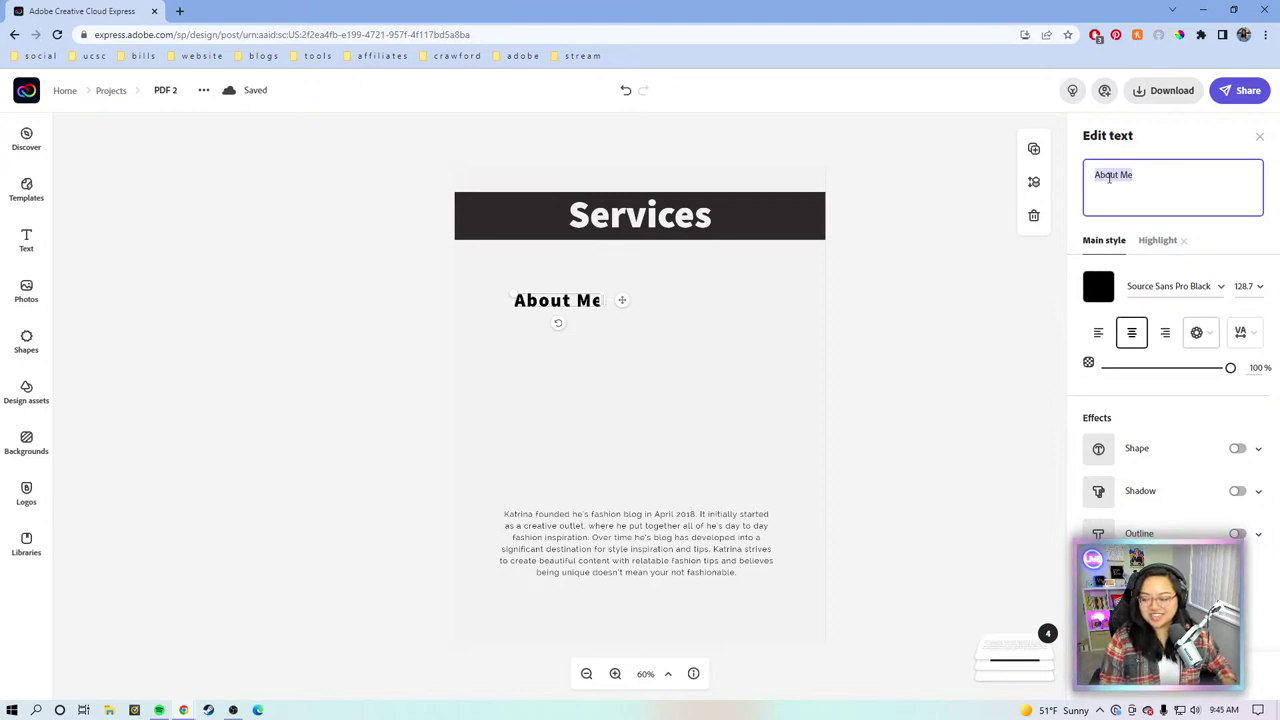
{"action": "left_click", "coordinate": [620, 300]}
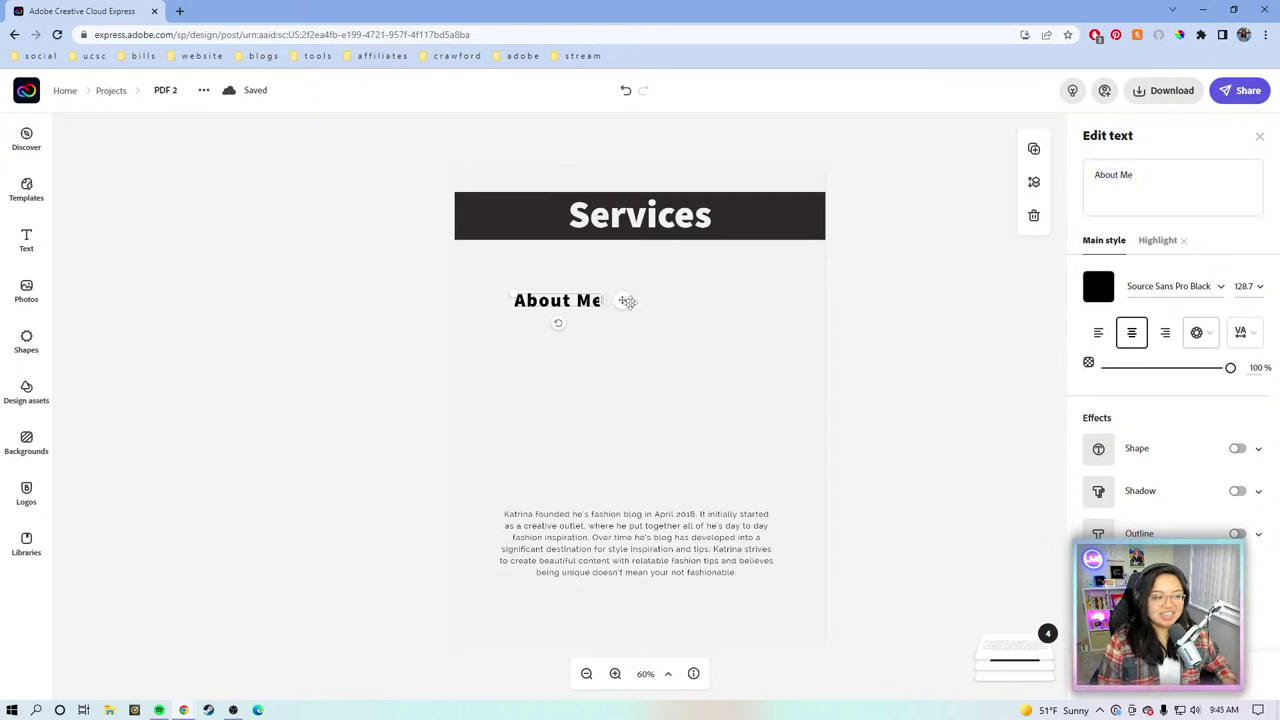
{"action": "mouse_move", "coordinate": [512, 291]}
{"action": "left_mouse_down"}
{"action": "mouse_move", "coordinate": [491, 289]}
{"action": "mouse_move", "coordinate": [508, 306]}
{"action": "mouse_move", "coordinate": [531, 297]}
{"action": "mouse_move", "coordinate": [520, 292]}
{"action": "left_mouse_up"}
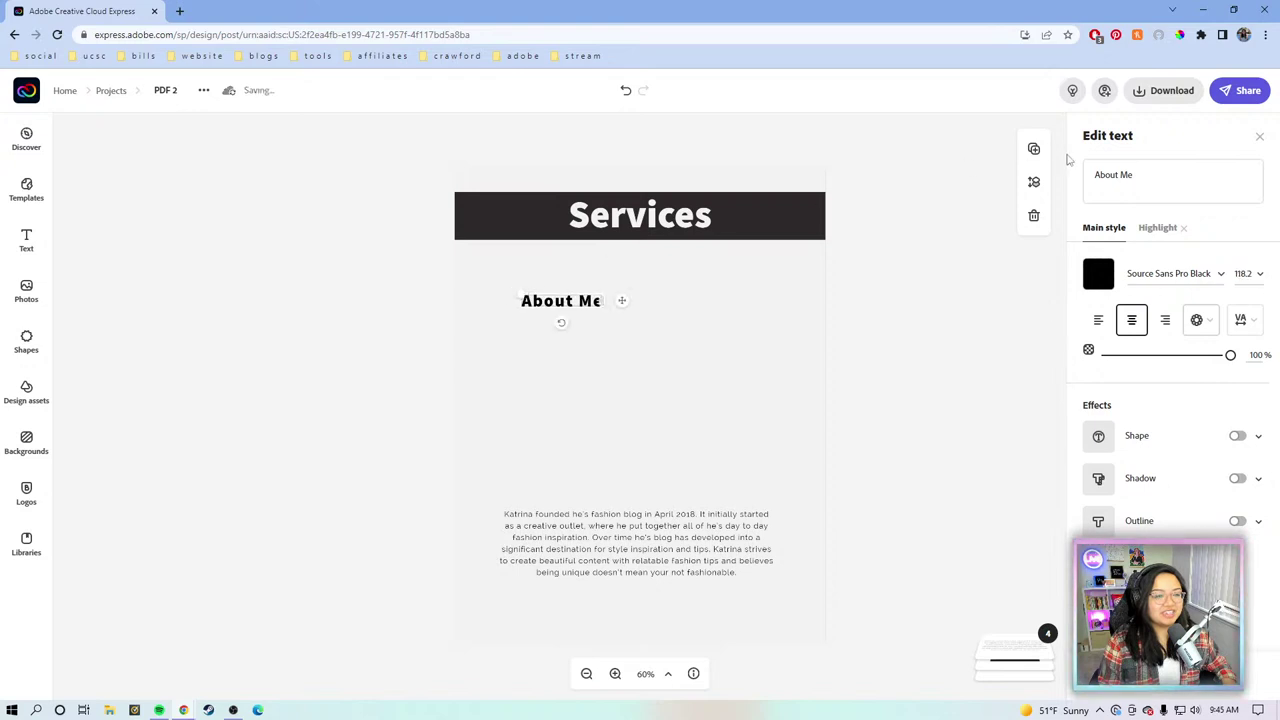
Step: Replace the About Me heading text with "Content Creation"
{"action": "left_click", "coordinate": [1156, 175]}
{"action": "left_click_drag", "start_coordinate": [1156, 175], "coordinate": [1054, 150]}
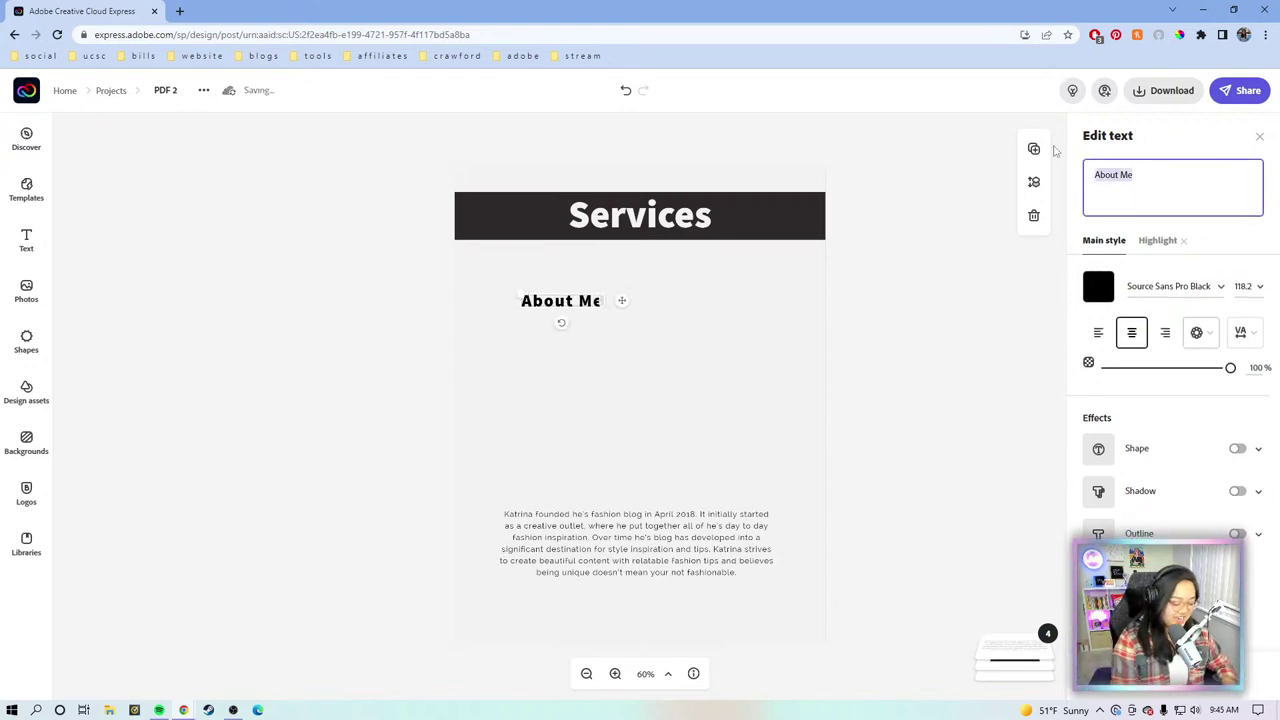
{"action": "type", "text": "C"}
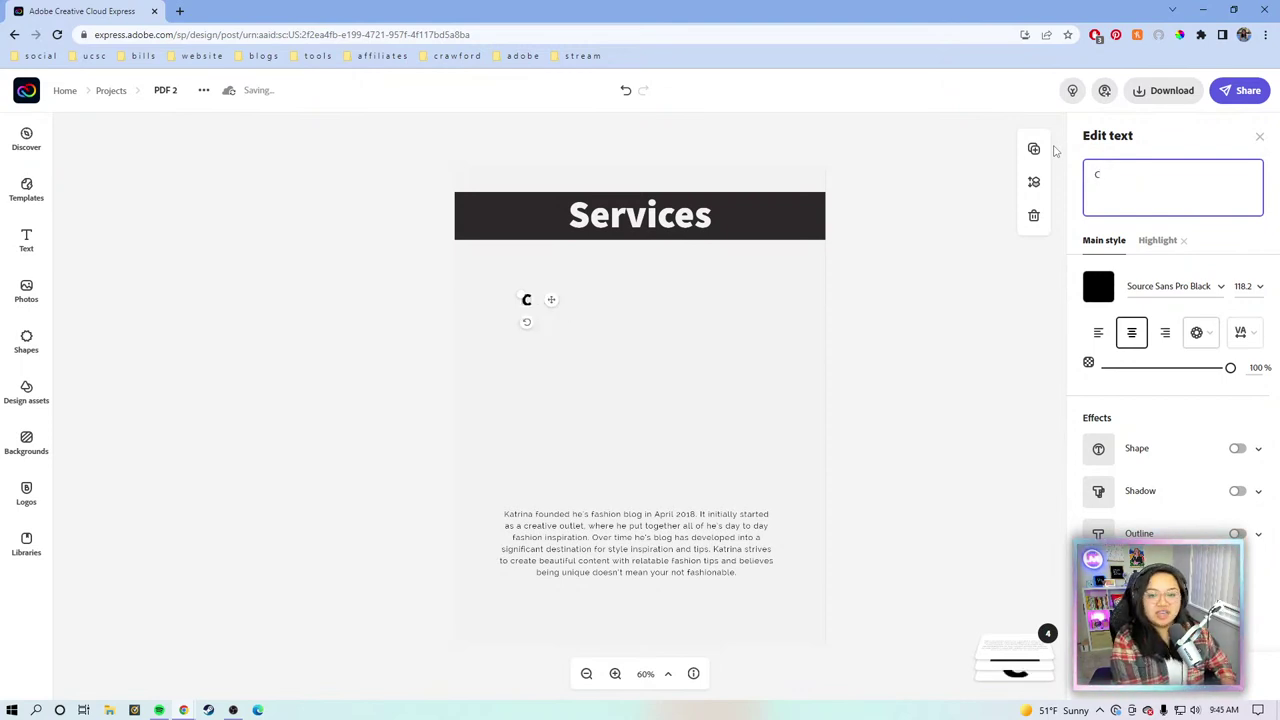
{"action": "type", "text": "ontent"}
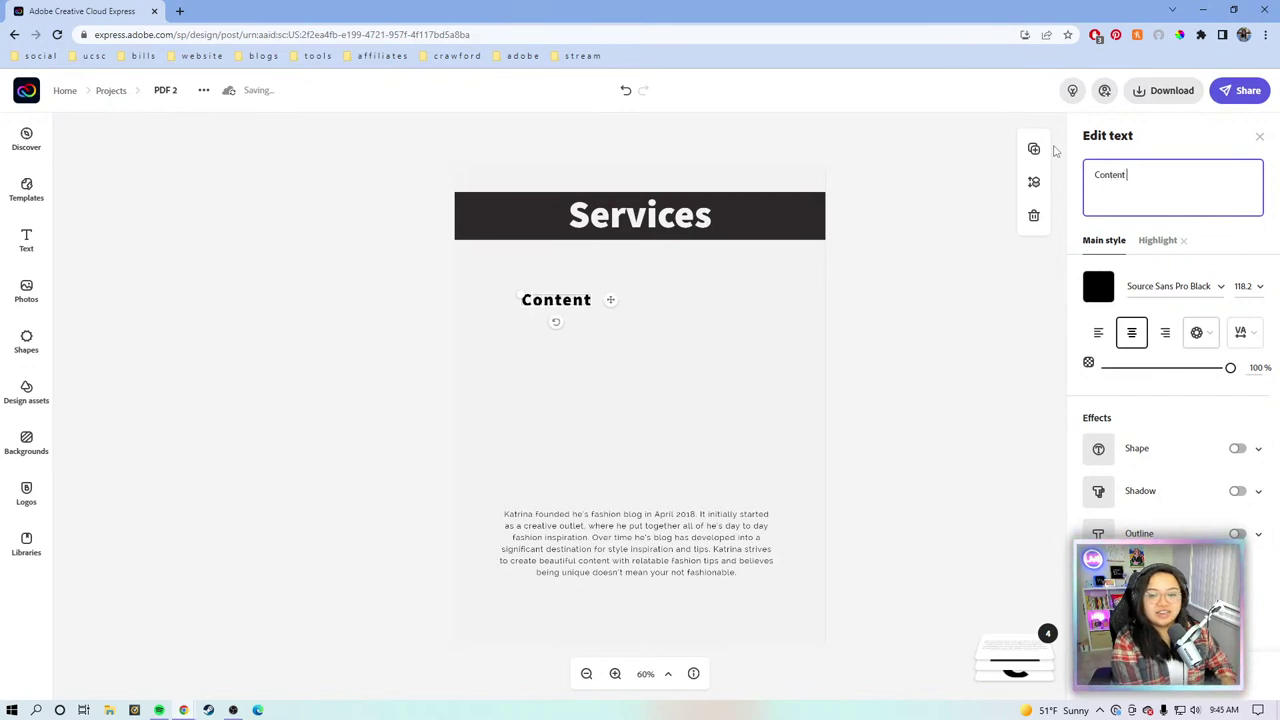
{"action": "type", "text": " Creation"}
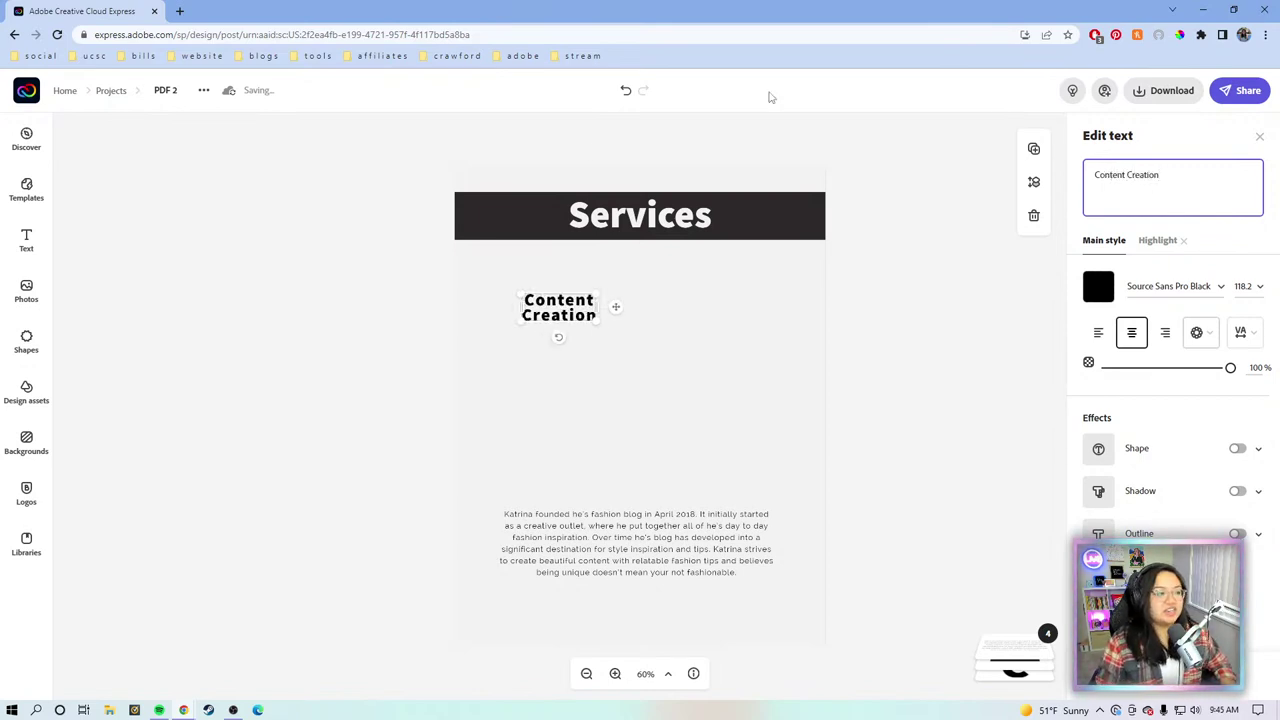
Step: Widen the Content Creation heading to fit one line, shrink it to size 98.2 and place it below the banner's left part
{"action": "left_click_drag", "start_coordinate": [592, 300], "coordinate": [655, 304]}
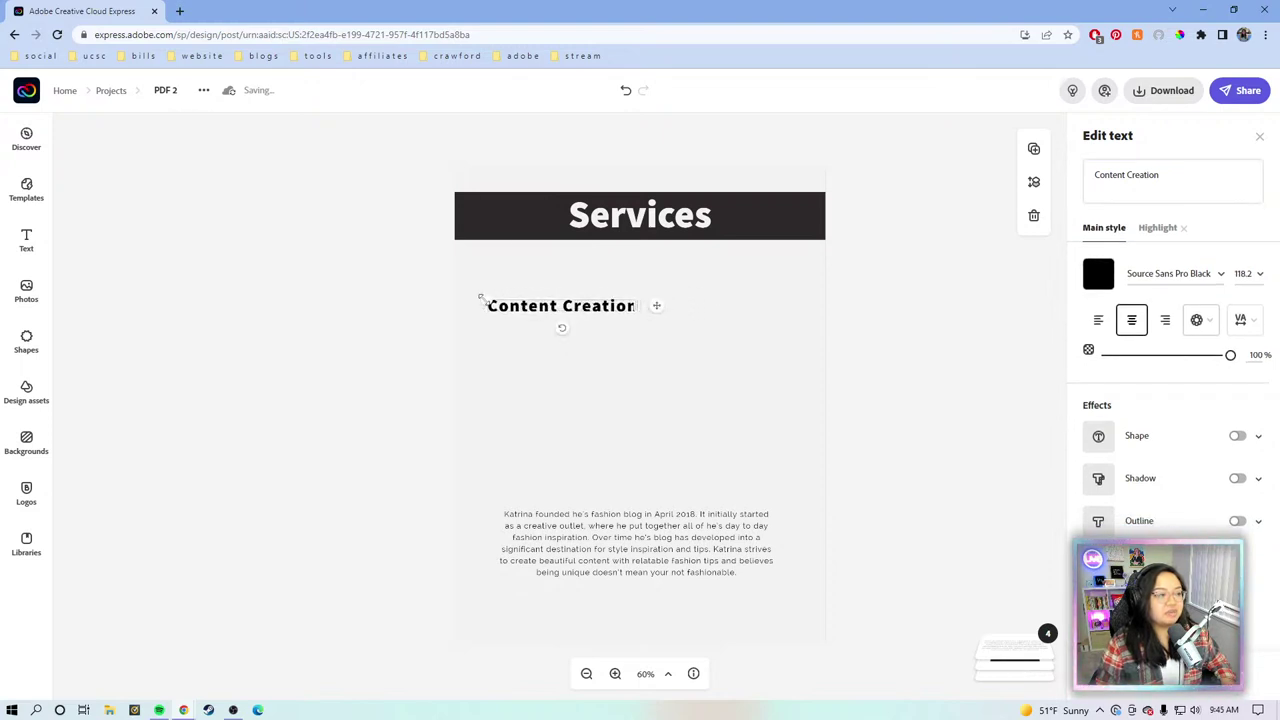
{"action": "left_click_drag", "start_coordinate": [478, 296], "coordinate": [510, 303]}
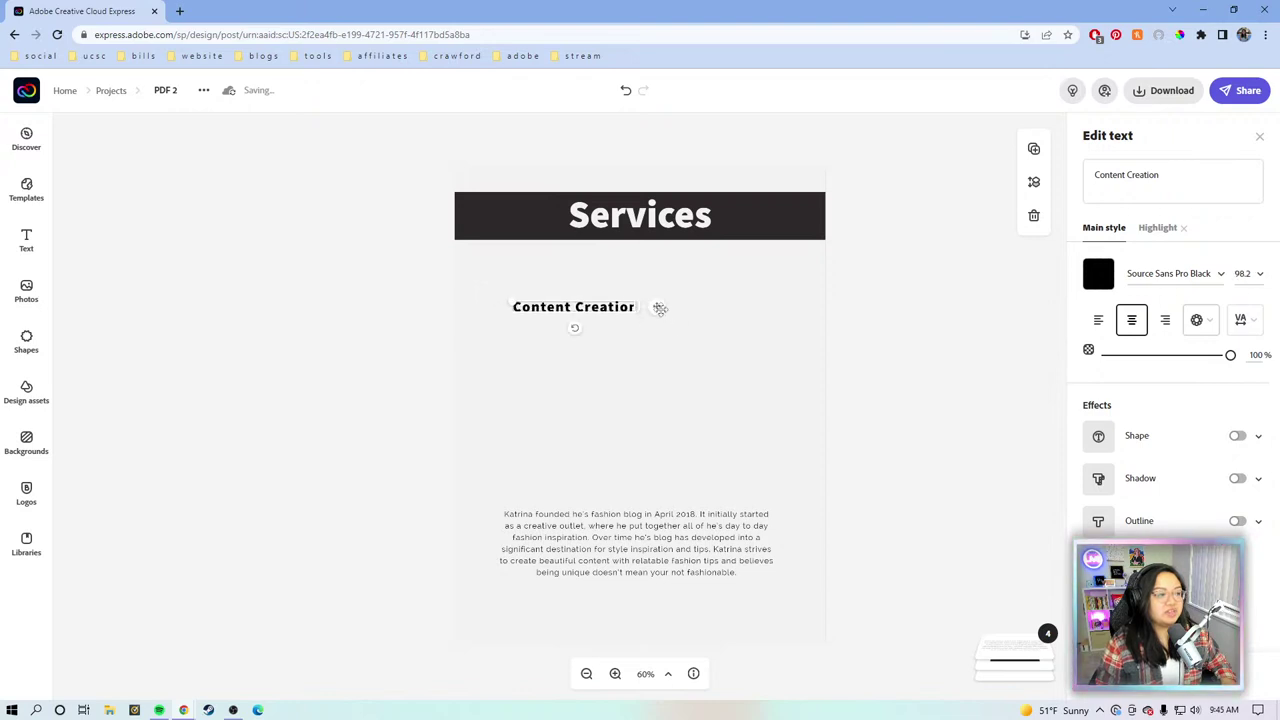
{"action": "left_click_drag", "start_coordinate": [656, 311], "coordinate": [643, 298]}
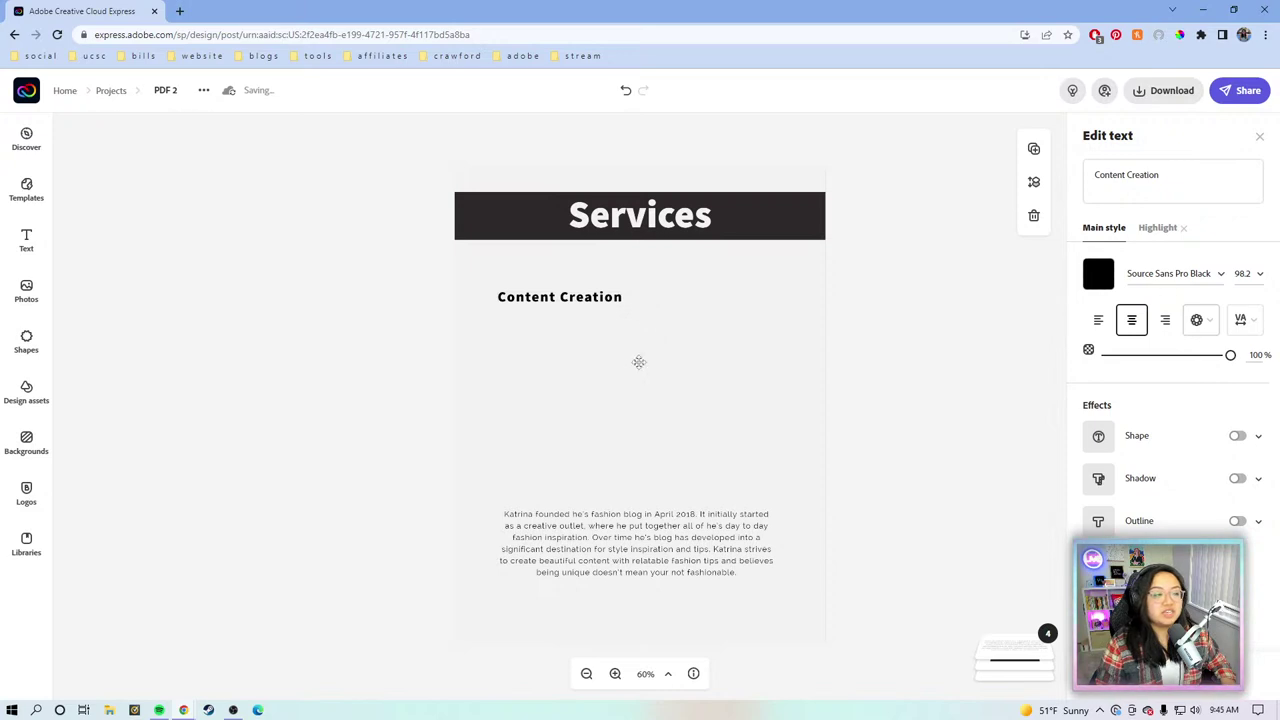
Step: Left-align the biography paragraph, narrow its text box and place it directly under the Content Creation heading
{"action": "left_click", "coordinate": [708, 543]}
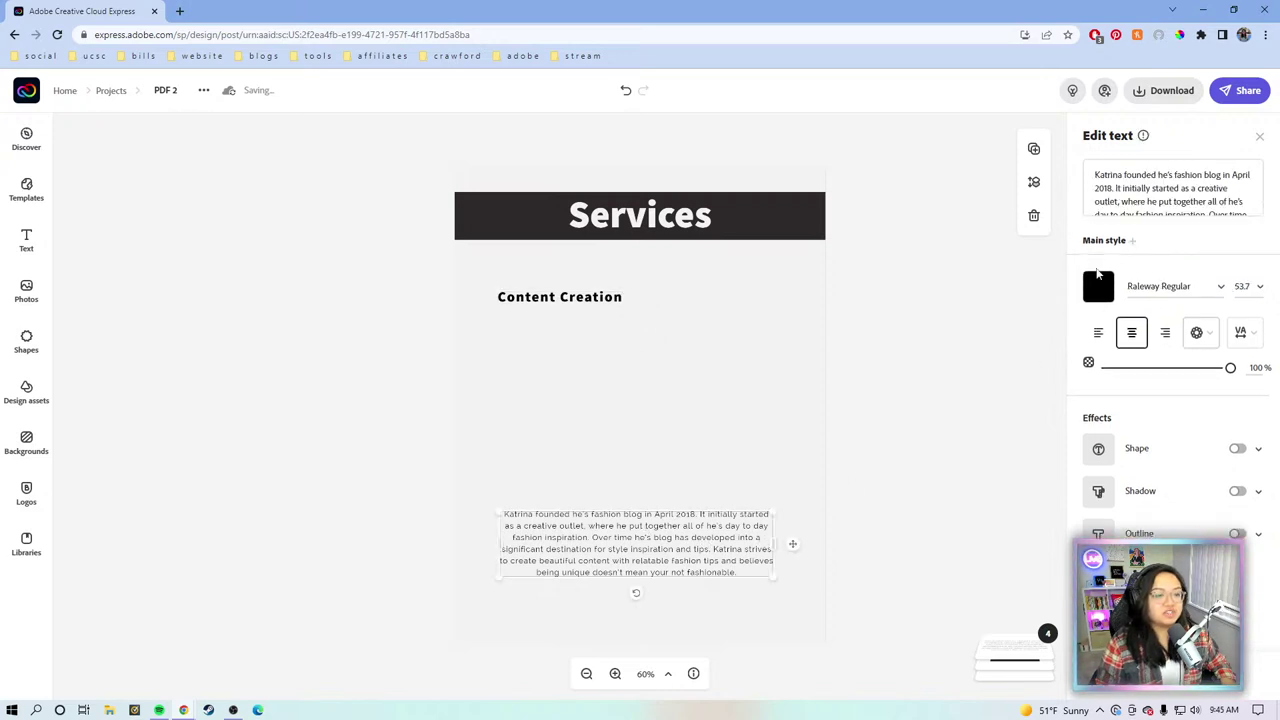
{"action": "left_click", "coordinate": [1099, 333]}
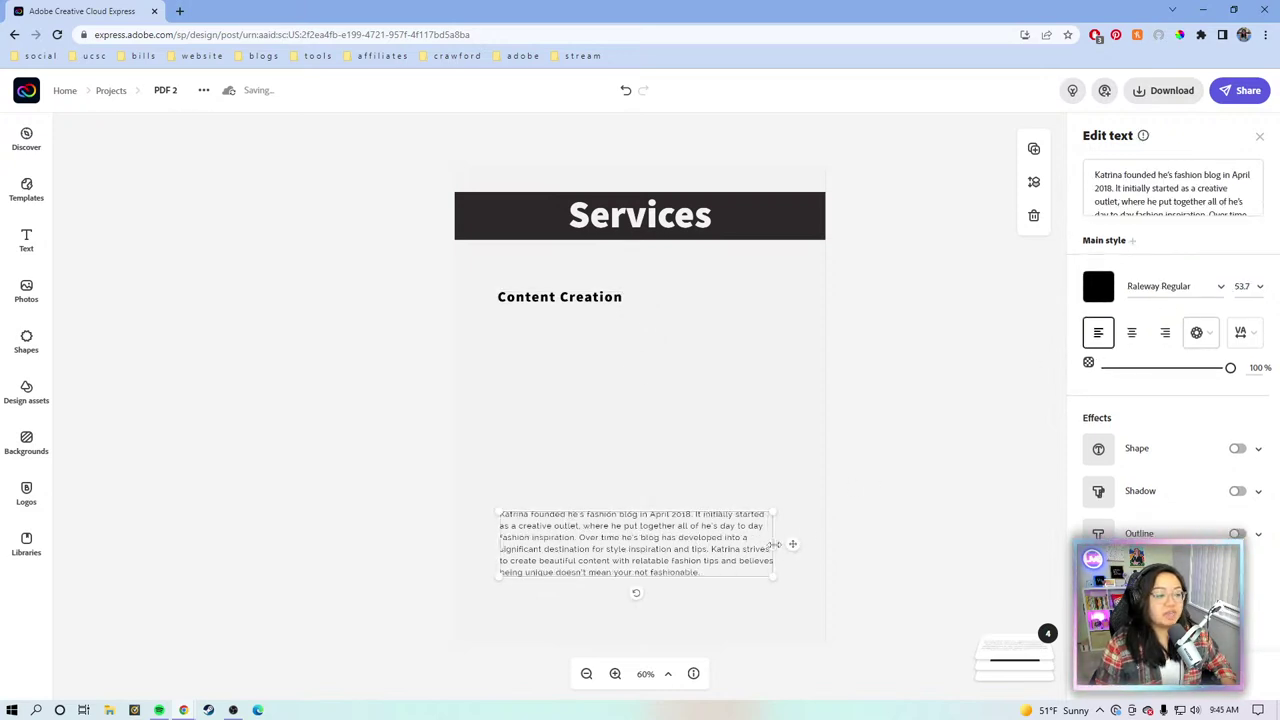
{"action": "left_click_drag", "start_coordinate": [776, 544], "coordinate": [704, 365]}
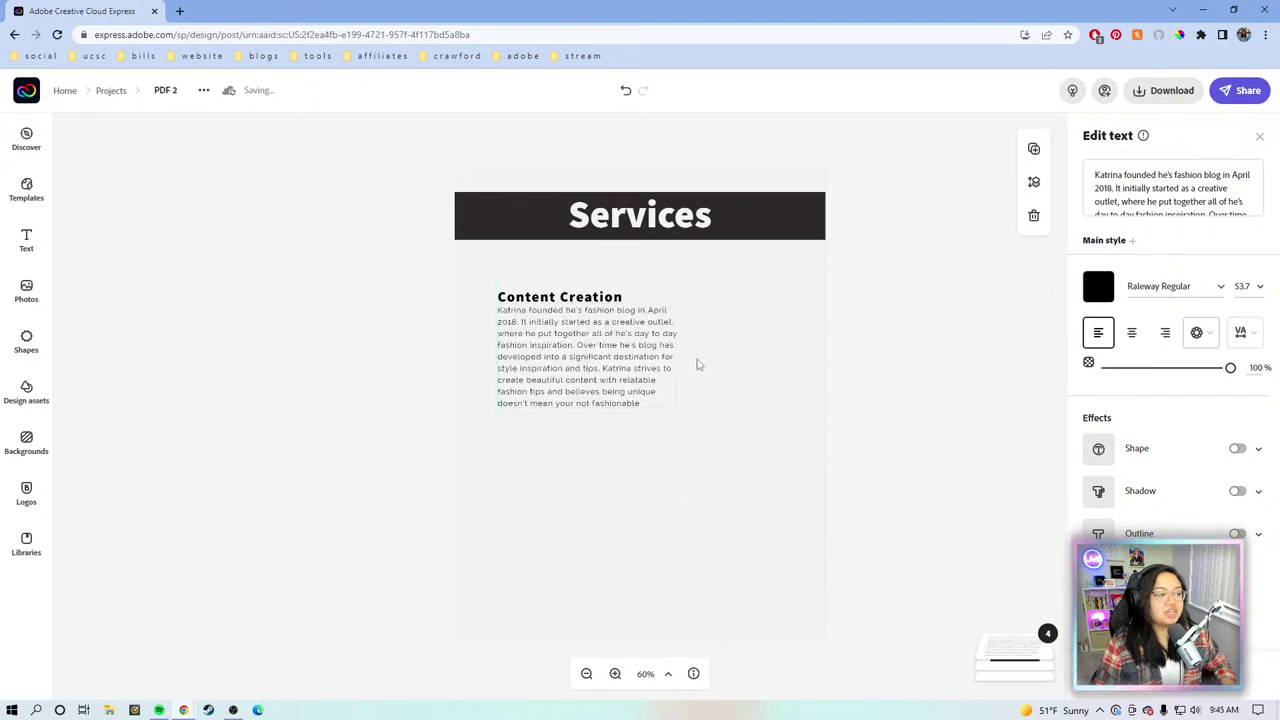
Step: Replace the biography text with a dashed list starting with "- YouTube videos" and "- Tiktoks/Reels"
{"action": "left_click", "coordinate": [1170, 187]}
{"action": "key", "text": "ctrl+a"}
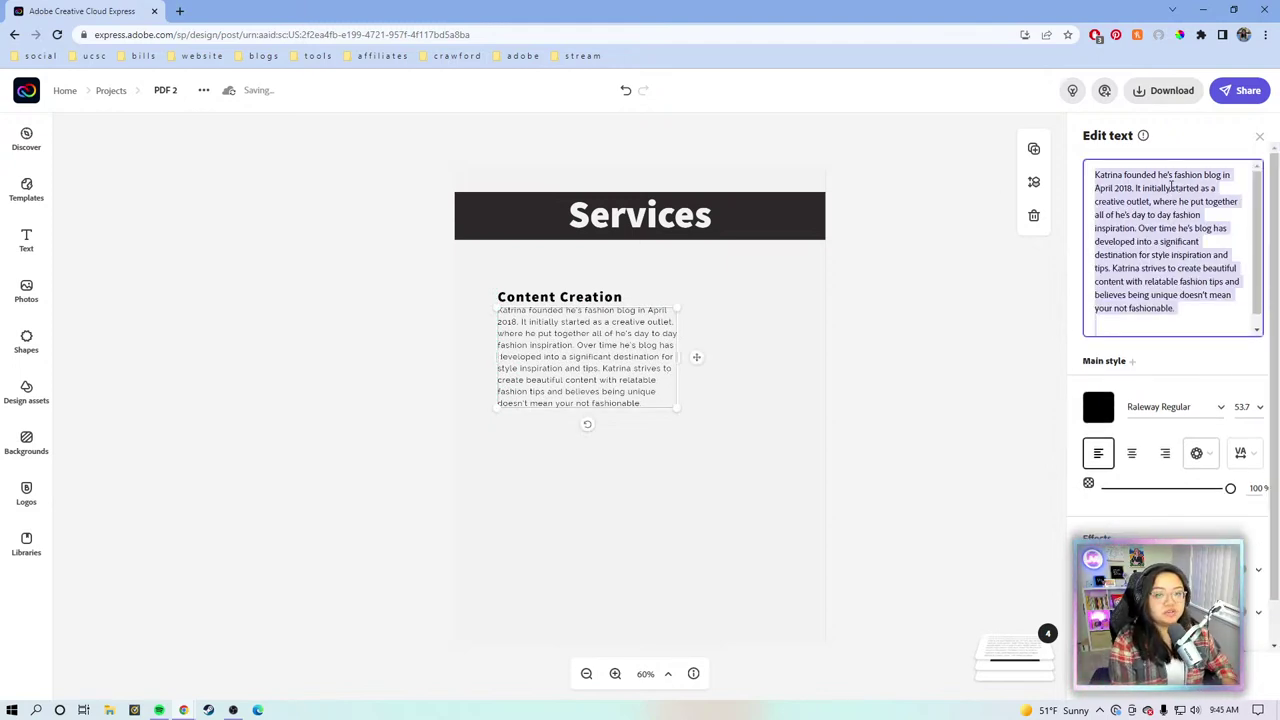
{"action": "key", "text": "BackSpace"}
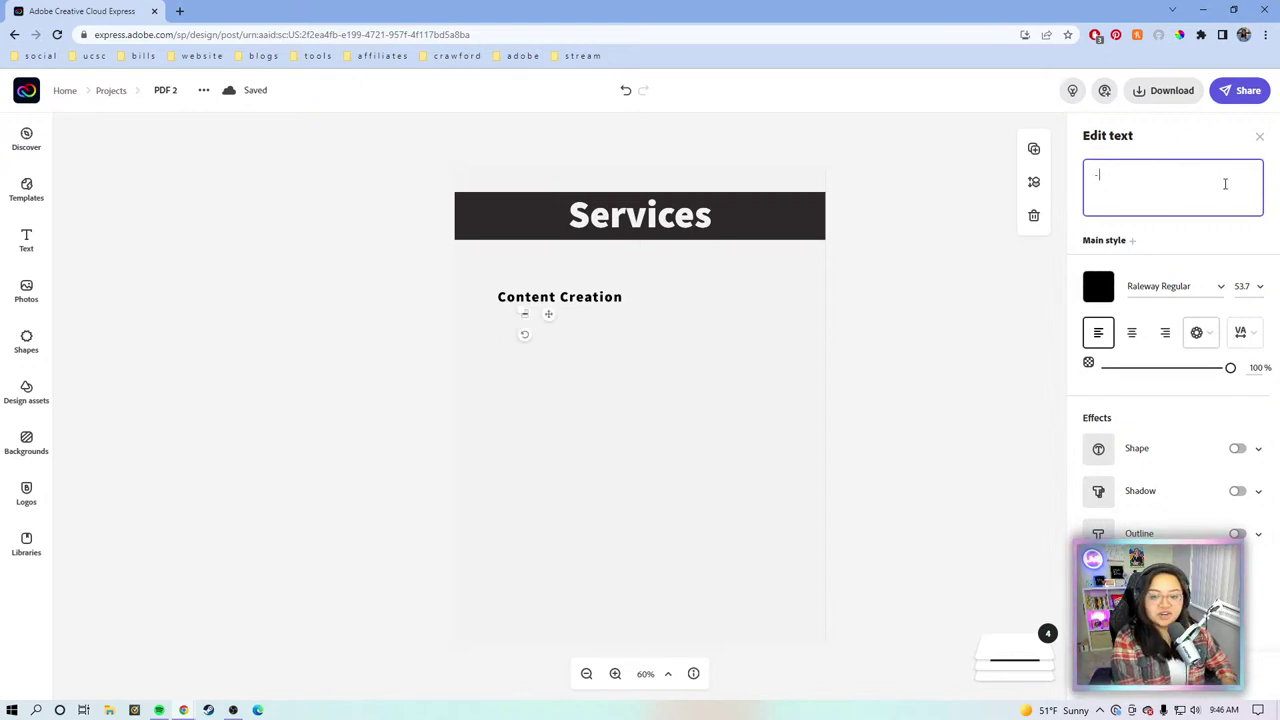
{"action": "type", "text": "You"}
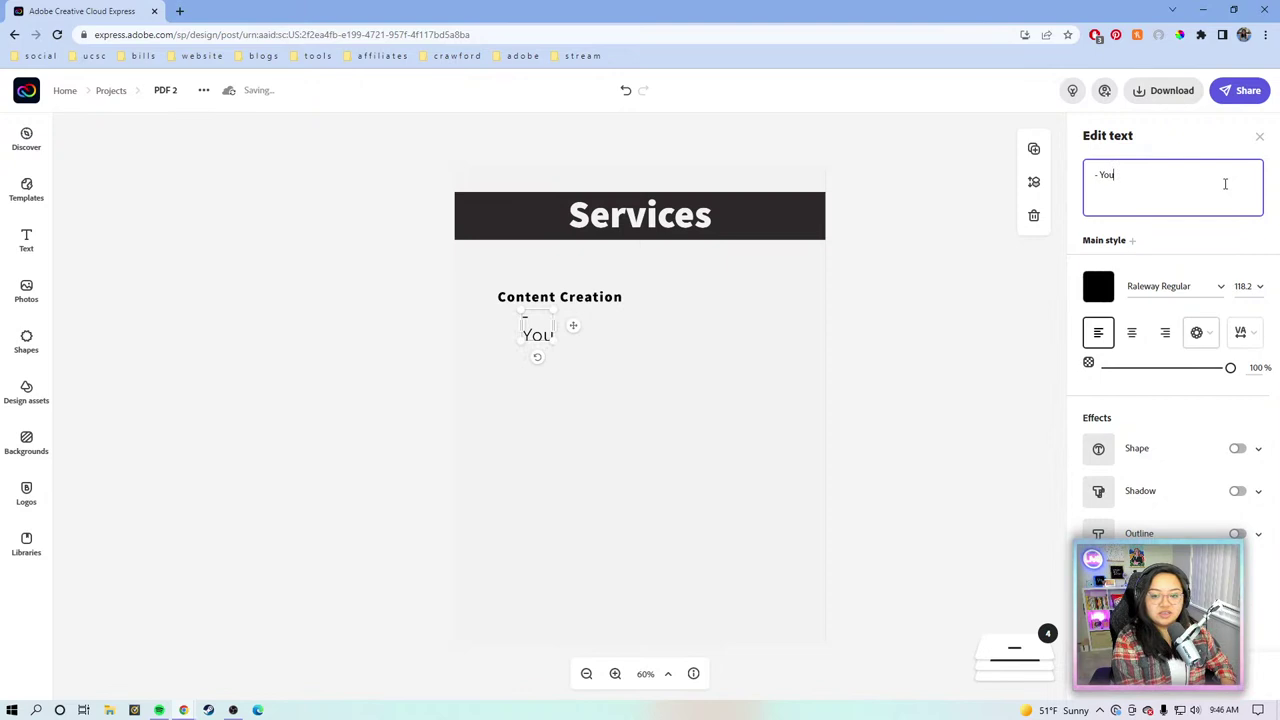
{"action": "type", "text": "tu"}
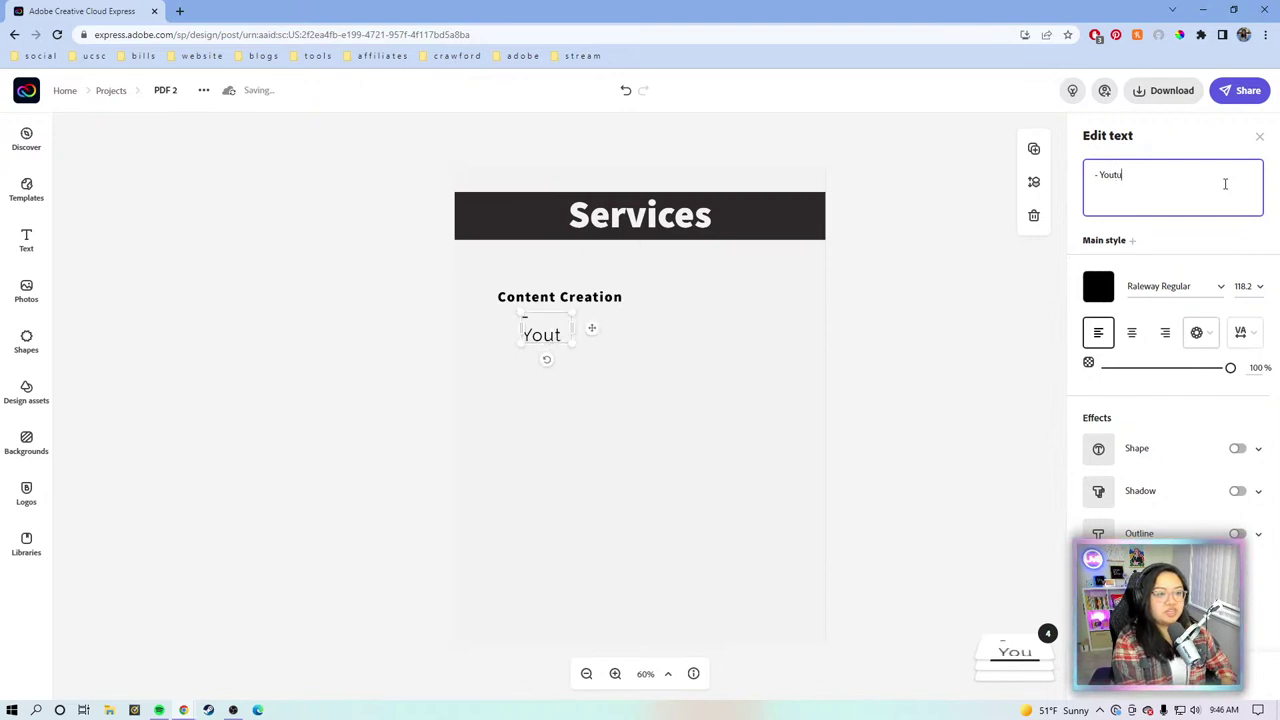
{"action": "type", "text": "be videos"}
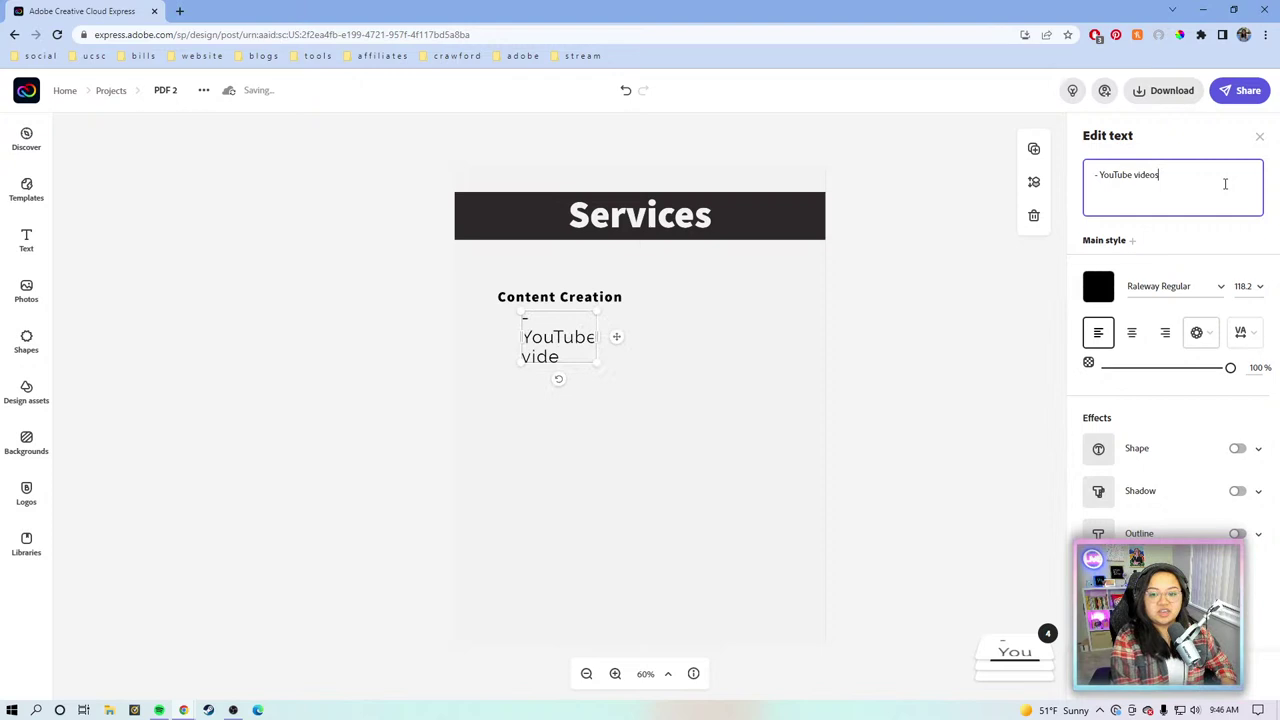
{"action": "key", "text": "Return"}
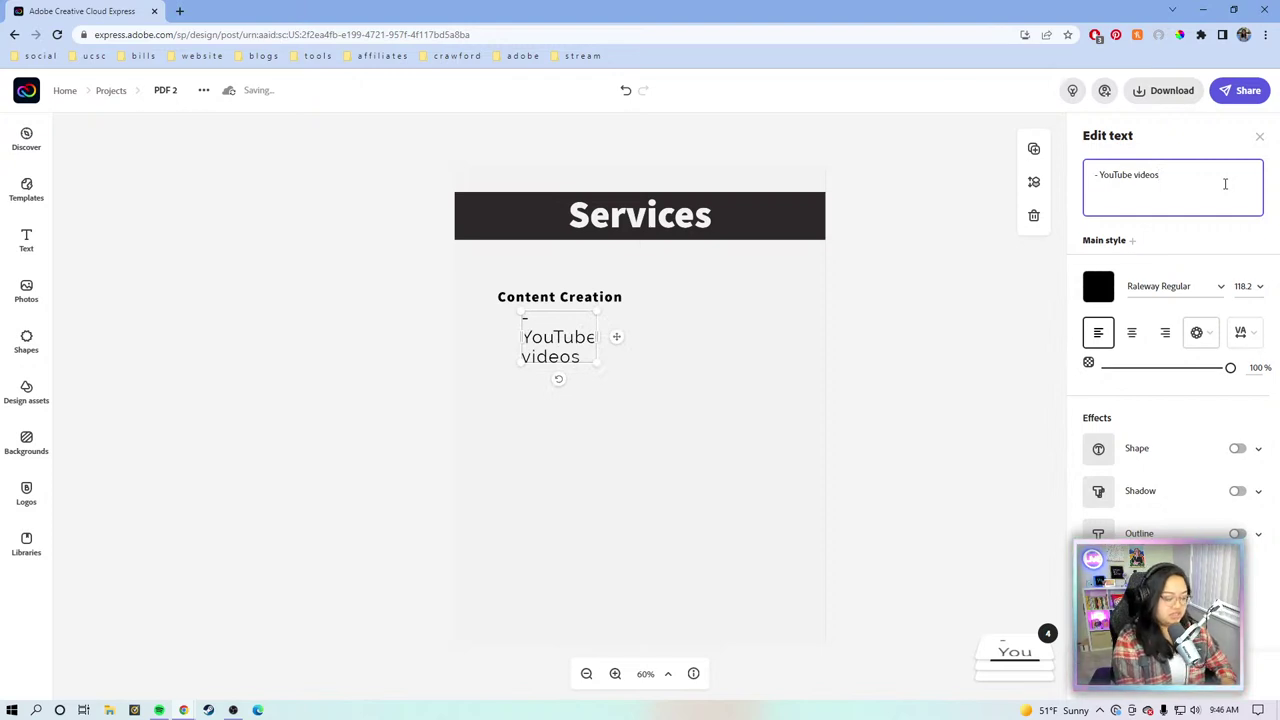
{"action": "type", "text": "-"}
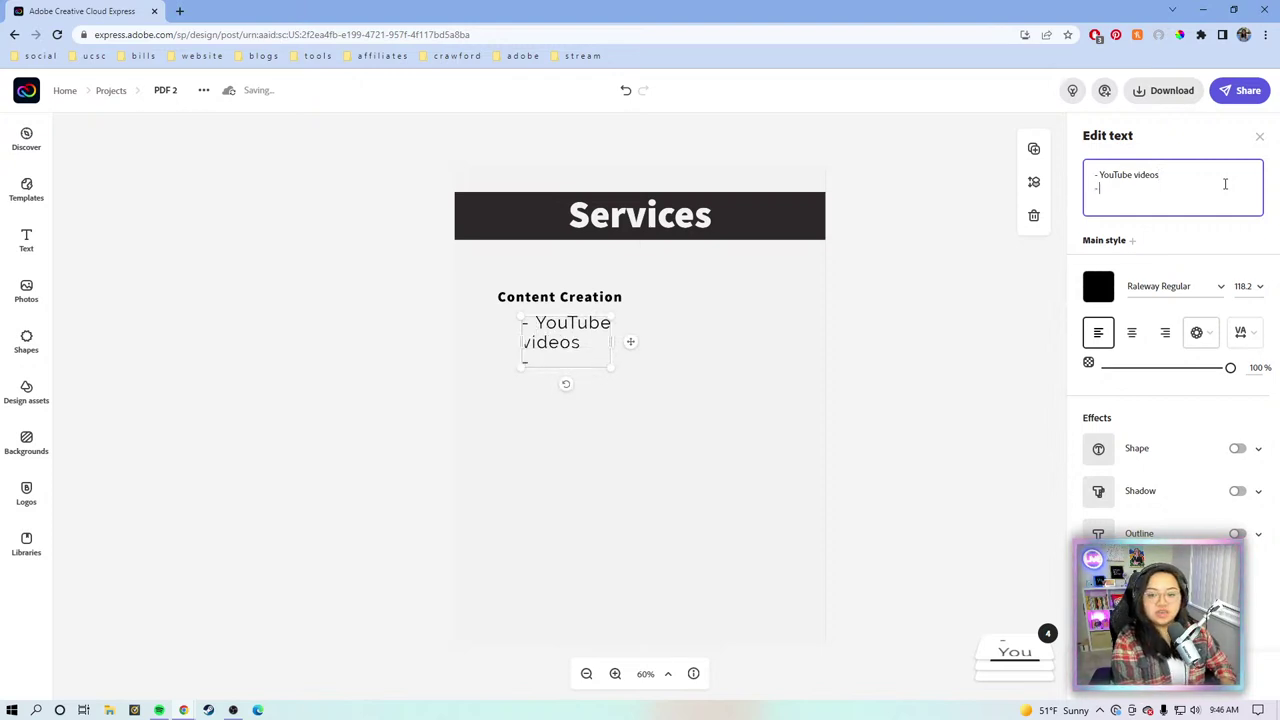
{"action": "type", "text": " Tiktoks/"}
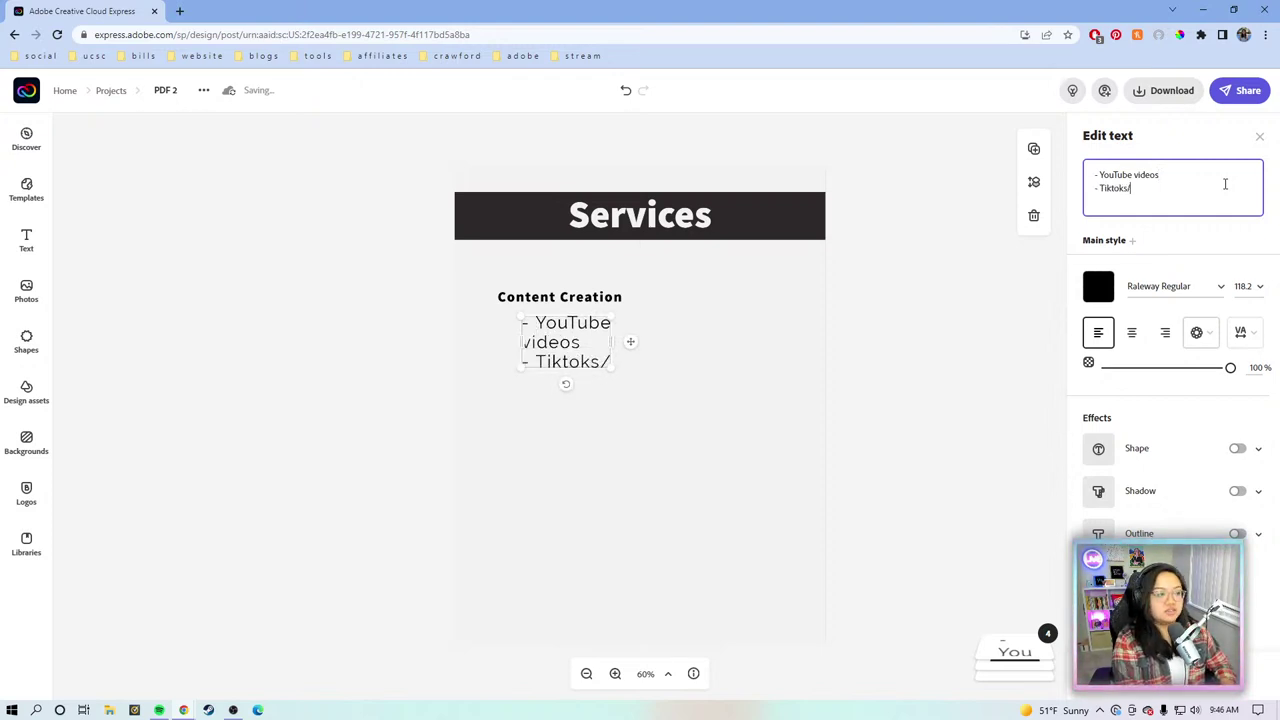
{"action": "type", "text": "Reels"}
{"action": "key", "text": "Return"}
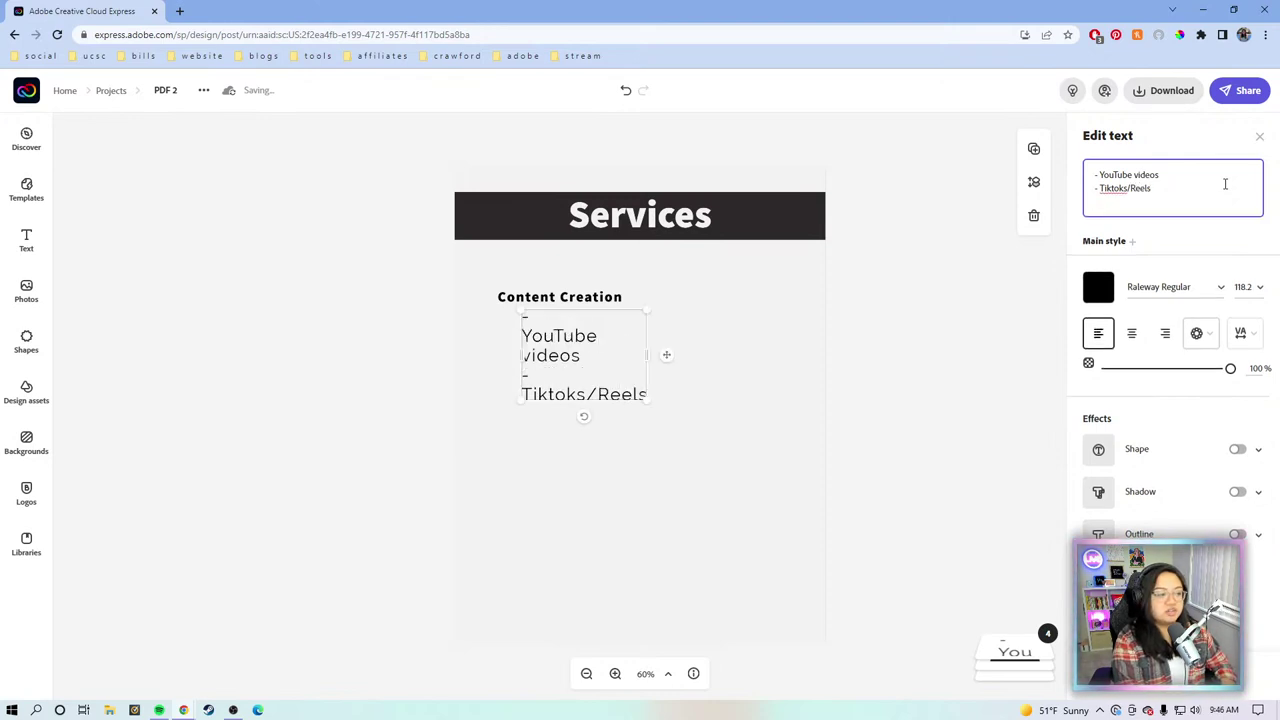
Step: Add "- Instagram posts", "- Blog posts" and "- IG stories" to the end of the list
{"action": "type", "text": "- Instagram"}
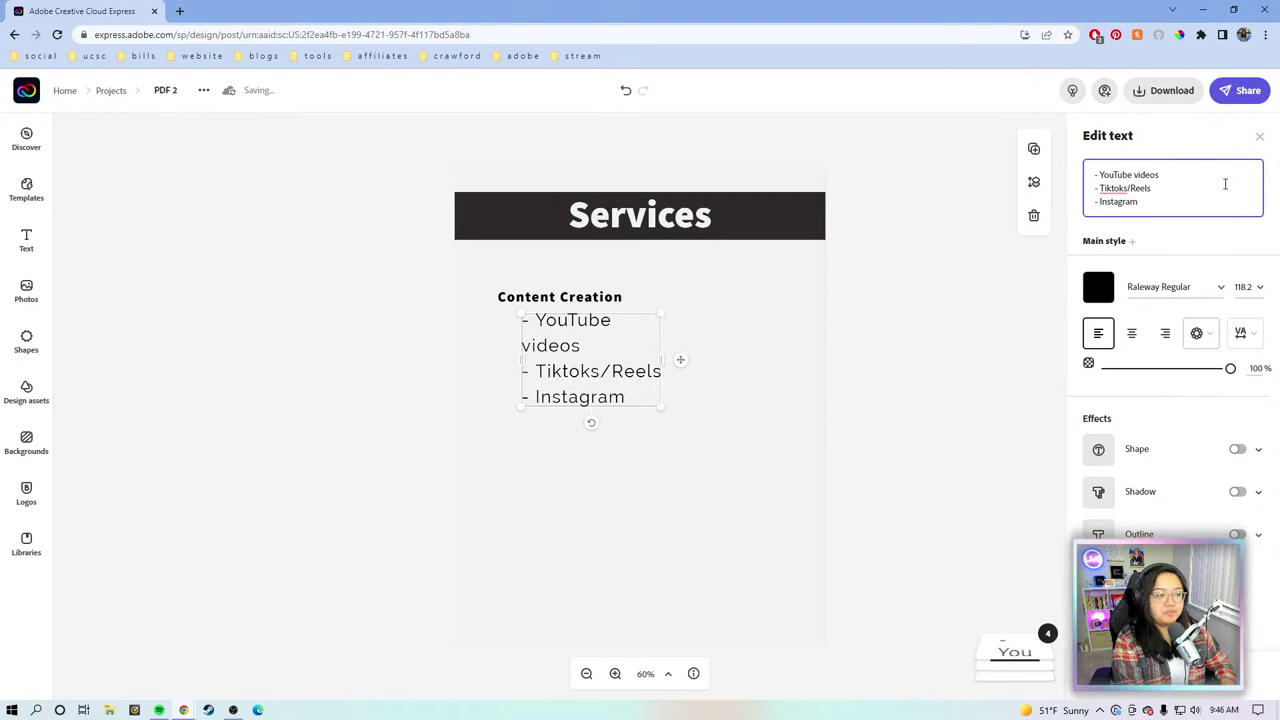
{"action": "type", "text": " posts"}
{"action": "key", "text": "Return"}
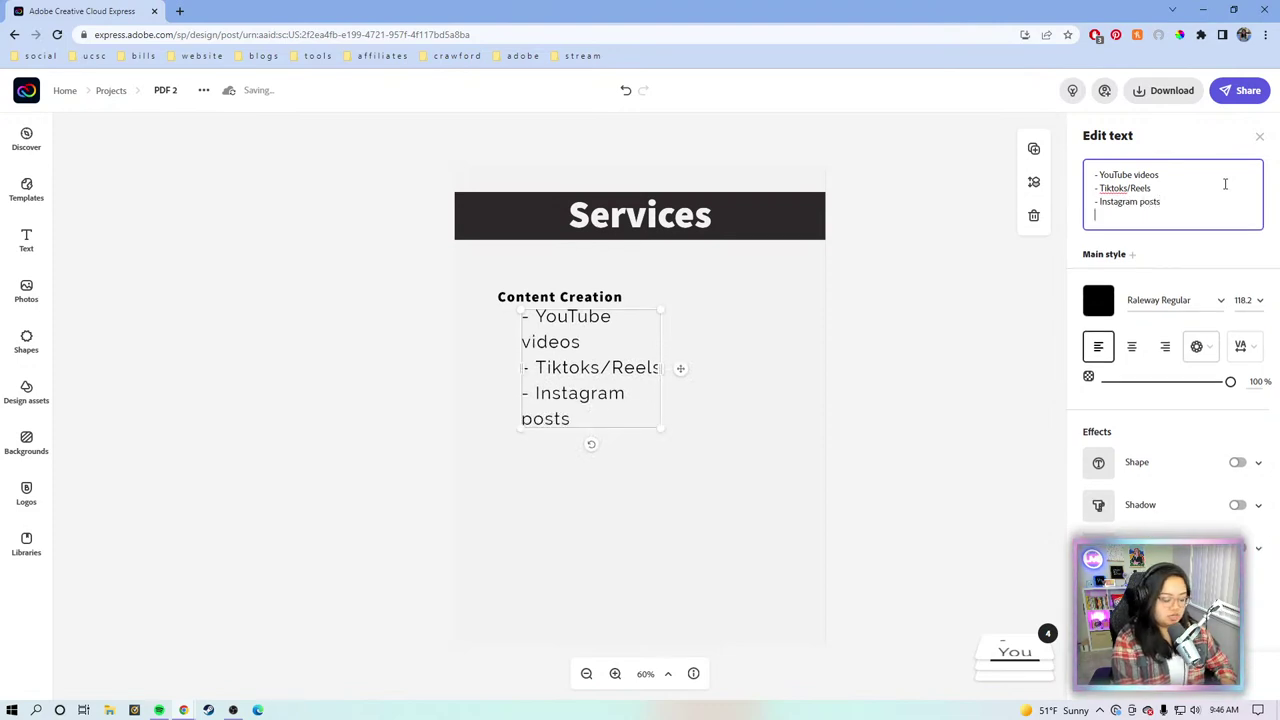
{"action": "type", "text": "- Blog posts"}
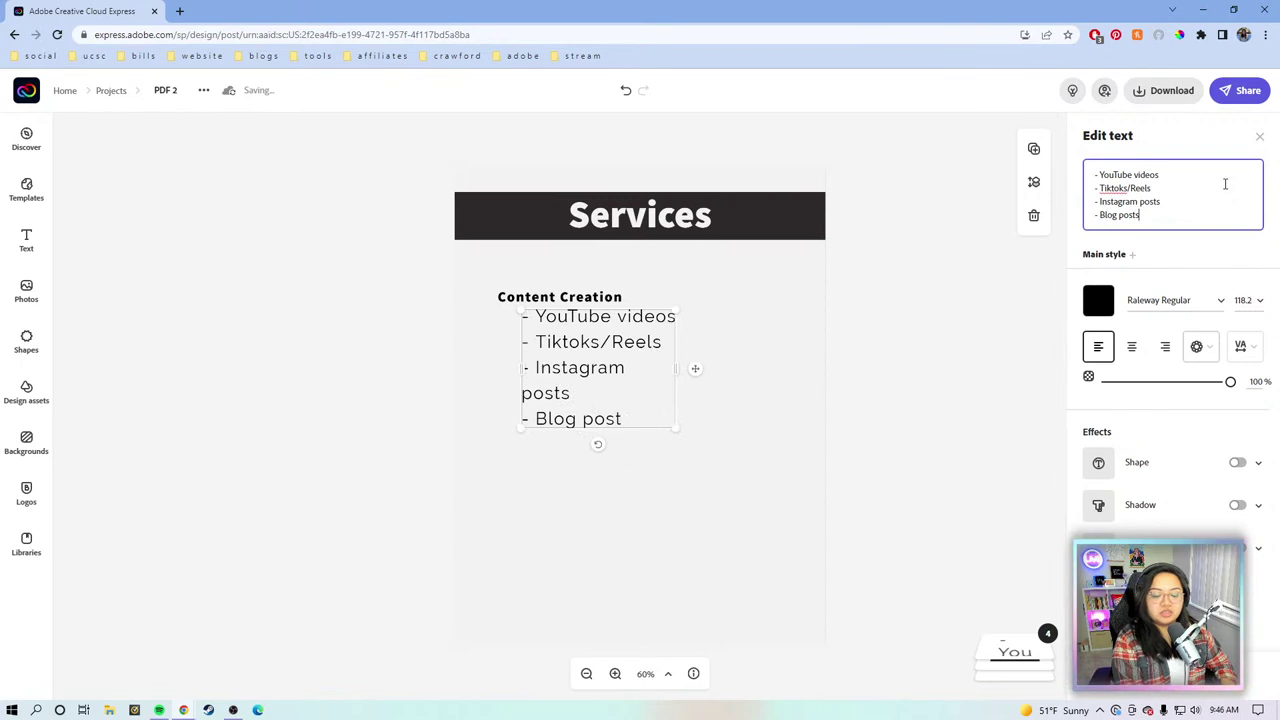
{"action": "key", "text": "Return"}
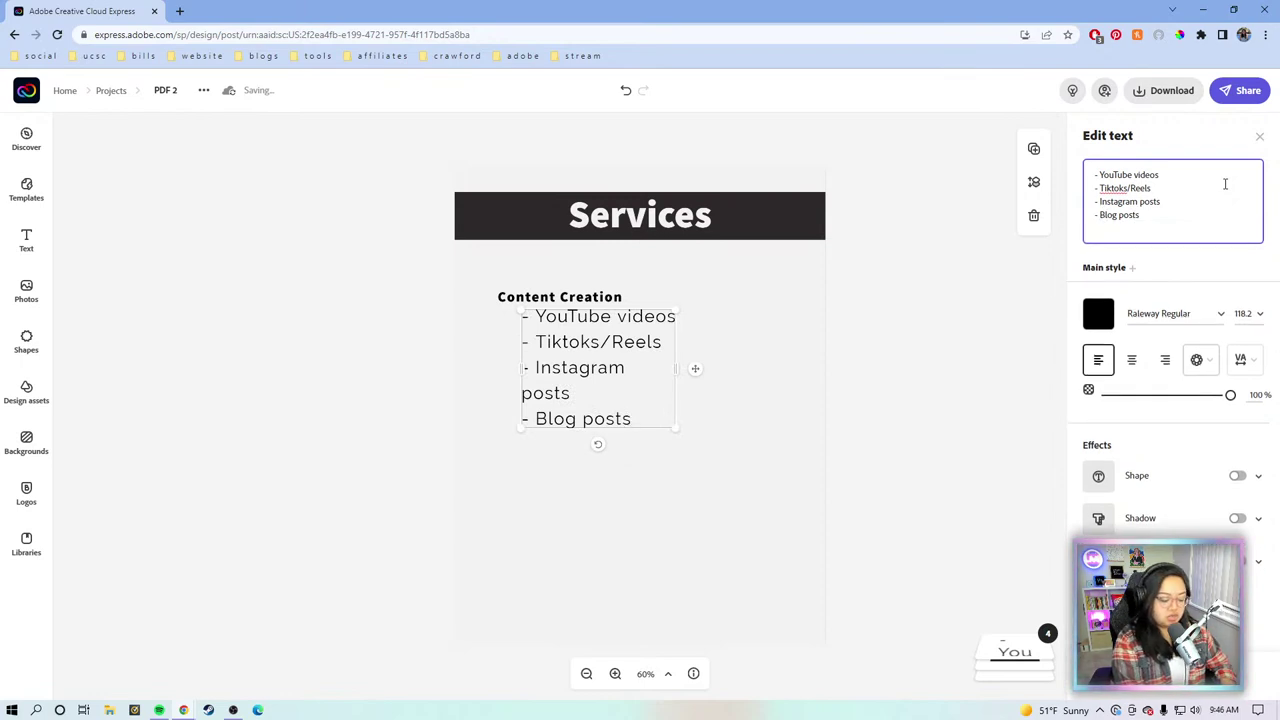
{"action": "type", "text": "- IG stories"}
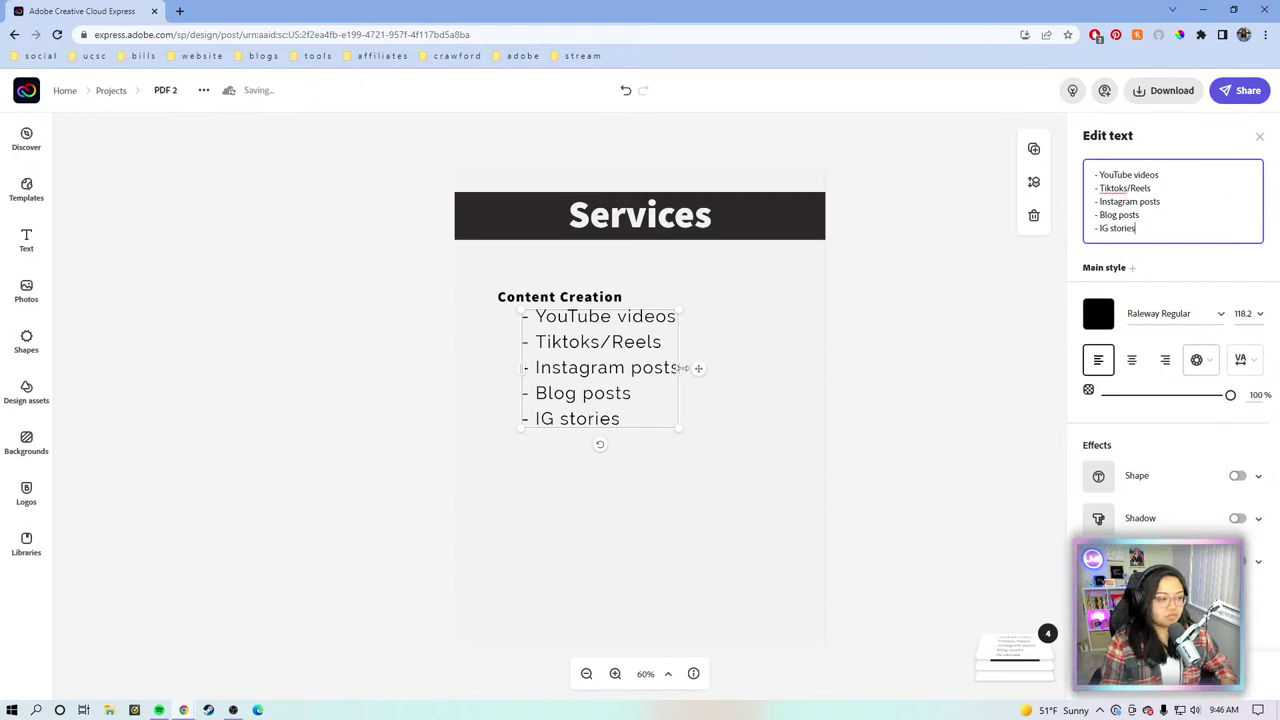
Step: Shrink the list text to size 80.9 and left-align it directly under the Content Creation heading
{"action": "left_click_drag", "start_coordinate": [683, 368], "coordinate": [903, 350]}
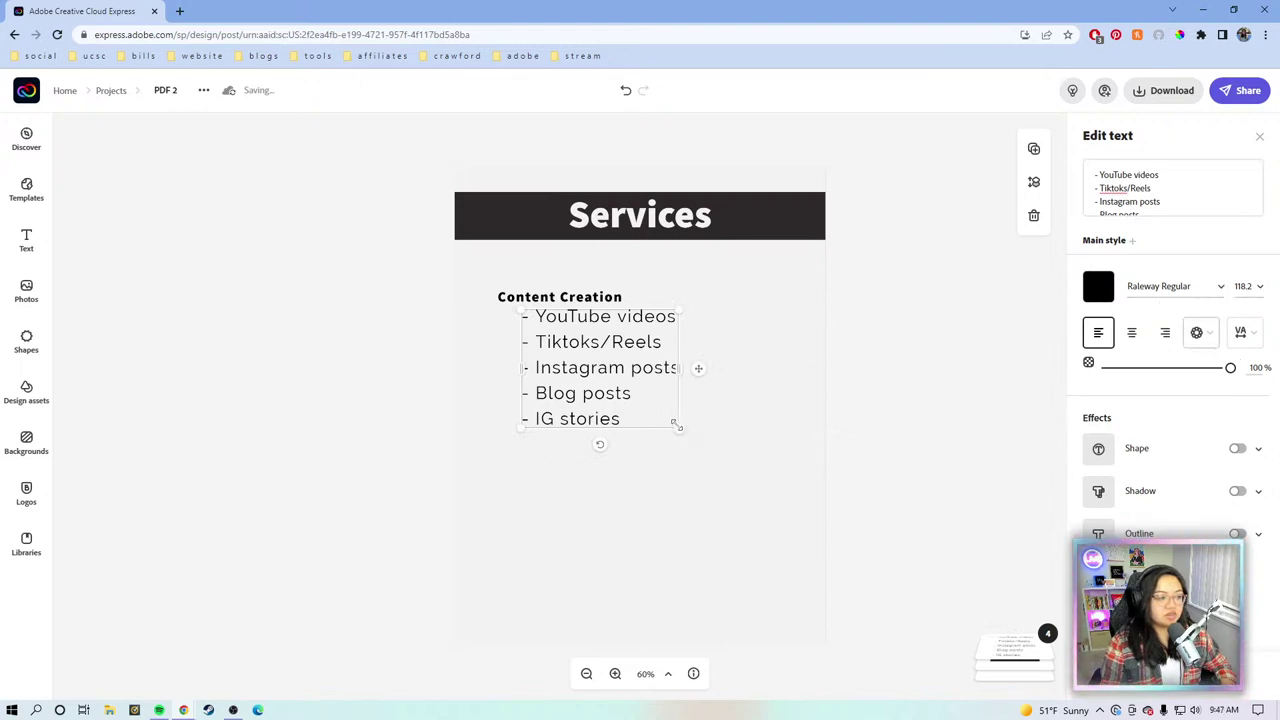
{"action": "left_click_drag", "start_coordinate": [676, 425], "coordinate": [629, 393]}
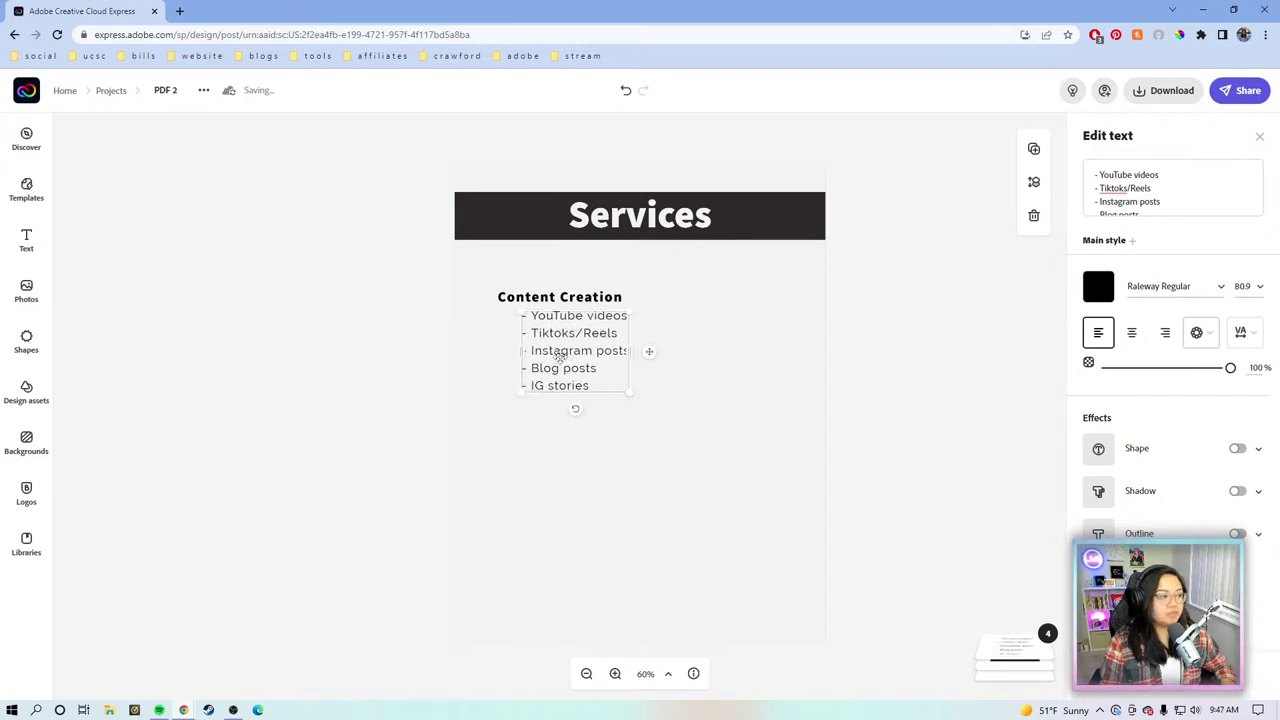
{"action": "left_click_drag", "start_coordinate": [560, 356], "coordinate": [551, 350]}
{"action": "left_click", "coordinate": [418, 350]}
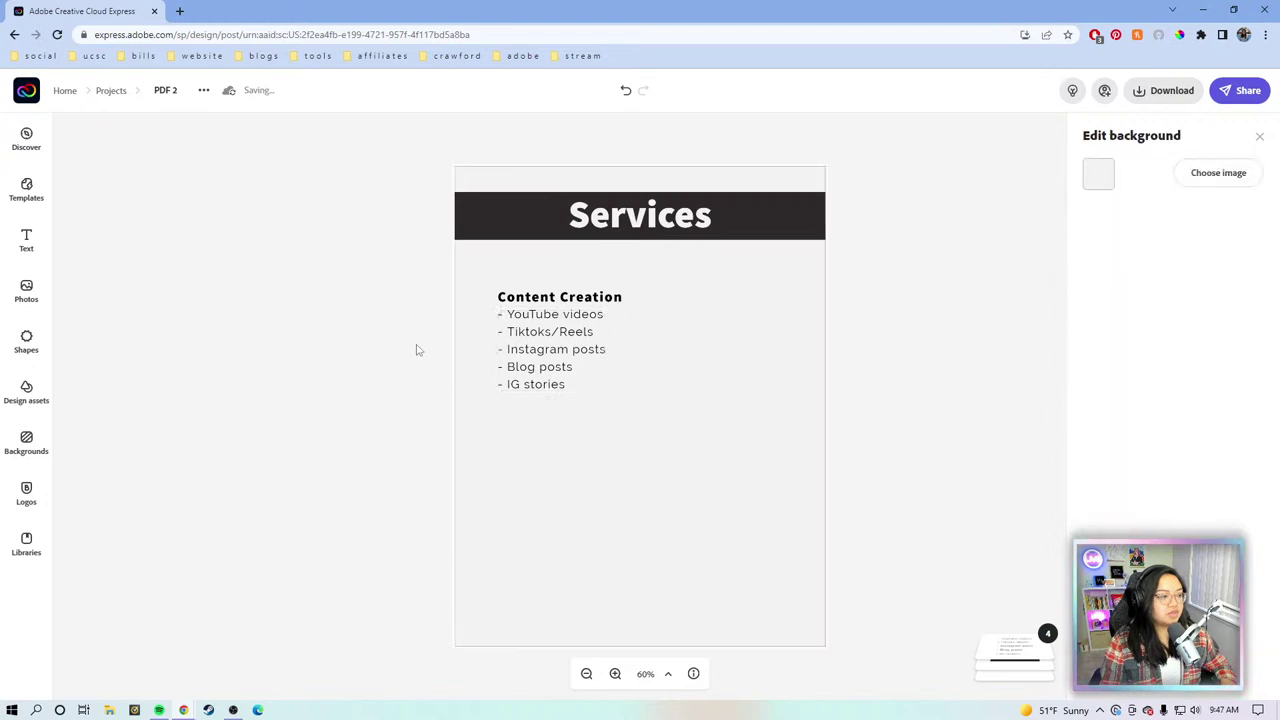
Step: Scale the Content Creation heading and its list down slightly together, shift them a little down and left, and group them
{"action": "left_click_drag", "start_coordinate": [423, 283], "coordinate": [547, 359]}
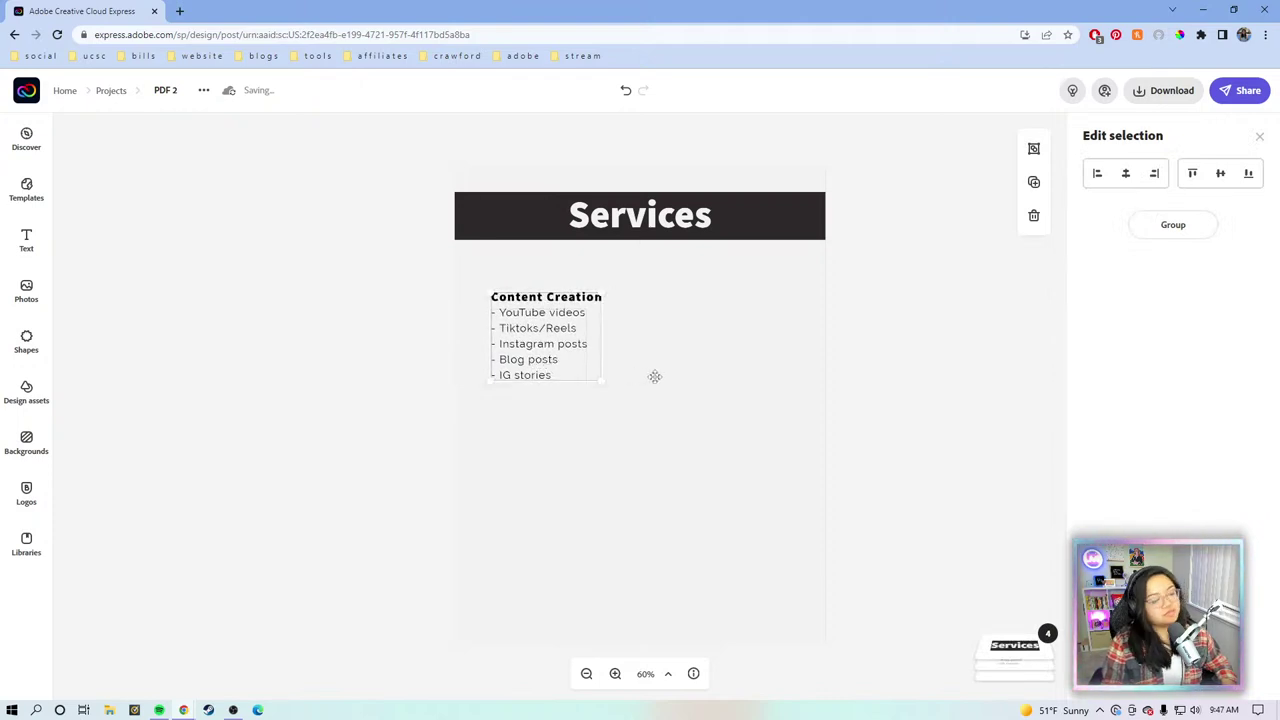
{"action": "left_click_drag", "start_coordinate": [601, 381], "coordinate": [567, 365]}
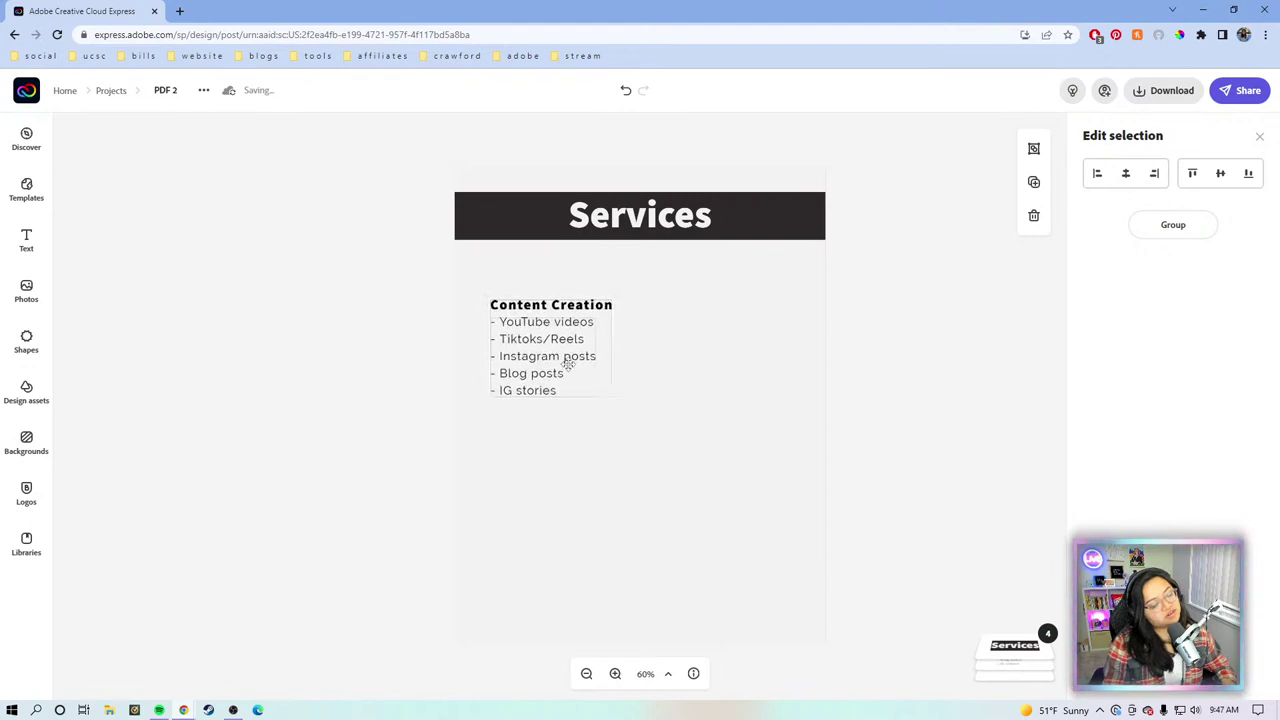
{"action": "left_click", "coordinate": [1174, 226]}
Step: Duplicate the Content Creation group and place the copy beside the original at the same height
{"action": "left_click", "coordinate": [1034, 182]}
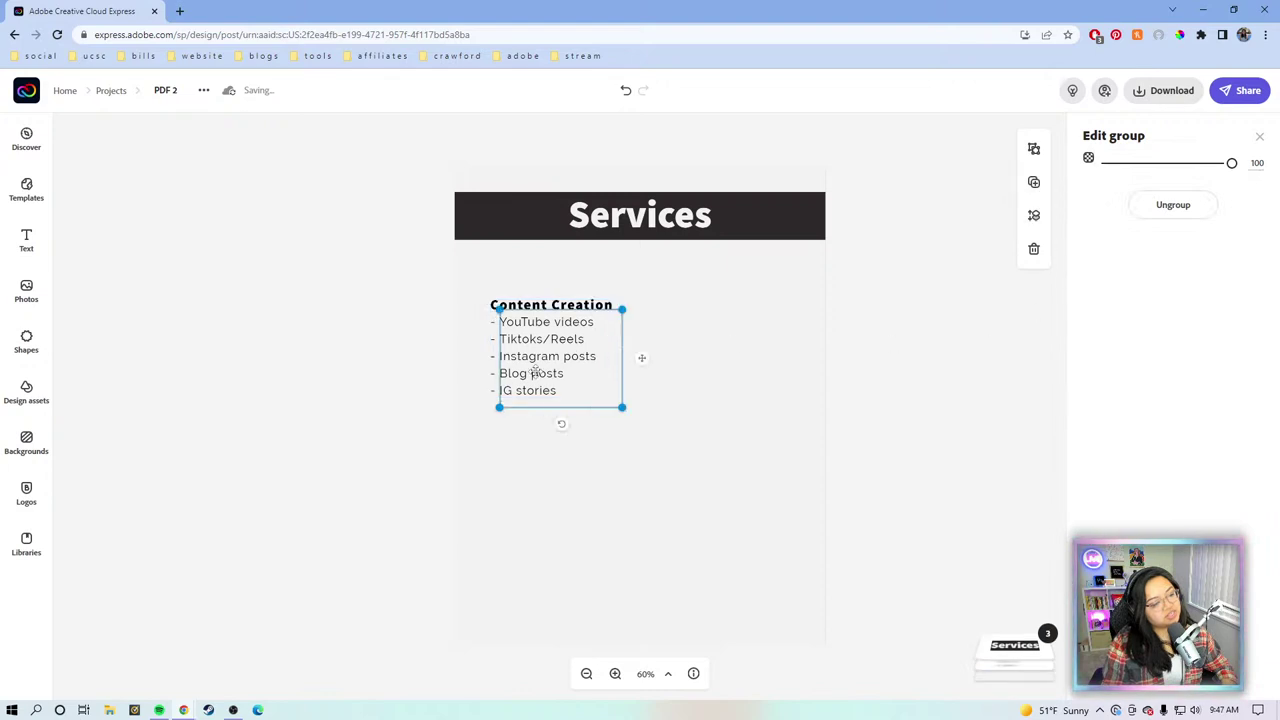
{"action": "left_click_drag", "start_coordinate": [523, 365], "coordinate": [676, 358]}
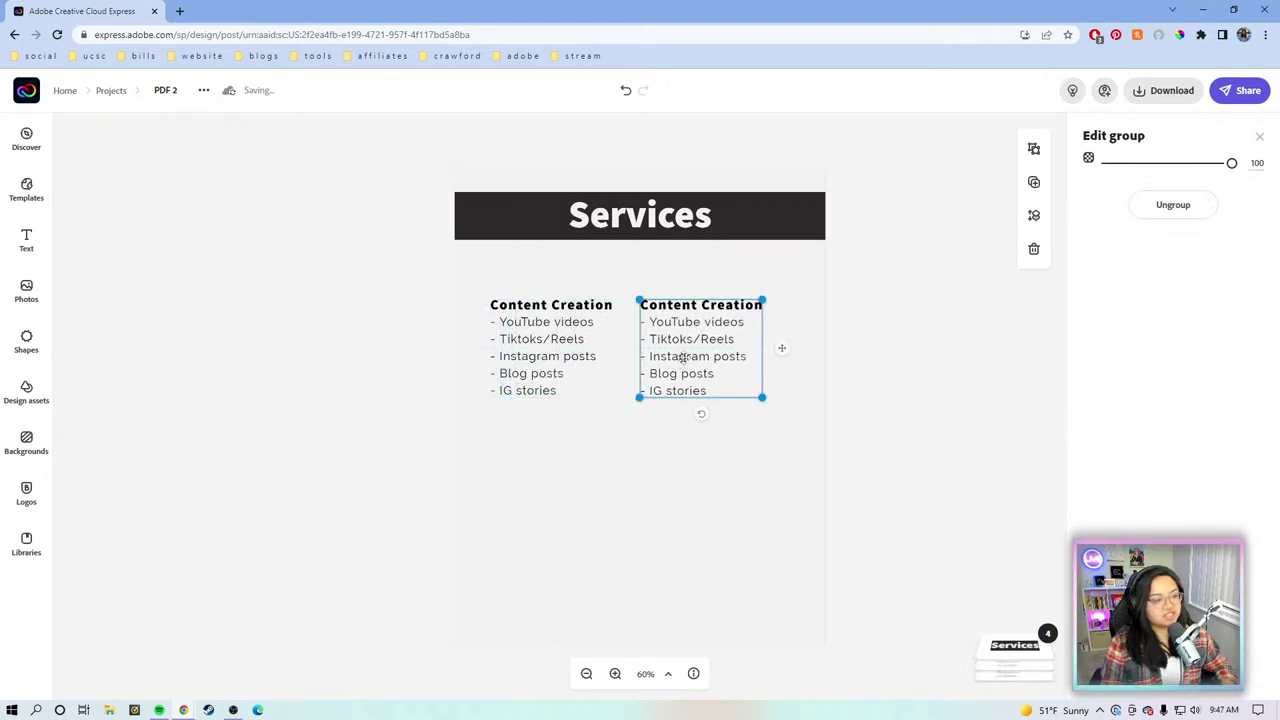
{"action": "left_click", "coordinate": [980, 360]}
Step: Nudge the copied Content Creation group slightly to the right and ungroup it
{"action": "left_click", "coordinate": [714, 322]}
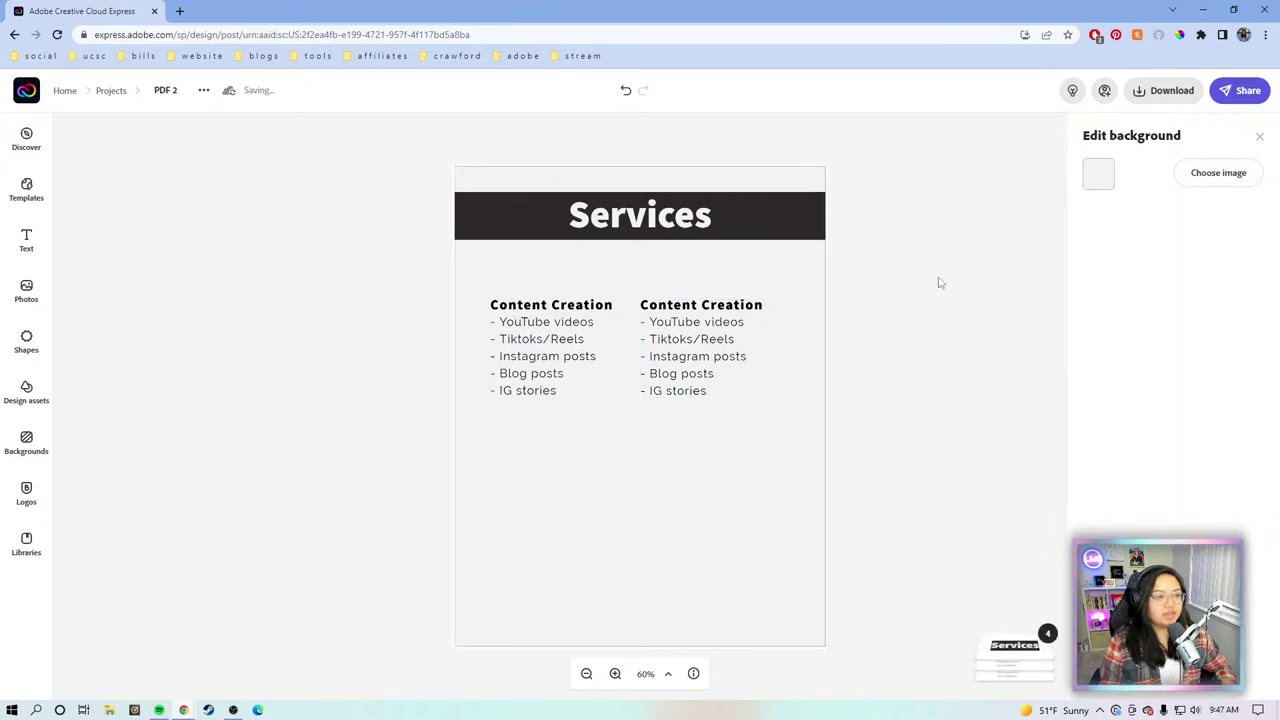
{"action": "left_click", "coordinate": [725, 325]}
{"action": "left_click_drag", "start_coordinate": [720, 332], "coordinate": [727, 332]}
{"action": "left_click", "coordinate": [1177, 224]}
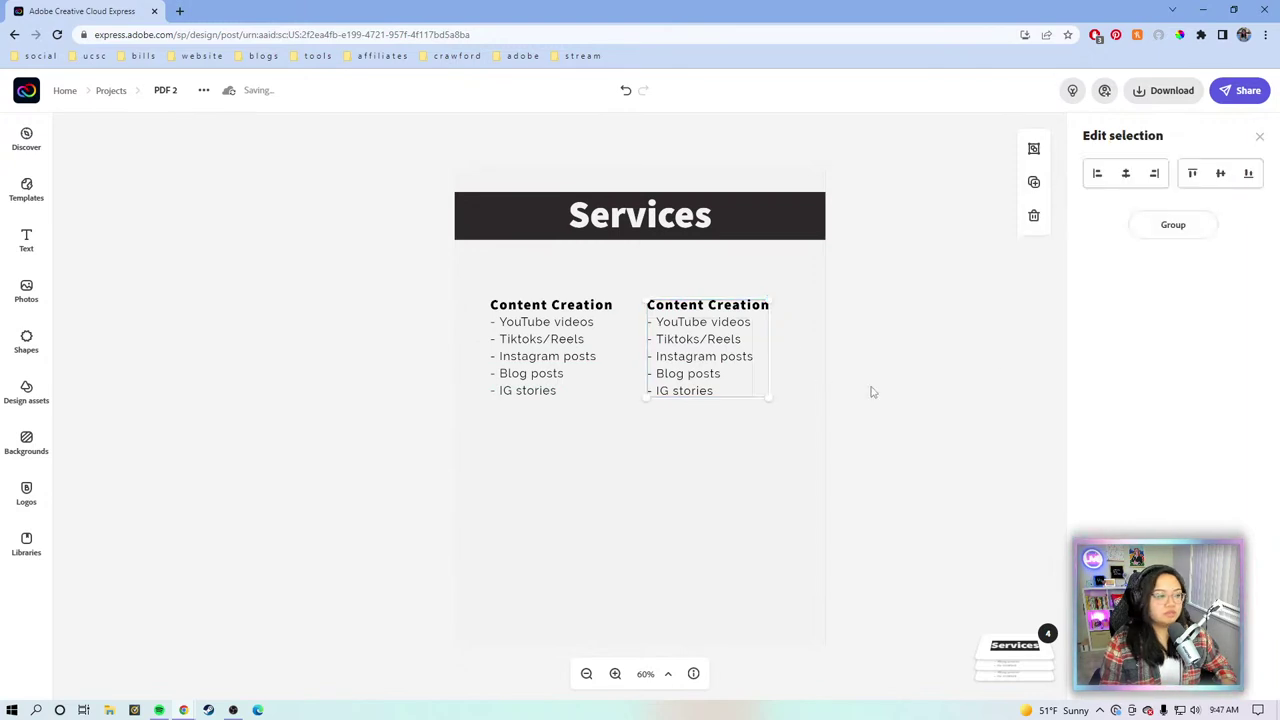
{"action": "left_click", "coordinate": [873, 392]}
Step: Replace the heading of the second column with "Social Media"
{"action": "left_click", "coordinate": [757, 312]}
{"action": "left_click", "coordinate": [757, 312]}
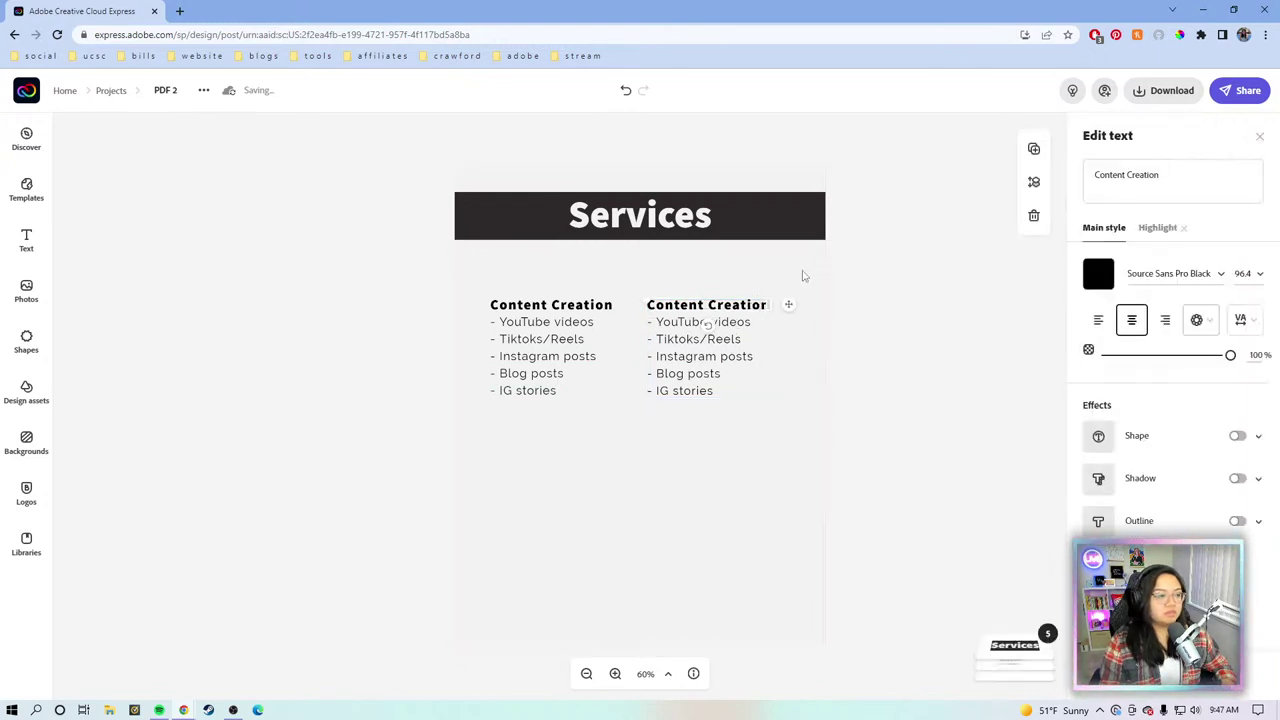
{"action": "left_click", "coordinate": [1192, 197]}
{"action": "left_click_drag", "start_coordinate": [1192, 197], "coordinate": [1054, 194]}
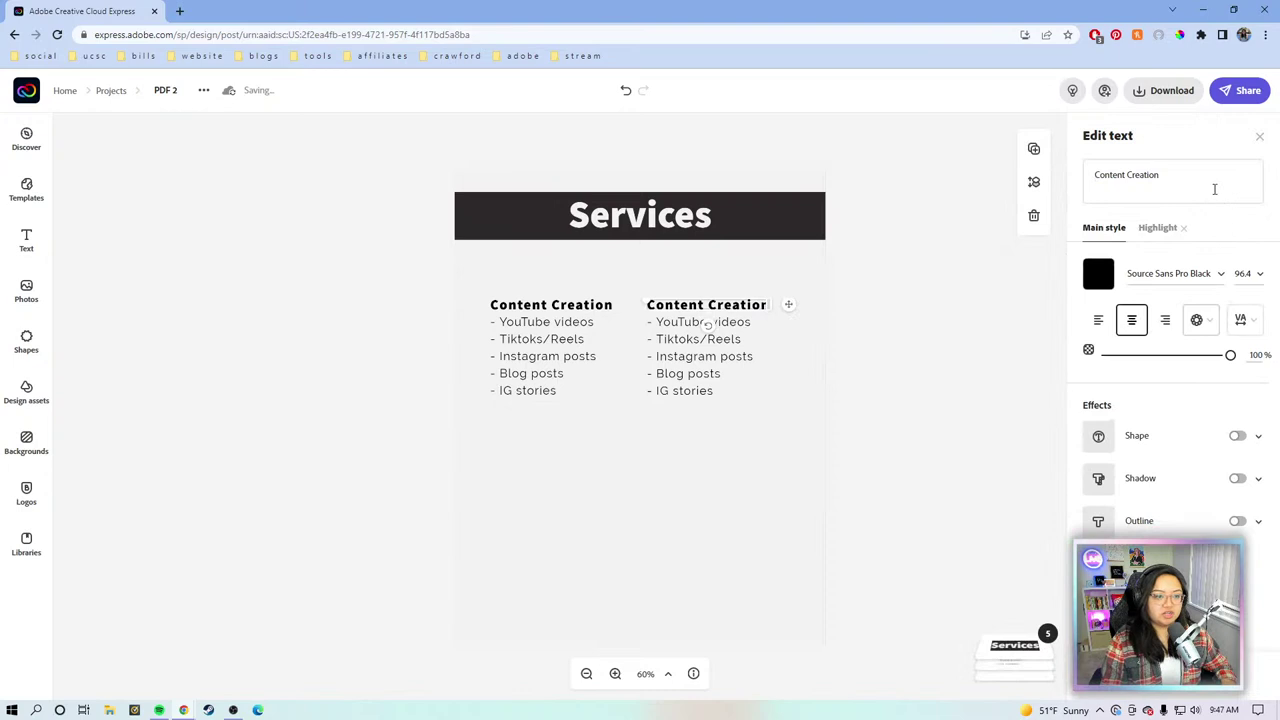
{"action": "left_click_drag", "start_coordinate": [1214, 189], "coordinate": [1114, 180]}
{"action": "left_click", "coordinate": [1175, 181]}
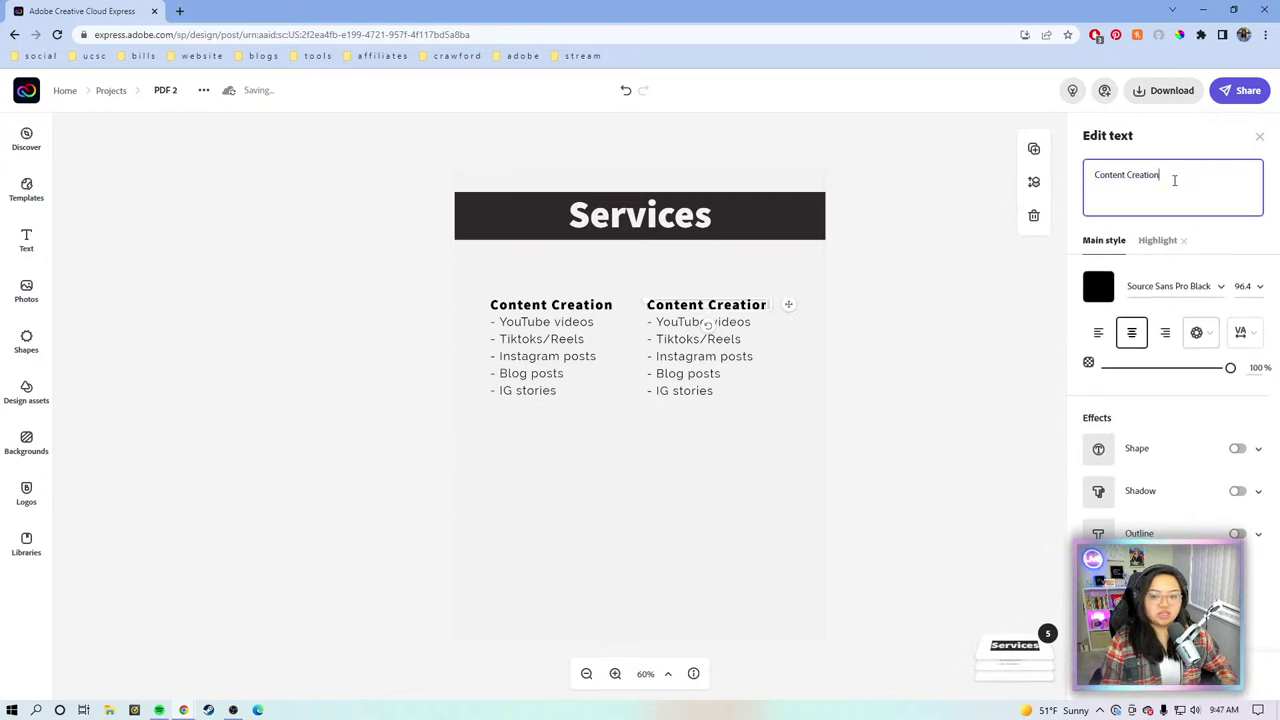
{"action": "left_click_drag", "start_coordinate": [1172, 180], "coordinate": [1092, 178]}
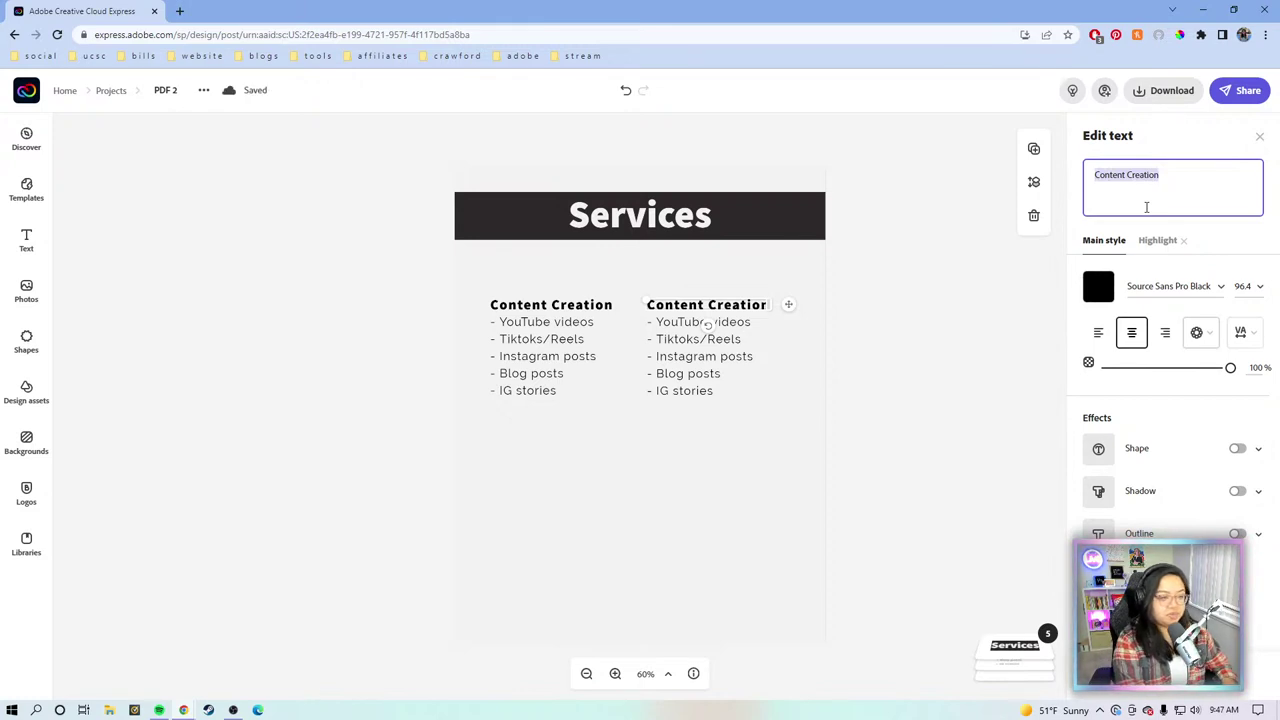
{"action": "key", "text": "BackSpace"}
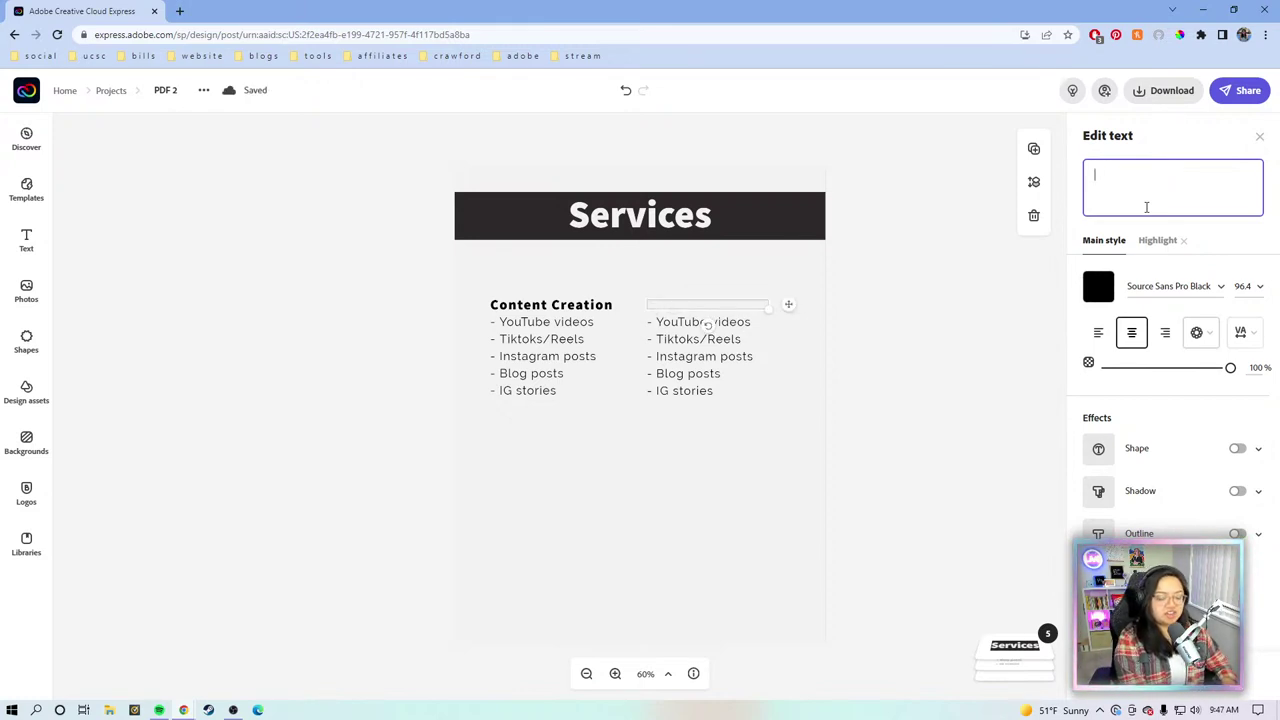
{"action": "type", "text": "Social Meida"}
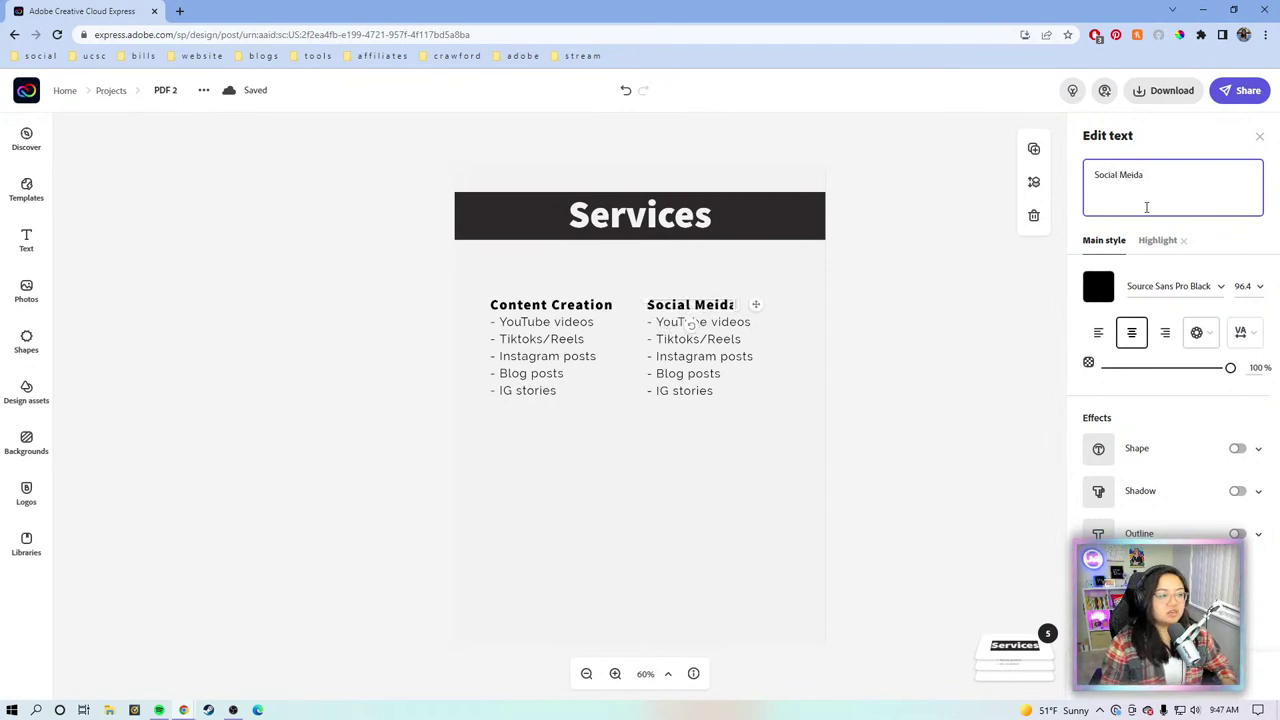
{"action": "key", "text": "BackSpace"}
{"action": "key", "text": "BackSpace"}
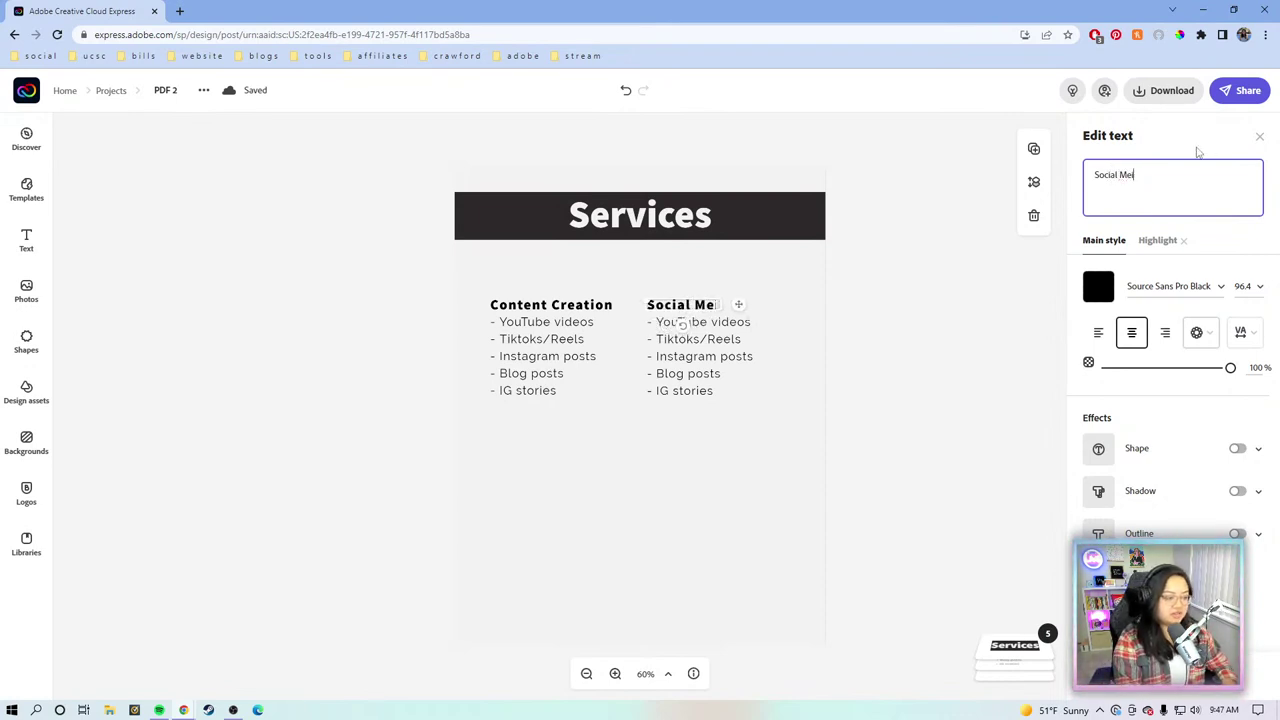
{"action": "type", "text": "d"}
{"action": "key", "text": "BackSpace"}
{"action": "key", "text": "BackSpace"}
{"action": "type", "text": "dia"}
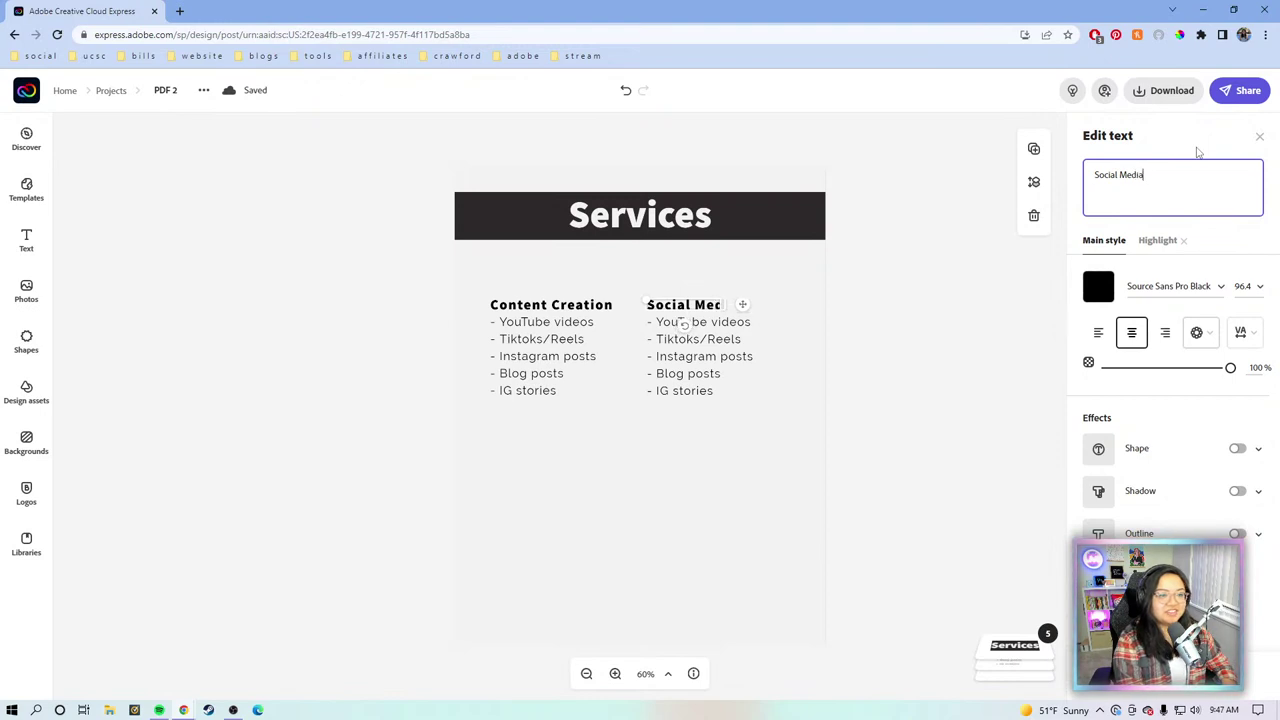
{"action": "left_click", "coordinate": [757, 305]}
Step: Clear the duplicated list under the Social Media heading and enter "- Consulting" as its first item
{"action": "left_click", "coordinate": [716, 392]}
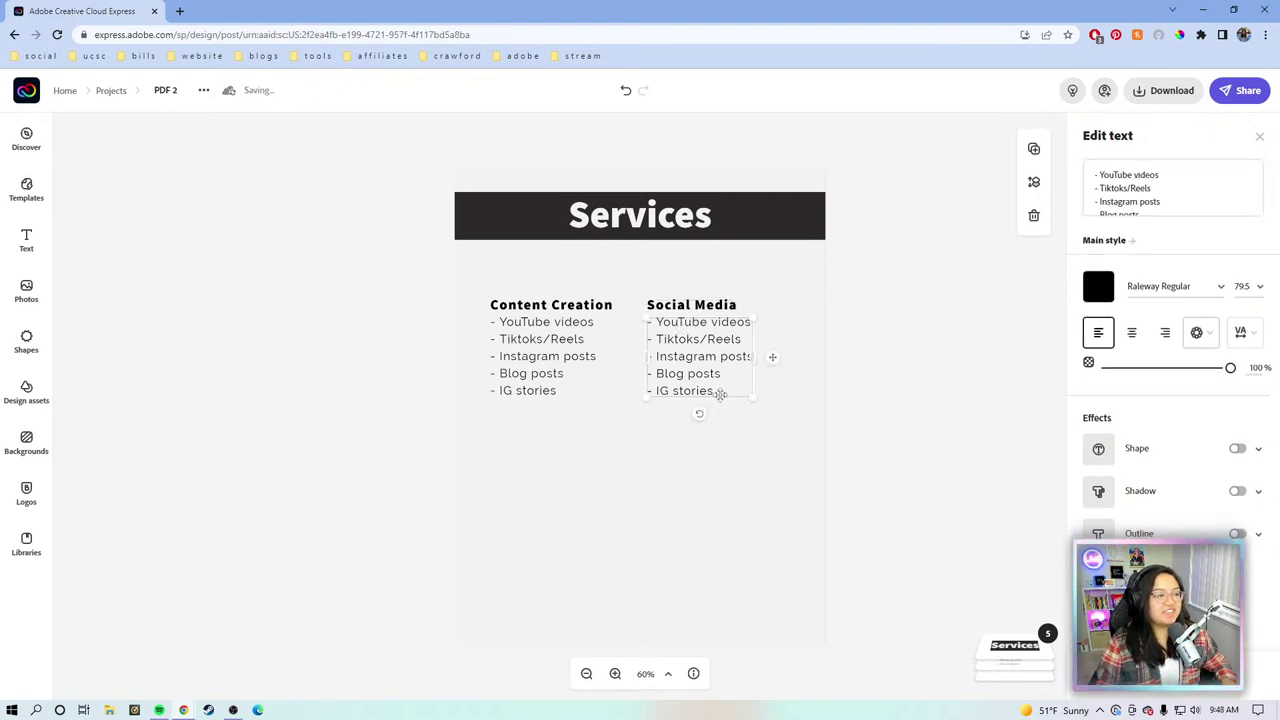
{"action": "left_click", "coordinate": [1178, 172]}
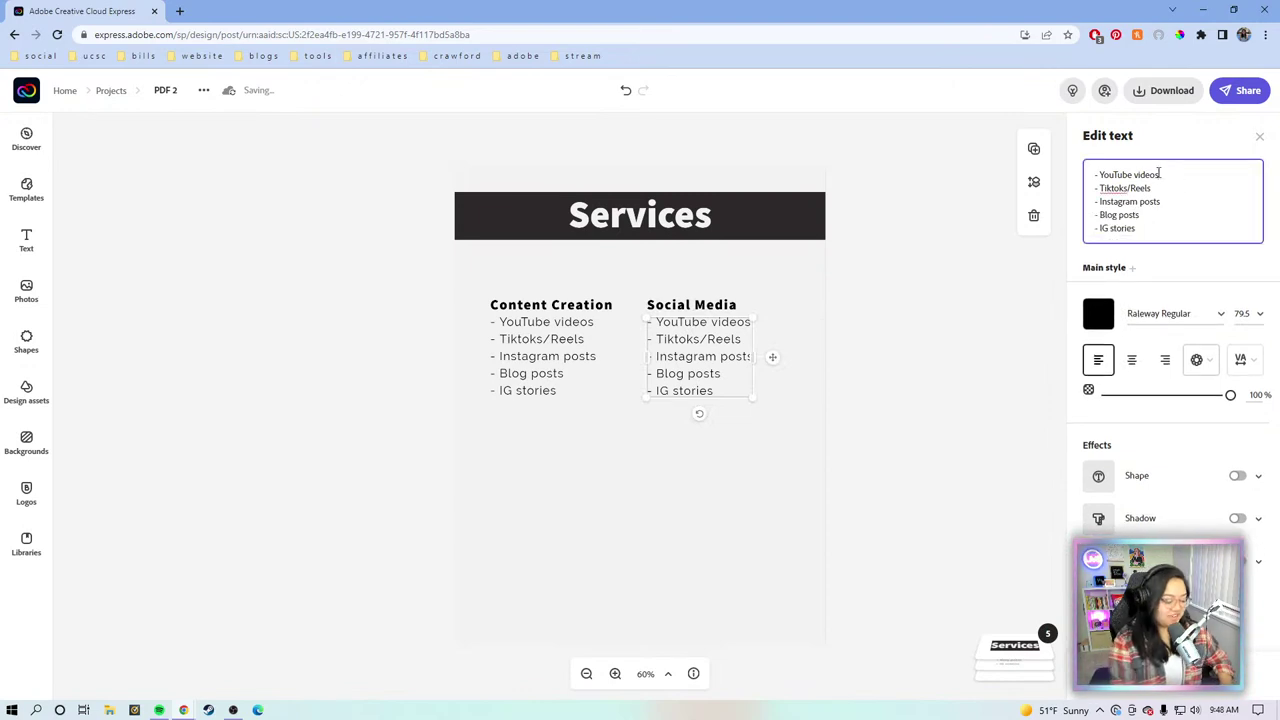
{"action": "key", "text": "ctrl+a"}
{"action": "type", "text": "-"}
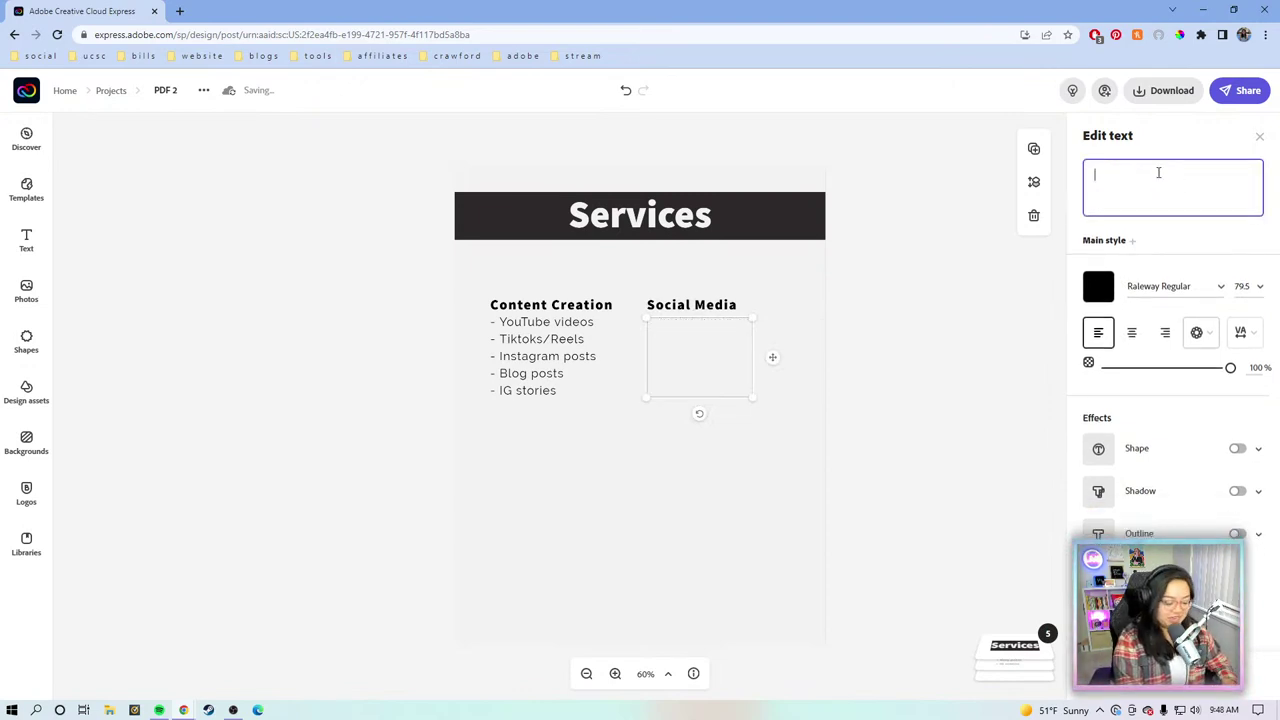
{"action": "type", "text": " Con"}
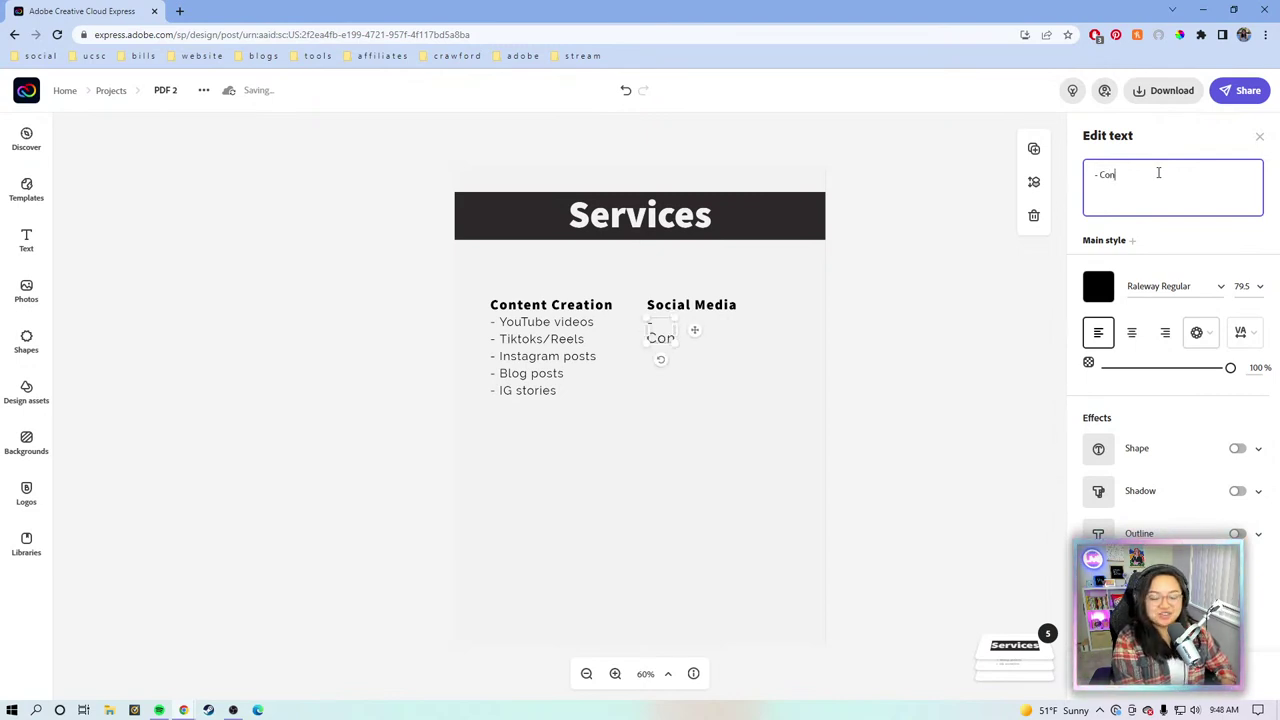
{"action": "type", "text": "s"}
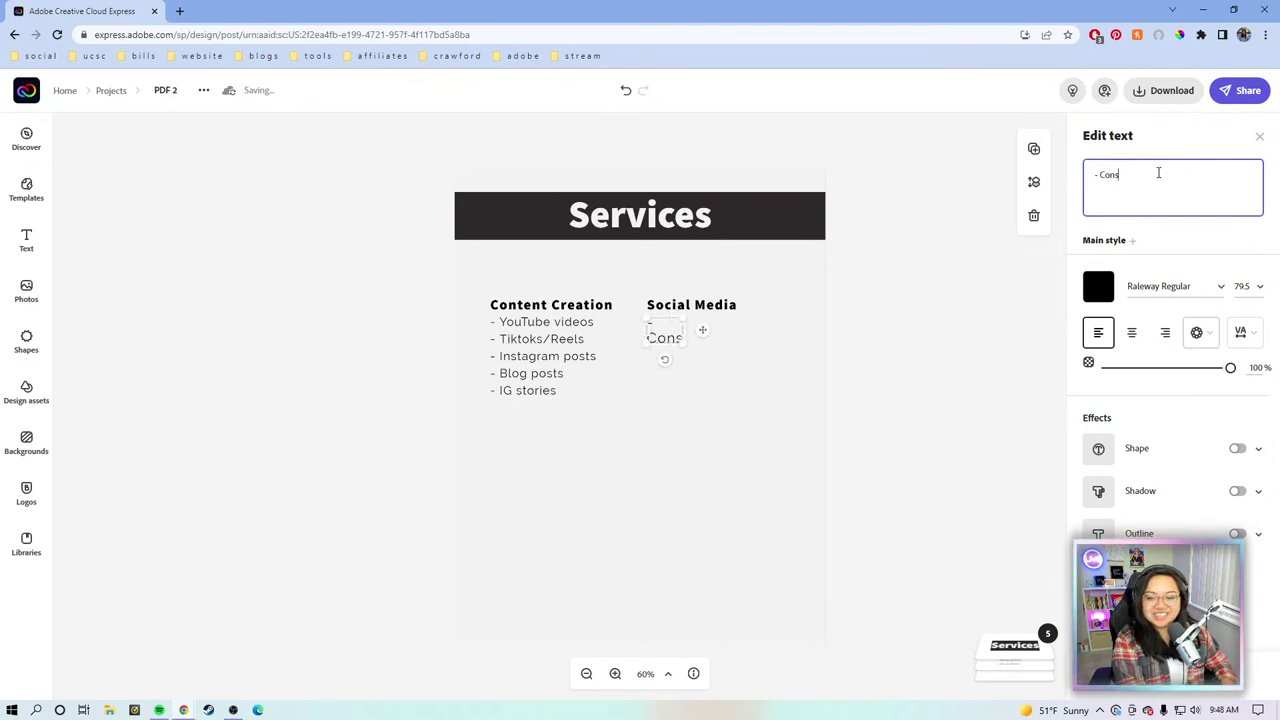
{"action": "type", "text": "ulting"}
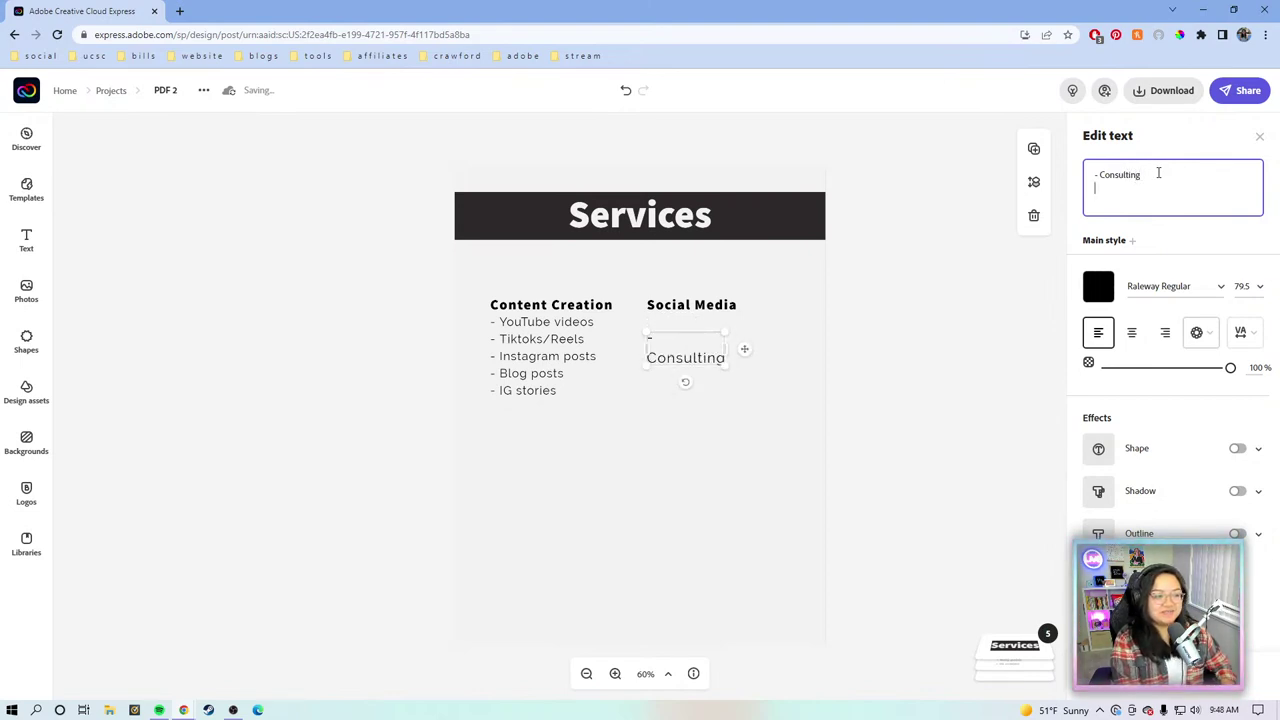
Step: Add "- Auditing" as the second item of the Social Media list and start a third dashed line
{"action": "key", "text": "Return"}
{"action": "type", "text": "-"}
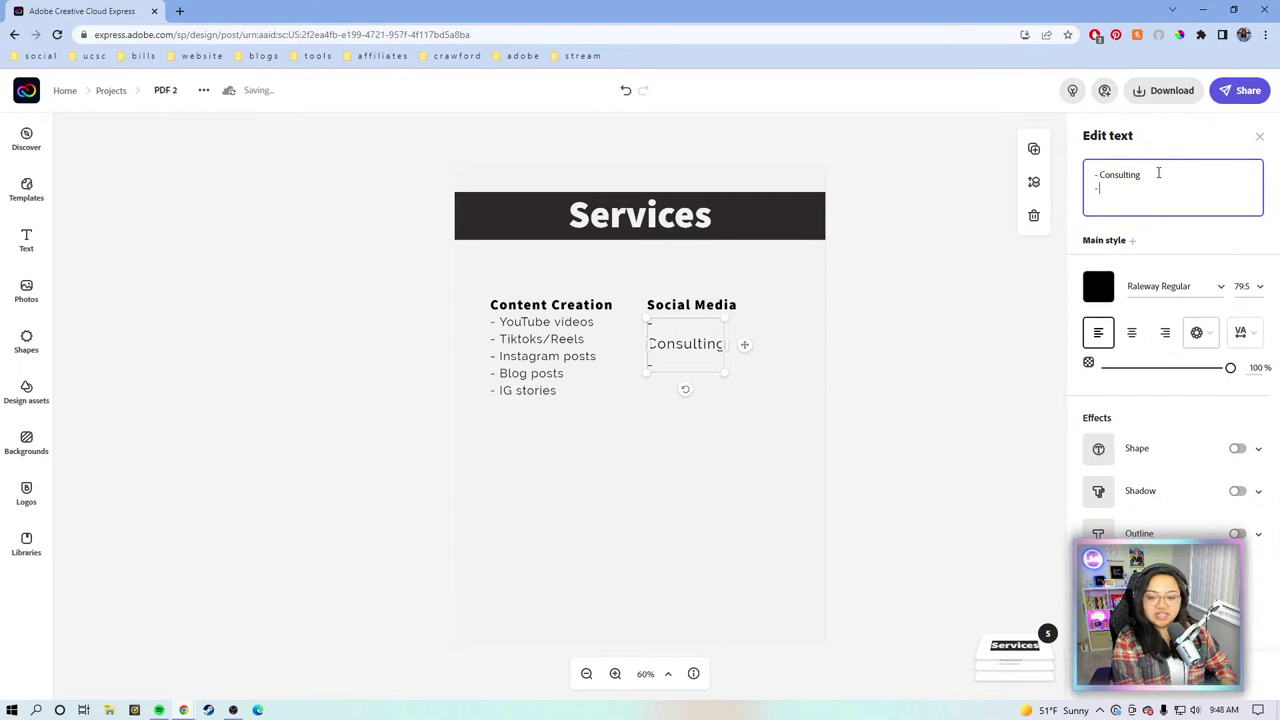
{"action": "type", "text": " Aufdi"}
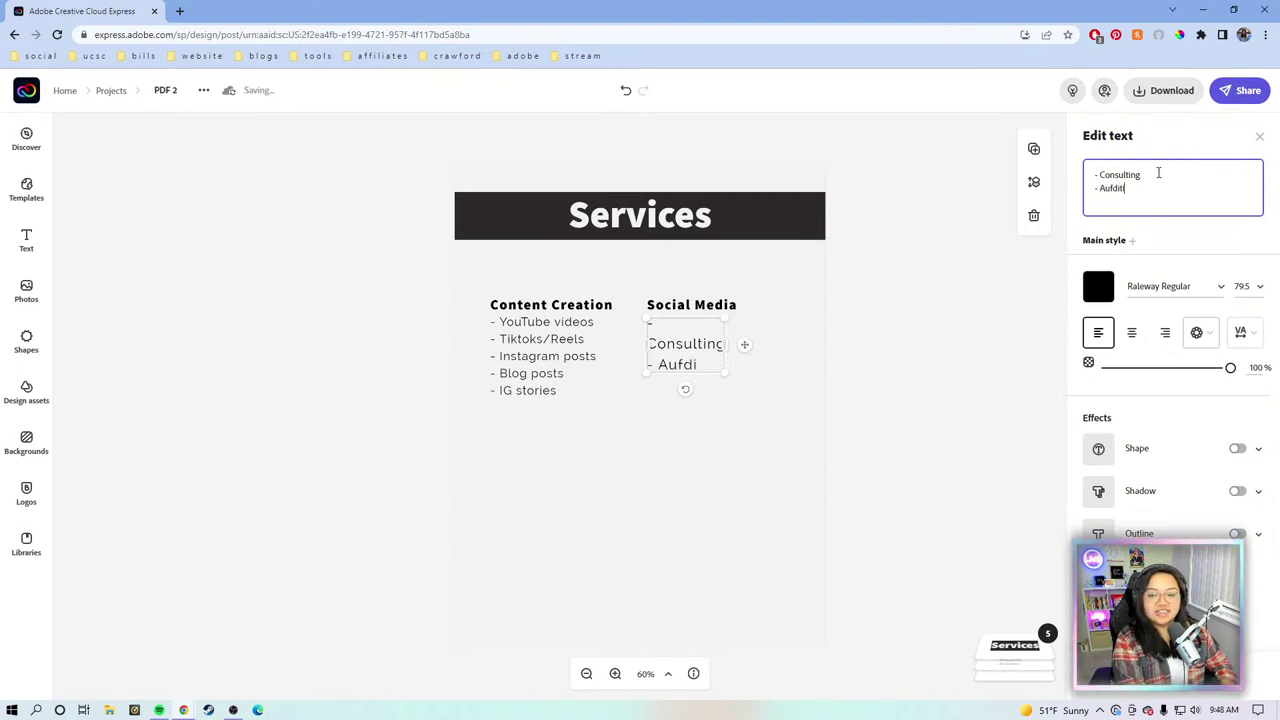
{"action": "type", "text": "ting"}
{"action": "key", "text": "Return"}
{"action": "type", "text": "-"}
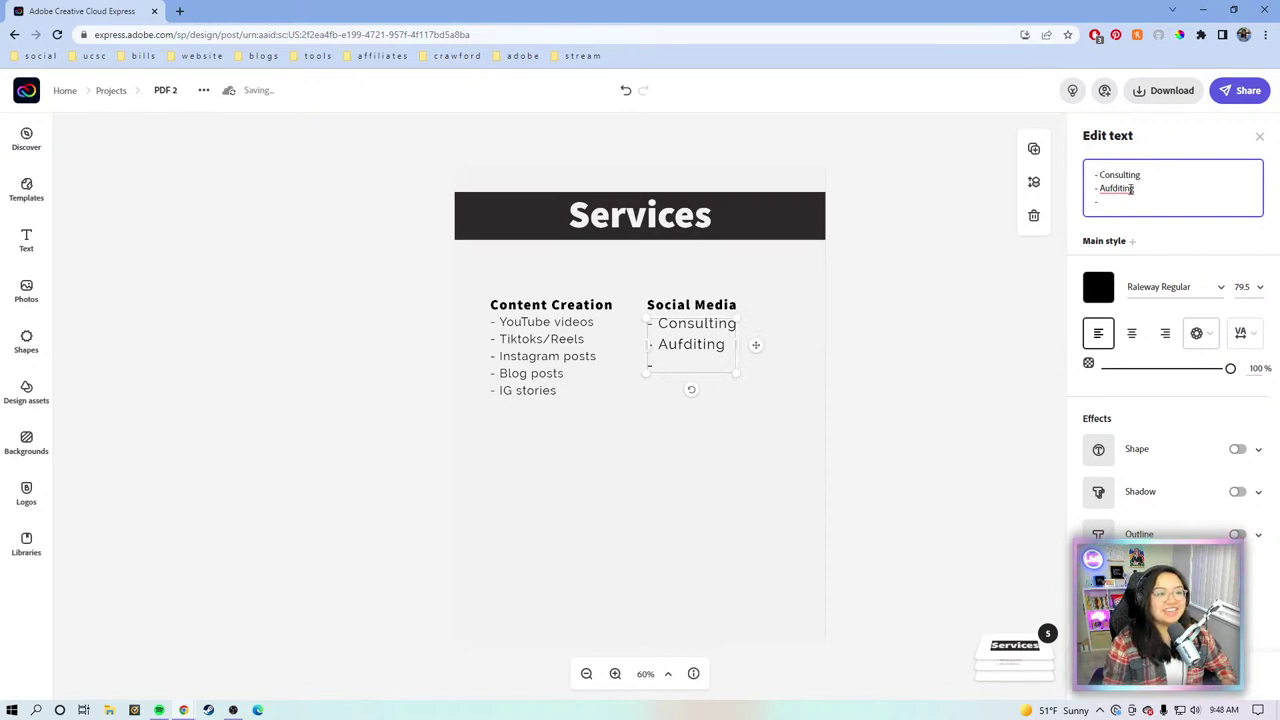
{"action": "left_click", "coordinate": [1112, 188]}
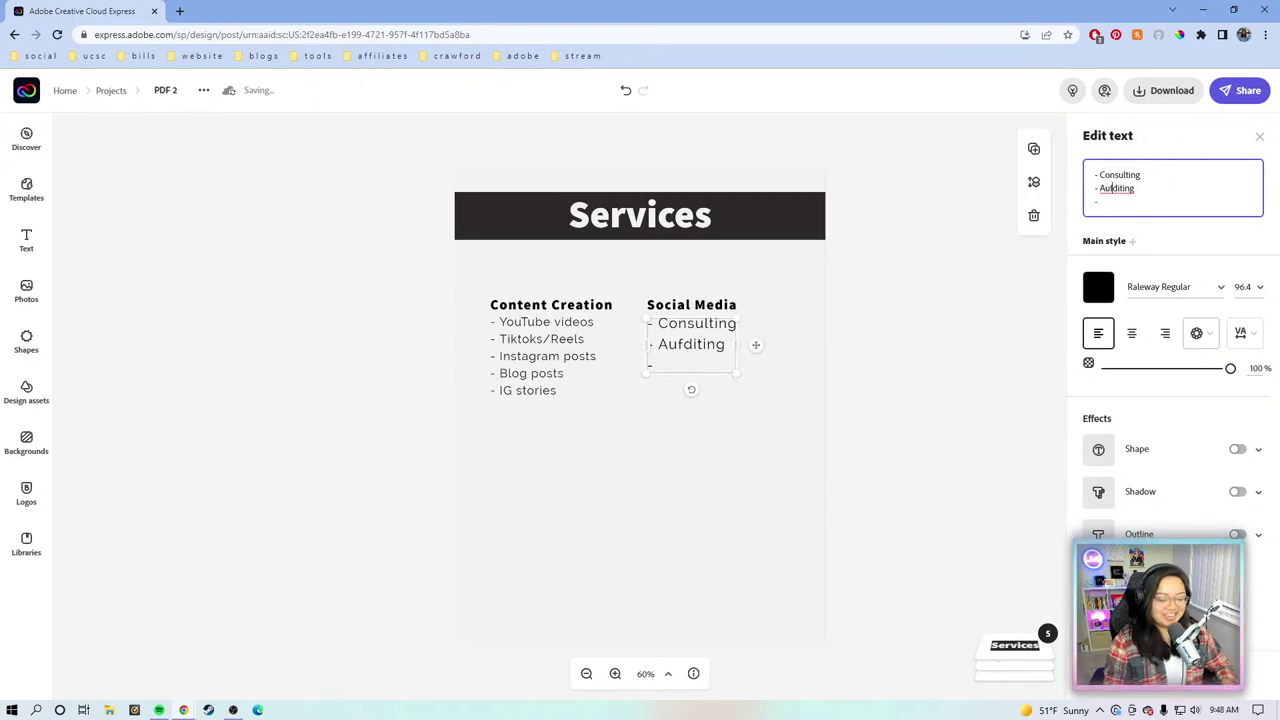
{"action": "key", "text": "BackSpace"}
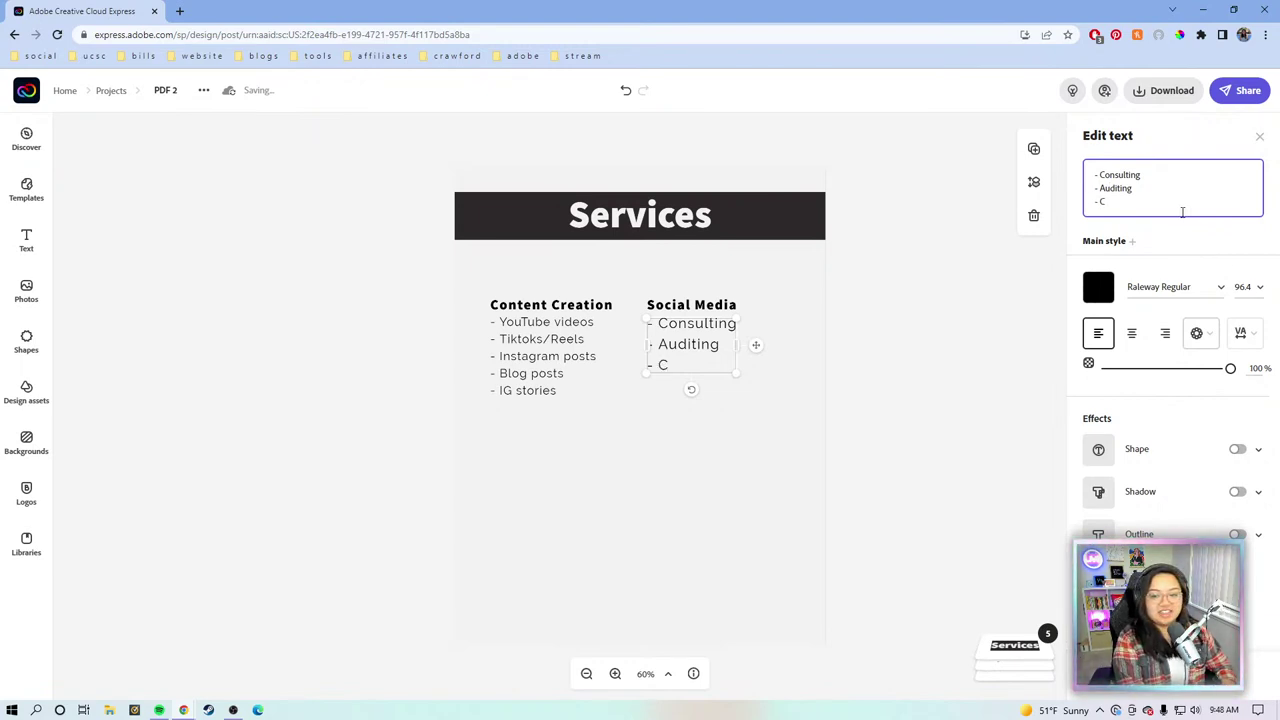
Step: Enter "Curating a content calendar" as the third Social Media item and align the list's left edge with its heading
{"action": "key", "text": "BackSpace"}
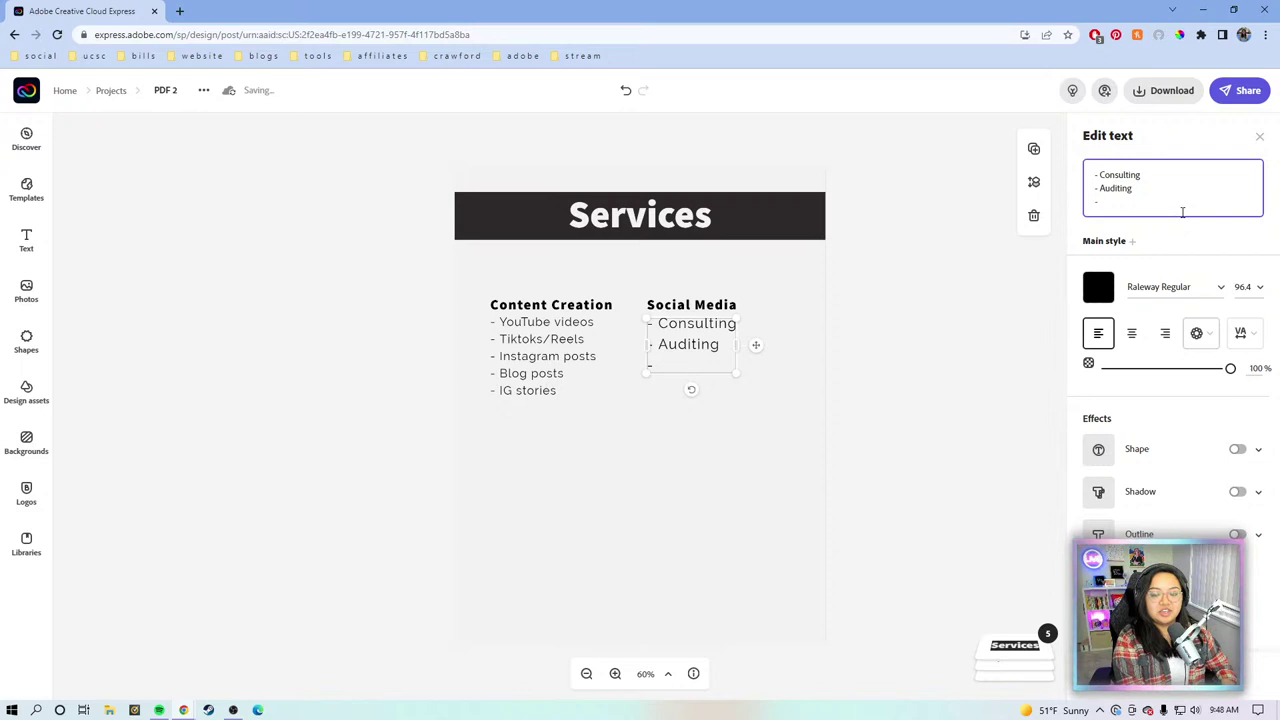
{"action": "type", "text": "Cura"}
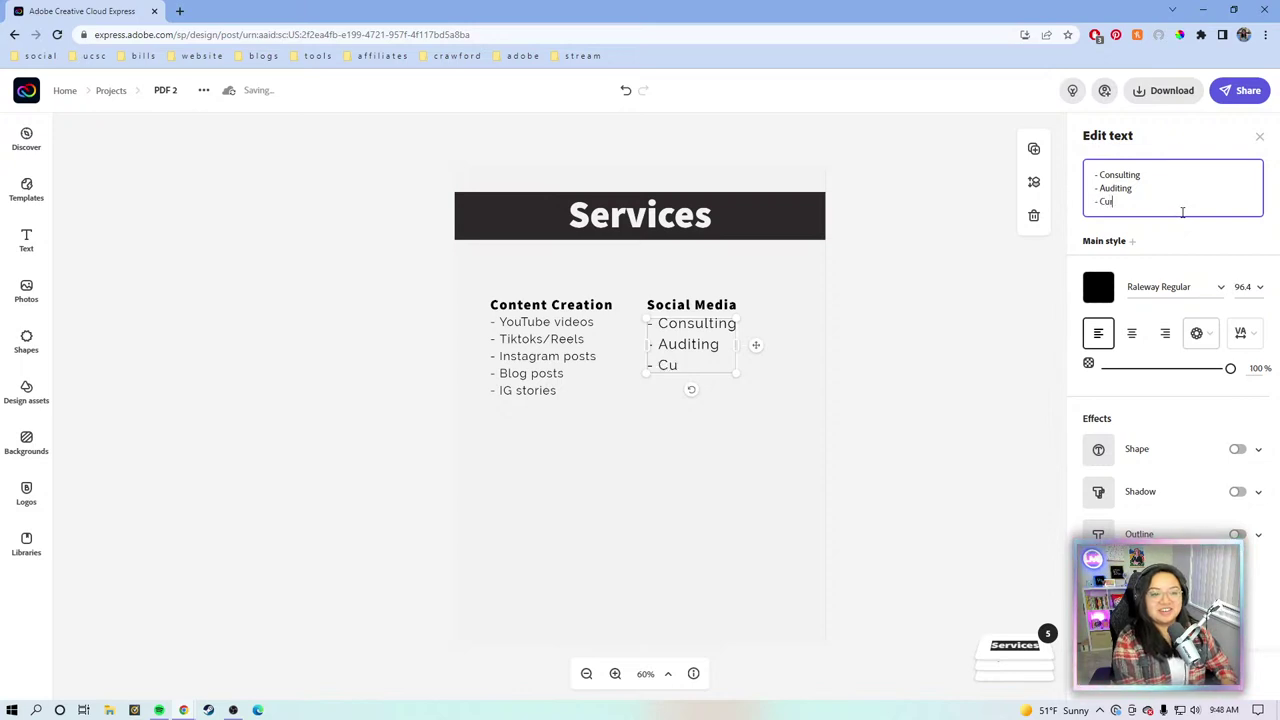
{"action": "type", "text": "ting"}
{"action": "type", "text": " a"}
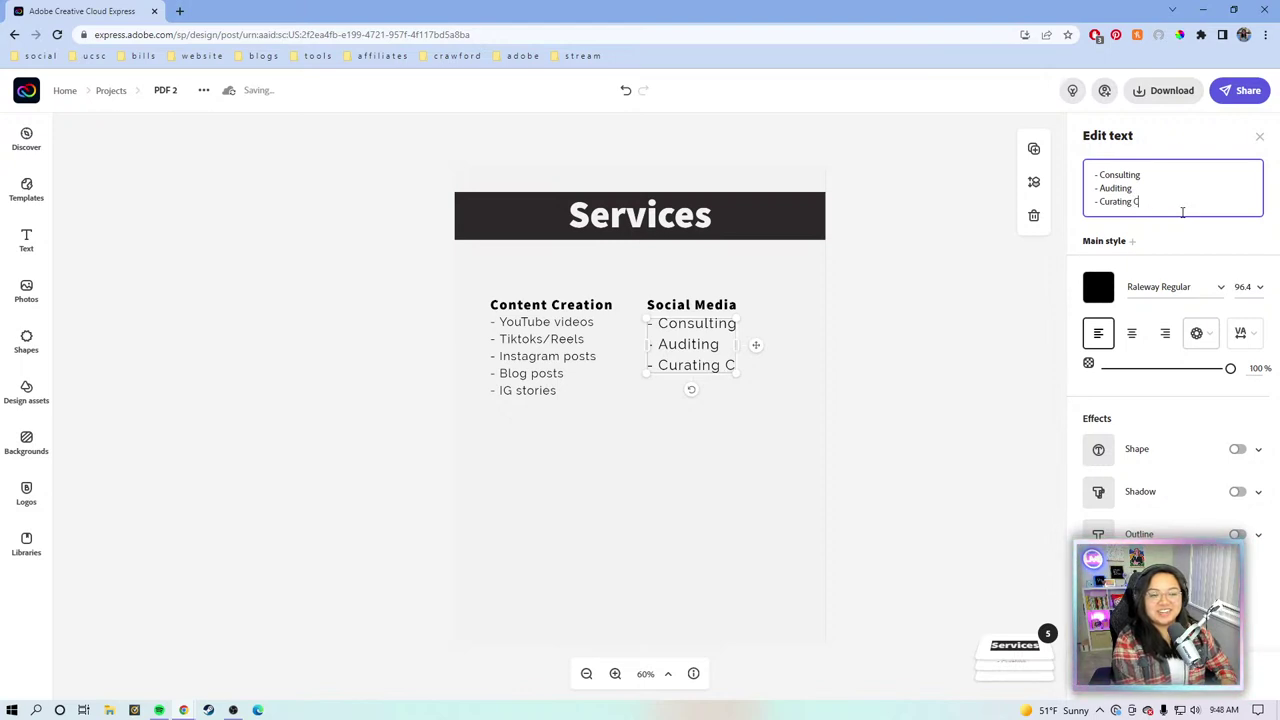
{"action": "key", "text": "BackSpace"}
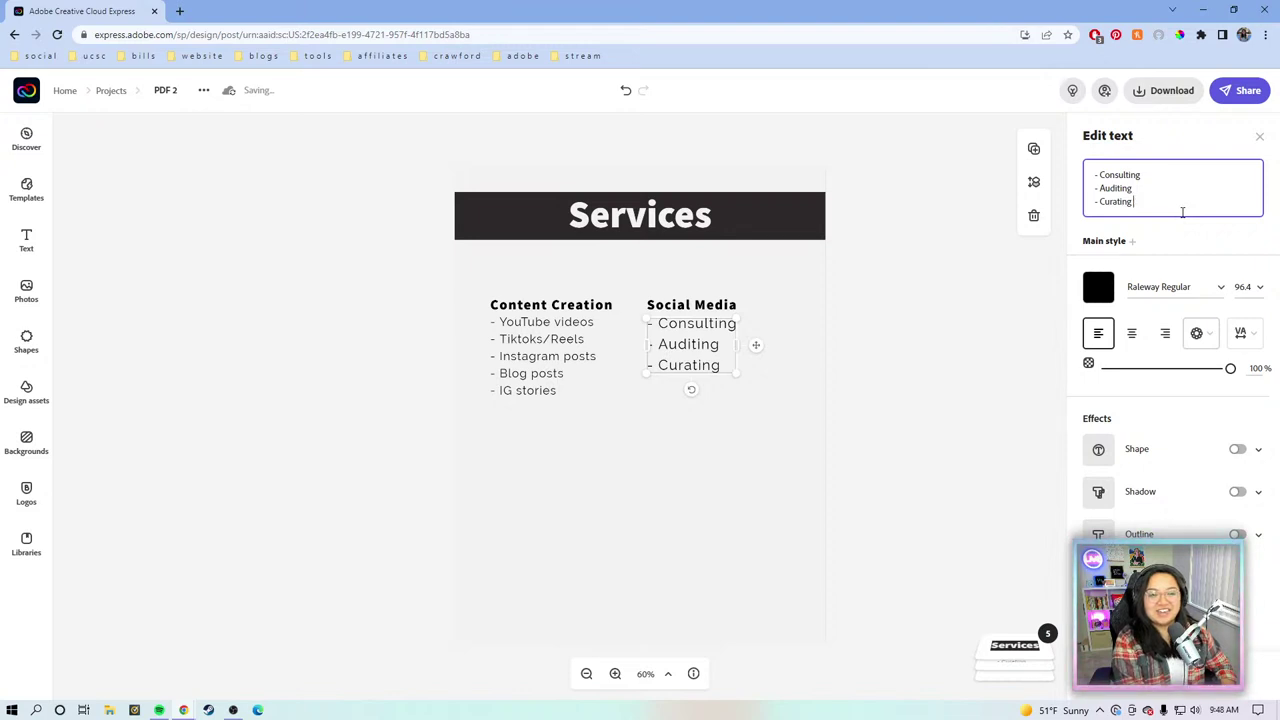
{"action": "type", "text": "a content calendar"}
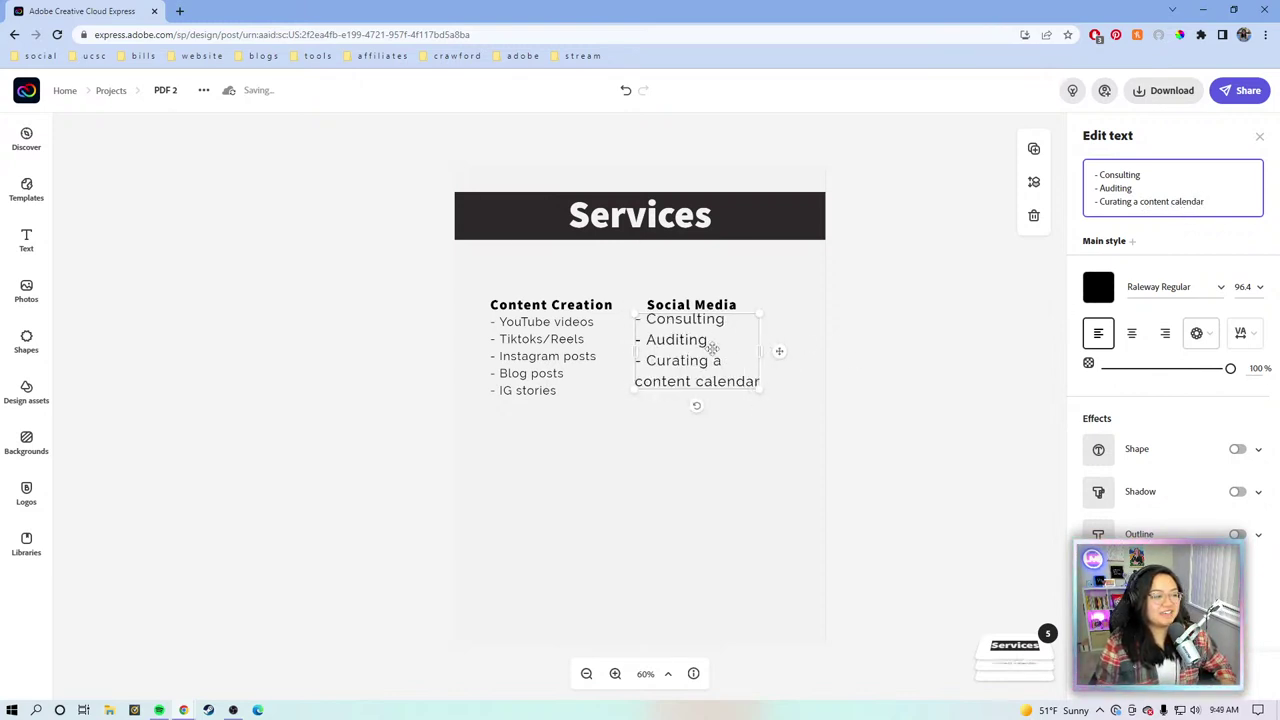
{"action": "left_click_drag", "start_coordinate": [714, 346], "coordinate": [715, 360]}
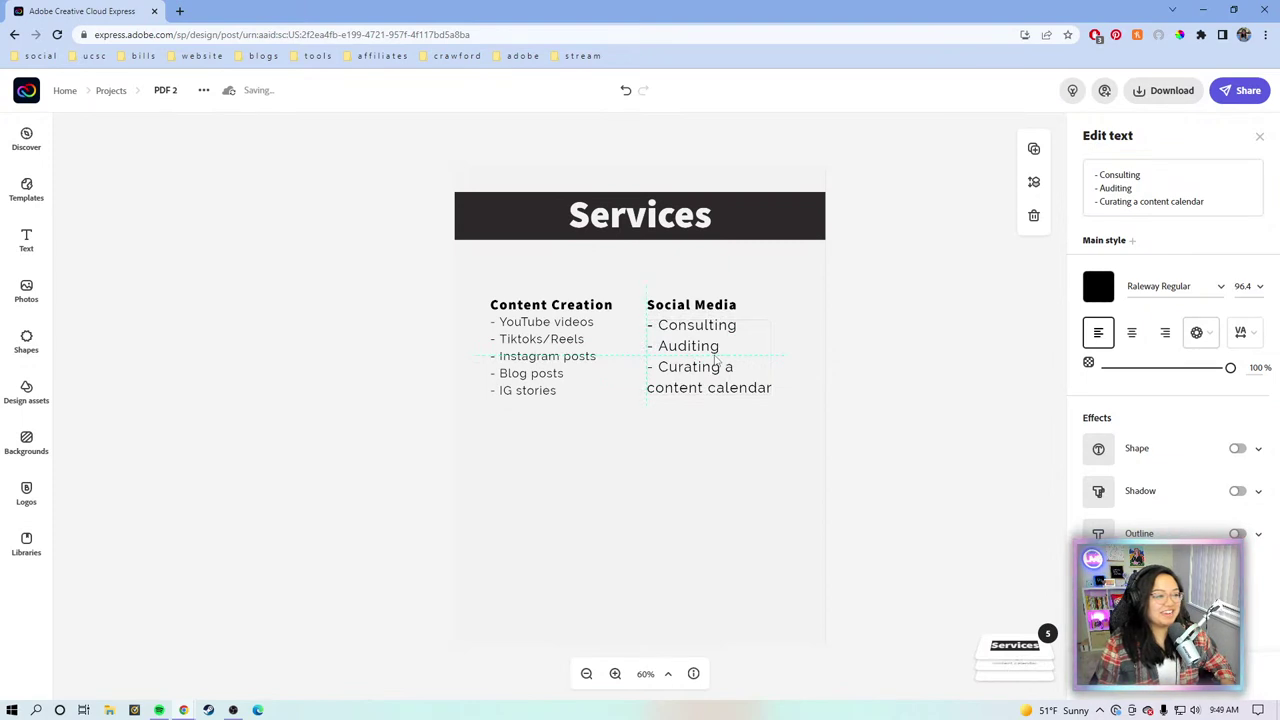
Step: Ungroup the Content Creation column and select its list of services to check the text size
{"action": "left_click", "coordinate": [572, 338]}
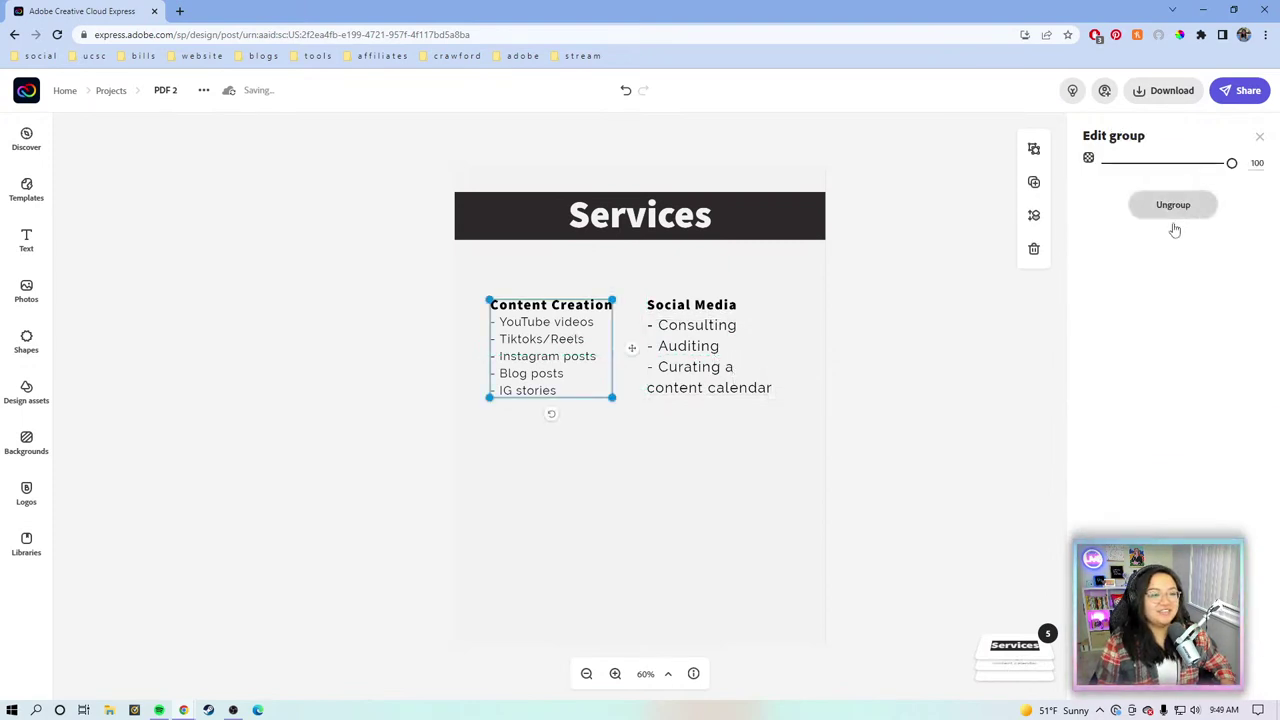
{"action": "left_click", "coordinate": [1174, 208]}
{"action": "left_click", "coordinate": [543, 400]}
{"action": "left_click", "coordinate": [520, 343]}
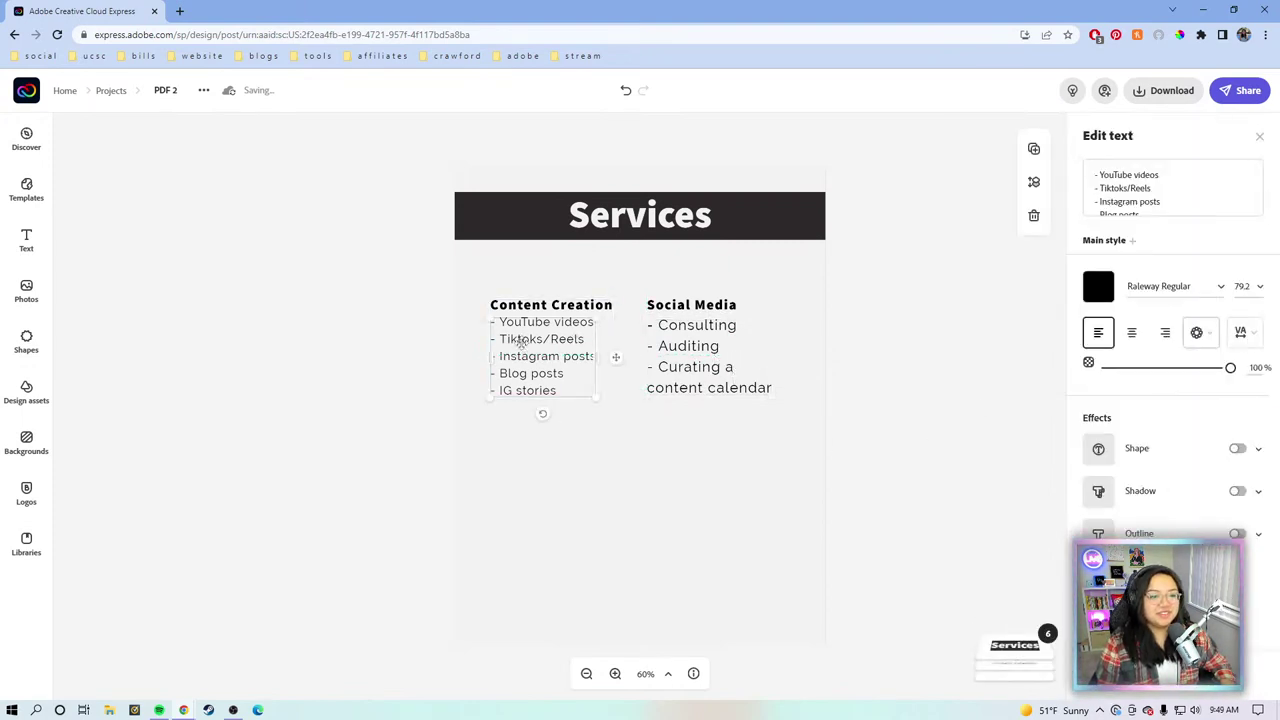
Step: Set the Social Media list's font size to 79.2 and place it directly beneath its heading, level with the Content Creation list
{"action": "left_click", "coordinate": [697, 357]}
{"action": "left_click", "coordinate": [1242, 287]}
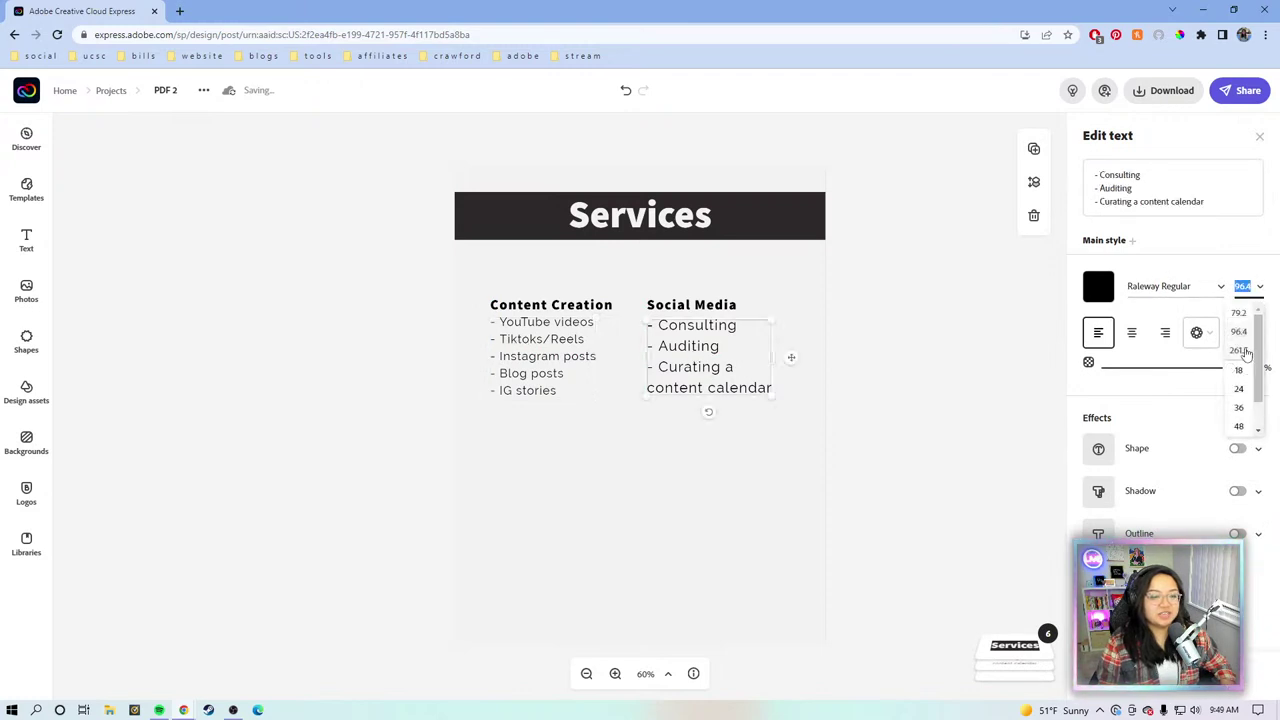
{"action": "left_click", "coordinate": [1239, 313]}
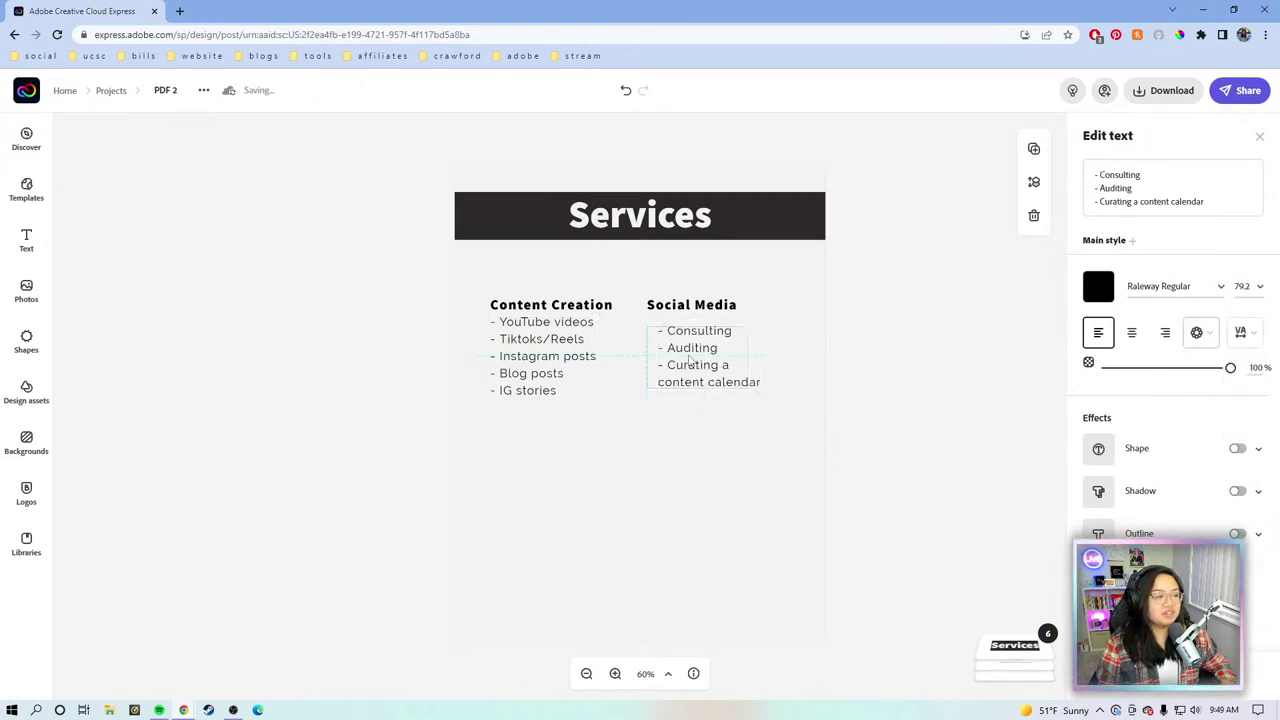
{"action": "left_click_drag", "start_coordinate": [690, 358], "coordinate": [688, 350]}
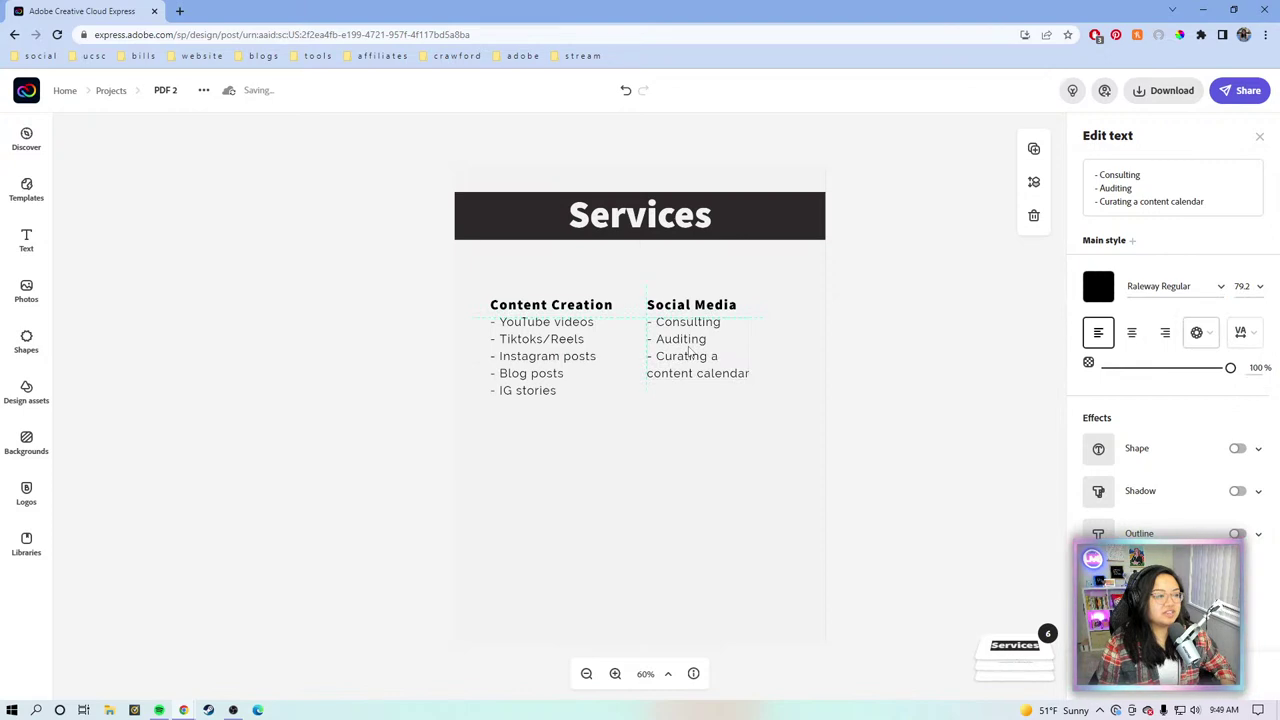
Step: Duplicate the Content Creation and Social Media columns together and place the copies as a second row below the originals
{"action": "left_click_drag", "start_coordinate": [861, 368], "coordinate": [390, 289]}
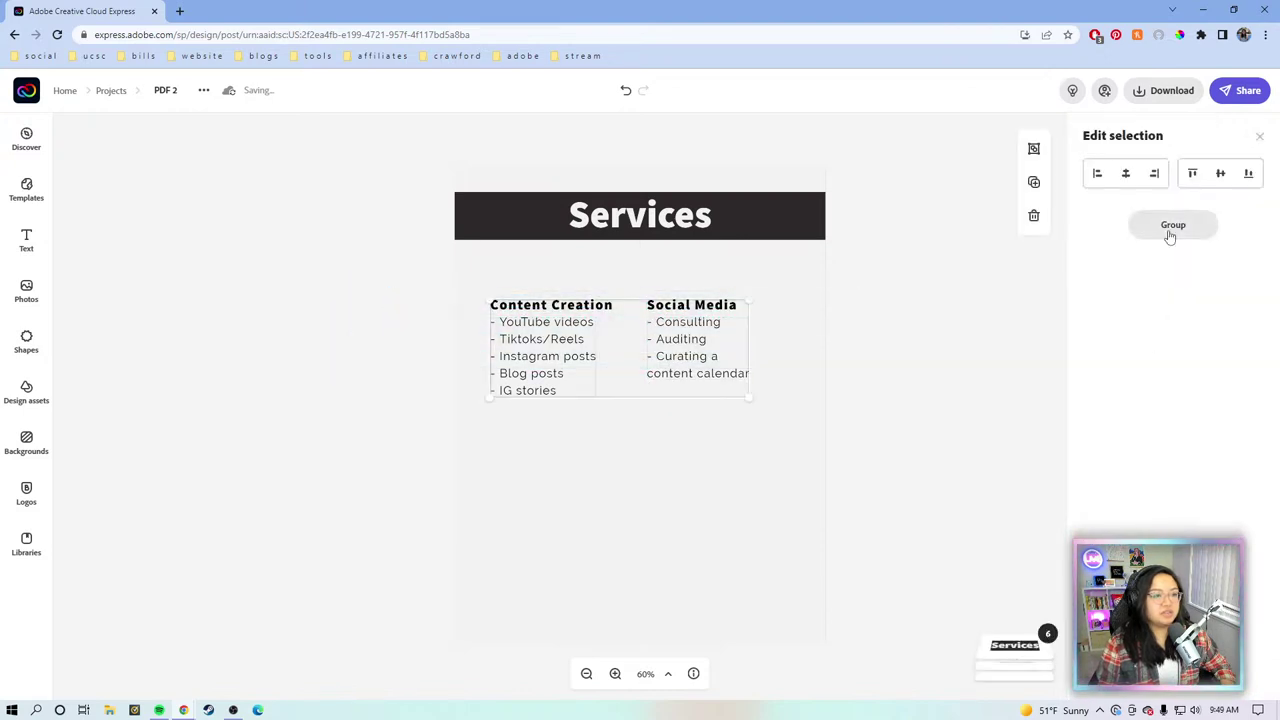
{"action": "left_click", "coordinate": [1036, 183]}
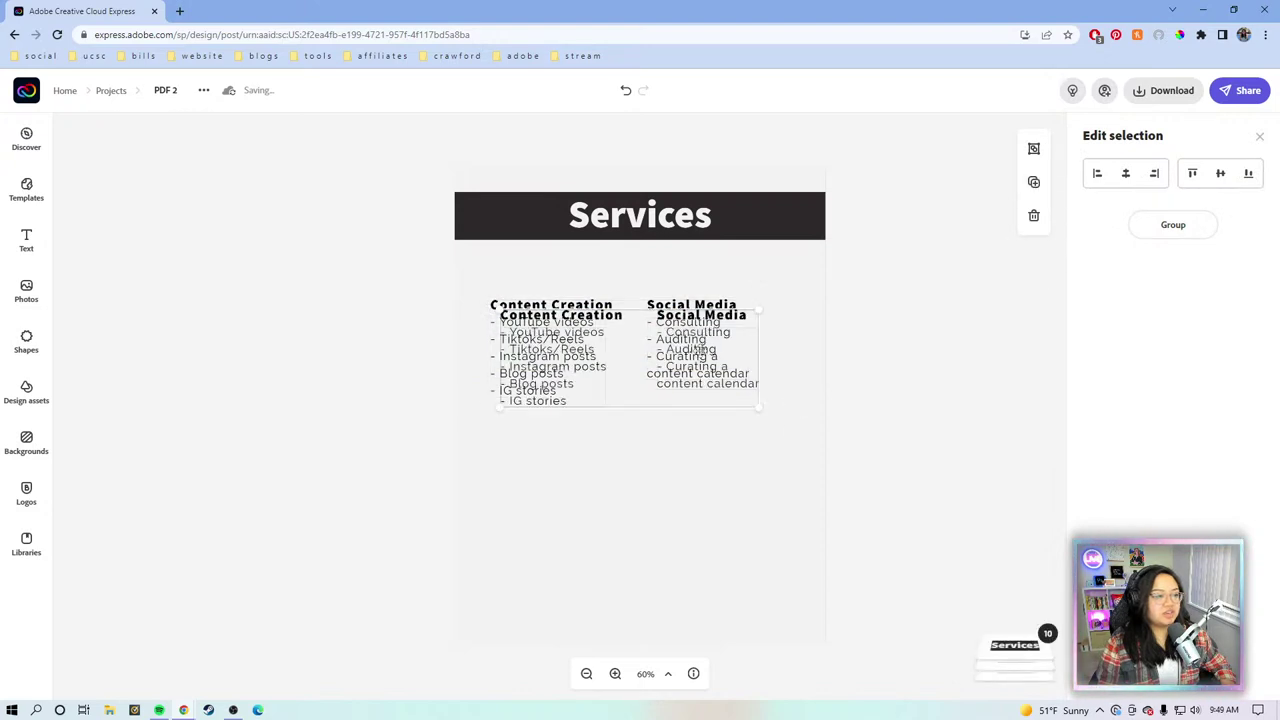
{"action": "left_click_drag", "start_coordinate": [695, 352], "coordinate": [688, 479]}
{"action": "left_click", "coordinate": [940, 443]}
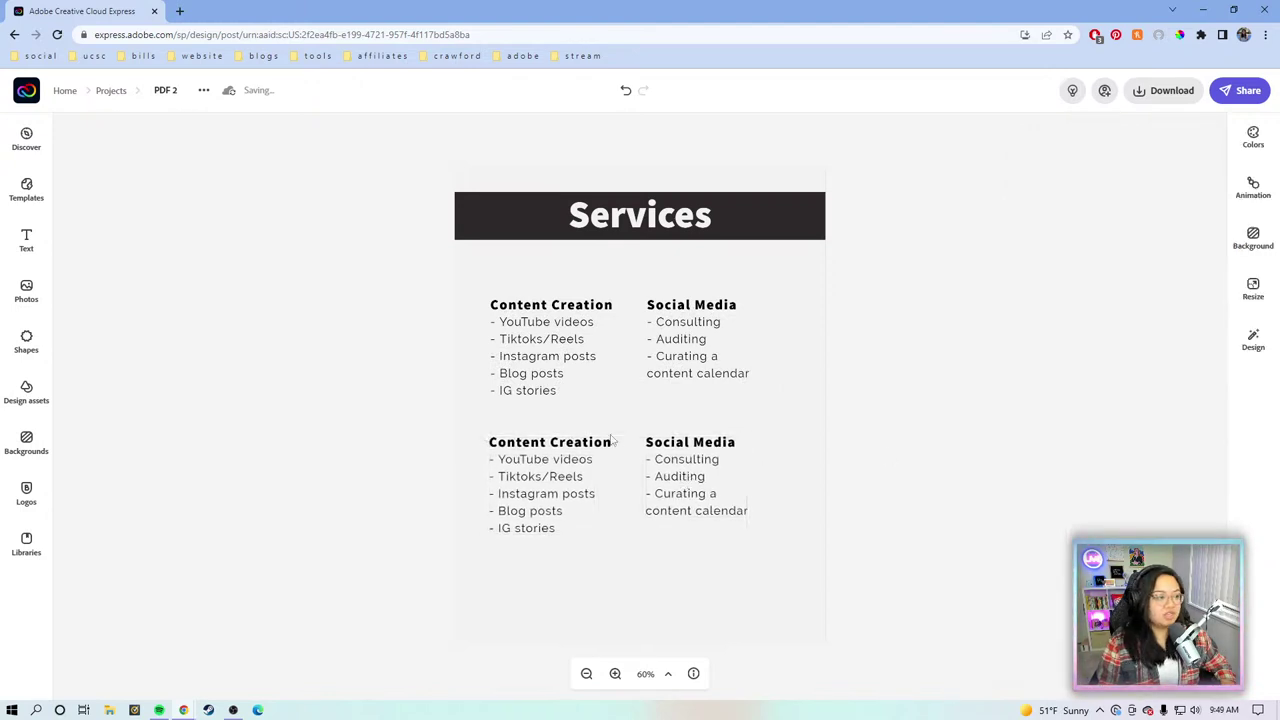
Step: Replace the copied Content Creation heading in the second row with "Design"
{"action": "left_click", "coordinate": [602, 448]}
{"action": "left_click", "coordinate": [602, 448]}
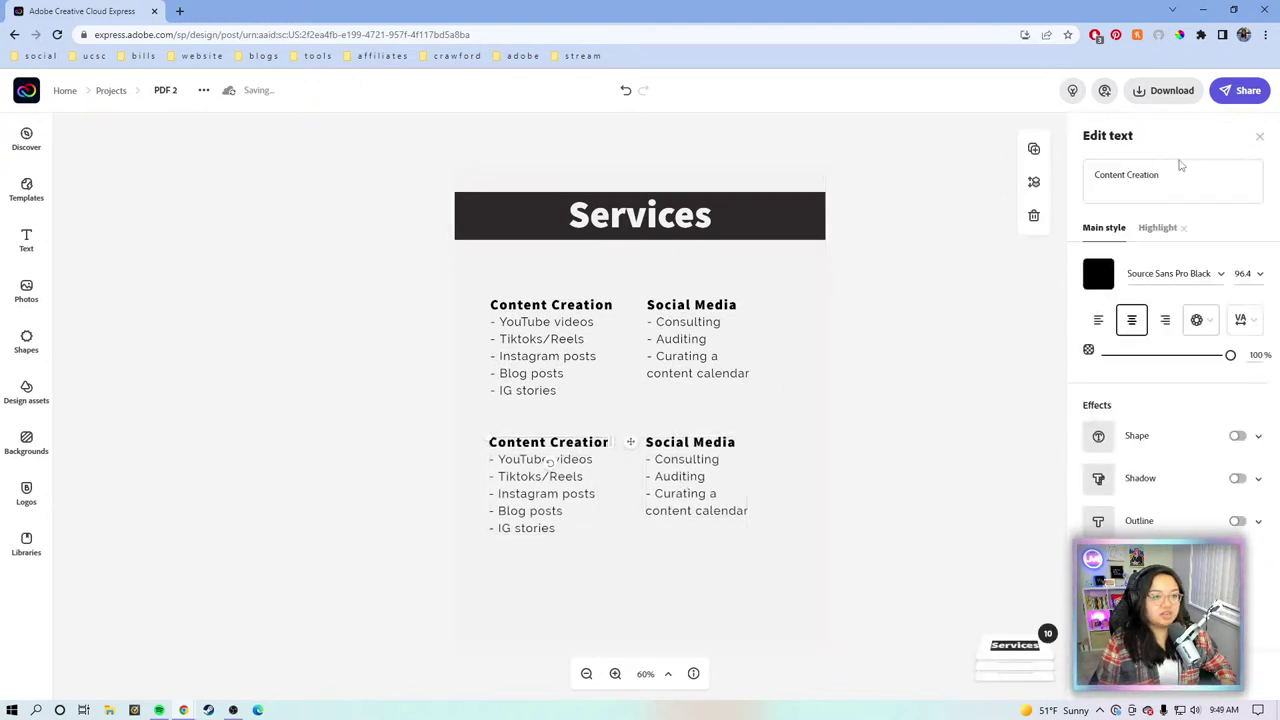
{"action": "left_click", "coordinate": [1204, 188]}
{"action": "left_click_drag", "start_coordinate": [1204, 188], "coordinate": [1090, 181]}
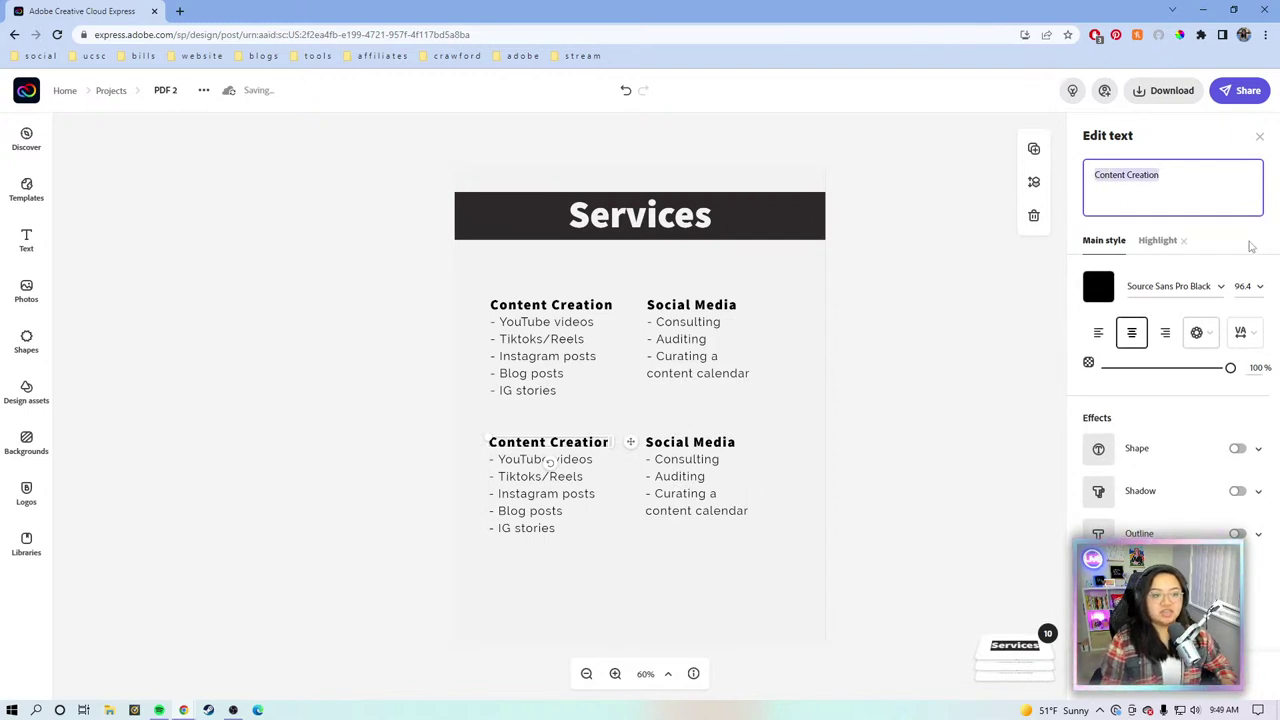
{"action": "type", "text": "Desi"}
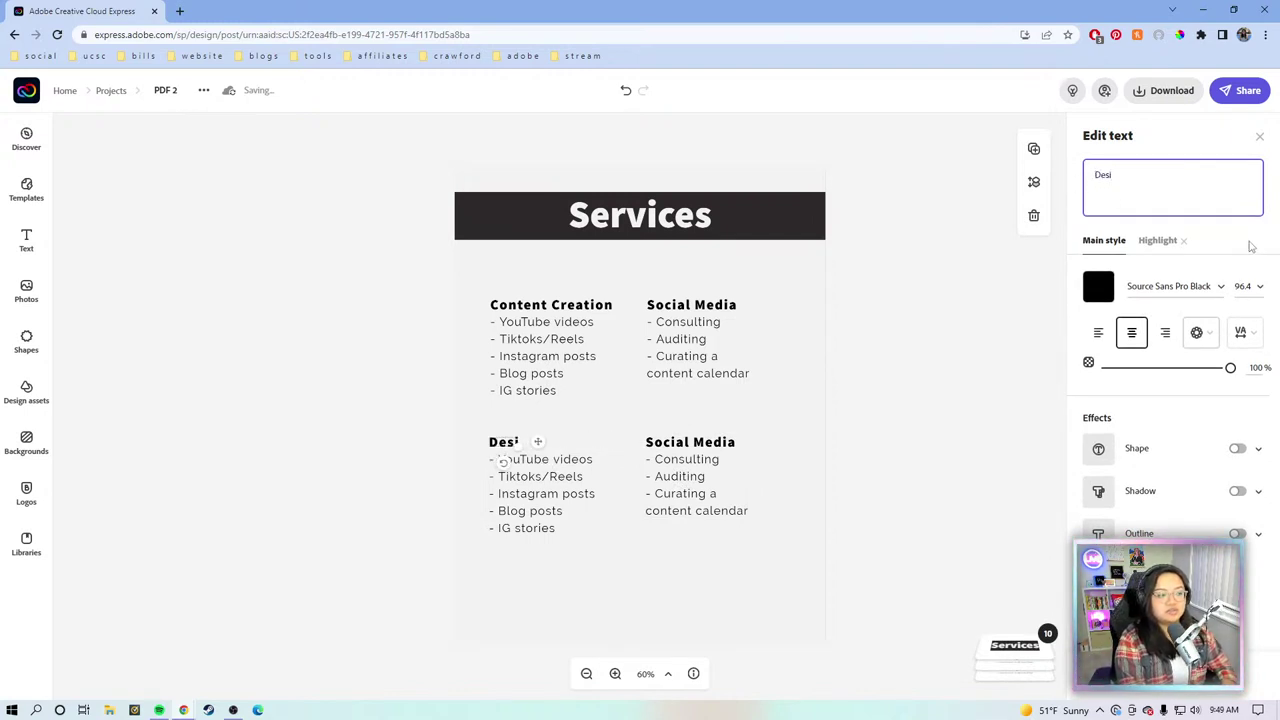
{"action": "type", "text": "gn"}
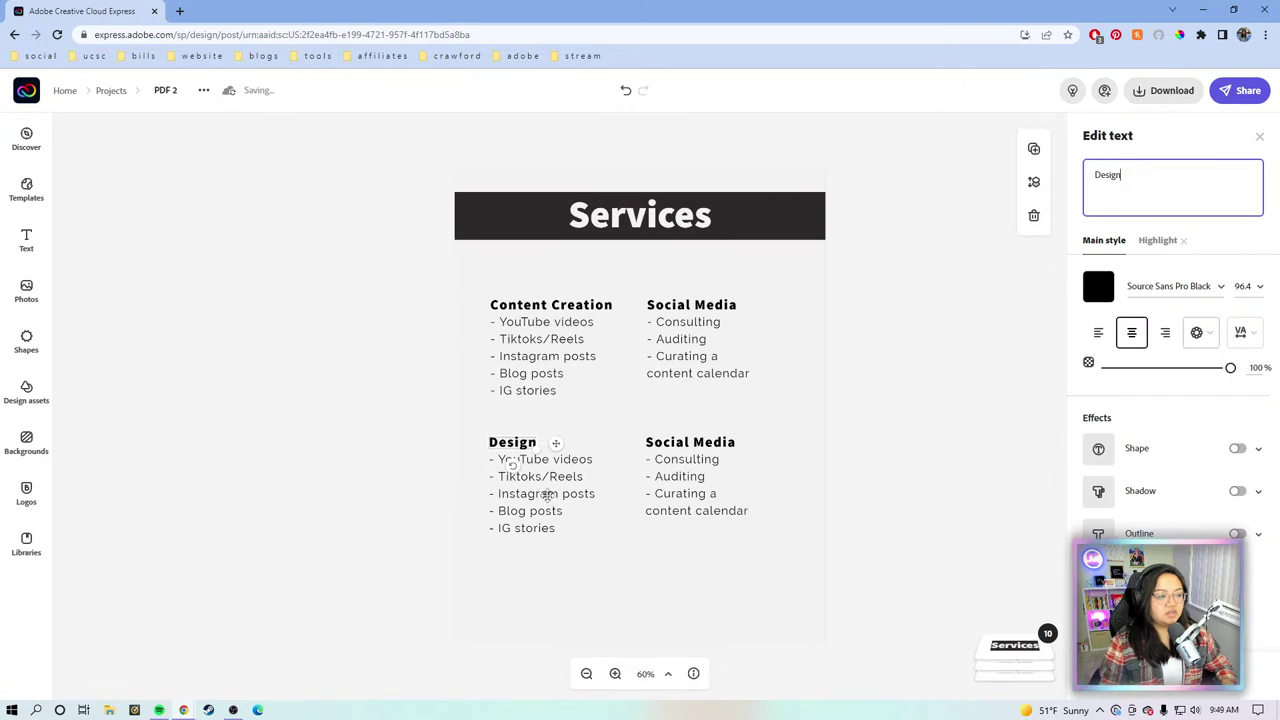
Step: Replace the list under the Design heading with three dashed lines: "Logo design", "Web design" and "Branding"
{"action": "left_click", "coordinate": [545, 493]}
{"action": "left_click", "coordinate": [1193, 197]}
{"action": "key", "text": "ctrl+a"}
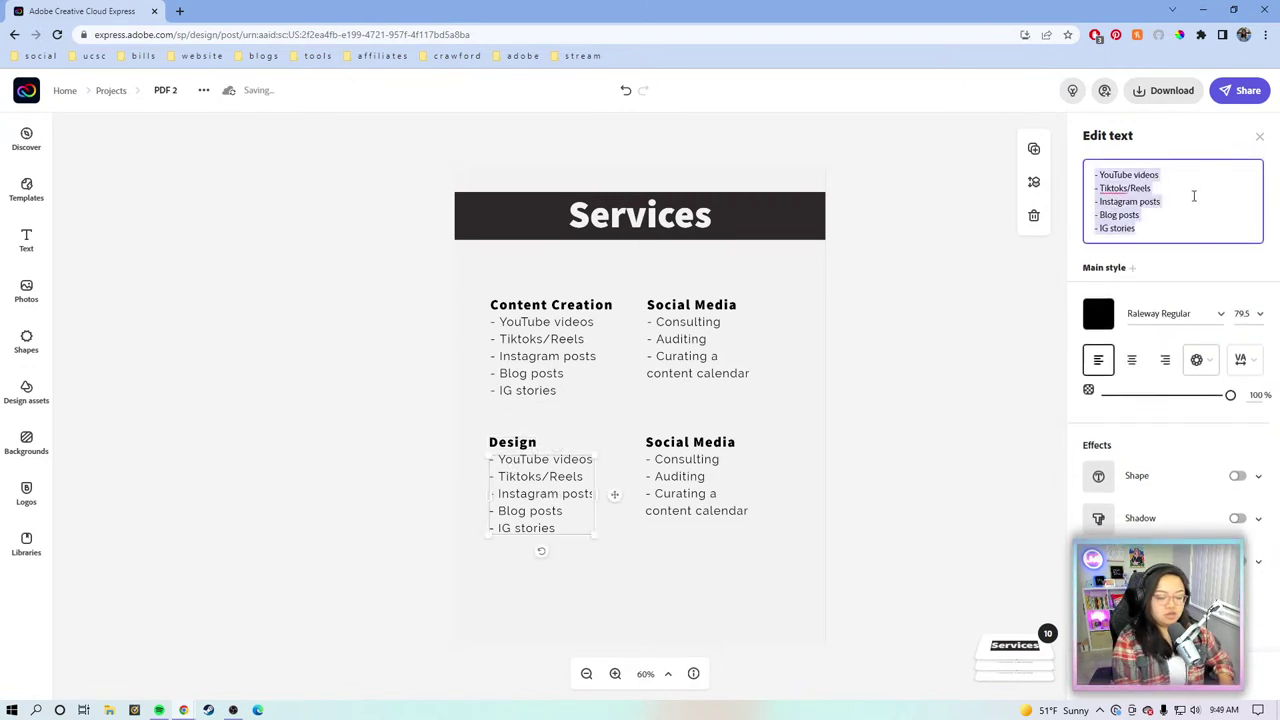
{"action": "key", "text": "BackSpace"}
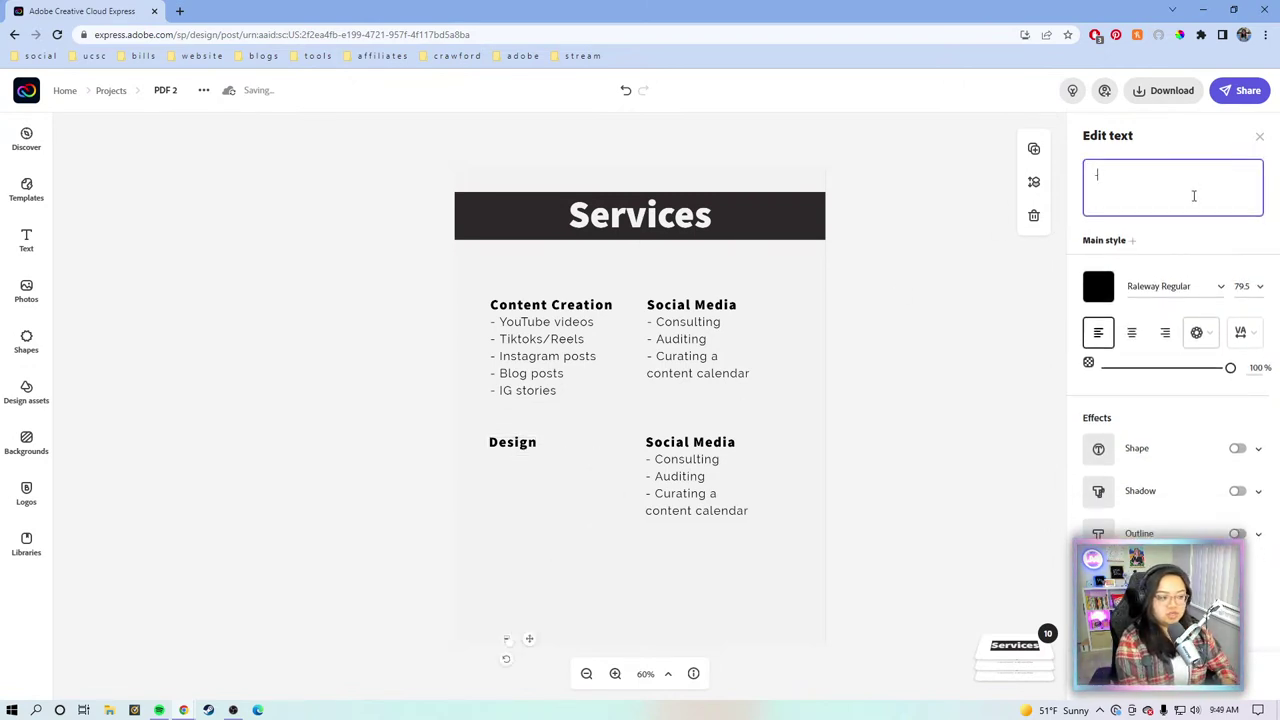
{"action": "type", "text": "- L"}
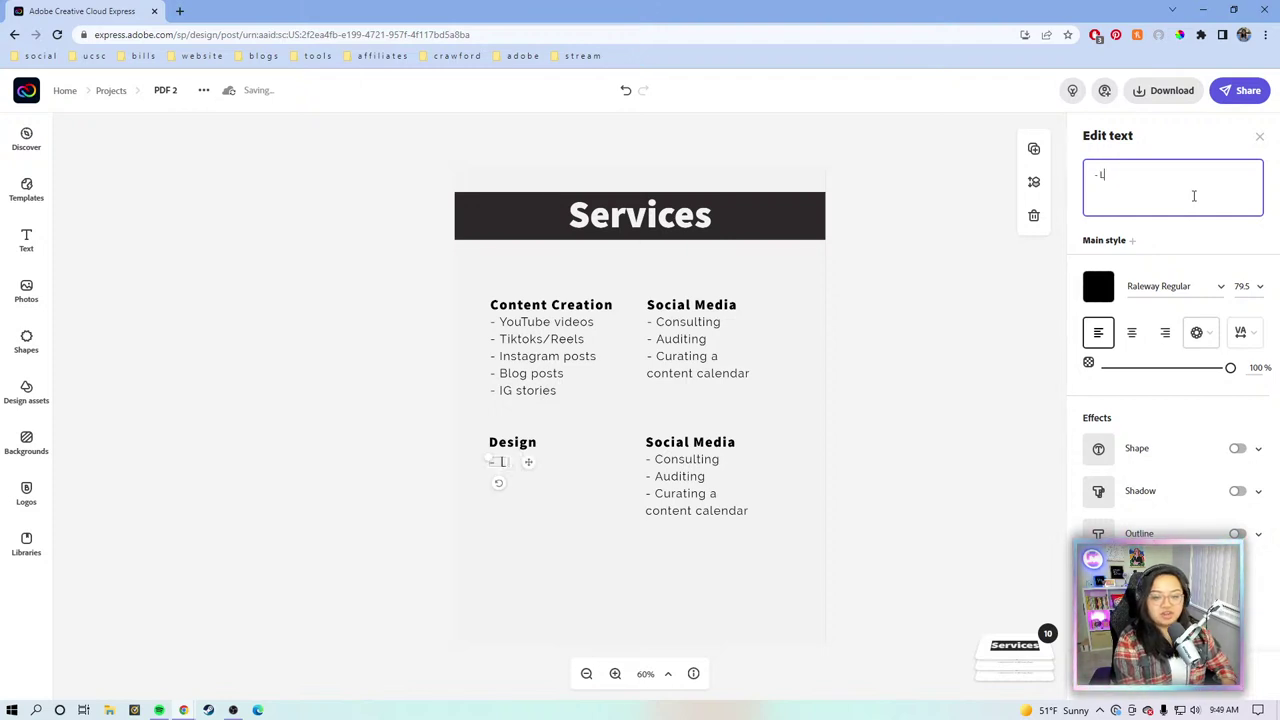
{"action": "type", "text": "ogo"}
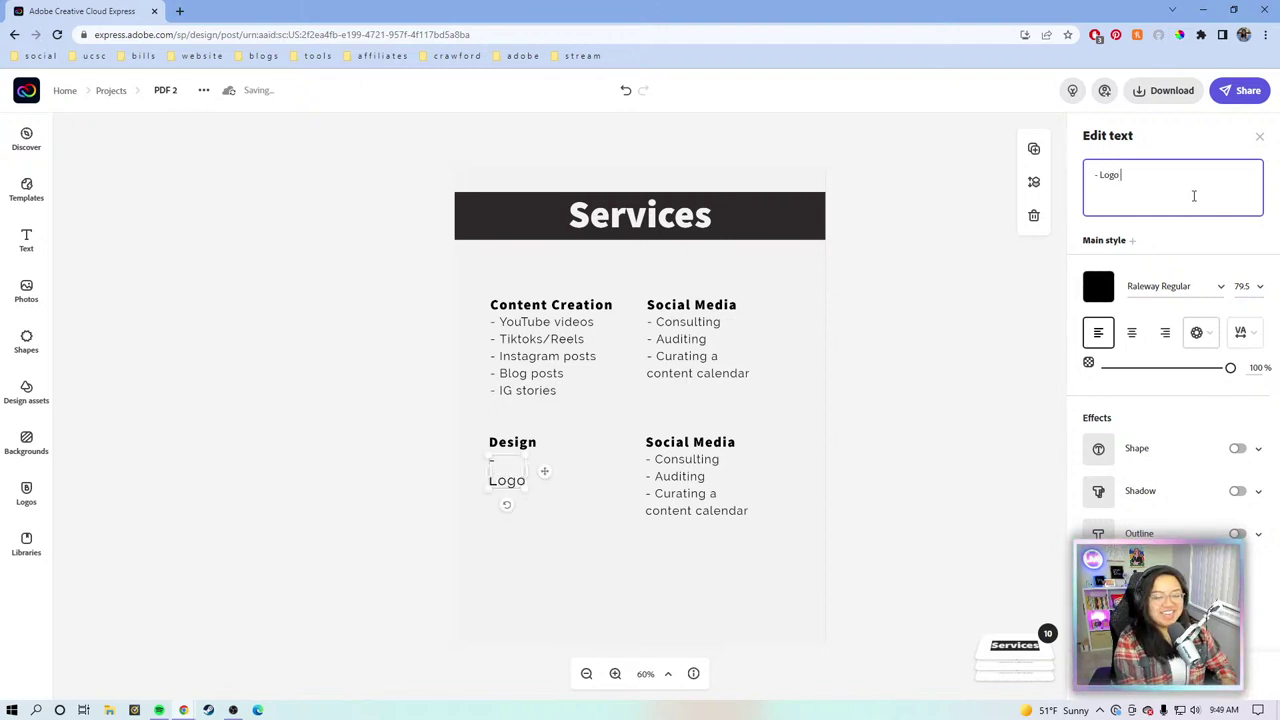
{"action": "type", "text": " design "}
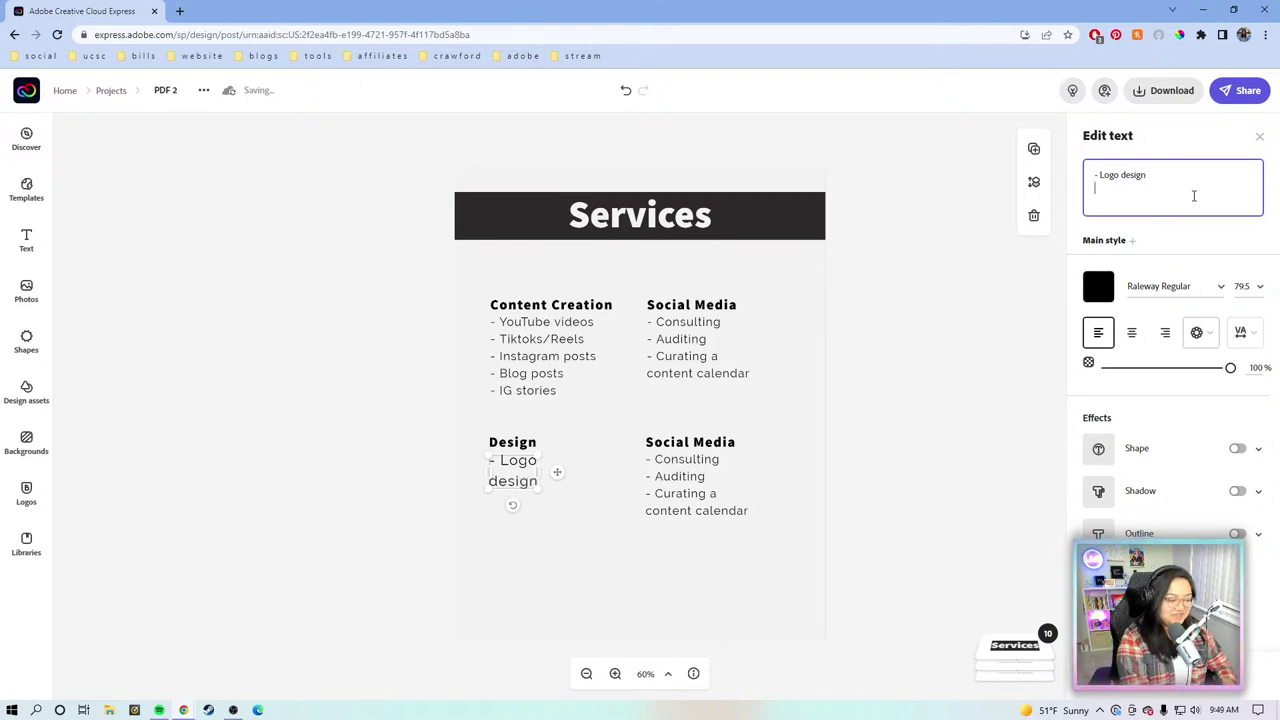
{"action": "type", "text": "- Web des"}
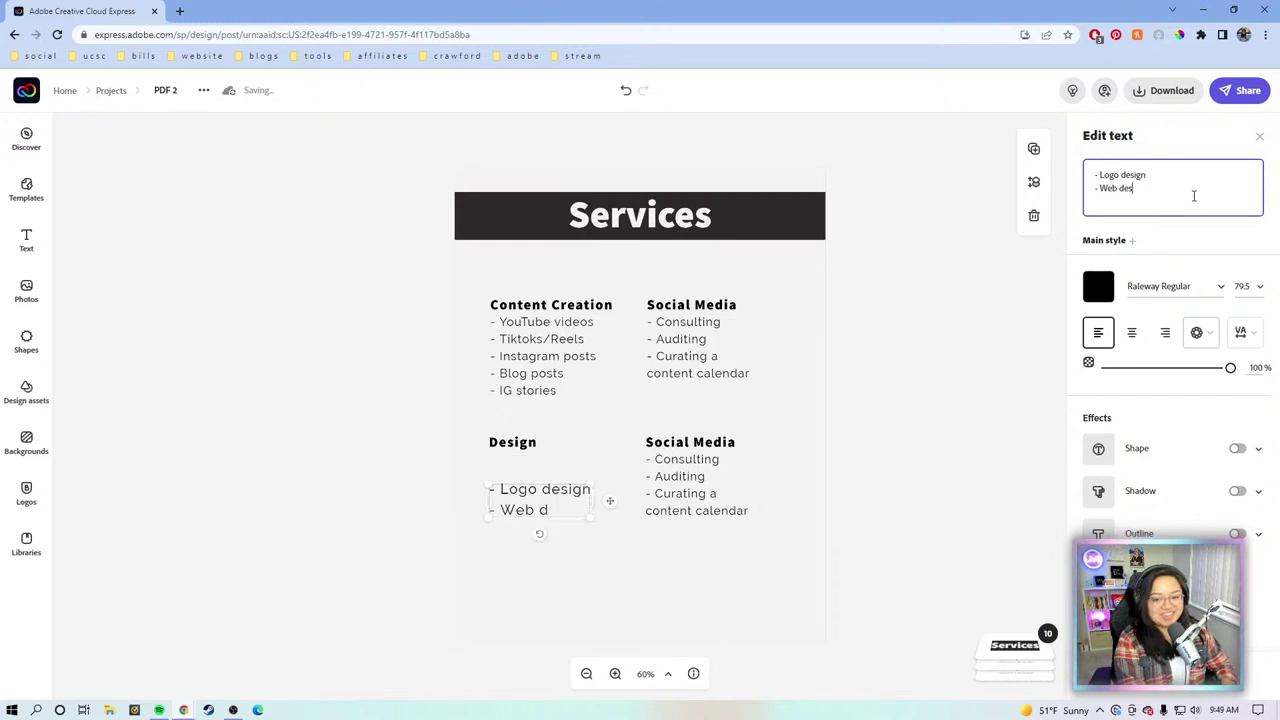
{"action": "type", "text": "ign"}
{"action": "key", "text": "Return"}
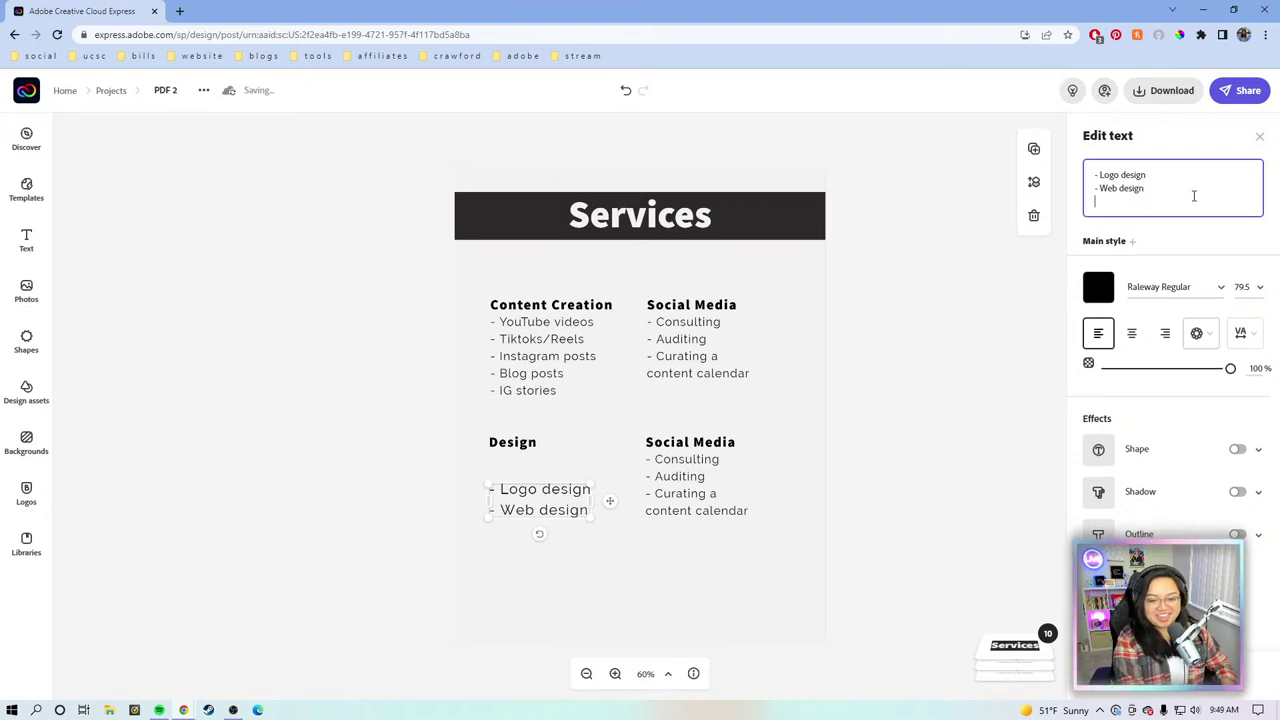
{"action": "type", "text": "- B"}
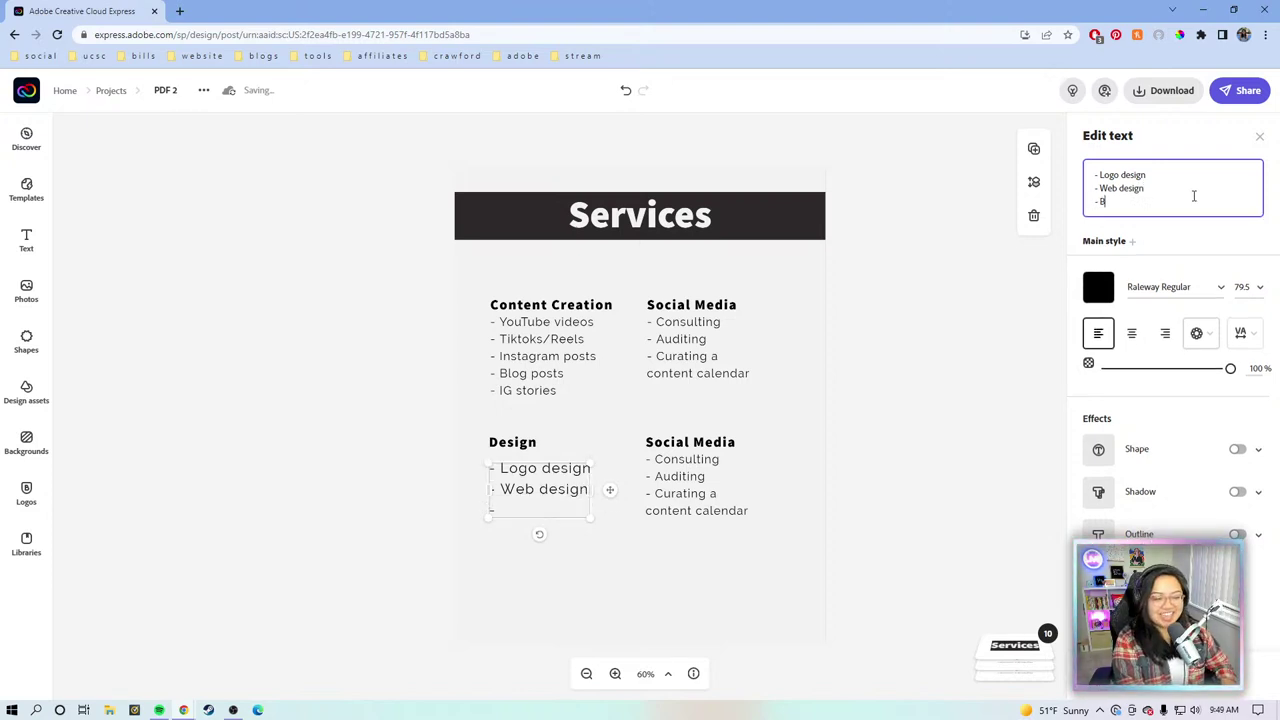
{"action": "type", "text": "randing"}
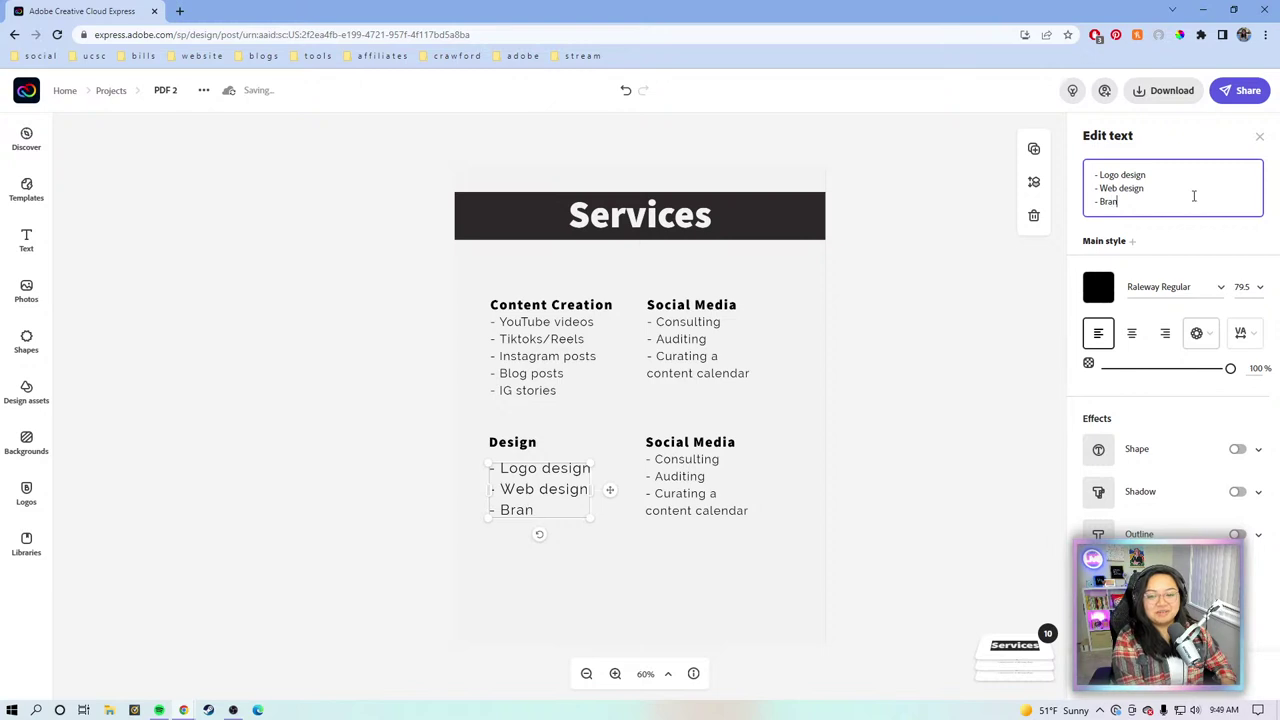
Step: Set the Design list's font size to 79.2 and place it directly beneath the Design heading
{"action": "left_click", "coordinate": [818, 543]}
{"action": "left_click", "coordinate": [538, 500]}
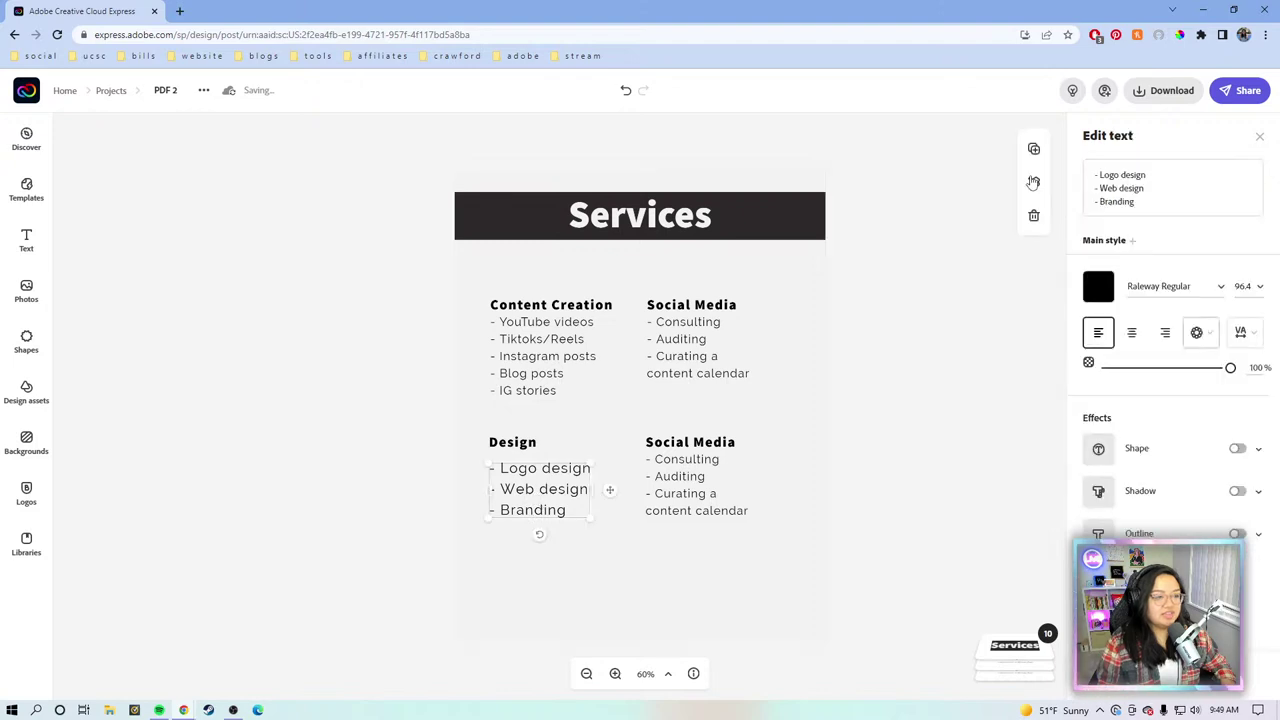
{"action": "left_click", "coordinate": [1250, 286]}
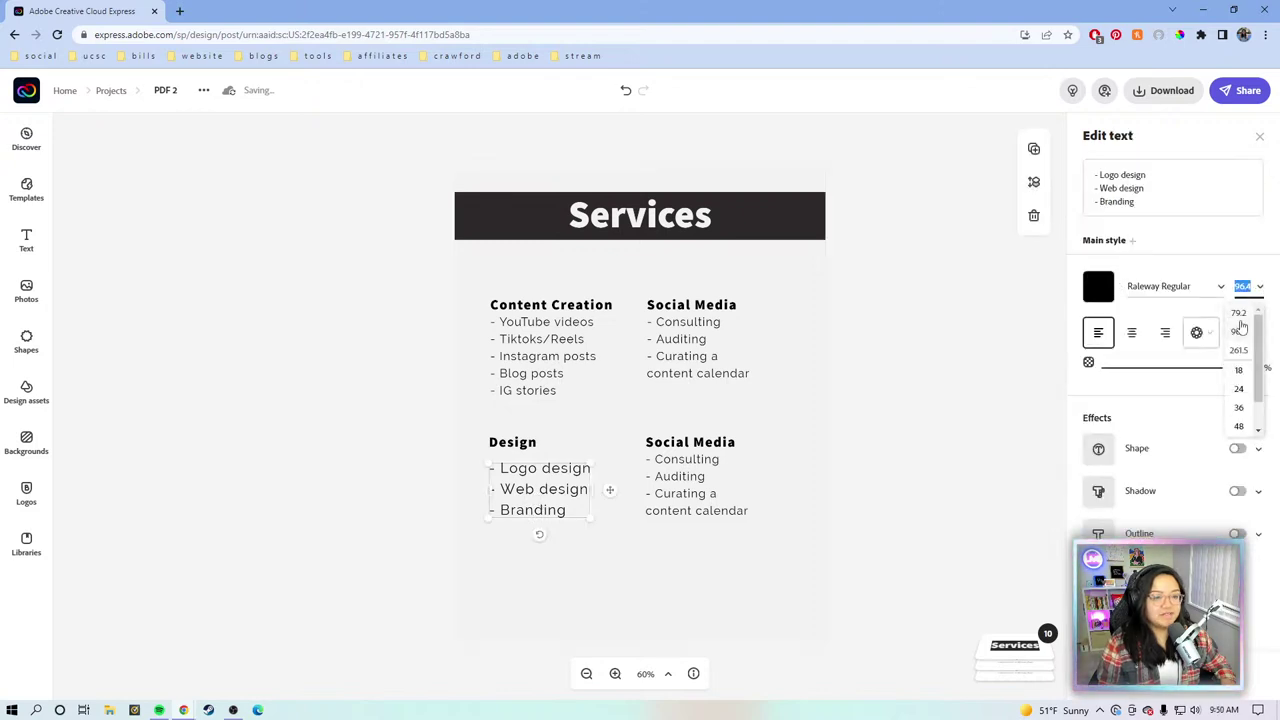
{"action": "left_click", "coordinate": [1239, 313]}
{"action": "left_click_drag", "start_coordinate": [601, 496], "coordinate": [596, 486]}
Step: Replace the second-row Social Media list with three dashed lines: "content marketing", "brand collaborations" and "brand strategy"
{"action": "left_click", "coordinate": [663, 497]}
{"action": "left_click", "coordinate": [1137, 187]}
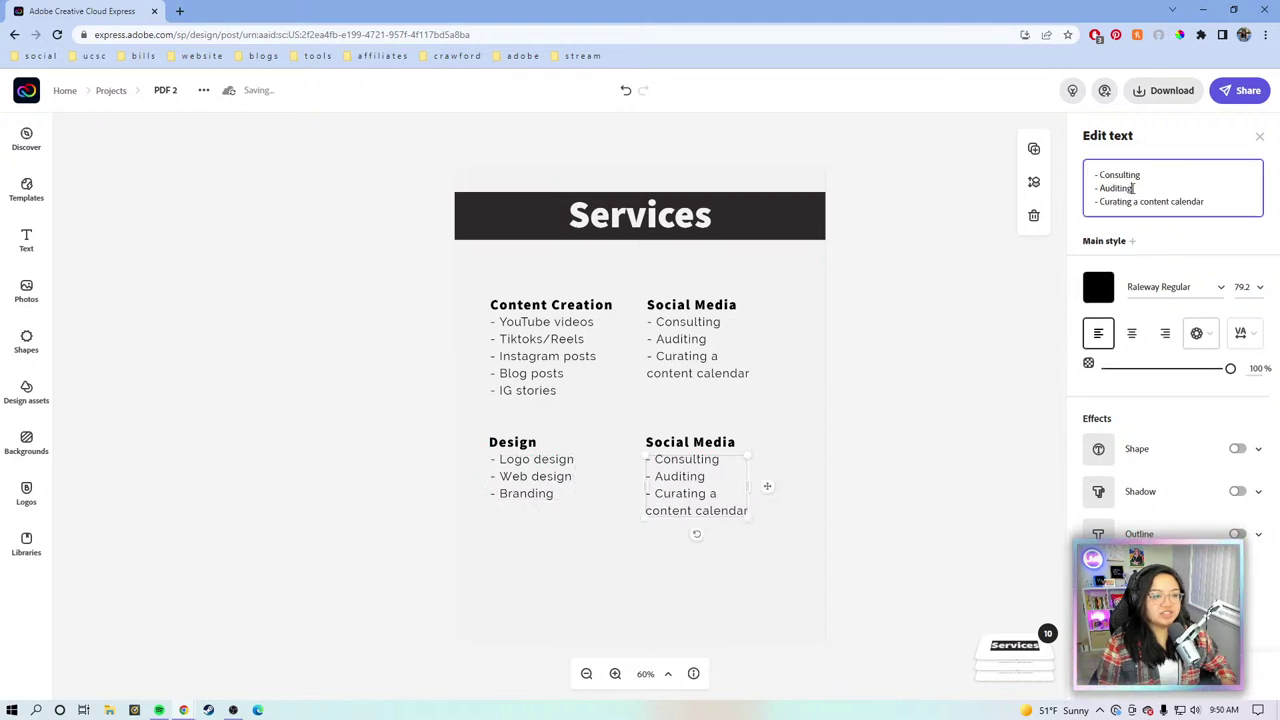
{"action": "key", "text": "ctrl+a"}
{"action": "key", "text": "BackSpace"}
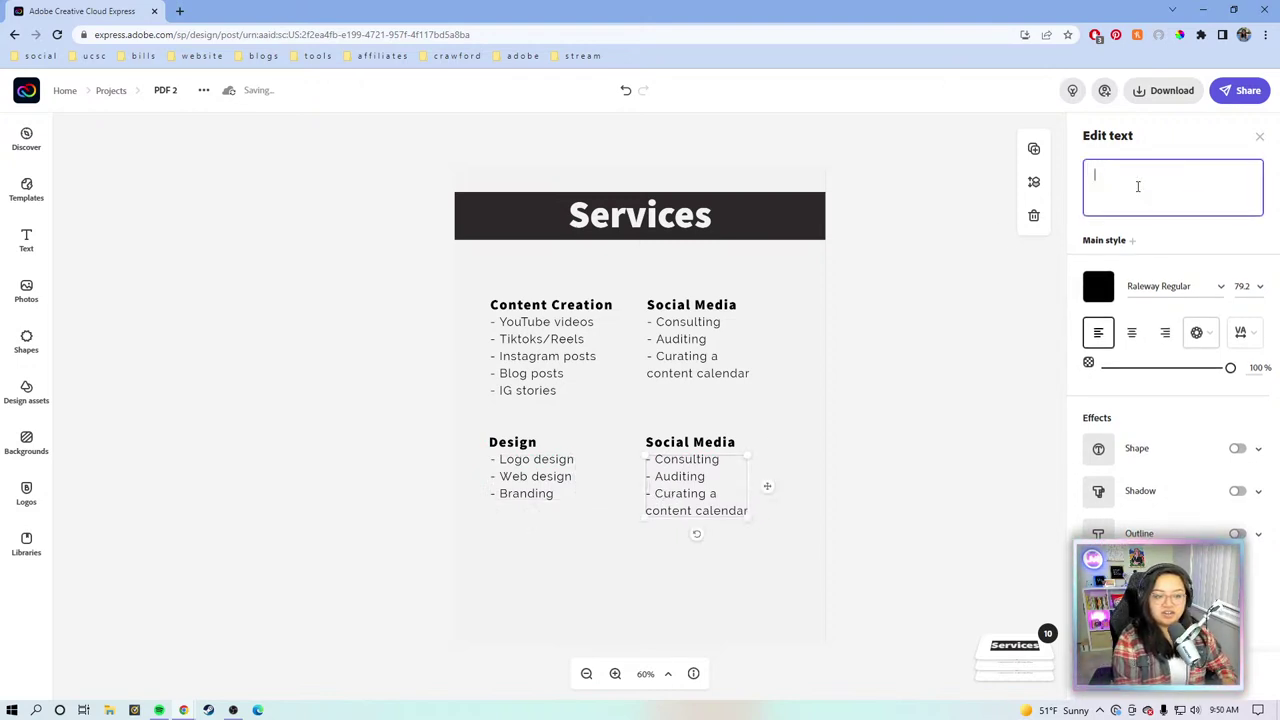
{"action": "type", "text": "-"}
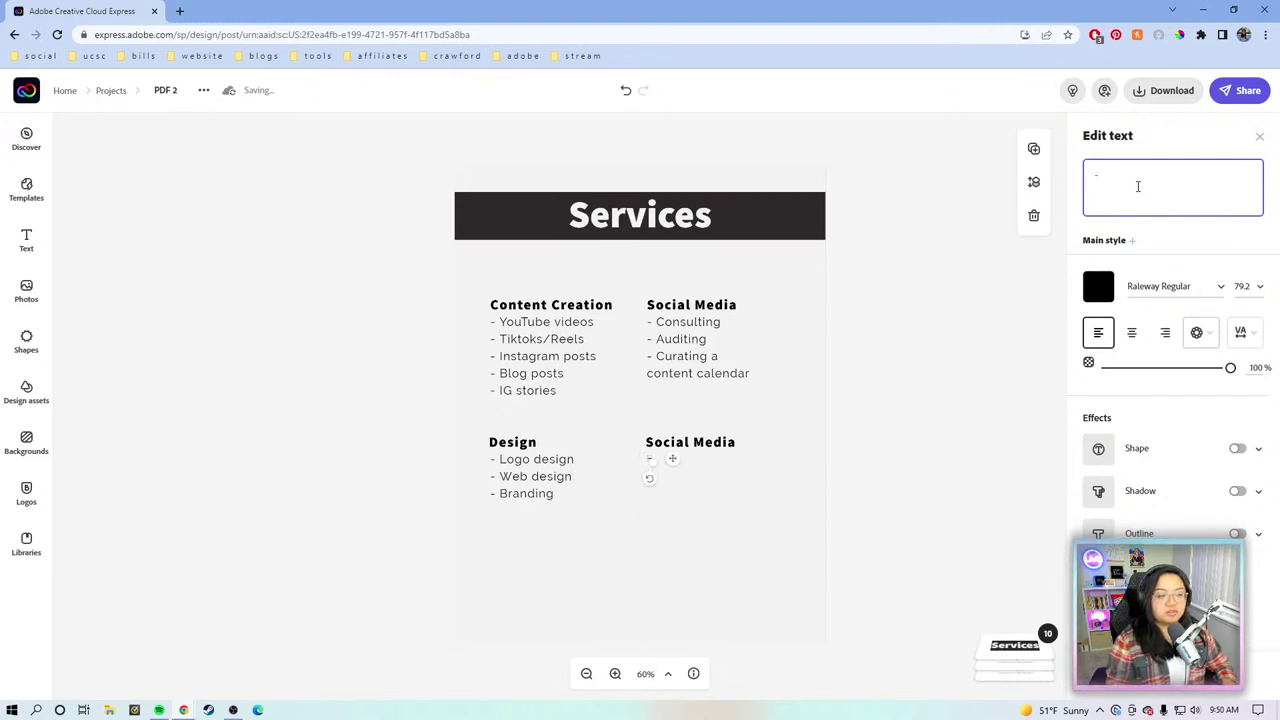
{"action": "type", "text": " C"}
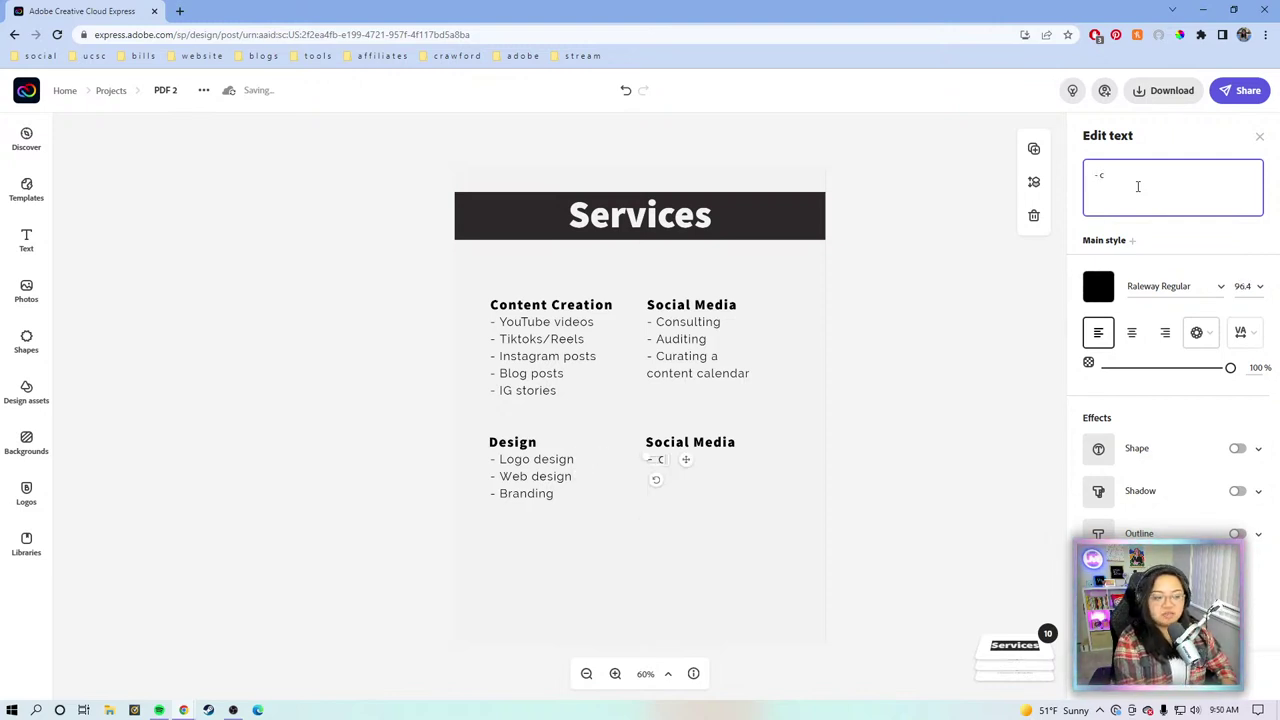
{"action": "type", "text": "ontent"}
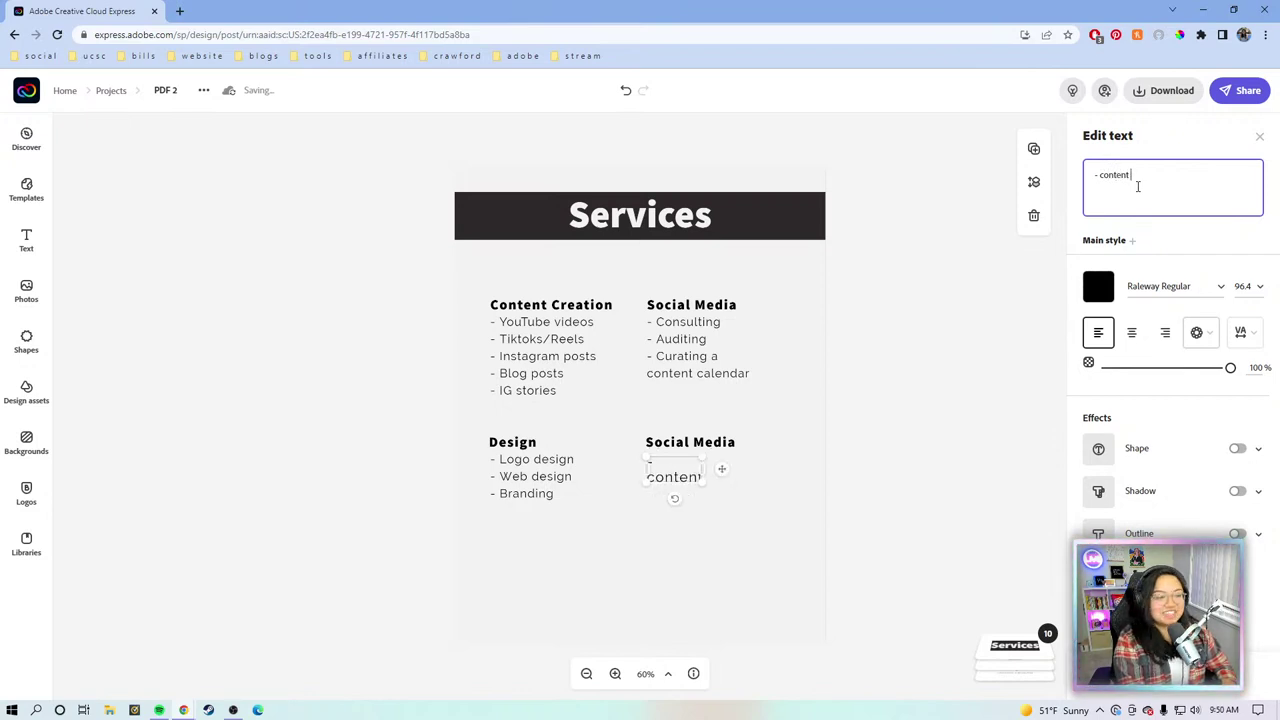
{"action": "type", "text": " m"}
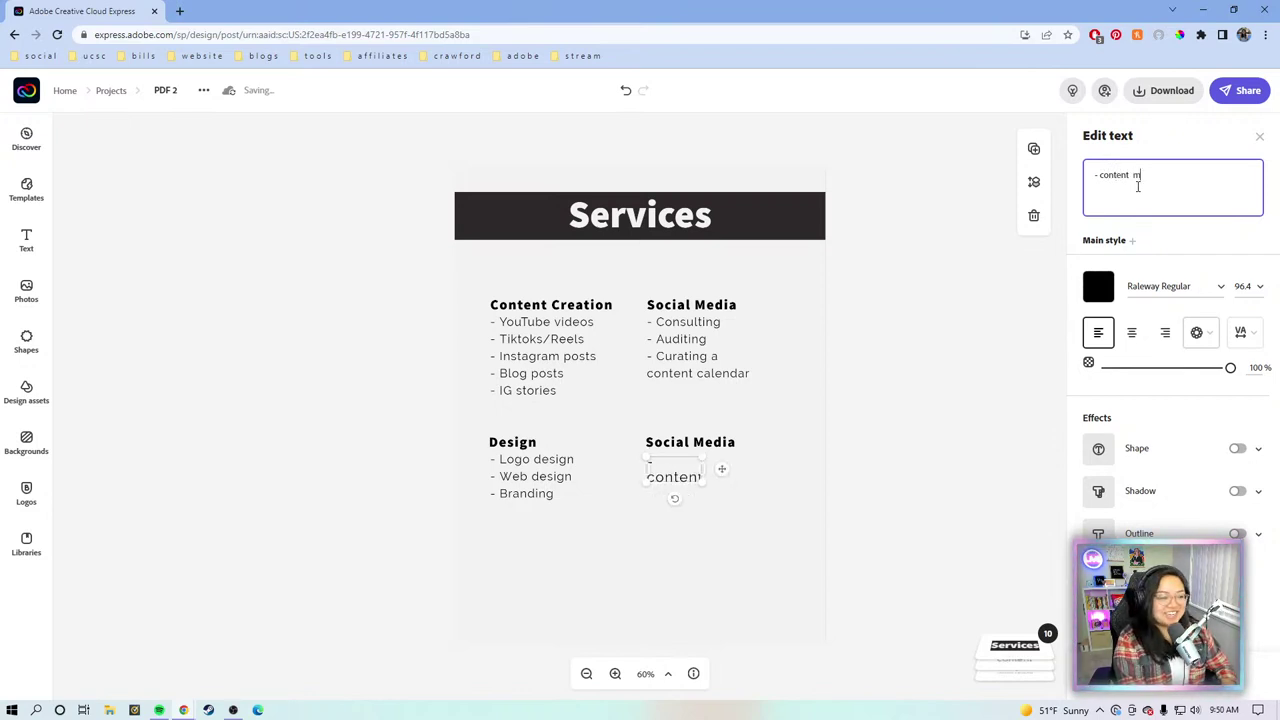
{"action": "type", "text": "arketing"}
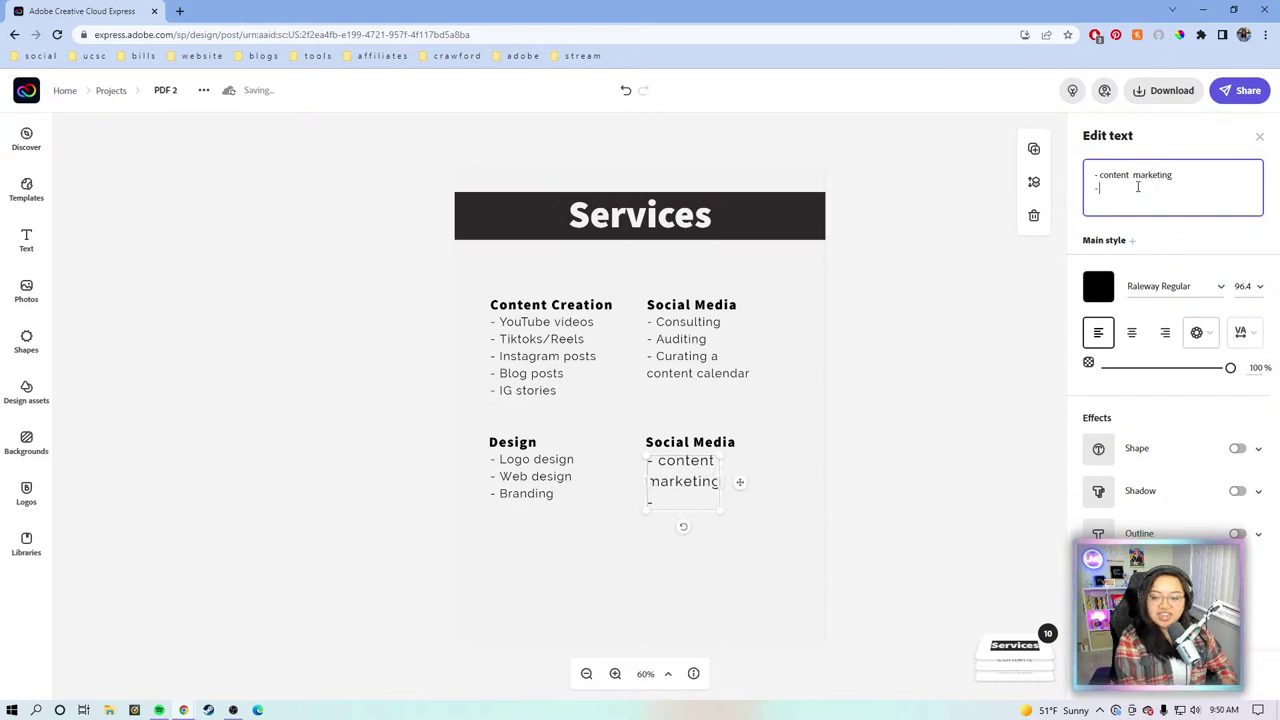
{"action": "type", "text": "- brand collaboration"}
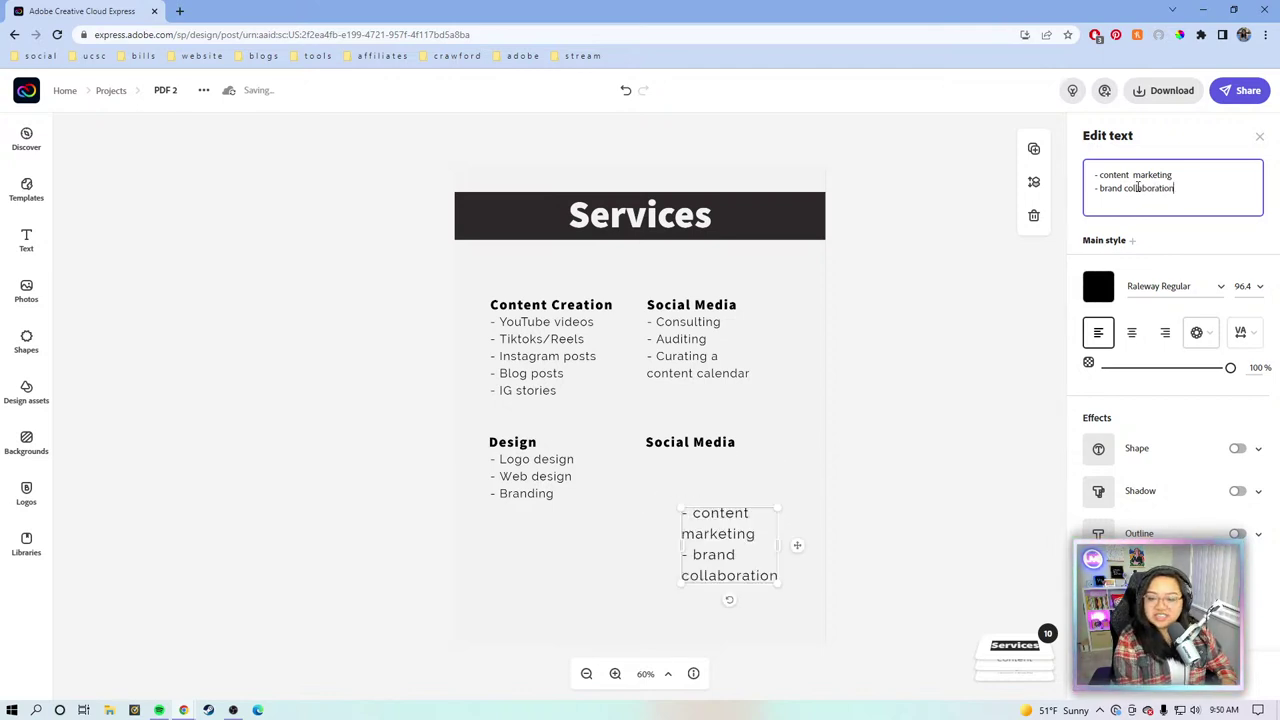
{"action": "type", "text": "s"}
{"action": "key", "text": "Return"}
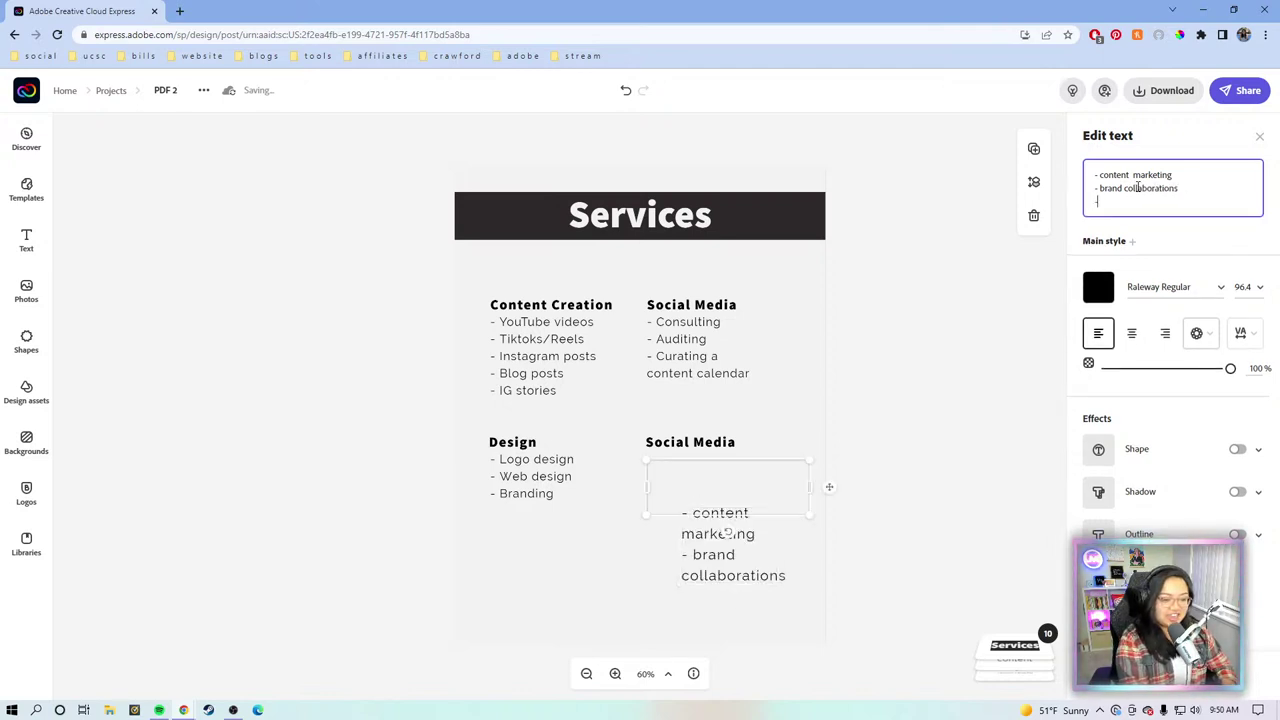
{"action": "type", "text": "- bran"}
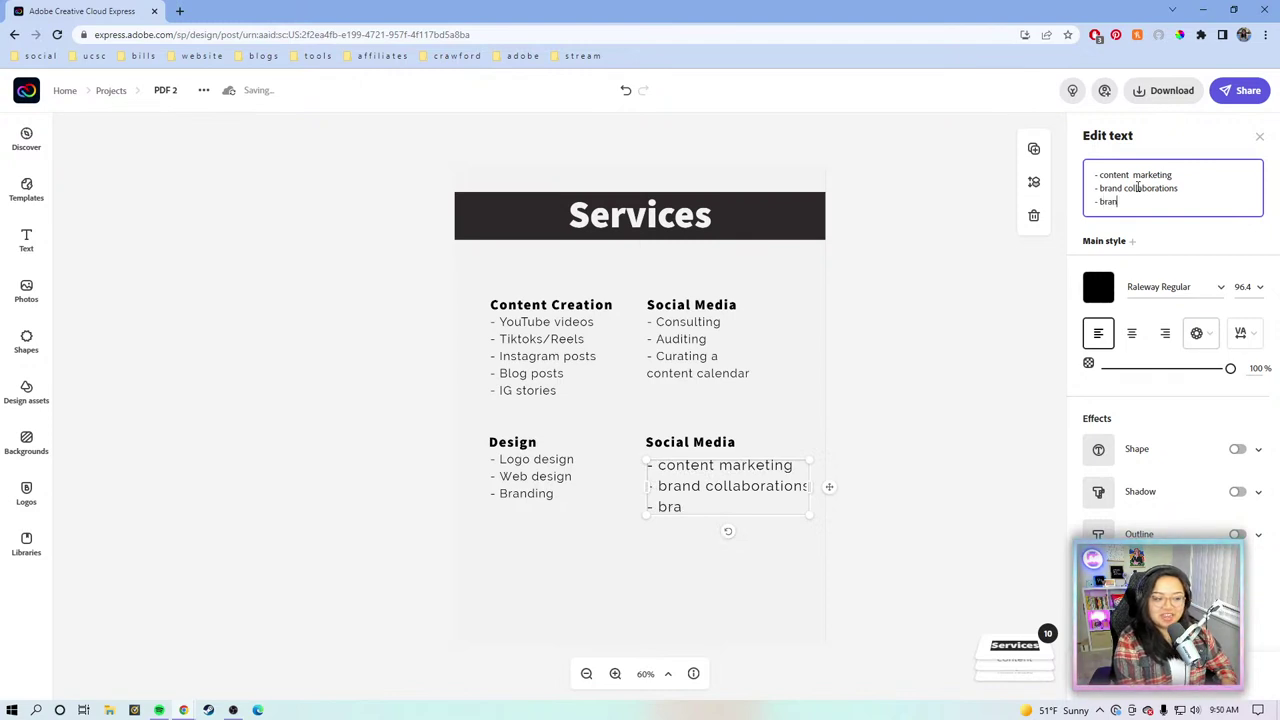
{"action": "type", "text": "d strategy"}
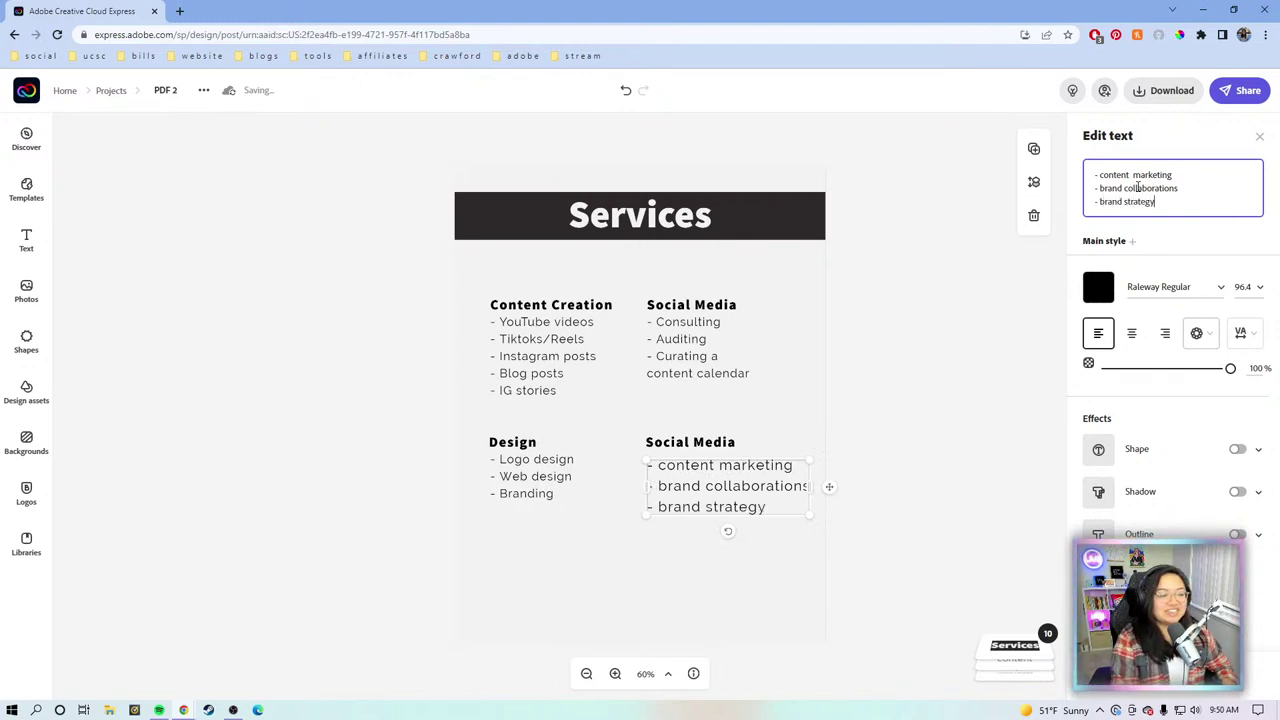
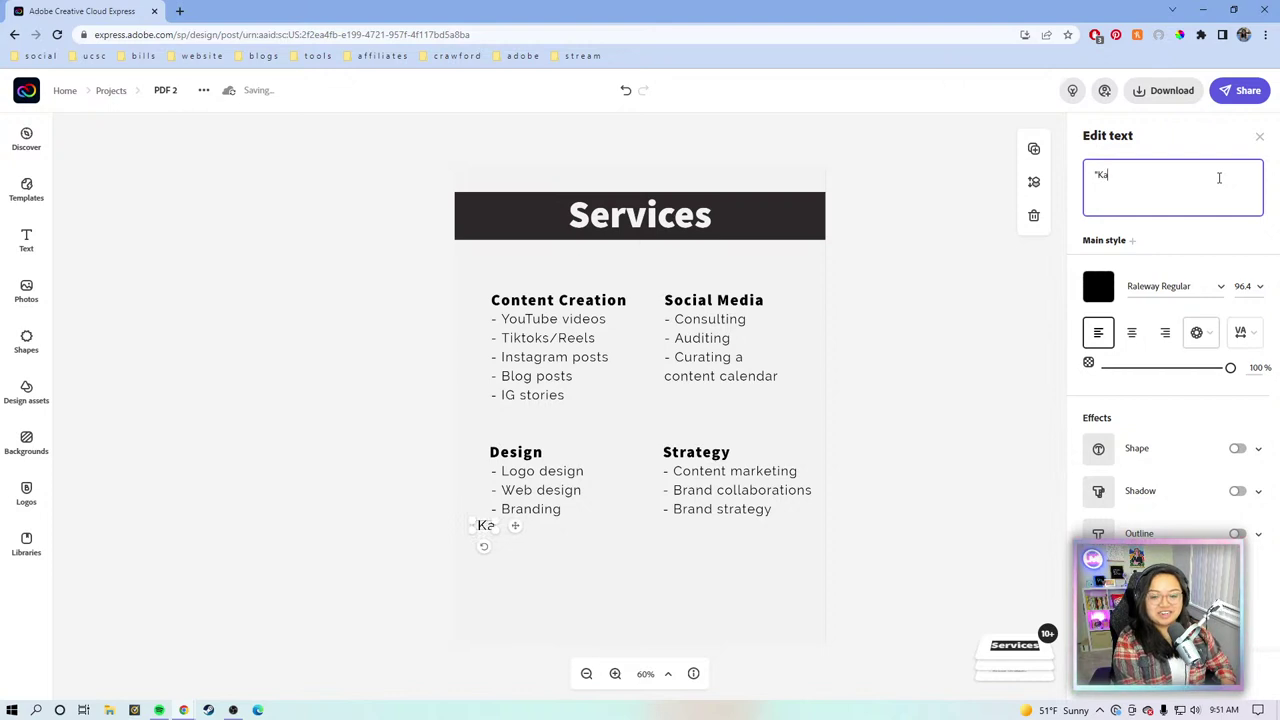
Step: Write a quoted testimonial with the creator's first name and "is great to work with! Two thumbs up!", followed by the line "- Testimonial"
{"action": "type", "text": "t"}
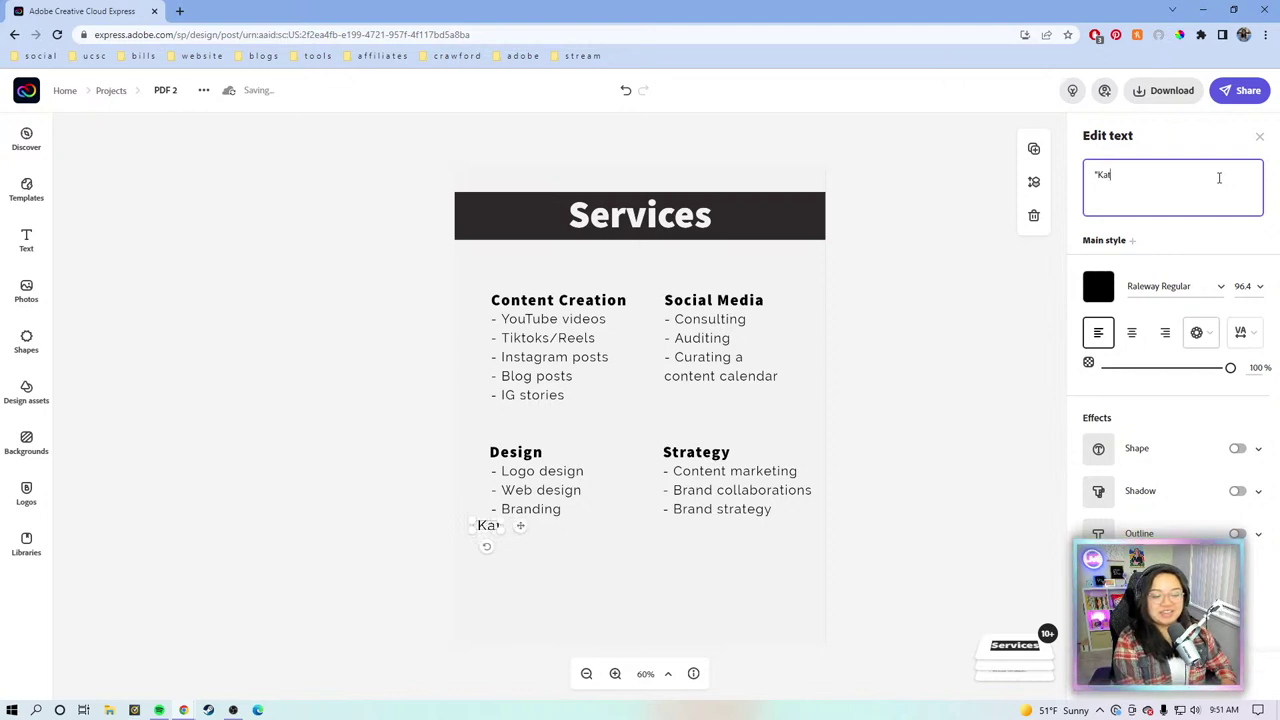
{"action": "type", "text": "i"}
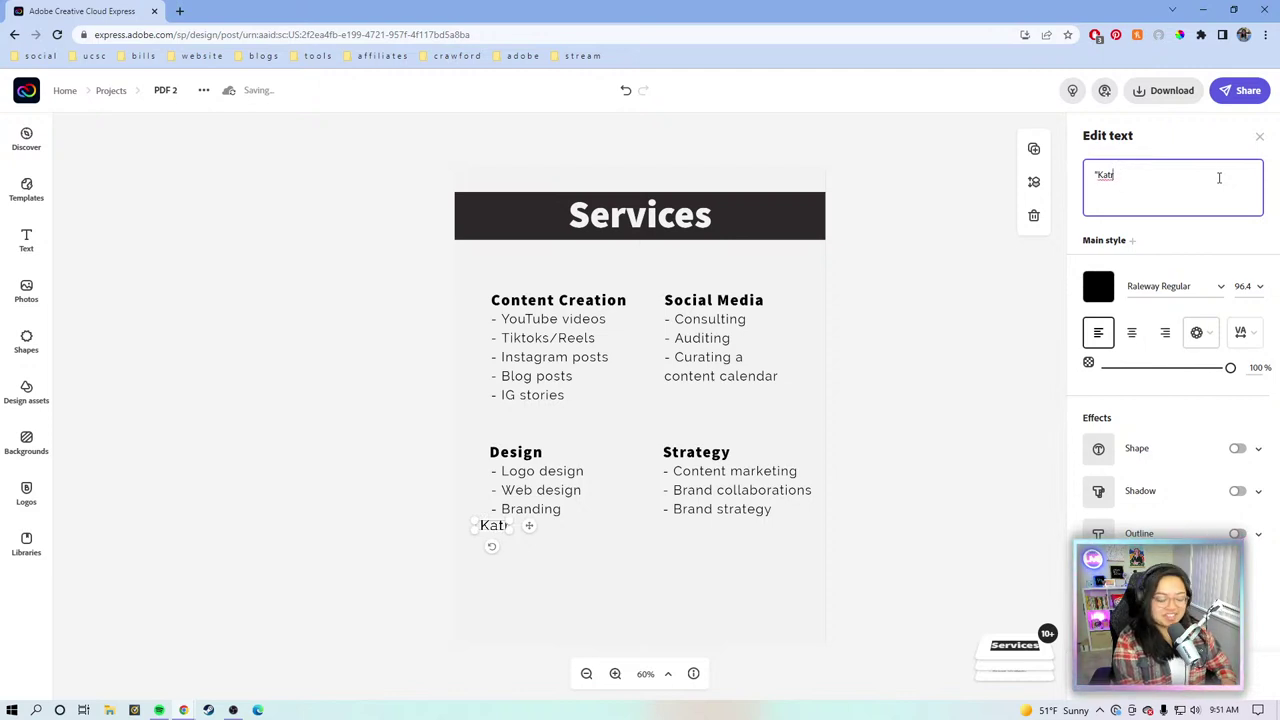
{"action": "type", "text": "rina is great to work with! Tw"}
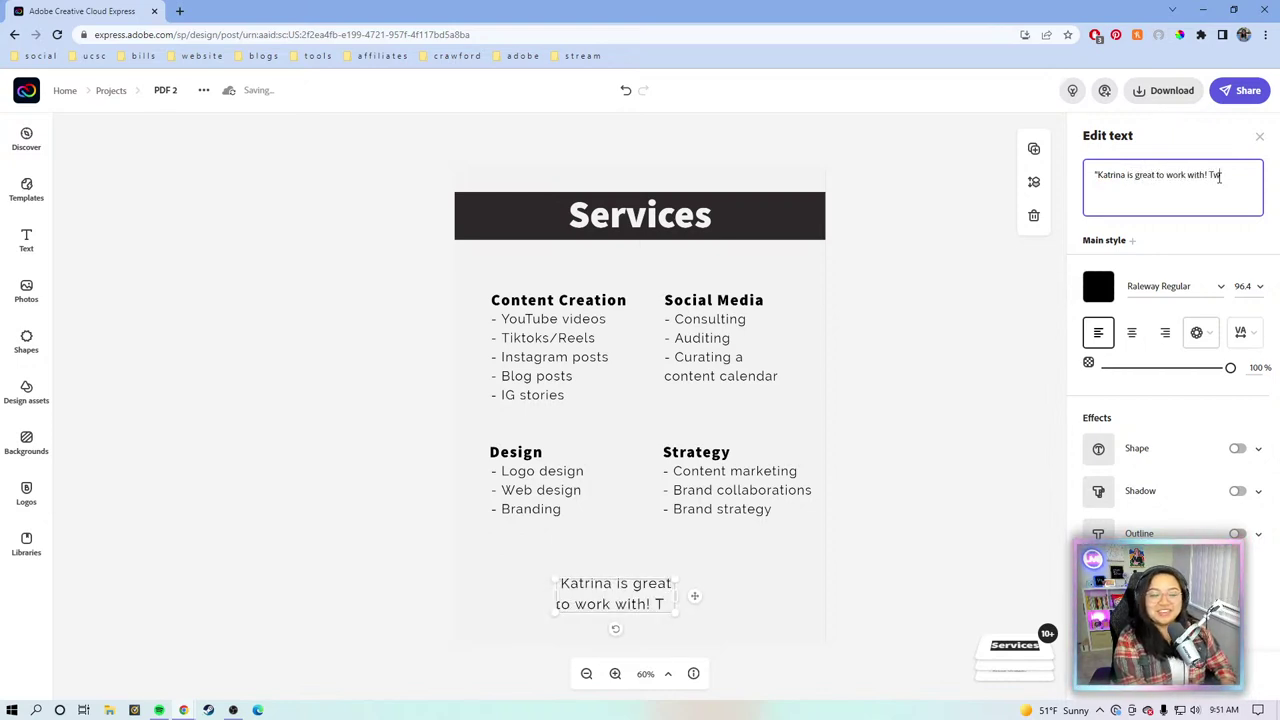
{"action": "type", "text": "o thumbs up"}
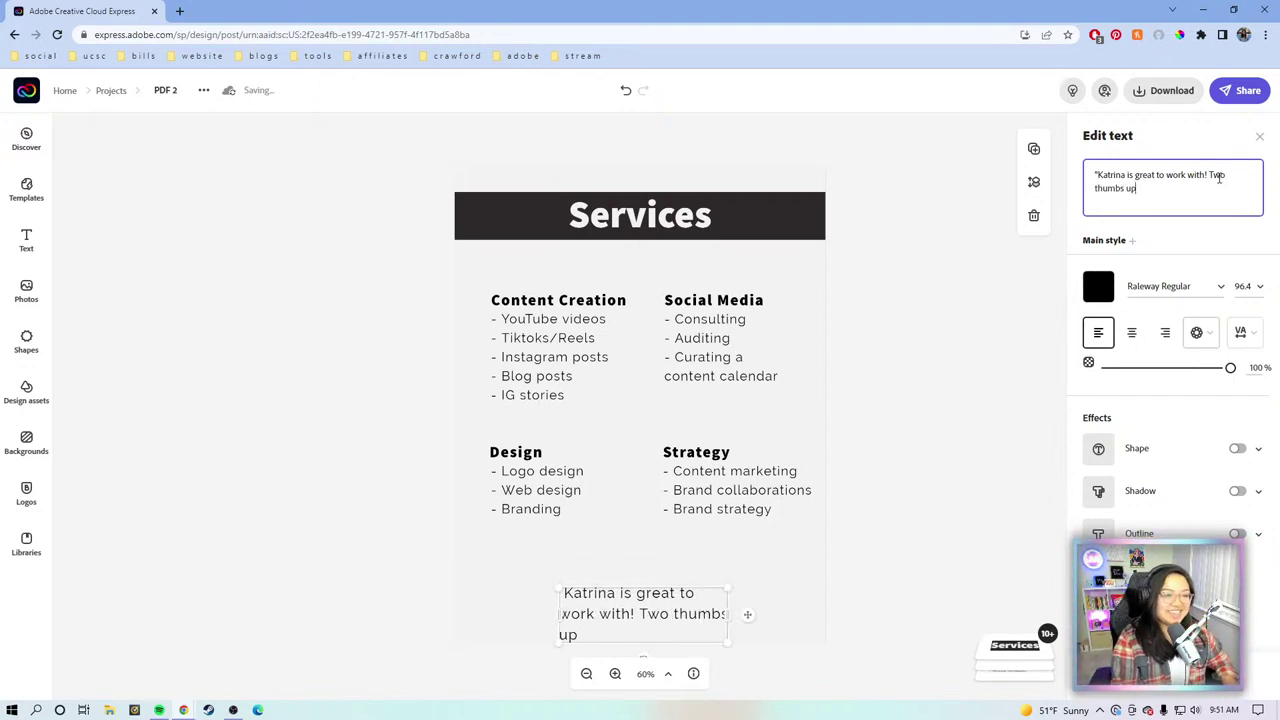
{"action": "type", "text": "!\""}
{"action": "key", "text": "Return"}
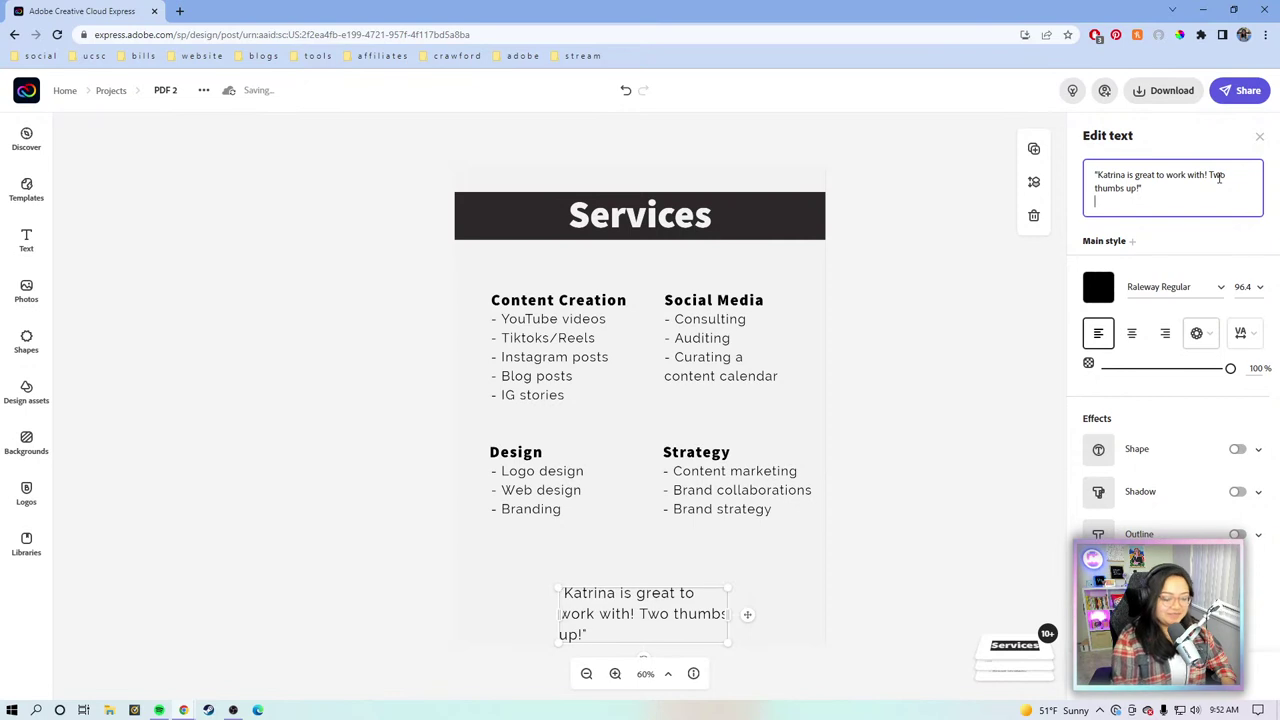
{"action": "type", "text": "-"}
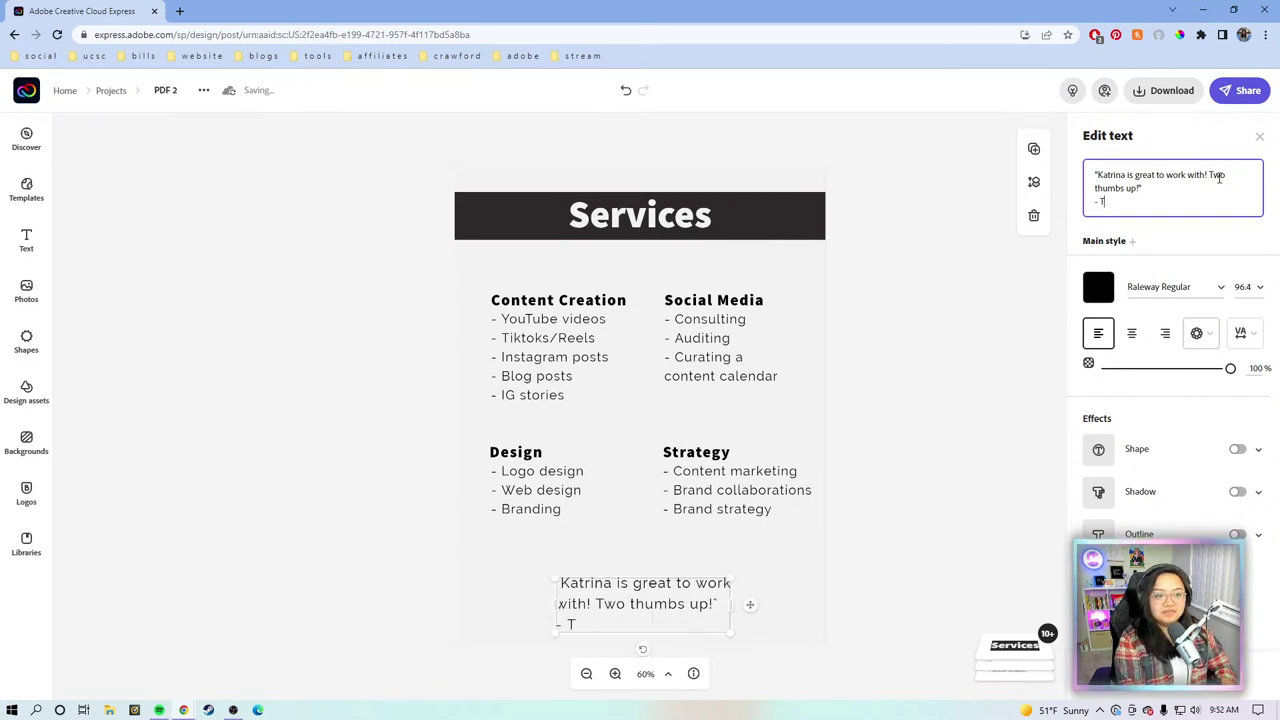
{"action": "type", "text": " Testimonial"}
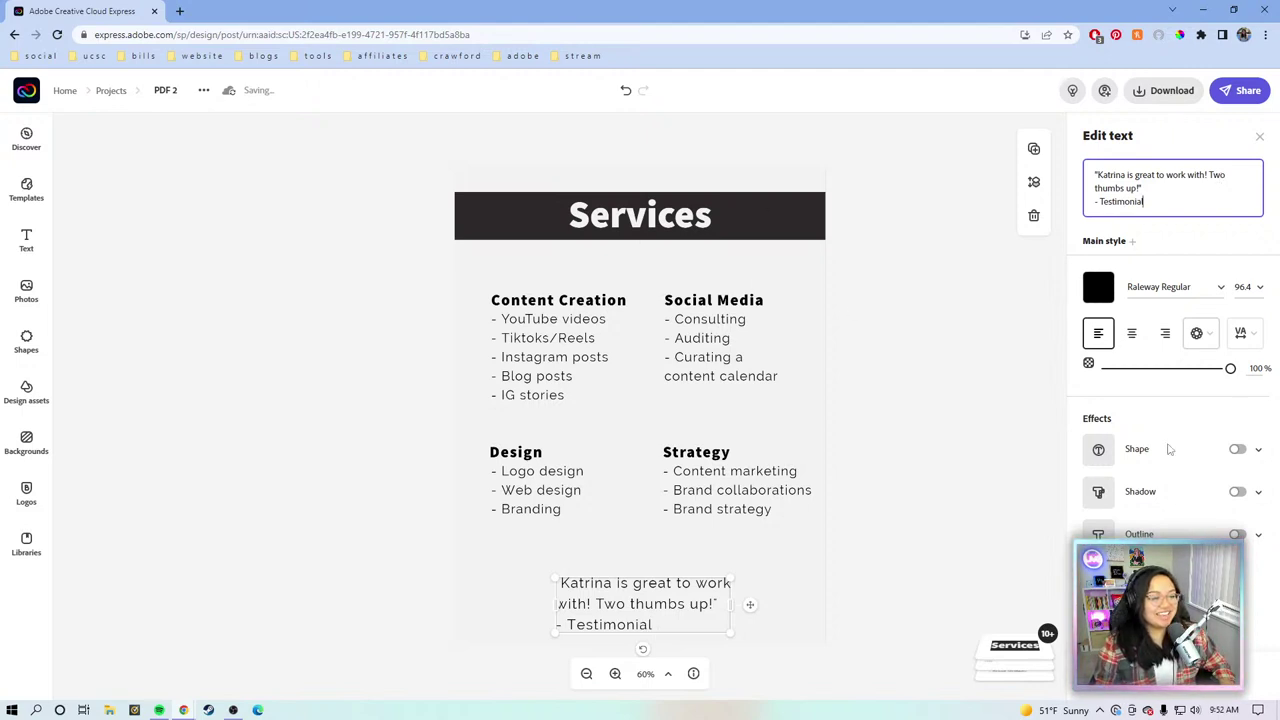
Step: Center-align the testimonial text and widen its text box on both sides
{"action": "left_click", "coordinate": [1132, 333]}
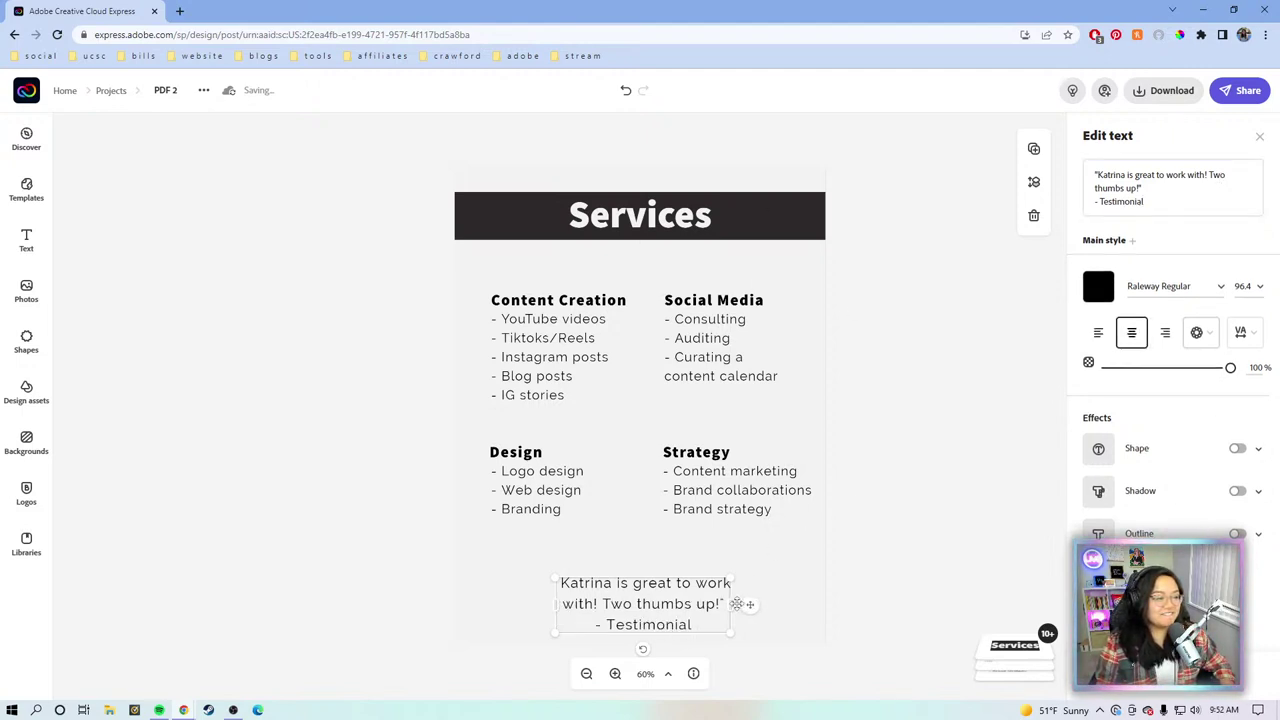
{"action": "left_click_drag", "start_coordinate": [737, 604], "coordinate": [774, 605]}
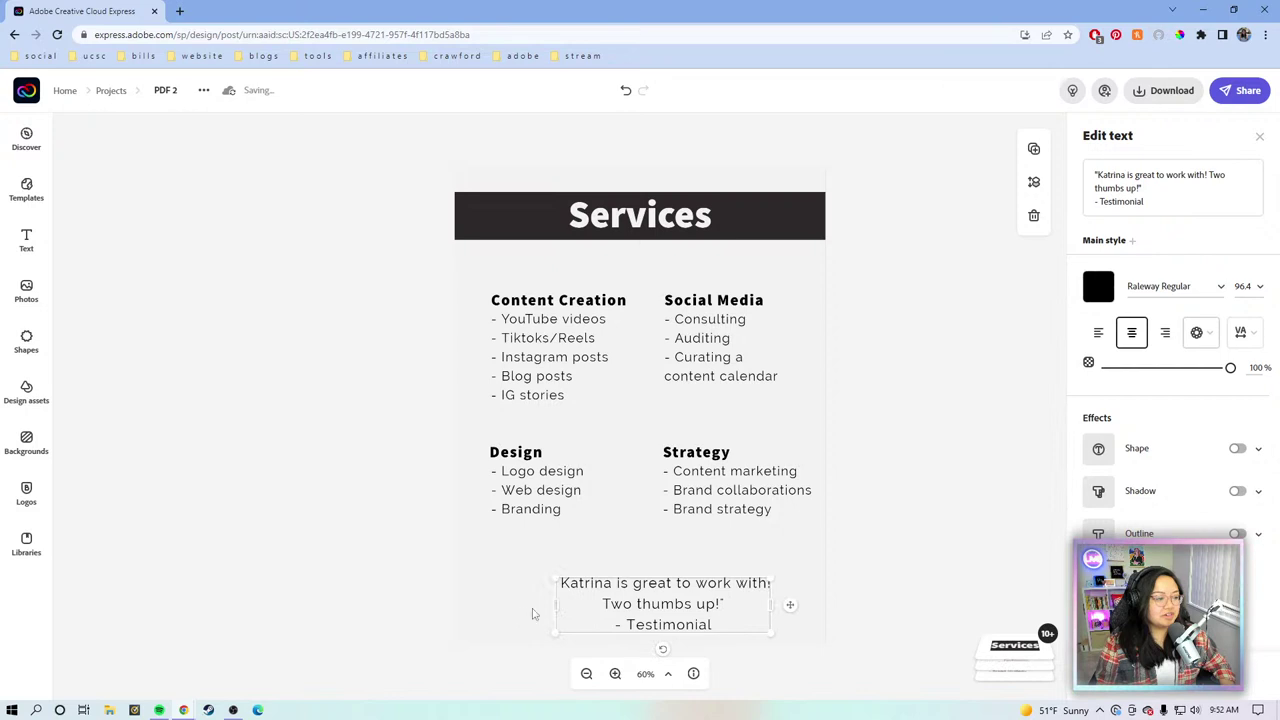
{"action": "left_click_drag", "start_coordinate": [556, 601], "coordinate": [461, 607]}
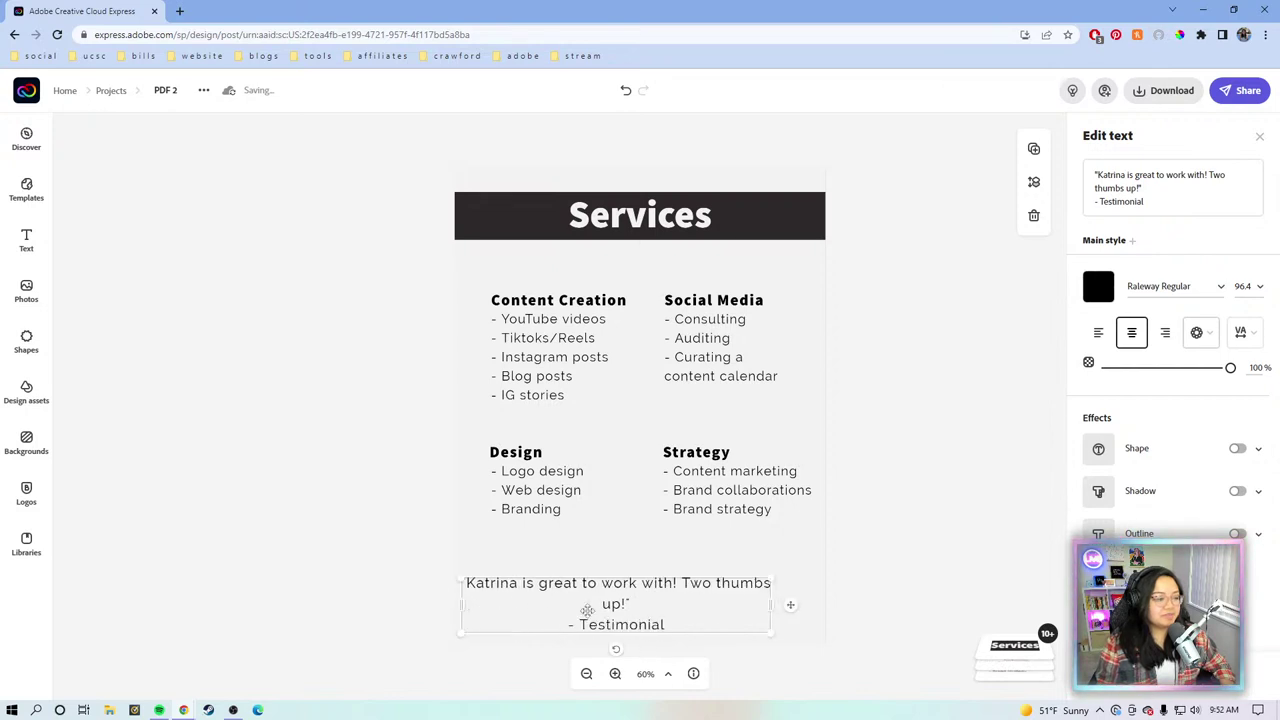
Step: Shrink the testimonial to a font size of about 73 and center it horizontally near the bottom of the page
{"action": "left_click_drag", "start_coordinate": [618, 607], "coordinate": [678, 600]}
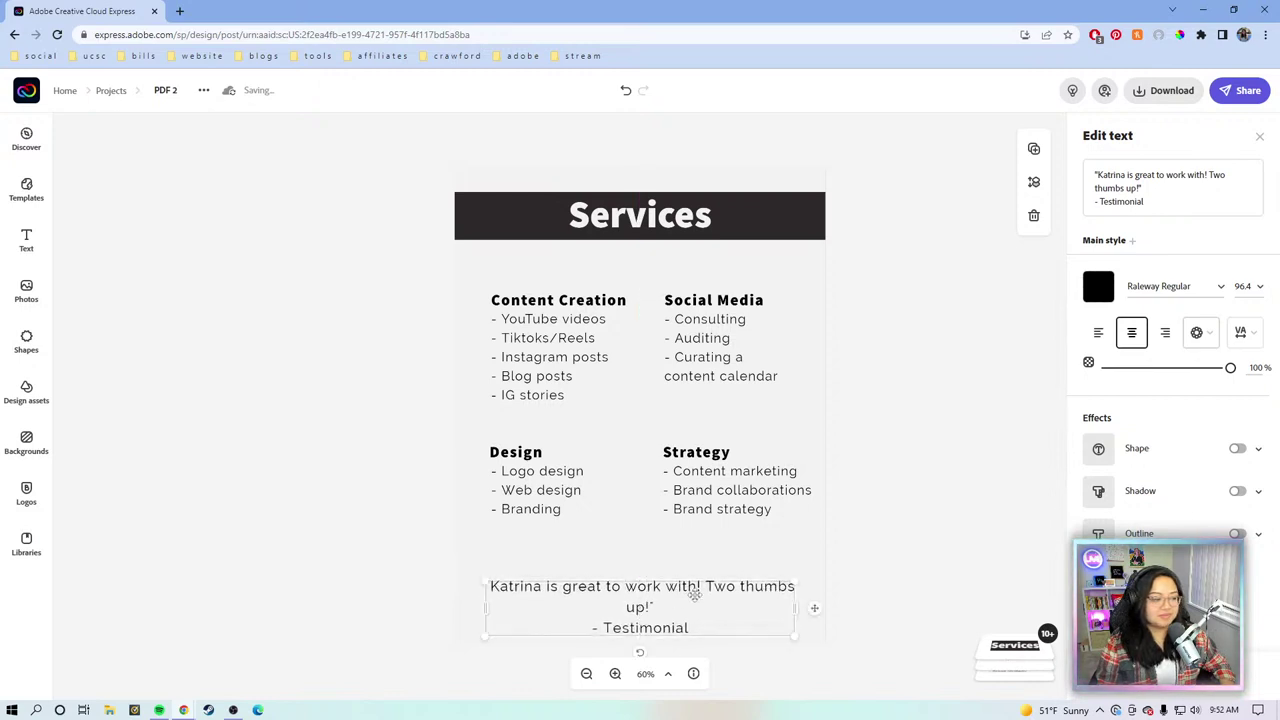
{"action": "left_click_drag", "start_coordinate": [808, 607], "coordinate": [676, 593]}
{"action": "left_click_drag", "start_coordinate": [605, 617], "coordinate": [667, 605]}
{"action": "left_click", "coordinate": [1214, 286]}
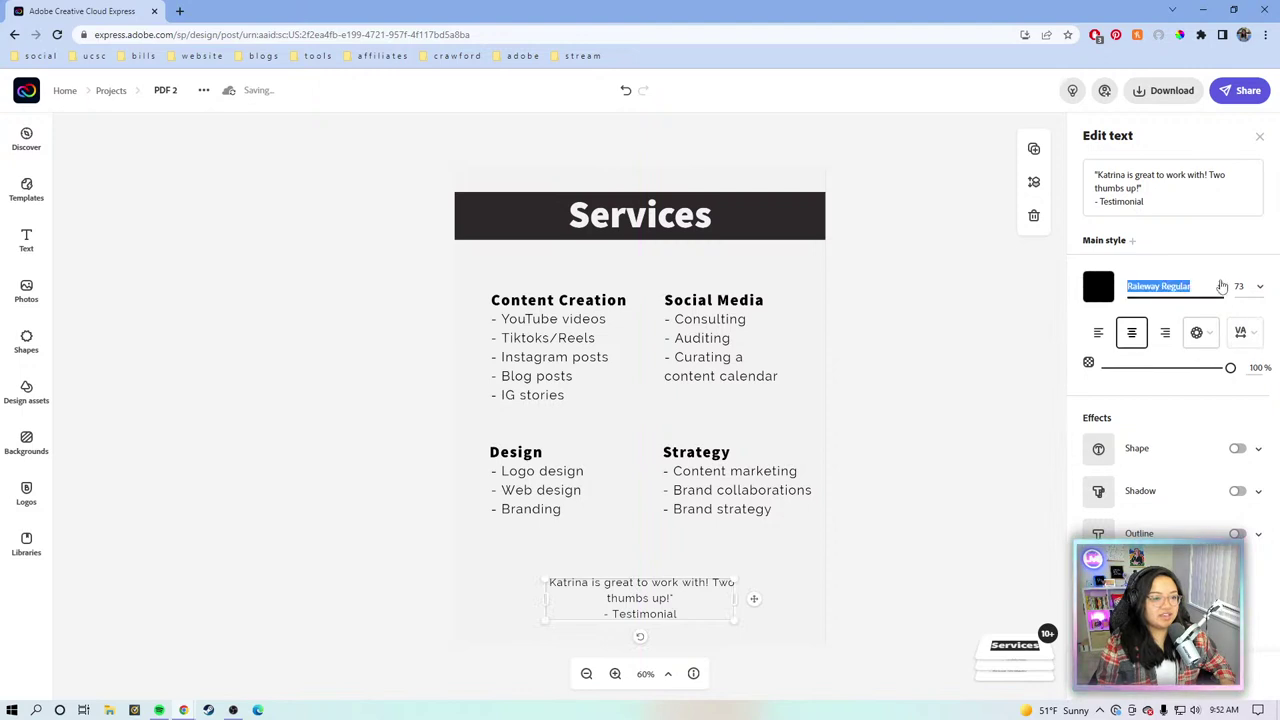
{"action": "left_click", "coordinate": [1220, 288]}
{"action": "left_click", "coordinate": [1220, 290]}
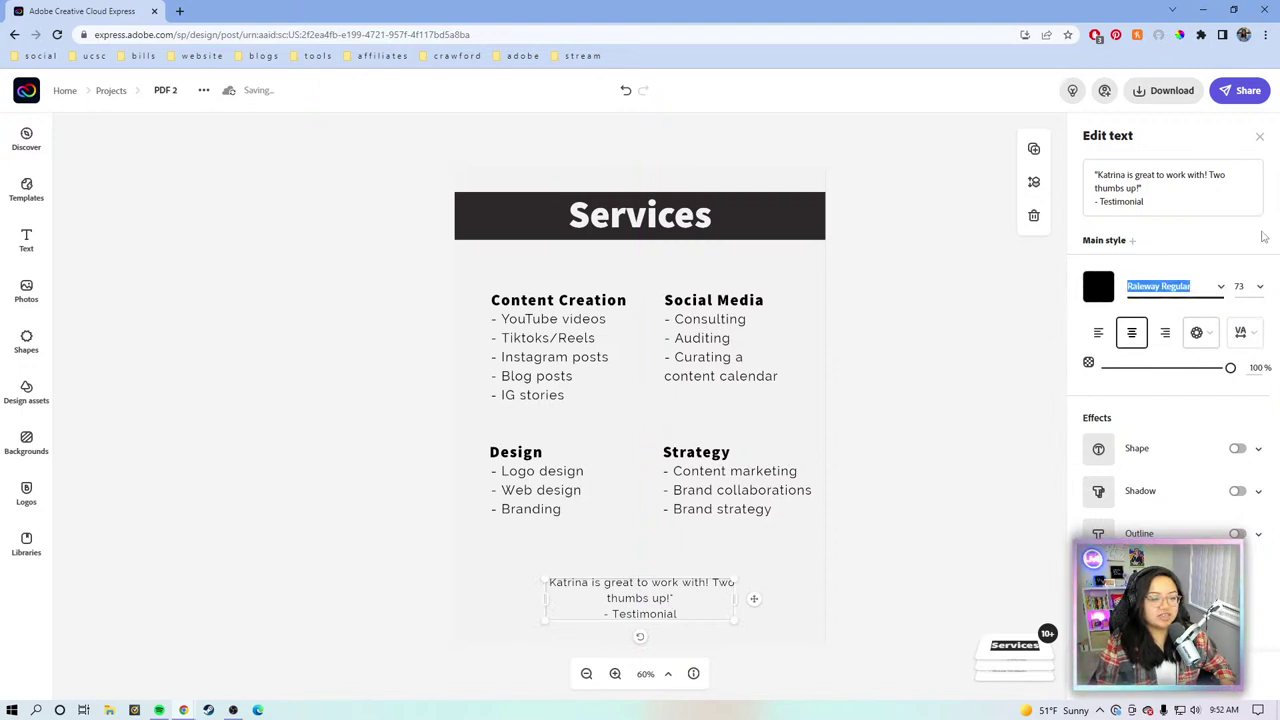
{"action": "left_click", "coordinate": [1222, 289]}
{"action": "left_click", "coordinate": [1222, 290]}
{"action": "left_click", "coordinate": [1030, 392]}
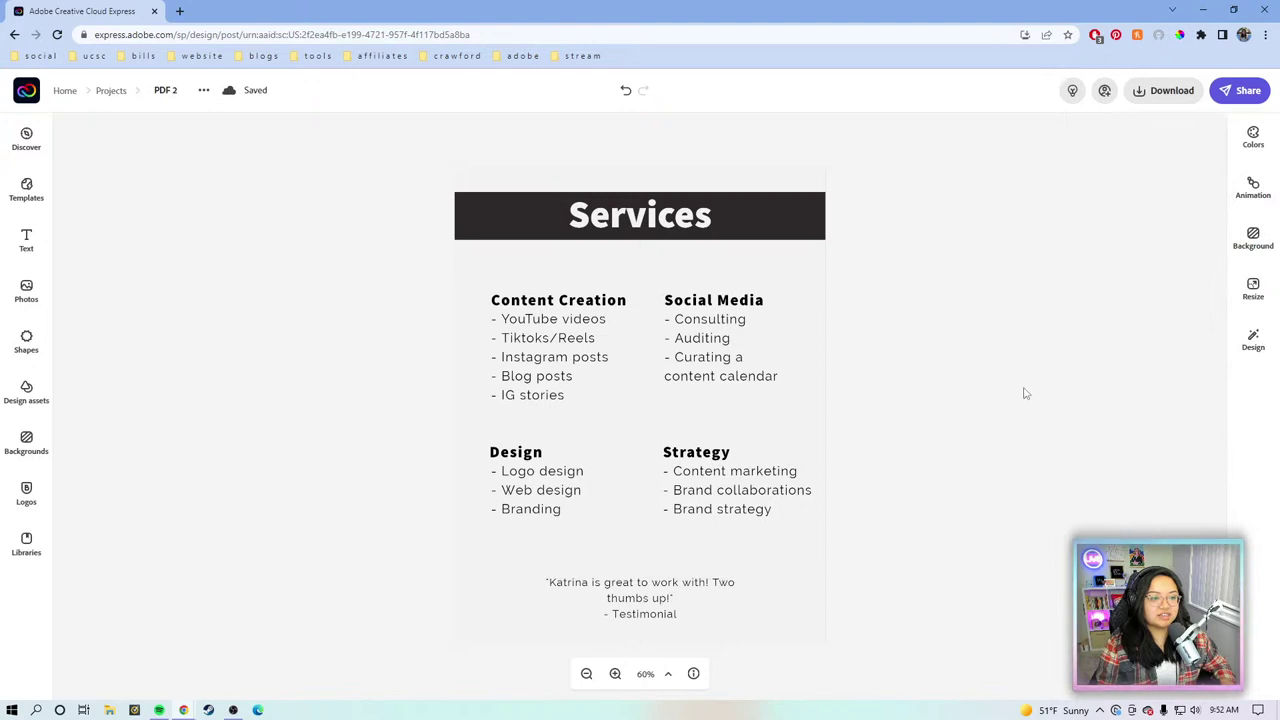
{"action": "left_click", "coordinate": [667, 604]}
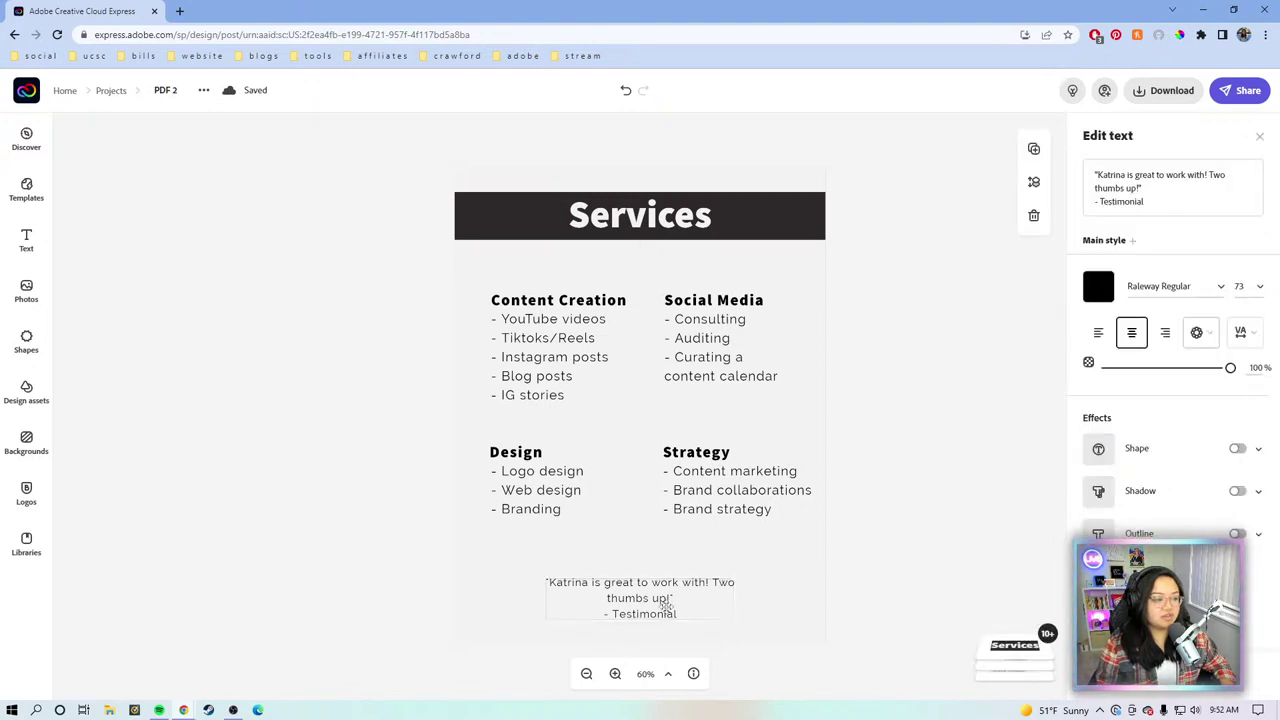
{"action": "left_click", "coordinate": [1224, 289]}
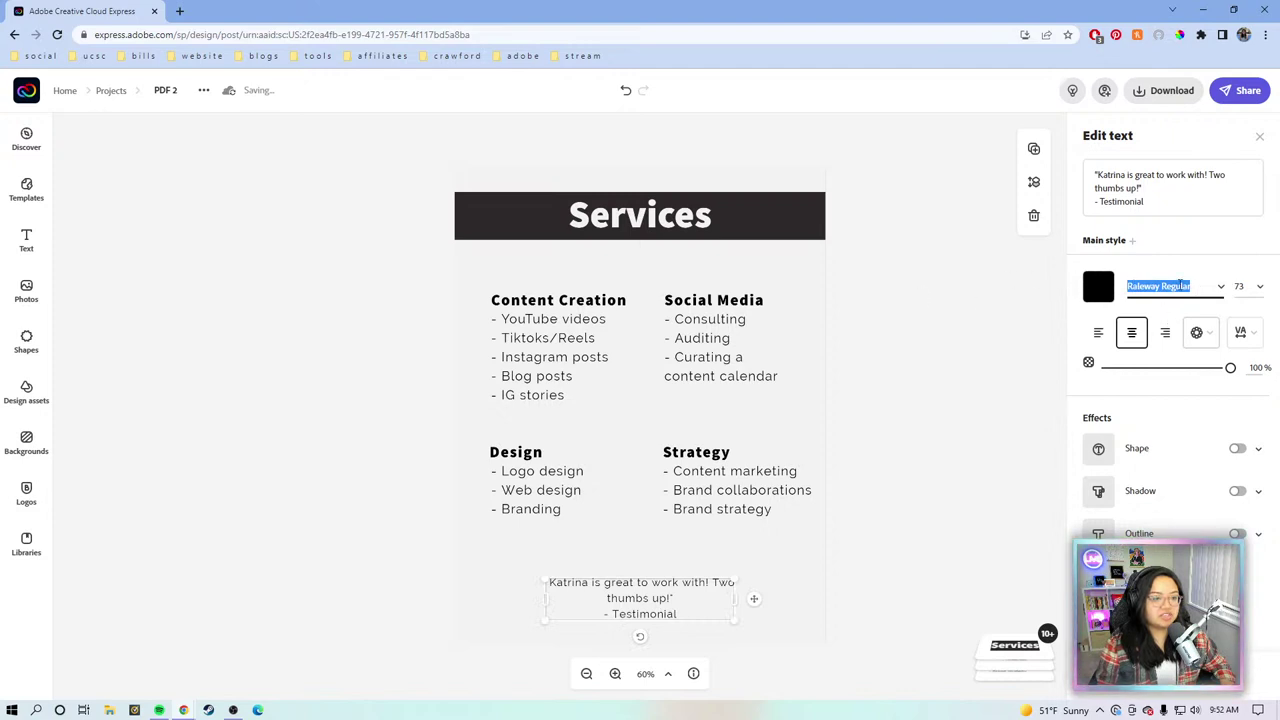
{"action": "left_click", "coordinate": [1245, 289]}
{"action": "left_click", "coordinate": [1218, 289]}
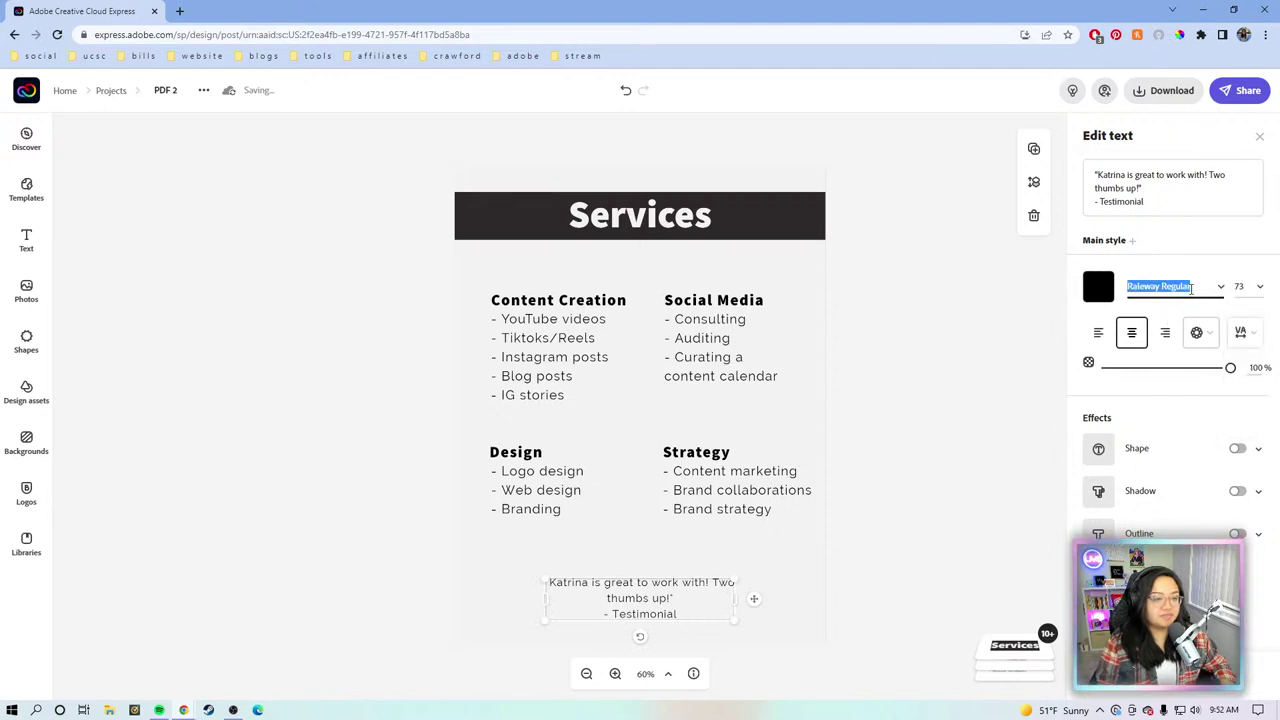
{"action": "left_click", "coordinate": [1232, 289]}
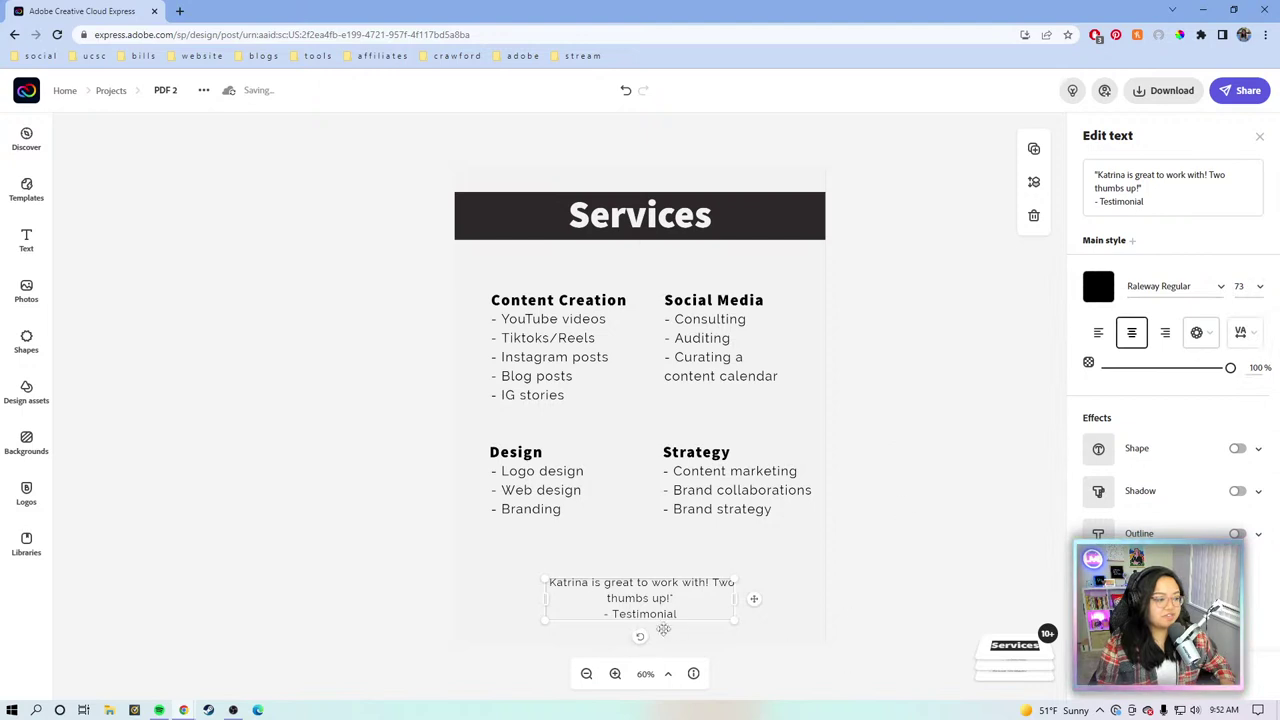
Step: Move the testimonial slightly higher on the Services page, keeping it horizontally centered
{"action": "left_click_drag", "start_coordinate": [645, 612], "coordinate": [656, 611]}
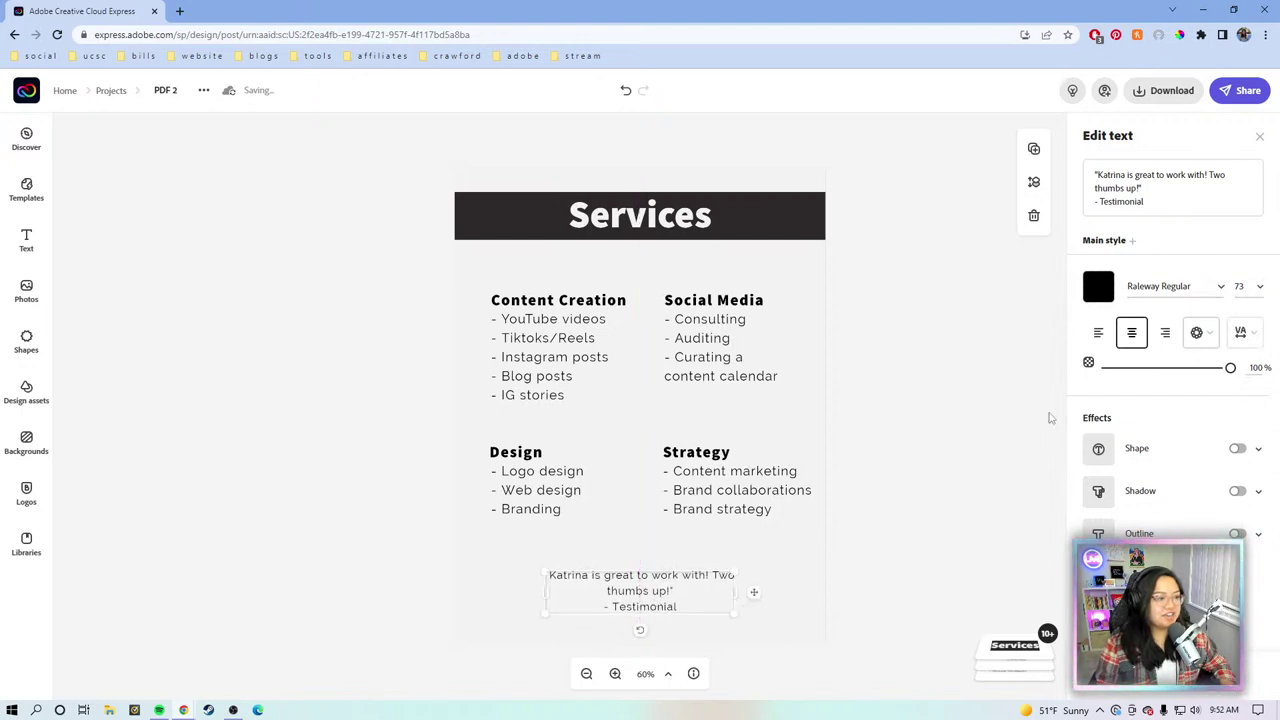
{"action": "left_click", "coordinate": [886, 369]}
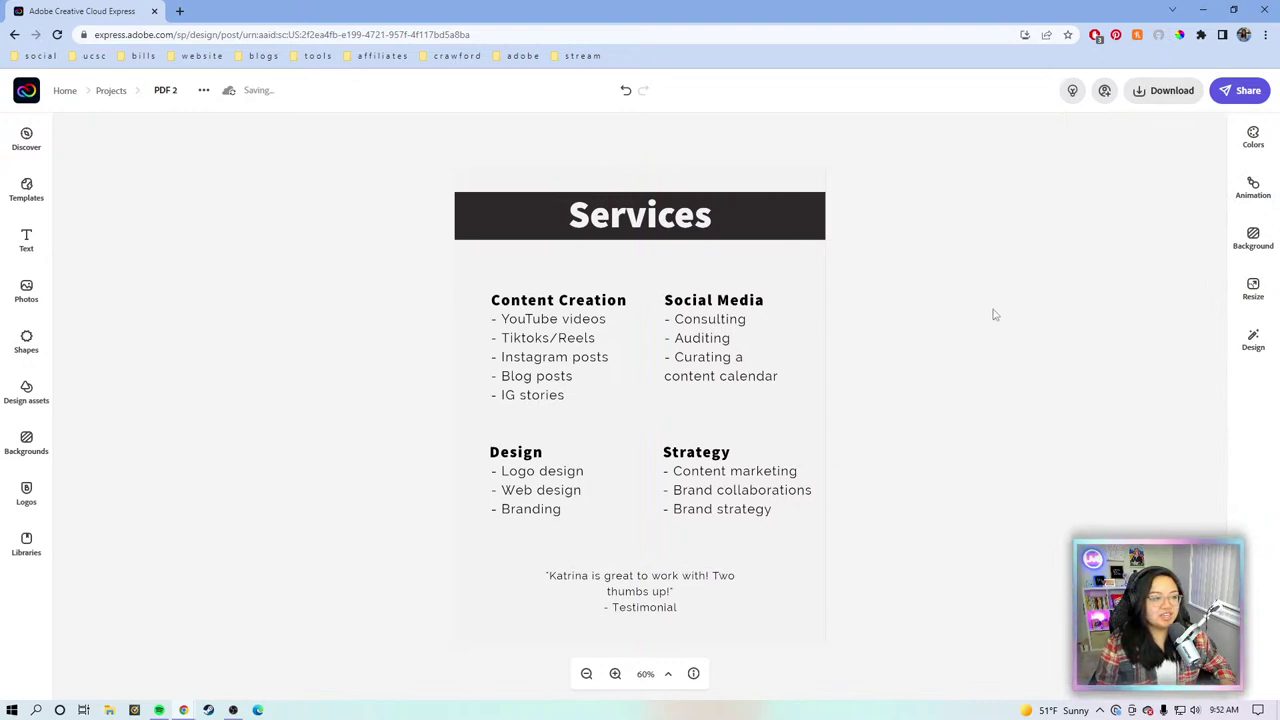
Step: Download the Services page as a PDF and save it to the Desktop as "PDF 2"
{"action": "left_click", "coordinate": [1180, 92]}
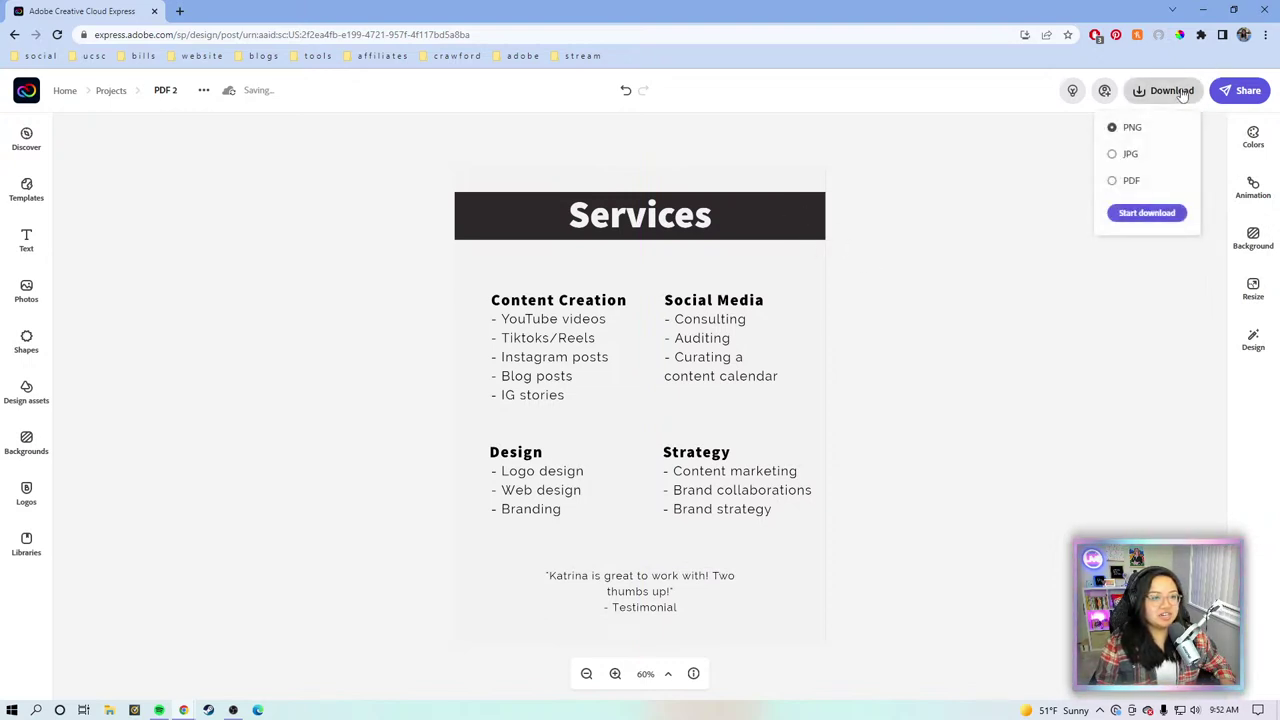
{"action": "left_click", "coordinate": [1129, 182]}
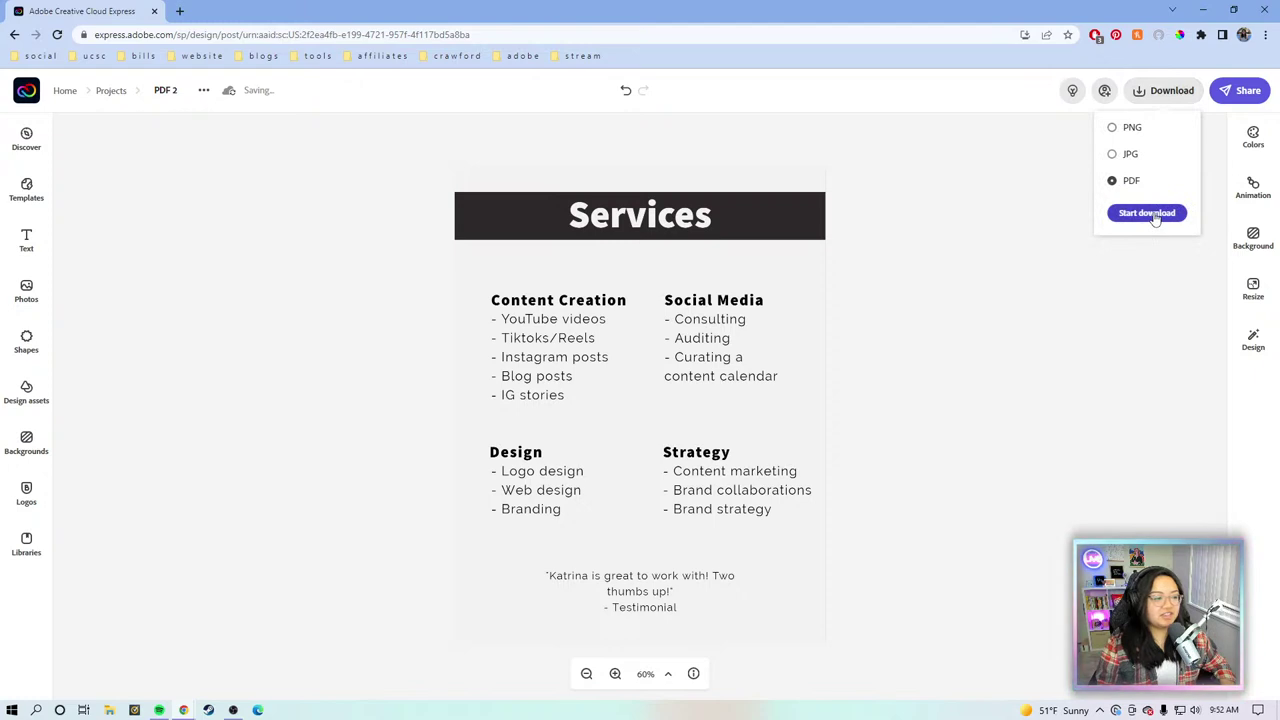
{"action": "left_click", "coordinate": [1150, 214]}
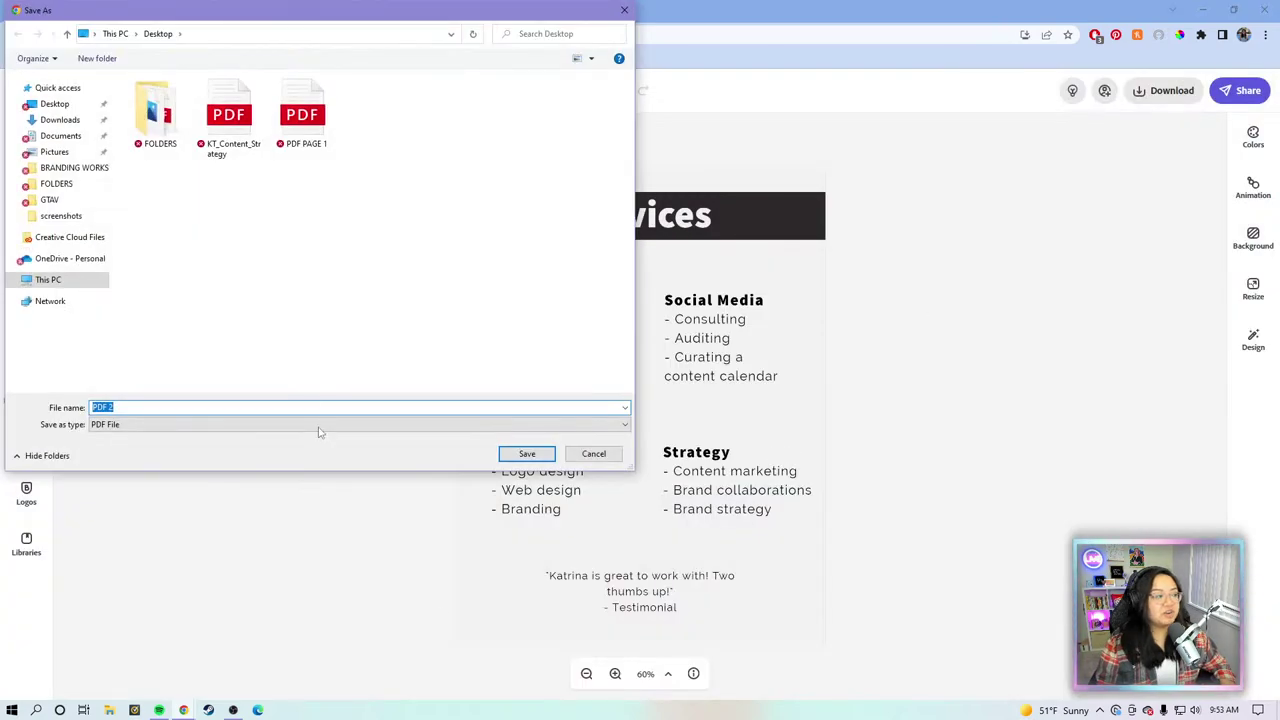
{"action": "left_click", "coordinate": [525, 453]}
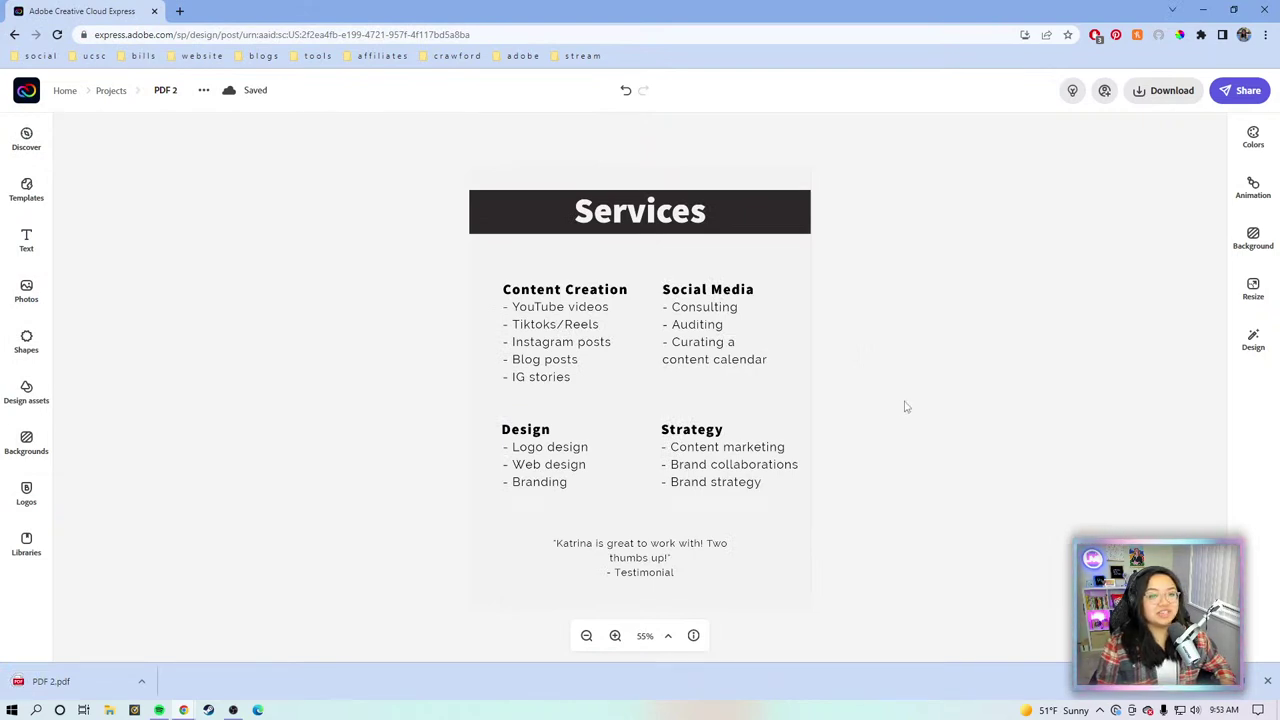
{"action": "left_click", "coordinate": [1268, 681]}
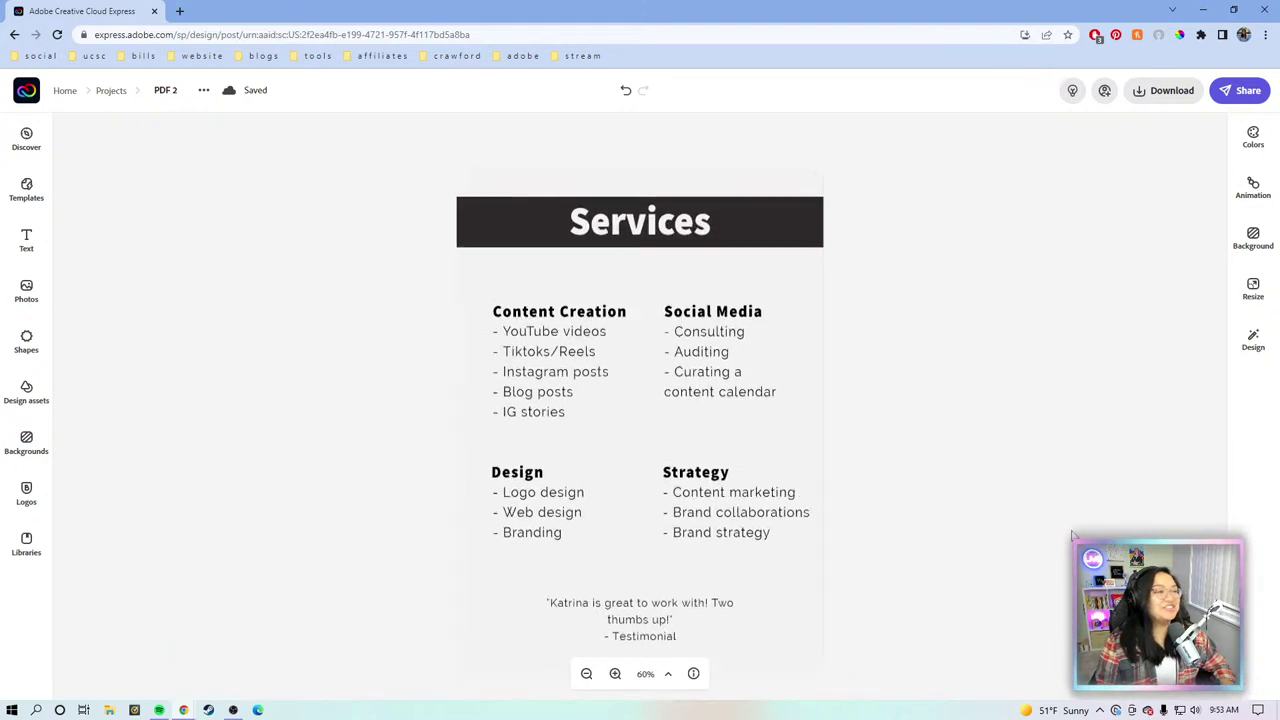
Step: Return to the home page and duplicate the PDF 2 project under the name "PDF 3"
{"action": "left_click", "coordinate": [23, 96]}
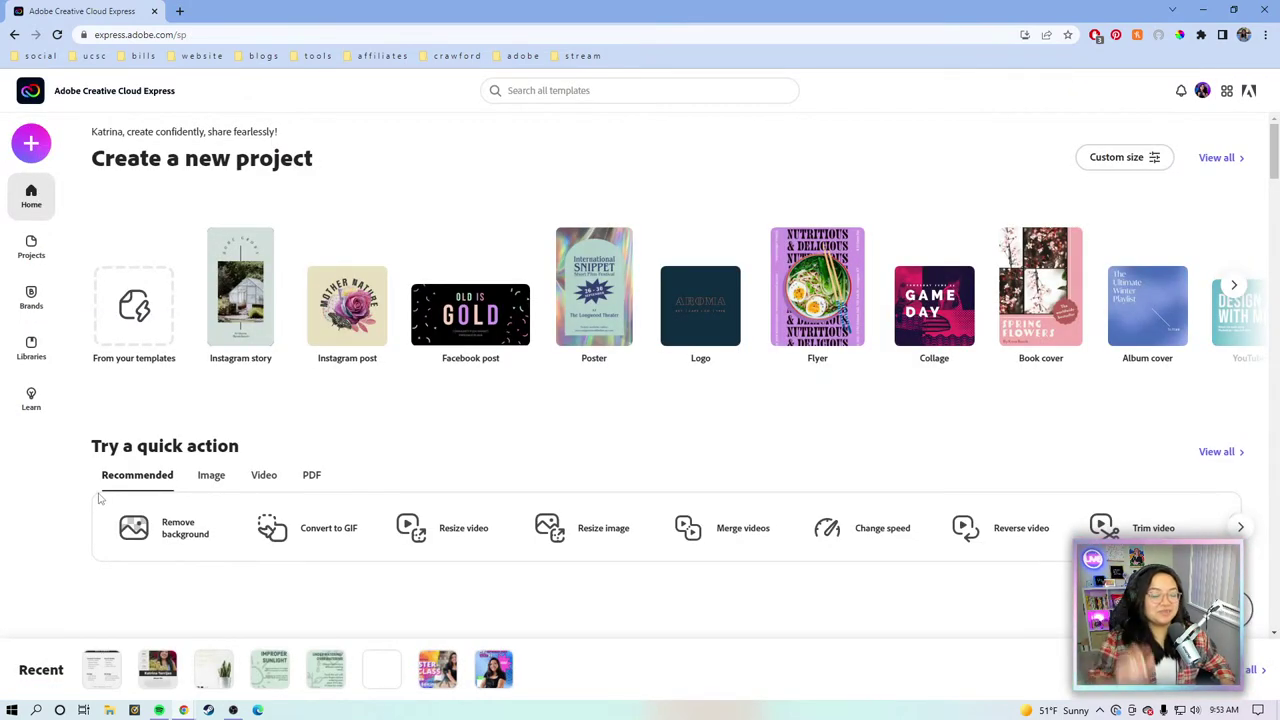
{"action": "left_click", "coordinate": [118, 653]}
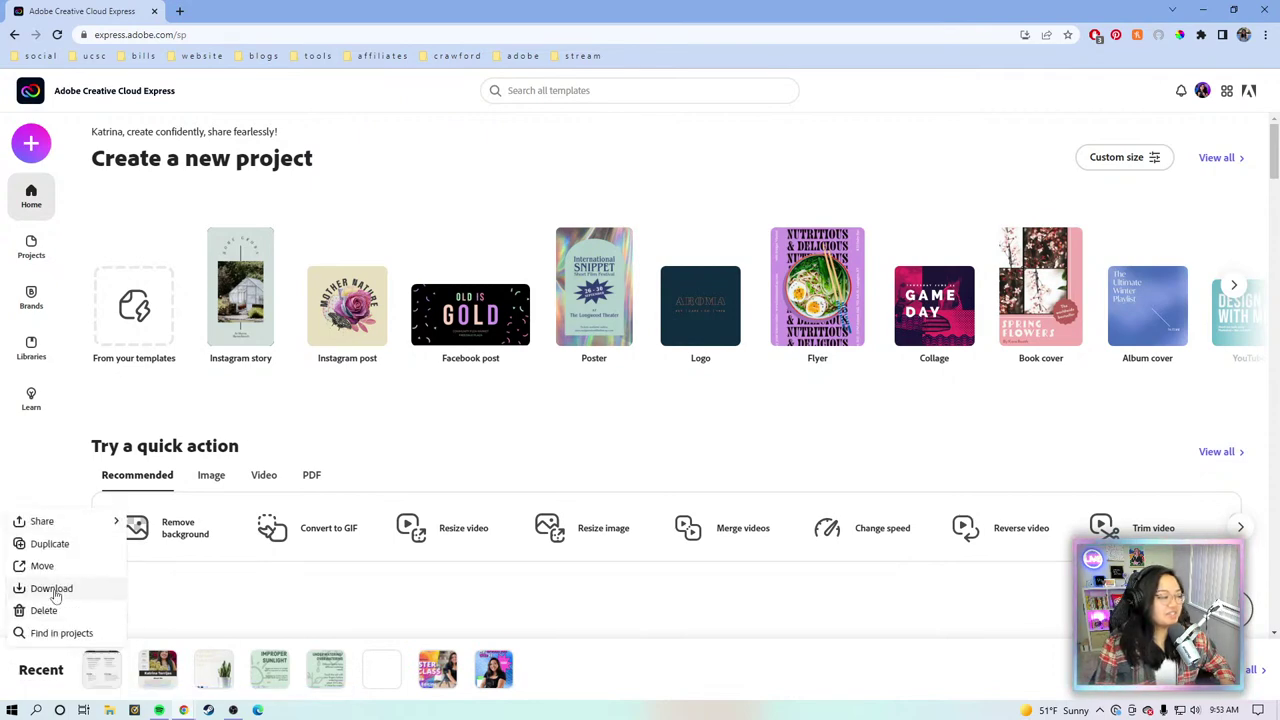
{"action": "left_click", "coordinate": [47, 541]}
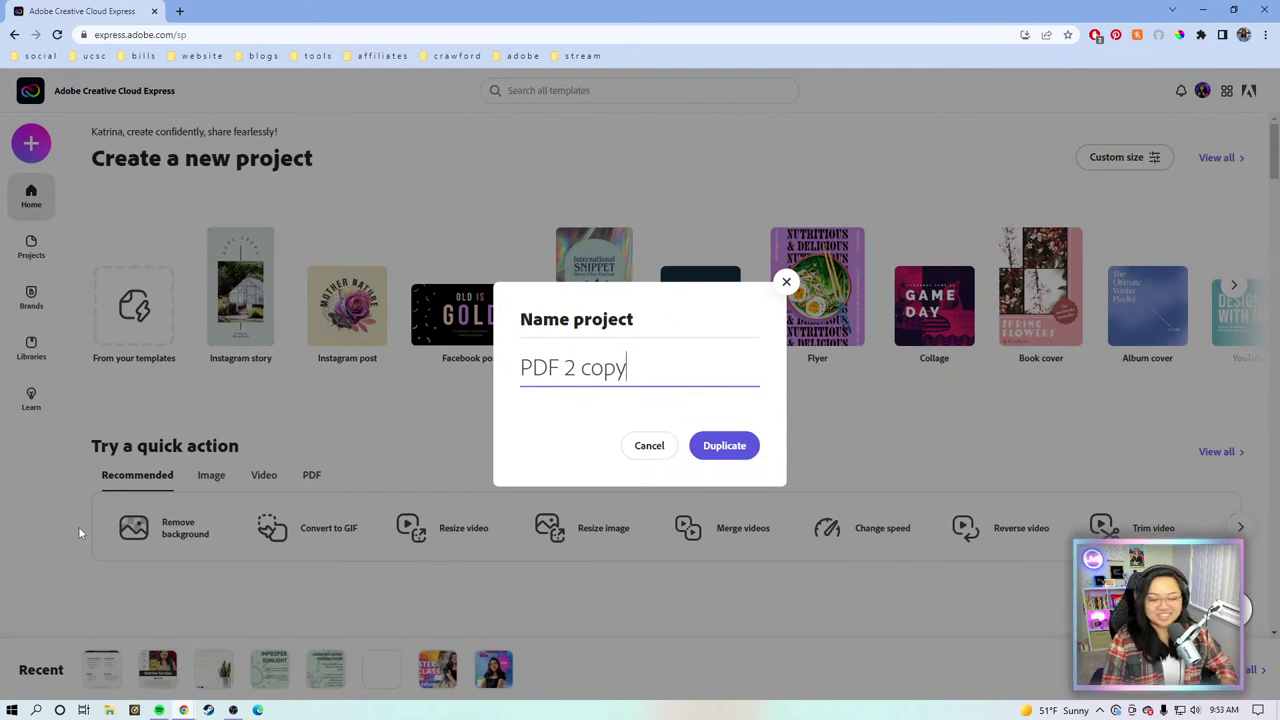
{"action": "left_click_drag", "start_coordinate": [624, 368], "coordinate": [569, 368]}
{"action": "key", "text": "BackSpace"}
{"action": "type", "text": "3"}
{"action": "key", "text": "Return"}
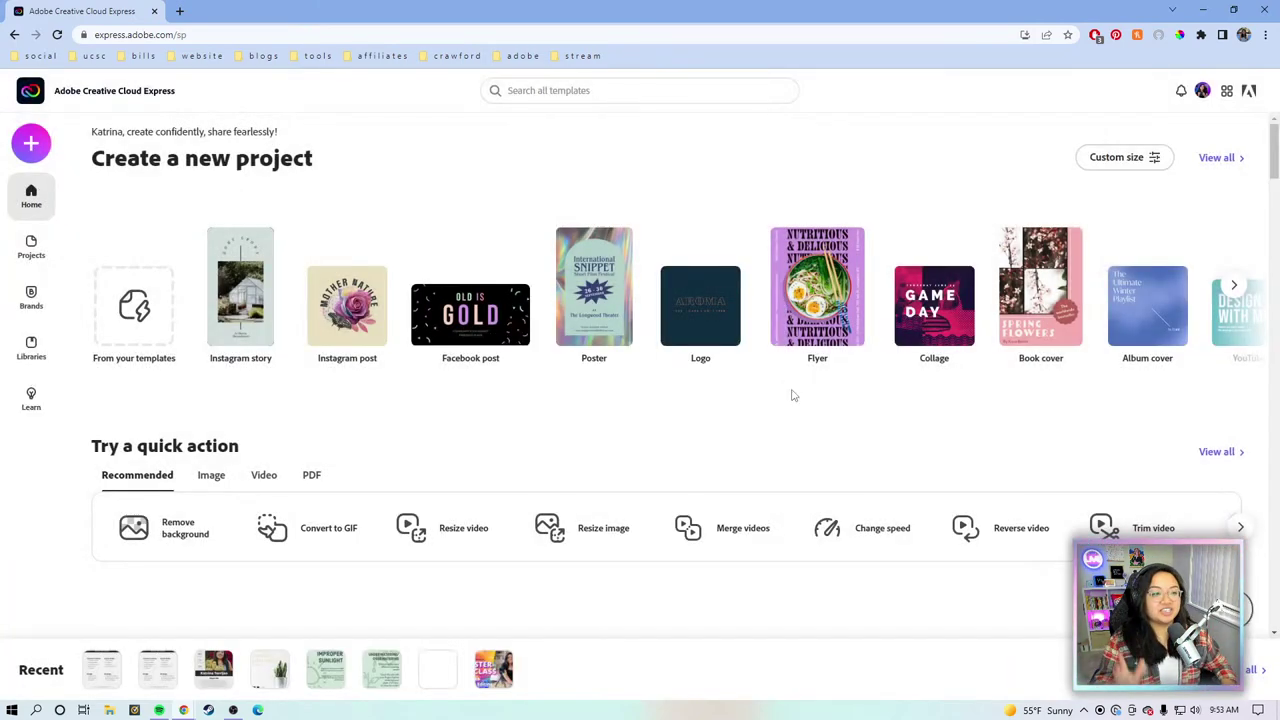
Step: Open the PDF 3 project and replace its "Services" heading with "Brands I've Worked With"
{"action": "scroll", "coordinate": [793, 396], "scroll_direction": "down", "scroll_amount": 4}
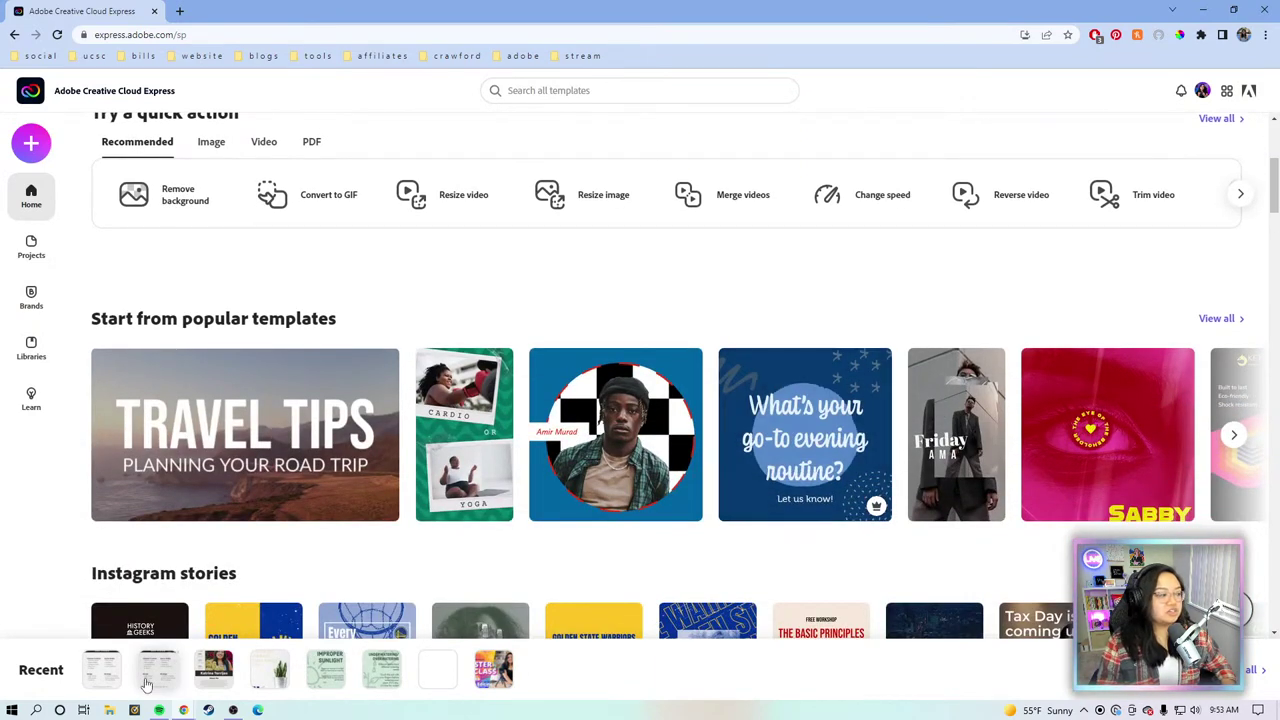
{"action": "left_click", "coordinate": [101, 668]}
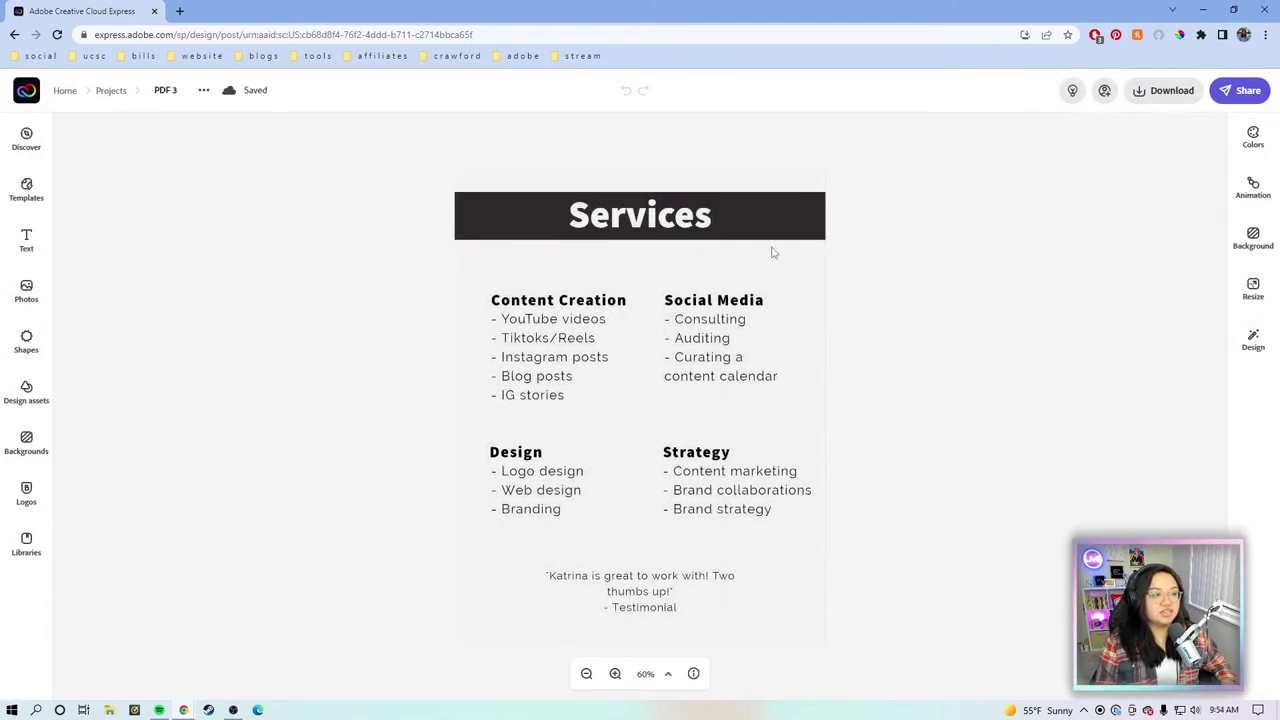
{"action": "left_click", "coordinate": [685, 212]}
{"action": "left_click", "coordinate": [1189, 176]}
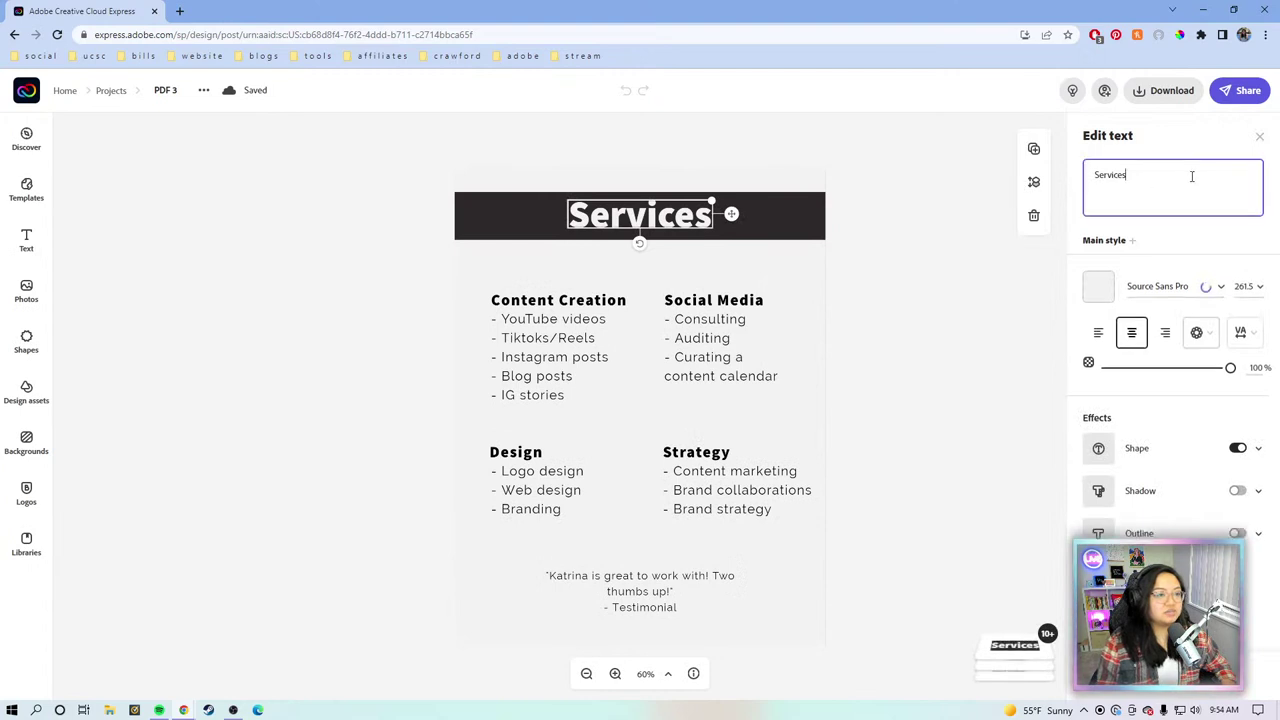
{"action": "left_click_drag", "start_coordinate": [1137, 183], "coordinate": [1073, 185]}
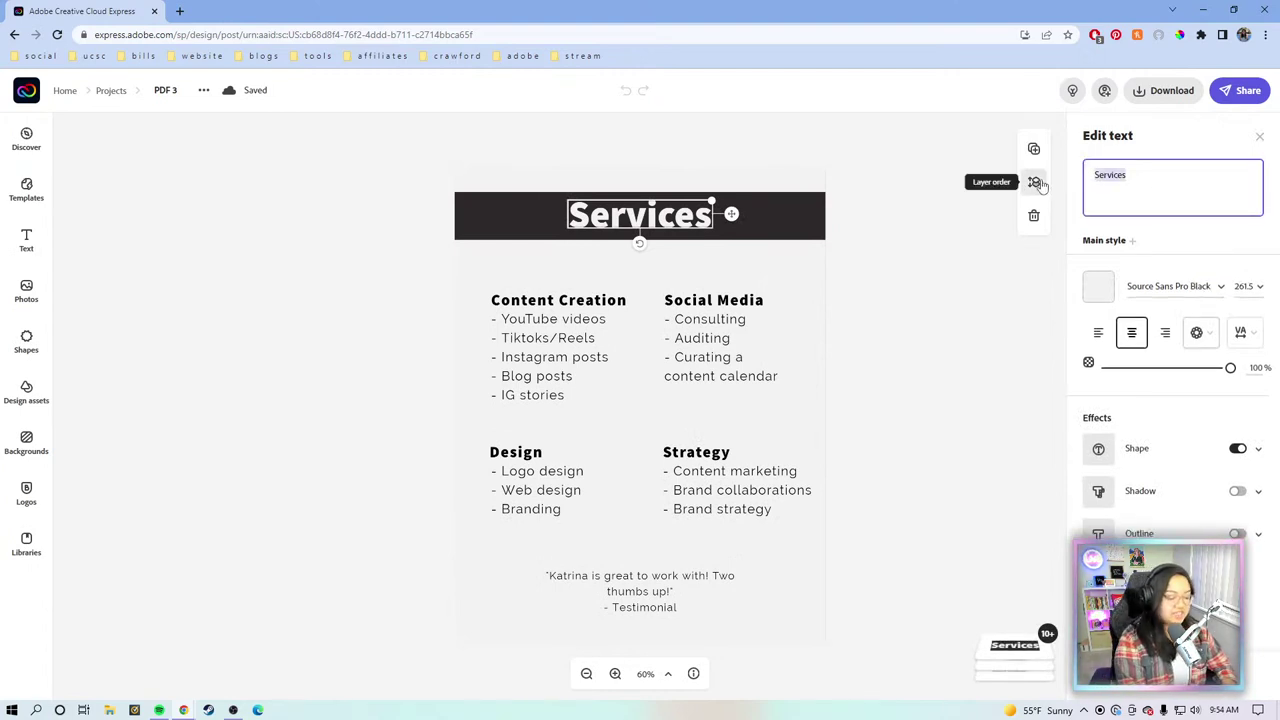
{"action": "type", "text": "Bra"}
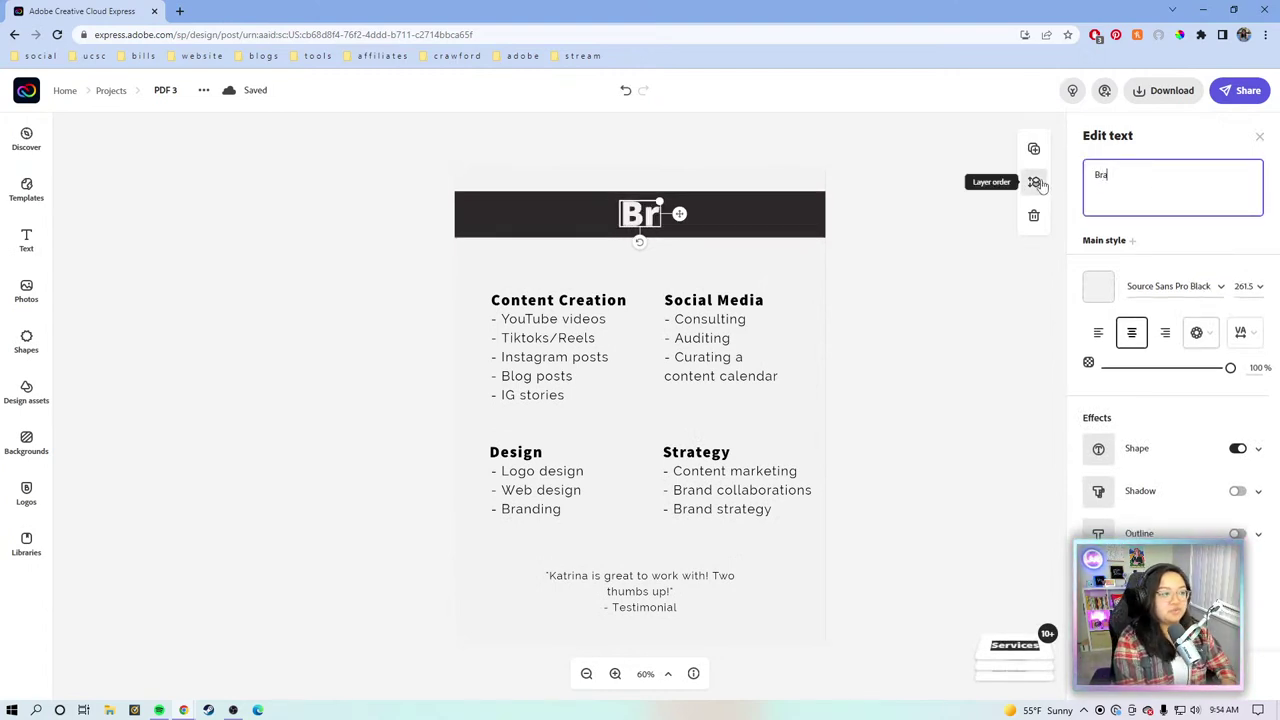
{"action": "type", "text": "nds I"}
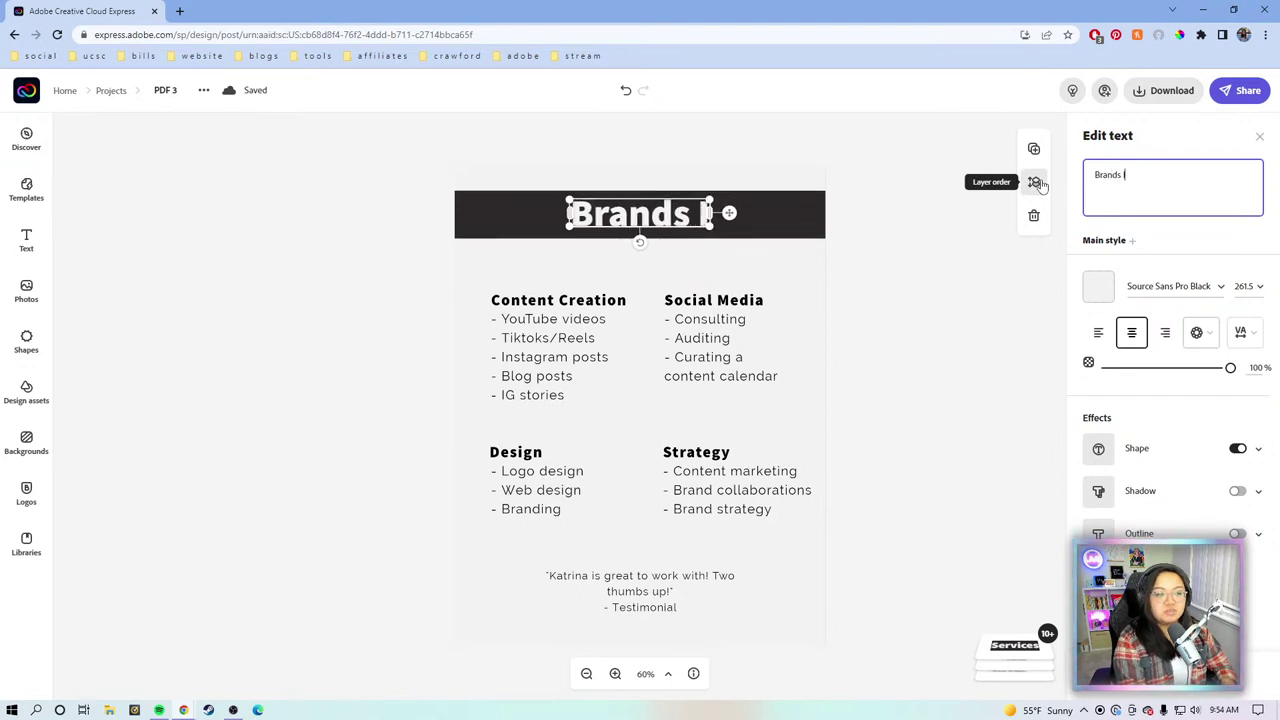
{"action": "type", "text": "'ve Wo"}
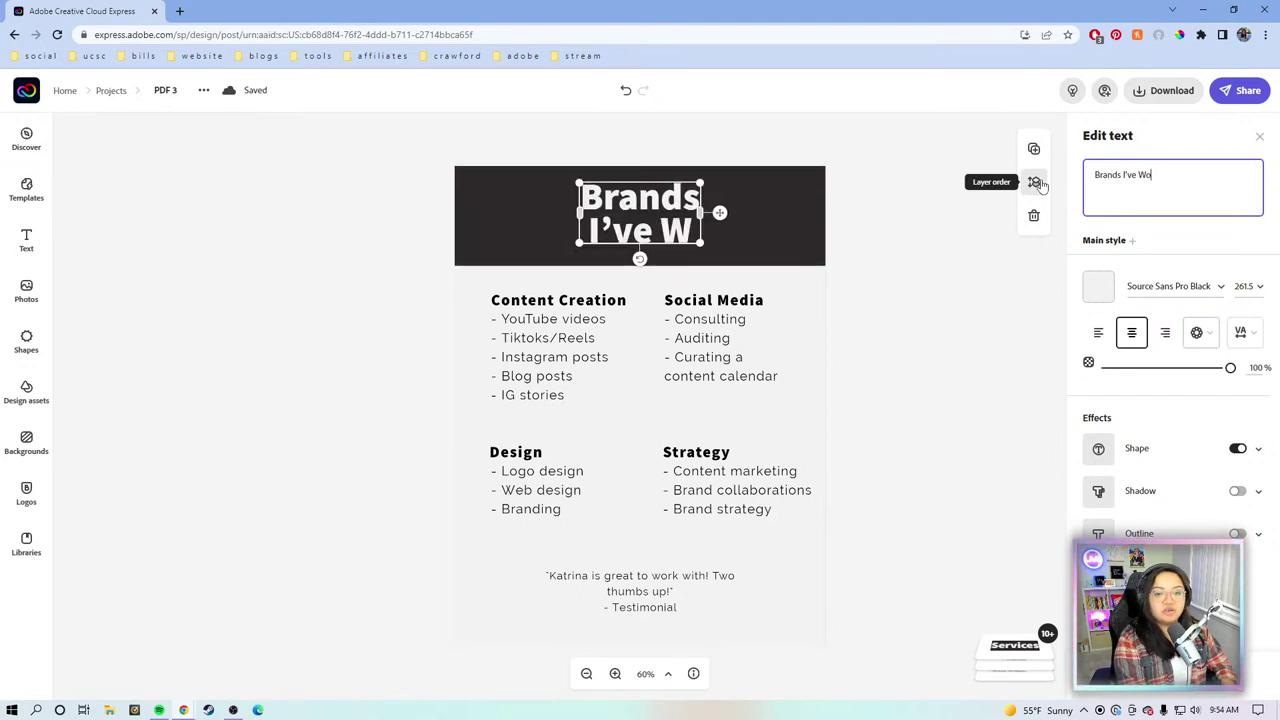
{"action": "type", "text": "rked Wih"}
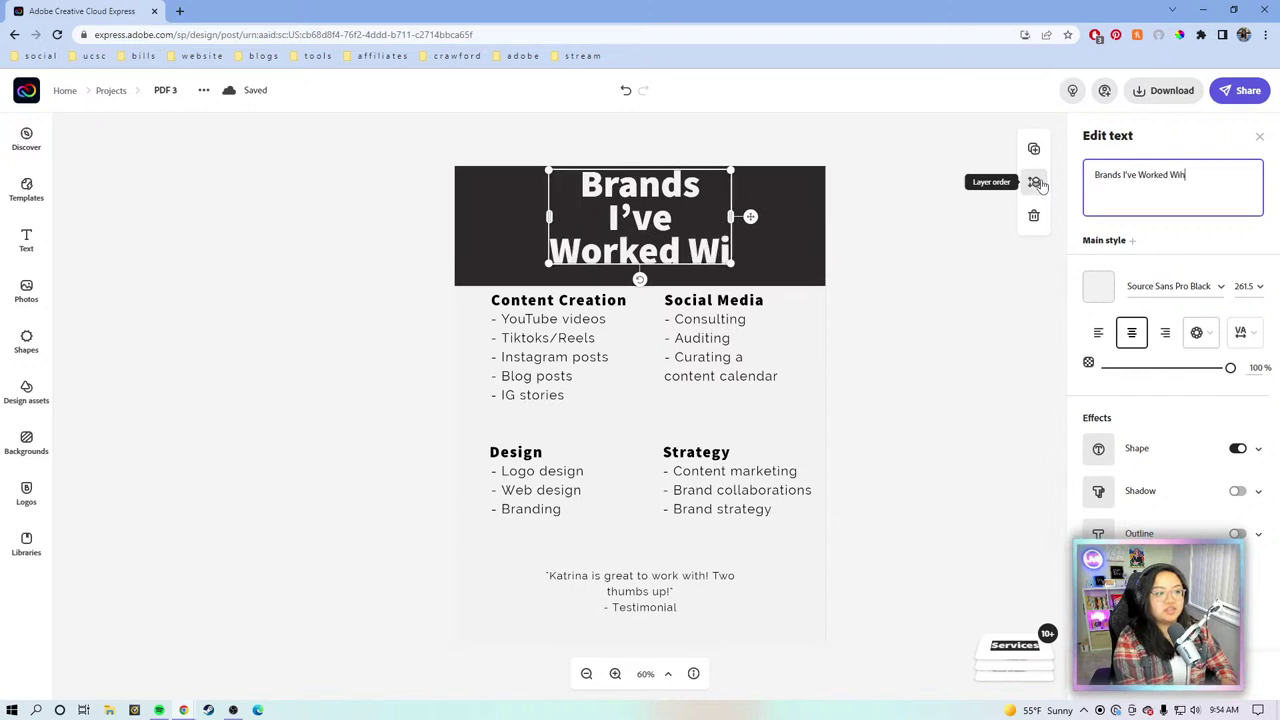
{"action": "key", "text": "BackSpace"}
{"action": "type", "text": "th"}
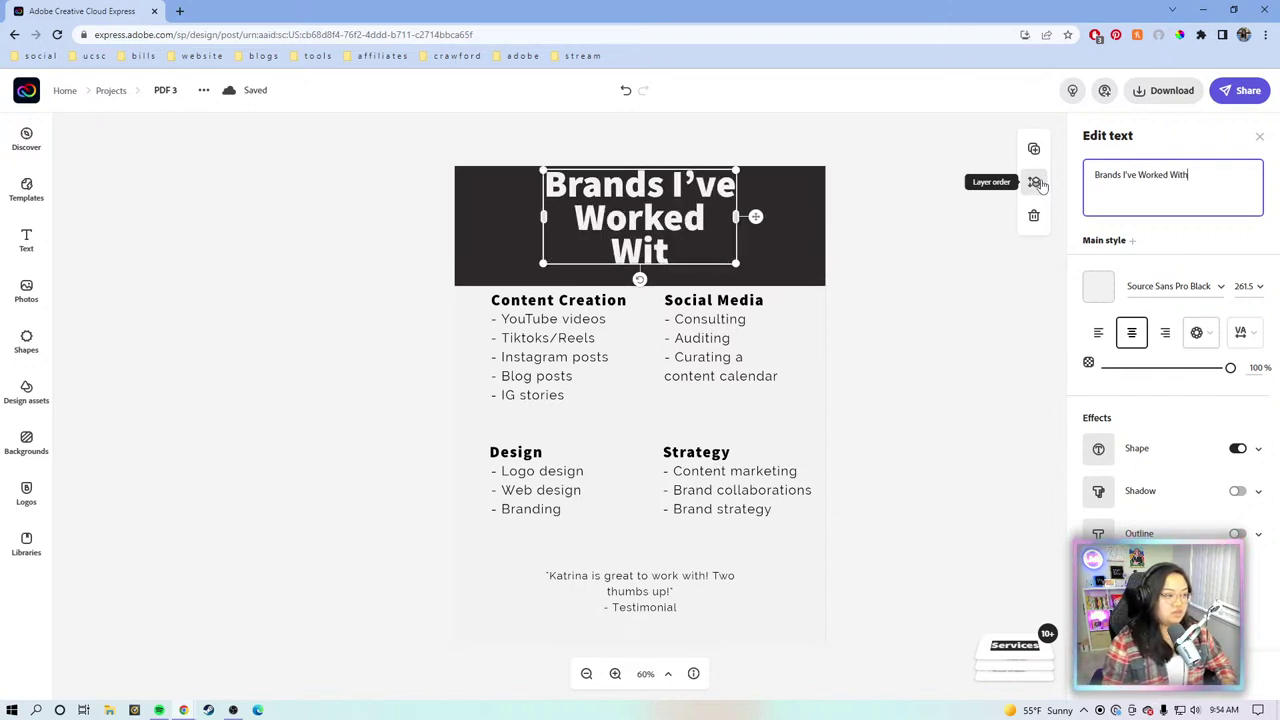
Step: Arrange the "Brands I've Worked With" heading on two lines and center it horizontally near the top of the page
{"action": "left_click_drag", "start_coordinate": [755, 216], "coordinate": [880, 217]}
{"action": "left_click_drag", "start_coordinate": [645, 202], "coordinate": [578, 226]}
{"action": "left_click_drag", "start_coordinate": [822, 230], "coordinate": [720, 257]}
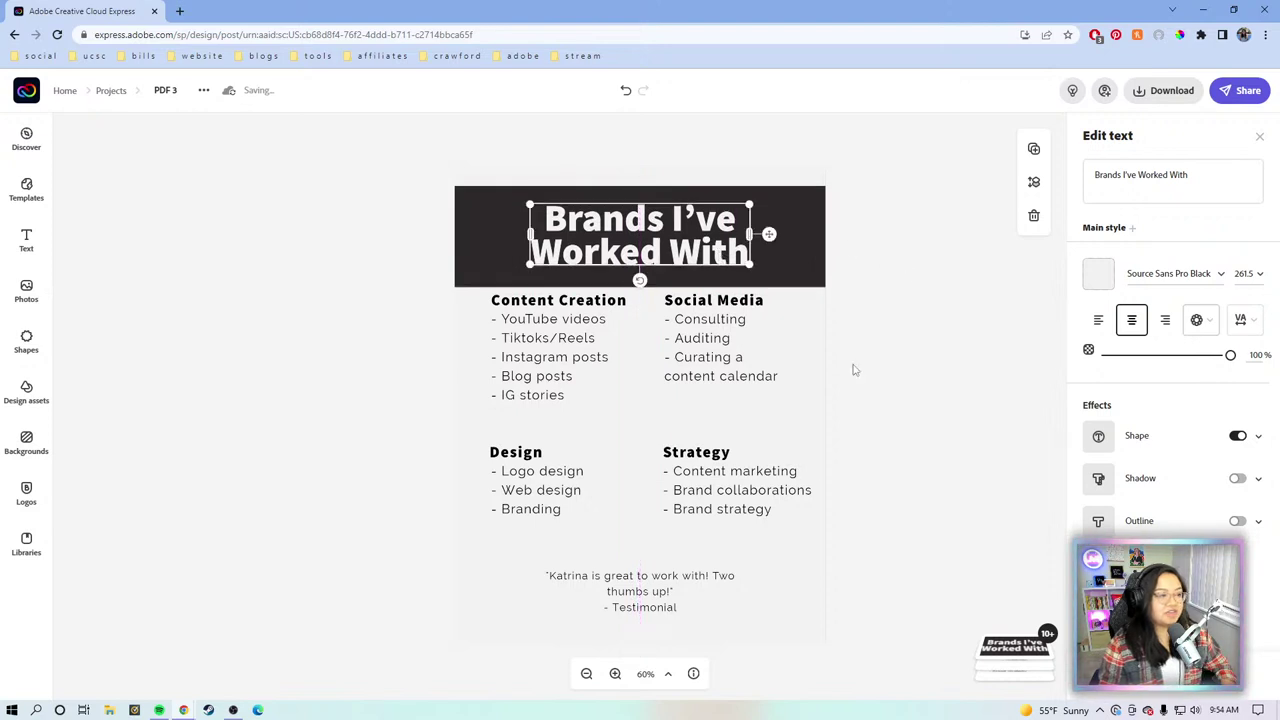
{"action": "left_click", "coordinate": [853, 541]}
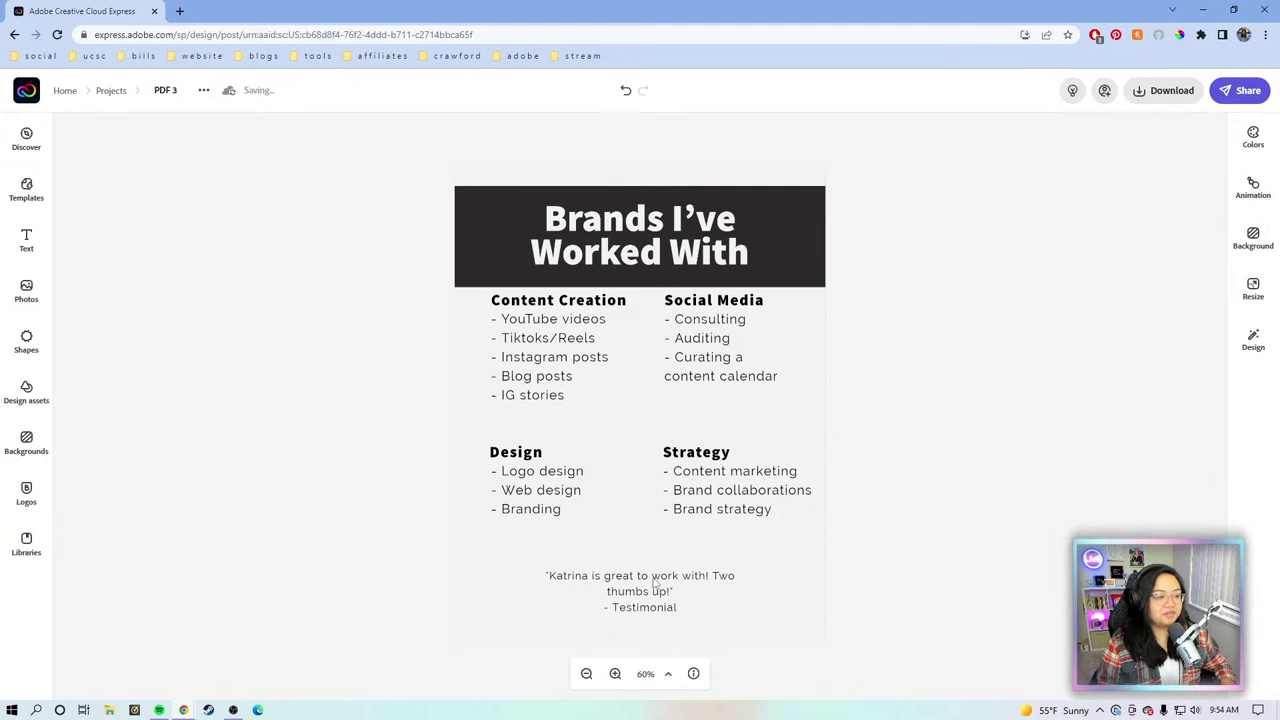
Step: Move the testimonial closer to the page's lower edge and change "Two thumbs up!" in it to "Five stars!"
{"action": "left_click_drag", "start_coordinate": [655, 584], "coordinate": [648, 610]}
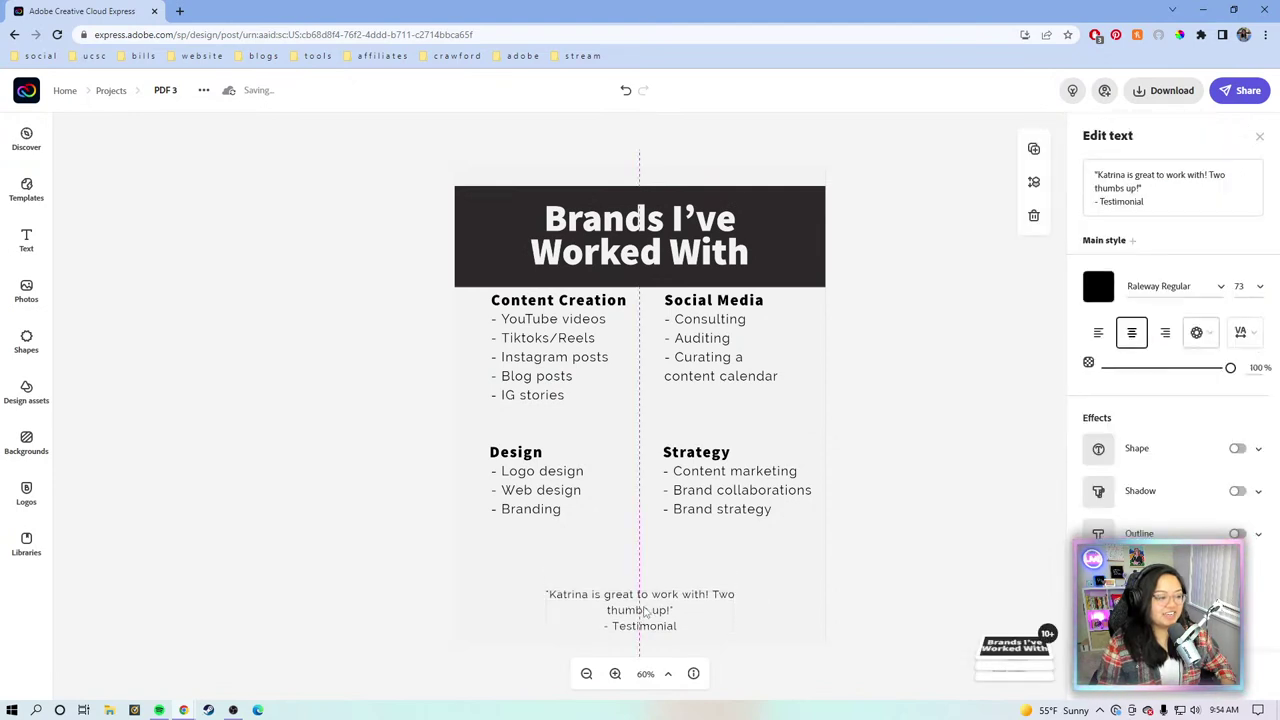
{"action": "left_click", "coordinate": [930, 490]}
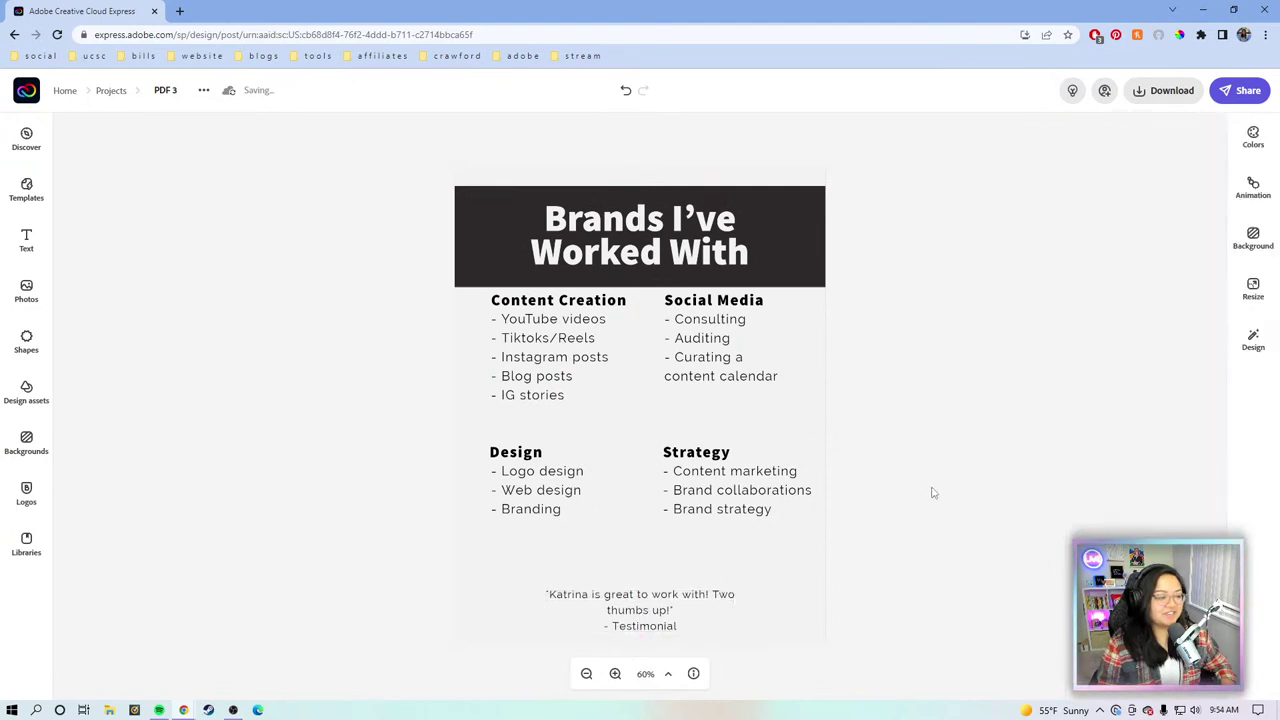
{"action": "left_click", "coordinate": [653, 602]}
{"action": "left_click", "coordinate": [1143, 188]}
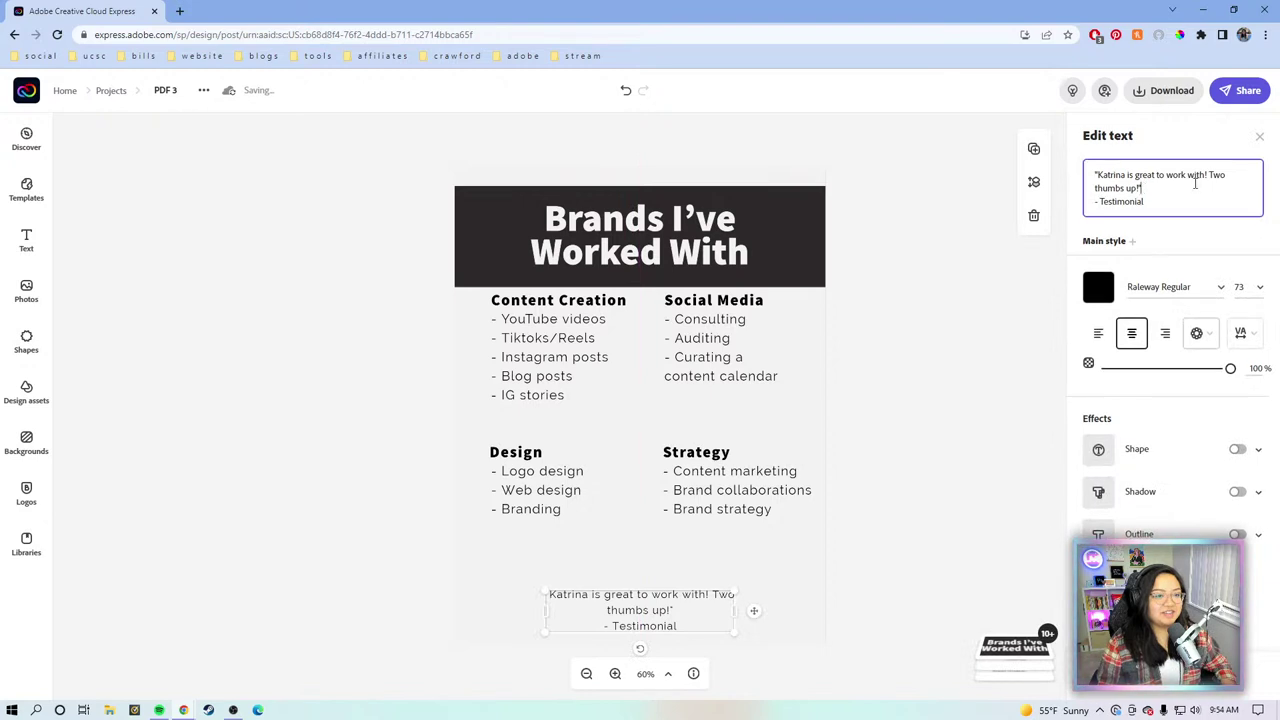
{"action": "left_click_drag", "start_coordinate": [1210, 174], "coordinate": [1143, 188]}
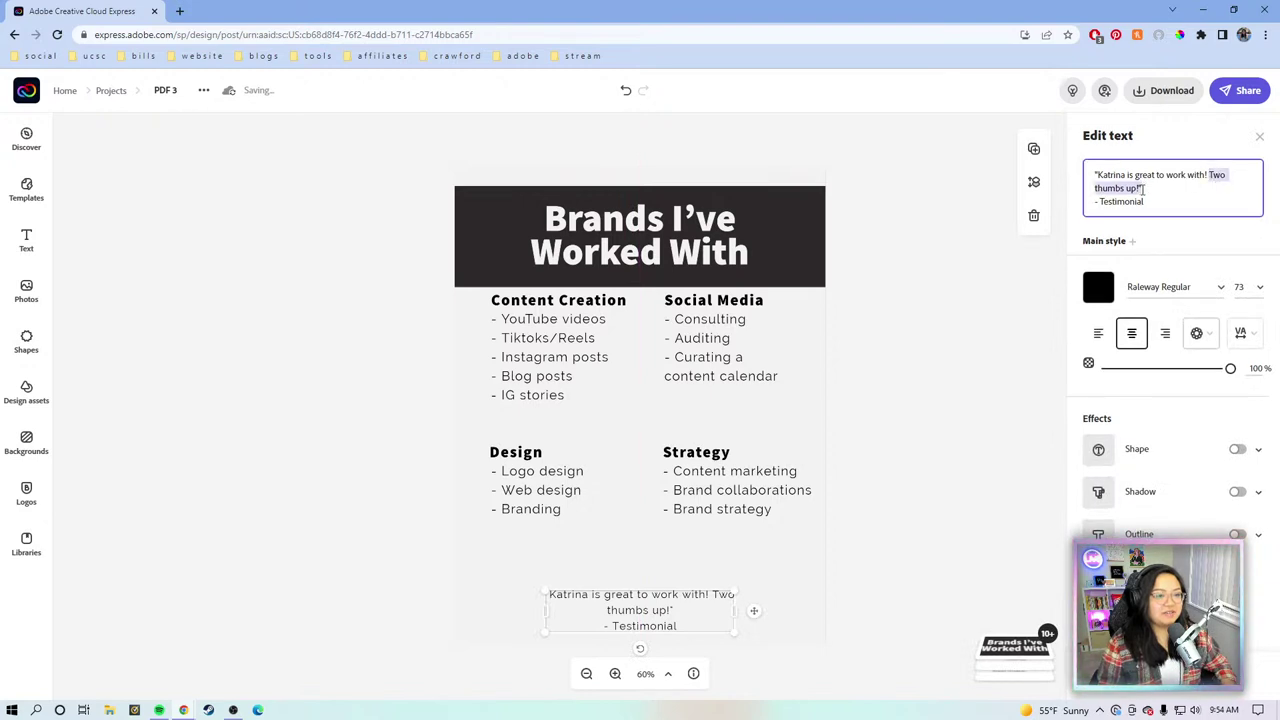
{"action": "type", "text": "F"}
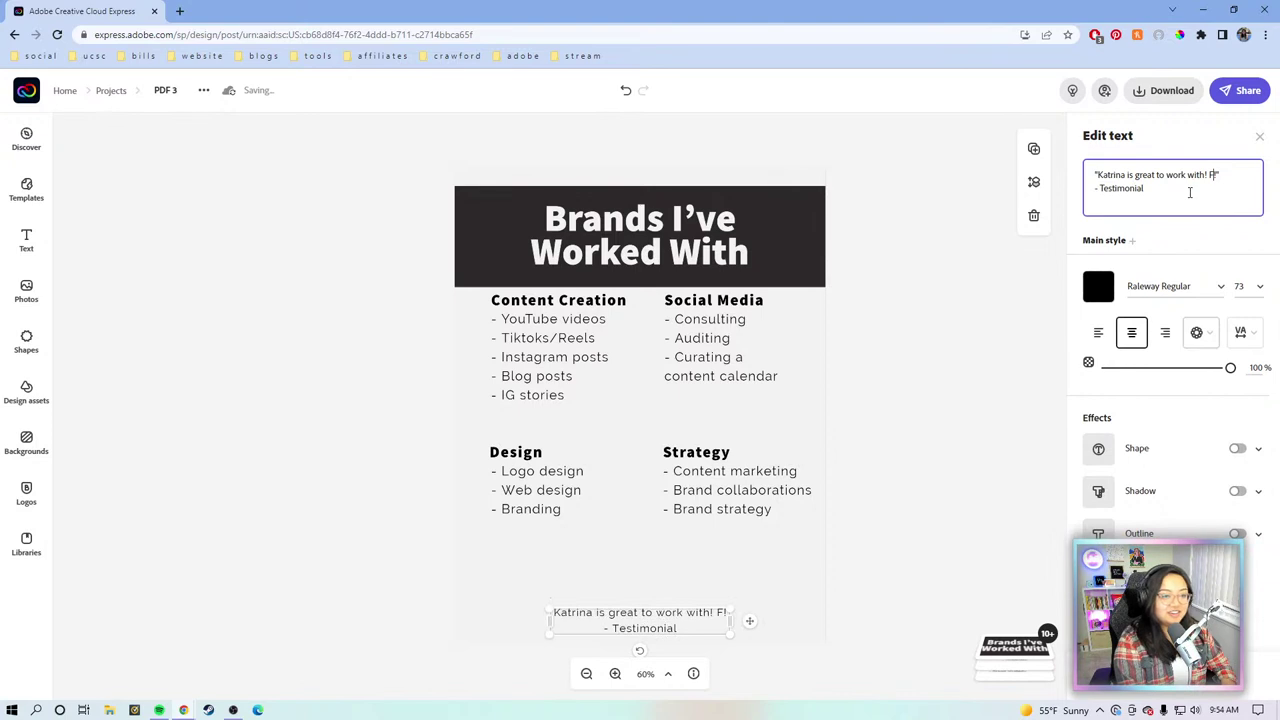
{"action": "type", "text": "ive stars"}
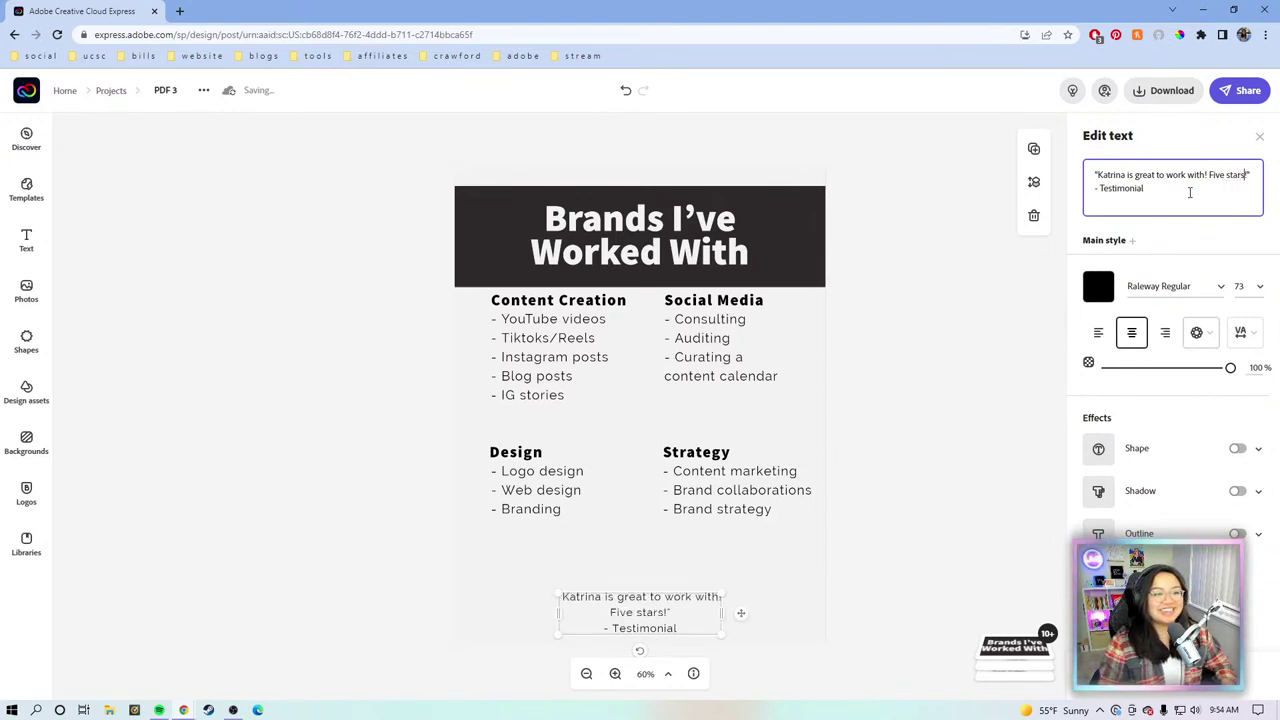
Step: Delete the four service lists between the heading banner and the testimonial
{"action": "left_click", "coordinate": [847, 582]}
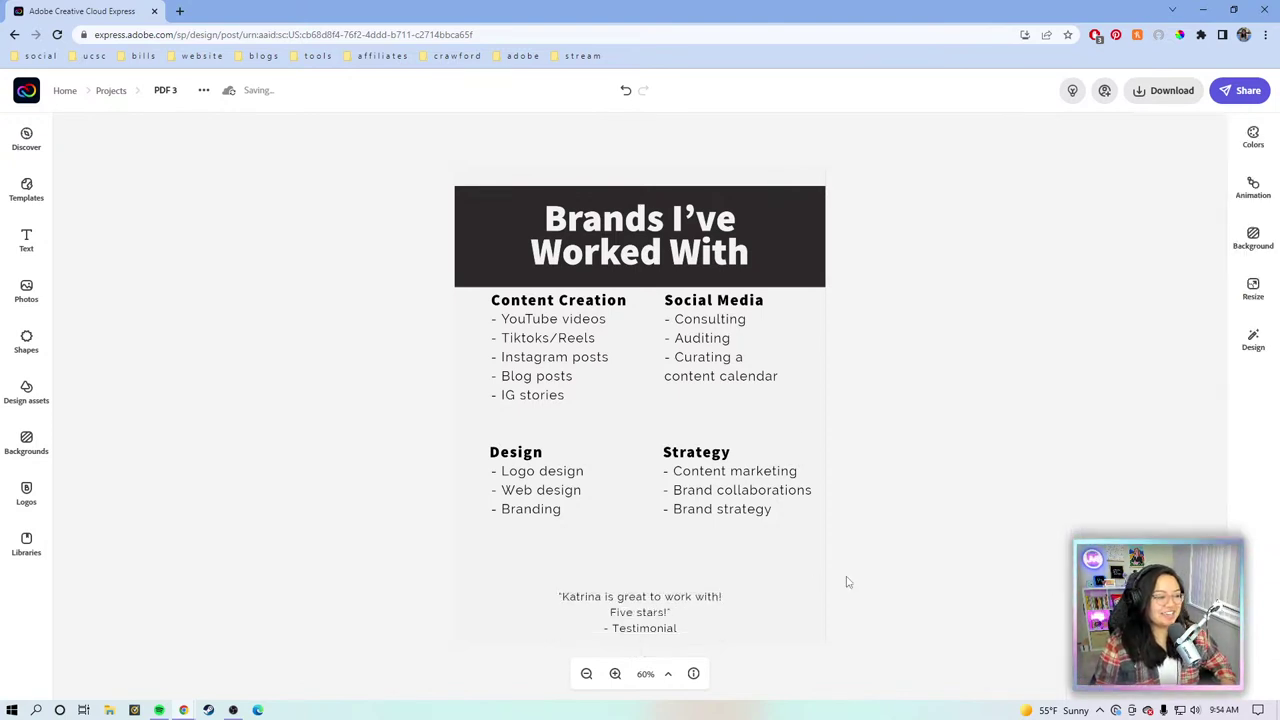
{"action": "left_click_drag", "start_coordinate": [850, 495], "coordinate": [401, 340]}
{"action": "left_click", "coordinate": [860, 535]}
{"action": "left_click_drag", "start_coordinate": [893, 531], "coordinate": [428, 298]}
{"action": "key", "text": "Delete"}
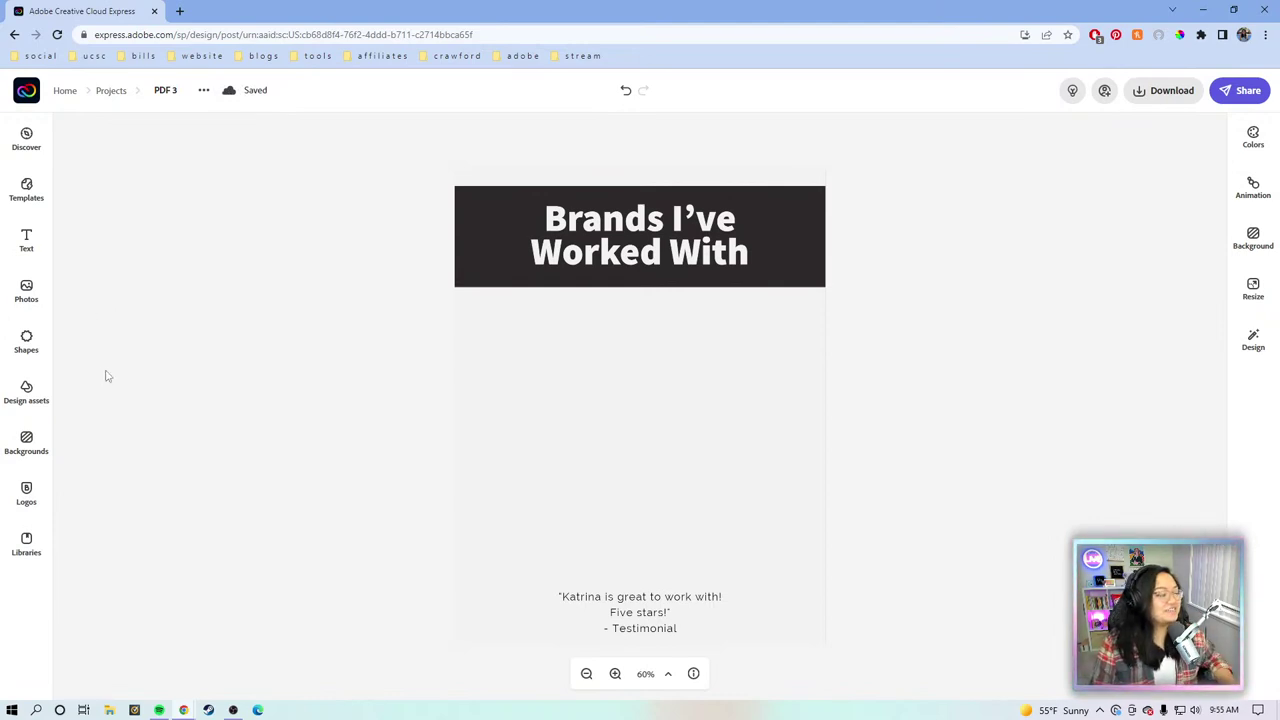
Step: Open the full collection of ready-made logo designs among the text templates
{"action": "left_click", "coordinate": [33, 345]}
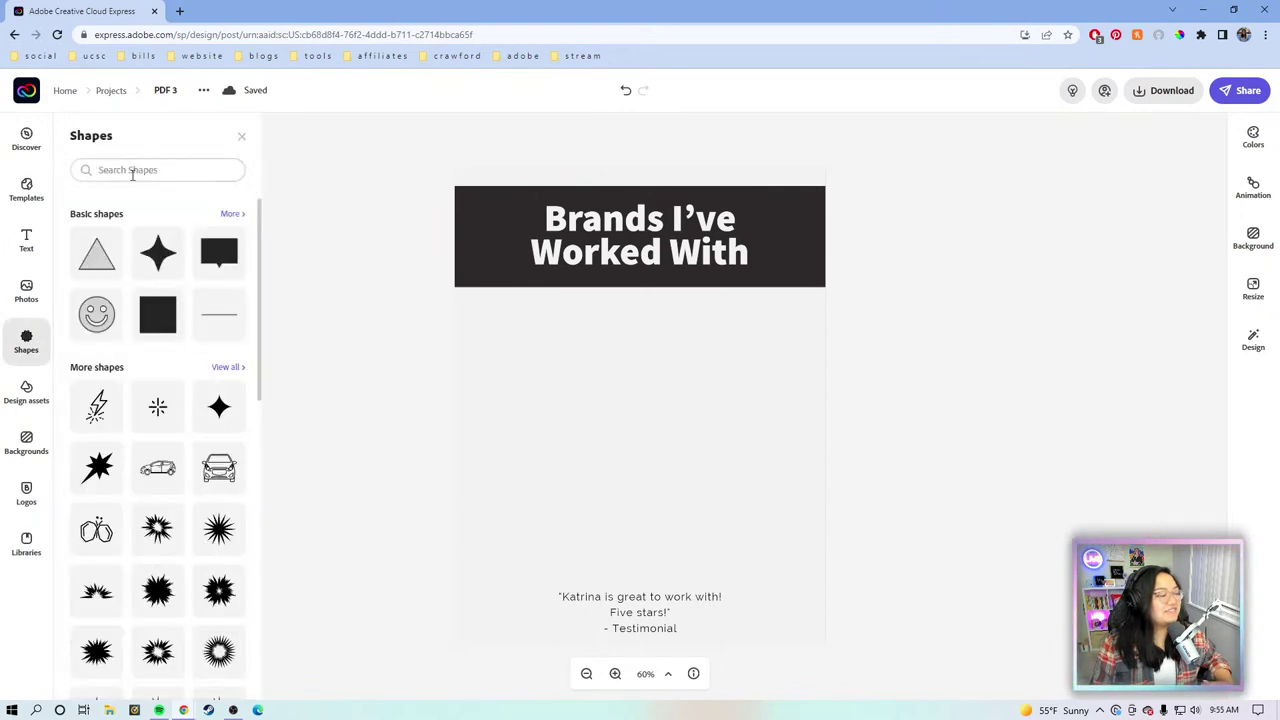
{"action": "left_click", "coordinate": [125, 171]}
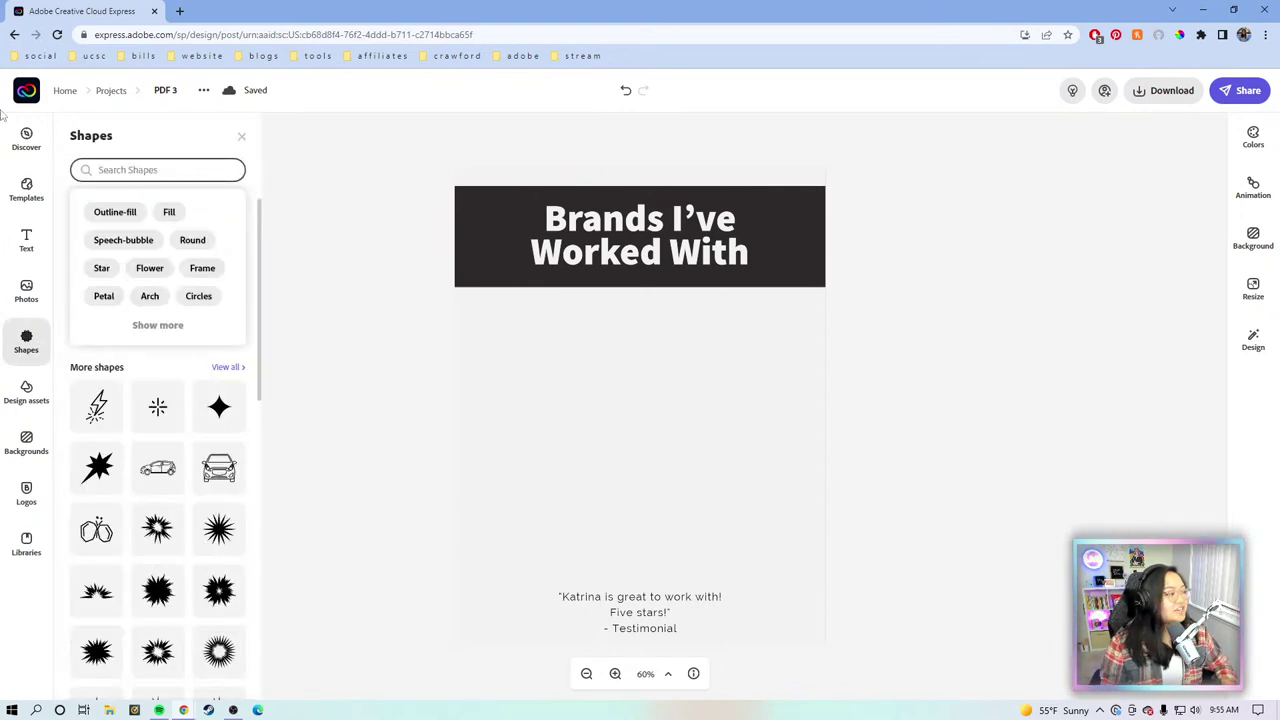
{"action": "left_click", "coordinate": [16, 236]}
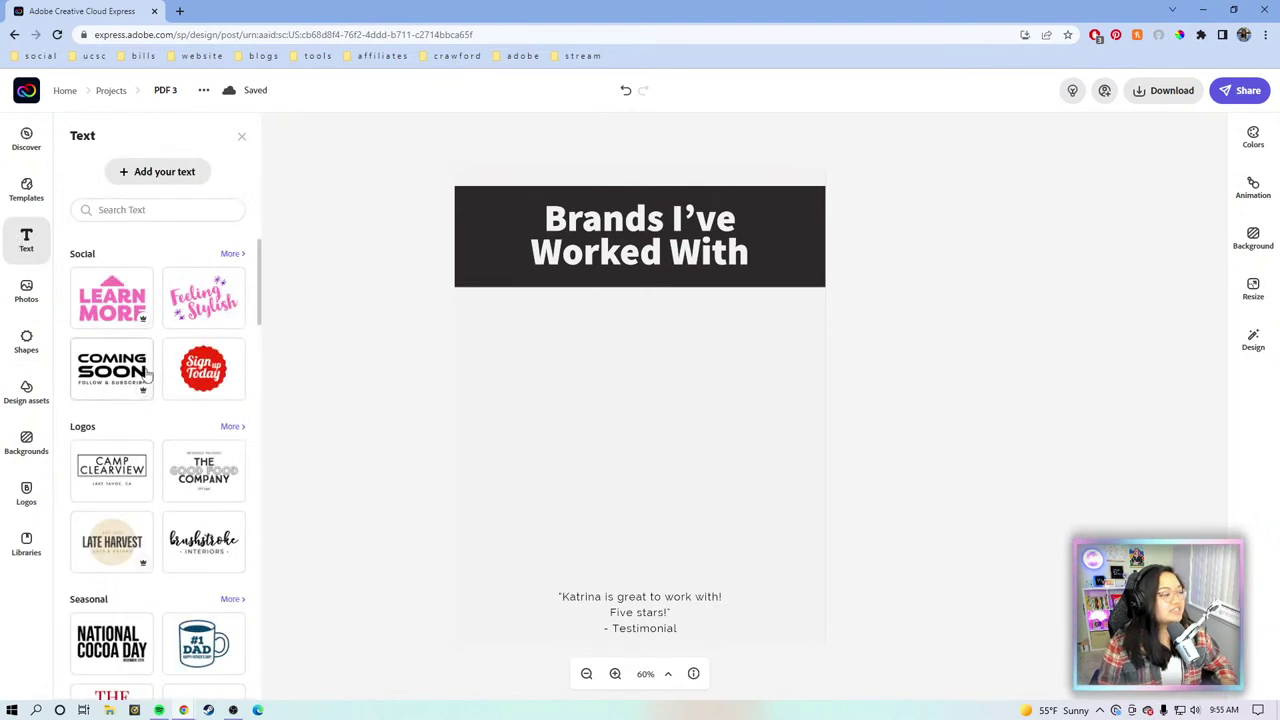
{"action": "scroll", "coordinate": [148, 373], "scroll_direction": "down", "scroll_amount": 2}
{"action": "scroll", "coordinate": [205, 300], "scroll_direction": "up", "scroll_amount": 1}
{"action": "left_click", "coordinate": [232, 293]}
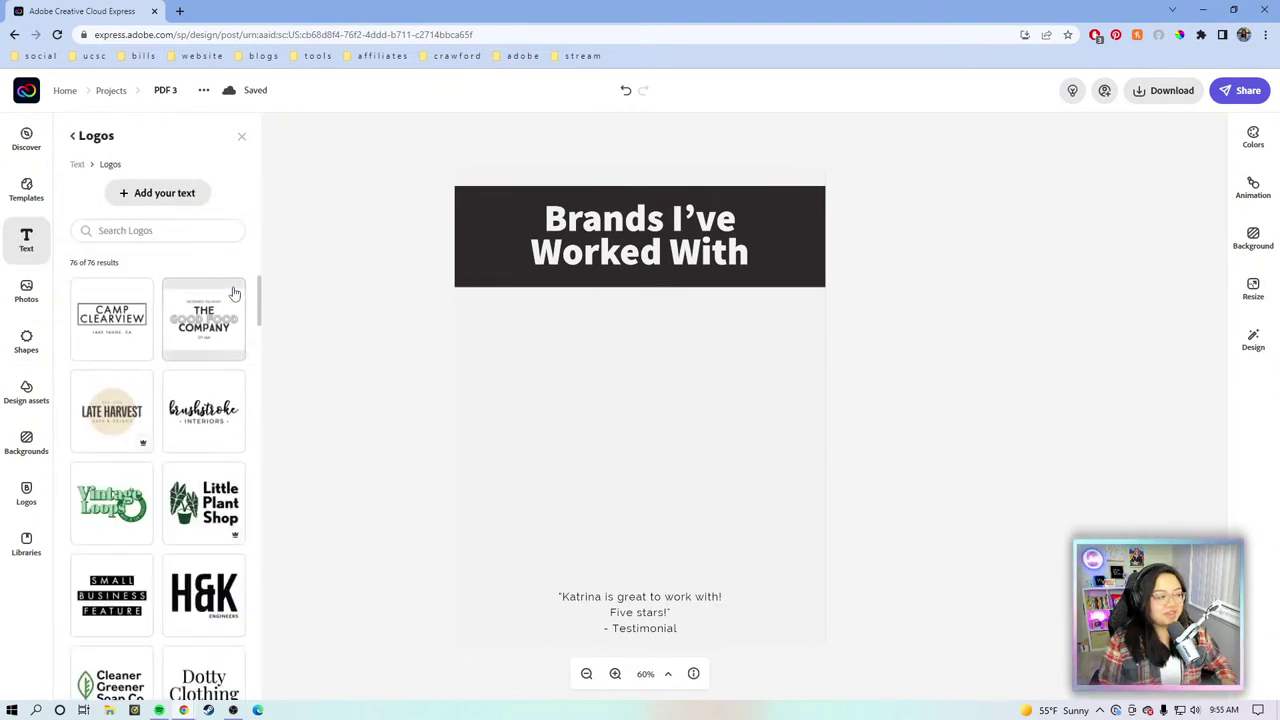
Step: Add the "Little Plant Shop" logo design, shrink it and place it on the page's left side just below the heading banner
{"action": "scroll", "coordinate": [213, 325], "scroll_direction": "down", "scroll_amount": 5}
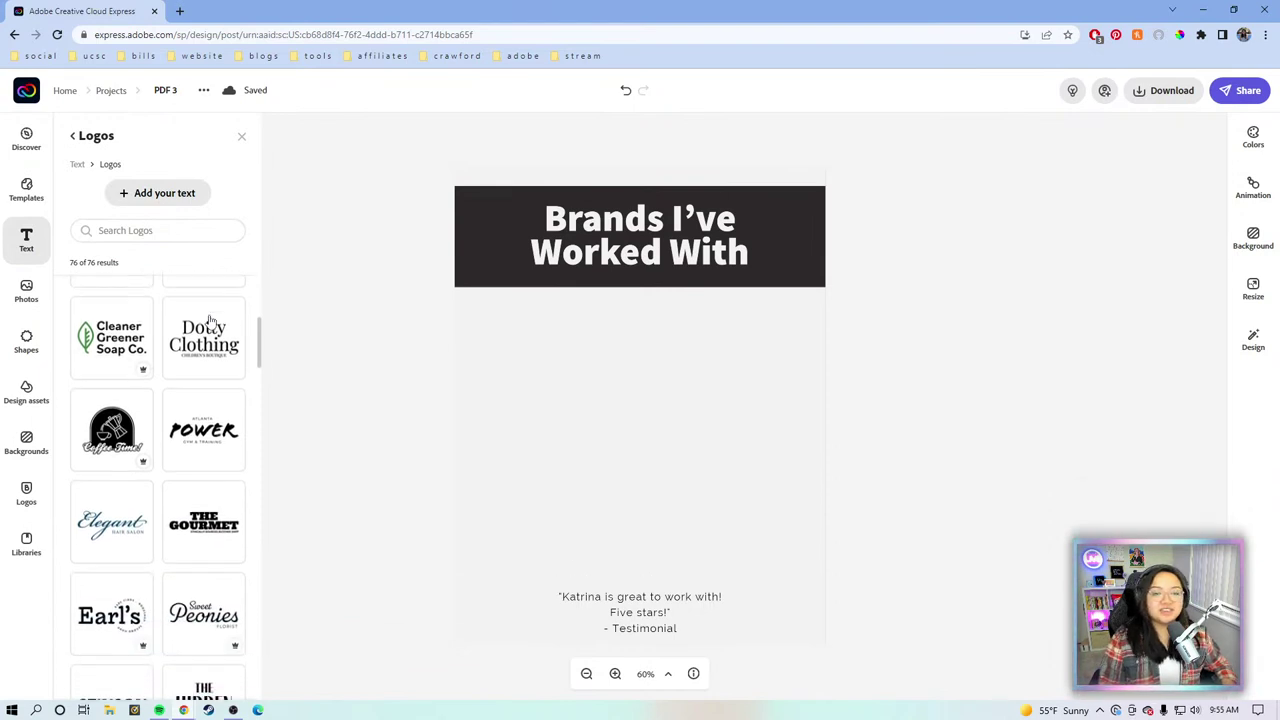
{"action": "scroll", "coordinate": [205, 318], "scroll_direction": "down", "scroll_amount": 3}
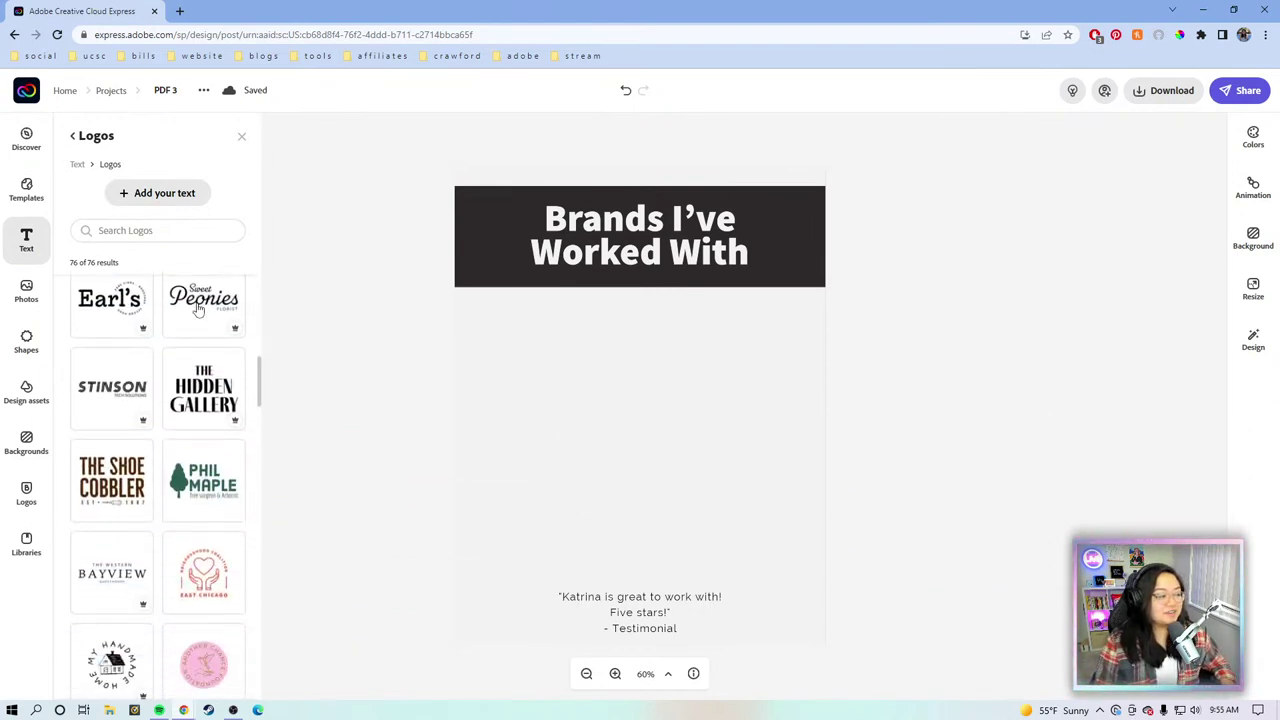
{"action": "scroll", "coordinate": [175, 310], "scroll_direction": "down", "scroll_amount": 7}
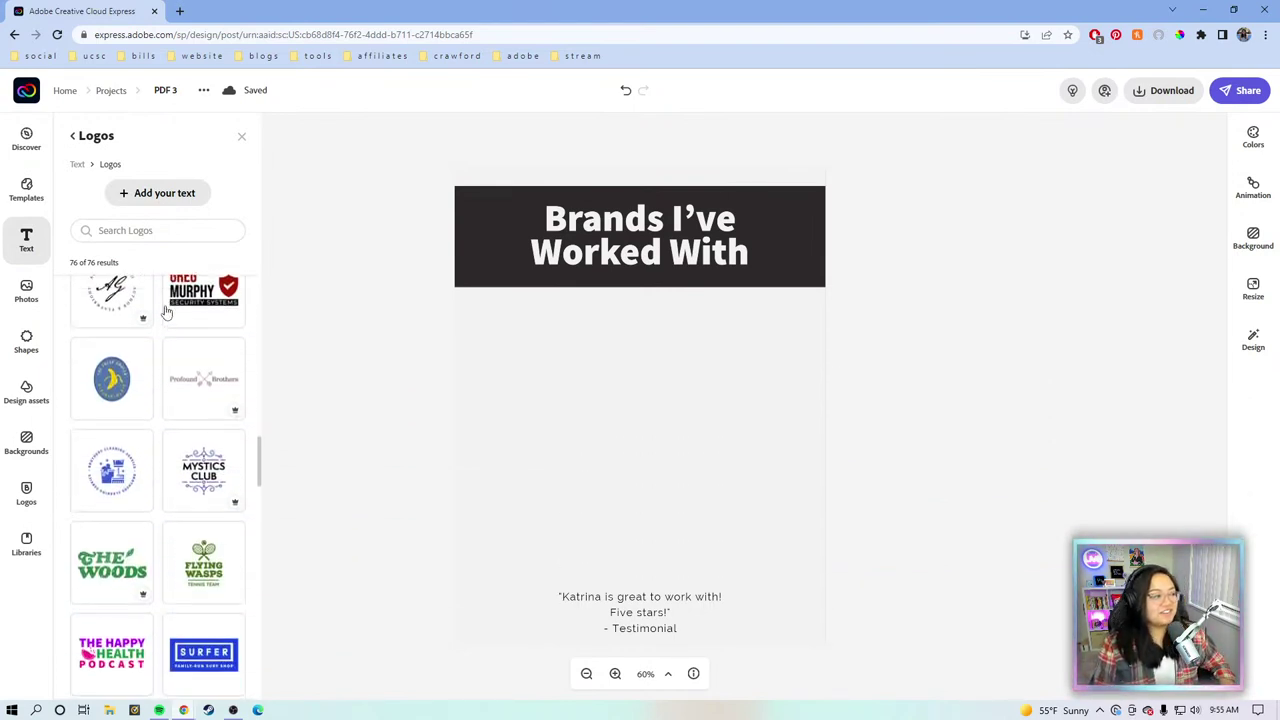
{"action": "scroll", "coordinate": [180, 360], "scroll_direction": "down", "scroll_amount": 10}
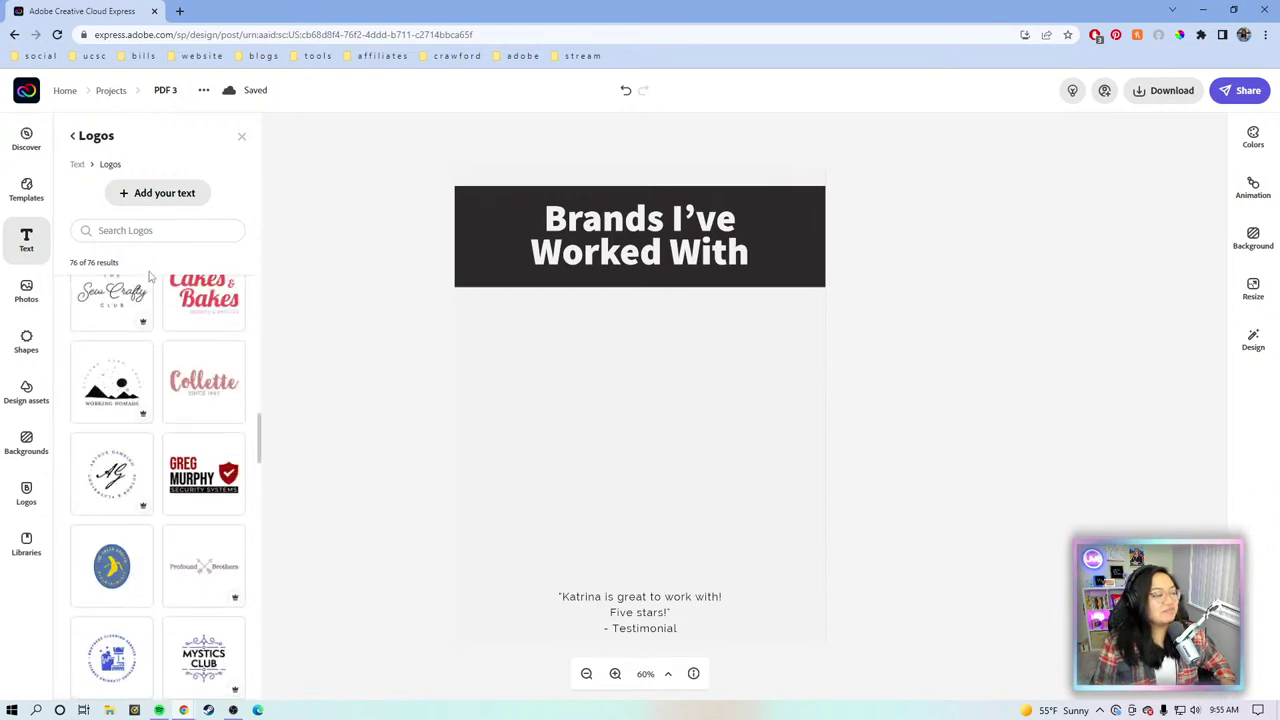
{"action": "scroll", "coordinate": [180, 400], "scroll_direction": "up", "scroll_amount": 20}
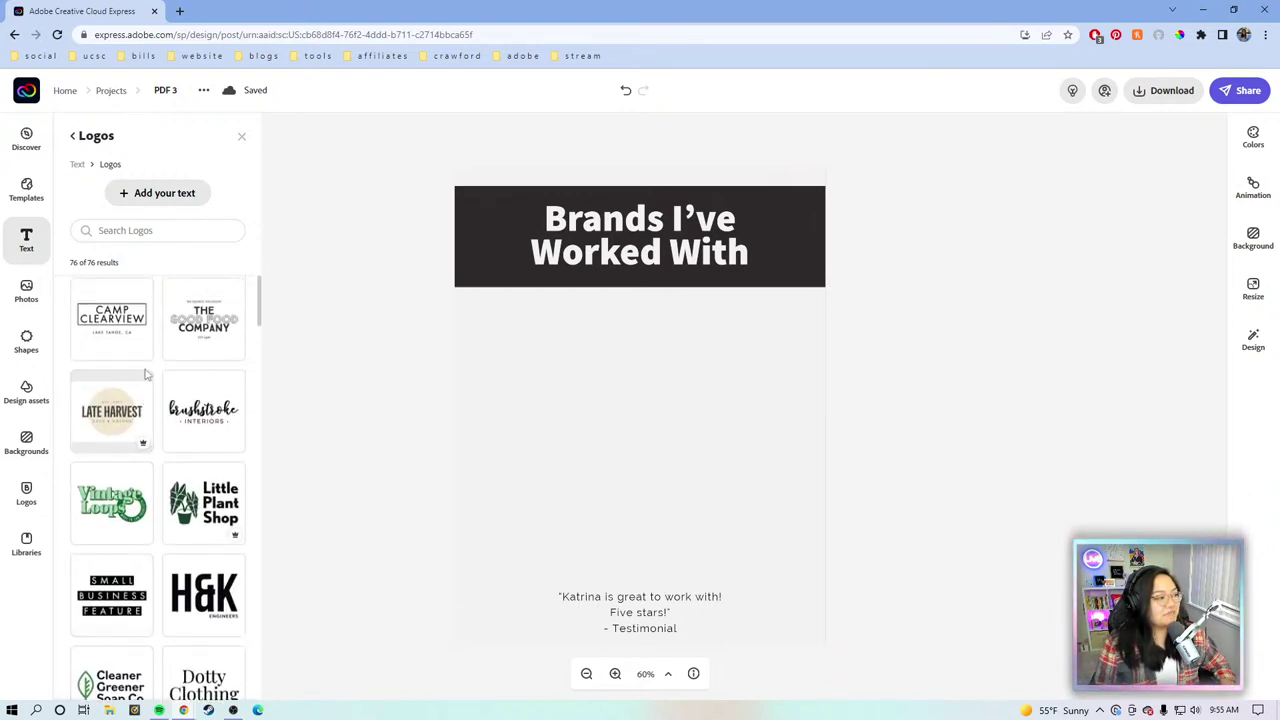
{"action": "scroll", "coordinate": [171, 440], "scroll_direction": "down", "scroll_amount": 2}
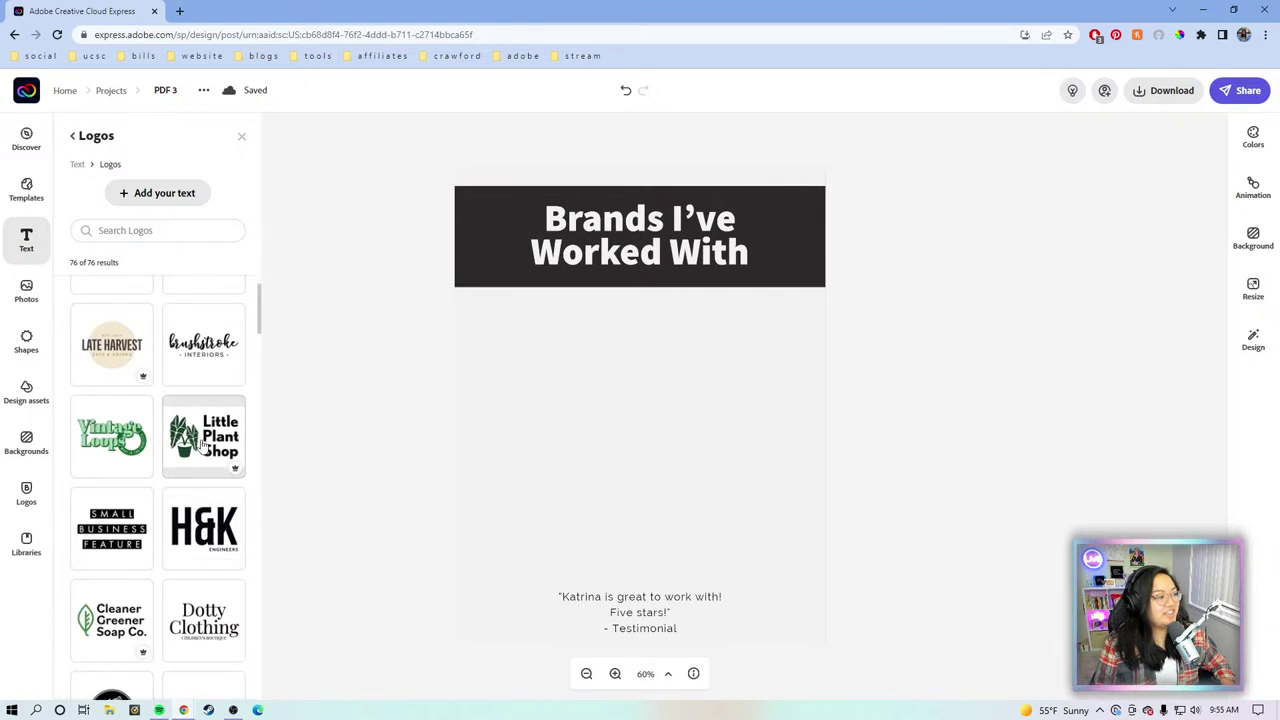
{"action": "left_click", "coordinate": [203, 446]}
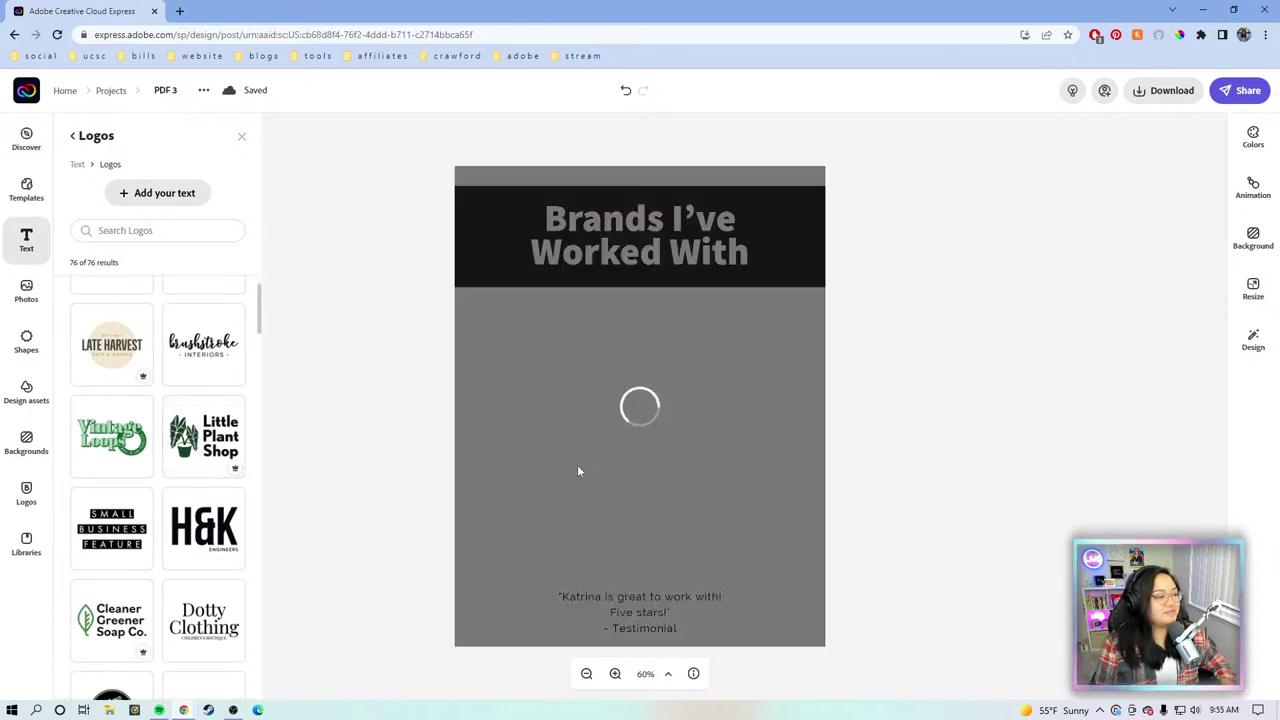
{"action": "left_click", "coordinate": [745, 366]}
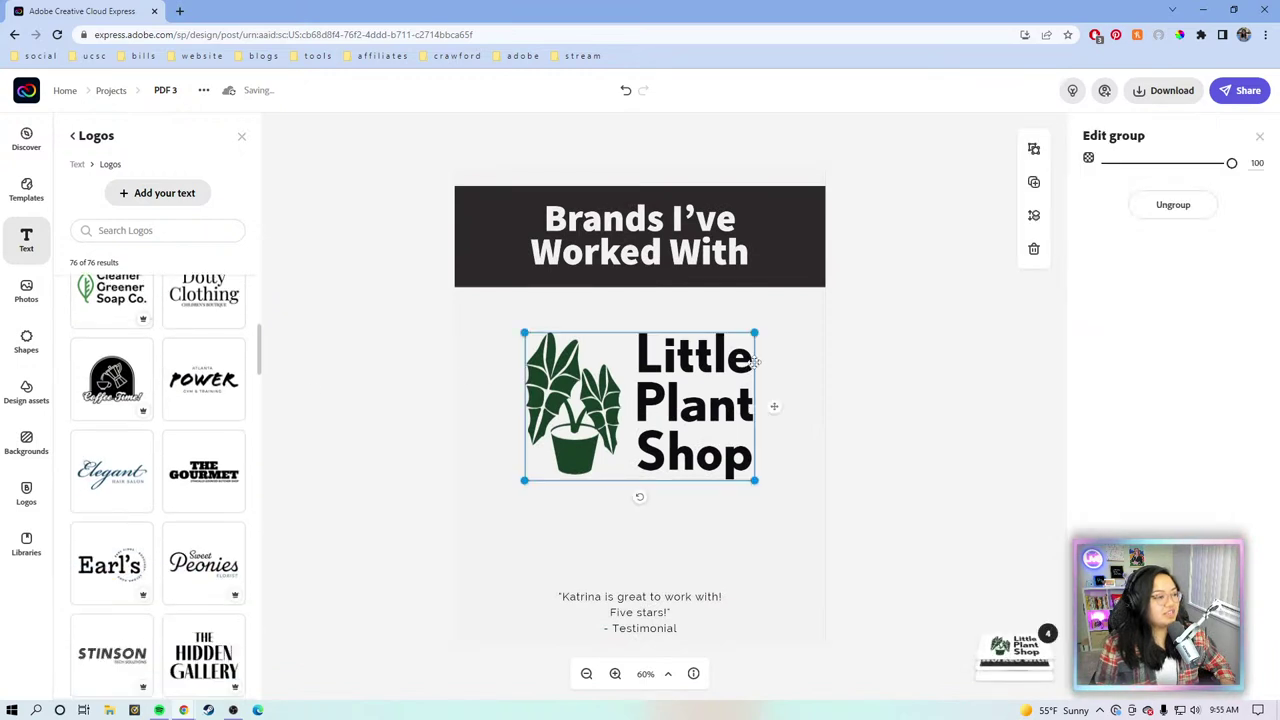
{"action": "left_click_drag", "start_coordinate": [753, 333], "coordinate": [606, 356]}
Step: Add the "Earl's" second-hand bookshop logo design to the page
{"action": "scroll", "coordinate": [156, 410], "scroll_direction": "down", "scroll_amount": 2}
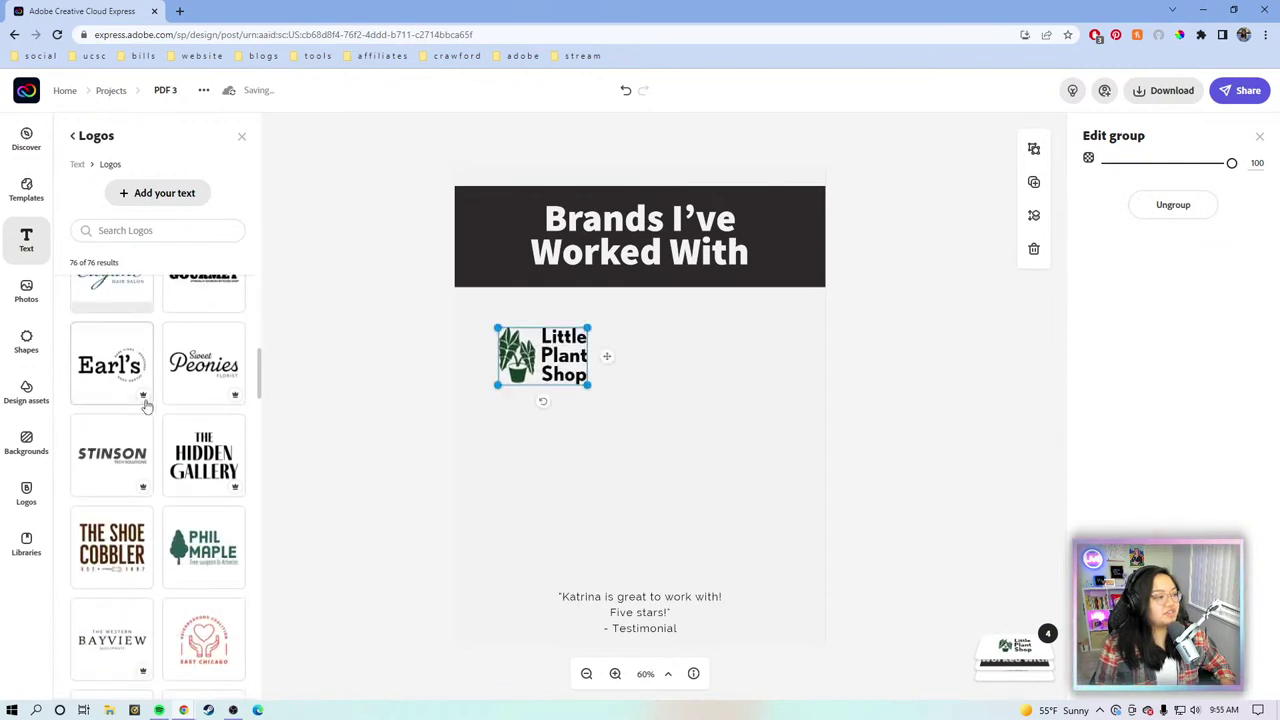
{"action": "left_click", "coordinate": [118, 355]}
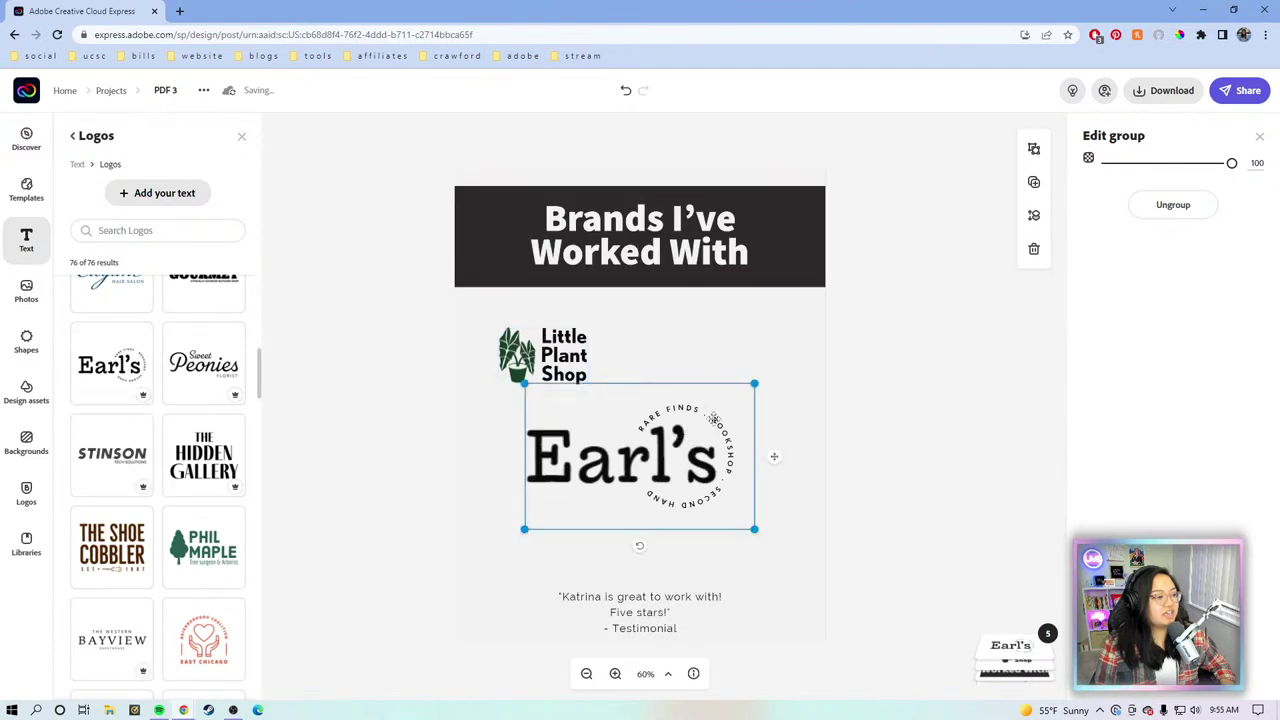
Step: Shrink the Earl's logo beneath Little Plant Shop, and add a scaled-down Another Chance Foundation logo at the right below the heading band
{"action": "left_click_drag", "start_coordinate": [754, 383], "coordinate": [627, 440]}
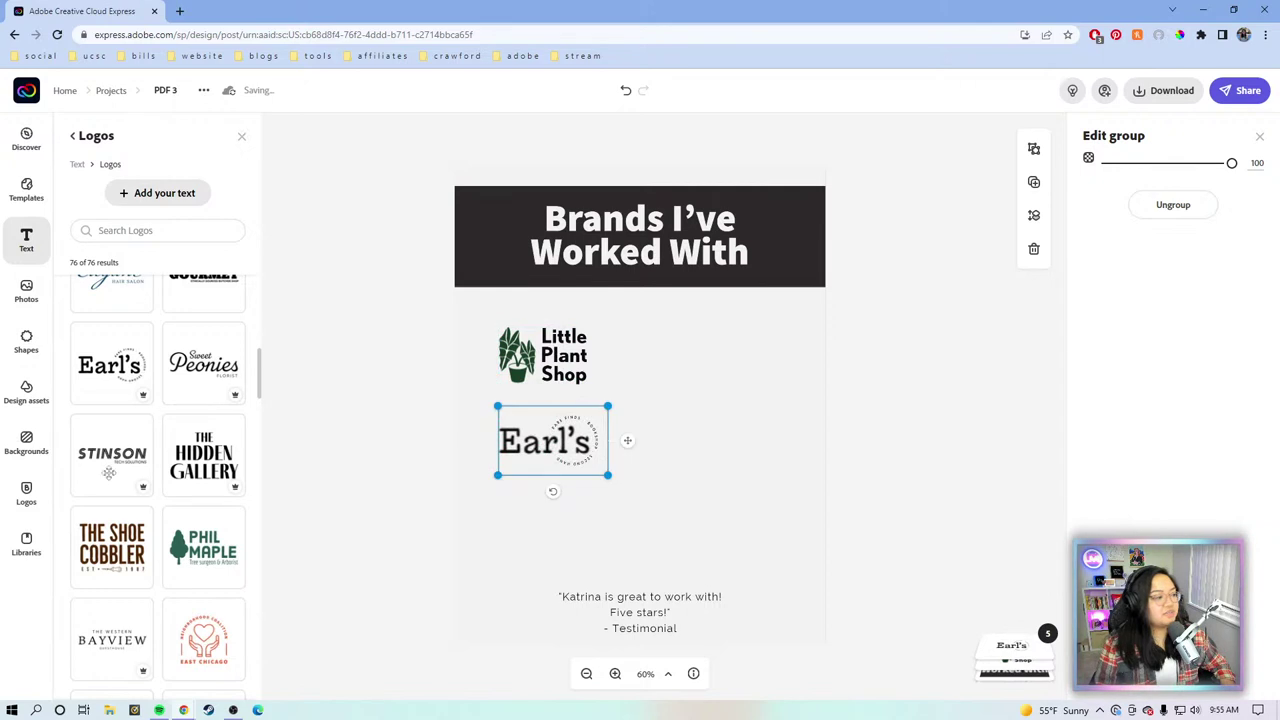
{"action": "scroll", "coordinate": [117, 447], "scroll_direction": "down", "scroll_amount": 2}
{"action": "scroll", "coordinate": [117, 447], "scroll_direction": "down", "scroll_amount": 3}
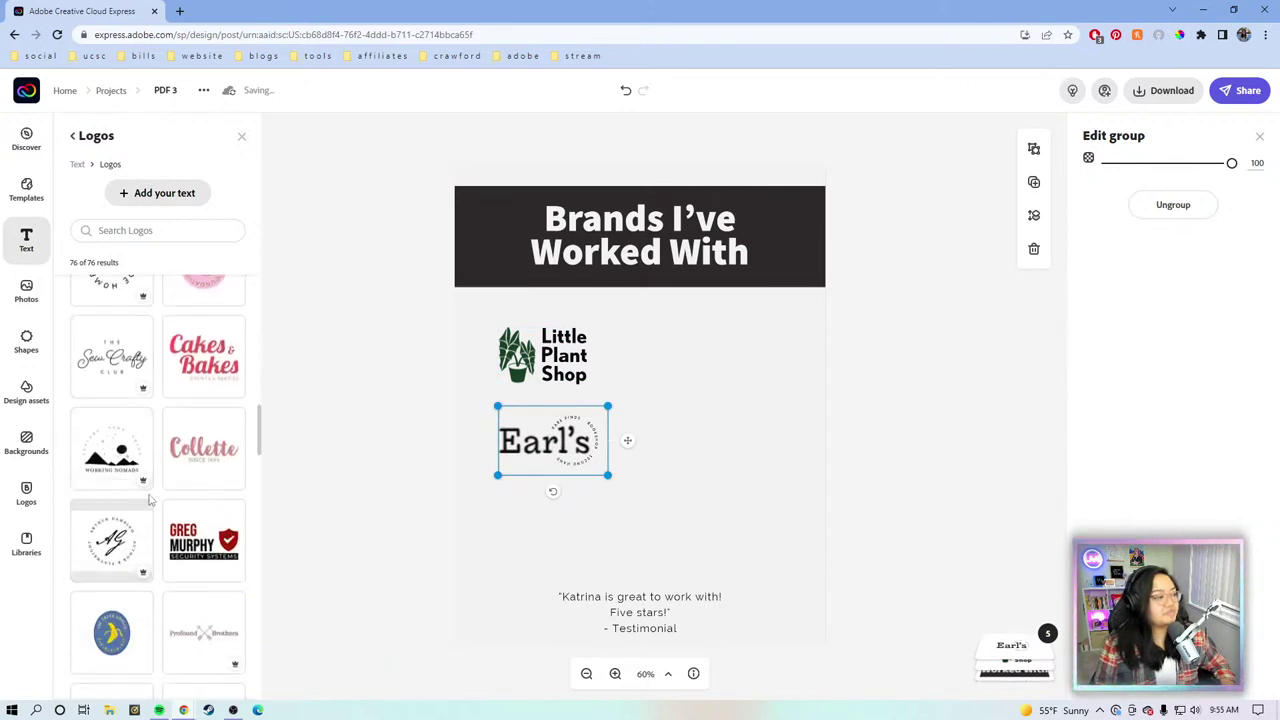
{"action": "scroll", "coordinate": [228, 452], "scroll_direction": "up", "scroll_amount": 1}
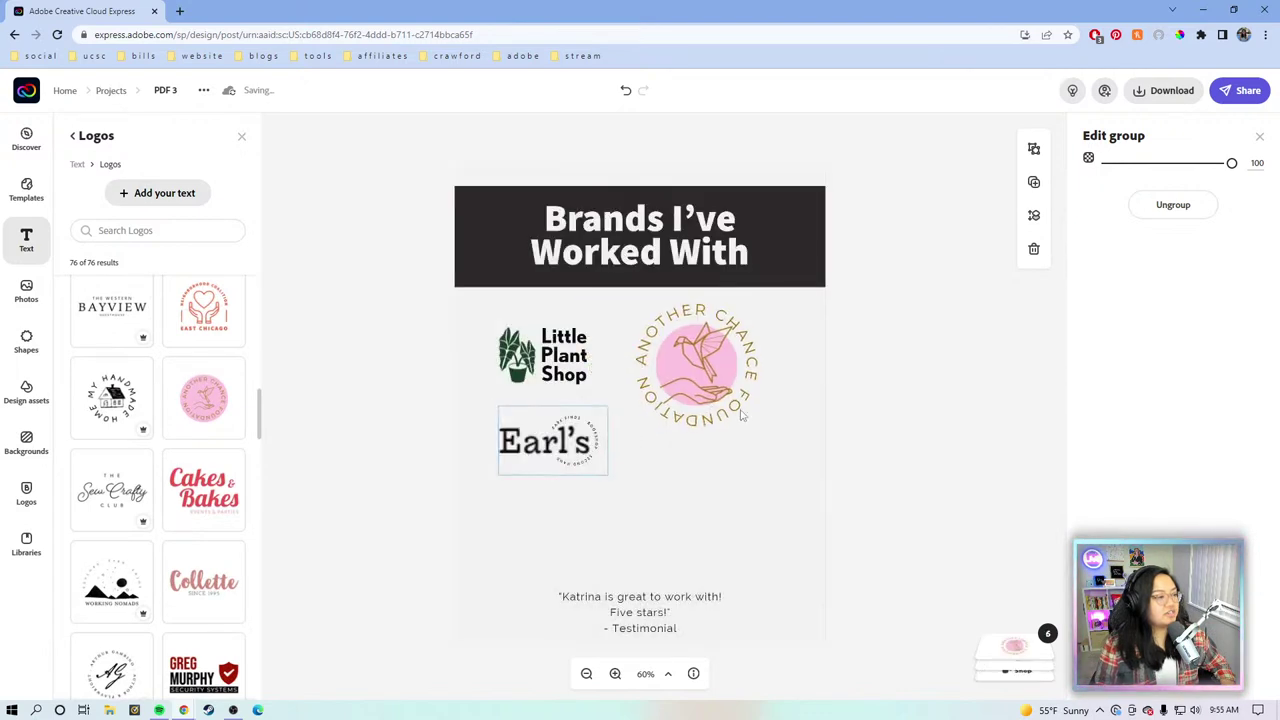
{"action": "left_click", "coordinate": [740, 368]}
{"action": "left_click_drag", "start_coordinate": [677, 304], "coordinate": [730, 360]}
{"action": "left_click_drag", "start_coordinate": [770, 400], "coordinate": [762, 343]}
Step: Add the Flying Wasps Tennis Team logo and scale it down beneath the Another Chance Foundation logo
{"action": "scroll", "coordinate": [155, 415], "scroll_direction": "down", "scroll_amount": 2}
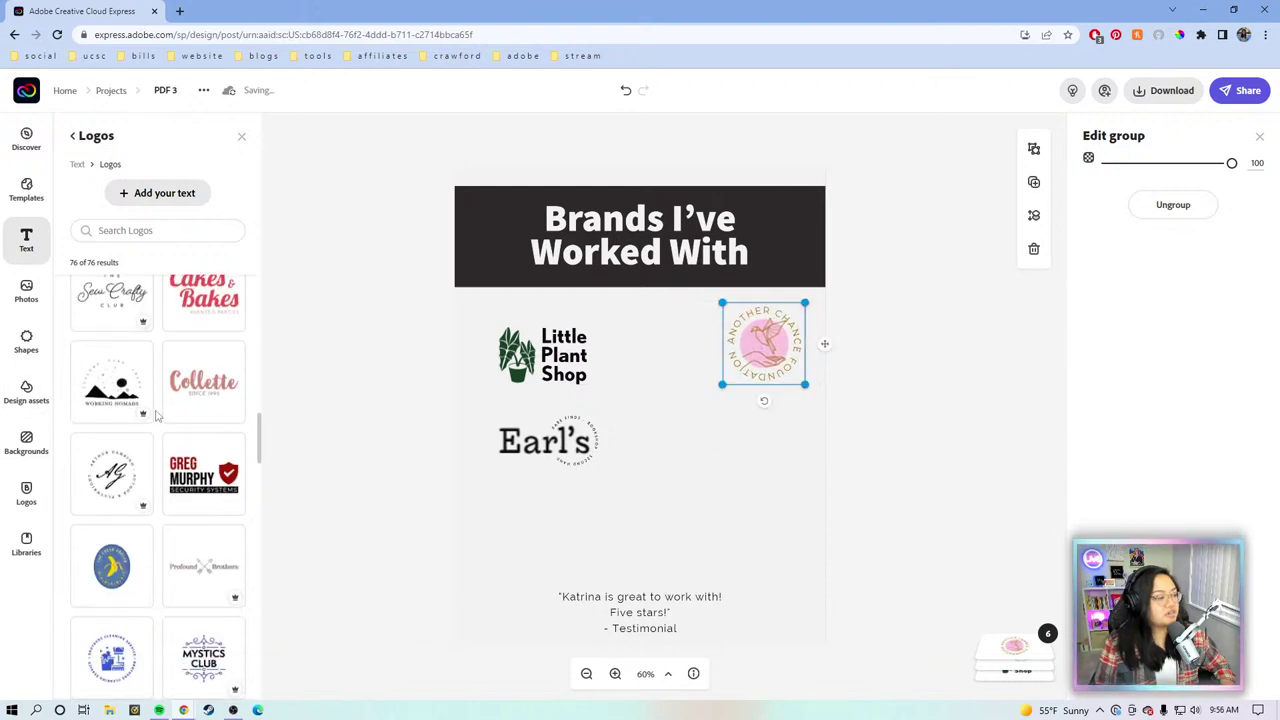
{"action": "scroll", "coordinate": [155, 415], "scroll_direction": "down", "scroll_amount": 3}
{"action": "scroll", "coordinate": [145, 420], "scroll_direction": "down", "scroll_amount": 1}
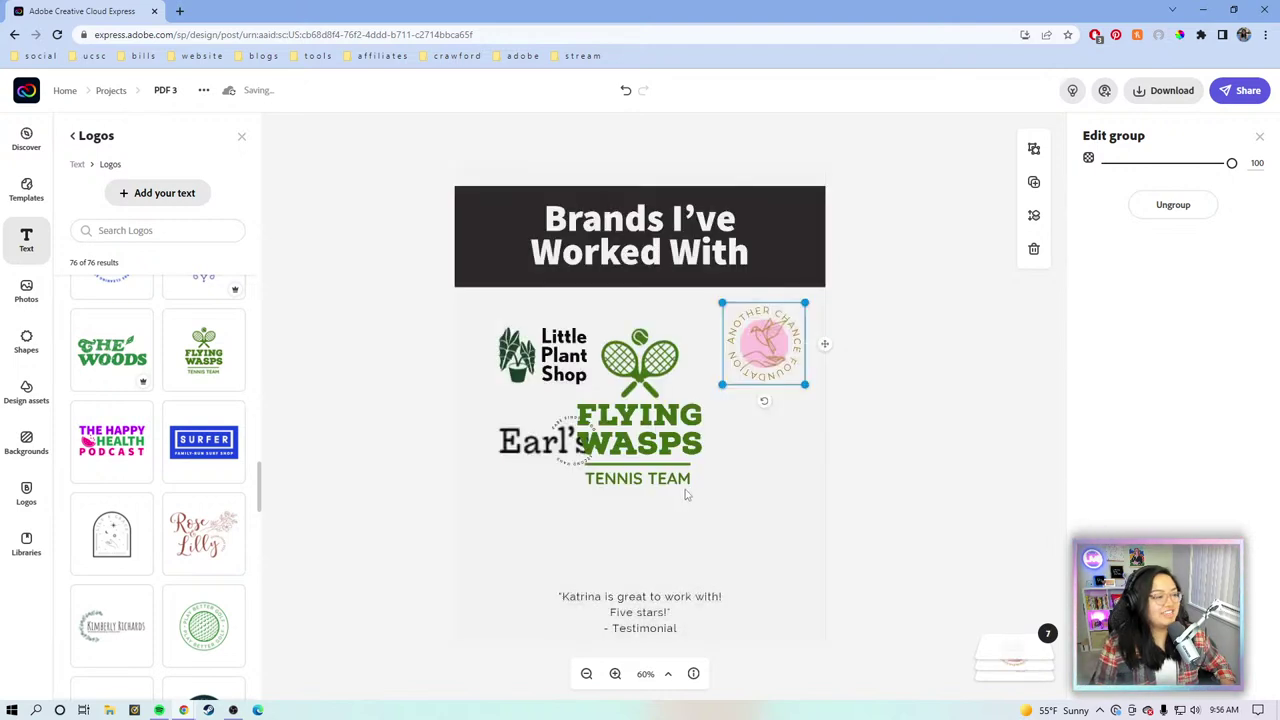
{"action": "left_click", "coordinate": [646, 432]}
{"action": "left_click", "coordinate": [647, 431]}
{"action": "left_click_drag", "start_coordinate": [670, 463], "coordinate": [756, 547]}
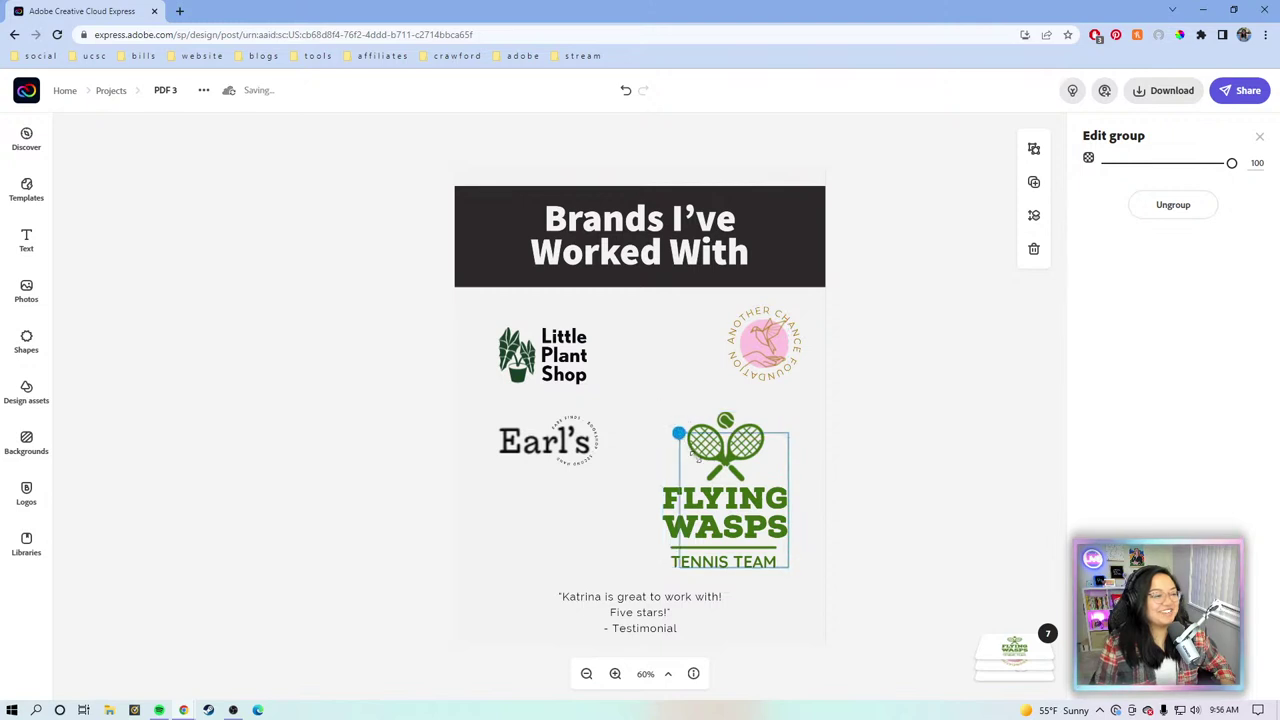
{"action": "left_click_drag", "start_coordinate": [679, 433], "coordinate": [711, 471]}
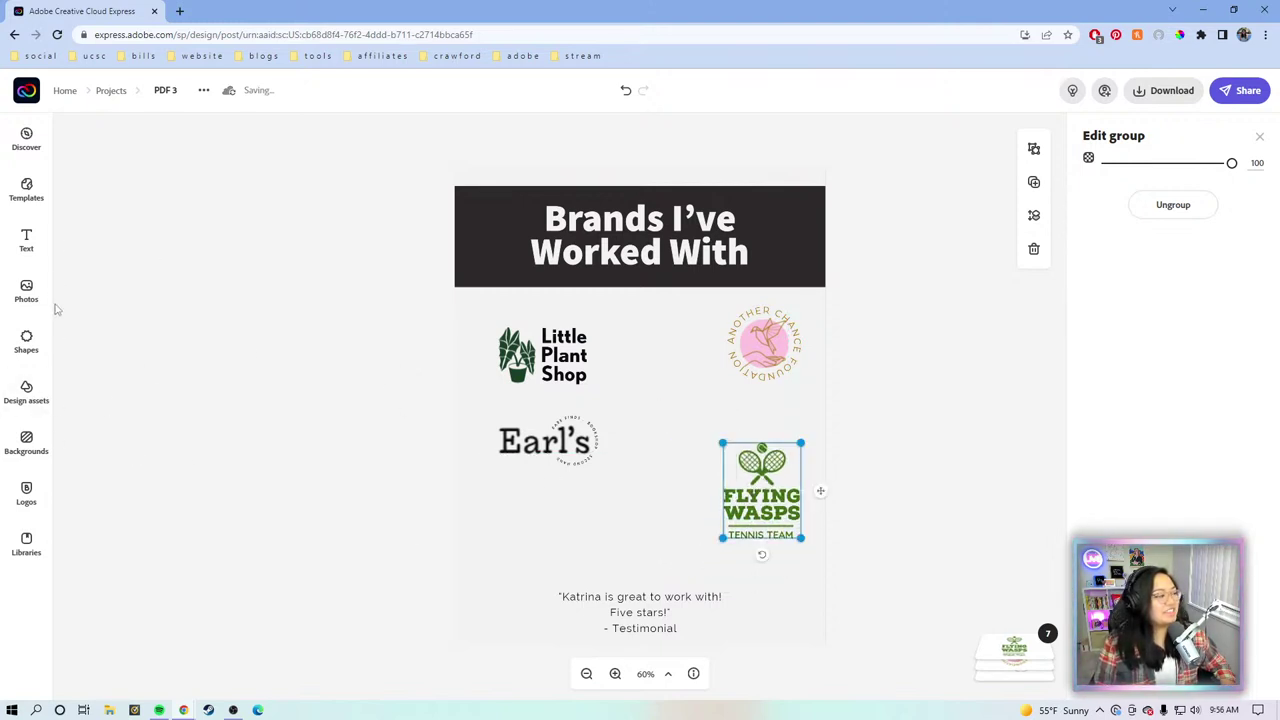
Step: Search the shapes for "youtube" and add a solid play-button shape, scaled down beneath the Earl's logo
{"action": "left_click", "coordinate": [28, 256]}
{"action": "left_click", "coordinate": [27, 350]}
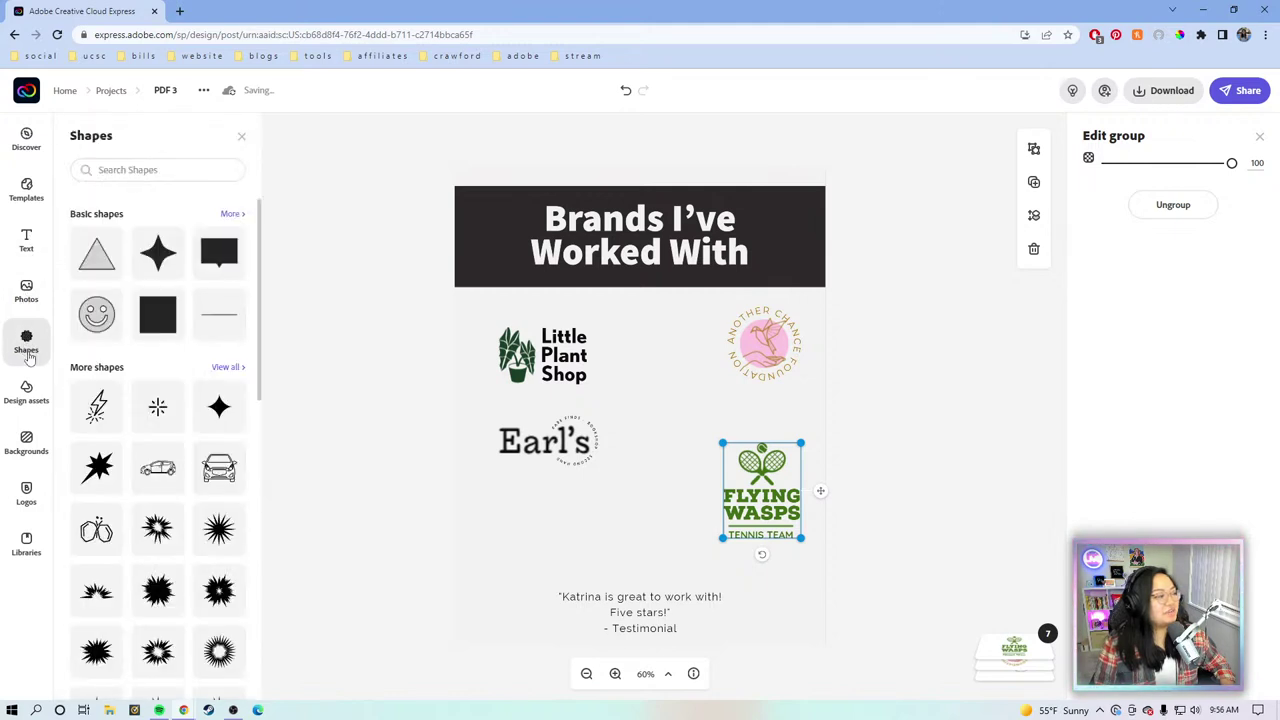
{"action": "left_click", "coordinate": [166, 168]}
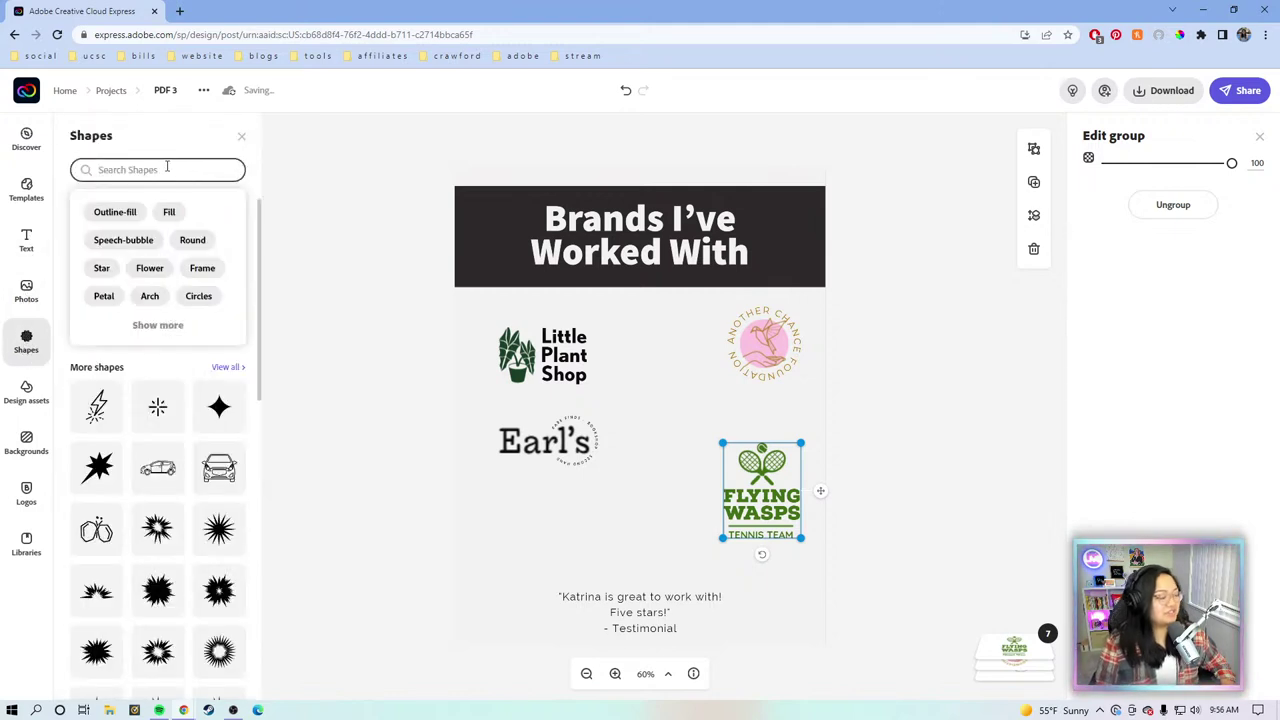
{"action": "type", "text": "v"}
{"action": "type", "text": "outube"}
{"action": "key", "text": "Return"}
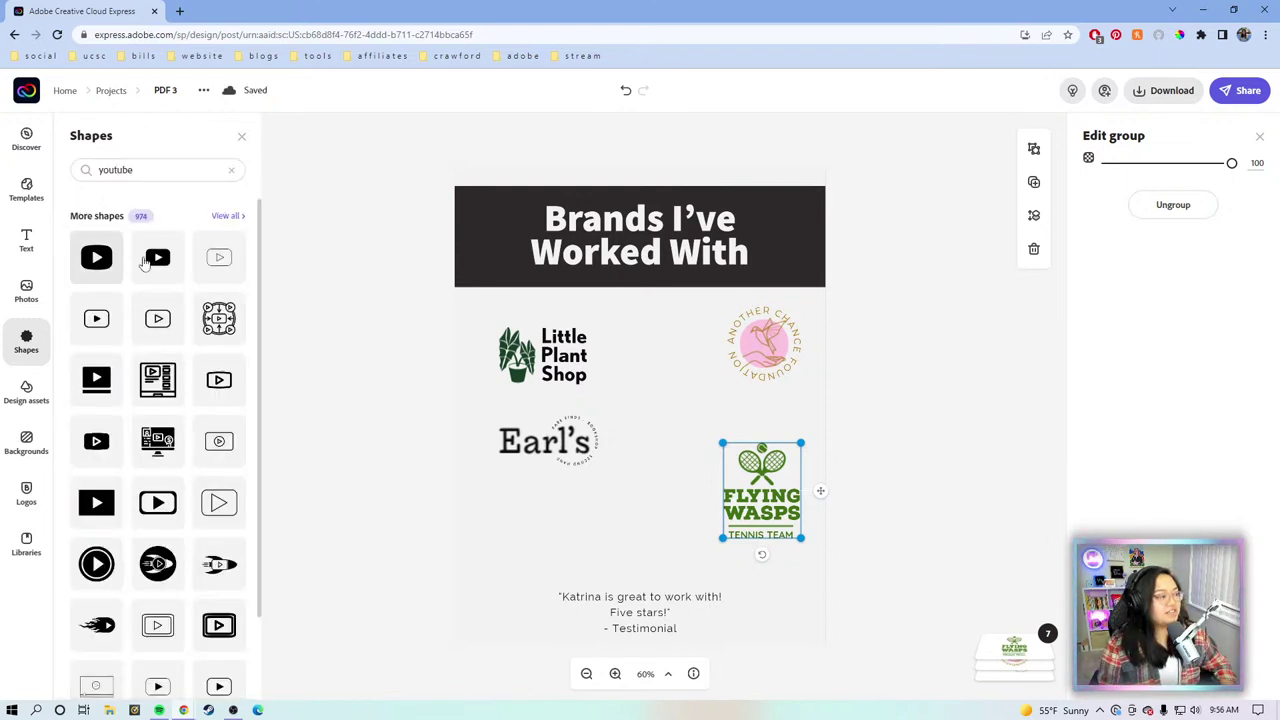
{"action": "left_click", "coordinate": [175, 260]}
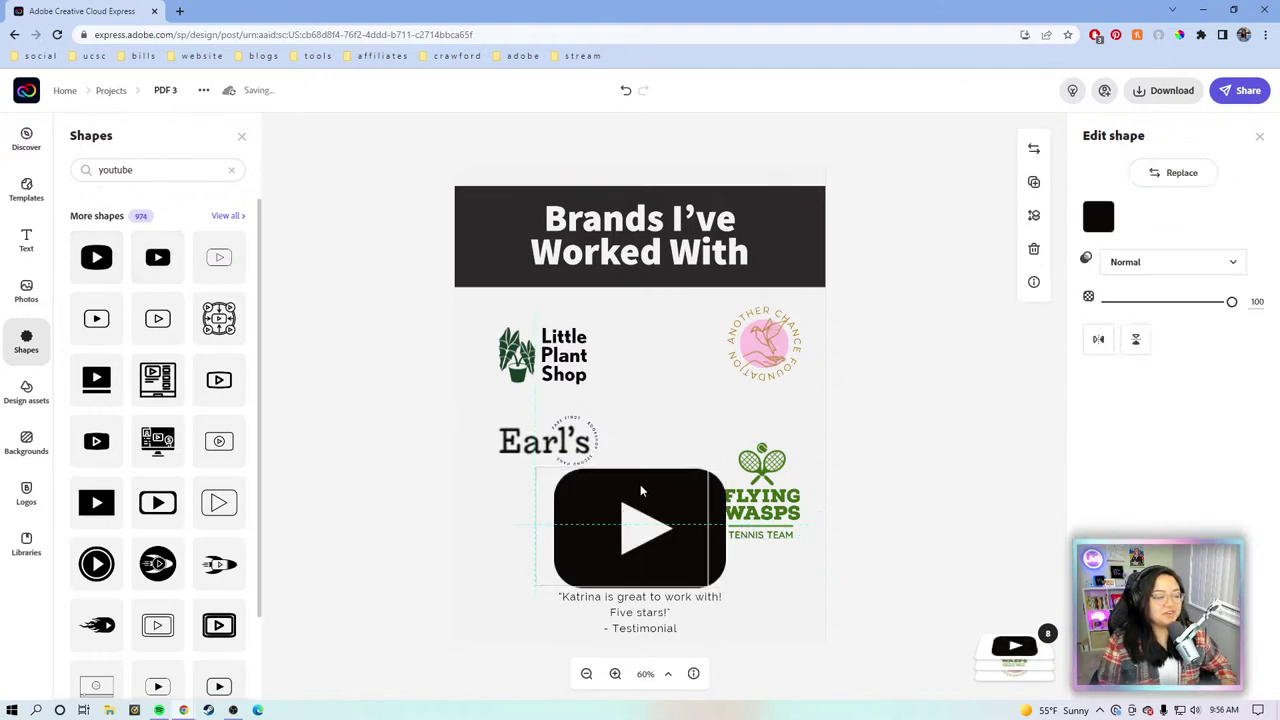
{"action": "left_click_drag", "start_coordinate": [636, 510], "coordinate": [591, 494]}
{"action": "left_click_drag", "start_coordinate": [687, 453], "coordinate": [634, 486]}
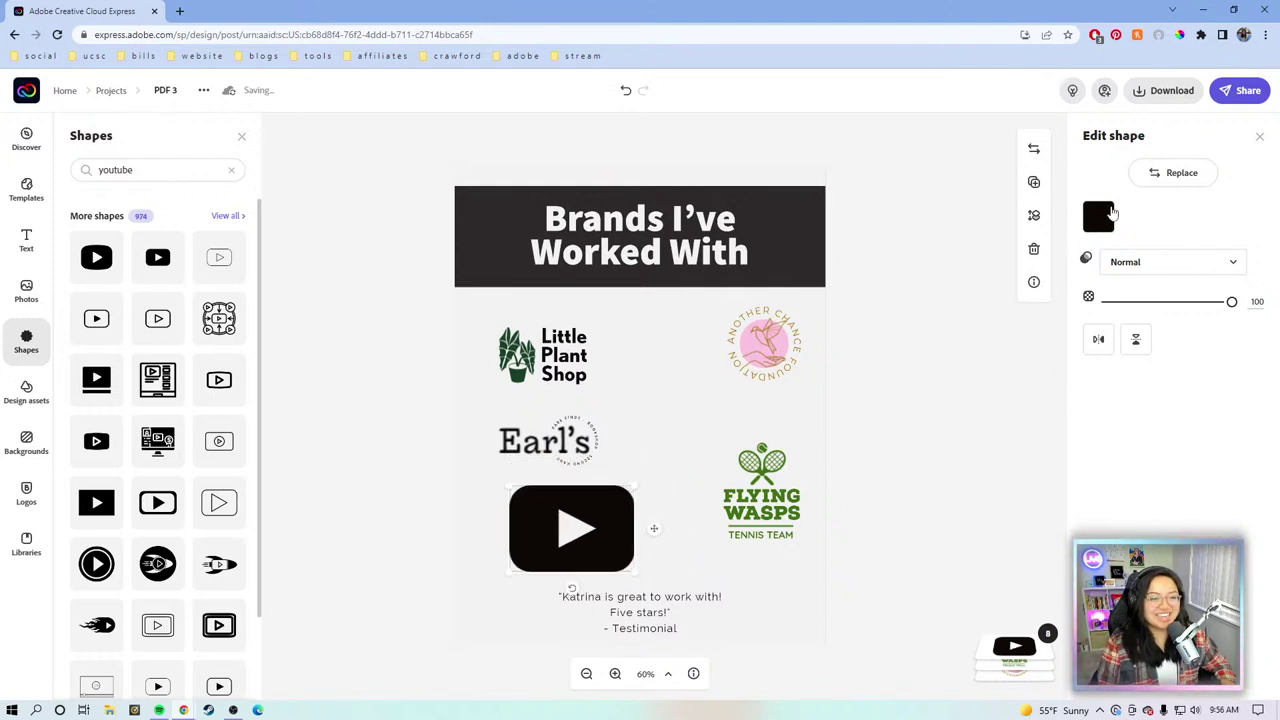
Step: Recolor the play-button shape red and shrink it to a small icon above the testimonial
{"action": "left_click", "coordinate": [1098, 216]}
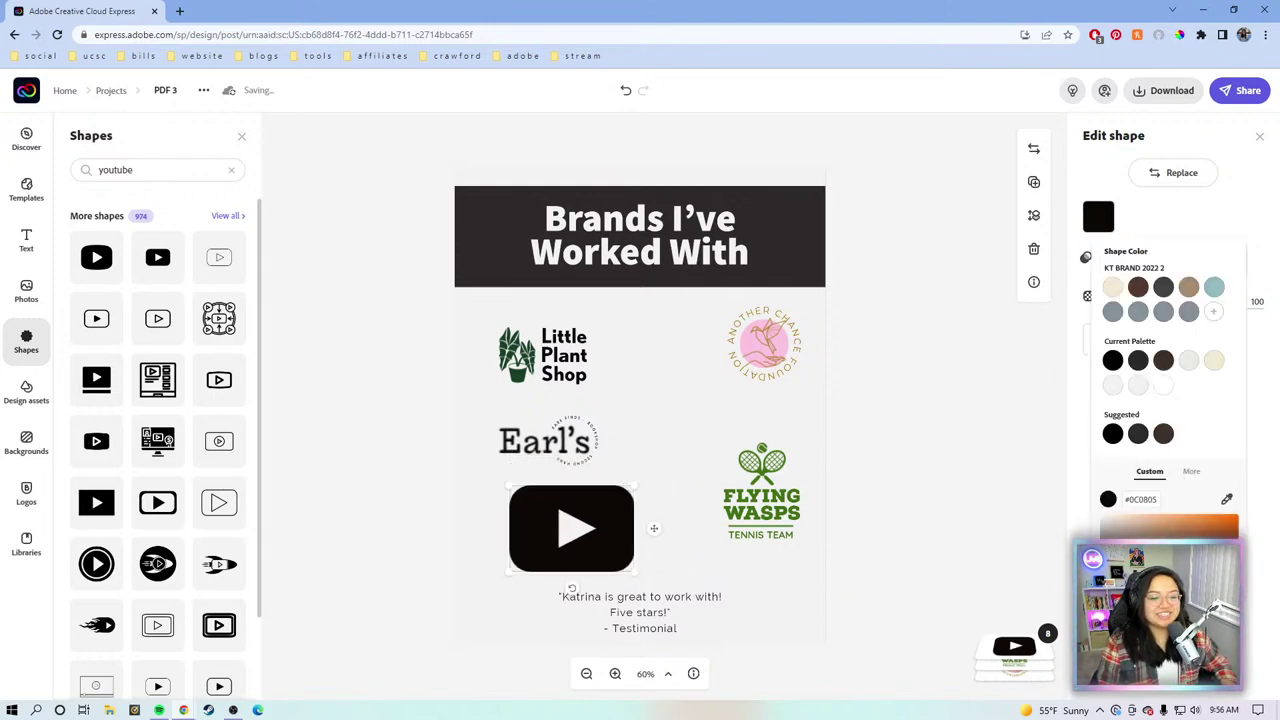
{"action": "left_click", "coordinate": [1095, 189]}
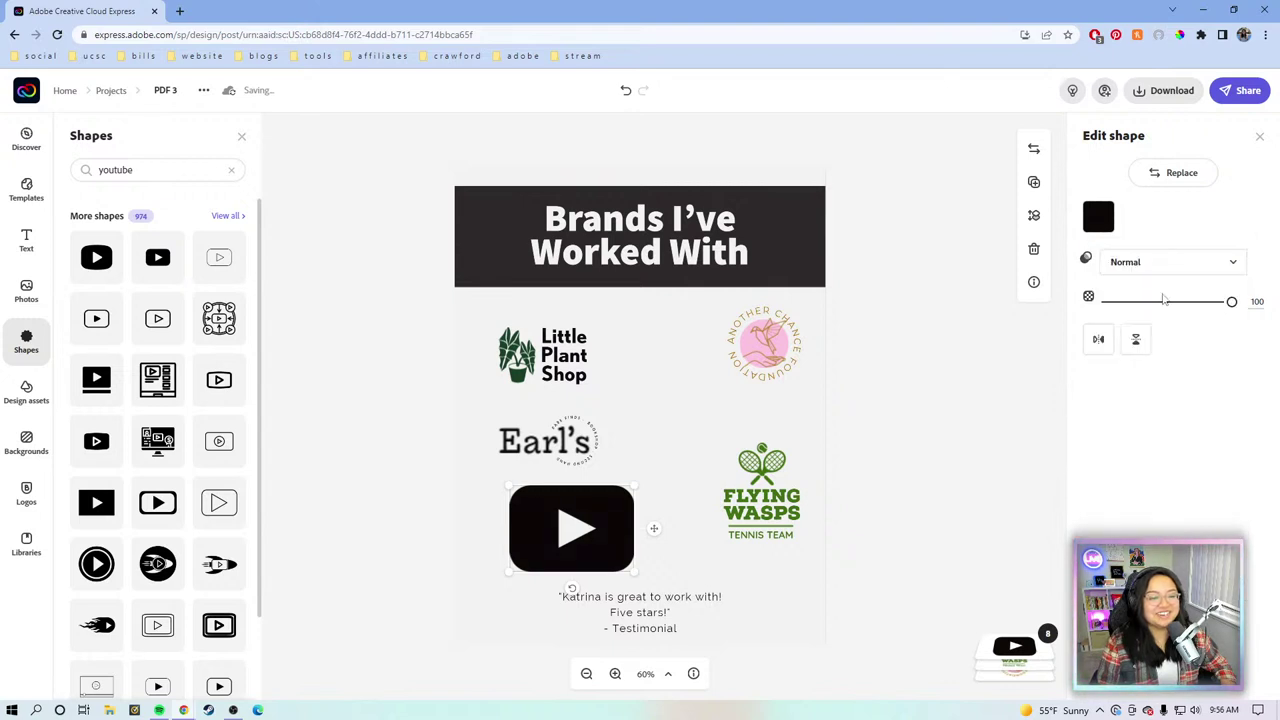
{"action": "left_click", "coordinate": [1098, 226]}
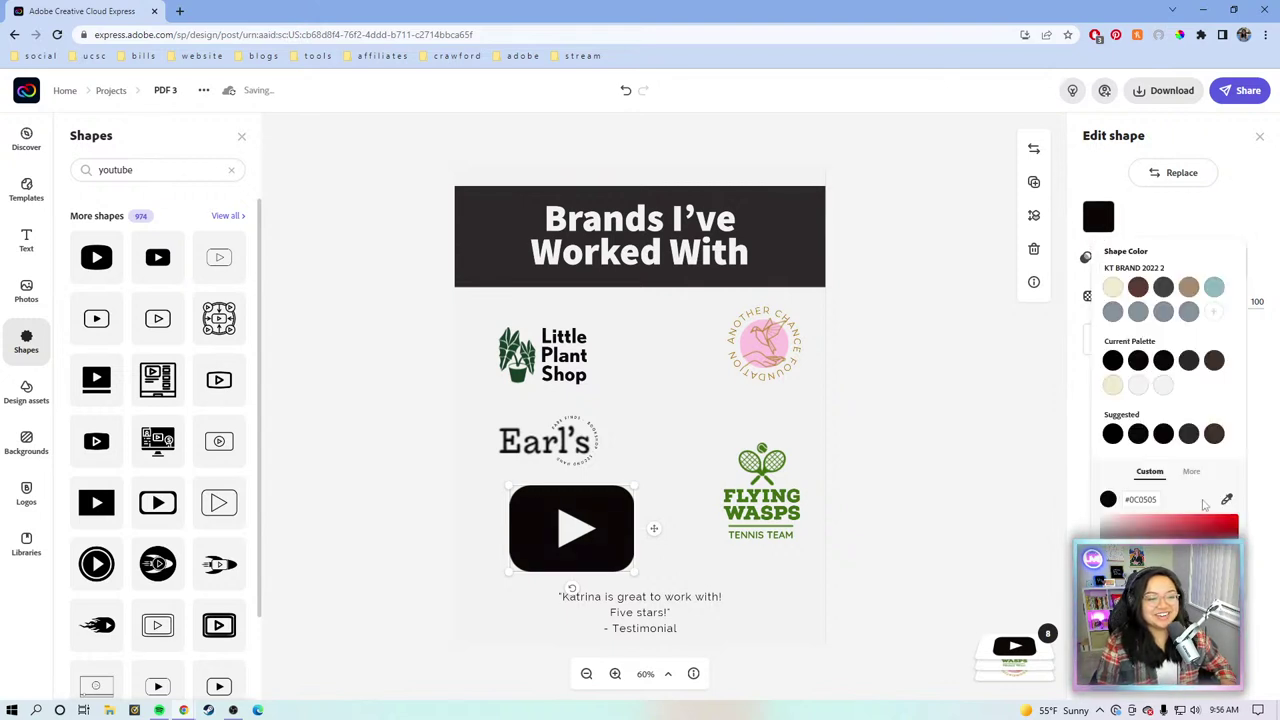
{"action": "left_click_drag", "start_coordinate": [1205, 510], "coordinate": [1214, 521]}
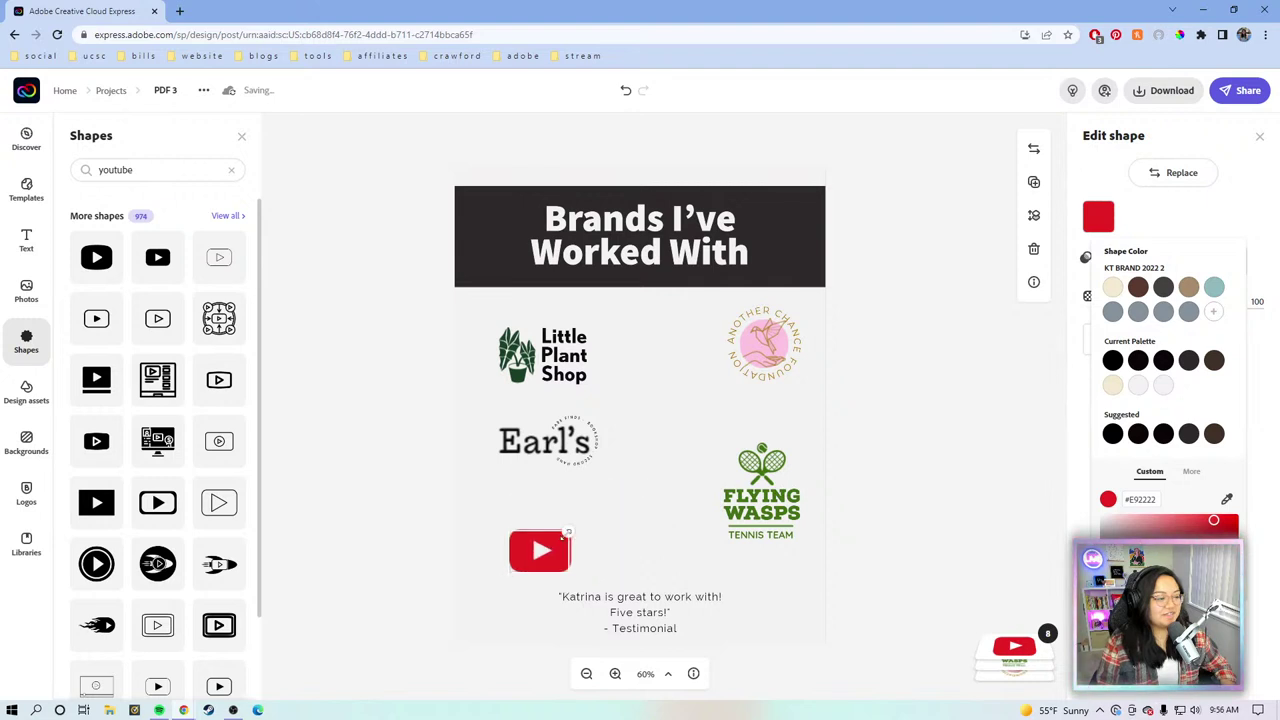
Step: Search the shapes for "facebook" and add the solid thumbs-up, scaled down between the play button and the Flying Wasps logo
{"action": "left_click", "coordinate": [147, 169]}
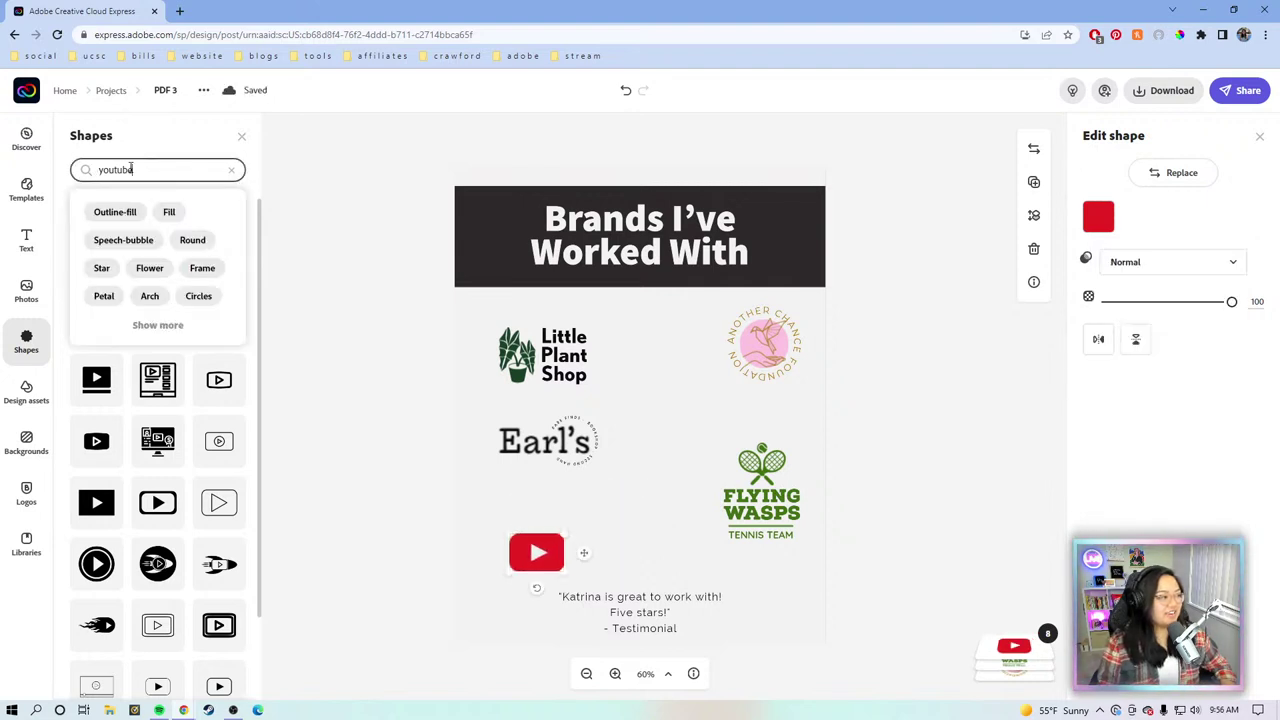
{"action": "left_click_drag", "start_coordinate": [152, 170], "coordinate": [80, 170]}
{"action": "type", "text": "facebook"}
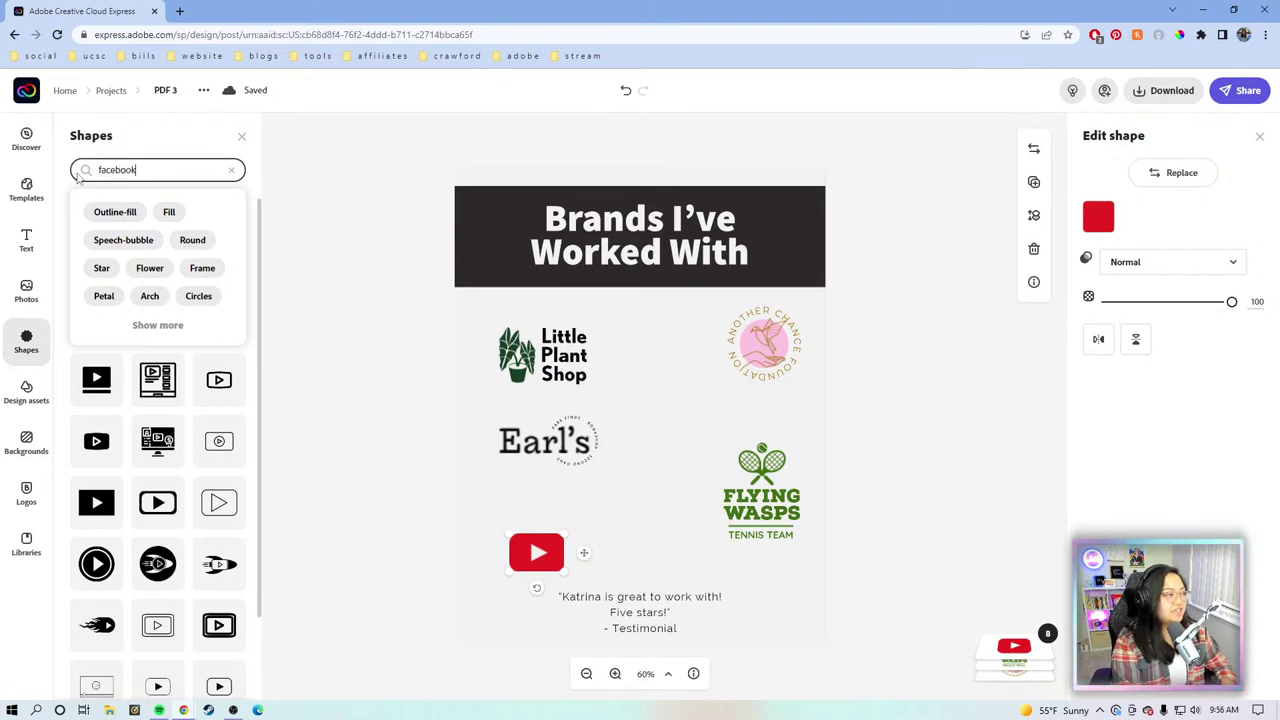
{"action": "key", "text": "Return"}
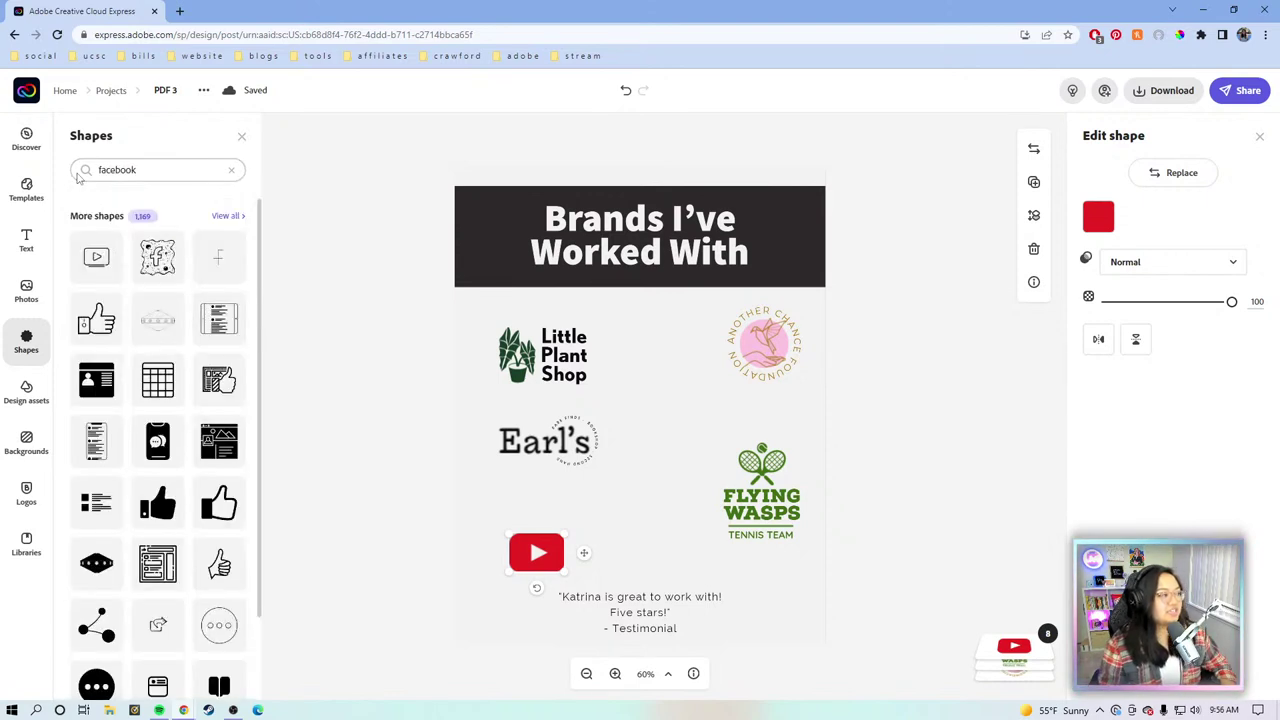
{"action": "left_click", "coordinate": [158, 505]}
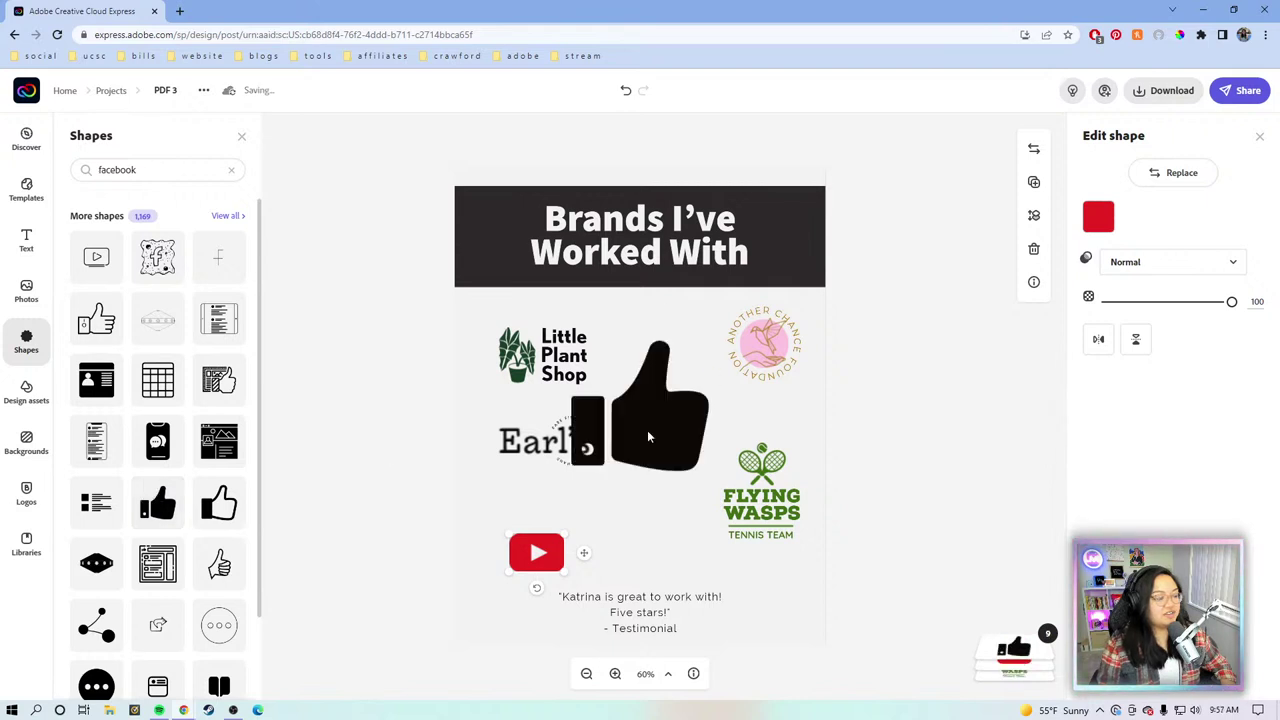
{"action": "left_click_drag", "start_coordinate": [645, 420], "coordinate": [651, 480]}
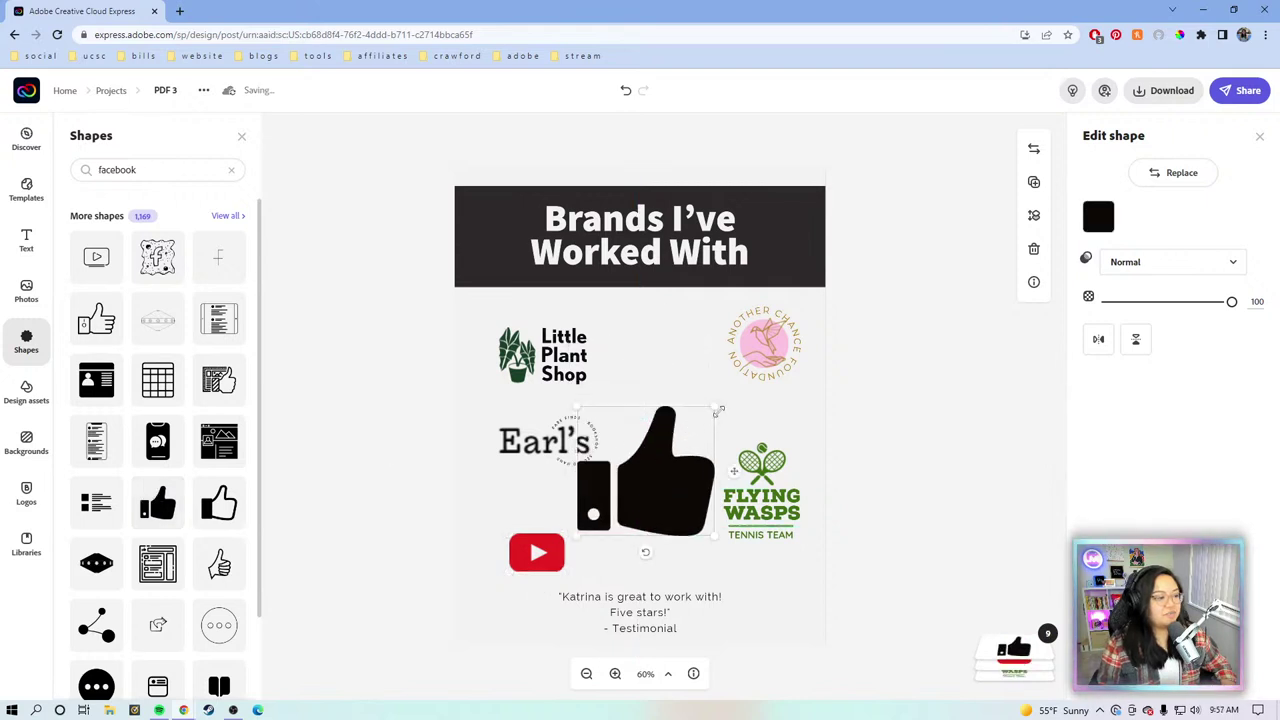
{"action": "left_click_drag", "start_coordinate": [714, 406], "coordinate": [646, 521]}
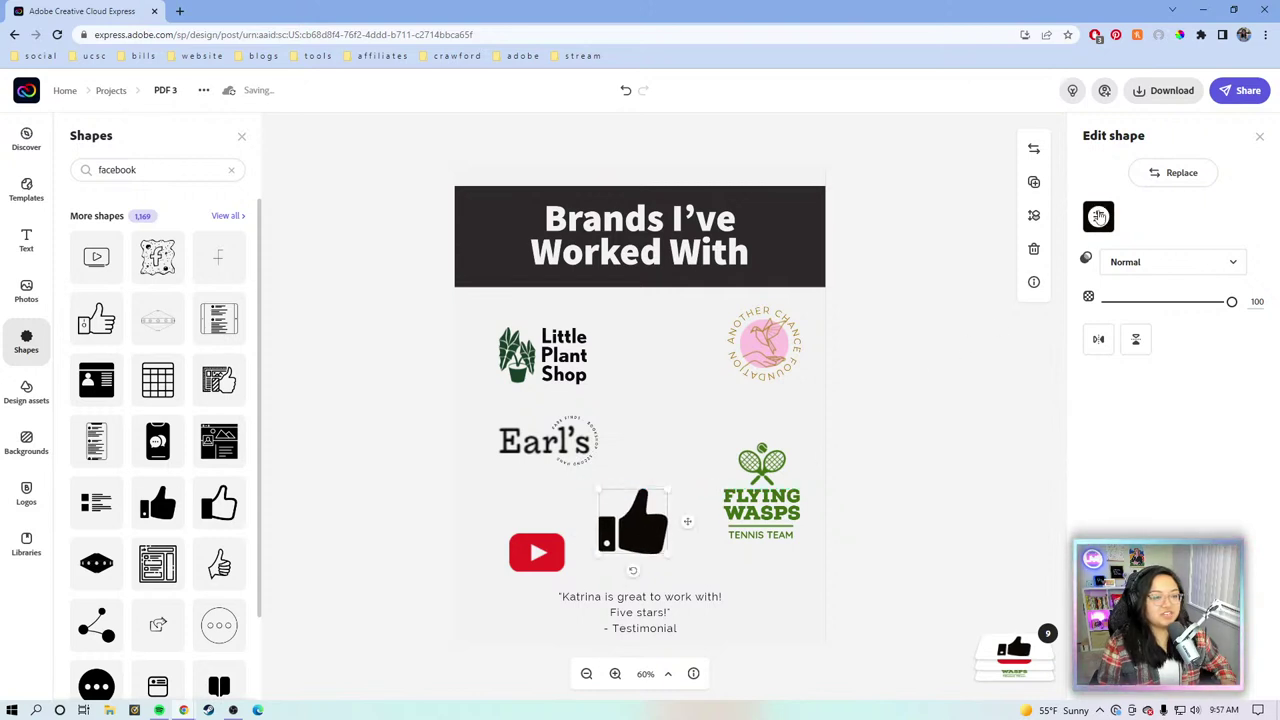
Step: Recolor the thumbs-up shape blue (#3A60A5), shrink it further and place it just above the testimonial
{"action": "left_click", "coordinate": [1099, 217]}
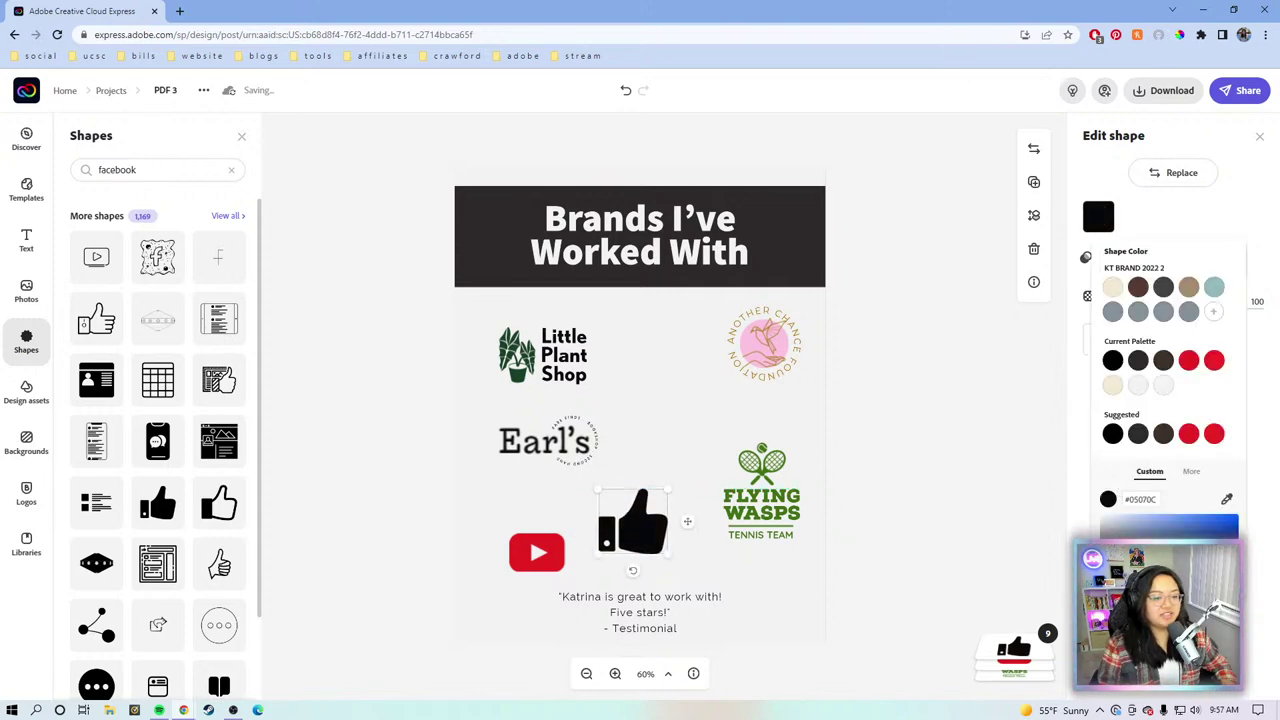
{"action": "type", "text": "#315494"}
{"action": "left_click_drag", "start_coordinate": [1190, 535], "coordinate": [1185, 537]}
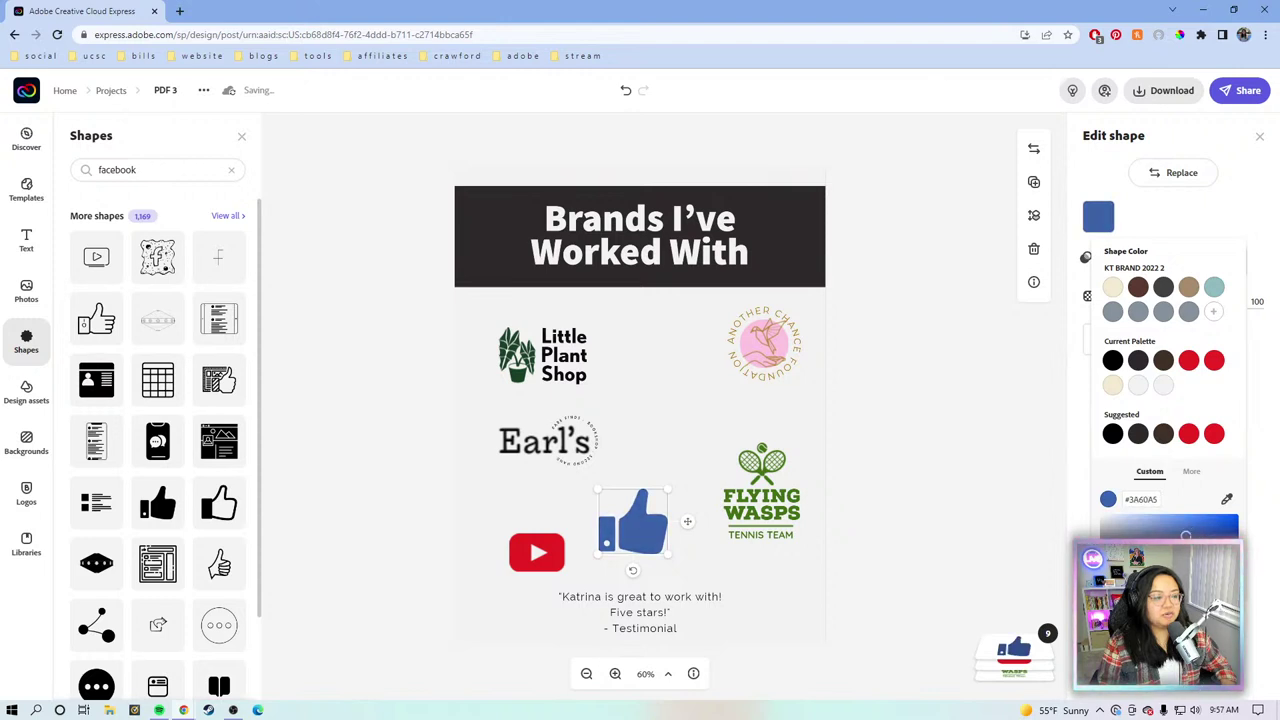
{"action": "left_click", "coordinate": [907, 549]}
{"action": "left_click_drag", "start_coordinate": [636, 526], "coordinate": [683, 509]}
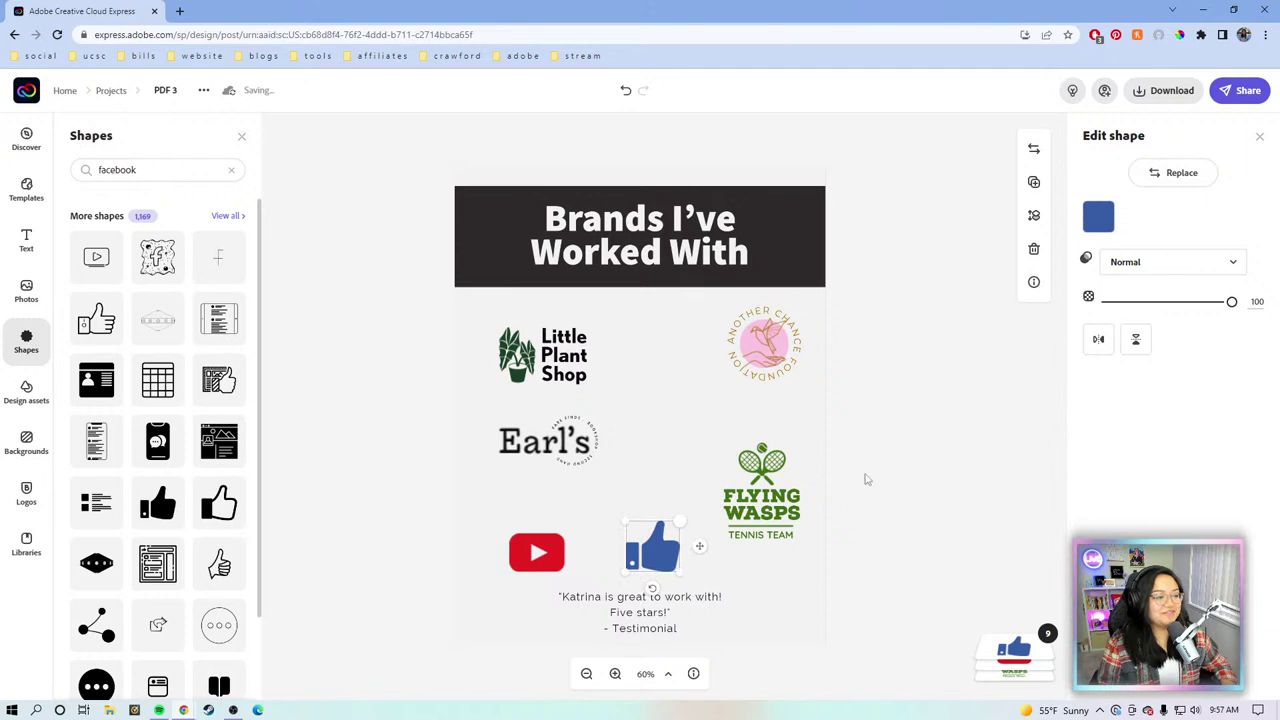
Step: Move the red play-button icon closer to the thumbs-up so both sit side by side above the testimonial
{"action": "left_click", "coordinate": [887, 471]}
{"action": "left_click", "coordinate": [540, 553]}
{"action": "mouse_move", "coordinate": [568, 556]}
{"action": "left_mouse_down"}
{"action": "mouse_move", "coordinate": [586, 555]}
{"action": "mouse_move", "coordinate": [582, 566]}
{"action": "left_mouse_up"}
{"action": "left_click", "coordinate": [172, 308]}
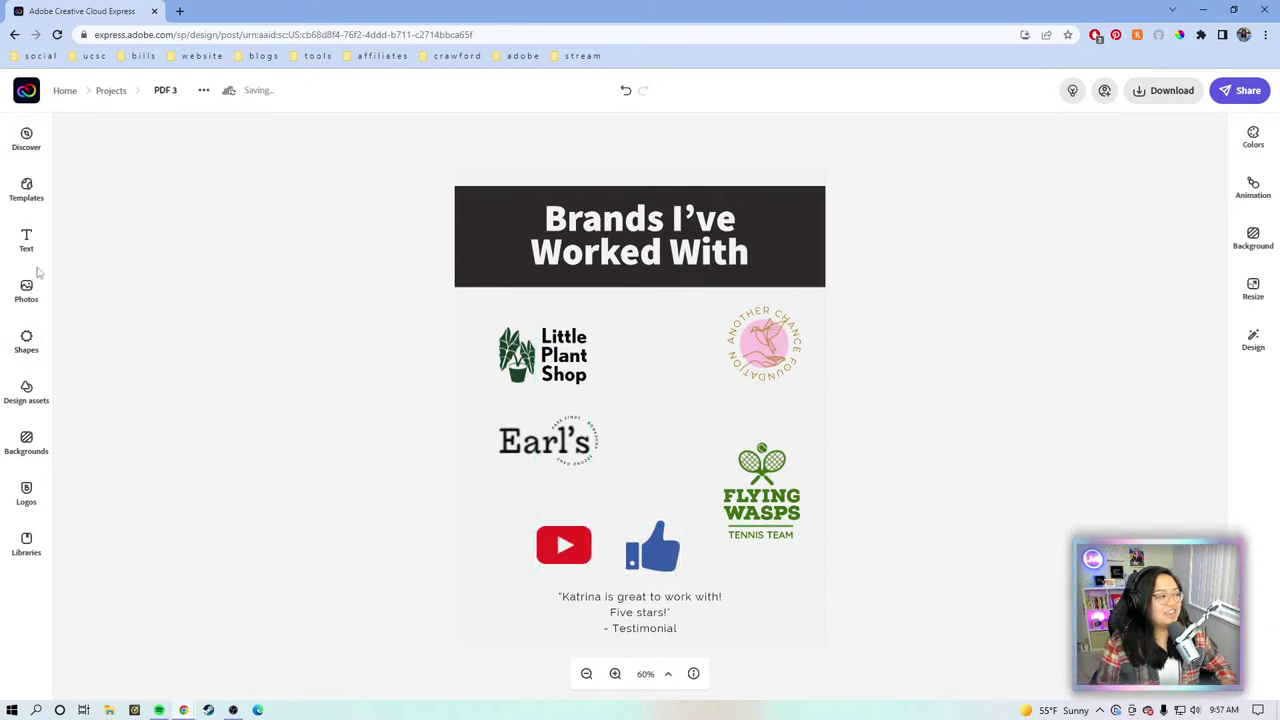
Step: Search the shapes for "pinterest" and look through the results for a suitable icon
{"action": "left_click", "coordinate": [26, 290]}
{"action": "left_click", "coordinate": [27, 342]}
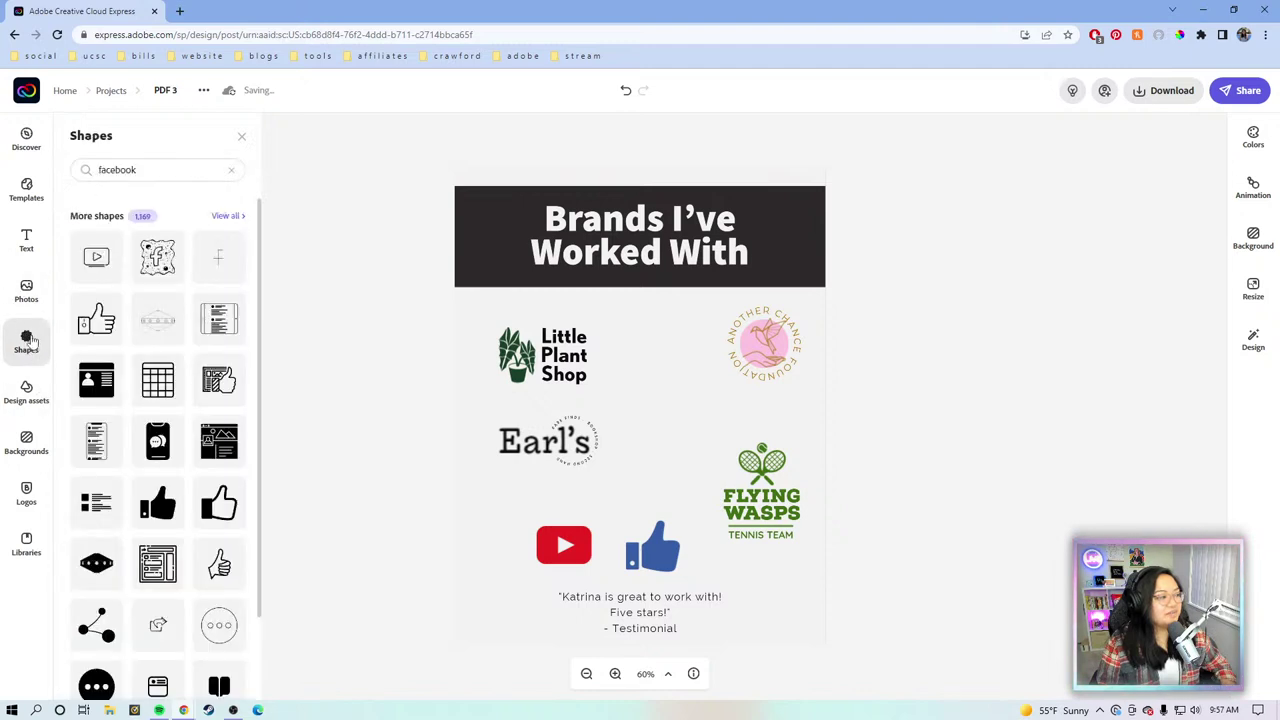
{"action": "left_click", "coordinate": [122, 170]}
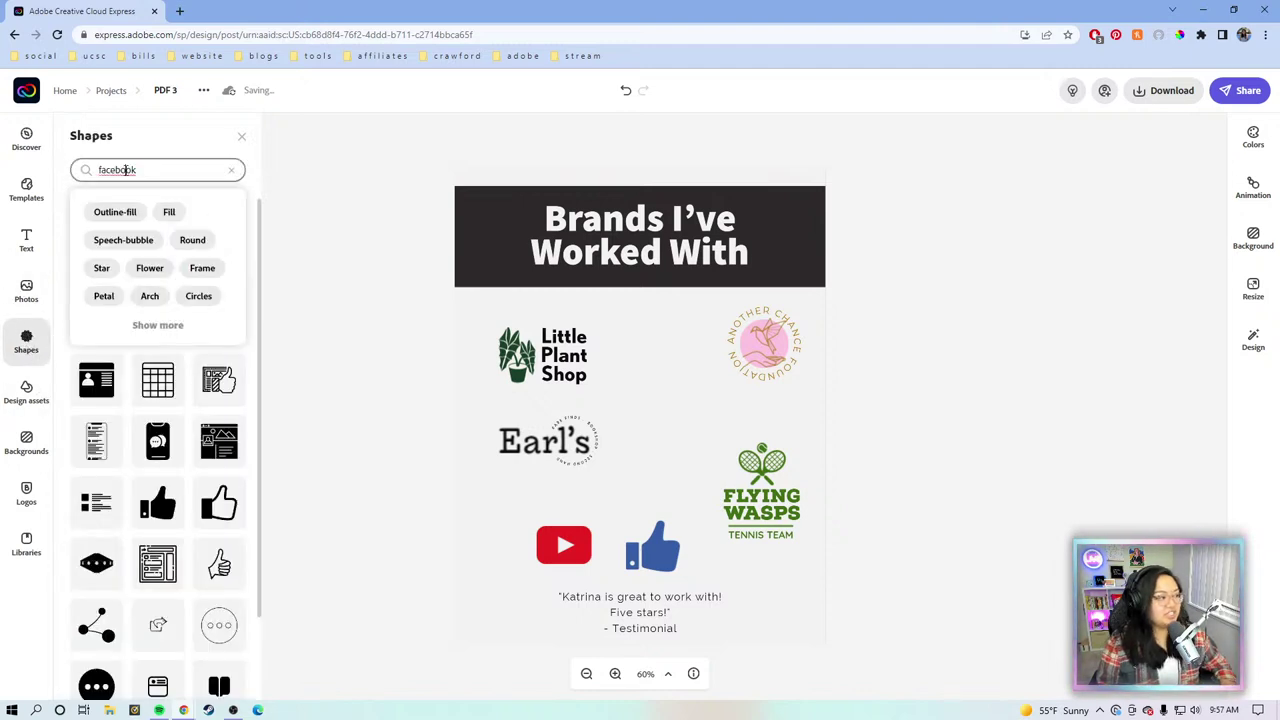
{"action": "left_click_drag", "start_coordinate": [138, 170], "coordinate": [99, 173]}
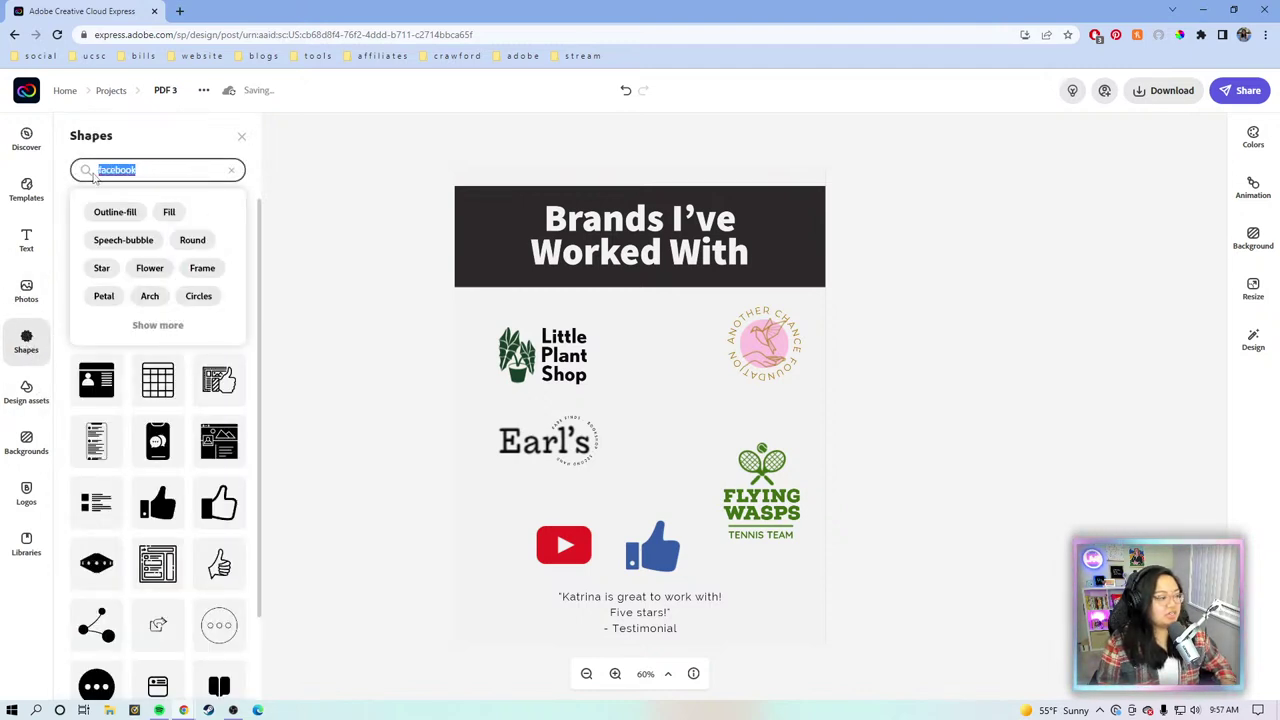
{"action": "key", "text": "BackSpace"}
{"action": "type", "text": "pl"}
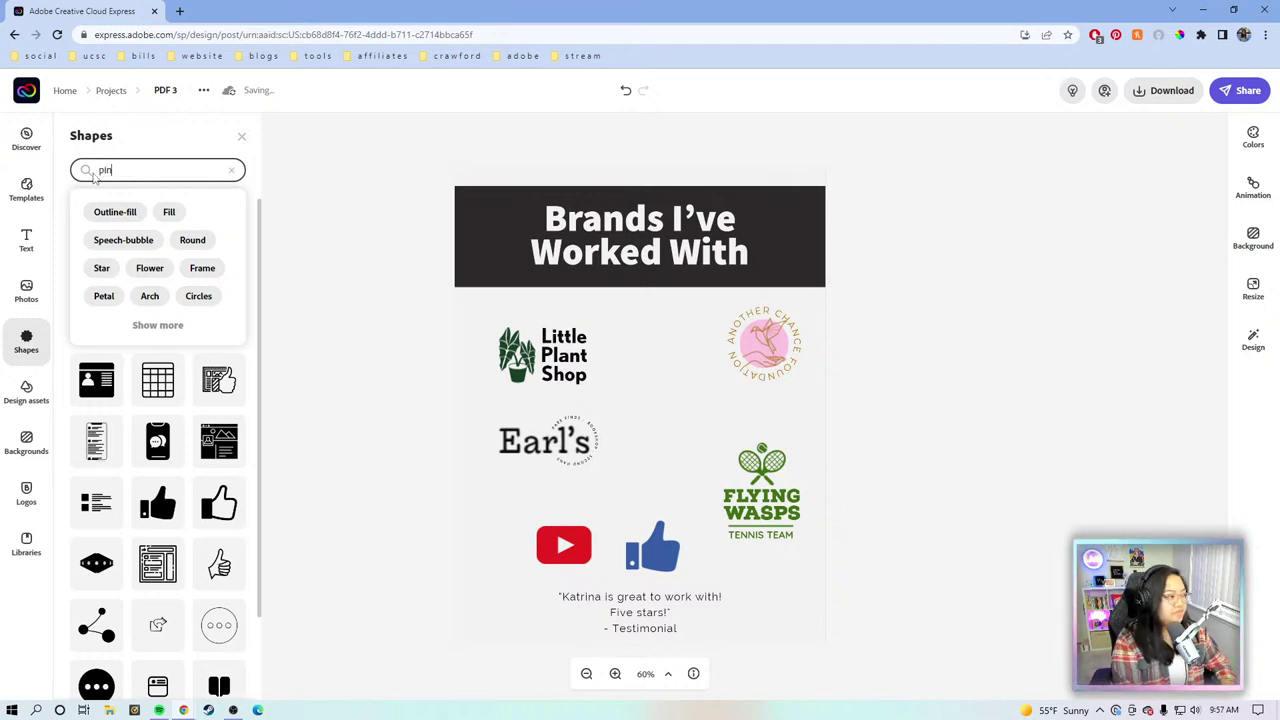
{"action": "type", "text": "nterest"}
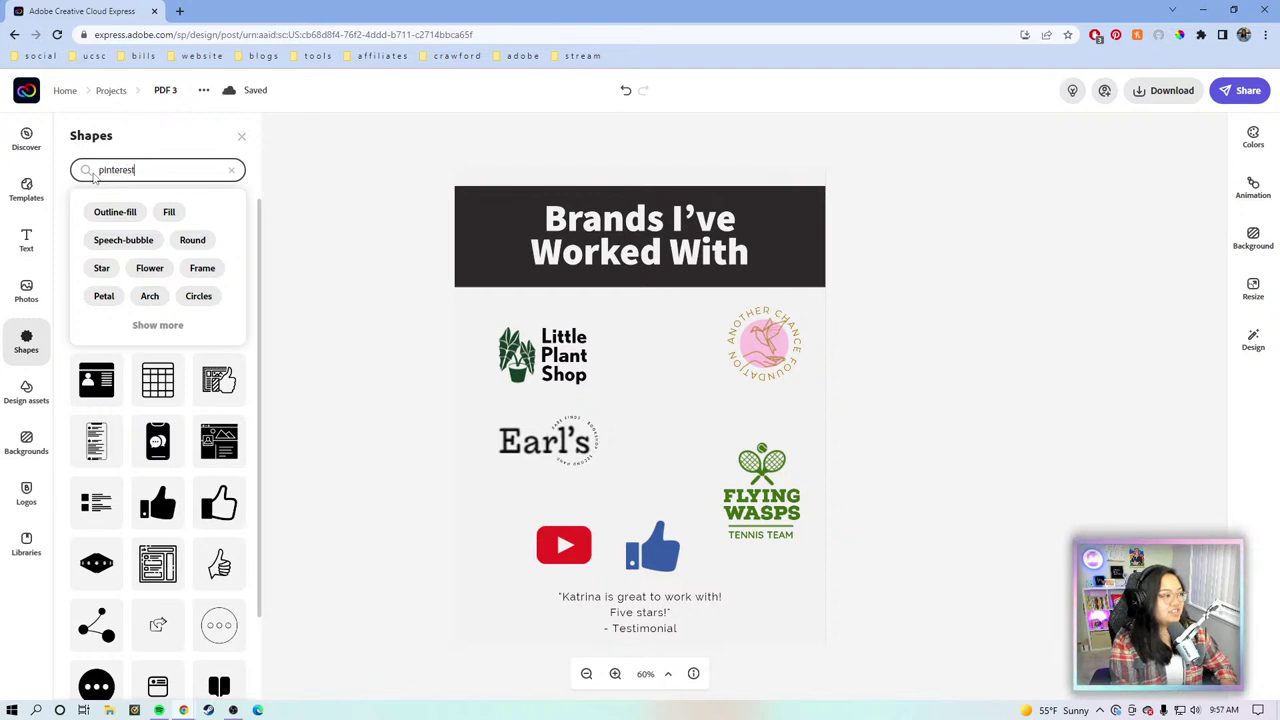
{"action": "key", "text": "Return"}
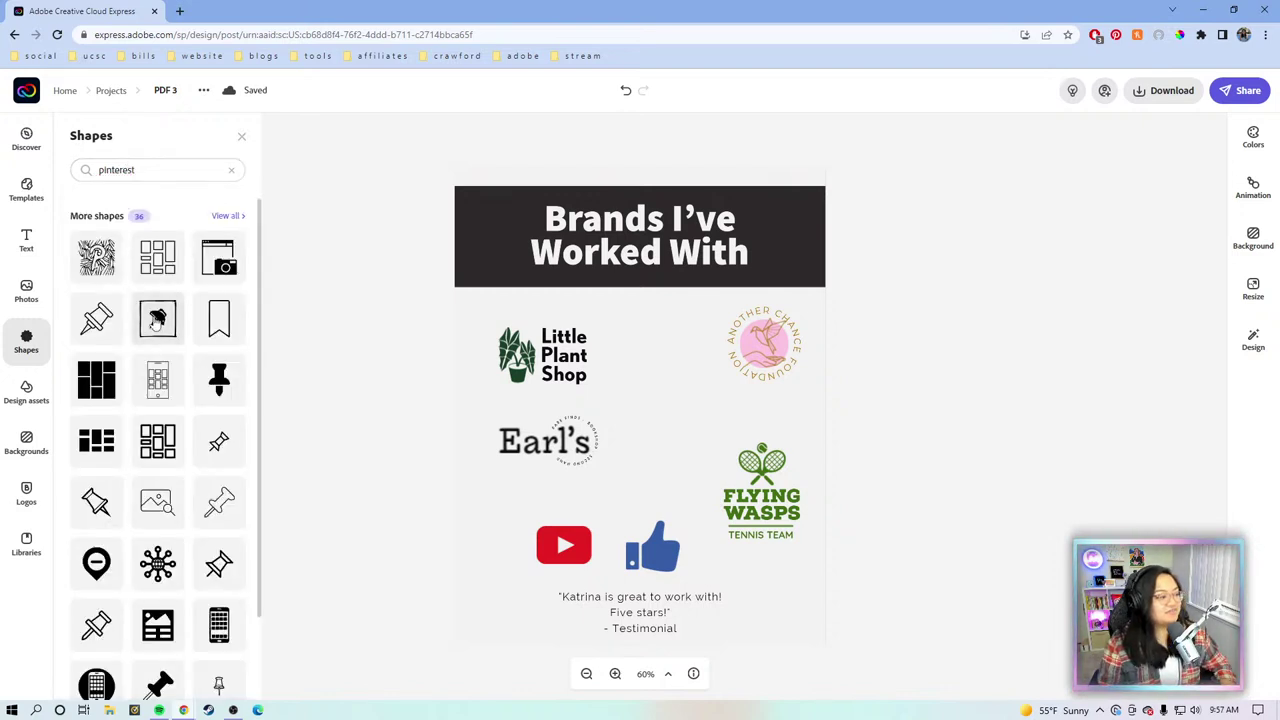
{"action": "scroll", "coordinate": [157, 318], "scroll_direction": "down", "scroll_amount": 2}
{"action": "scroll", "coordinate": [157, 318], "scroll_direction": "up", "scroll_amount": 2}
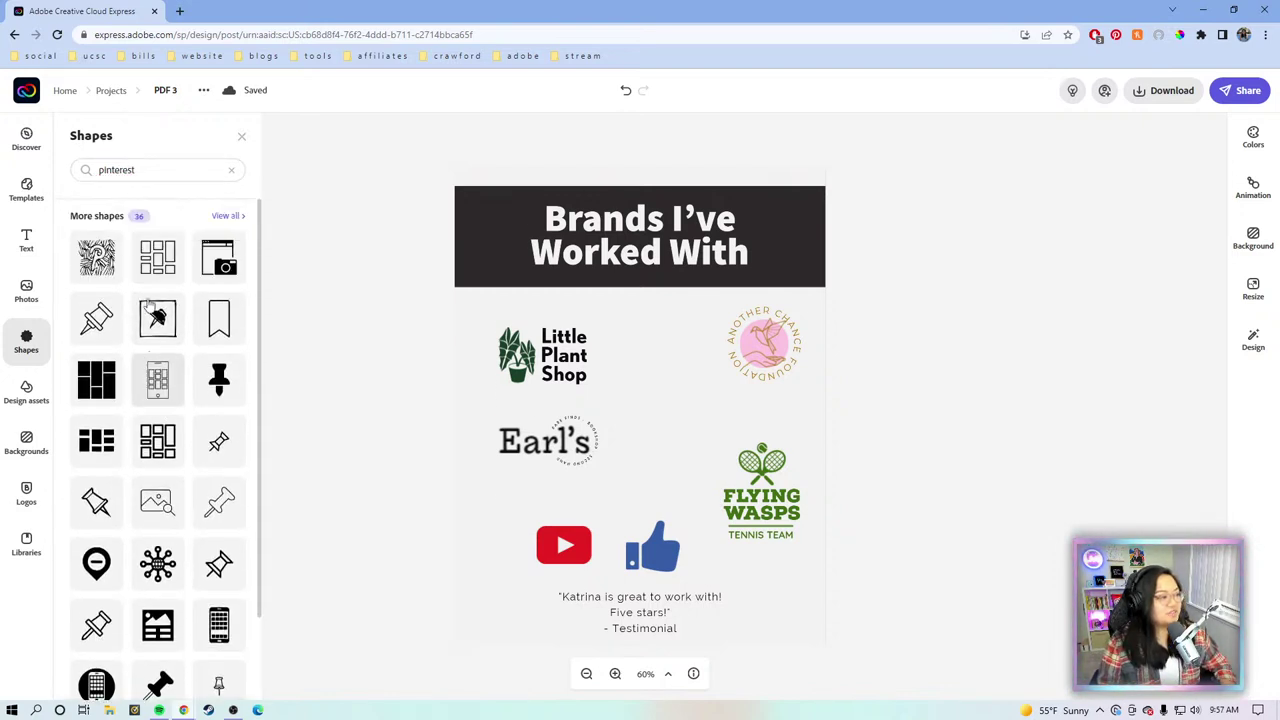
Step: Search the shapes for "instagram" and add the rounded-square camera outline icon to the page
{"action": "left_click", "coordinate": [199, 168]}
{"action": "left_click", "coordinate": [227, 171]}
{"action": "type", "text": "inst"}
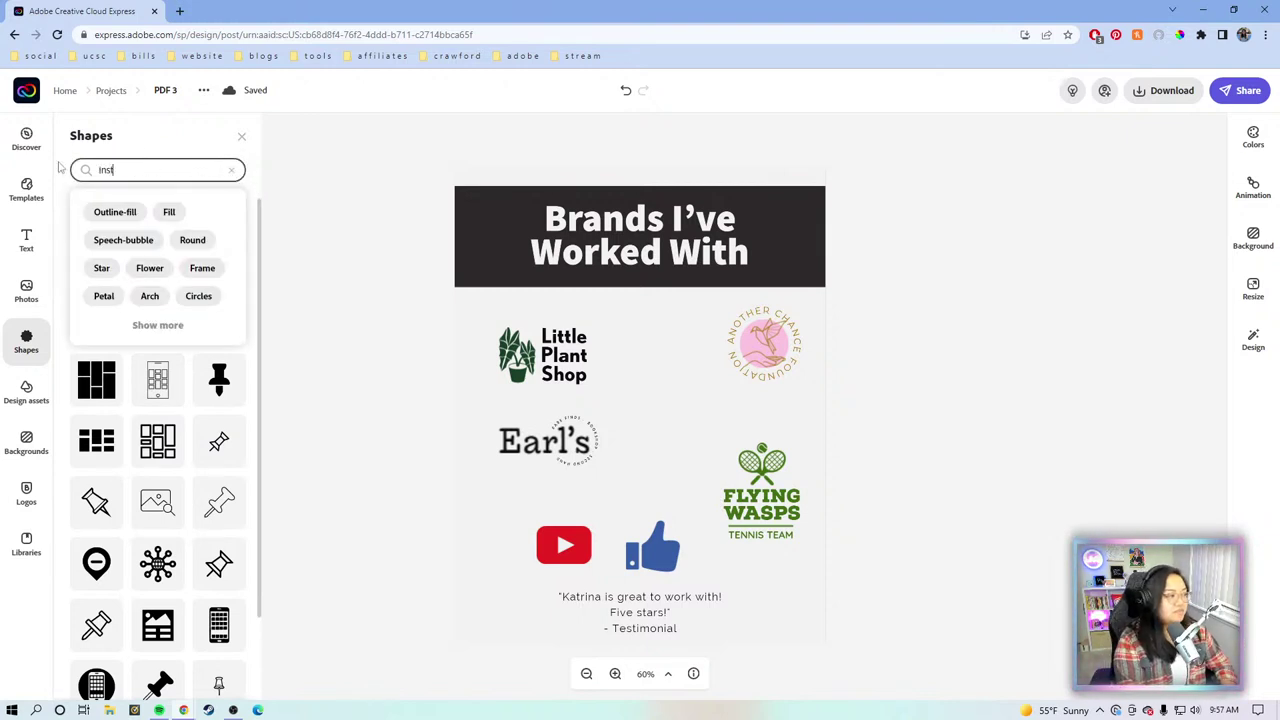
{"action": "type", "text": "agram"}
{"action": "key", "text": "Return"}
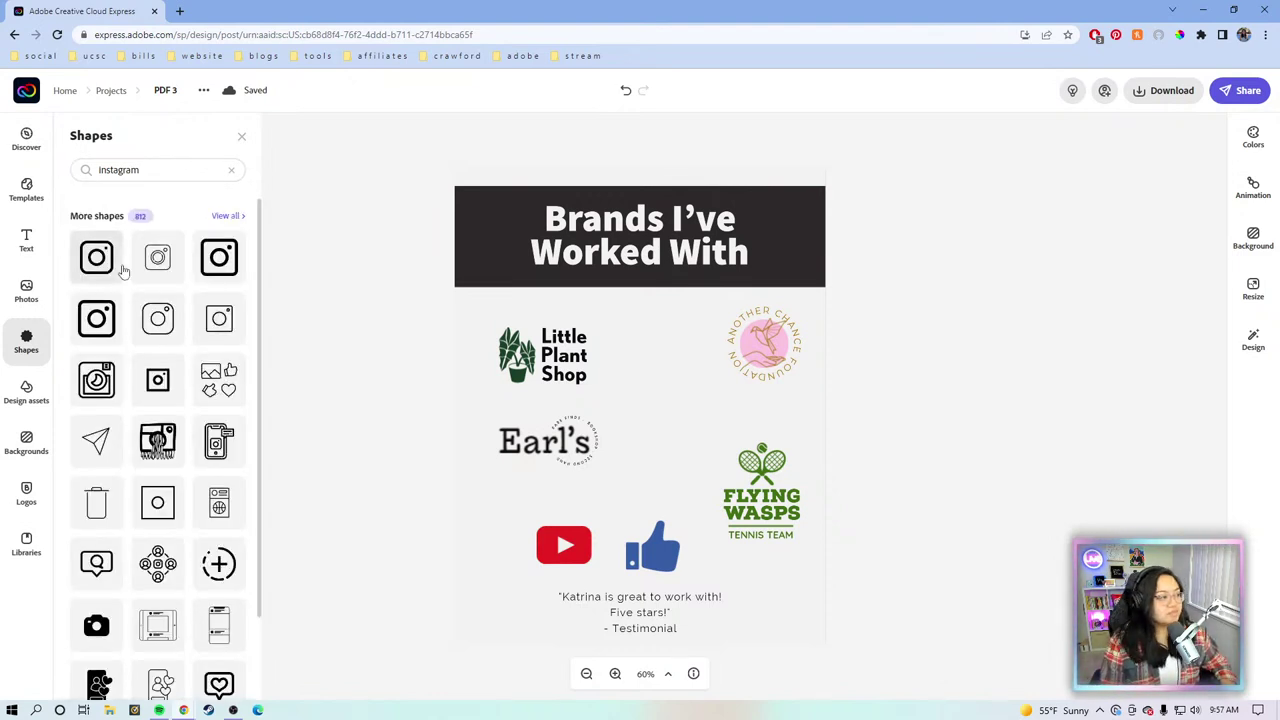
{"action": "left_click", "coordinate": [92, 259]}
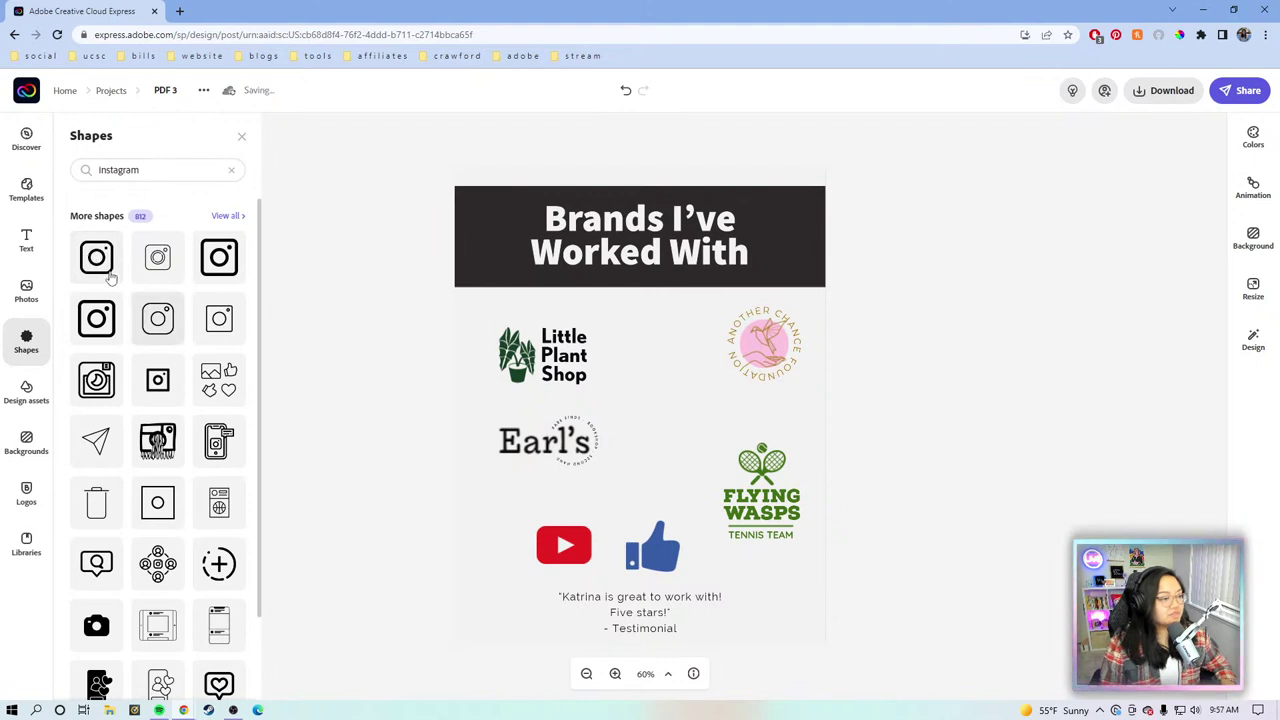
Step: Recolor the camera icon magenta-pink and scale it down to about the size of the thumbs-up icon
{"action": "left_click_drag", "start_coordinate": [705, 362], "coordinate": [718, 435]}
{"action": "left_click", "coordinate": [1098, 217]}
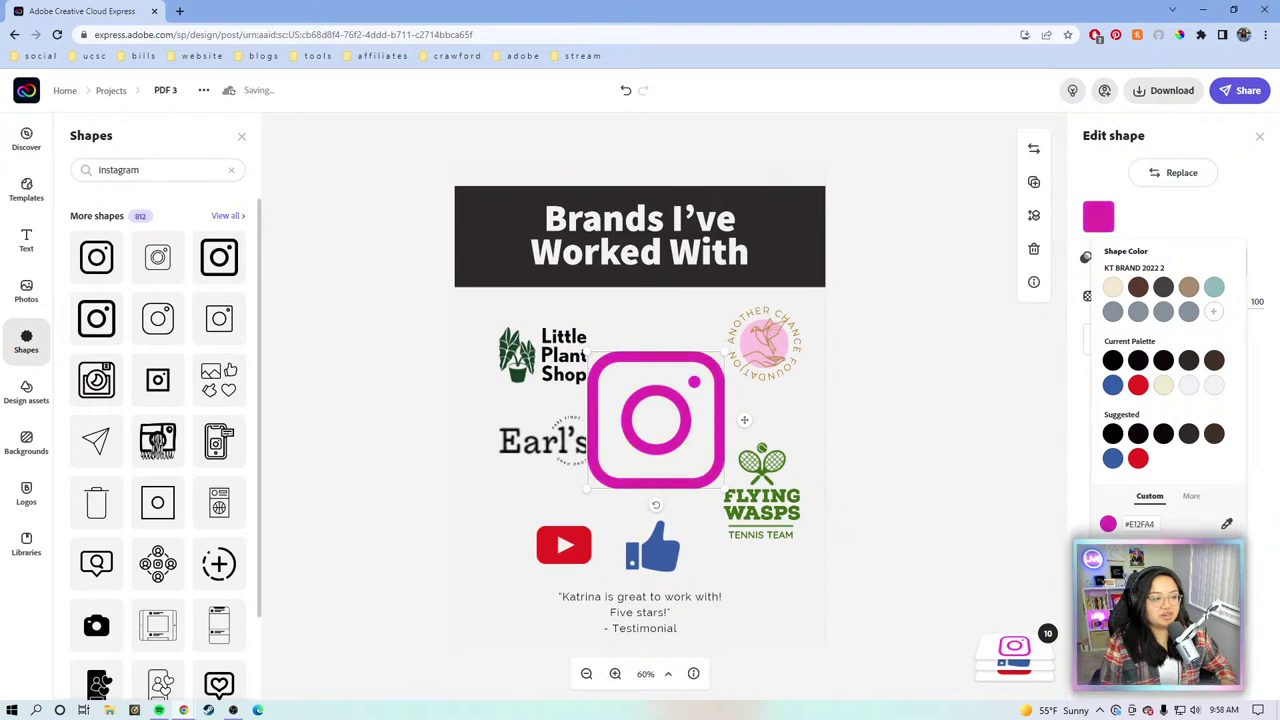
{"action": "left_click", "coordinate": [744, 420]}
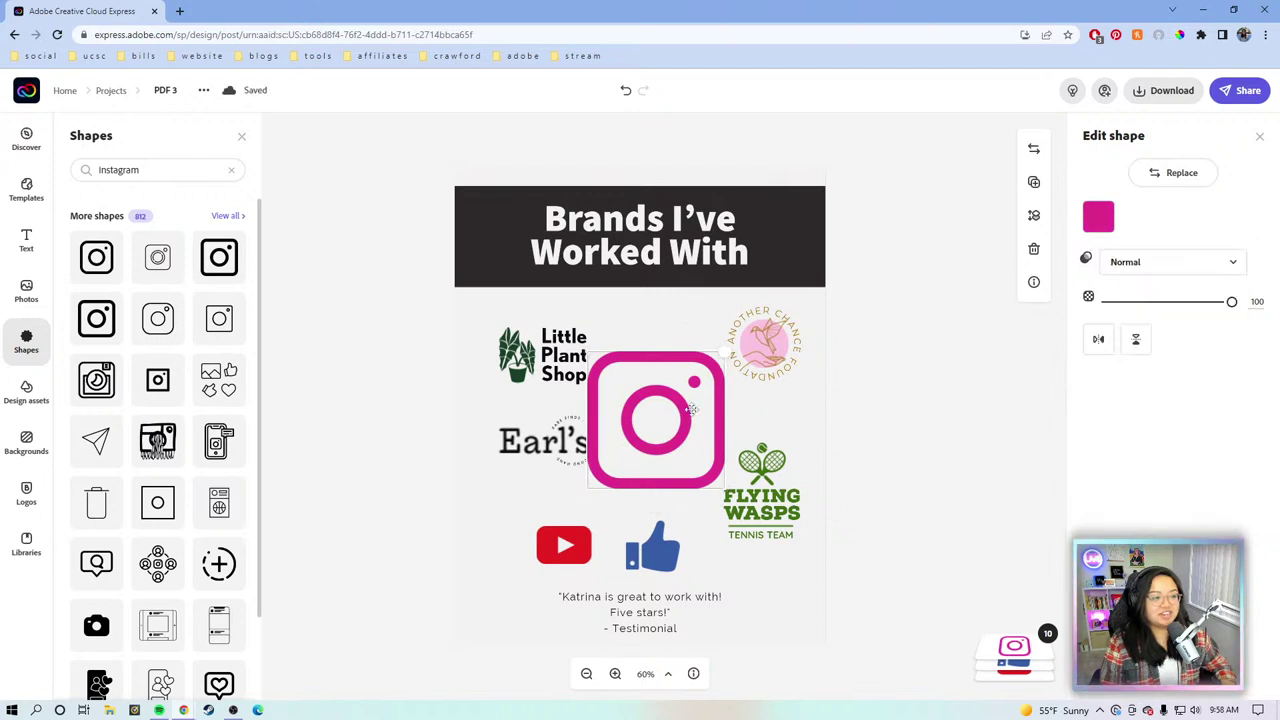
{"action": "left_click_drag", "start_coordinate": [722, 354], "coordinate": [690, 410]}
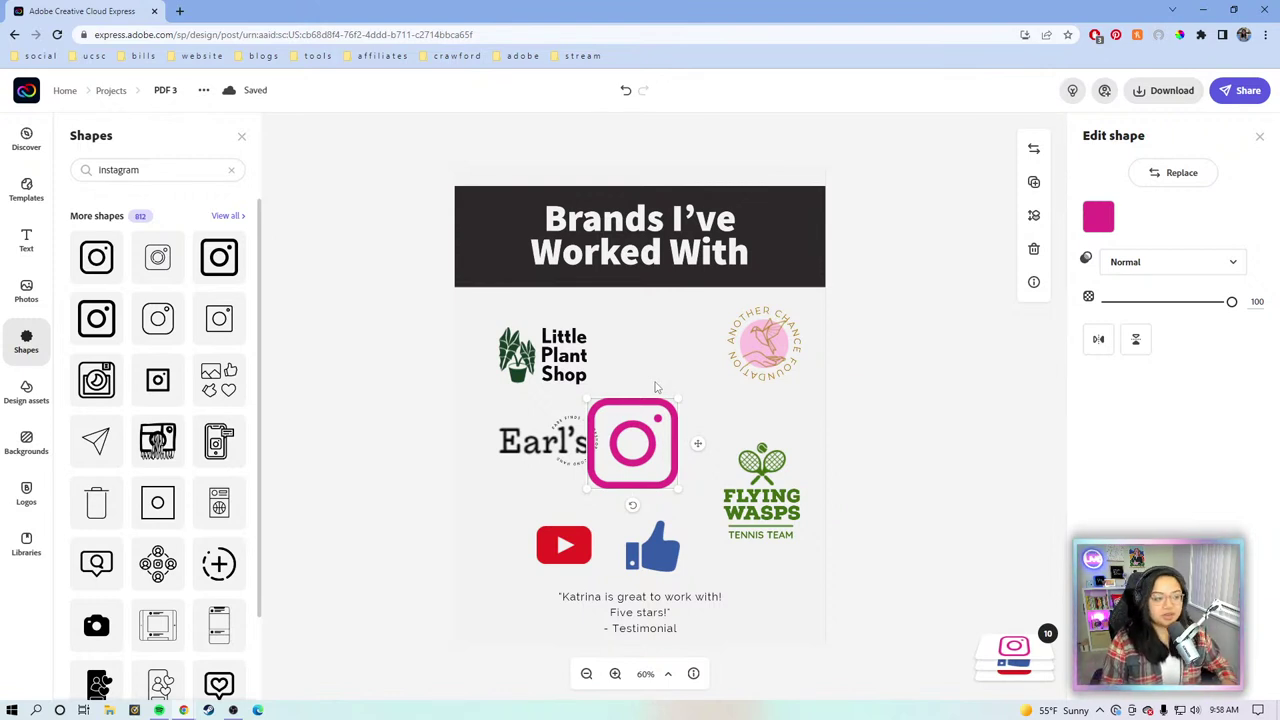
{"action": "left_click", "coordinate": [683, 417]}
{"action": "left_click", "coordinate": [673, 420]}
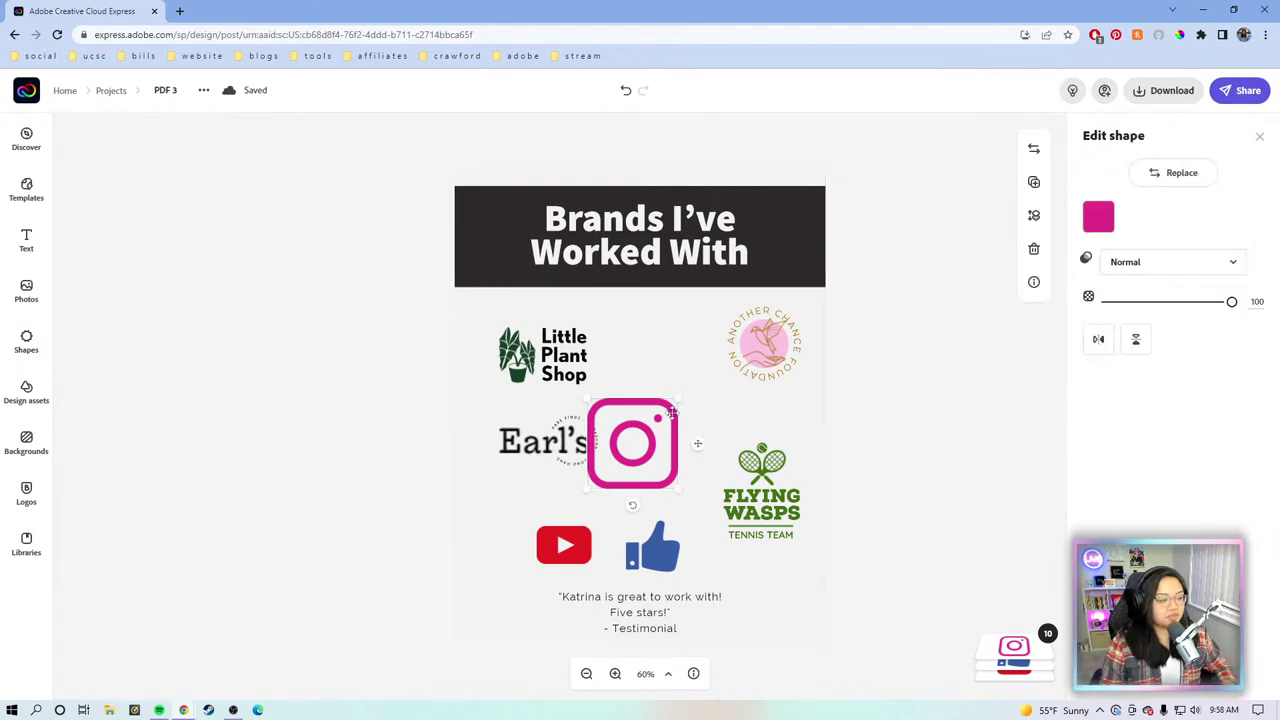
{"action": "left_click_drag", "start_coordinate": [680, 396], "coordinate": [657, 416]}
Step: Arrange the first row as Little Plant Shop, camera icon and Earl's, with the Another Chance Foundation logo below Little Plant Shop
{"action": "mouse_move", "coordinate": [665, 478]}
{"action": "left_mouse_down"}
{"action": "mouse_move", "coordinate": [692, 506]}
{"action": "mouse_move", "coordinate": [668, 403]}
{"action": "mouse_move", "coordinate": [649, 431]}
{"action": "mouse_move", "coordinate": [682, 330]}
{"action": "mouse_move", "coordinate": [726, 350]}
{"action": "mouse_move", "coordinate": [724, 424]}
{"action": "mouse_move", "coordinate": [700, 425]}
{"action": "mouse_move", "coordinate": [647, 467]}
{"action": "left_mouse_up"}
{"action": "left_click_drag", "start_coordinate": [538, 447], "coordinate": [755, 367]}
{"action": "left_click", "coordinate": [648, 470]}
{"action": "left_click_drag", "start_coordinate": [648, 470], "coordinate": [543, 458]}
Step: Arrange the second row with the Another Chance Foundation logo, the thumbs-up under the camera icon and the Flying Wasps logo beside it
{"action": "left_click", "coordinate": [565, 548]}
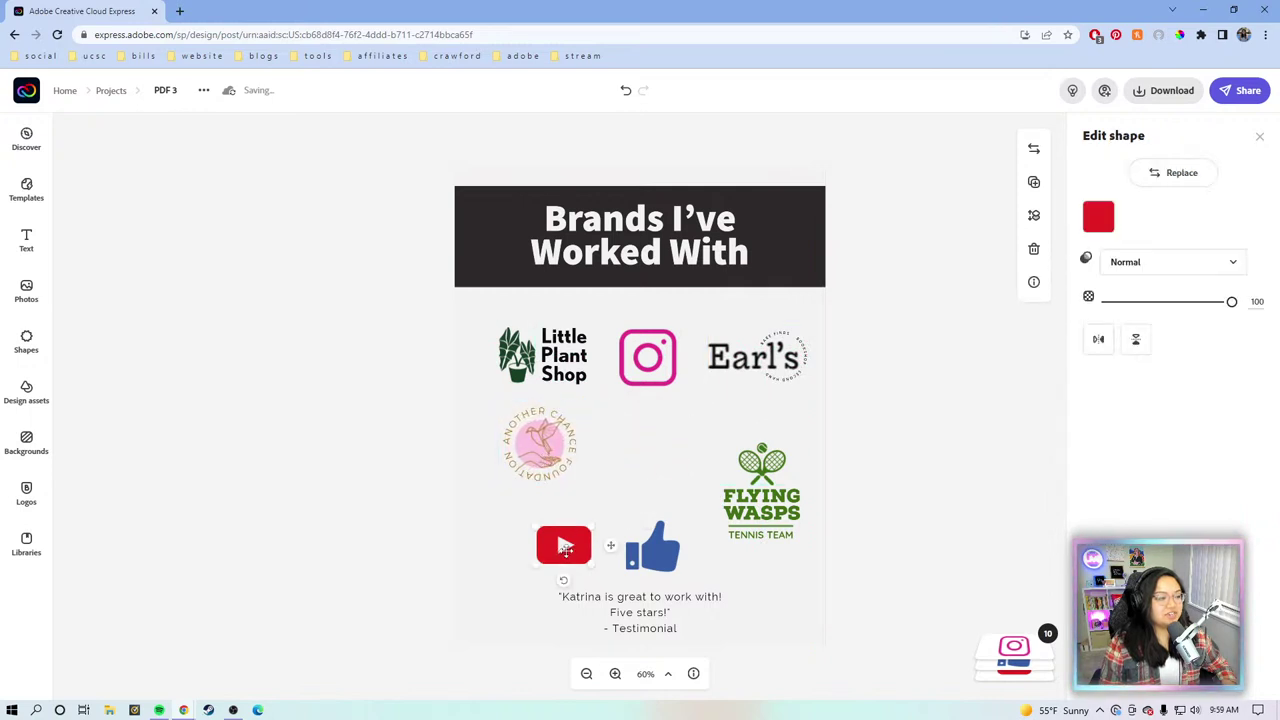
{"action": "left_click_drag", "start_coordinate": [664, 565], "coordinate": [650, 454]}
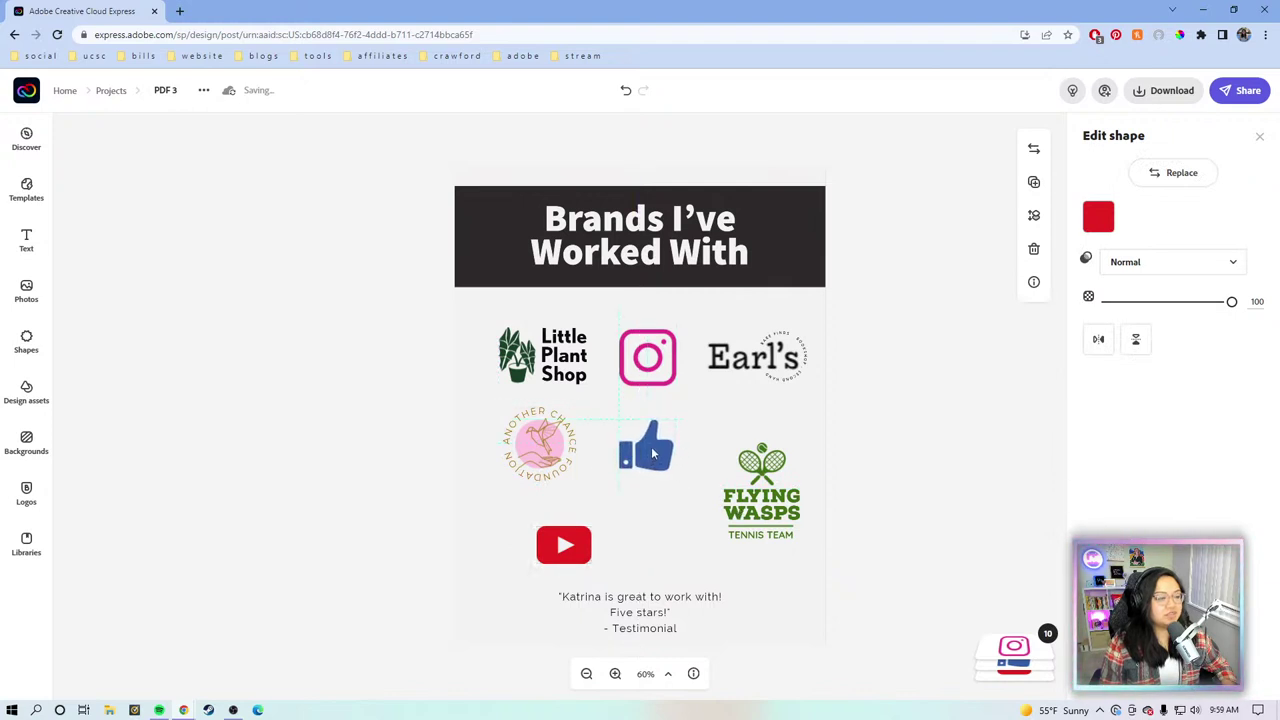
{"action": "left_click", "coordinate": [538, 448]}
{"action": "left_click_drag", "start_coordinate": [560, 452], "coordinate": [574, 452]}
{"action": "left_click_drag", "start_coordinate": [765, 511], "coordinate": [740, 473]}
Step: Enlarge the red play-button icon and place it below the Another Chance Foundation logo to start a third row
{"action": "left_click", "coordinate": [564, 540]}
{"action": "mouse_move", "coordinate": [560, 542]}
{"action": "left_mouse_down"}
{"action": "mouse_move", "coordinate": [524, 528]}
{"action": "mouse_move", "coordinate": [570, 558]}
{"action": "mouse_move", "coordinate": [545, 545]}
{"action": "left_mouse_up"}
{"action": "left_click", "coordinate": [677, 543]}
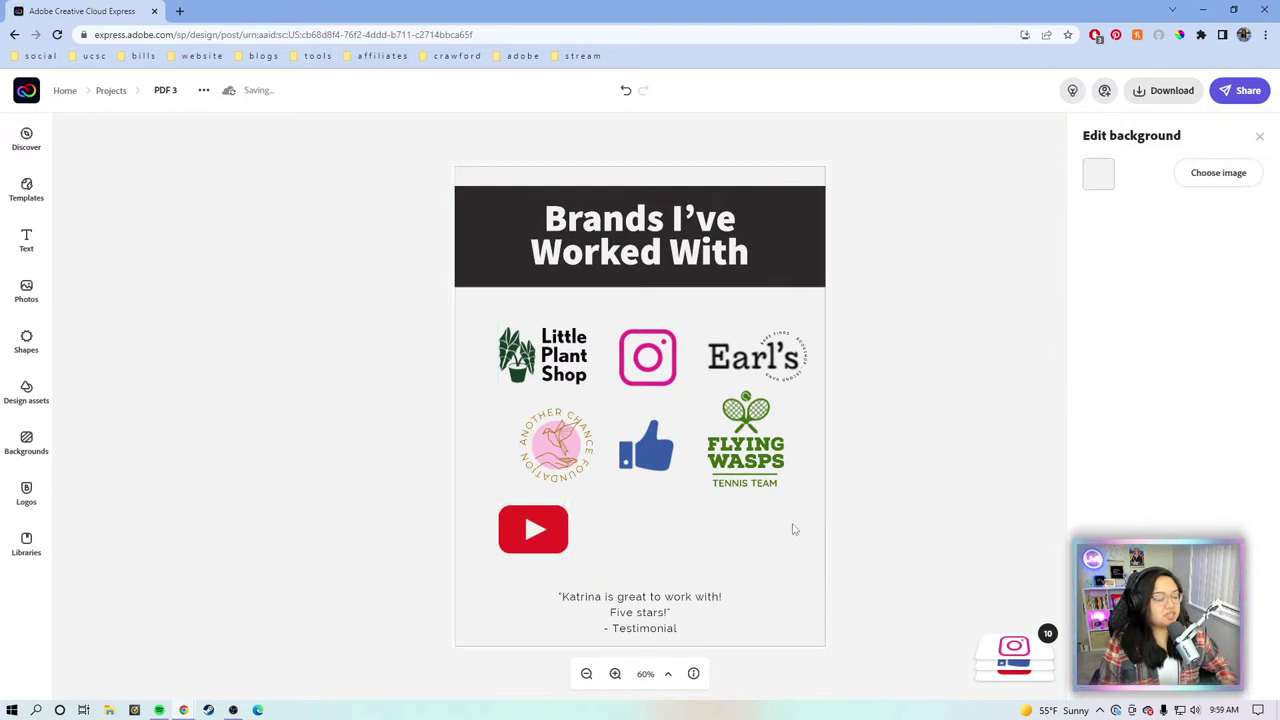
Step: Add the Rose & Lilly logo from the text logos, scaled down and placed beside the play button under the thumbs-up
{"action": "left_click", "coordinate": [26, 240]}
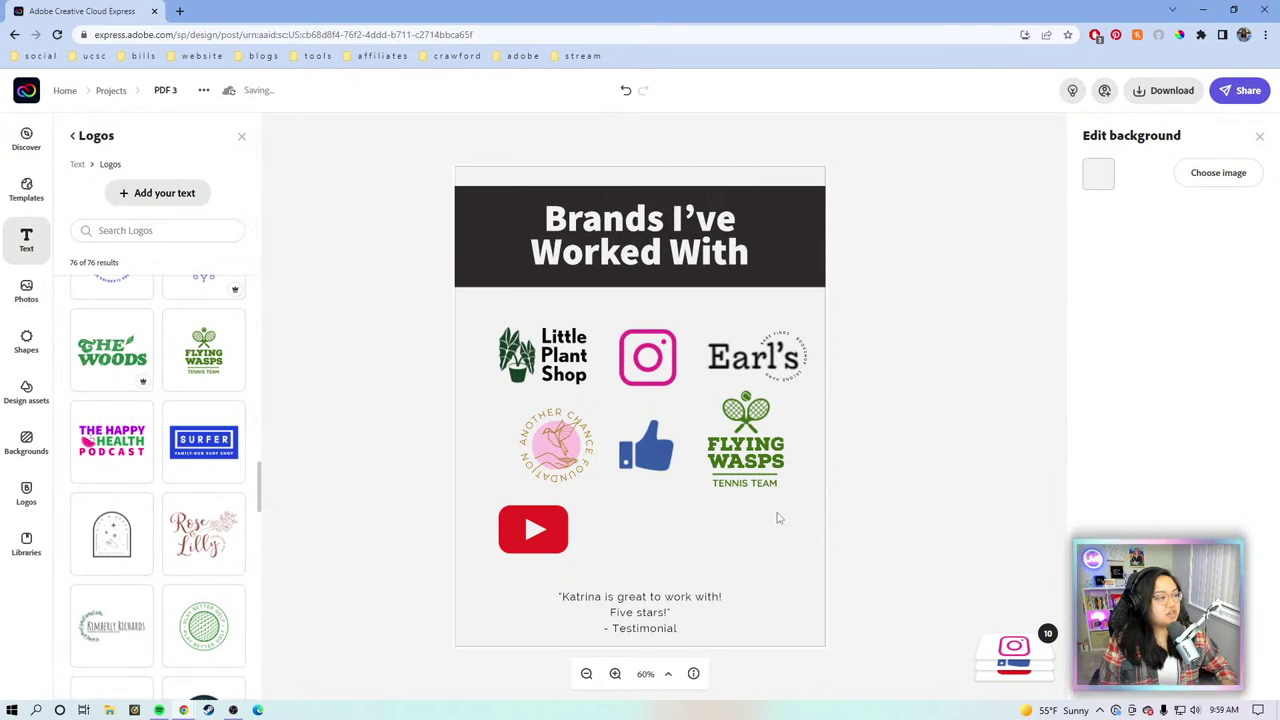
{"action": "scroll", "coordinate": [167, 465], "scroll_direction": "down", "scroll_amount": 1}
{"action": "scroll", "coordinate": [167, 465], "scroll_direction": "down", "scroll_amount": 3}
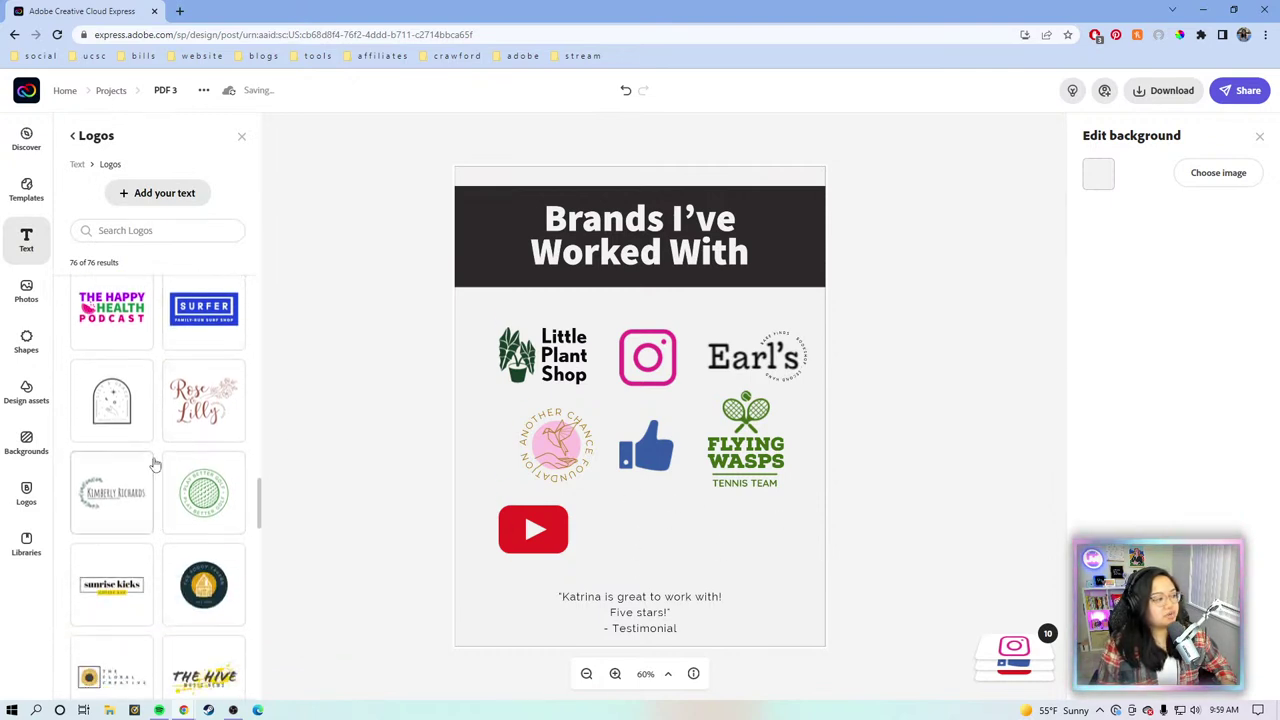
{"action": "left_click", "coordinate": [203, 405]}
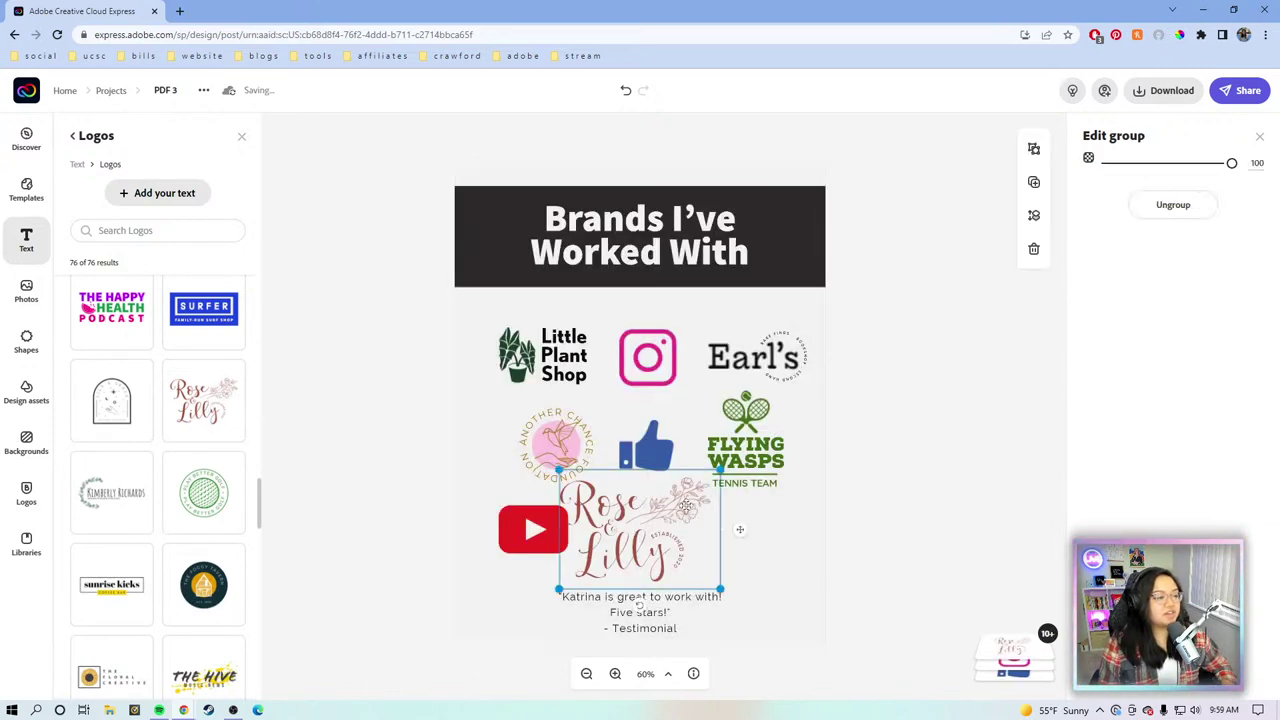
{"action": "left_click_drag", "start_coordinate": [721, 470], "coordinate": [668, 499]}
{"action": "left_click_drag", "start_coordinate": [645, 543], "coordinate": [701, 569]}
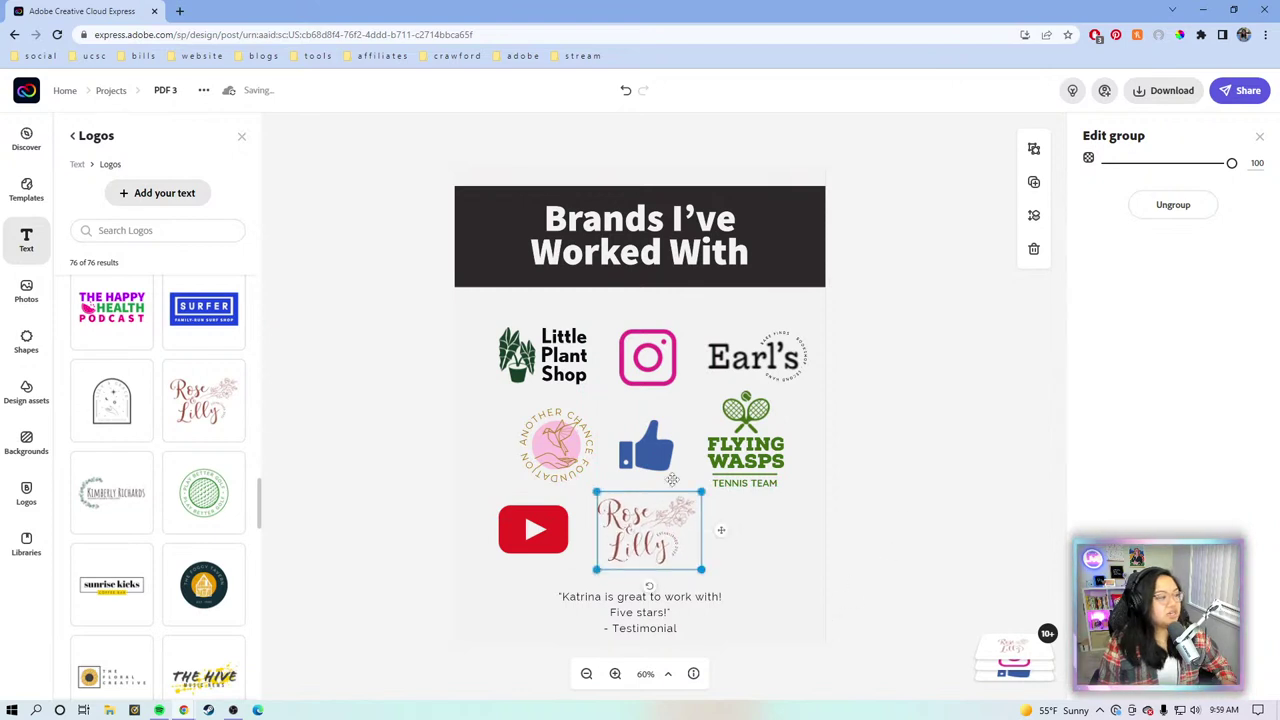
Step: Search the shapes for "instagram" again and look through the results for another icon
{"action": "left_click", "coordinate": [28, 350]}
{"action": "left_click", "coordinate": [158, 170]}
{"action": "left_click_drag", "start_coordinate": [158, 170], "coordinate": [85, 170]}
{"action": "key", "text": "BackSpace"}
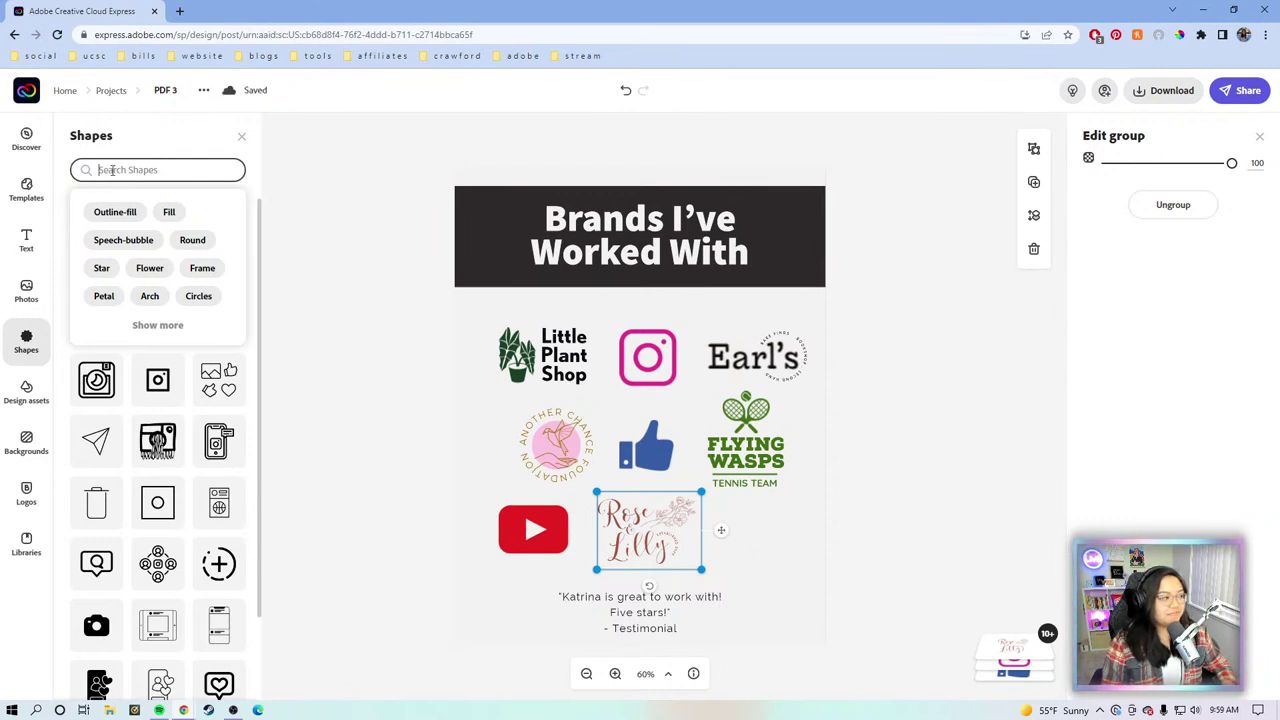
{"action": "type", "text": "instagram"}
{"action": "key", "text": "Return"}
{"action": "scroll", "coordinate": [217, 215], "scroll_direction": "down", "scroll_amount": 1}
{"action": "scroll", "coordinate": [217, 215], "scroll_direction": "up", "scroll_amount": 1}
{"action": "left_click", "coordinate": [224, 216]}
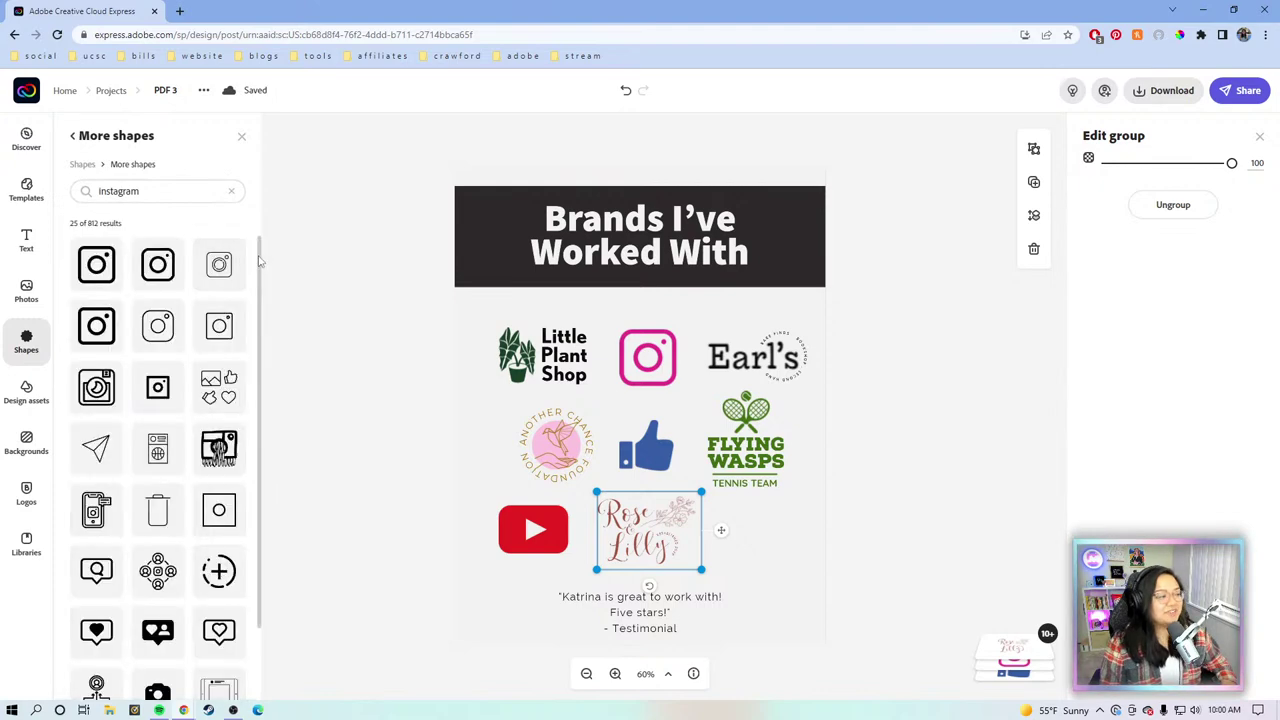
{"action": "left_click", "coordinate": [81, 166]}
{"action": "scroll", "coordinate": [128, 337], "scroll_direction": "down", "scroll_amount": 8}
{"action": "scroll", "coordinate": [128, 337], "scroll_direction": "down", "scroll_amount": 8}
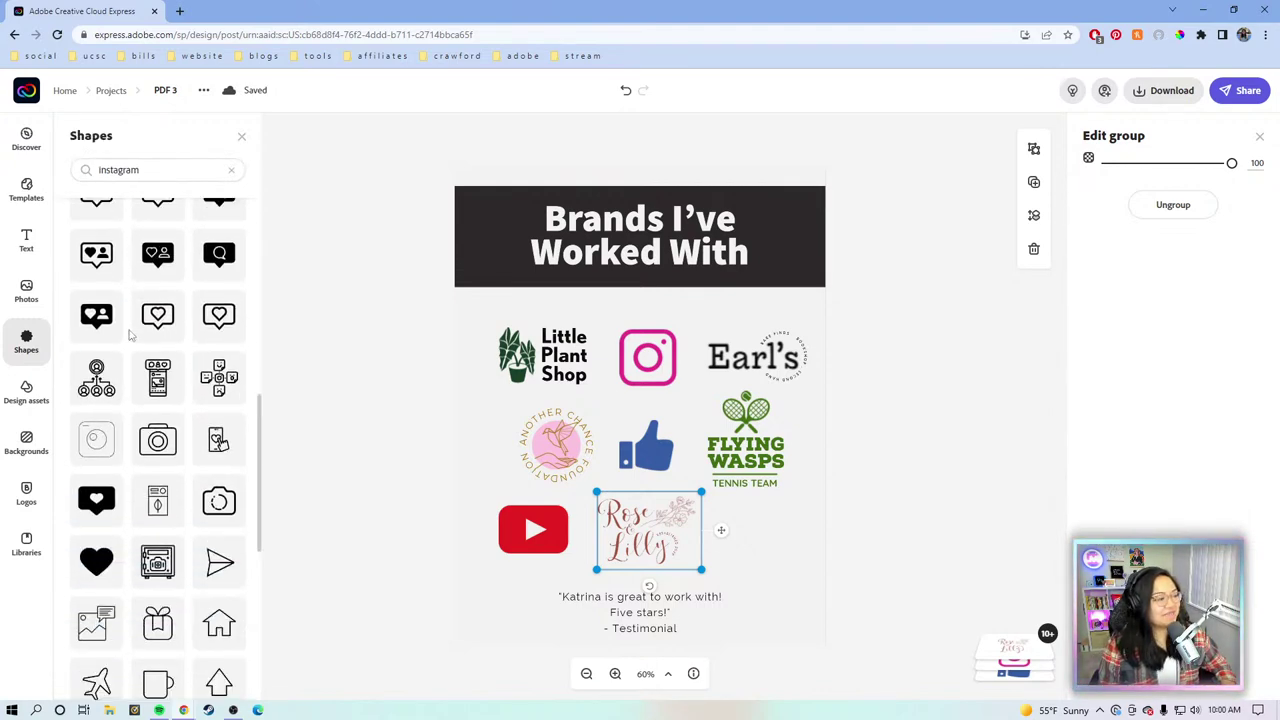
{"action": "scroll", "coordinate": [168, 412], "scroll_direction": "up", "scroll_amount": 5}
{"action": "scroll", "coordinate": [168, 412], "scroll_direction": "up", "scroll_amount": 2}
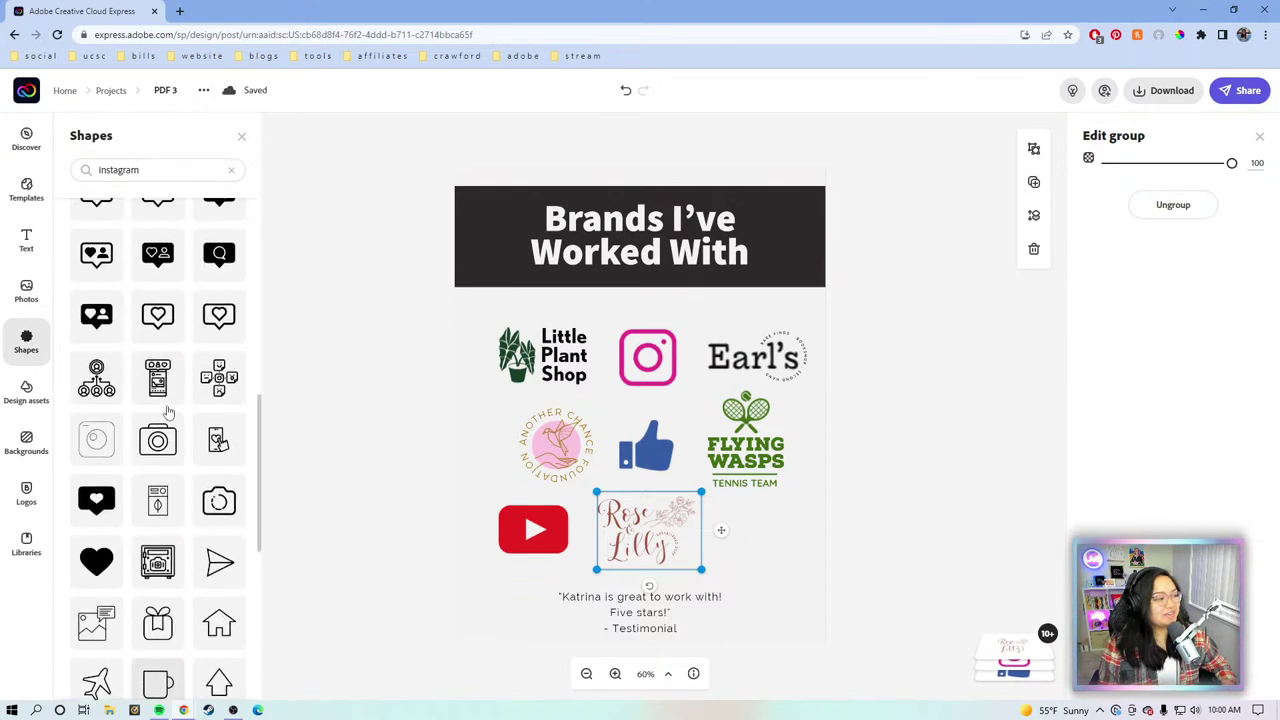
{"action": "scroll", "coordinate": [155, 407], "scroll_direction": "up", "scroll_amount": 1}
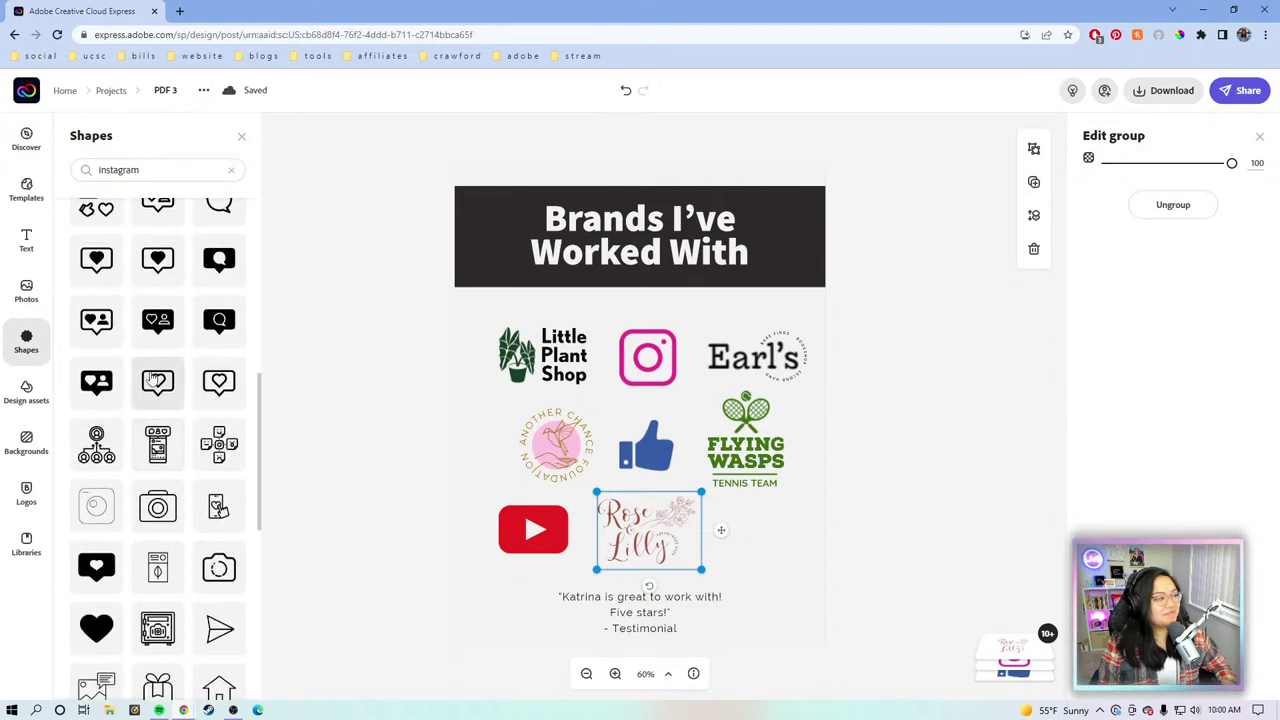
Step: Try adding the double lightning bolt from the unfiltered shapes to the page, and undo it
{"action": "left_click", "coordinate": [232, 172]}
{"action": "scroll", "coordinate": [168, 350], "scroll_direction": "down", "scroll_amount": 10}
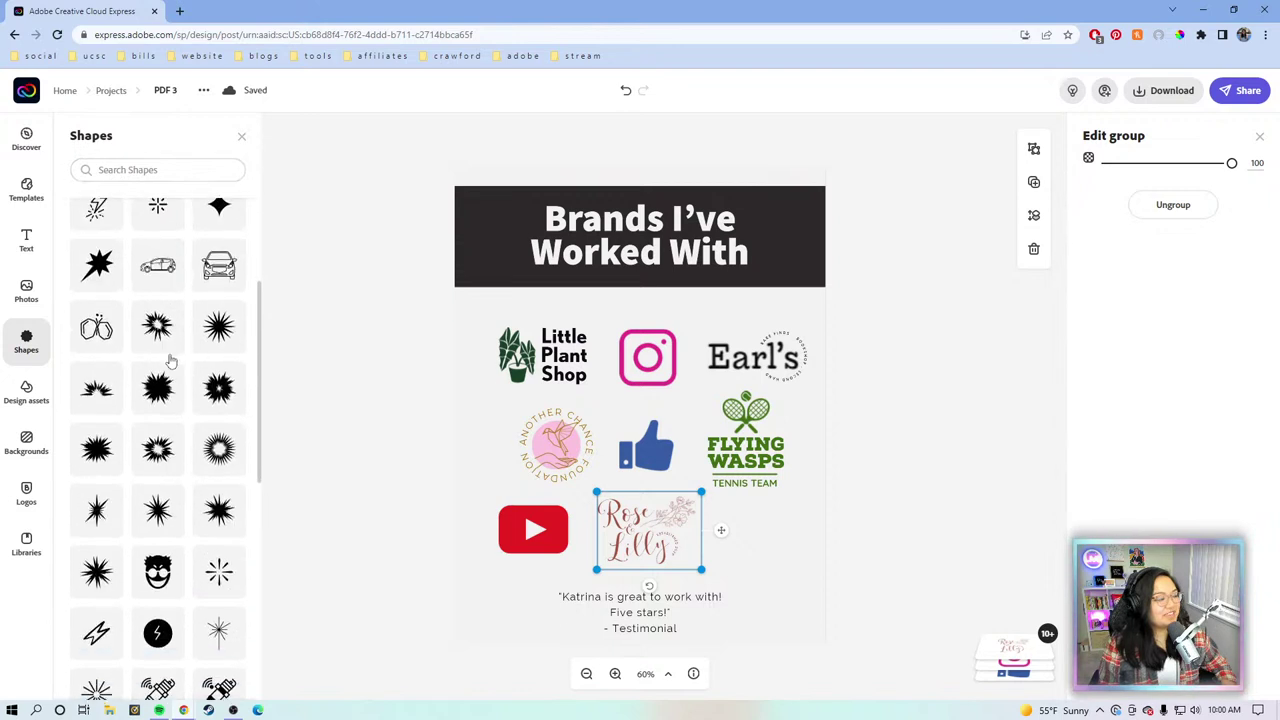
{"action": "scroll", "coordinate": [168, 343], "scroll_direction": "down", "scroll_amount": 3}
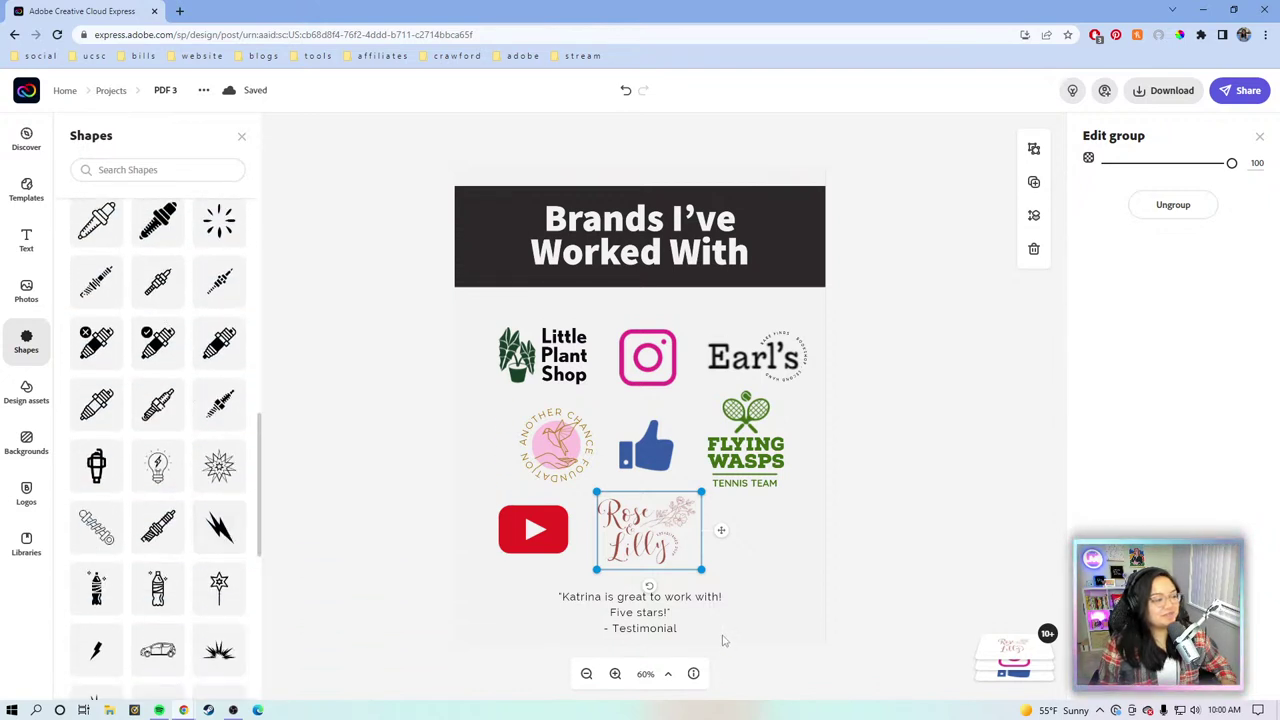
{"action": "left_click", "coordinate": [637, 341]}
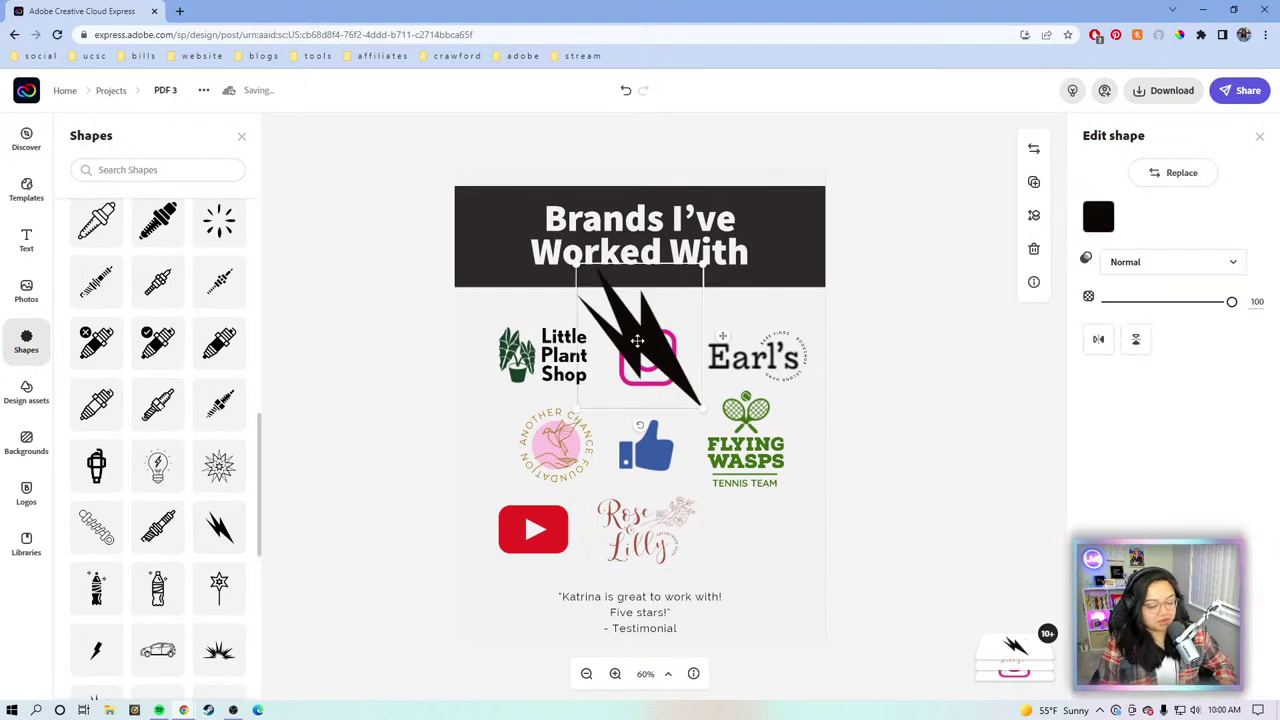
{"action": "left_click", "coordinate": [371, 229]}
{"action": "key", "text": "ctrl+z"}
Step: Search the shapes for "disney" and add the thin castle outline to the page
{"action": "left_click", "coordinate": [148, 169]}
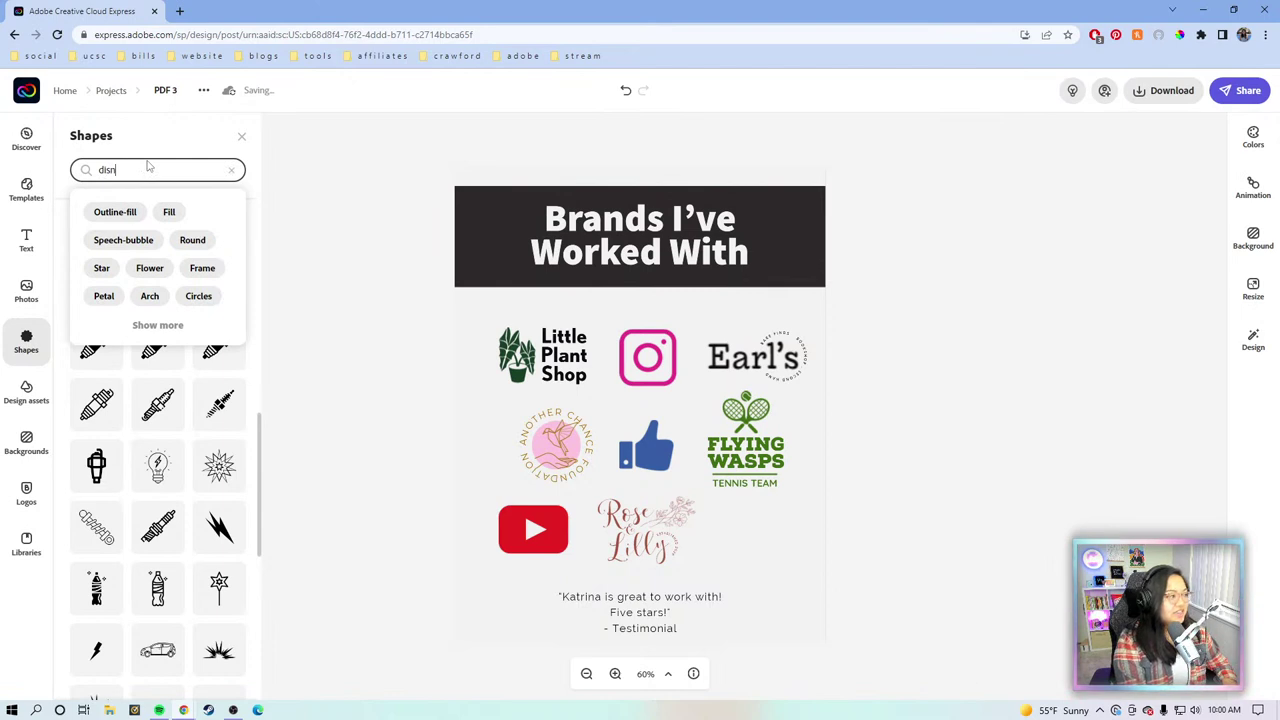
{"action": "key", "text": "Return"}
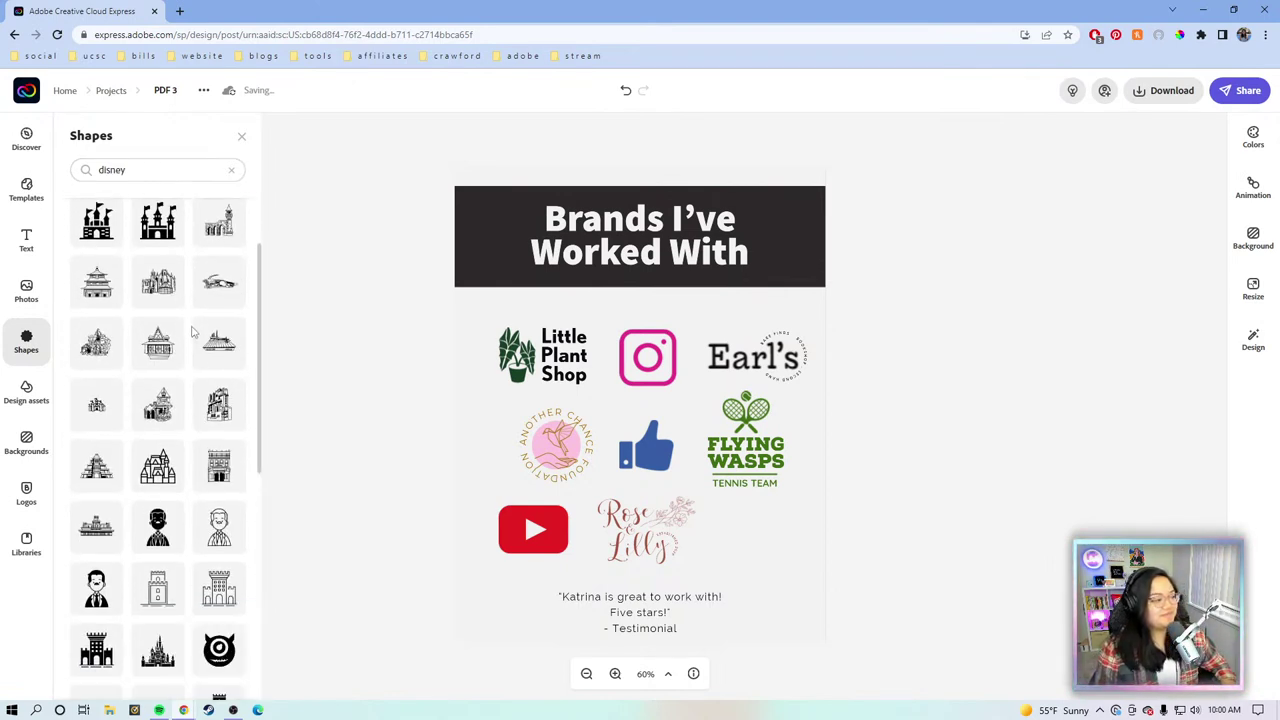
{"action": "scroll", "coordinate": [190, 326], "scroll_direction": "down", "scroll_amount": 1}
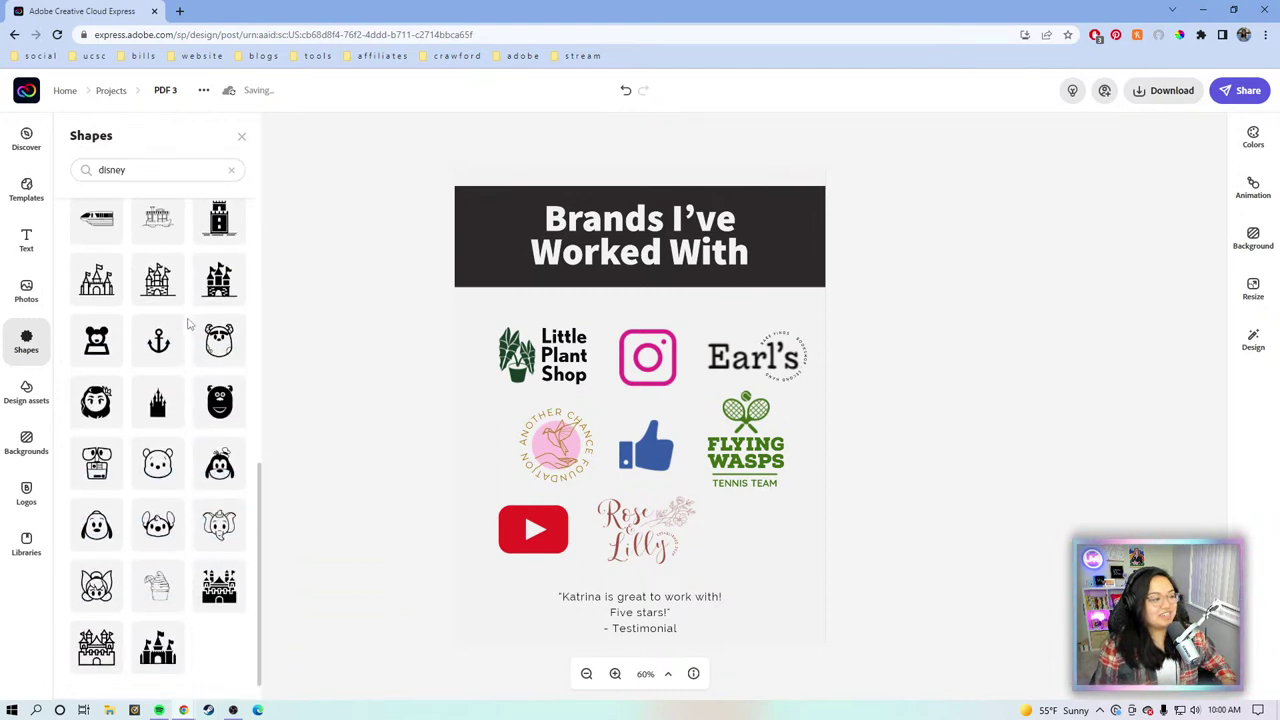
{"action": "scroll", "coordinate": [188, 320], "scroll_direction": "down", "scroll_amount": 3}
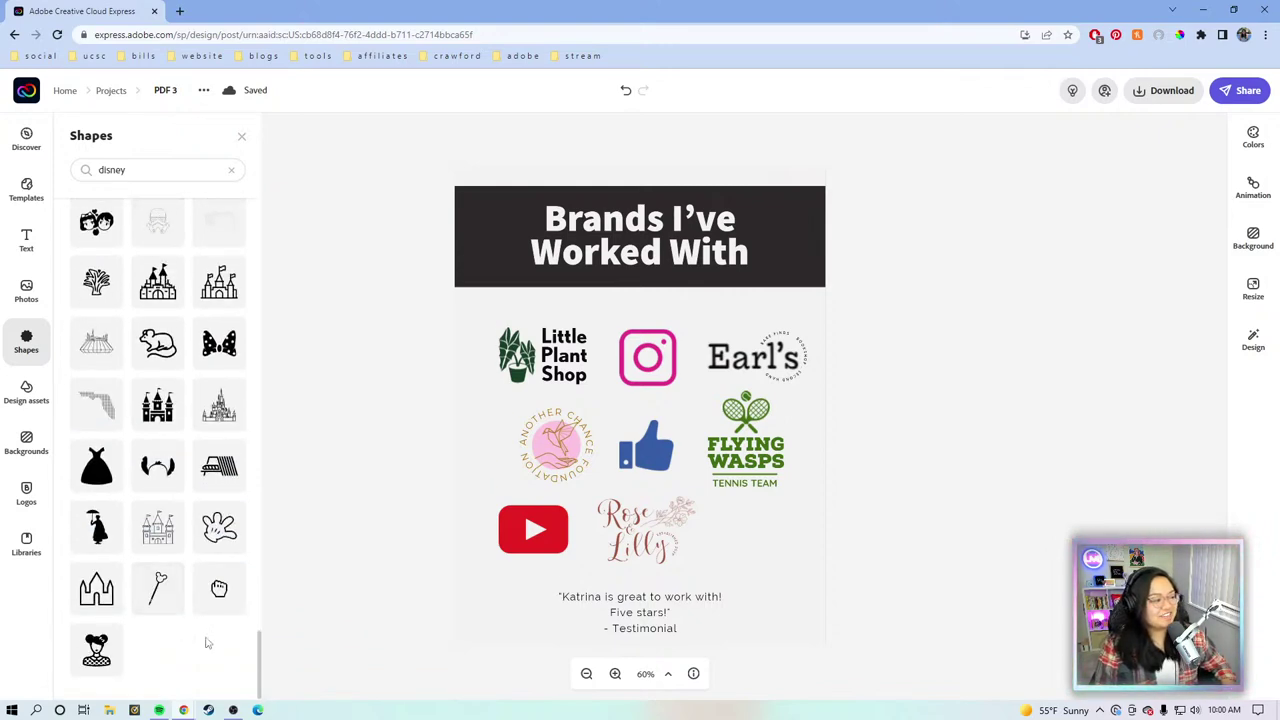
{"action": "scroll", "coordinate": [207, 643], "scroll_direction": "up", "scroll_amount": 15}
{"action": "scroll", "coordinate": [210, 505], "scroll_direction": "up", "scroll_amount": 15}
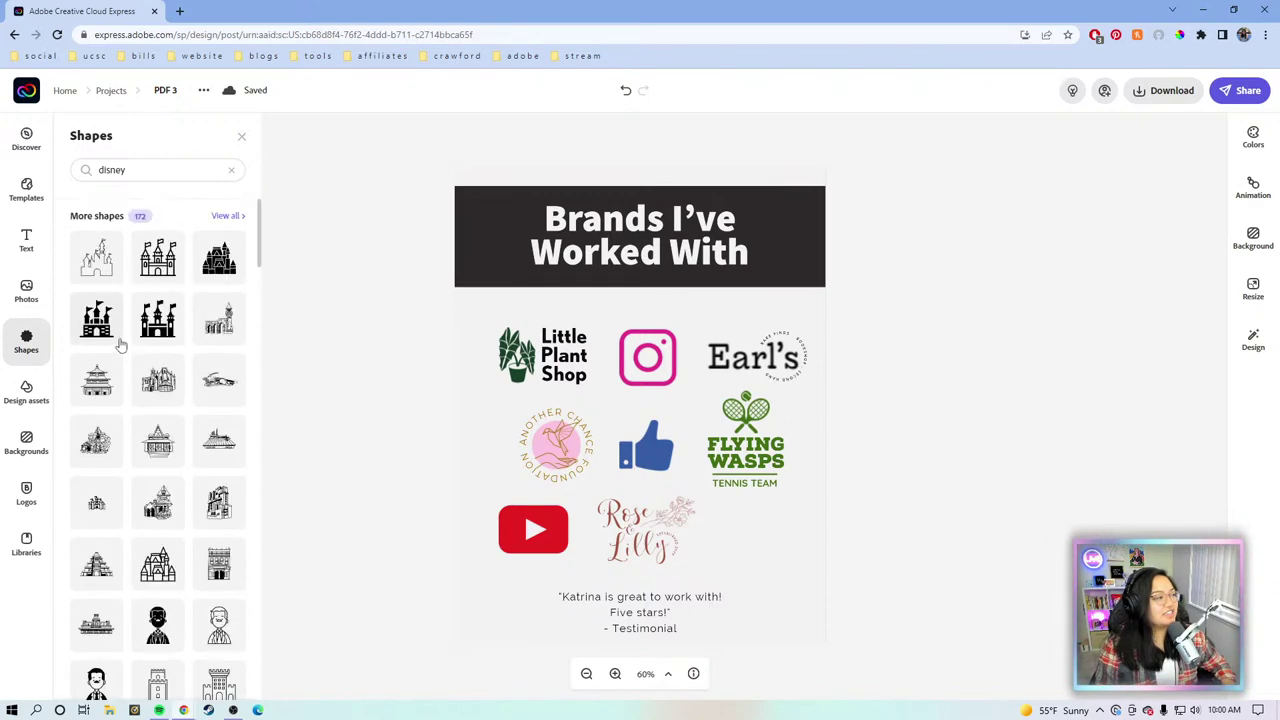
{"action": "left_click", "coordinate": [112, 262]}
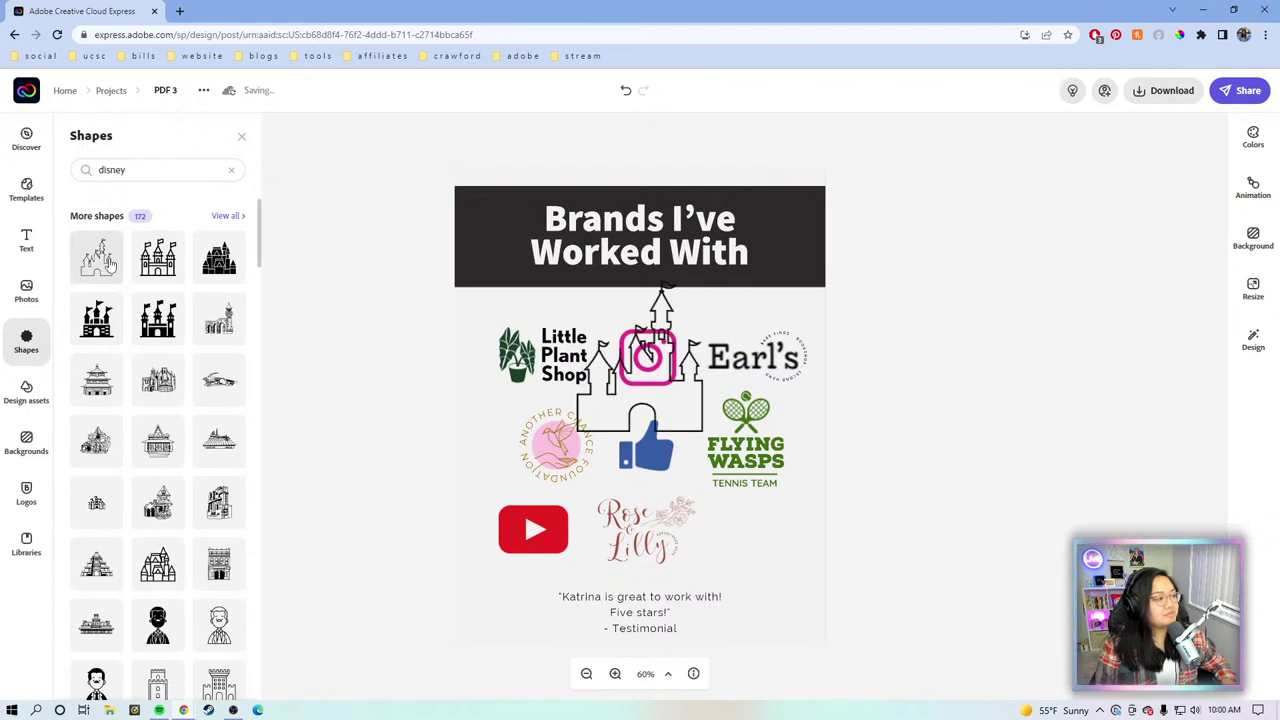
Step: Scale the castle down into the empty spot beside the Rose & Lilly logo and recolor it purple (#753CC2)
{"action": "left_click", "coordinate": [706, 357]}
{"action": "left_click_drag", "start_coordinate": [706, 357], "coordinate": [813, 515]}
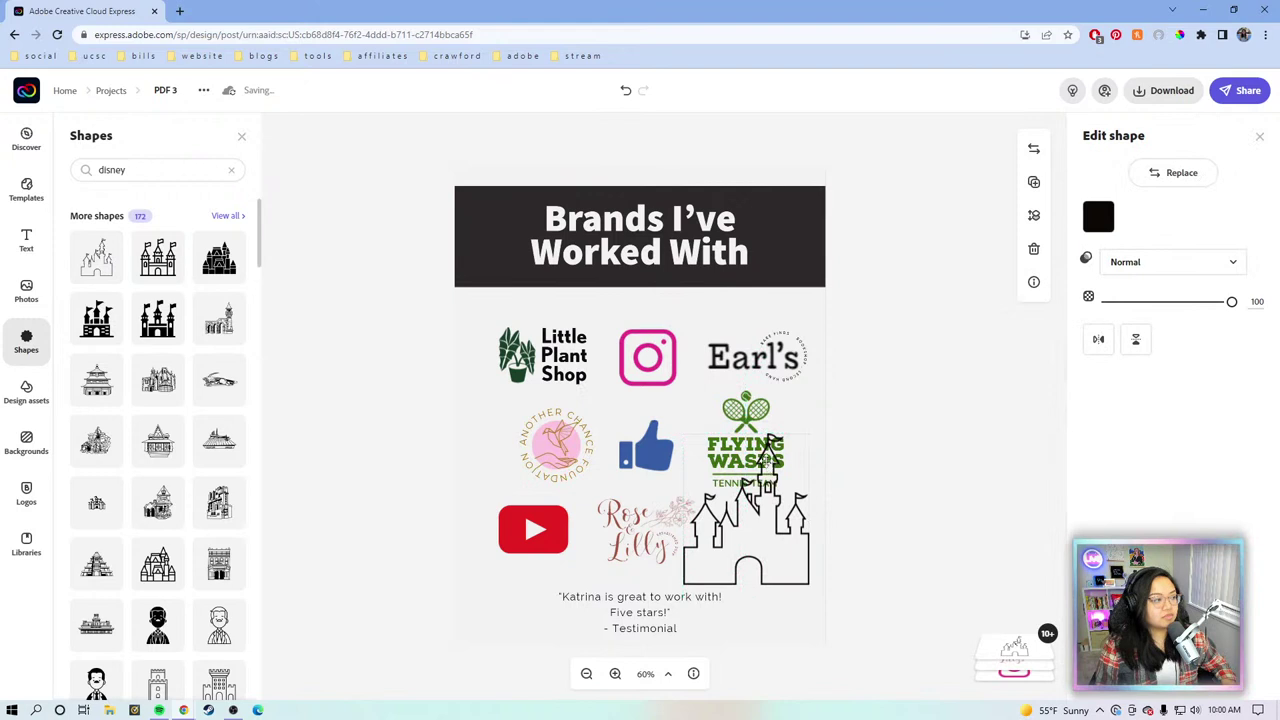
{"action": "left_click_drag", "start_coordinate": [810, 432], "coordinate": [779, 500]}
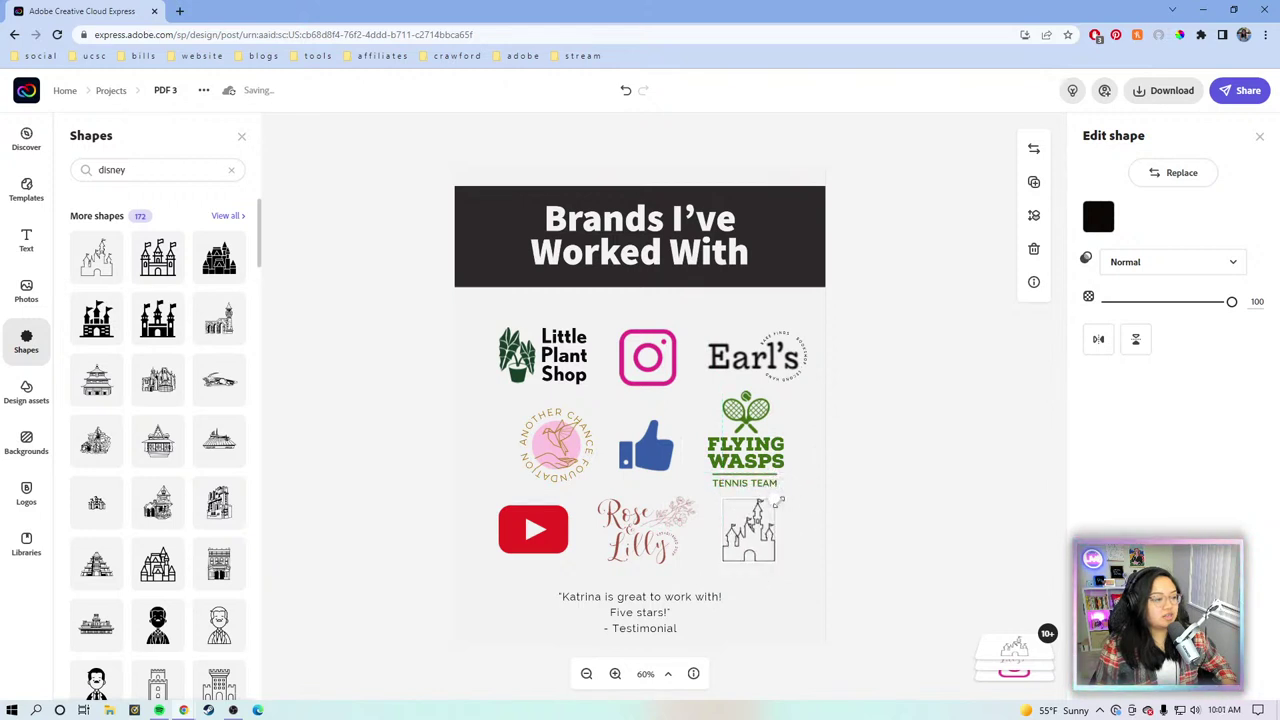
{"action": "left_click_drag", "start_coordinate": [740, 545], "coordinate": [771, 540]}
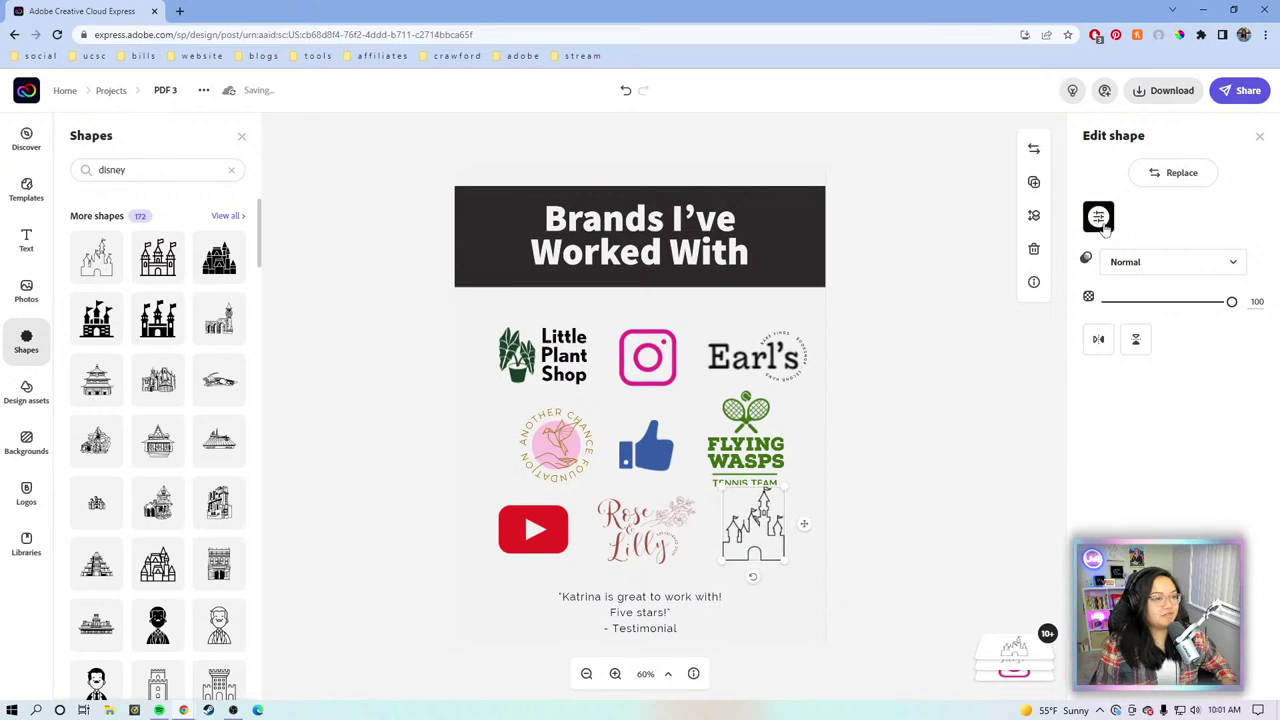
{"action": "left_click", "coordinate": [1100, 220]}
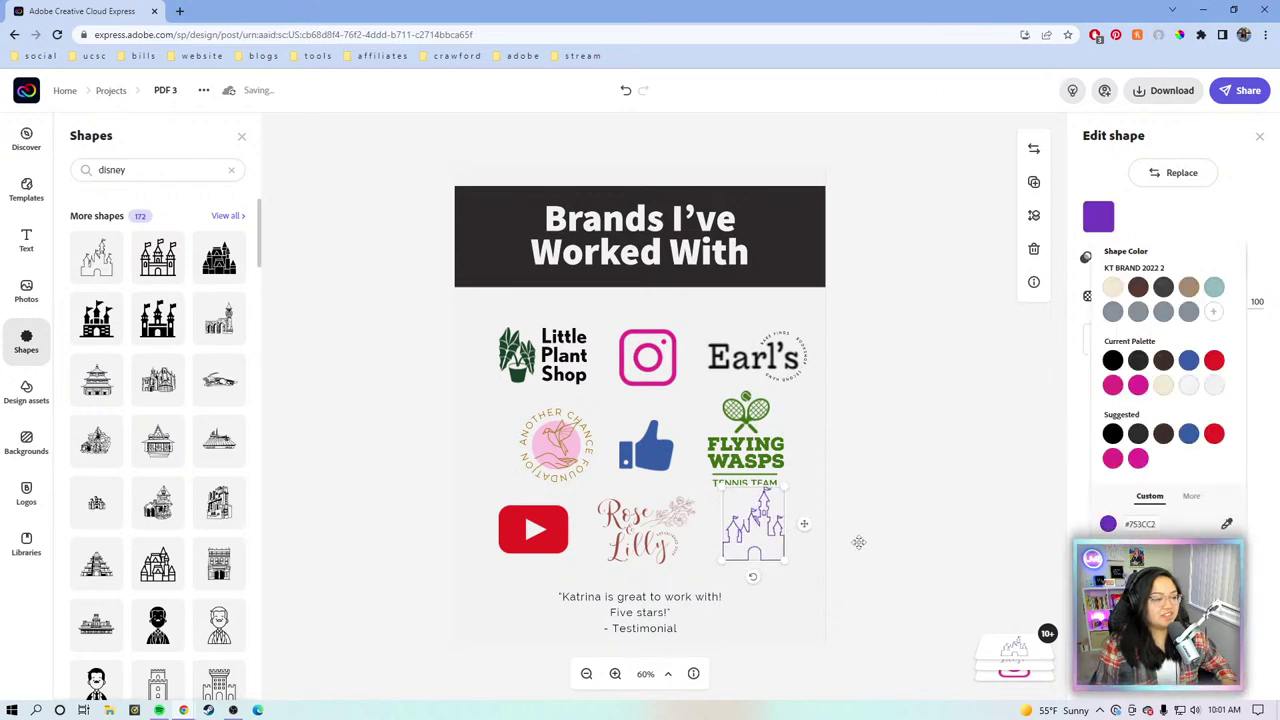
Step: Slightly enlarge the Rose & Lilly logo and the play button, and reposition the castle just below the Flying Wasps logo
{"action": "left_click", "coordinate": [613, 527]}
{"action": "left_click", "coordinate": [630, 525]}
{"action": "left_click_drag", "start_coordinate": [705, 573], "coordinate": [712, 578]}
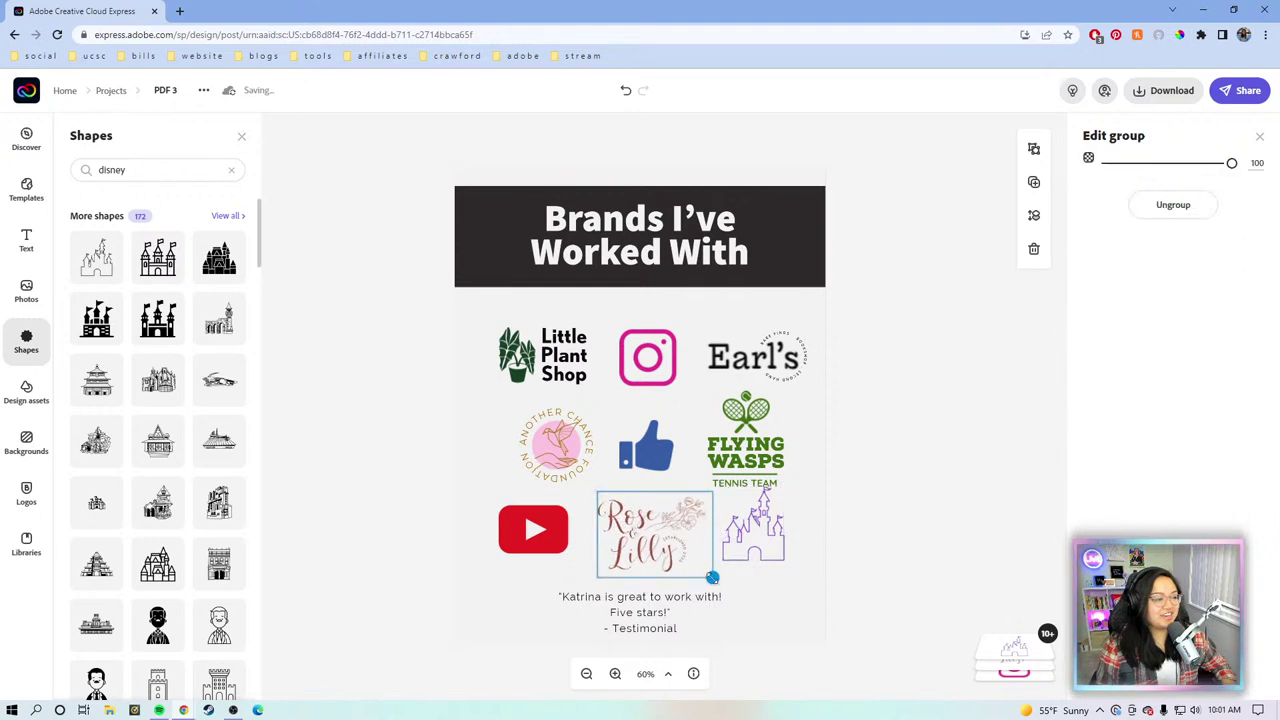
{"action": "left_click", "coordinate": [556, 546]}
{"action": "left_click_drag", "start_coordinate": [572, 556], "coordinate": [581, 562]}
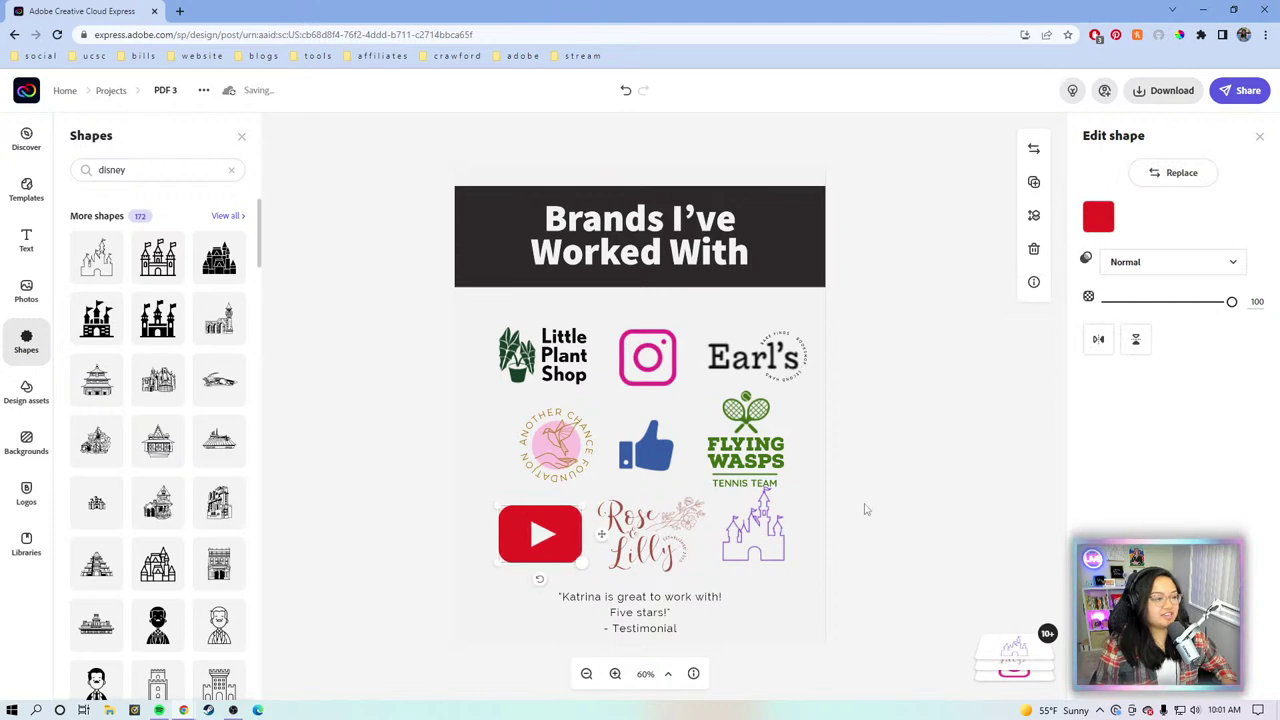
{"action": "left_click", "coordinate": [806, 515]}
{"action": "mouse_move", "coordinate": [758, 527]}
{"action": "left_mouse_down"}
{"action": "mouse_move", "coordinate": [743, 528]}
{"action": "mouse_move", "coordinate": [770, 548]}
{"action": "left_mouse_up"}
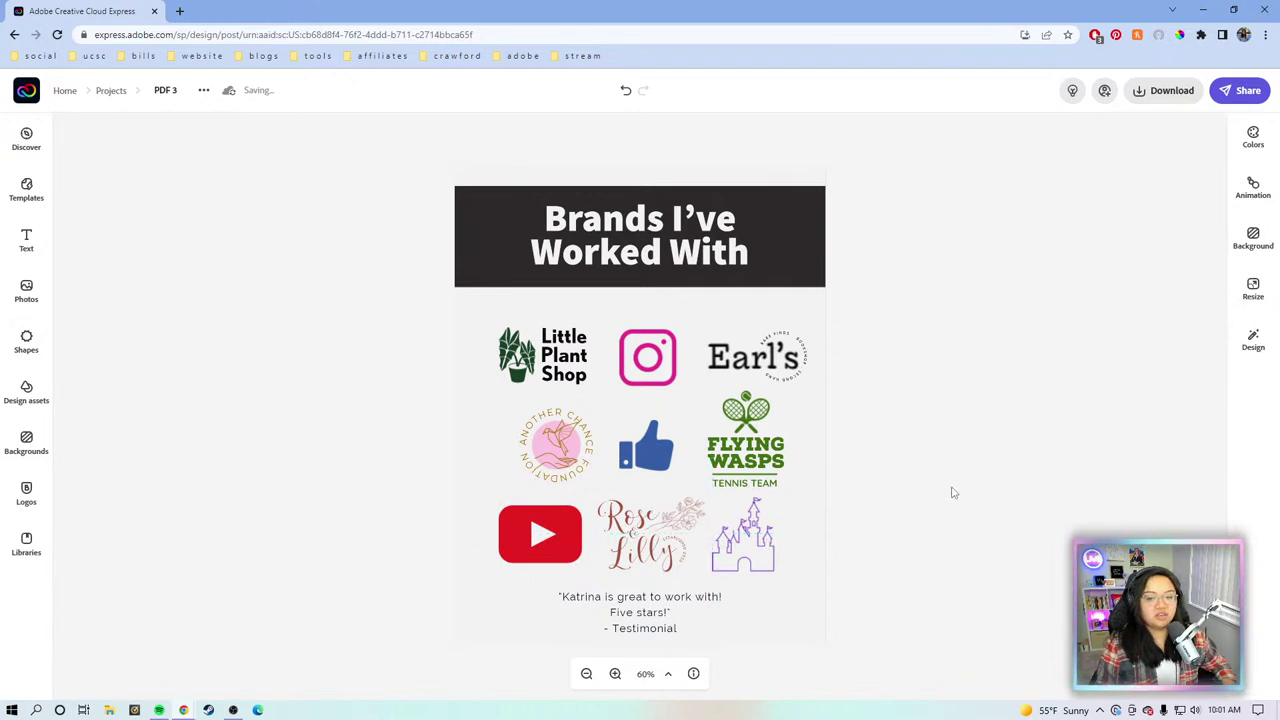
Step: Download the finished page as a PDF and save it to the Desktop under the name PDF 3
{"action": "left_click", "coordinate": [1172, 91]}
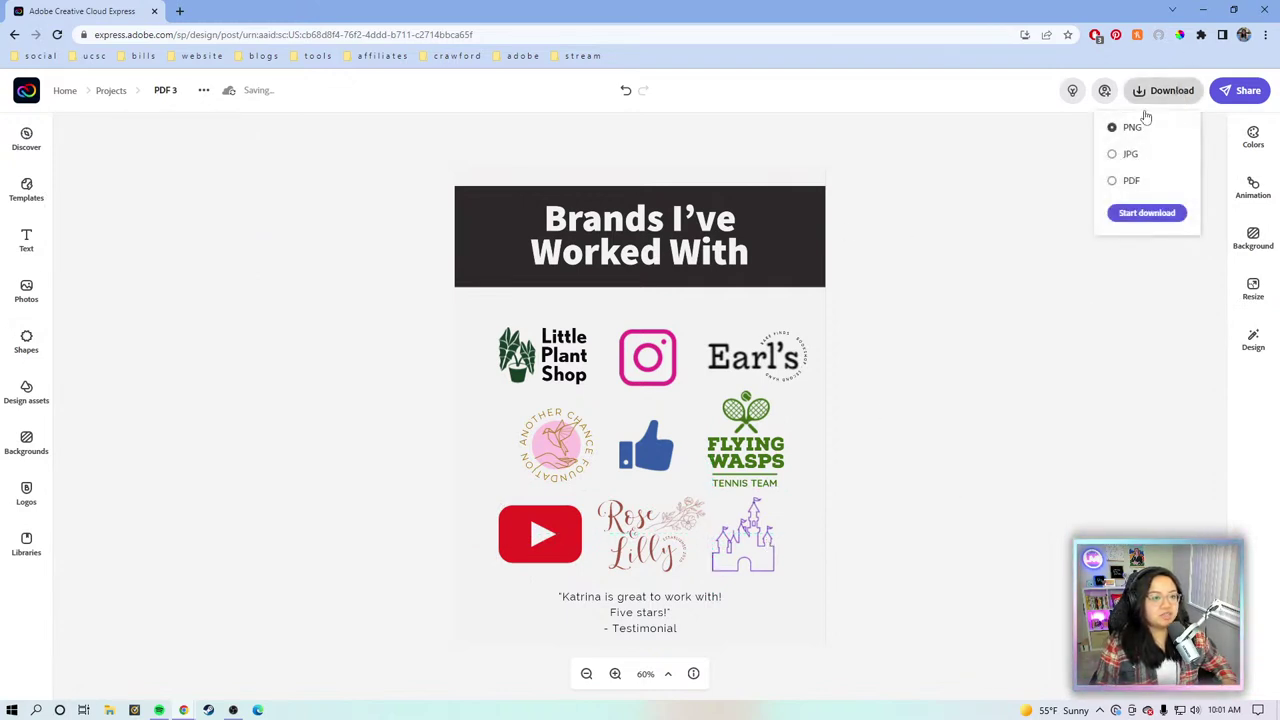
{"action": "left_click", "coordinate": [1120, 181]}
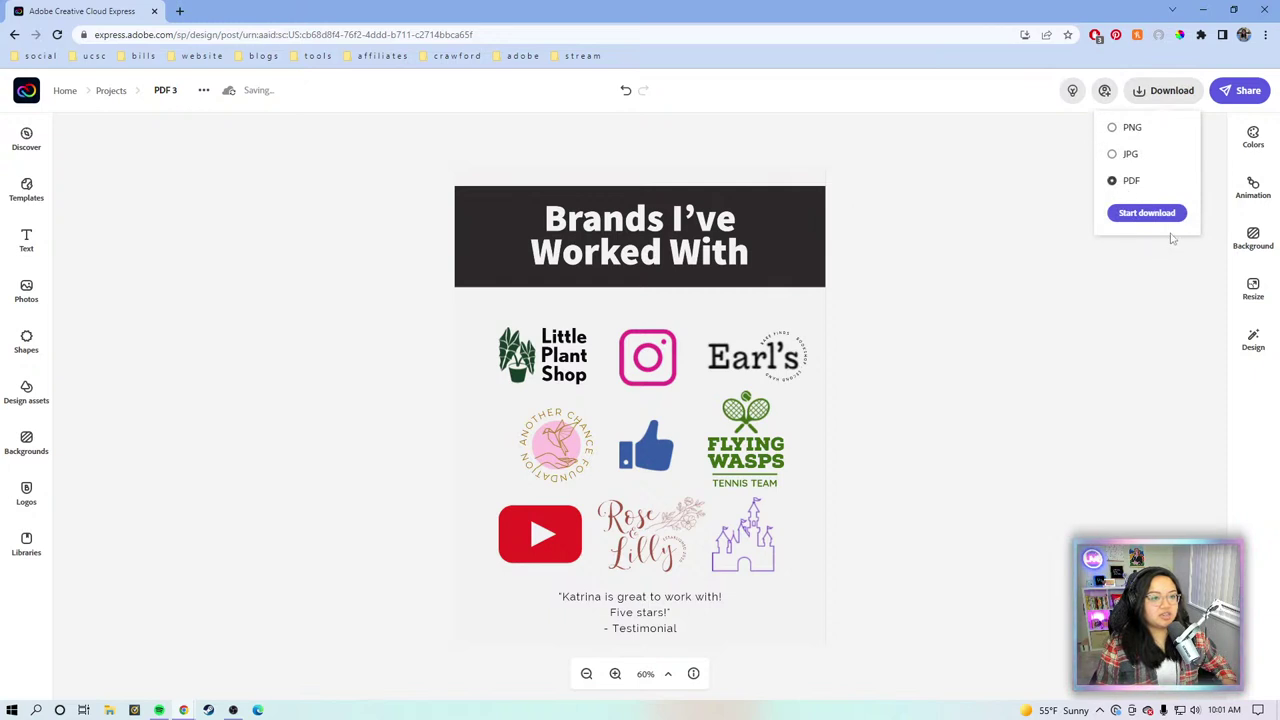
{"action": "left_click", "coordinate": [1160, 216]}
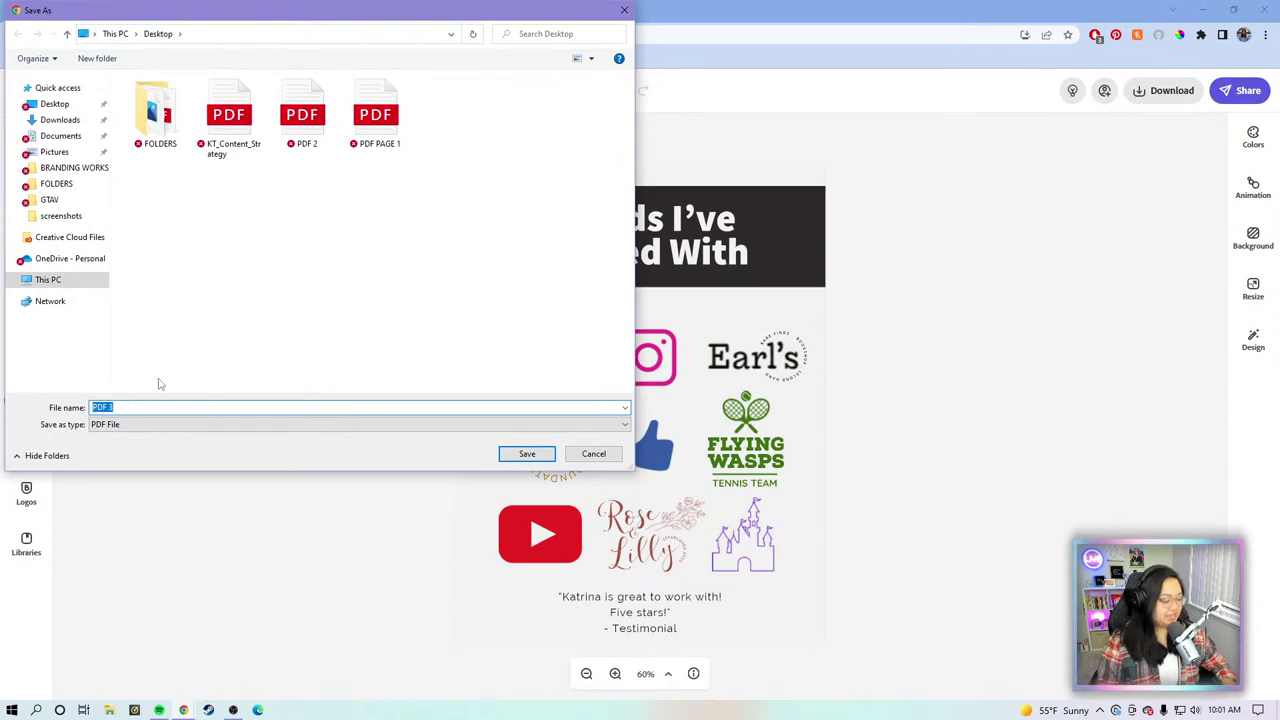
{"action": "key", "text": "Return"}
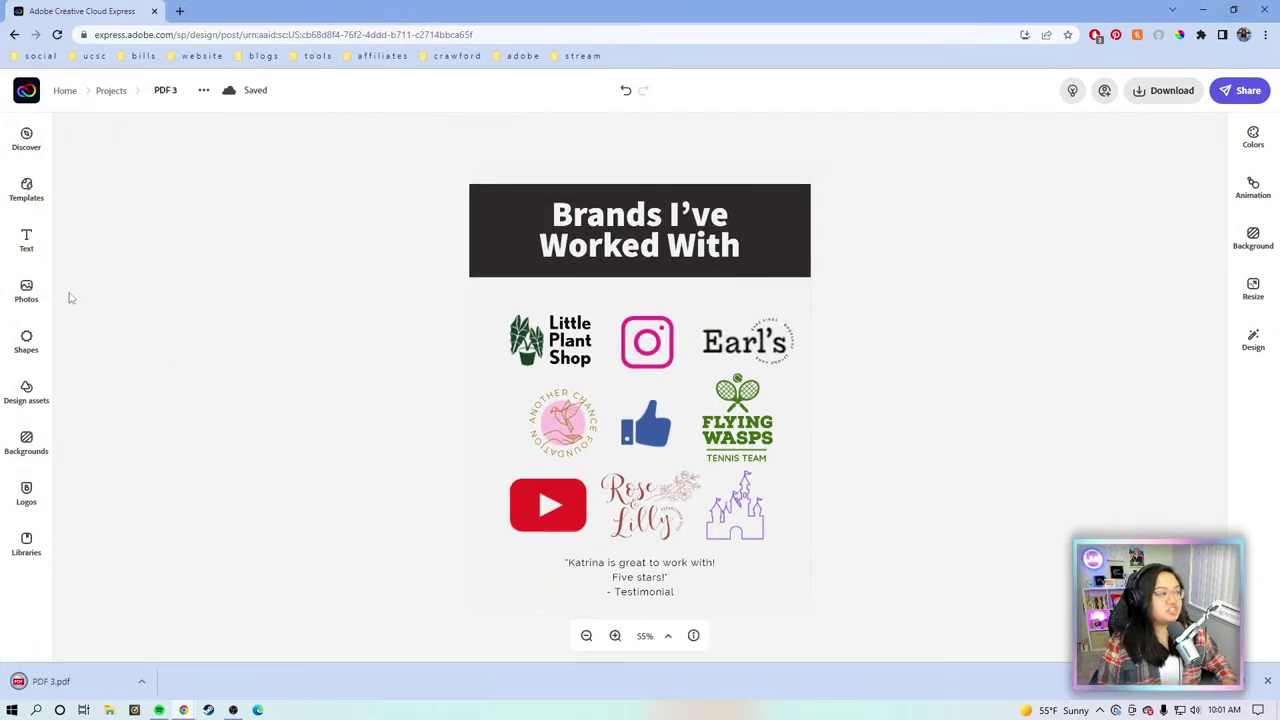
Step: Uncover the desktop beside the browser, and look through PDF PAGE 1 and PDF 2, closing each one
{"action": "left_click", "coordinate": [1243, 12]}
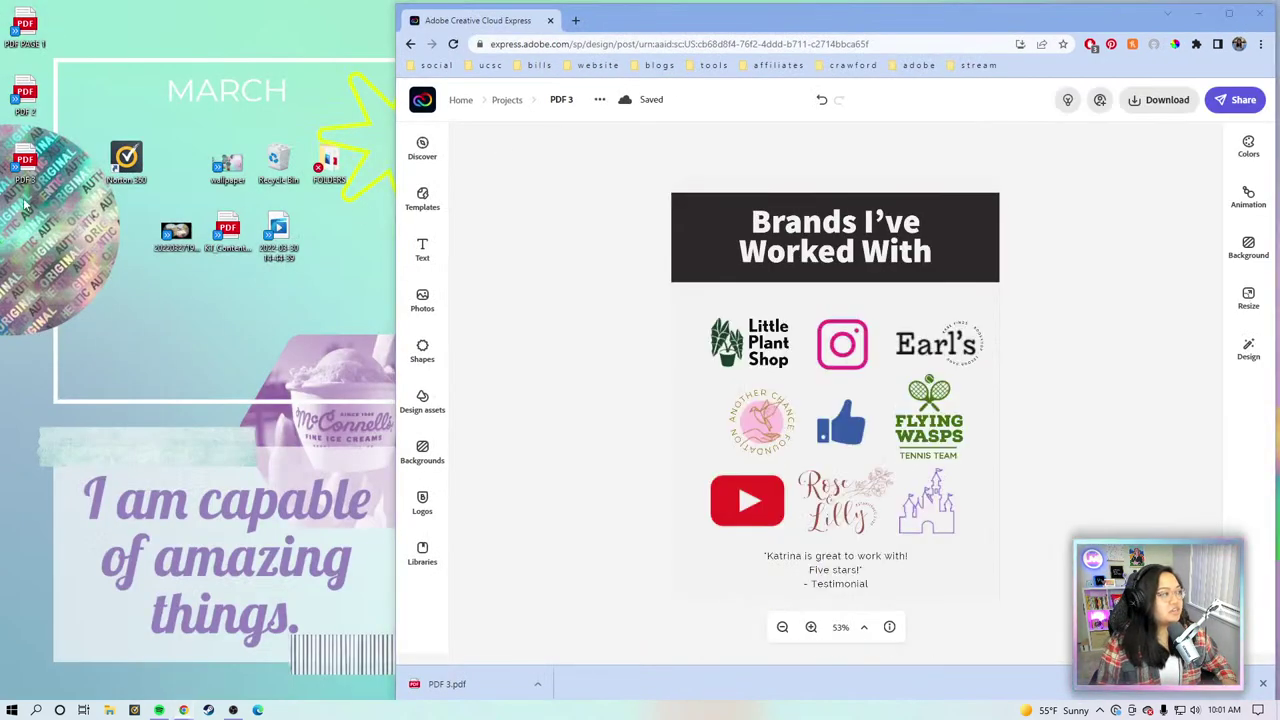
{"action": "double_click", "coordinate": [27, 30]}
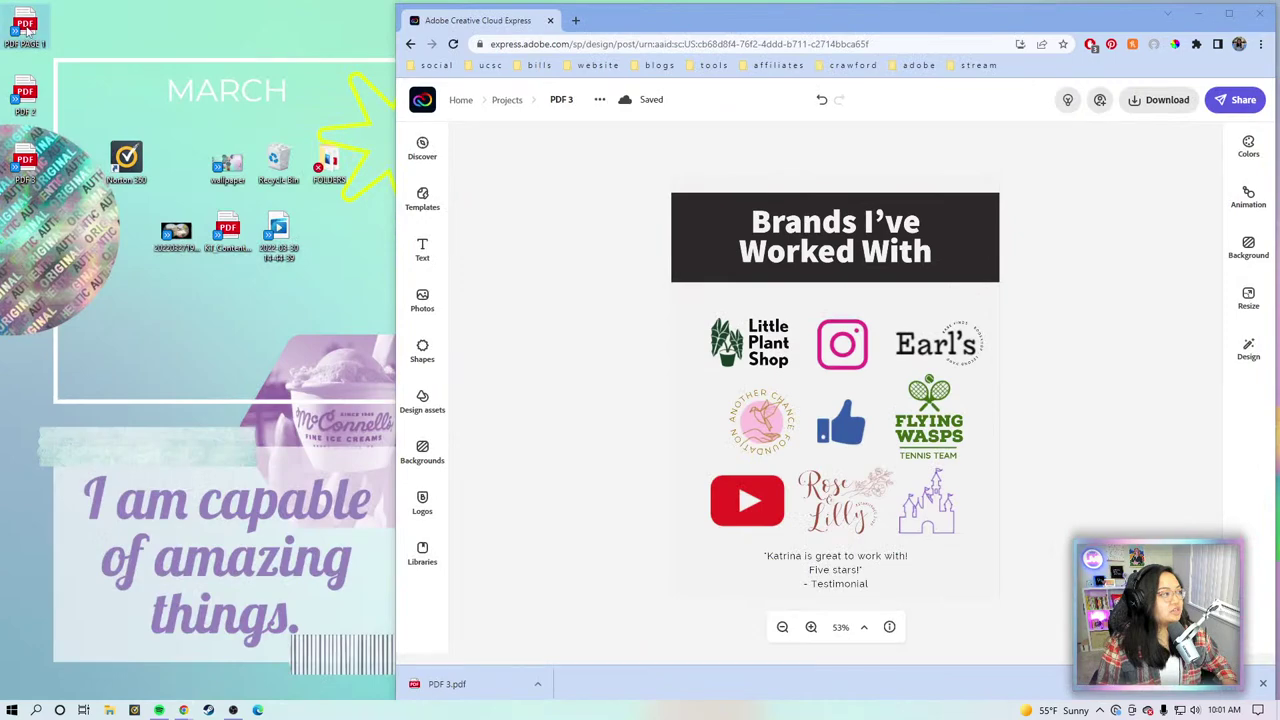
{"action": "scroll", "coordinate": [412, 190], "scroll_direction": "down", "scroll_amount": 5}
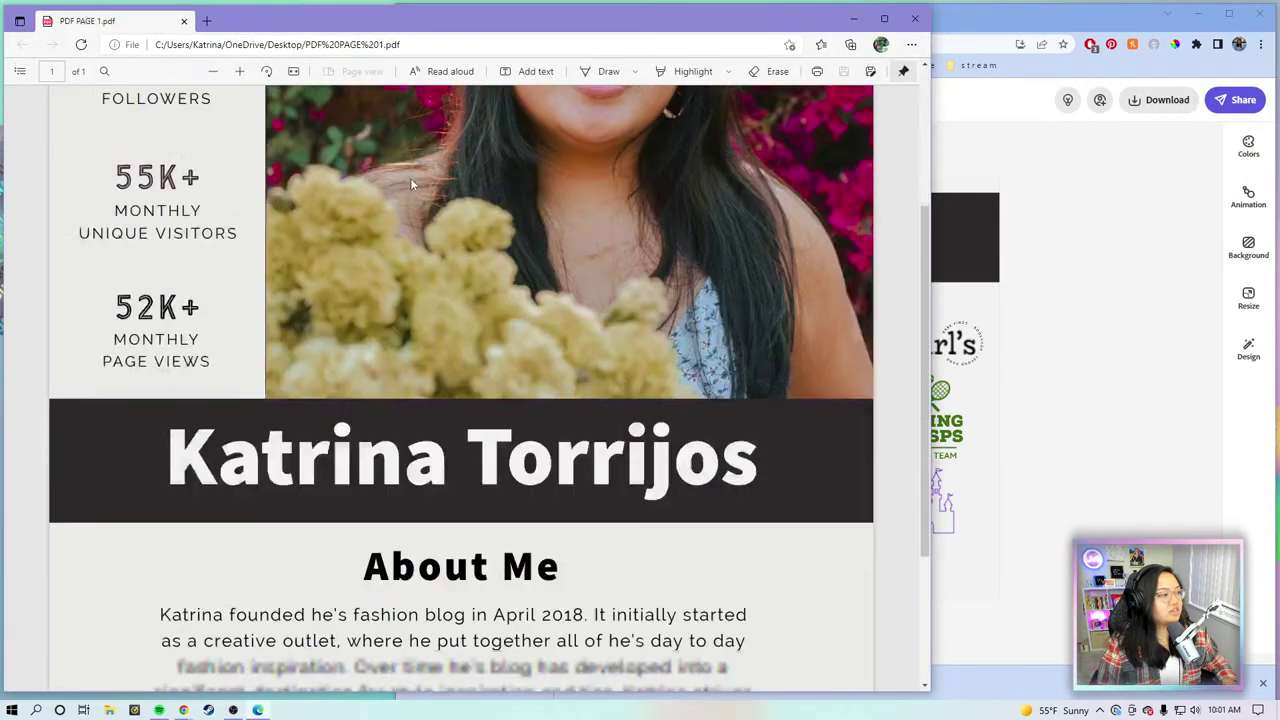
{"action": "scroll", "coordinate": [412, 168], "scroll_direction": "up", "scroll_amount": 5}
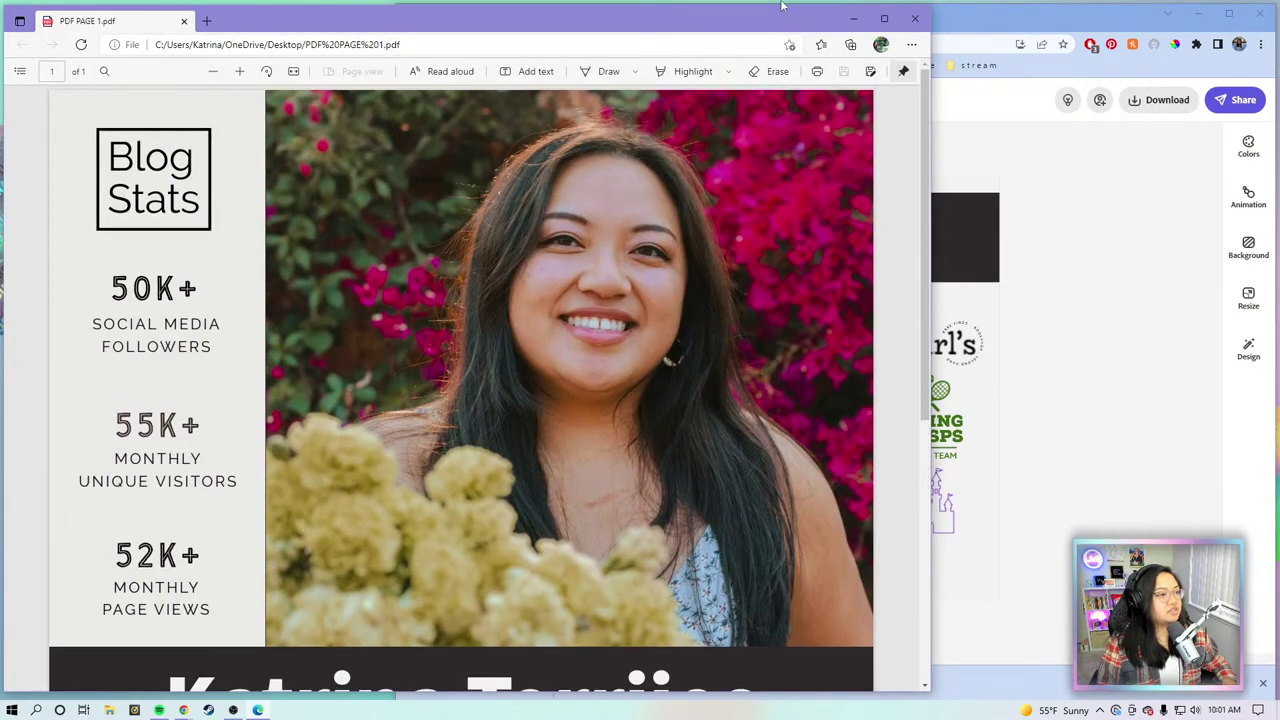
{"action": "left_click", "coordinate": [914, 18]}
{"action": "double_click", "coordinate": [27, 95]}
{"action": "scroll", "coordinate": [679, 327], "scroll_direction": "down", "scroll_amount": 5}
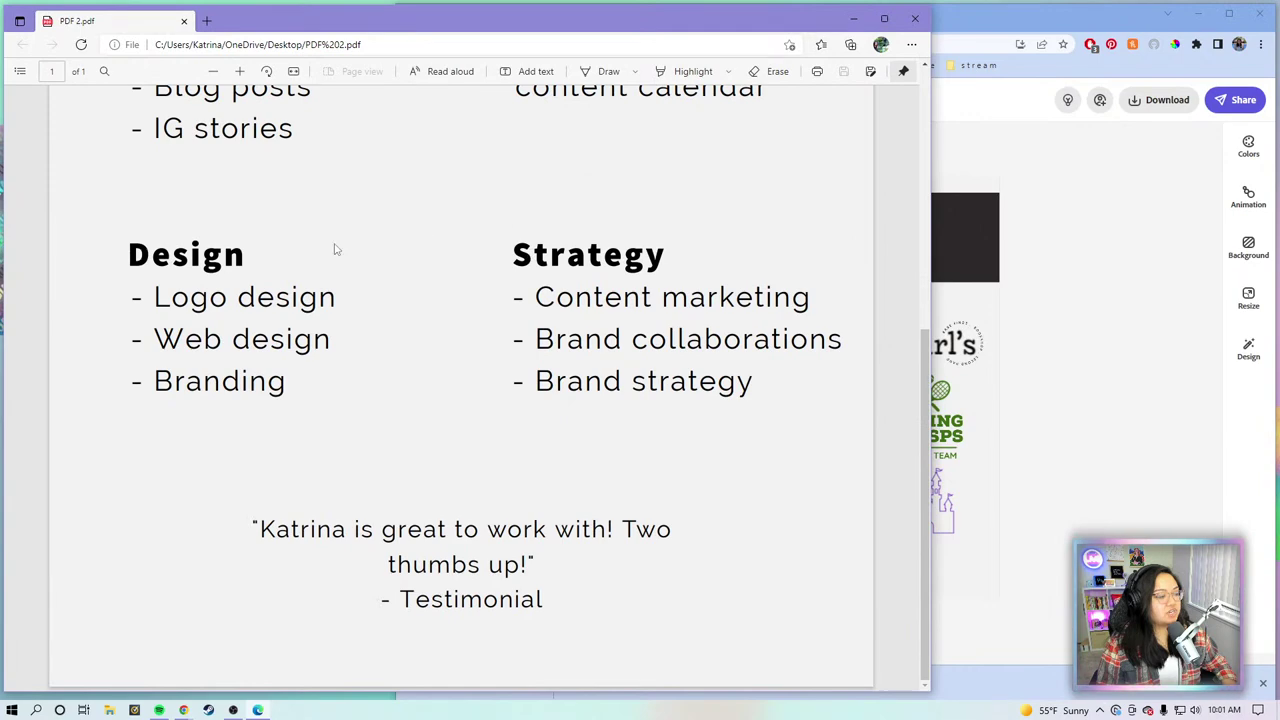
{"action": "scroll", "coordinate": [491, 514], "scroll_direction": "up", "scroll_amount": 5}
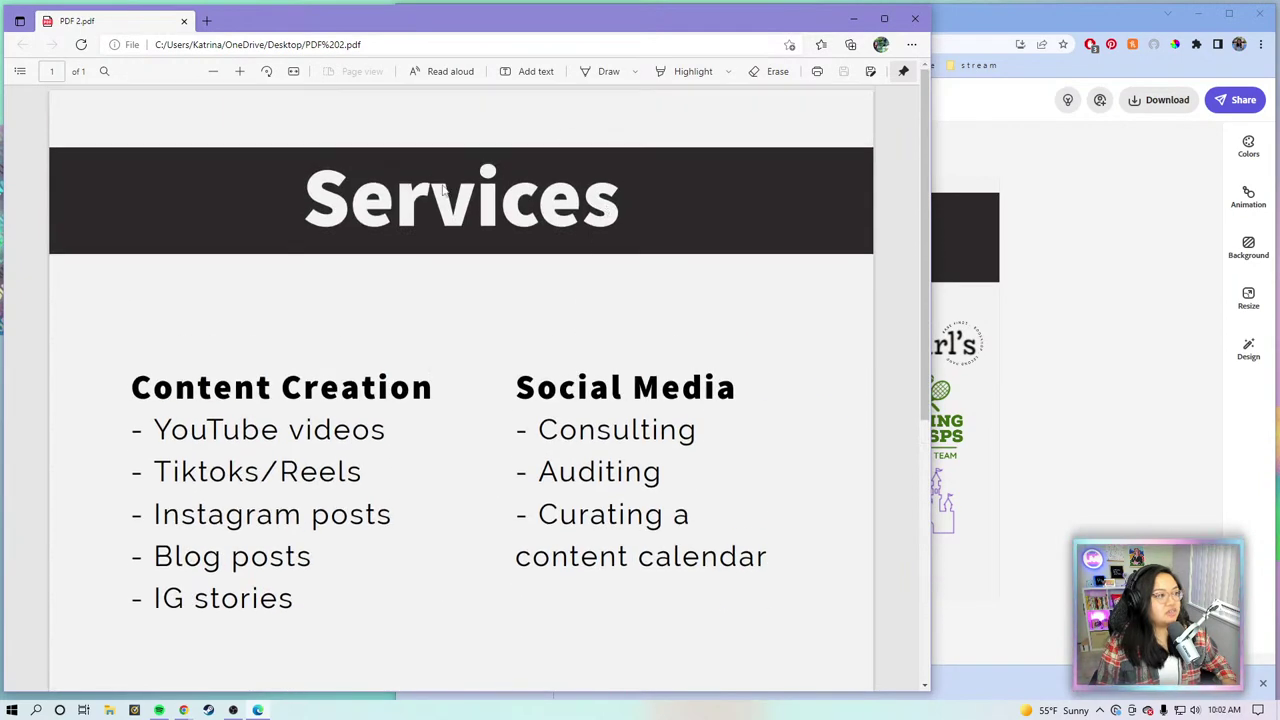
{"action": "left_click", "coordinate": [914, 18]}
Step: Open PDF 3 from the desktop, check the heading, brand logos and testimonial, and close it
{"action": "double_click", "coordinate": [36, 185]}
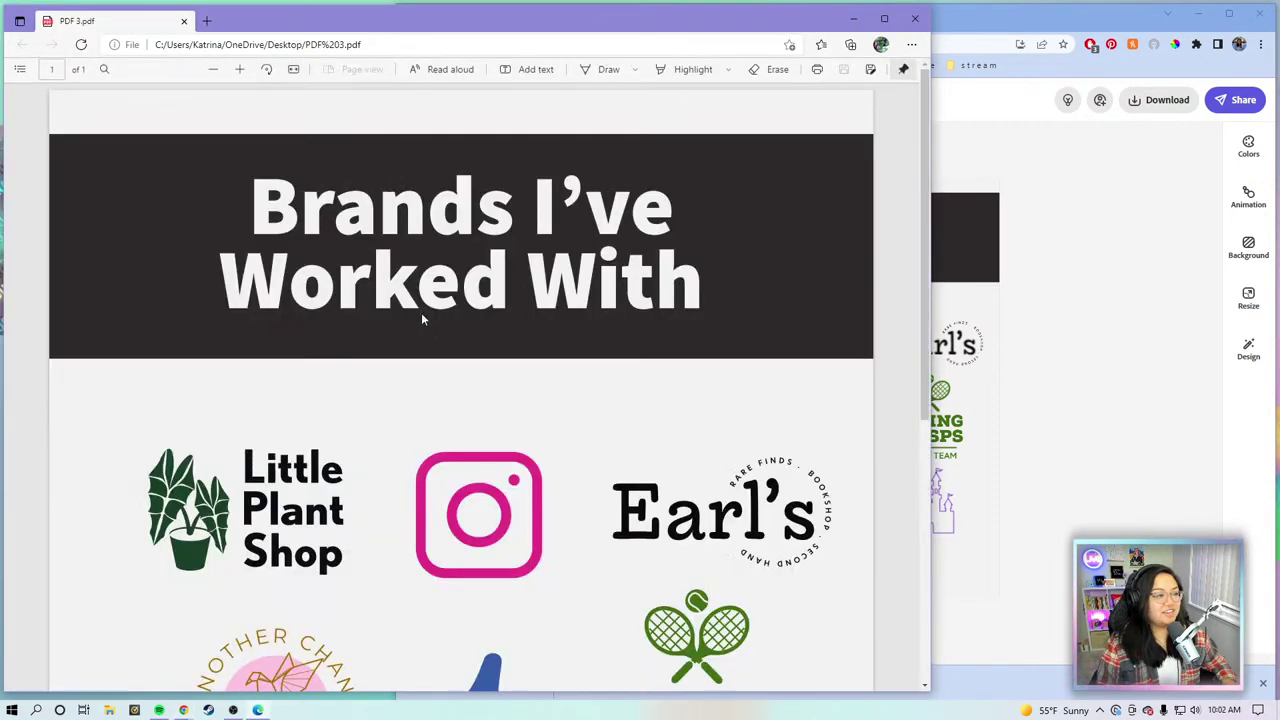
{"action": "scroll", "coordinate": [421, 318], "scroll_direction": "down", "scroll_amount": 5}
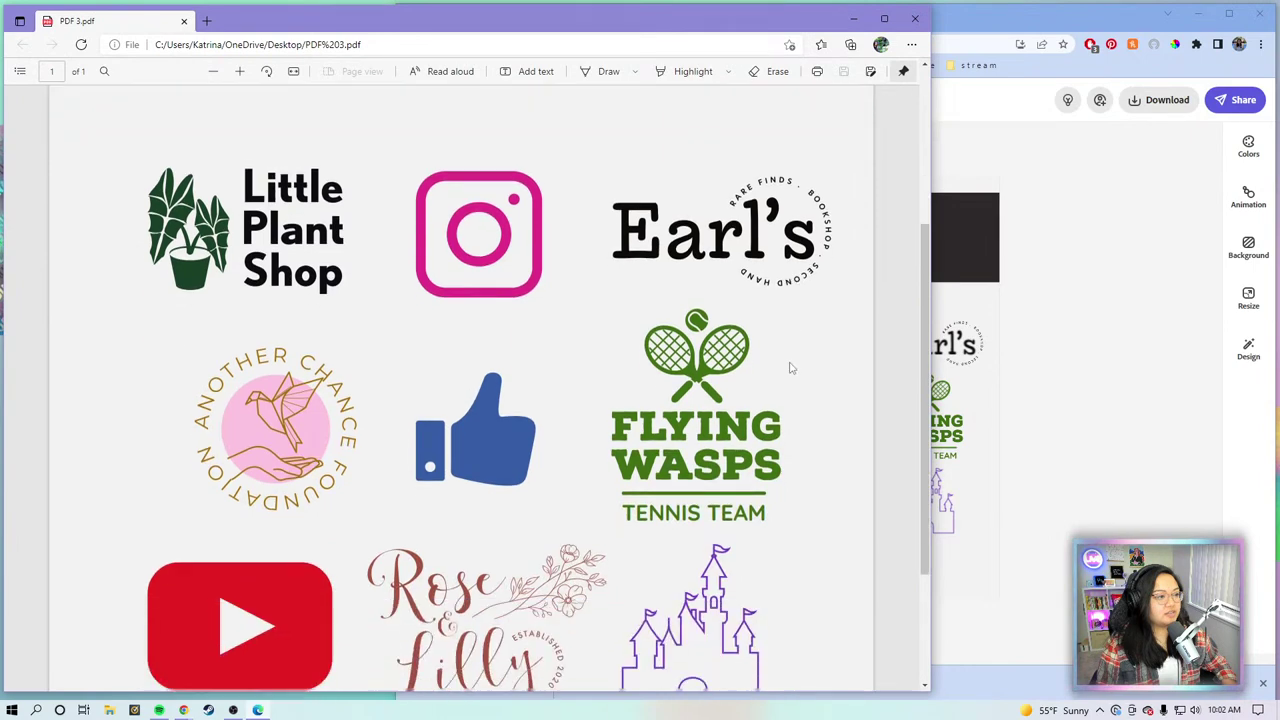
{"action": "scroll", "coordinate": [511, 446], "scroll_direction": "down", "scroll_amount": 3}
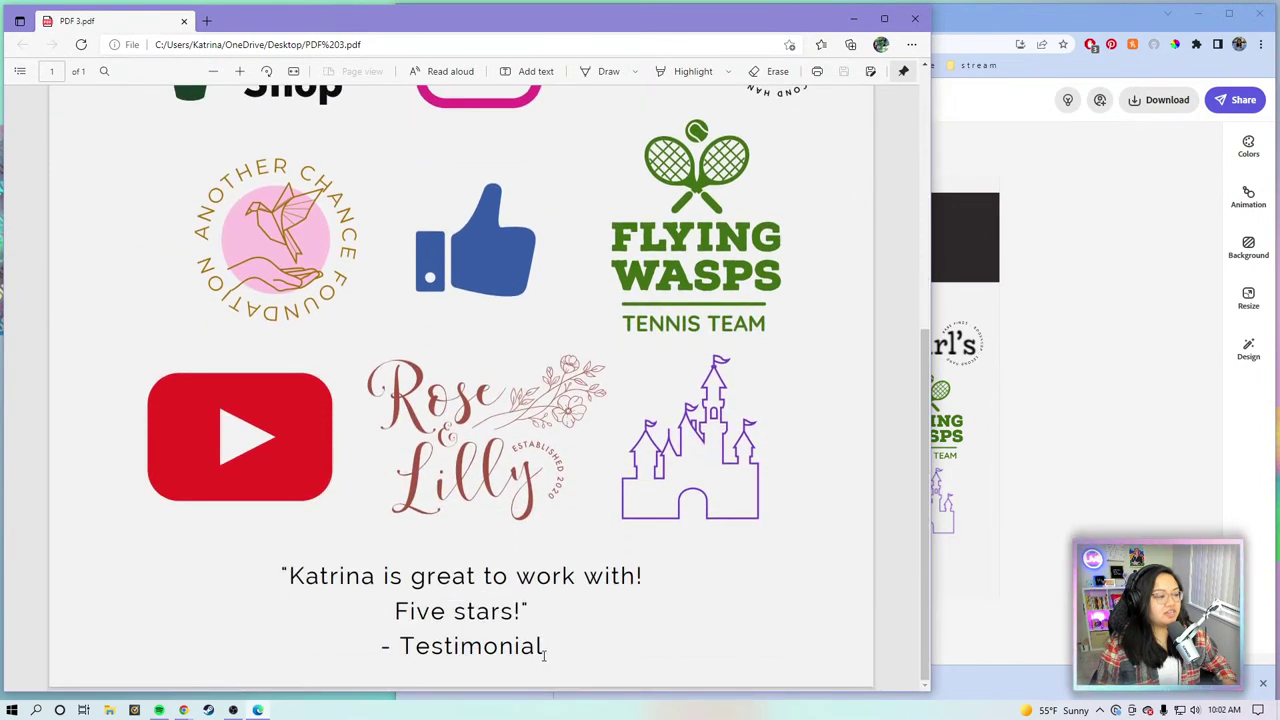
{"action": "scroll", "coordinate": [573, 657], "scroll_direction": "up", "scroll_amount": 8}
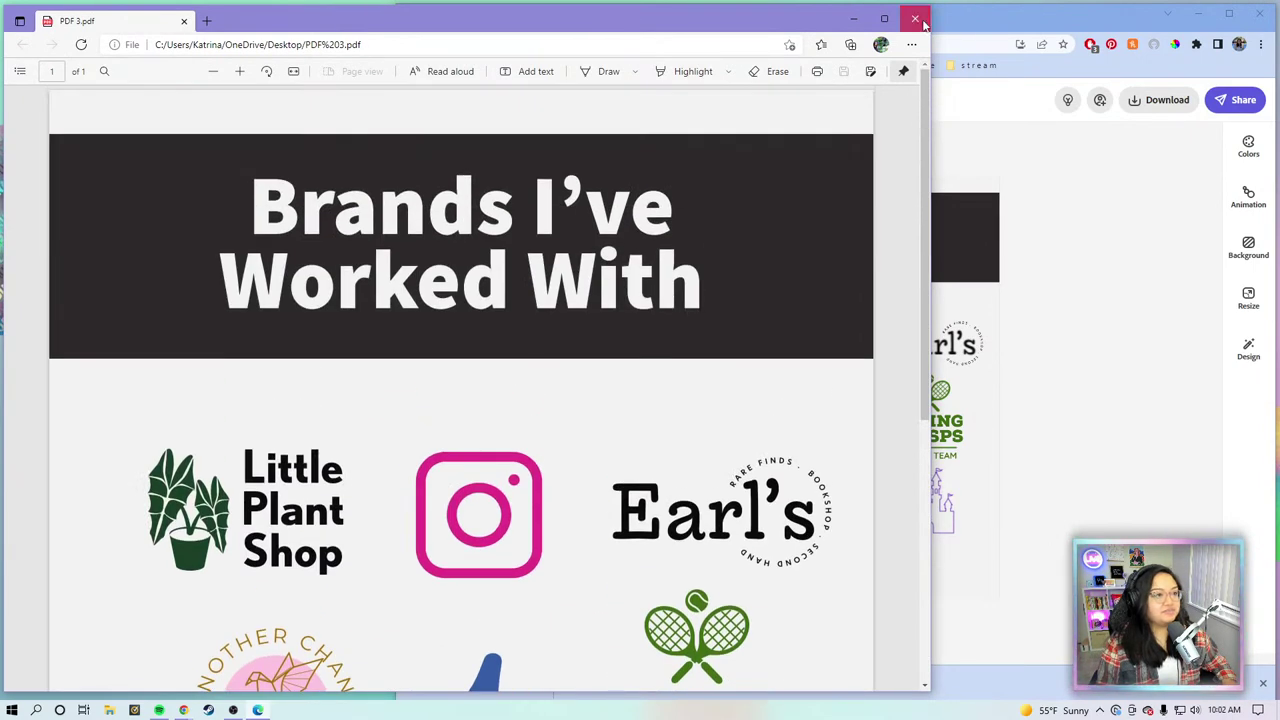
{"action": "left_click", "coordinate": [914, 18]}
Step: Move the three page PDFs together to a lower spot on the desktop
{"action": "left_click_drag", "start_coordinate": [65, 220], "coordinate": [8, 12]}
{"action": "left_click_drag", "start_coordinate": [25, 160], "coordinate": [75, 365]}
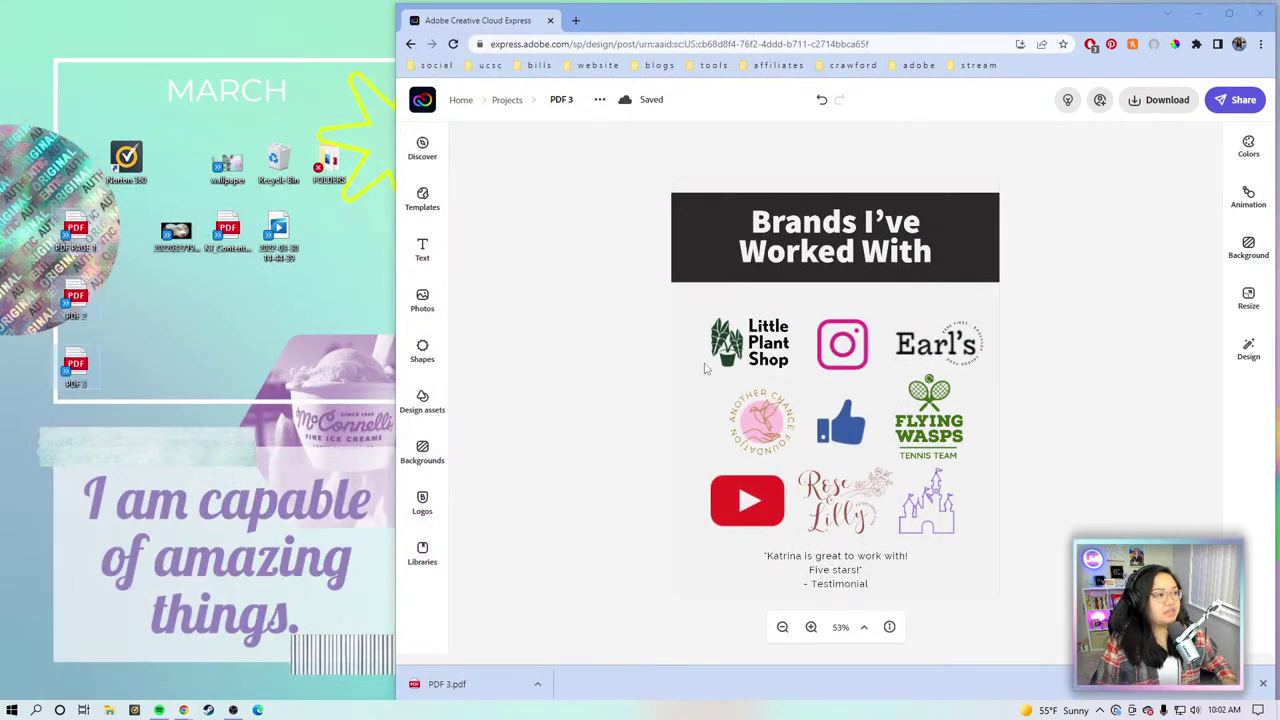
Step: Return to the home page in a widened browser window and open the Edit text & images PDF quick action
{"action": "left_click", "coordinate": [423, 100]}
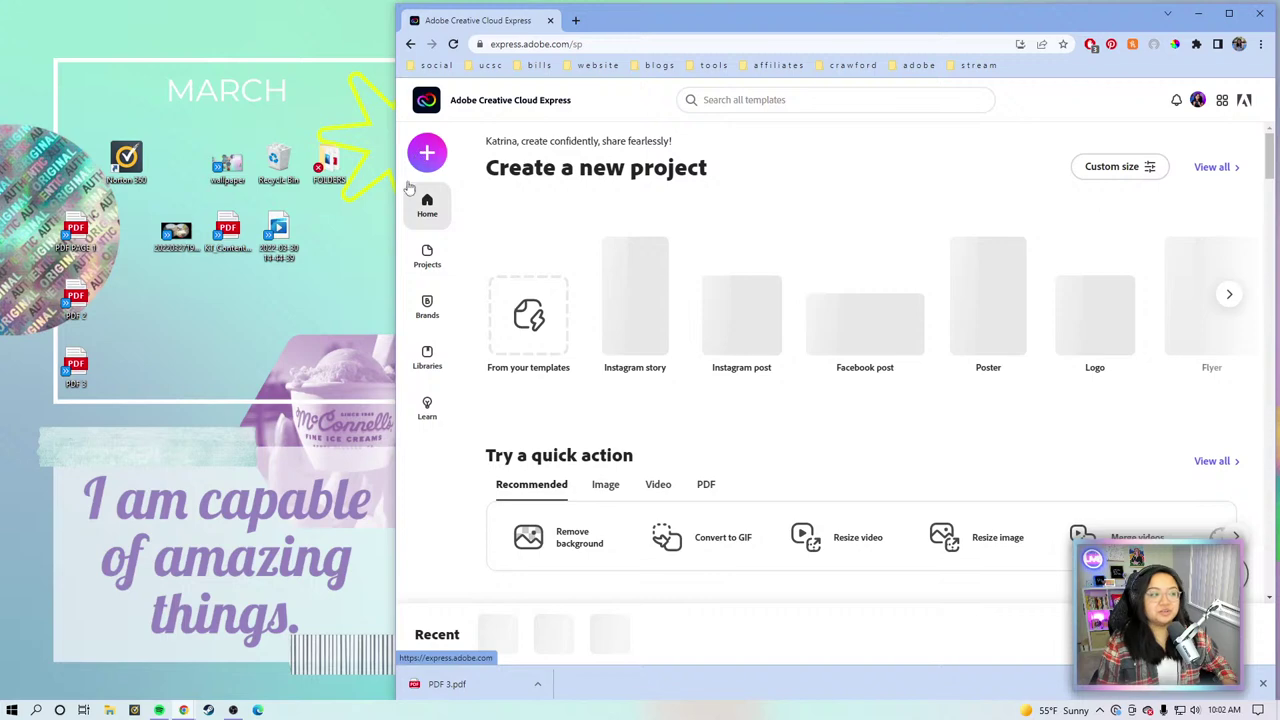
{"action": "left_click_drag", "start_coordinate": [395, 224], "coordinate": [2, 224]}
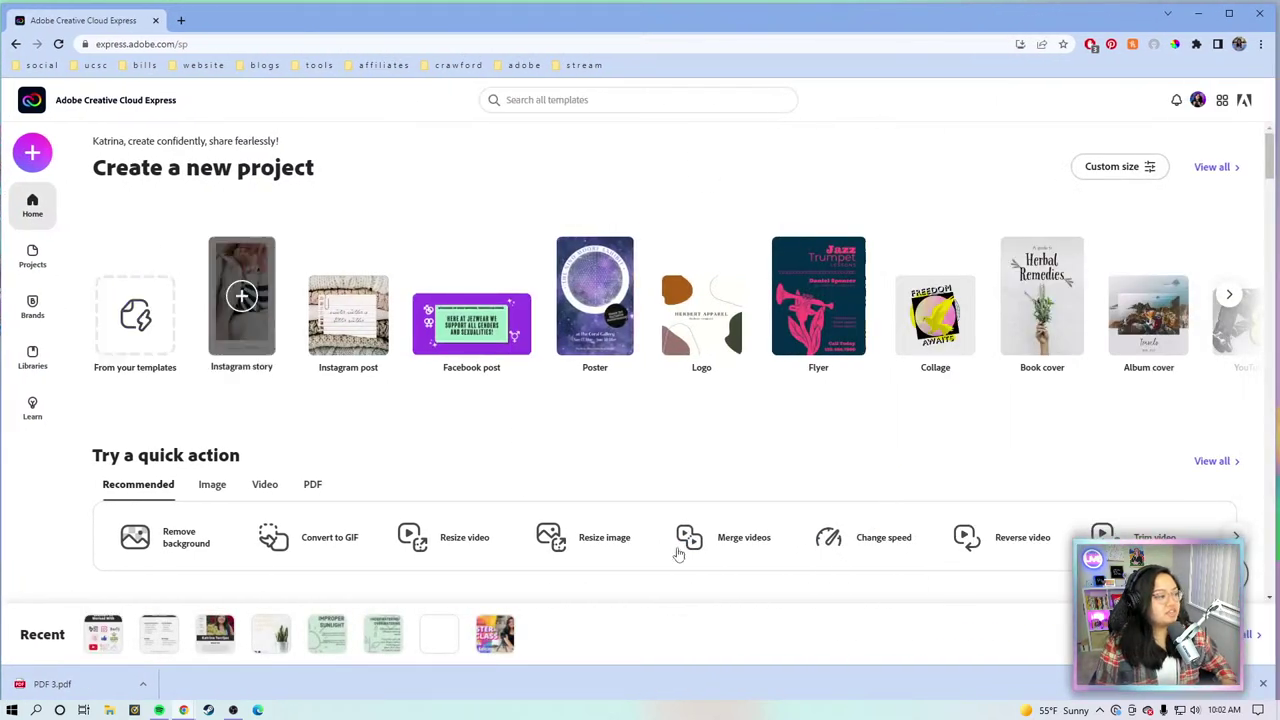
{"action": "scroll", "coordinate": [482, 418], "scroll_direction": "down", "scroll_amount": 2}
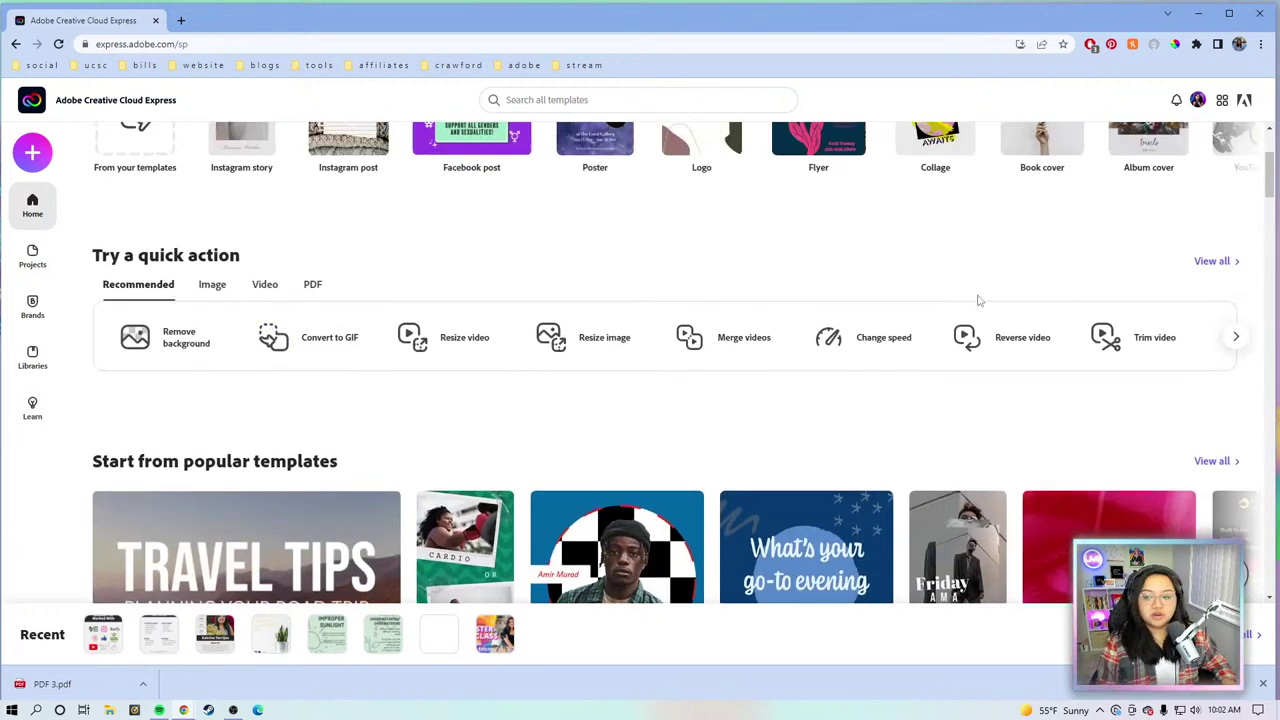
{"action": "left_click", "coordinate": [311, 287]}
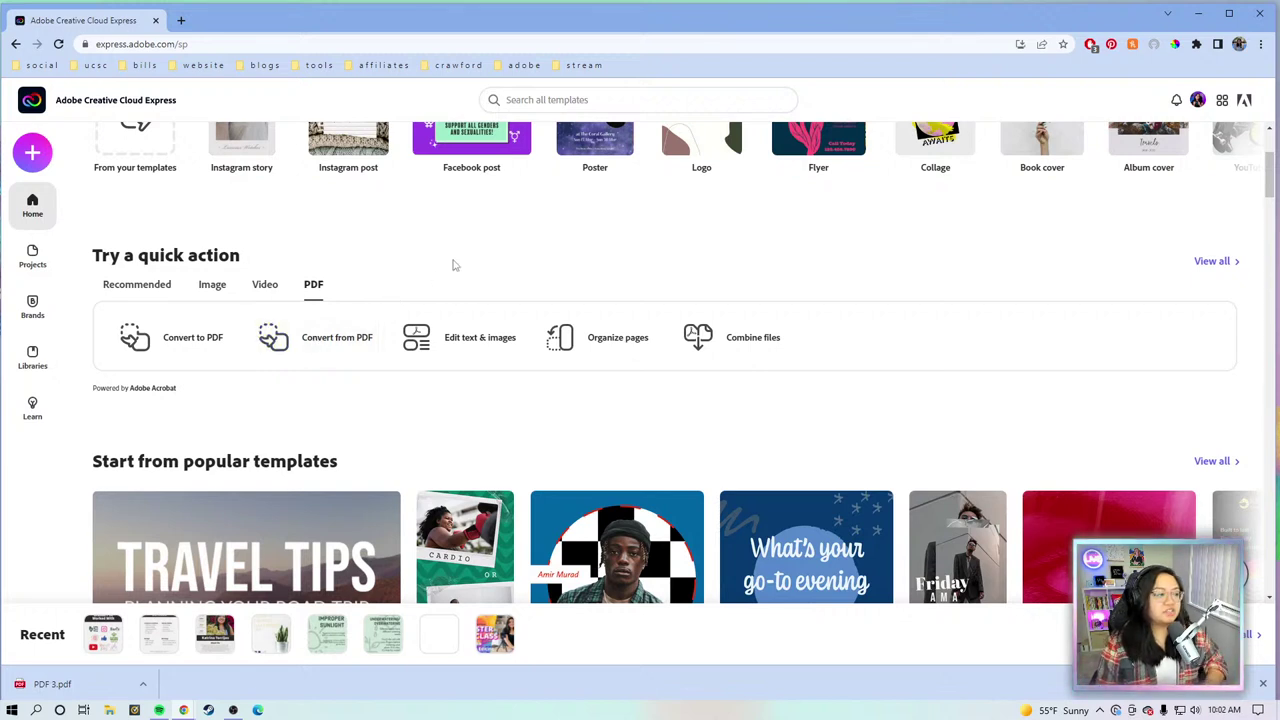
{"action": "left_click", "coordinate": [475, 353]}
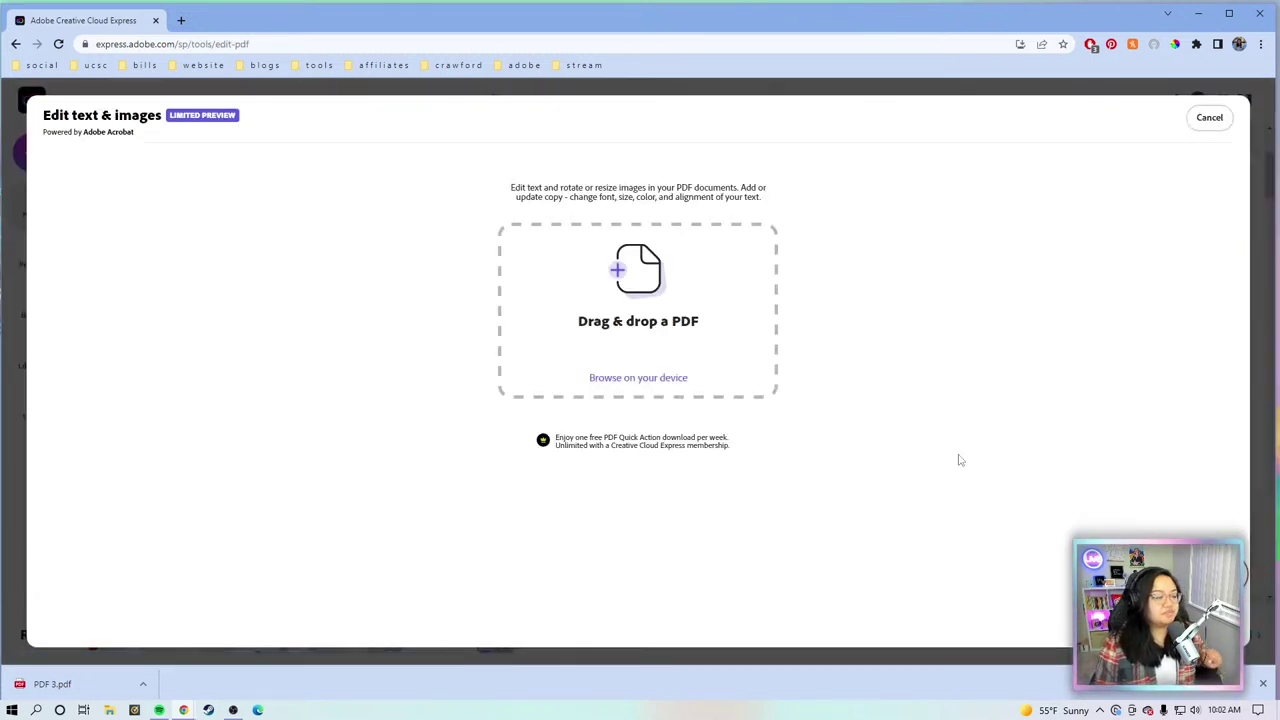
Step: Dismiss the browser's downloads bar and load PDF PAGE 1 from the Desktop into the quick action
{"action": "left_click", "coordinate": [1262, 683]}
{"action": "left_click", "coordinate": [604, 380]}
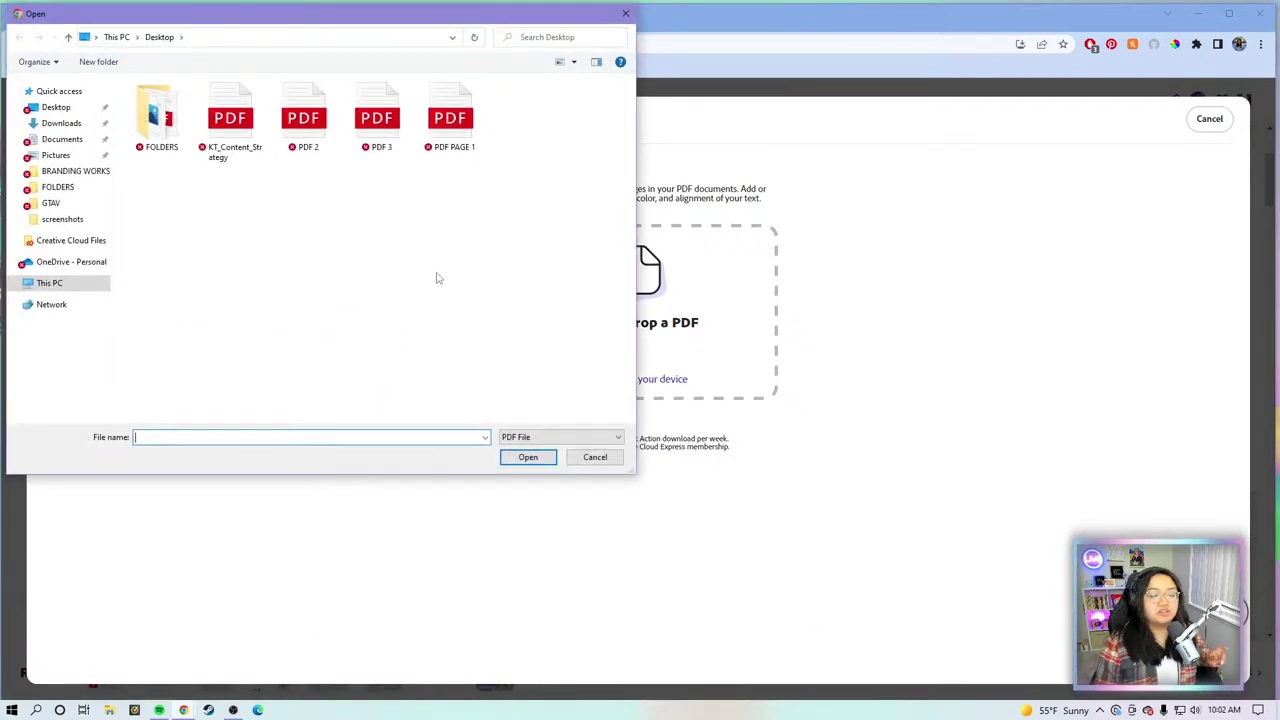
{"action": "double_click", "coordinate": [453, 122]}
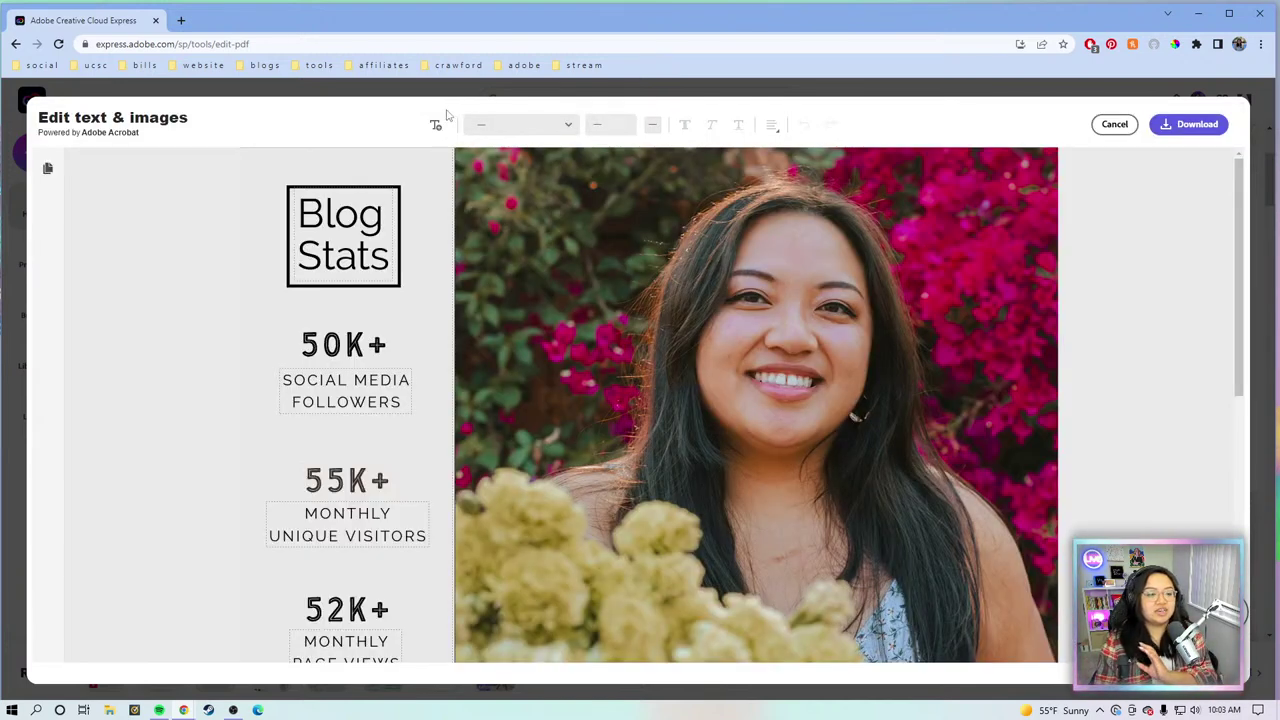
Step: Examine the loaded page from top to bottom, selecting the About Me paragraph and the portrait photo to see their editing options
{"action": "scroll", "coordinate": [705, 298], "scroll_direction": "down", "scroll_amount": 5}
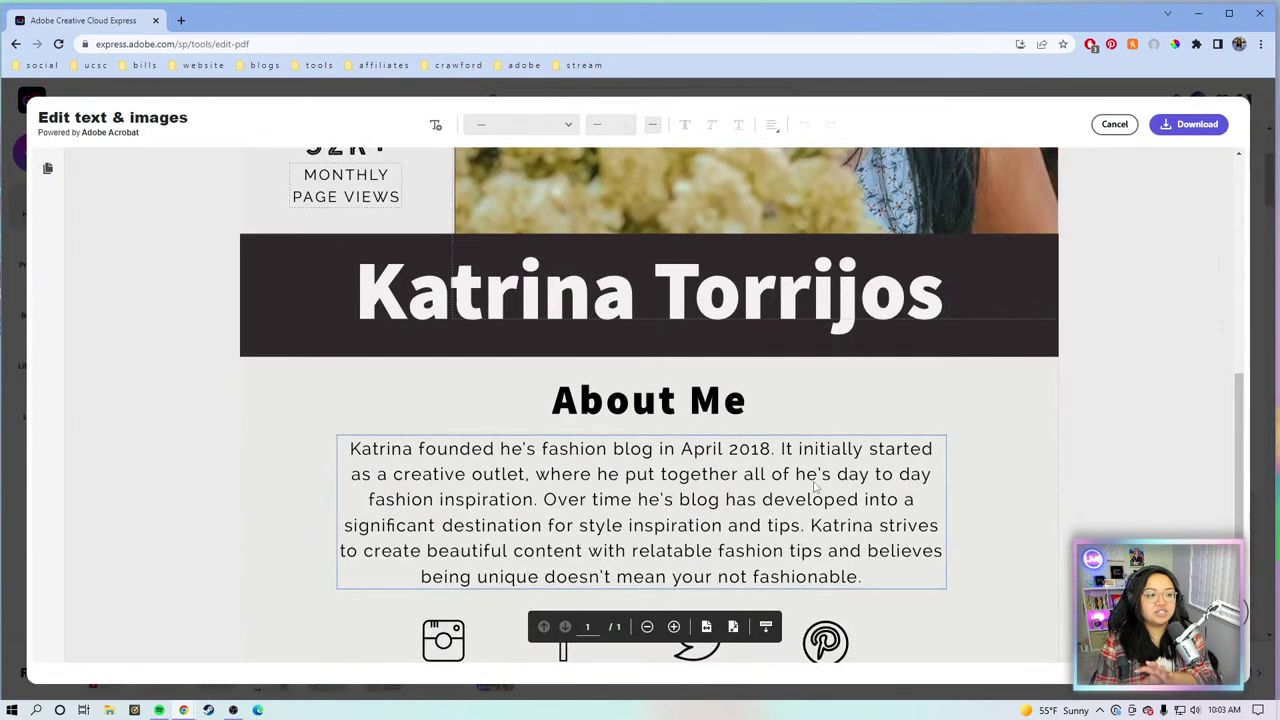
{"action": "left_click", "coordinate": [817, 477]}
{"action": "scroll", "coordinate": [660, 487], "scroll_direction": "down", "scroll_amount": 1}
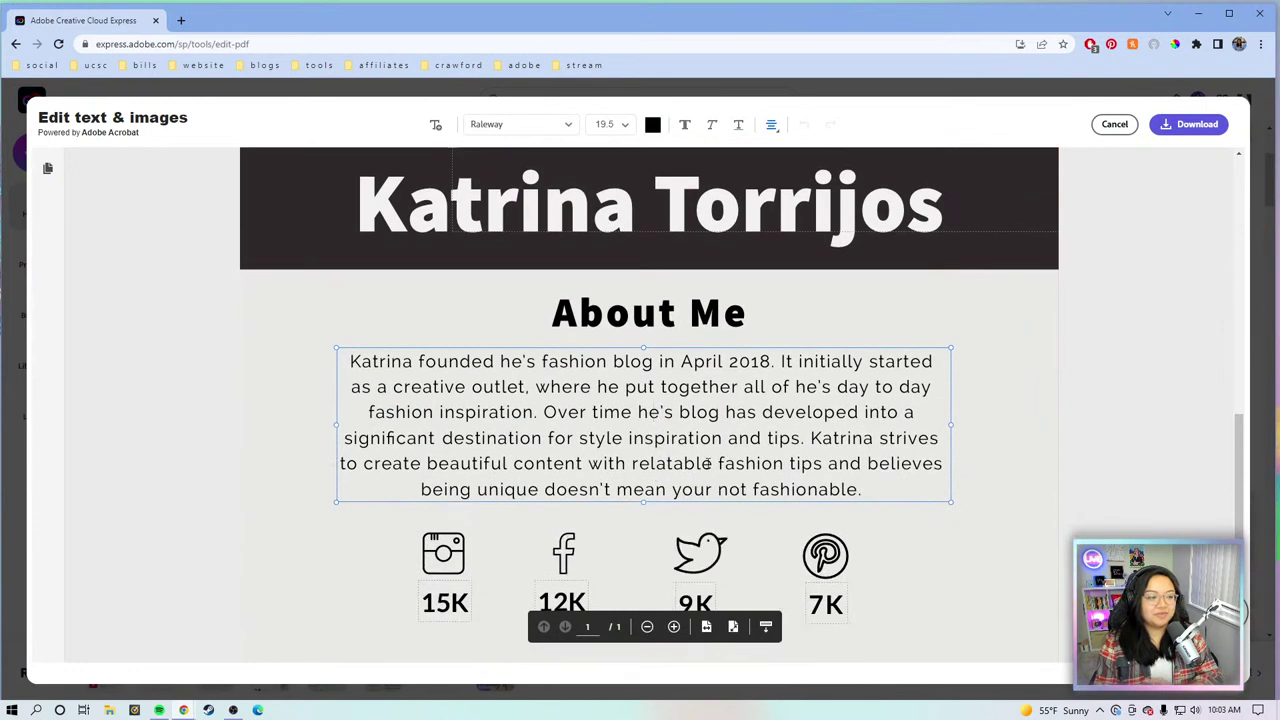
{"action": "scroll", "coordinate": [820, 432], "scroll_direction": "up", "scroll_amount": 3}
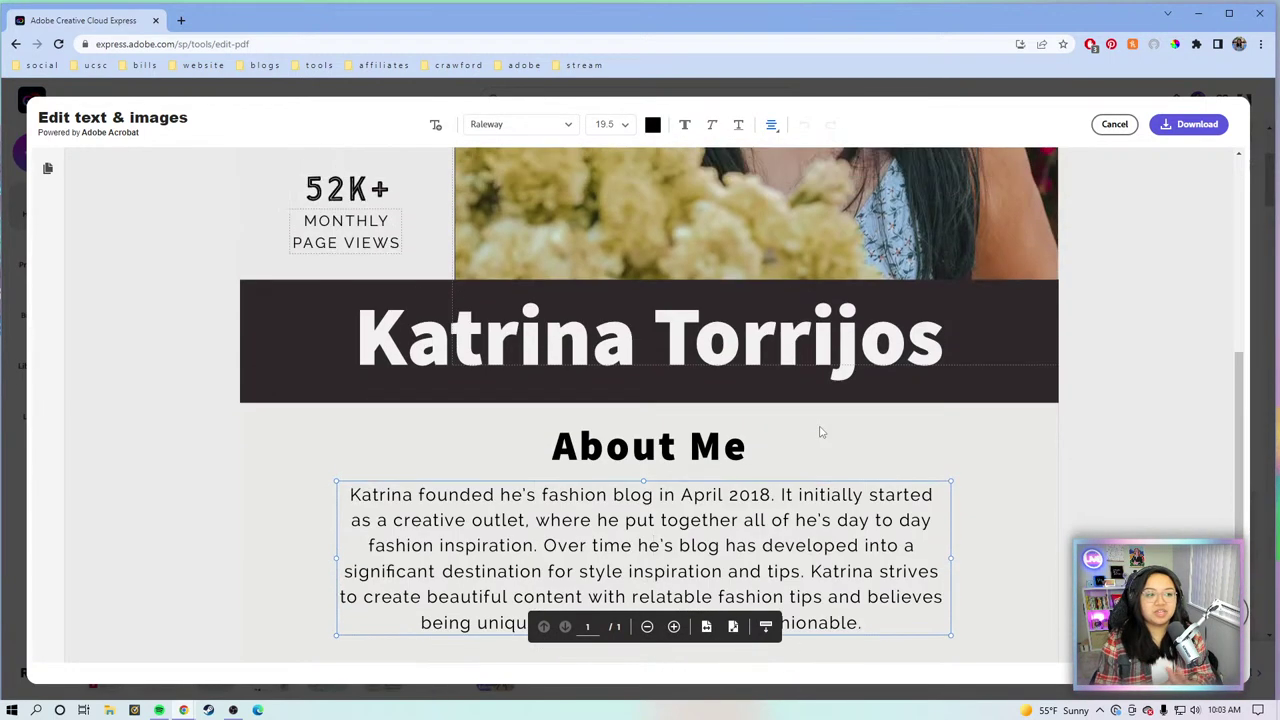
{"action": "scroll", "coordinate": [820, 432], "scroll_direction": "up", "scroll_amount": 2}
{"action": "left_click", "coordinate": [776, 346]}
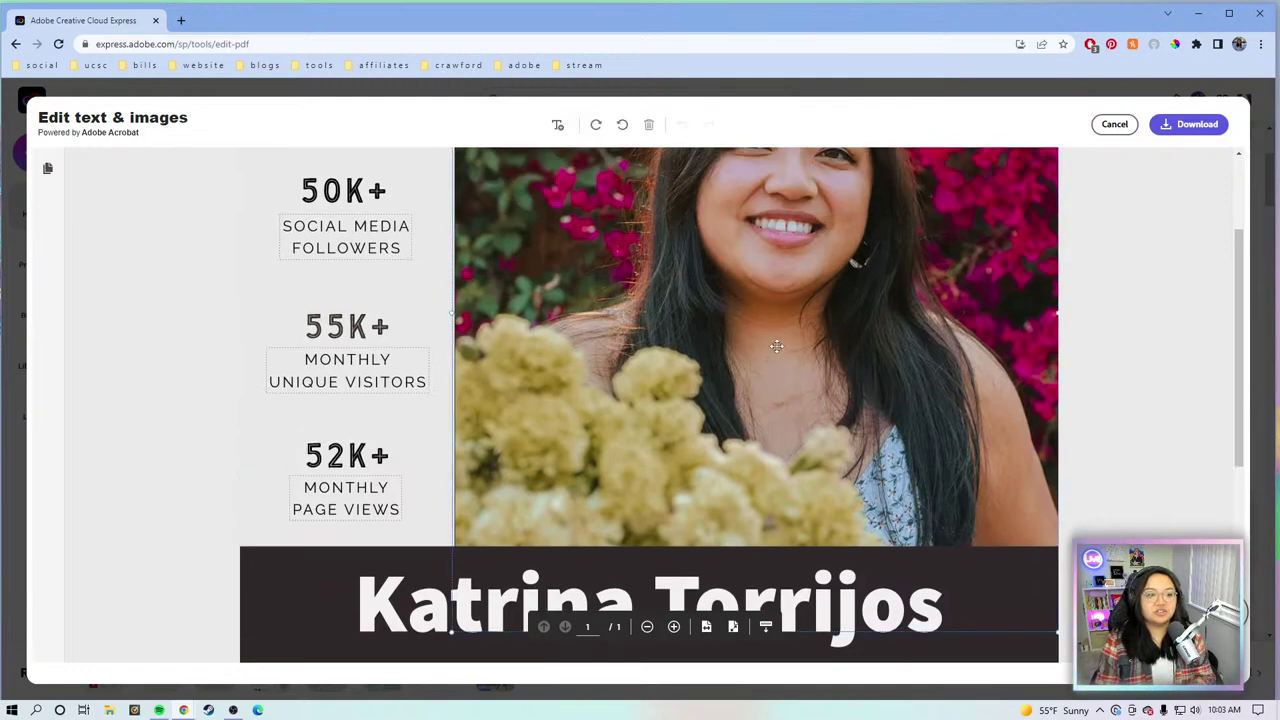
{"action": "scroll", "coordinate": [884, 335], "scroll_direction": "down", "scroll_amount": 4}
{"action": "scroll", "coordinate": [895, 328], "scroll_direction": "up", "scroll_amount": 2}
{"action": "scroll", "coordinate": [896, 322], "scroll_direction": "up", "scroll_amount": 3}
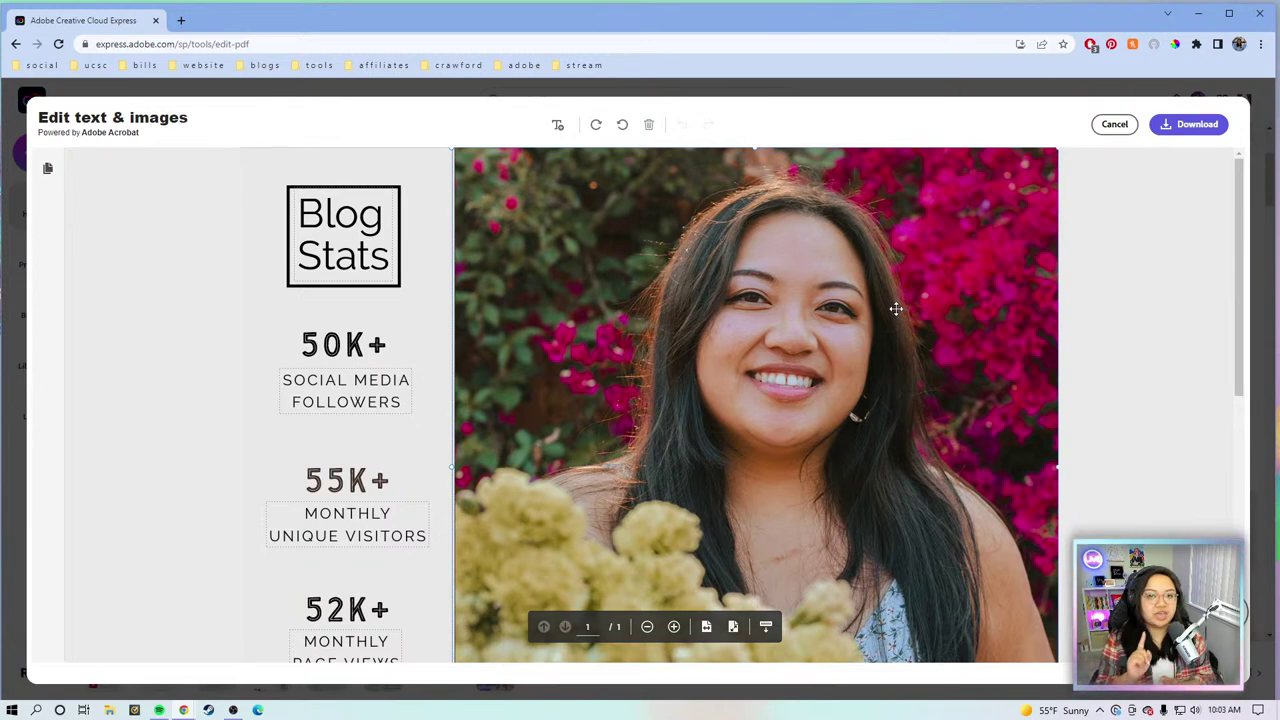
{"action": "scroll", "coordinate": [1071, 450], "scroll_direction": "down", "scroll_amount": 1}
{"action": "scroll", "coordinate": [1071, 450], "scroll_direction": "down", "scroll_amount": 2}
{"action": "scroll", "coordinate": [717, 214], "scroll_direction": "up", "scroll_amount": 2}
Step: Check which elements are editable by selecting the photo, the social media and unique visitors captions, and the About Me paragraph
{"action": "left_click", "coordinate": [558, 124]}
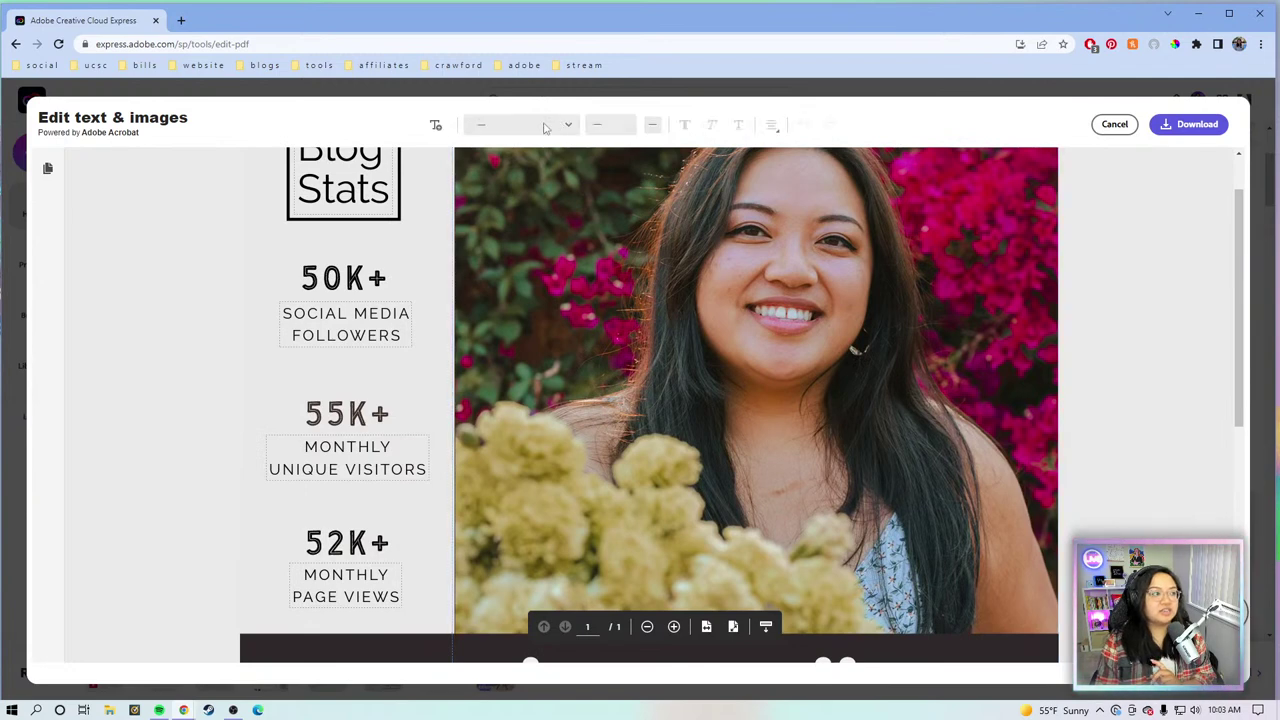
{"action": "scroll", "coordinate": [1029, 320], "scroll_direction": "down", "scroll_amount": 3}
{"action": "scroll", "coordinate": [1029, 320], "scroll_direction": "down", "scroll_amount": 2}
{"action": "left_click", "coordinate": [647, 626]}
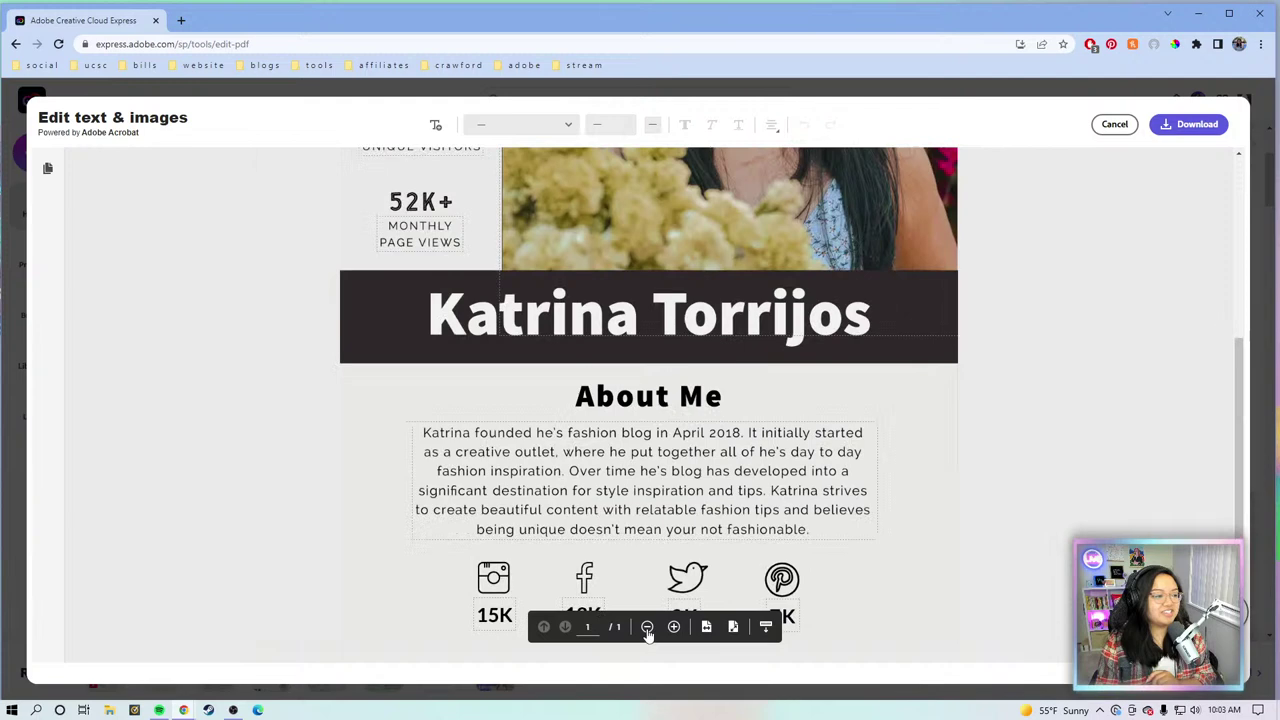
{"action": "left_click", "coordinate": [647, 626]}
{"action": "left_click", "coordinate": [647, 626]}
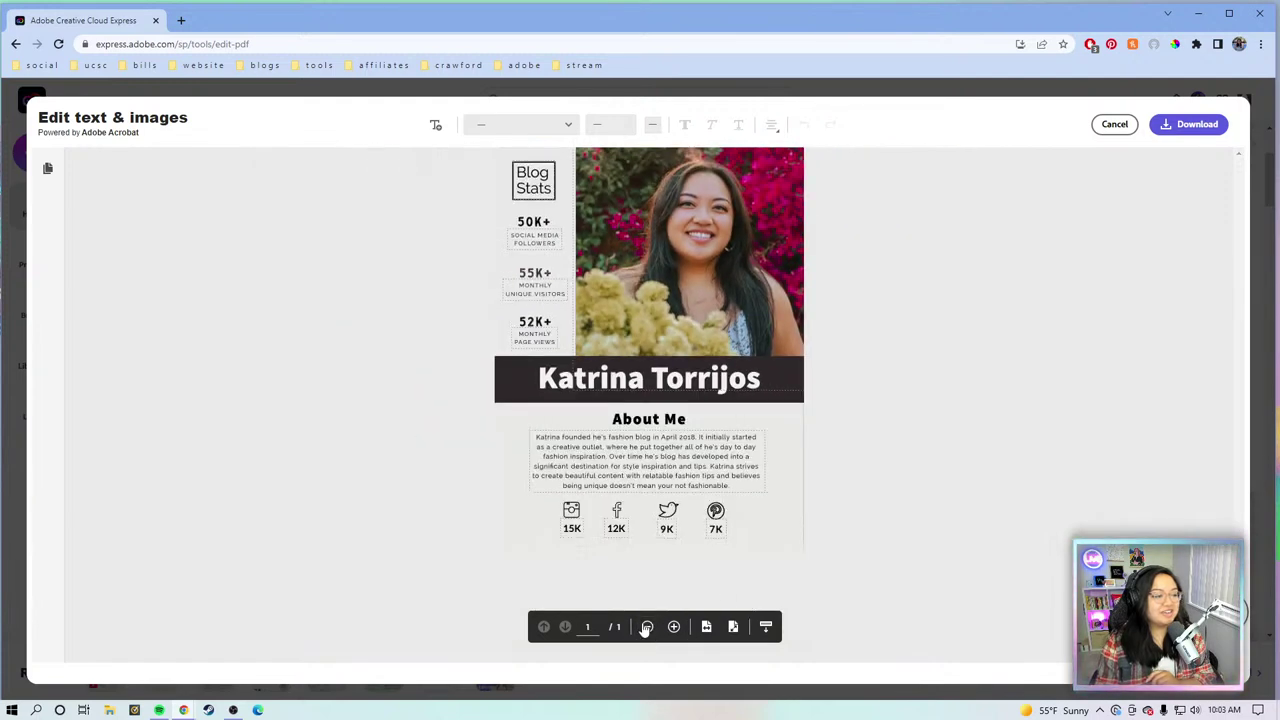
{"action": "left_click", "coordinate": [673, 626]}
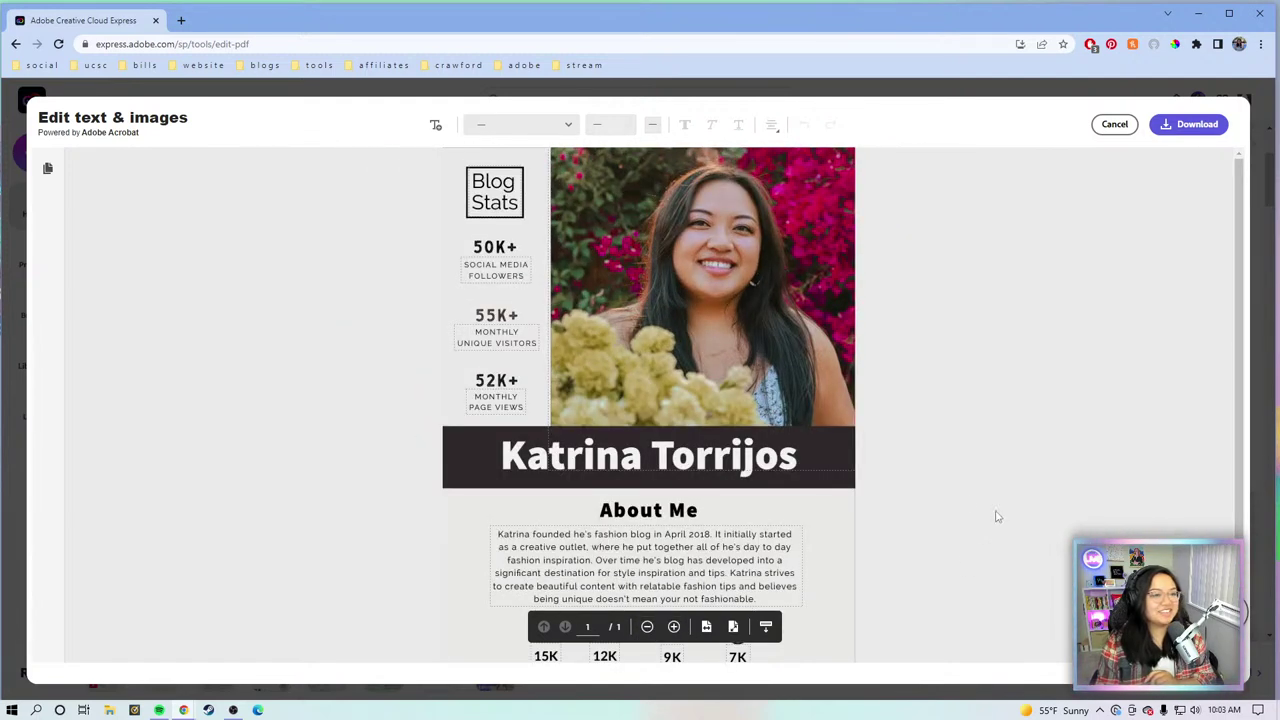
{"action": "scroll", "coordinate": [940, 475], "scroll_direction": "down", "scroll_amount": 1}
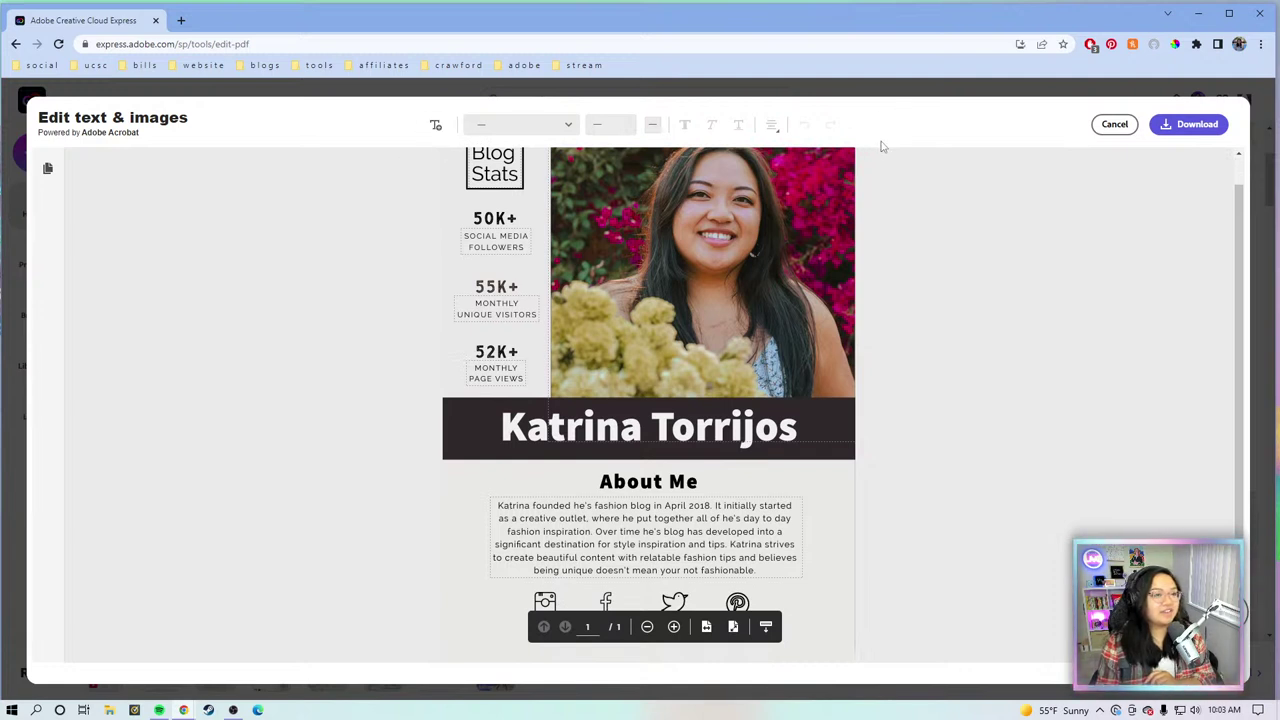
{"action": "left_click", "coordinate": [790, 433]}
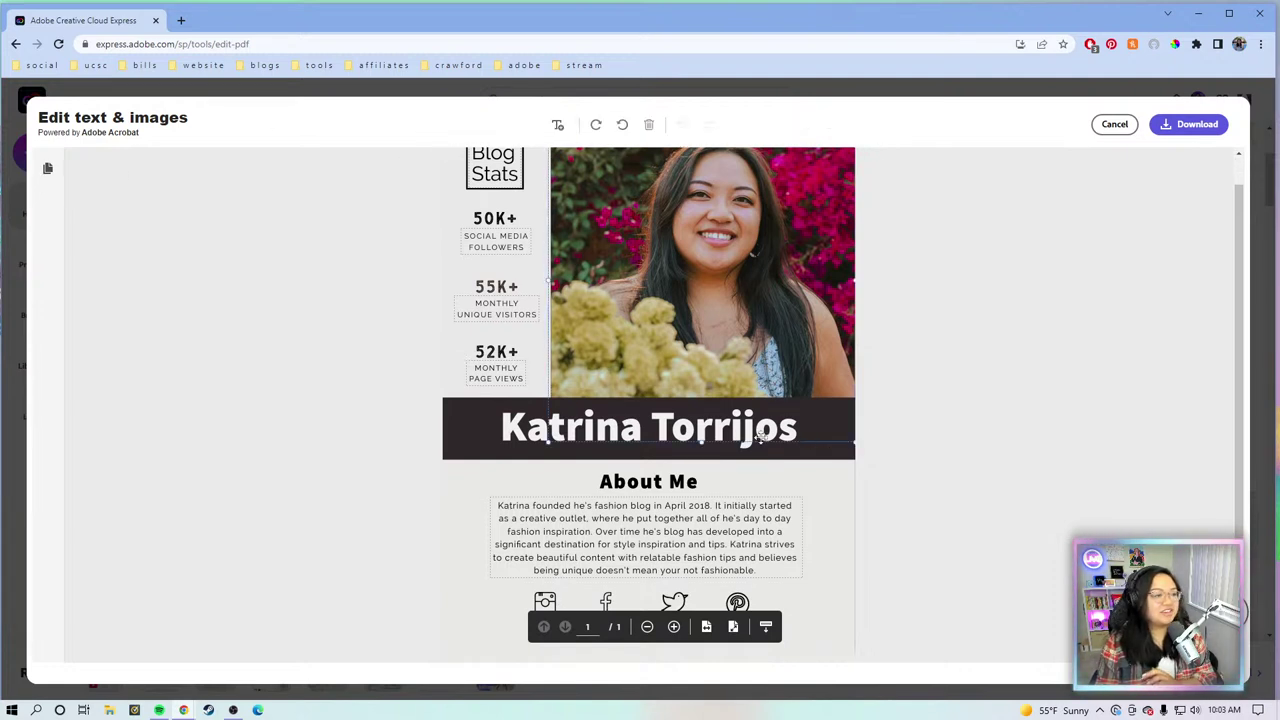
{"action": "left_click", "coordinate": [676, 512]}
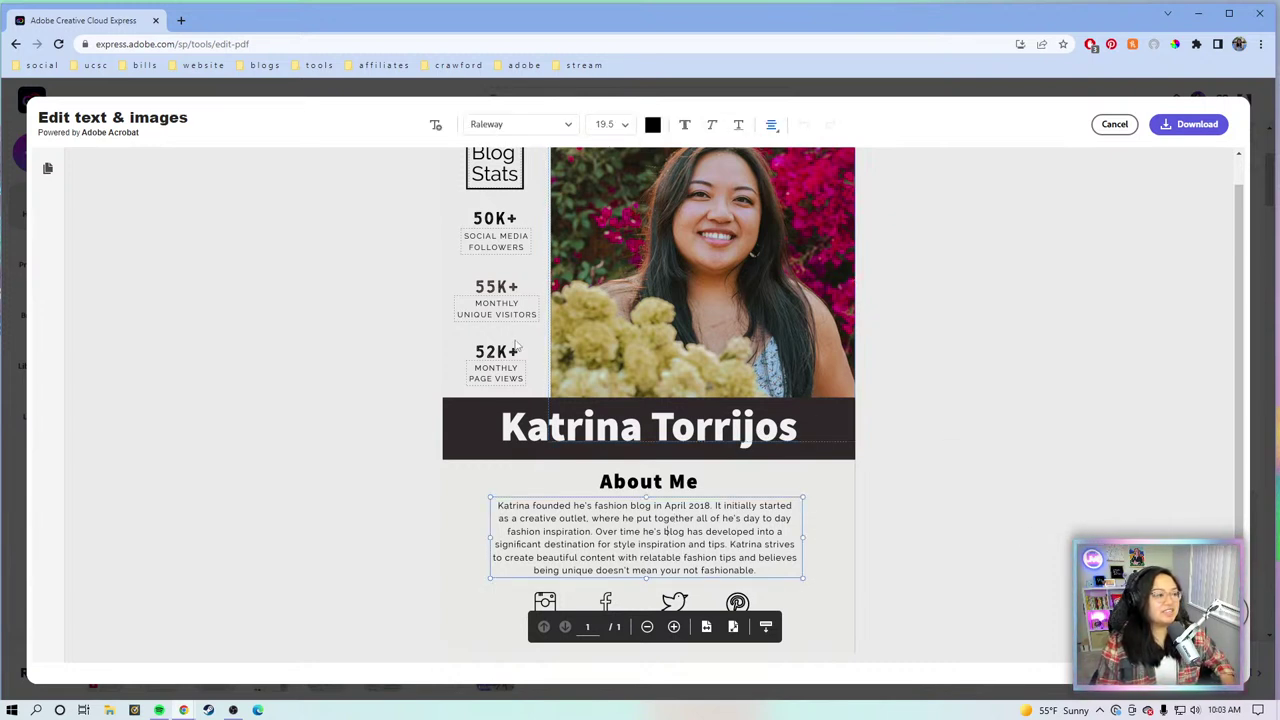
{"action": "left_click", "coordinate": [500, 243]}
{"action": "left_click", "coordinate": [507, 307]}
{"action": "left_click", "coordinate": [548, 527]}
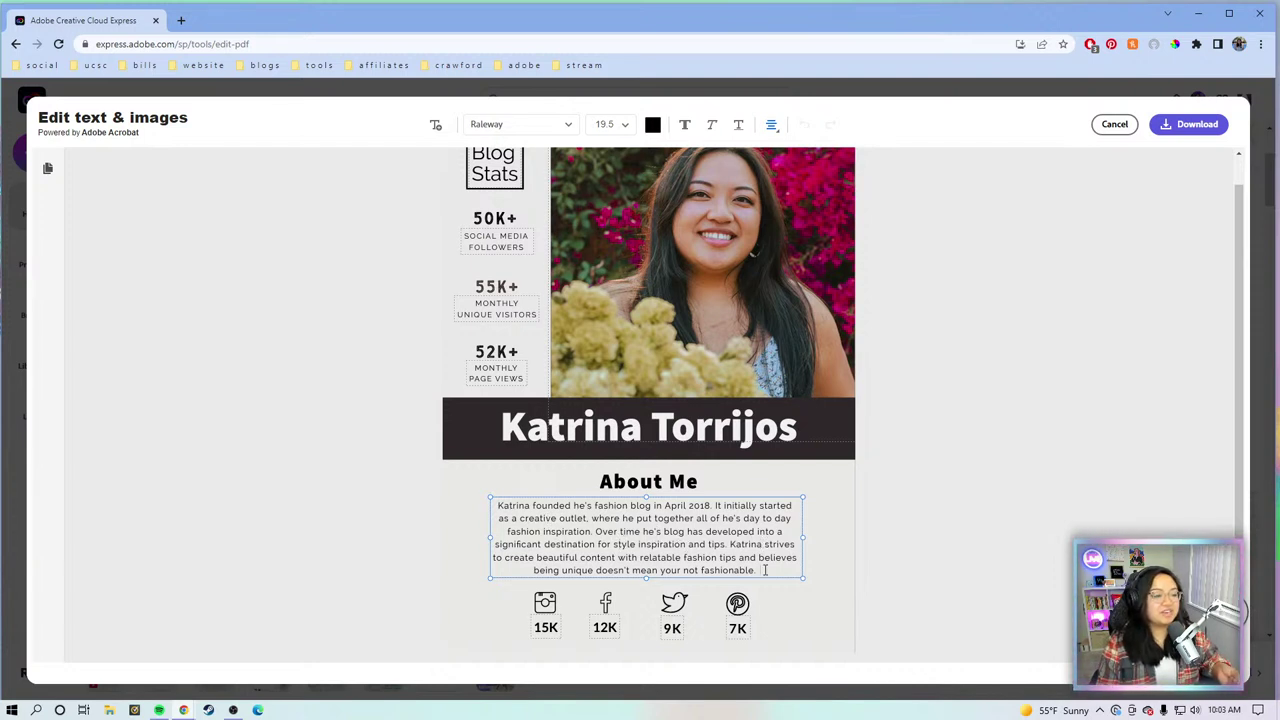
Step: Replace the About Me paragraph with the person's full name followed by "is a content creator based in the Bay Area, California. She is the"
{"action": "left_click_drag", "start_coordinate": [756, 570], "coordinate": [483, 507]}
{"action": "key", "text": "BackSpace"}
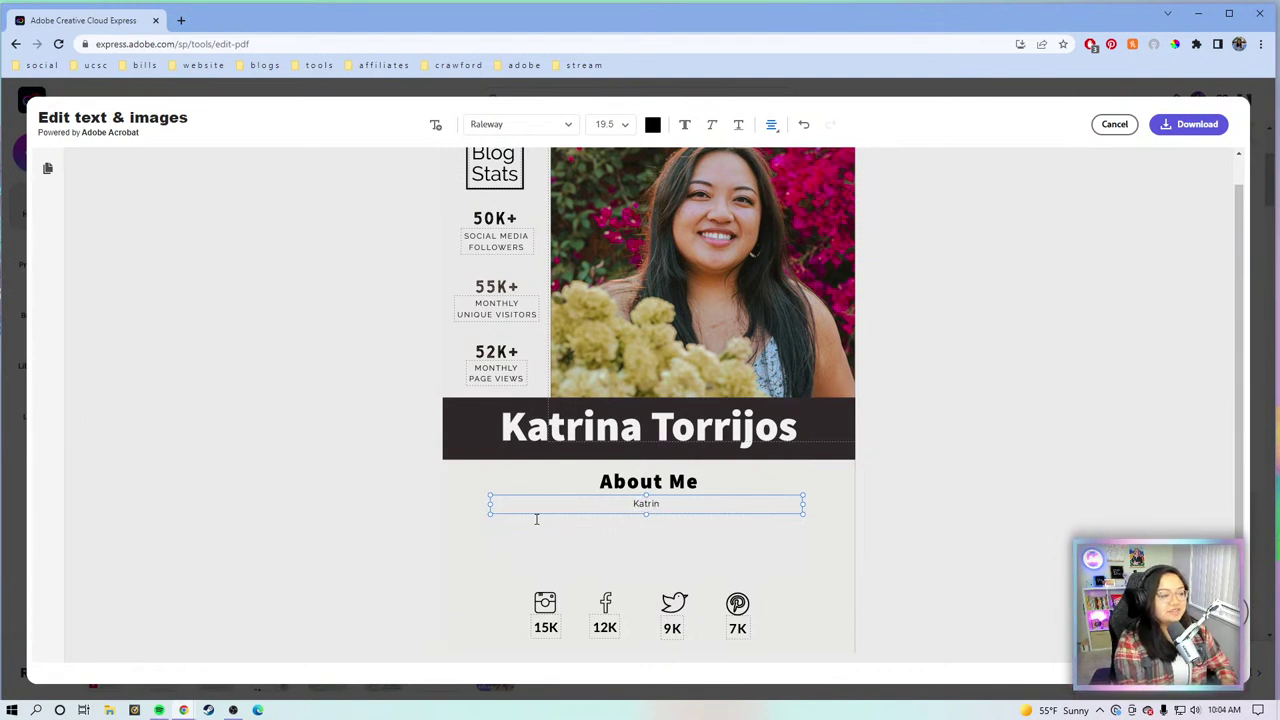
{"action": "type", "text": "Katrina Torrijos "}
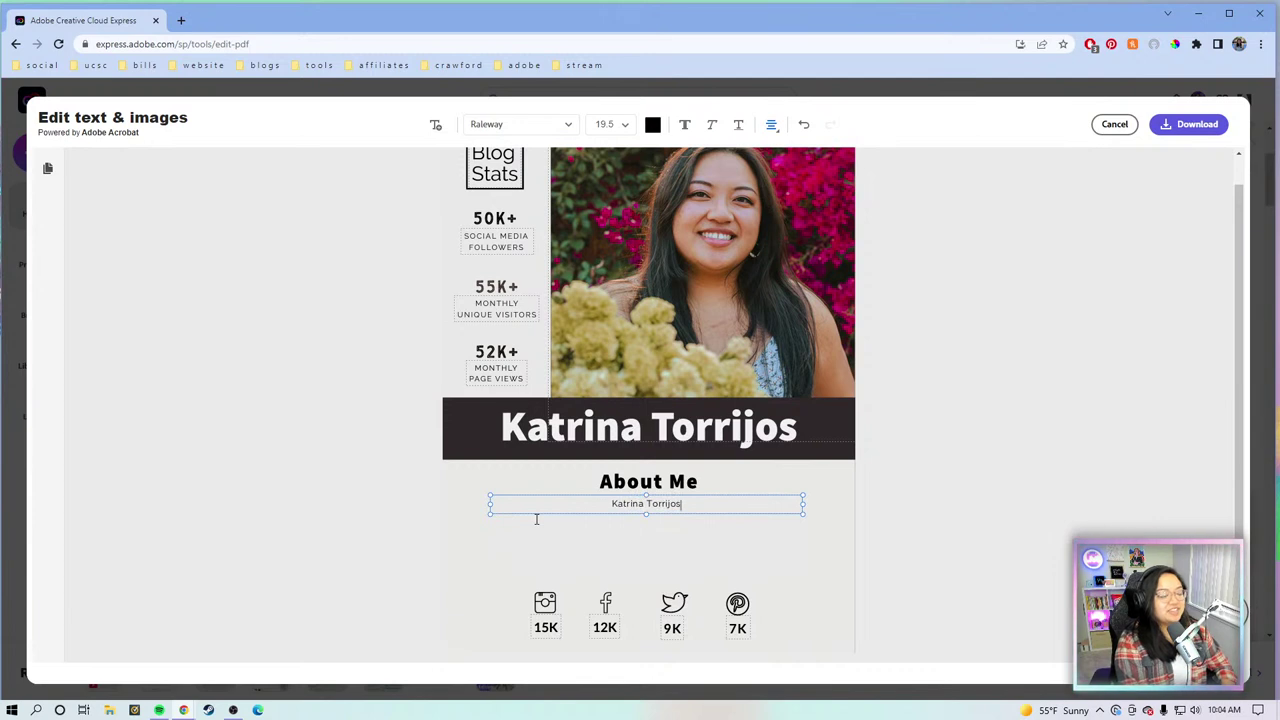
{"action": "type", "text": "is a co"}
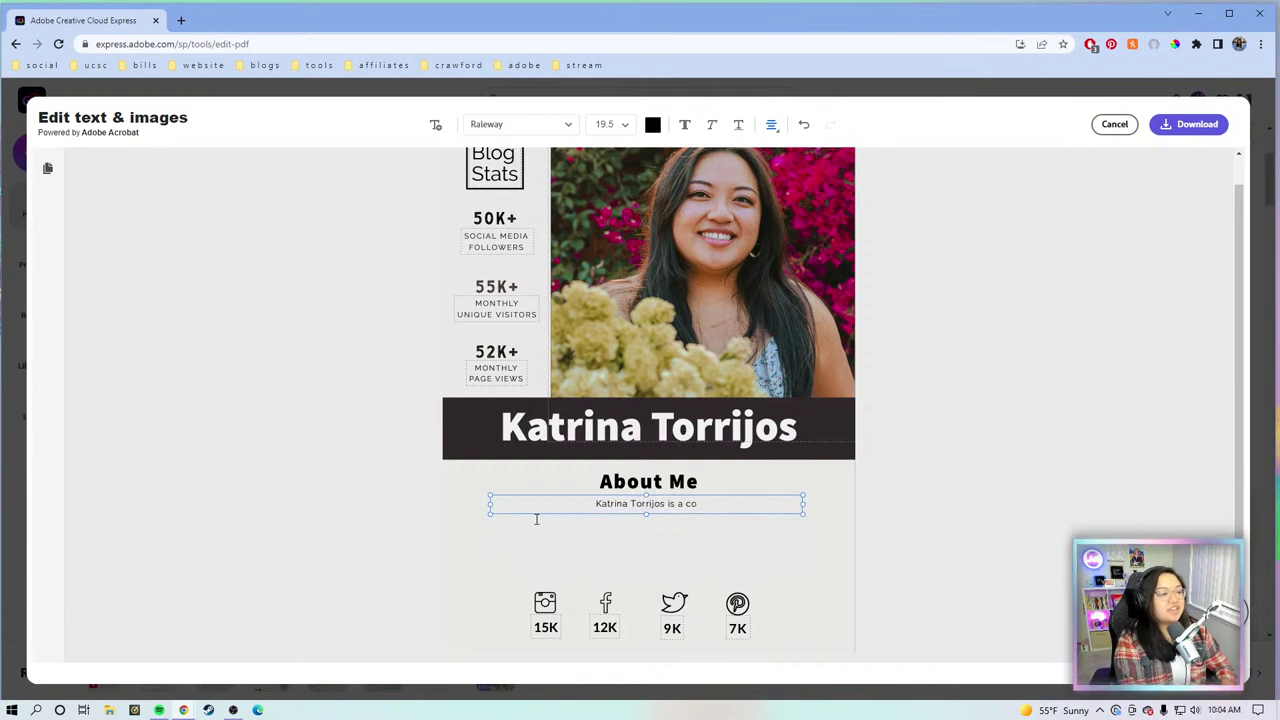
{"action": "type", "text": "ntent crea"}
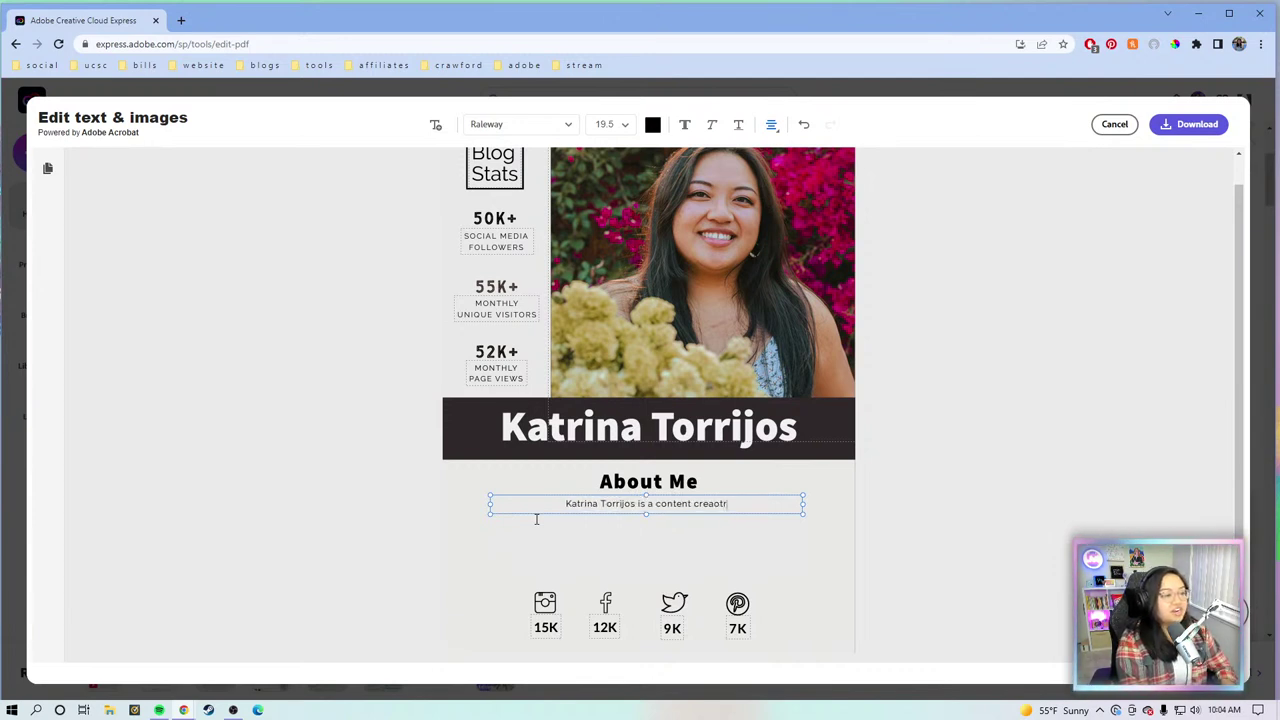
{"action": "type", "text": "tor base"}
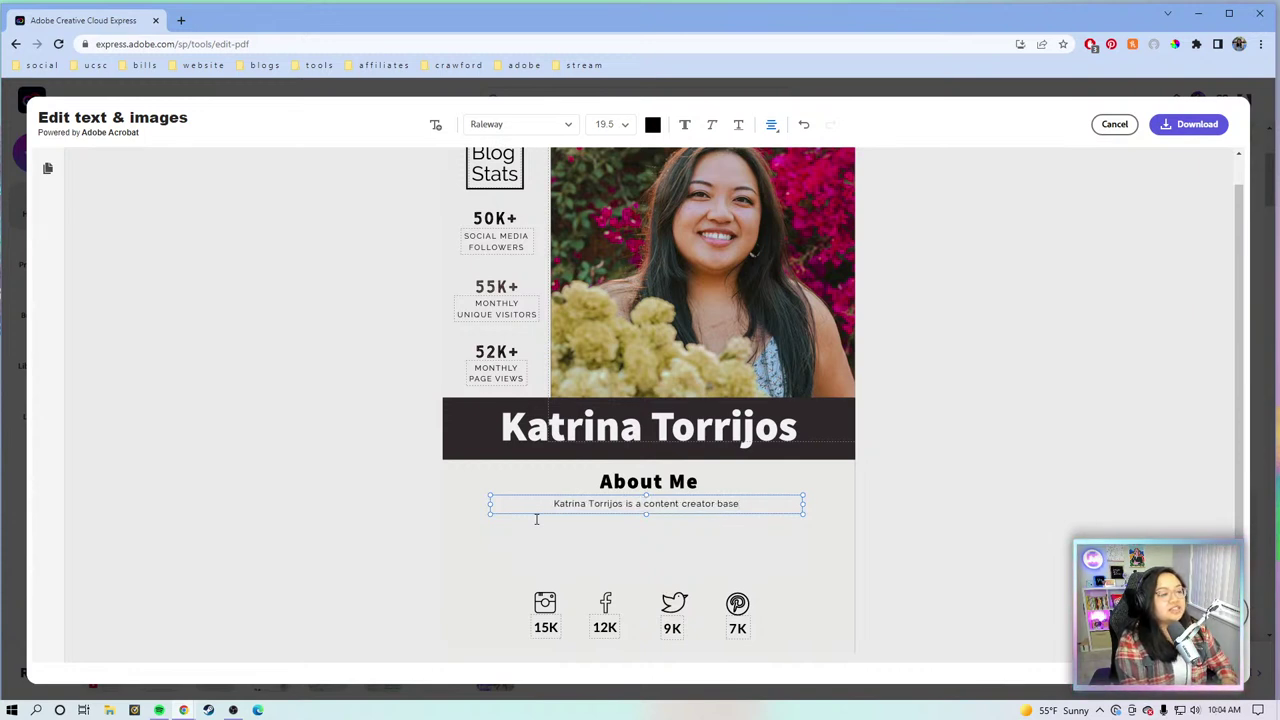
{"action": "type", "text": "d in the Ba"}
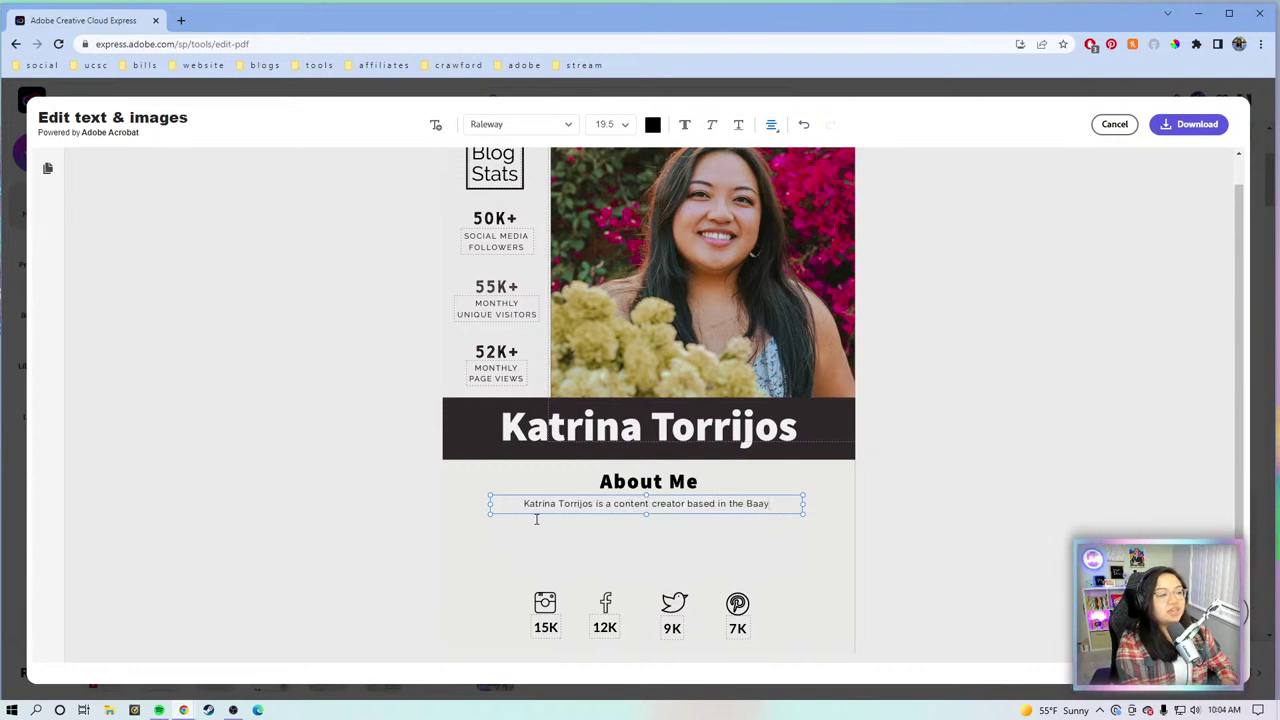
{"action": "type", "text": "y Area"}
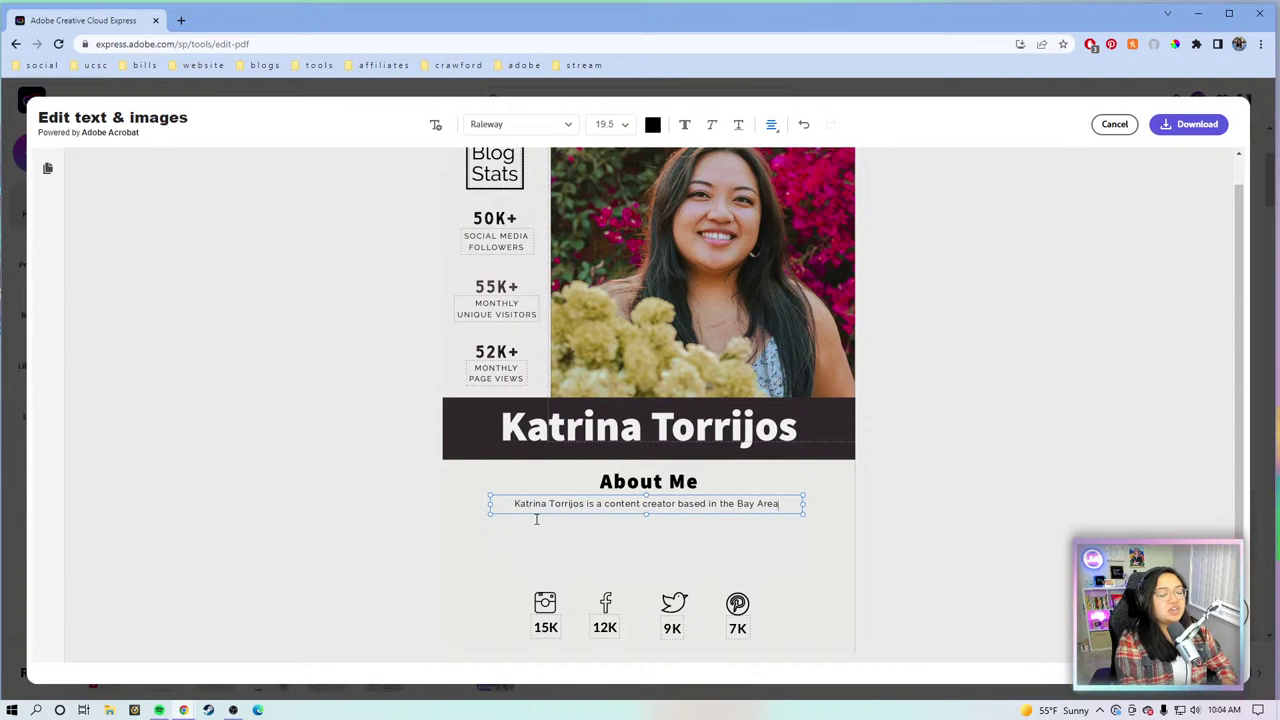
{"action": "type", "text": ". California."}
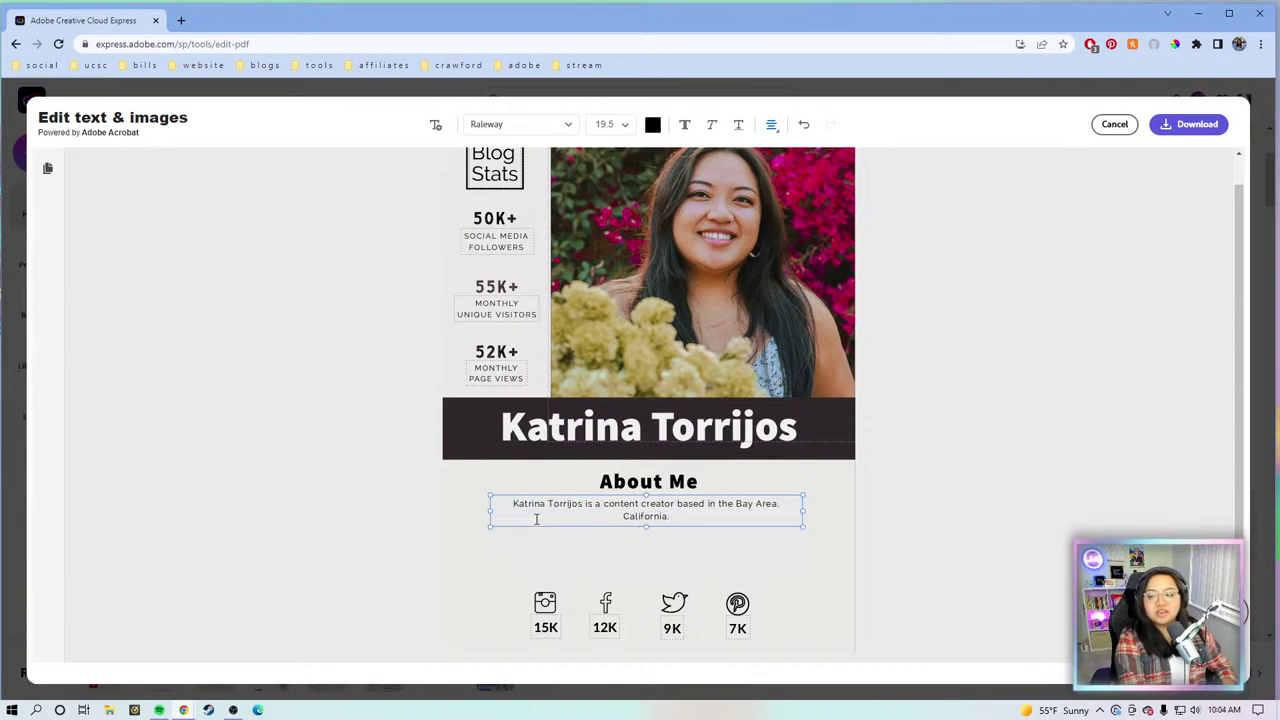
{"action": "type", "text": " She is the c"}
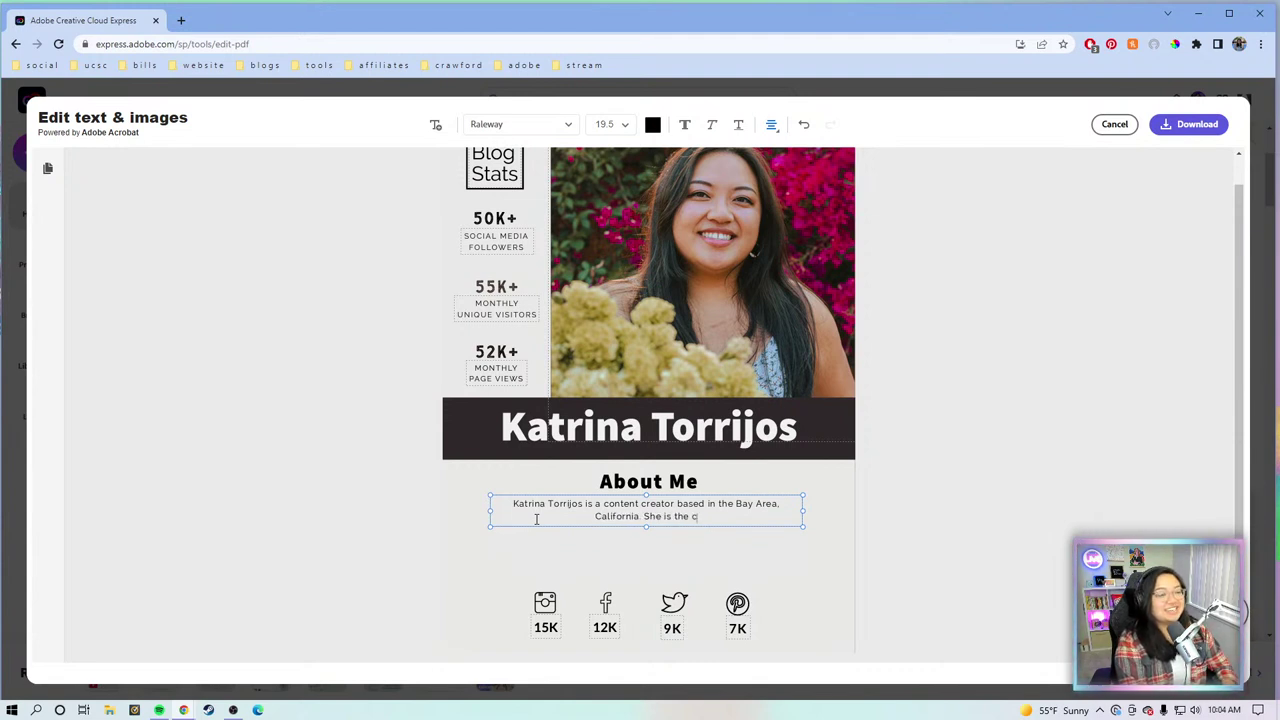
{"action": "key", "text": "BackSpace"}
{"action": "type", "text": "Creat"}
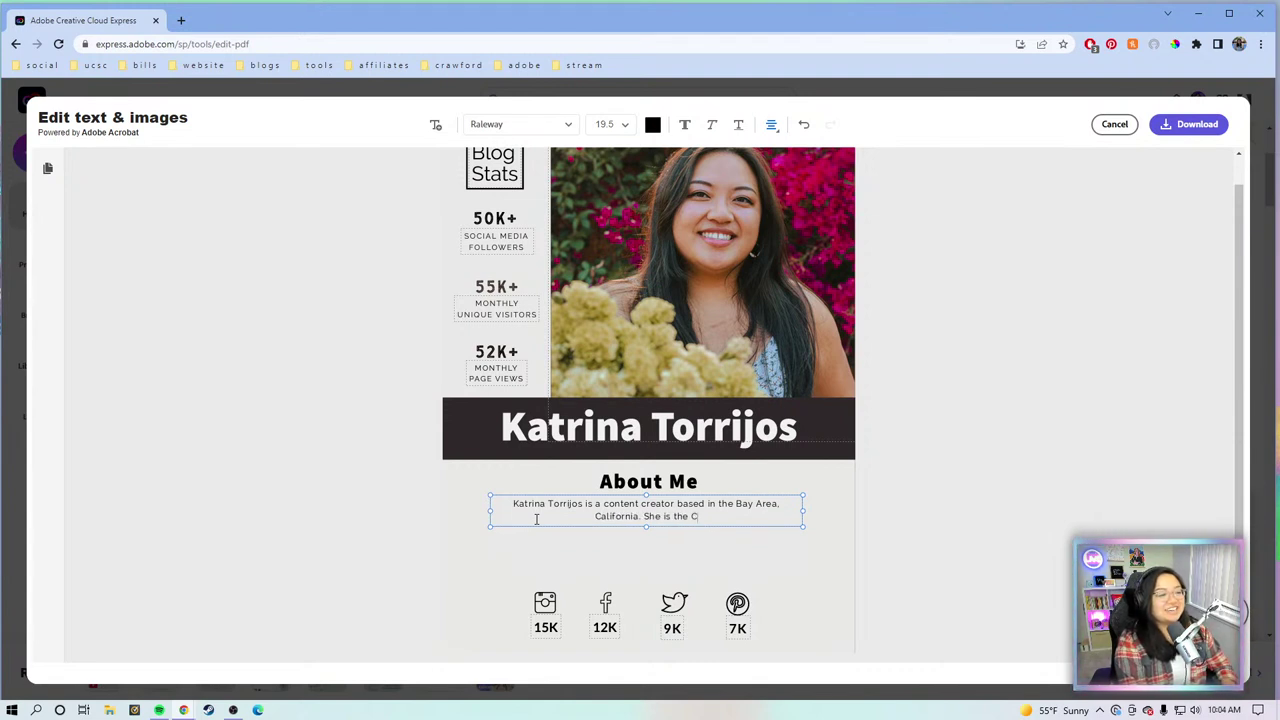
{"action": "key", "text": "BackSpace"}
{"action": "key", "text": "BackSpace"}
{"action": "type", "text": "t"}
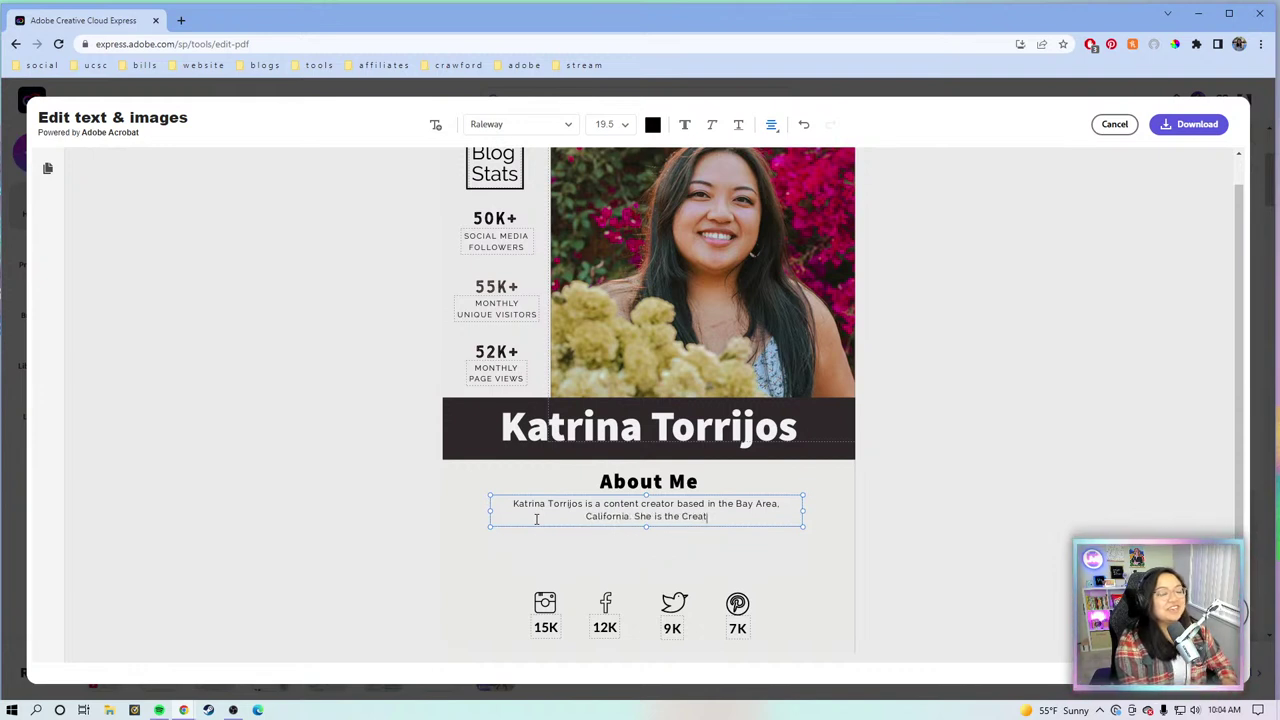
{"action": "type", "text": "ive"}
{"action": "key", "text": "BackSpace"}
{"action": "key", "text": "BackSpace"}
{"action": "key", "text": "BackSpace"}
{"action": "key", "text": "BackSpace"}
{"action": "key", "text": "BackSpace"}
{"action": "key", "text": "BackSpace"}
{"action": "key", "text": "BackSpace"}
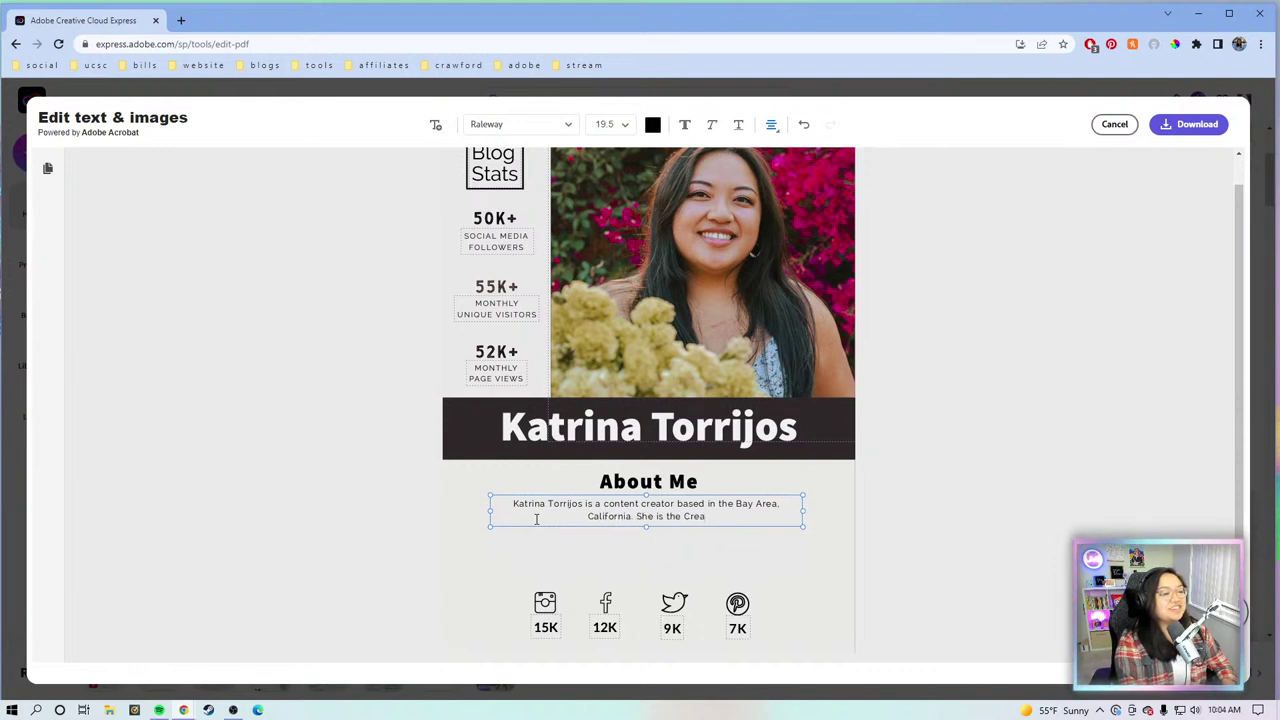
Step: Complete the About Me paragraph with "Adobe Creative Cloud Express Evangelist and is a video creator on YouTube and a gaming streamer on Twitch. YAY!"
{"action": "type", "text": "Adobe Creative Cloud Express Evangelist and is a video creator"}
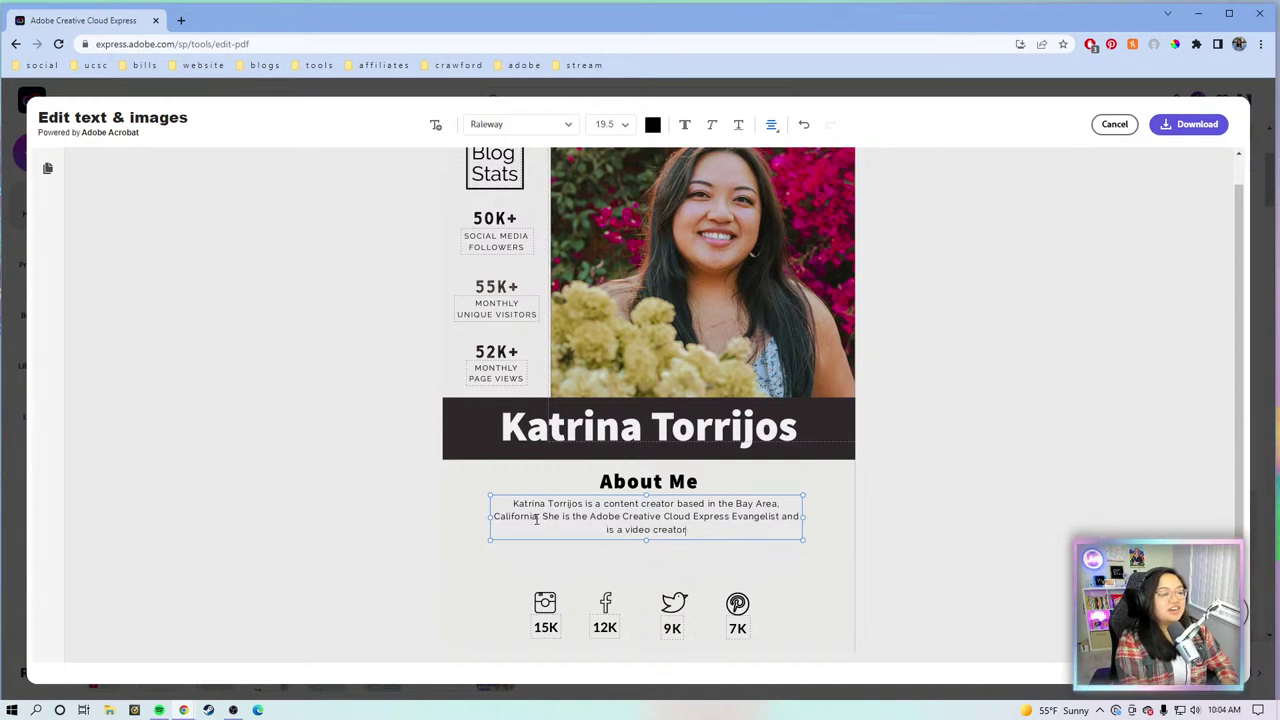
{"action": "type", "text": "ube a"}
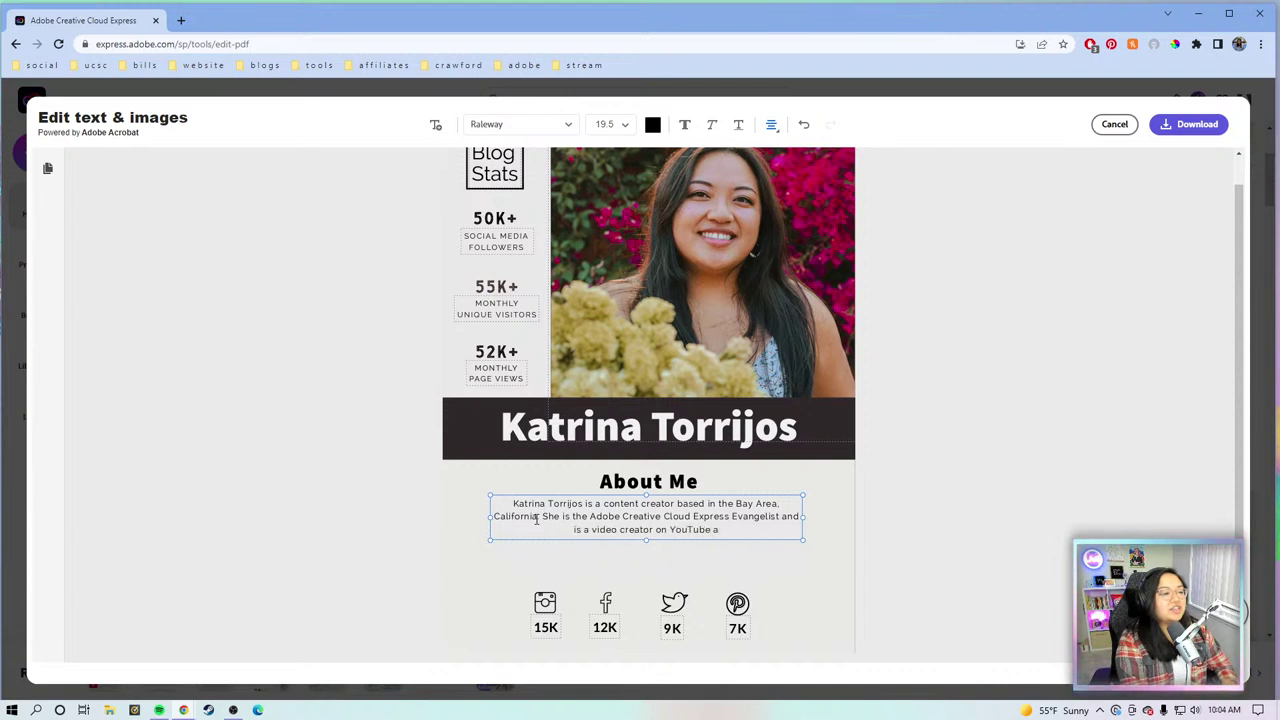
{"action": "type", "text": "nd a gaming stre"}
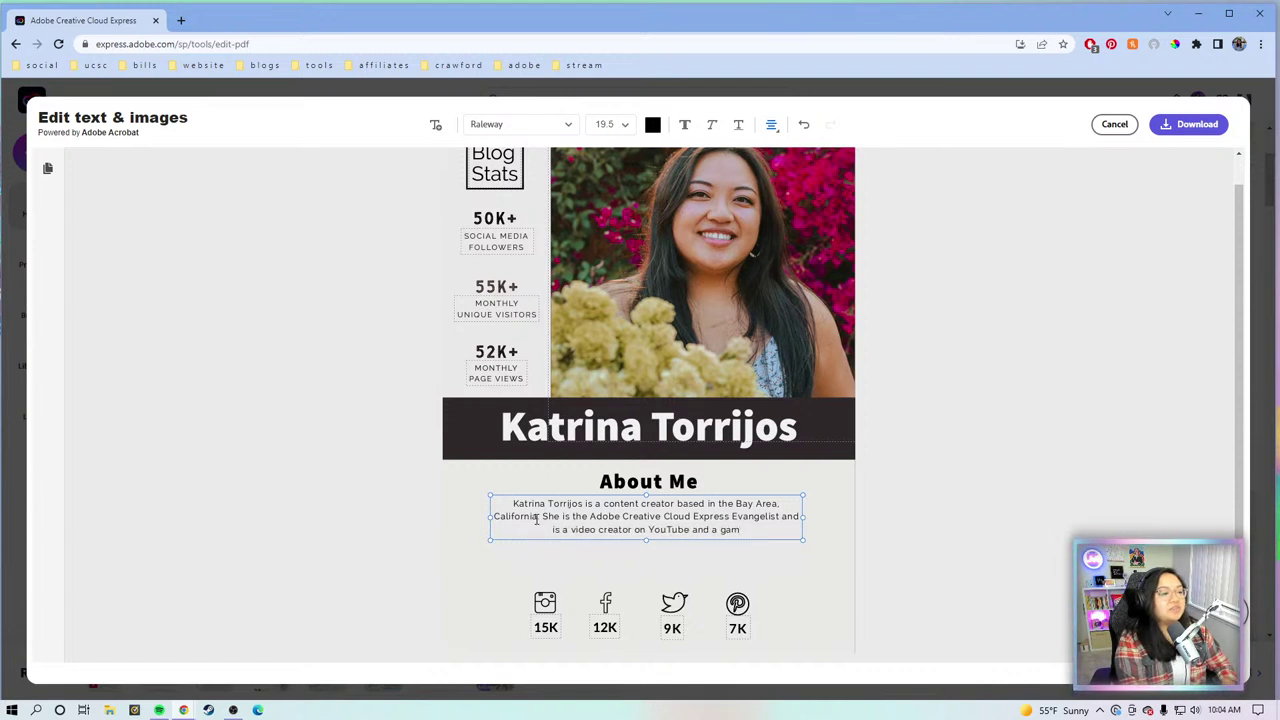
{"action": "type", "text": "on Twitch"}
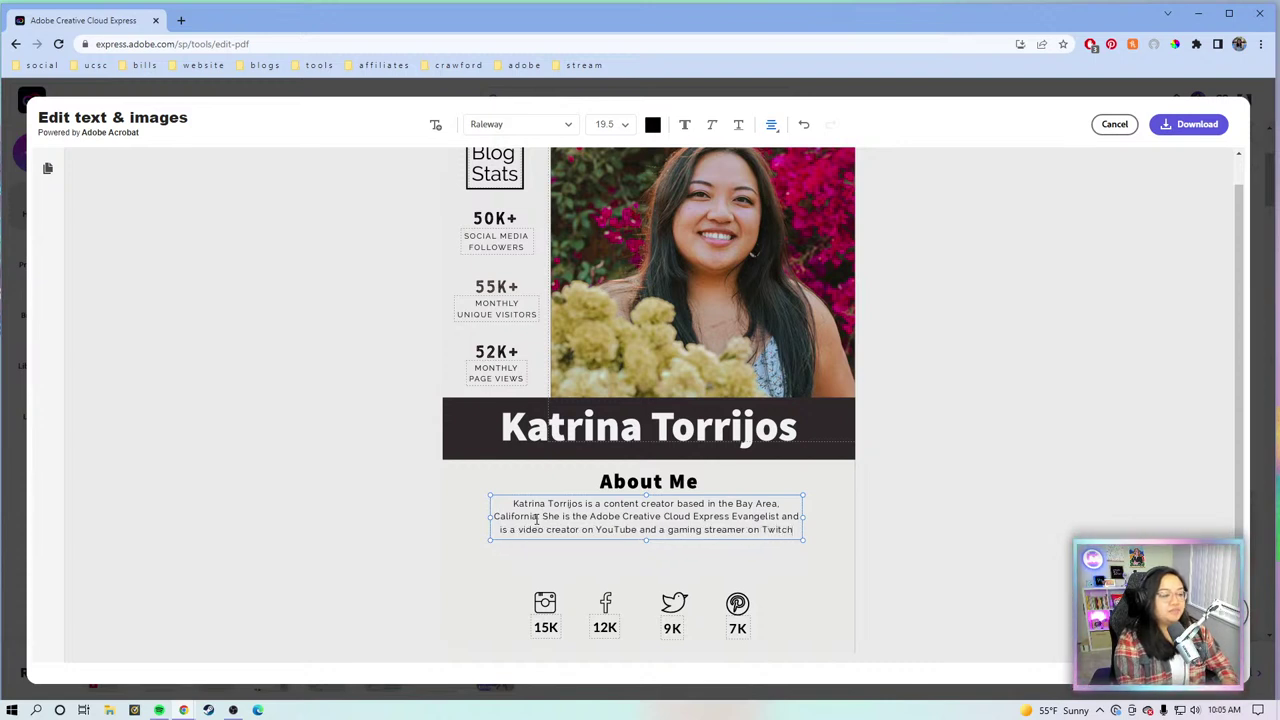
{"action": "type", "text": ". YAY!"}
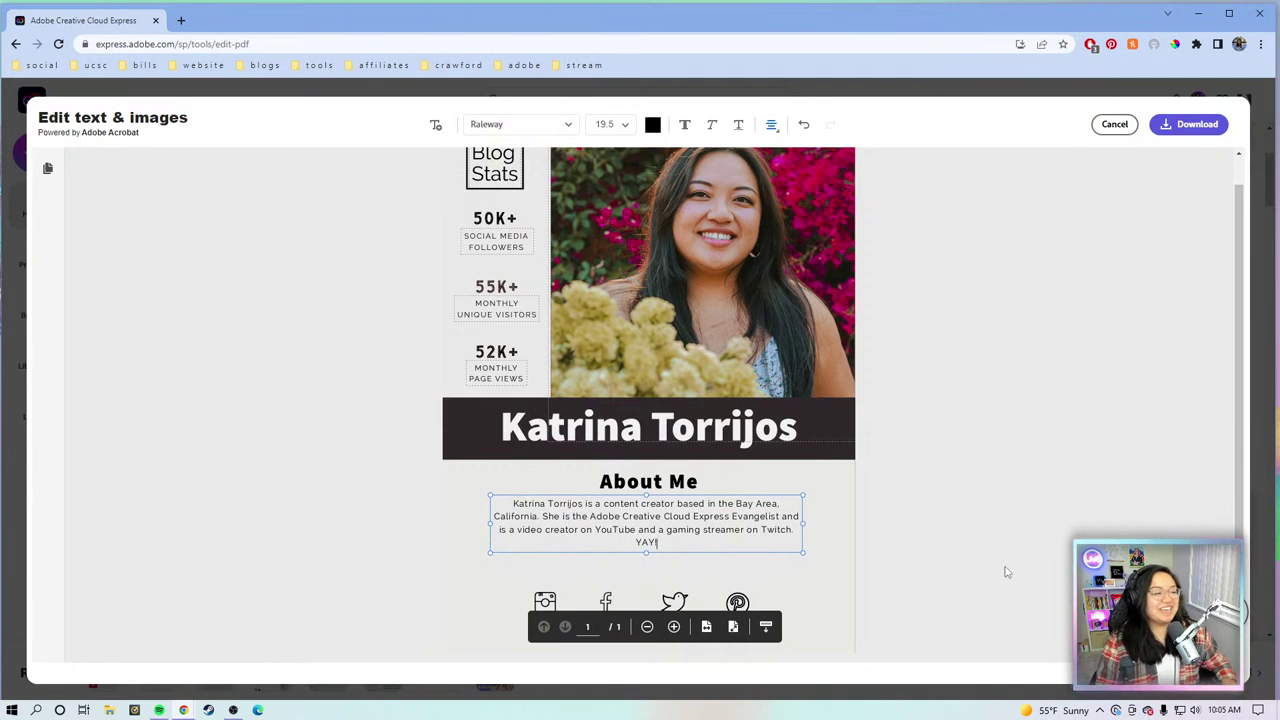
{"action": "left_click", "coordinate": [745, 572]}
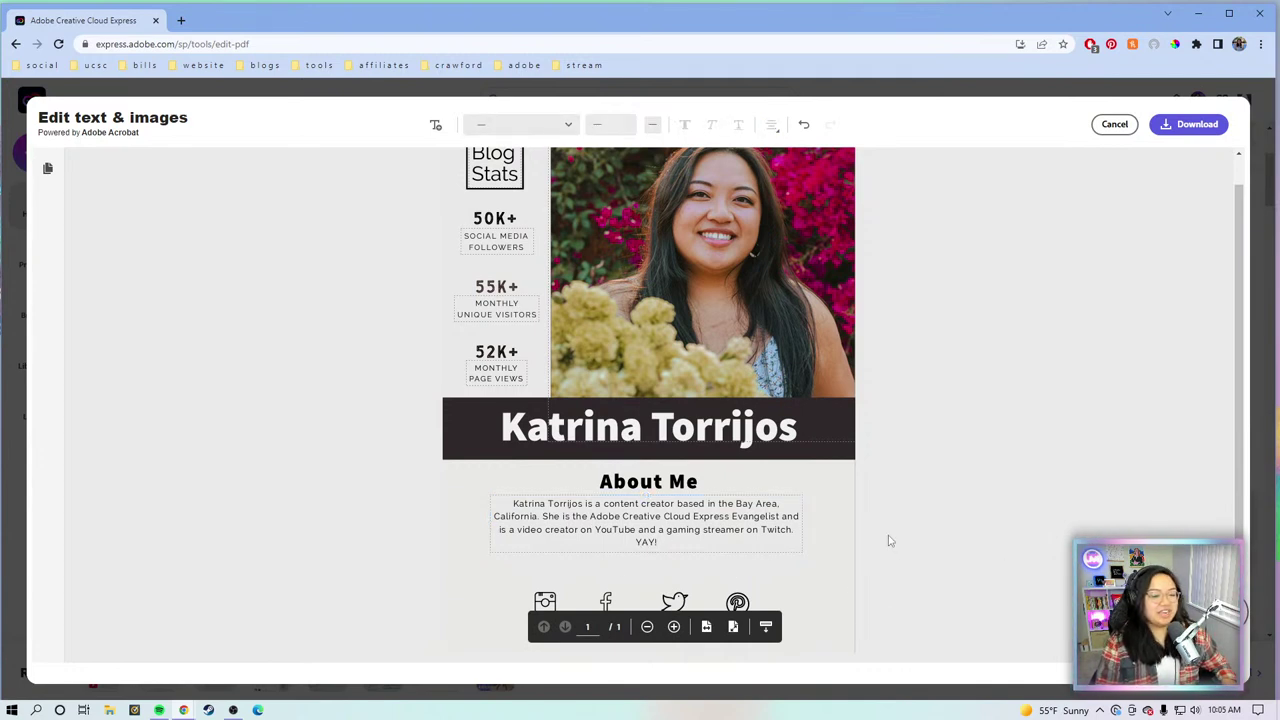
Step: Check whether the follower counts below the Instagram, Twitter and Pinterest icons are editable text
{"action": "scroll", "coordinate": [796, 478], "scroll_direction": "up", "scroll_amount": 1}
{"action": "scroll", "coordinate": [796, 478], "scroll_direction": "down", "scroll_amount": 1}
{"action": "left_click", "coordinate": [648, 627]}
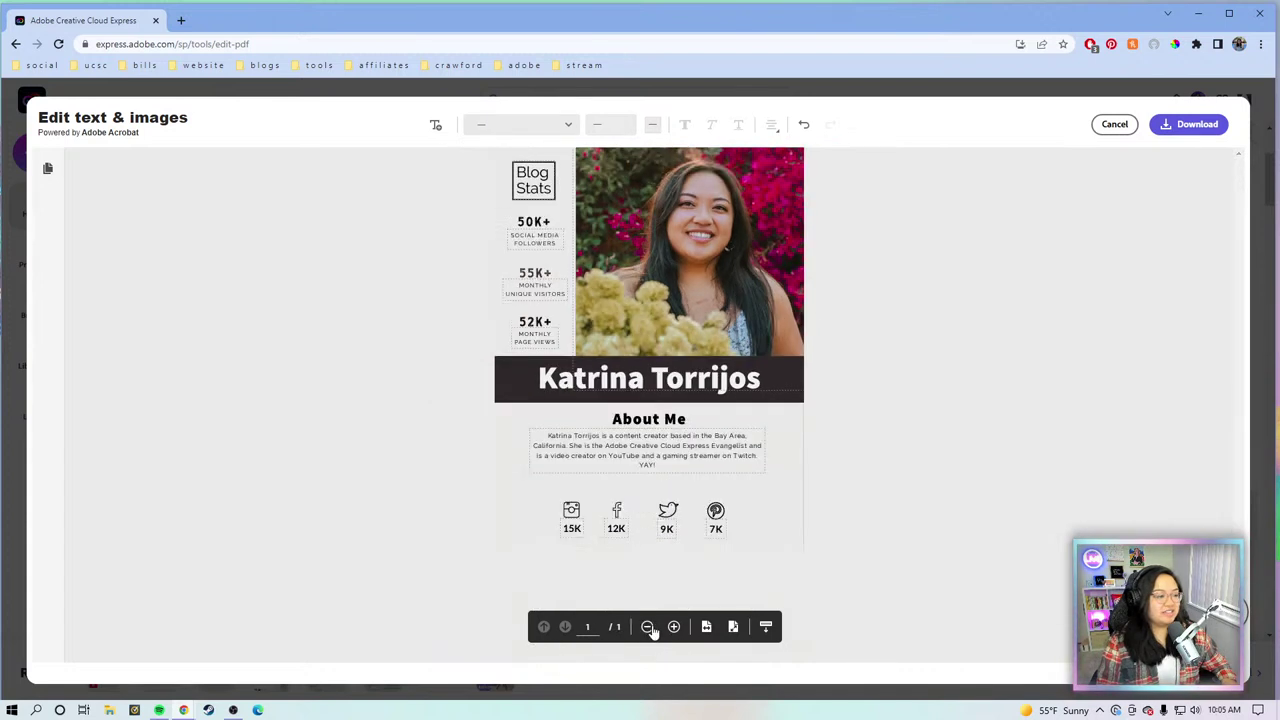
{"action": "left_click", "coordinate": [572, 530]}
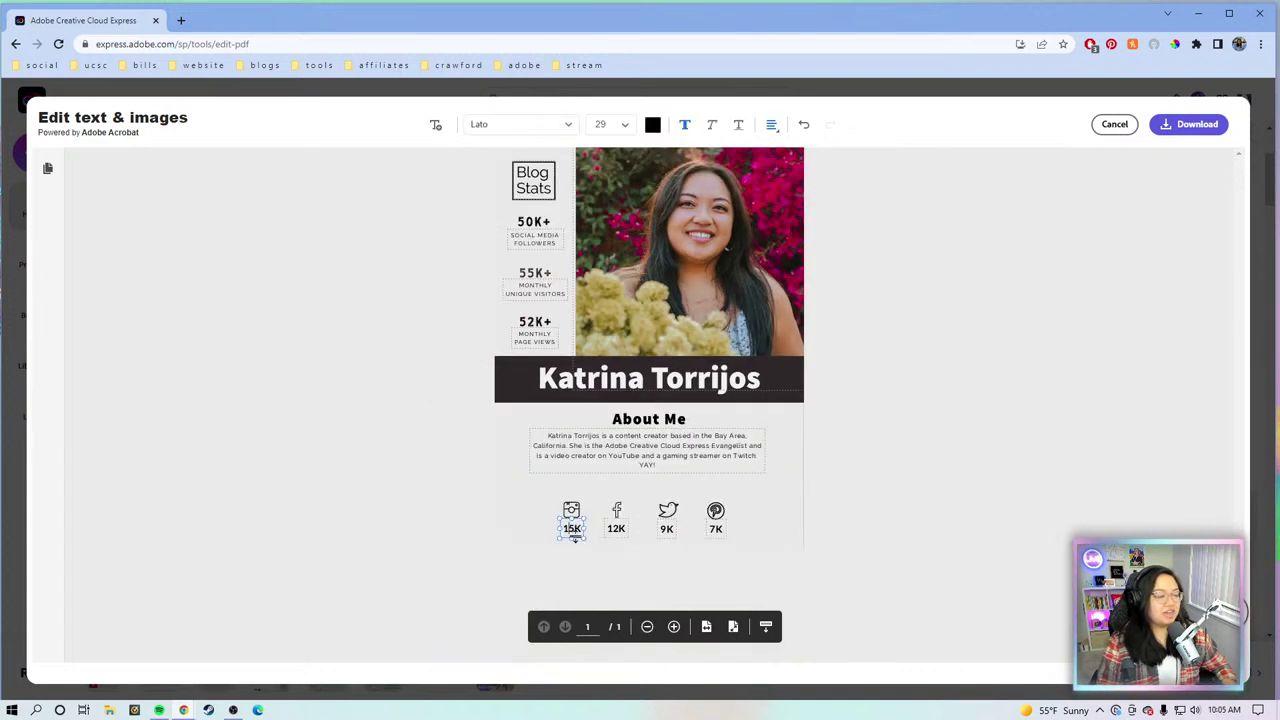
{"action": "left_click", "coordinate": [666, 530]}
{"action": "left_click", "coordinate": [714, 529]}
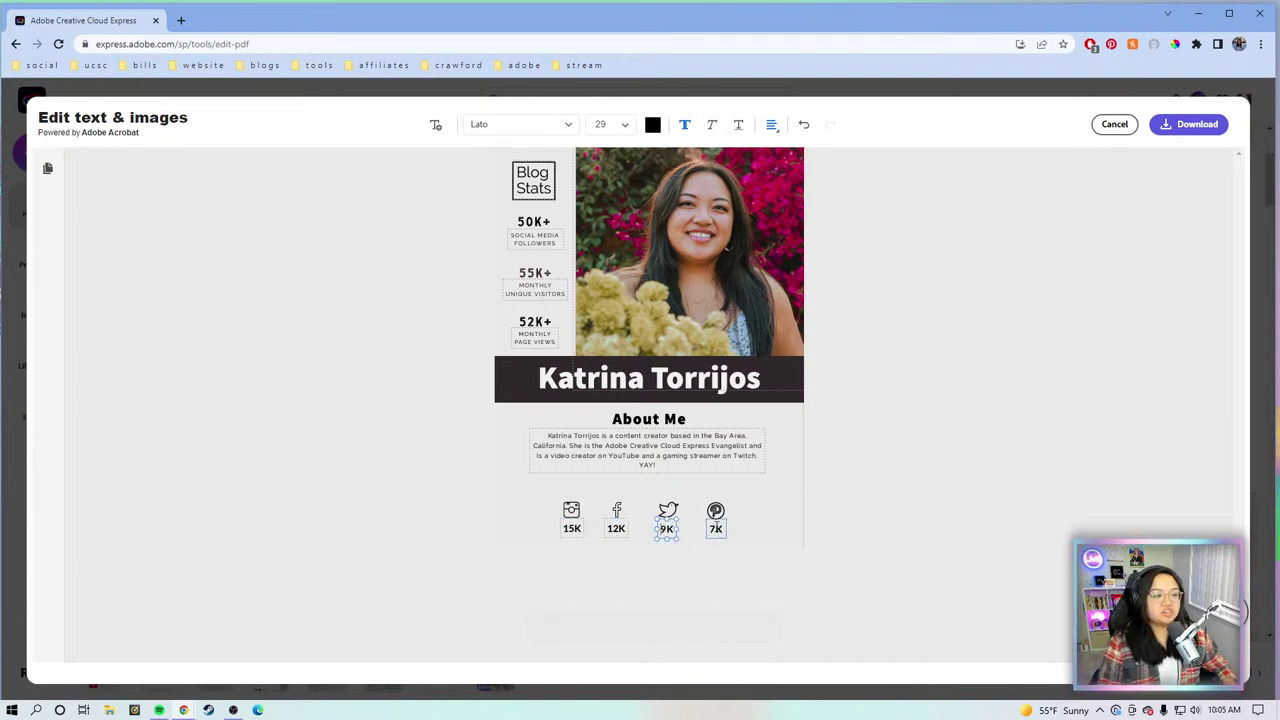
{"action": "left_click", "coordinate": [624, 511]}
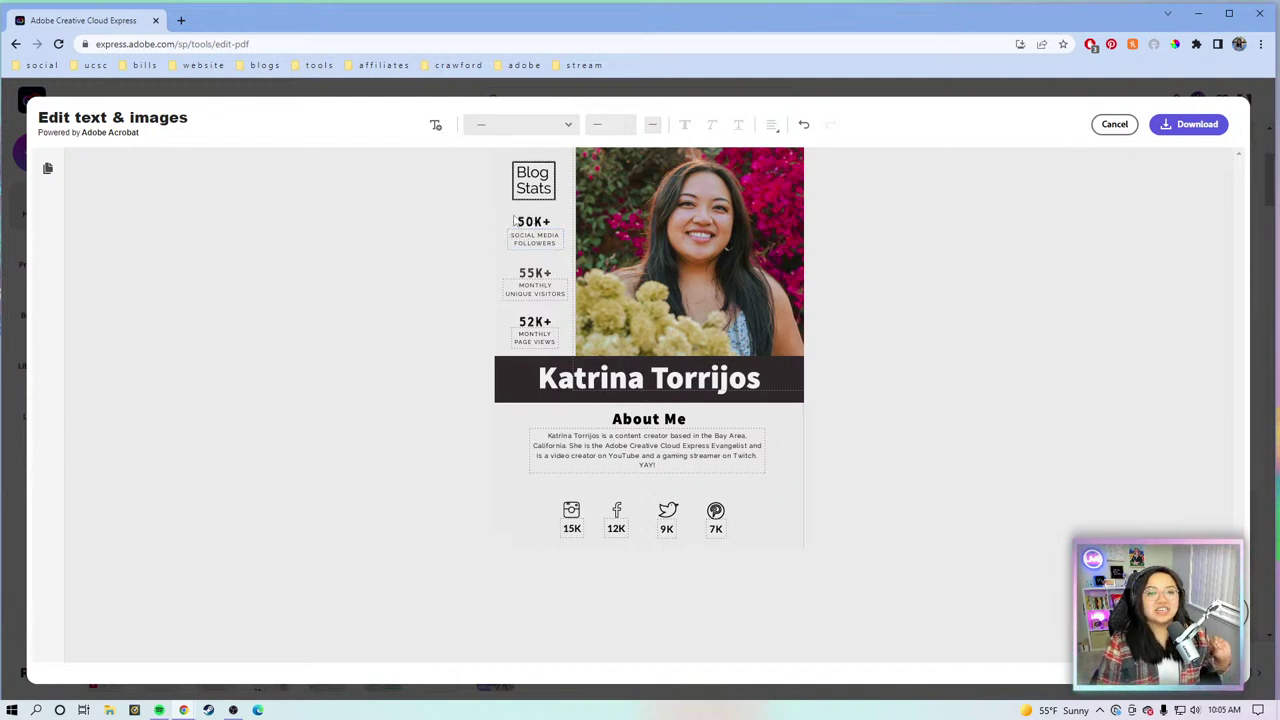
Step: Swap the two upper stat captions, placing Monthly Unique Visitors under 50K+ and Social Media Followers under 55K+
{"action": "left_click", "coordinate": [526, 236]}
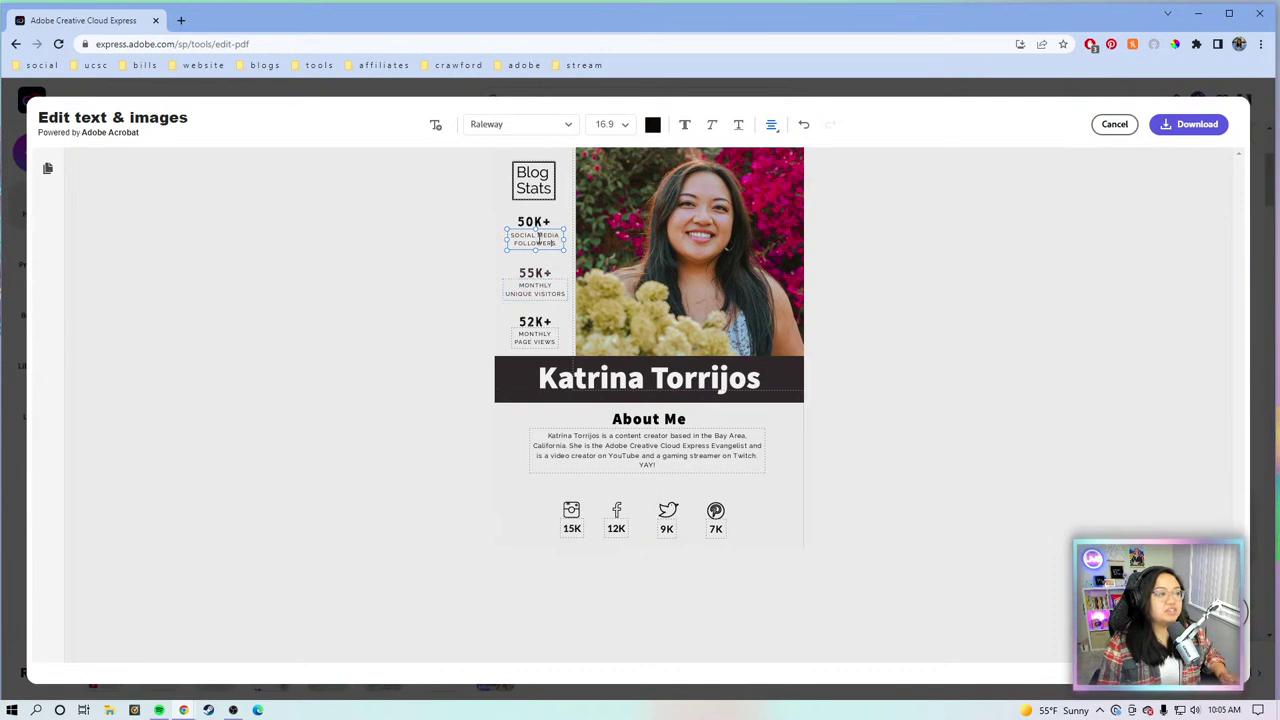
{"action": "left_click_drag", "start_coordinate": [545, 234], "coordinate": [624, 255]}
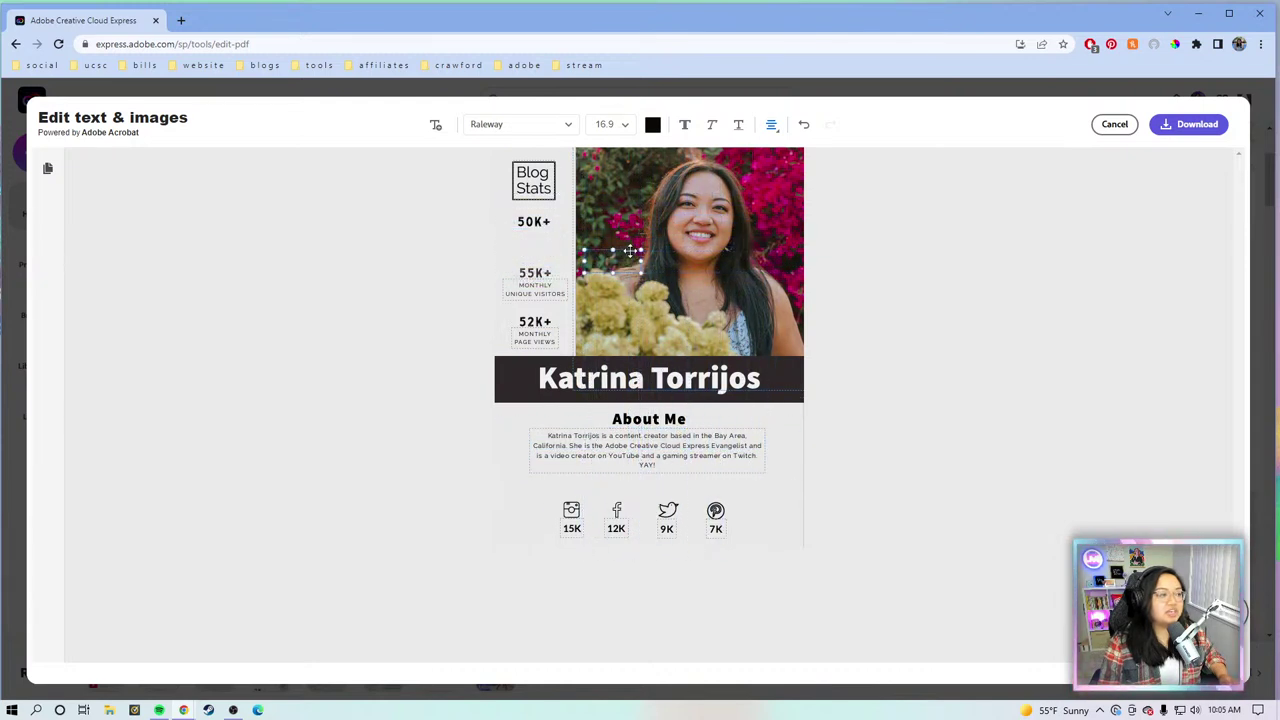
{"action": "left_click", "coordinate": [556, 287]}
{"action": "left_click_drag", "start_coordinate": [551, 278], "coordinate": [556, 237]}
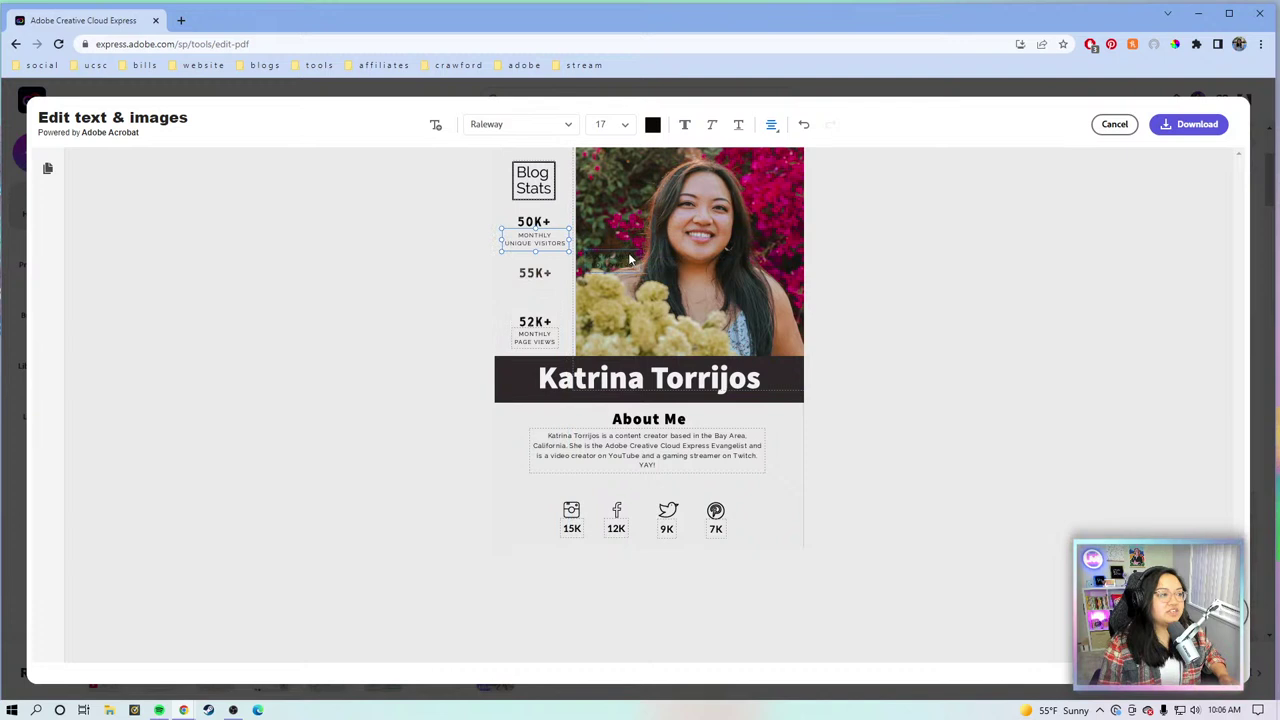
{"action": "left_click_drag", "start_coordinate": [629, 256], "coordinate": [549, 290]}
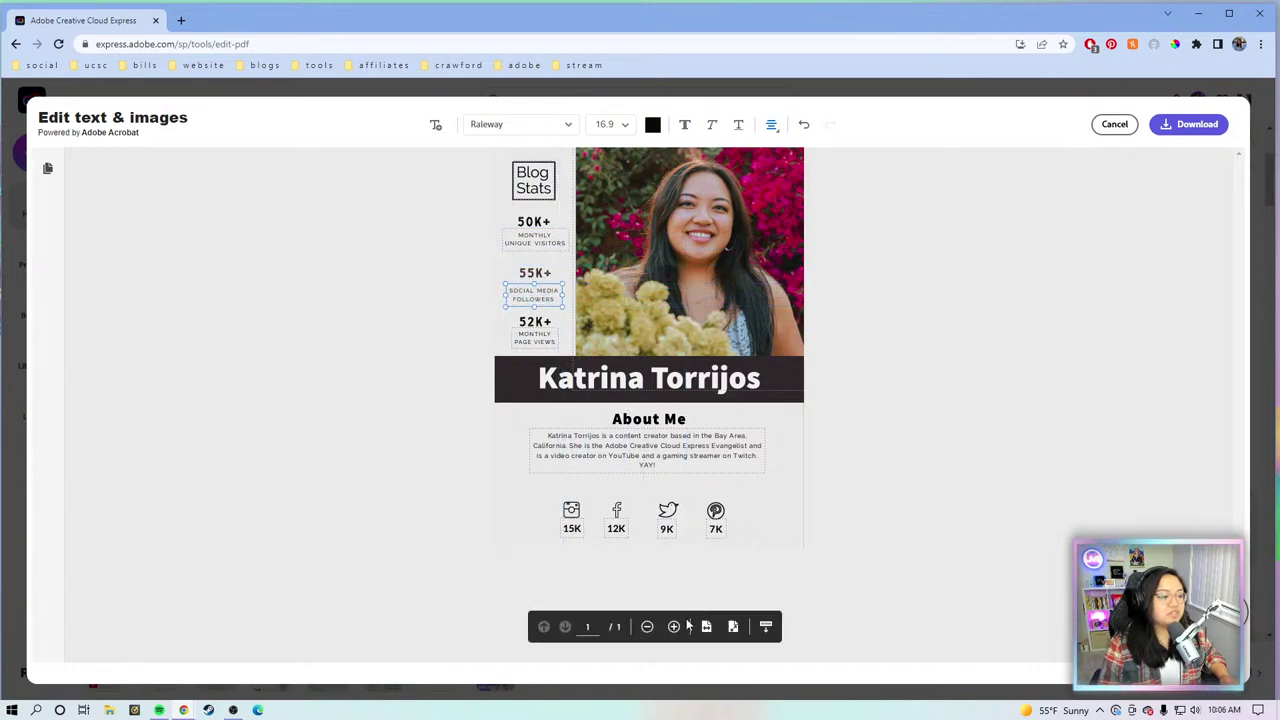
Step: Fine-tune the positions of the Social Media Followers, Monthly Page Views and Monthly Unique Visitors captions beneath their numbers
{"action": "left_click", "coordinate": [673, 626]}
{"action": "left_click", "coordinate": [673, 626]}
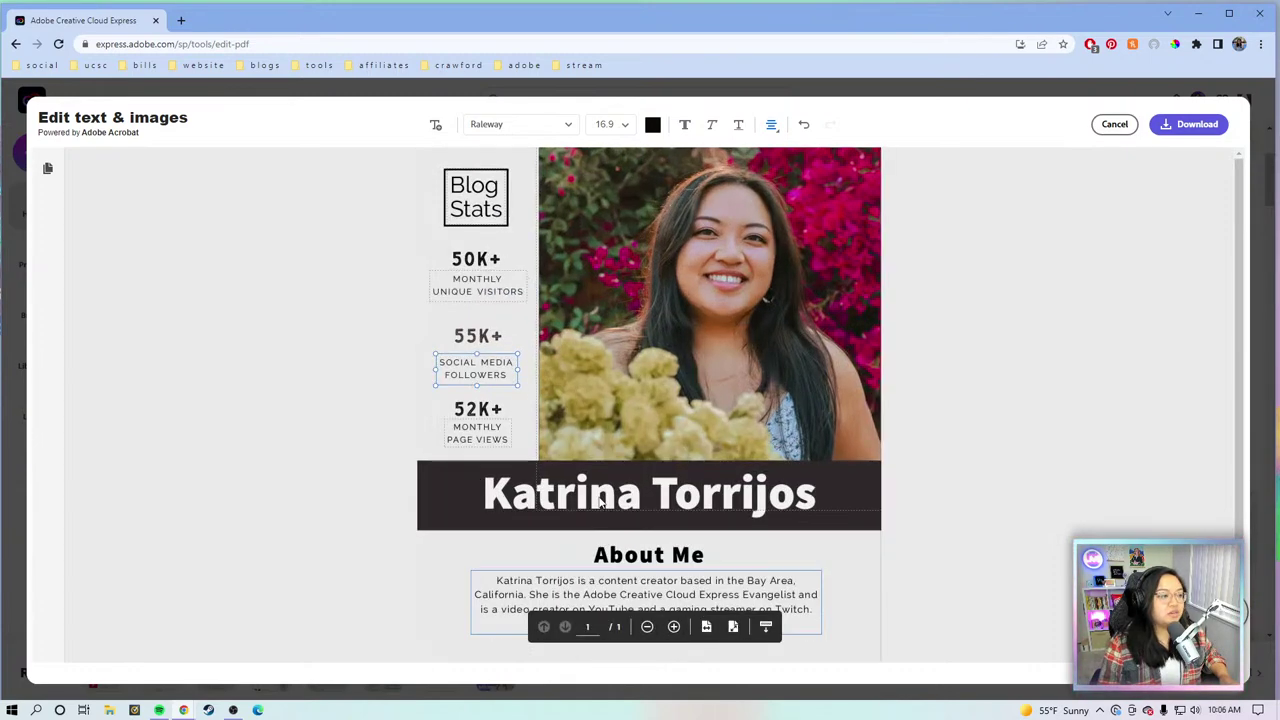
{"action": "mouse_move", "coordinate": [515, 368]}
{"action": "left_mouse_down"}
{"action": "mouse_move", "coordinate": [490, 332]}
{"action": "mouse_move", "coordinate": [493, 358]}
{"action": "left_mouse_up"}
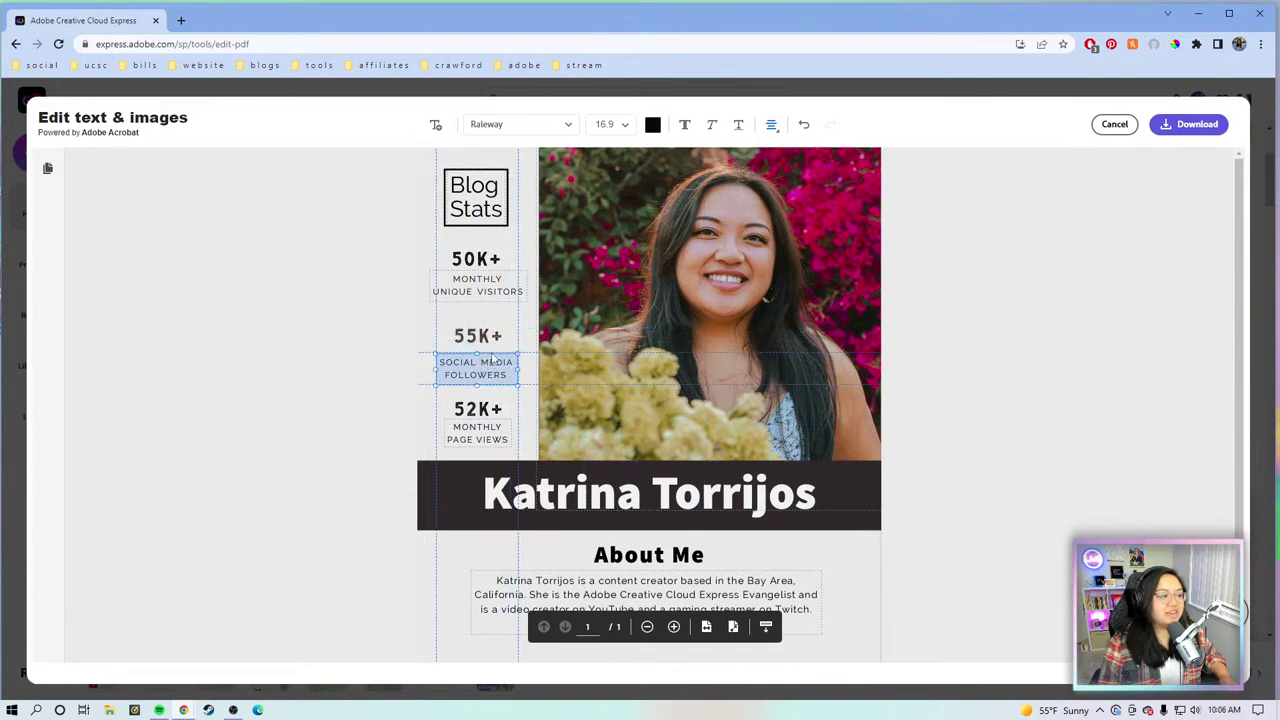
{"action": "left_click", "coordinate": [483, 422]}
{"action": "left_click_drag", "start_coordinate": [487, 424], "coordinate": [498, 426]}
{"action": "left_click", "coordinate": [516, 279]}
{"action": "left_click_drag", "start_coordinate": [516, 279], "coordinate": [516, 281]}
Step: Try moving the portrait photo and rotating it counterclockwise through full turns back to upright
{"action": "left_click", "coordinate": [732, 291]}
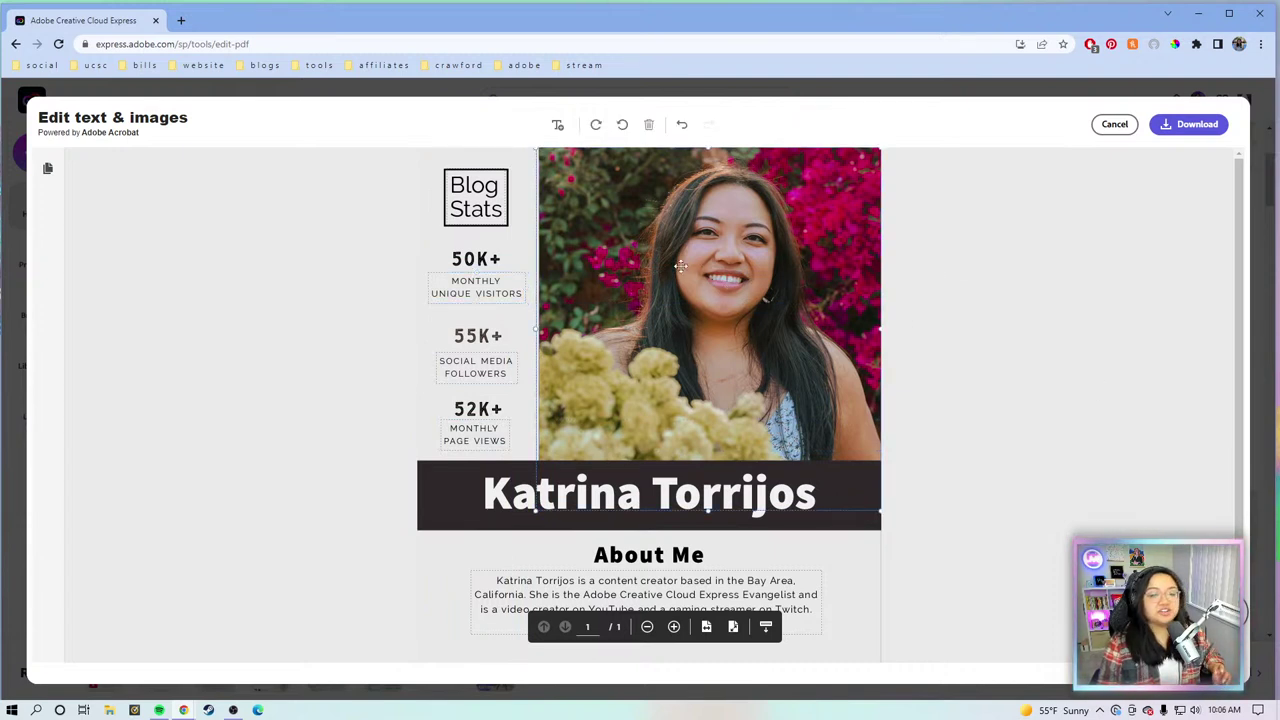
{"action": "left_click_drag", "start_coordinate": [658, 250], "coordinate": [745, 268]}
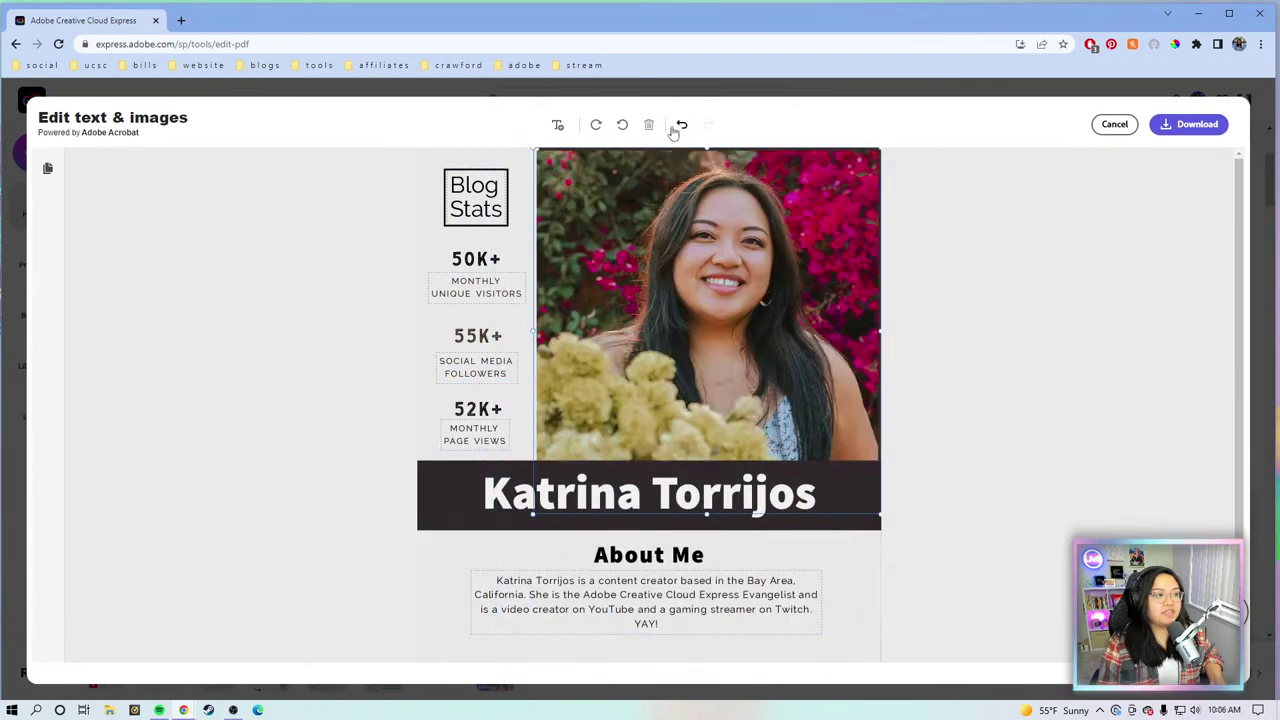
{"action": "left_click", "coordinate": [619, 127]}
{"action": "left_click", "coordinate": [619, 127]}
{"action": "left_click", "coordinate": [619, 127]}
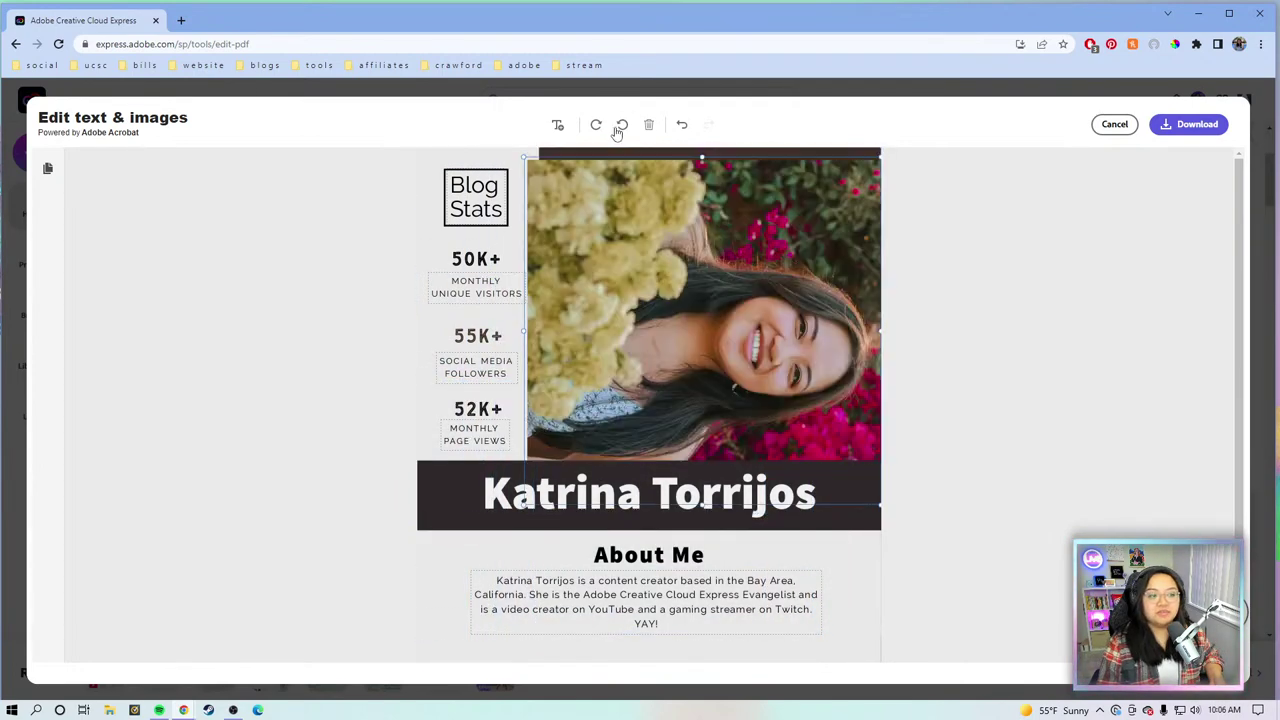
{"action": "left_click", "coordinate": [619, 127]}
{"action": "left_click", "coordinate": [620, 126]}
{"action": "left_click", "coordinate": [620, 126]}
{"action": "left_click", "coordinate": [620, 126]}
{"action": "left_click", "coordinate": [621, 126]}
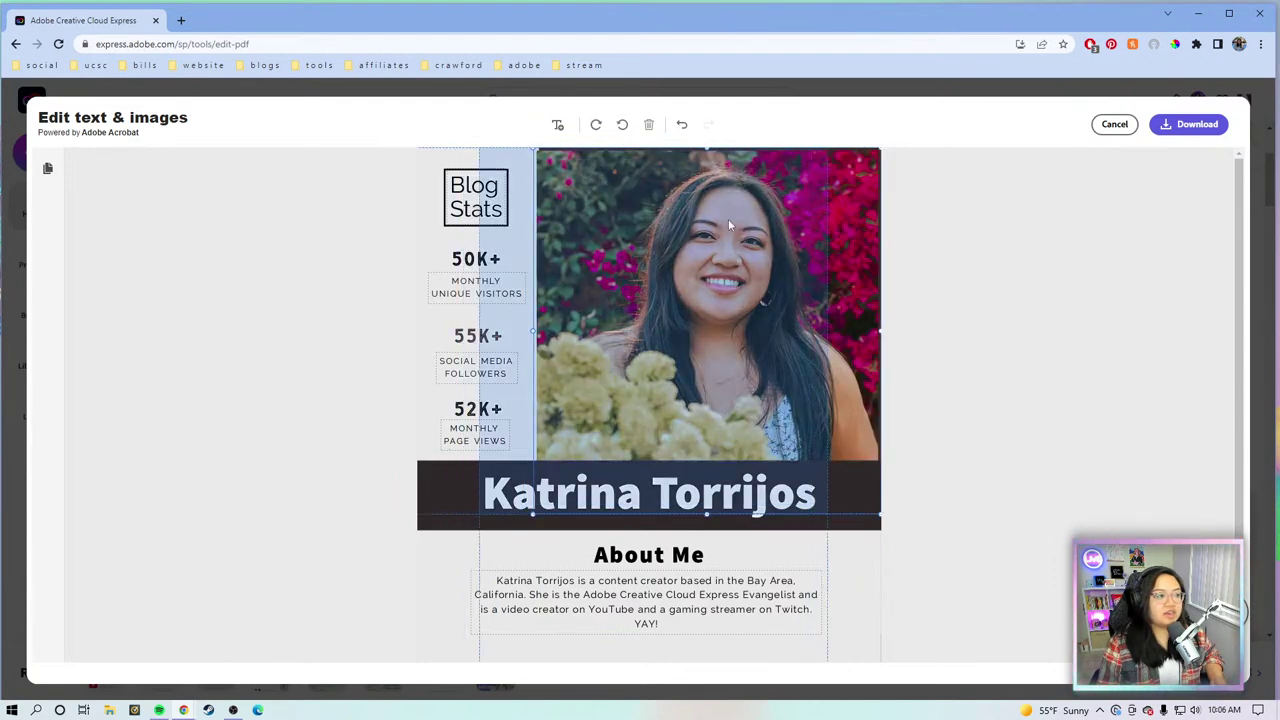
Step: Try moving the portrait photo down and deleting it, and undo both changes
{"action": "mouse_move", "coordinate": [813, 296]}
{"action": "left_mouse_down"}
{"action": "mouse_move", "coordinate": [782, 287]}
{"action": "mouse_move", "coordinate": [808, 314]}
{"action": "left_mouse_up"}
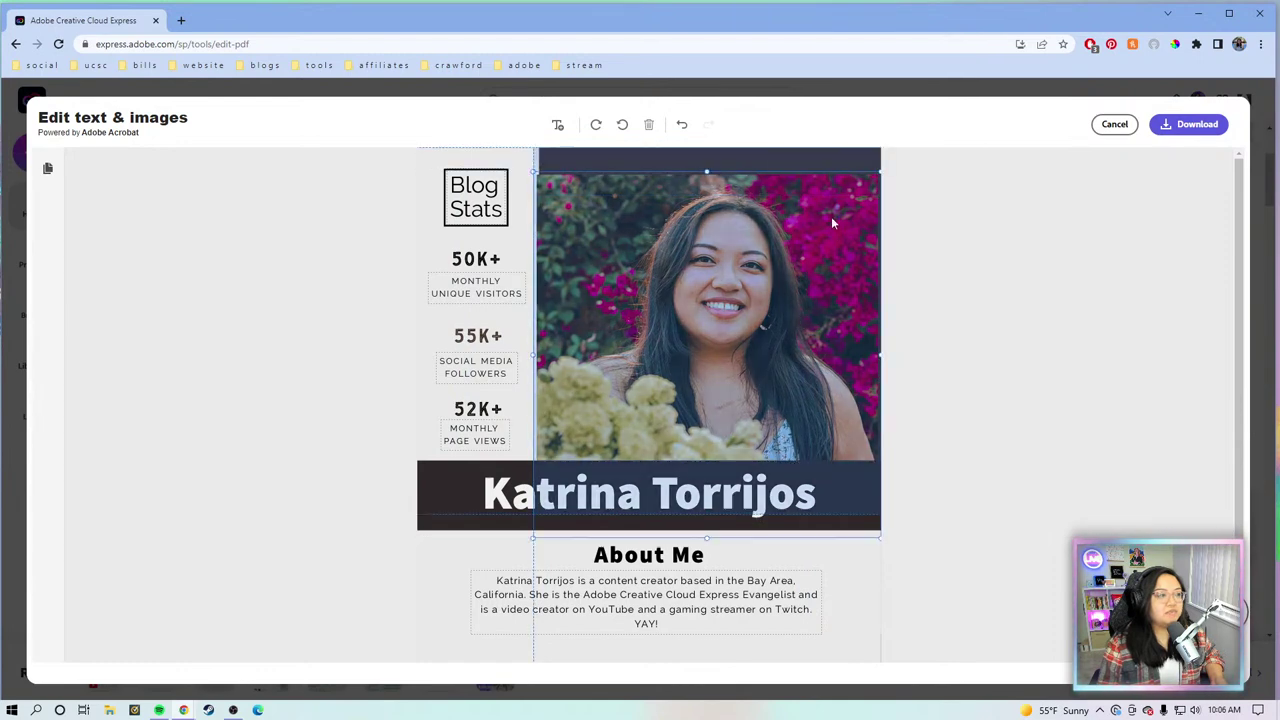
{"action": "left_click", "coordinate": [648, 126]}
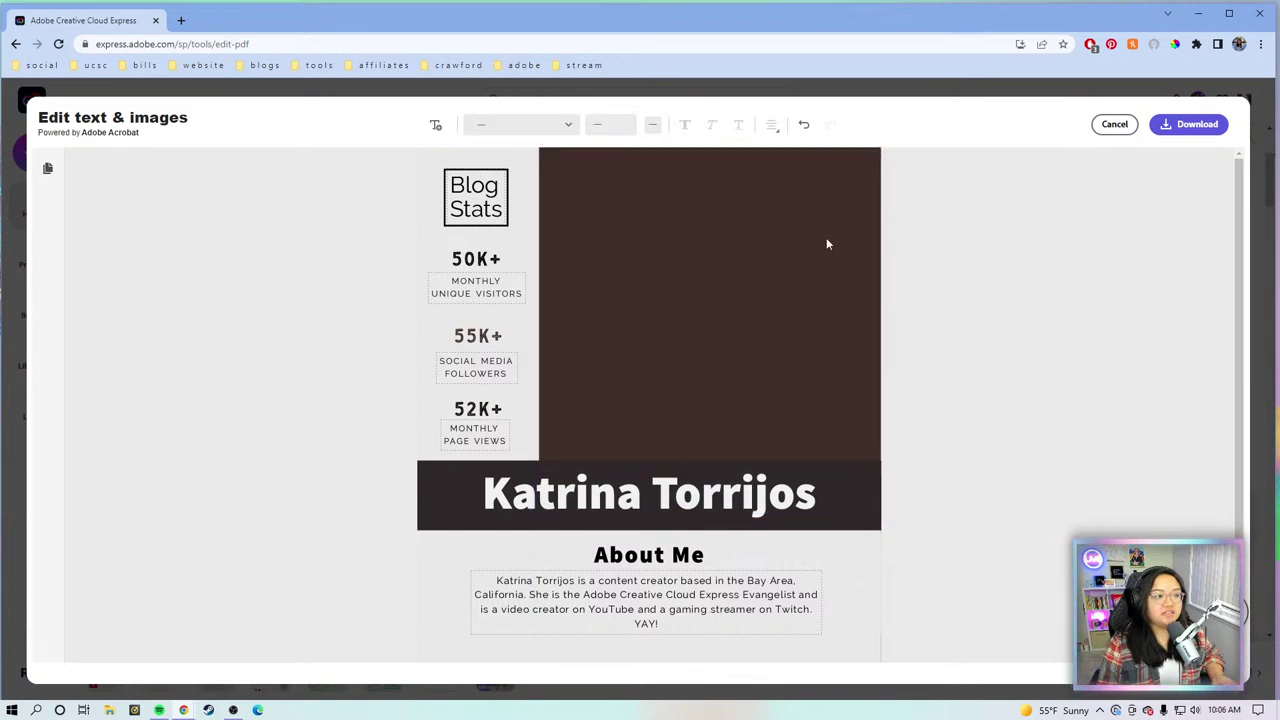
{"action": "left_click", "coordinate": [803, 126]}
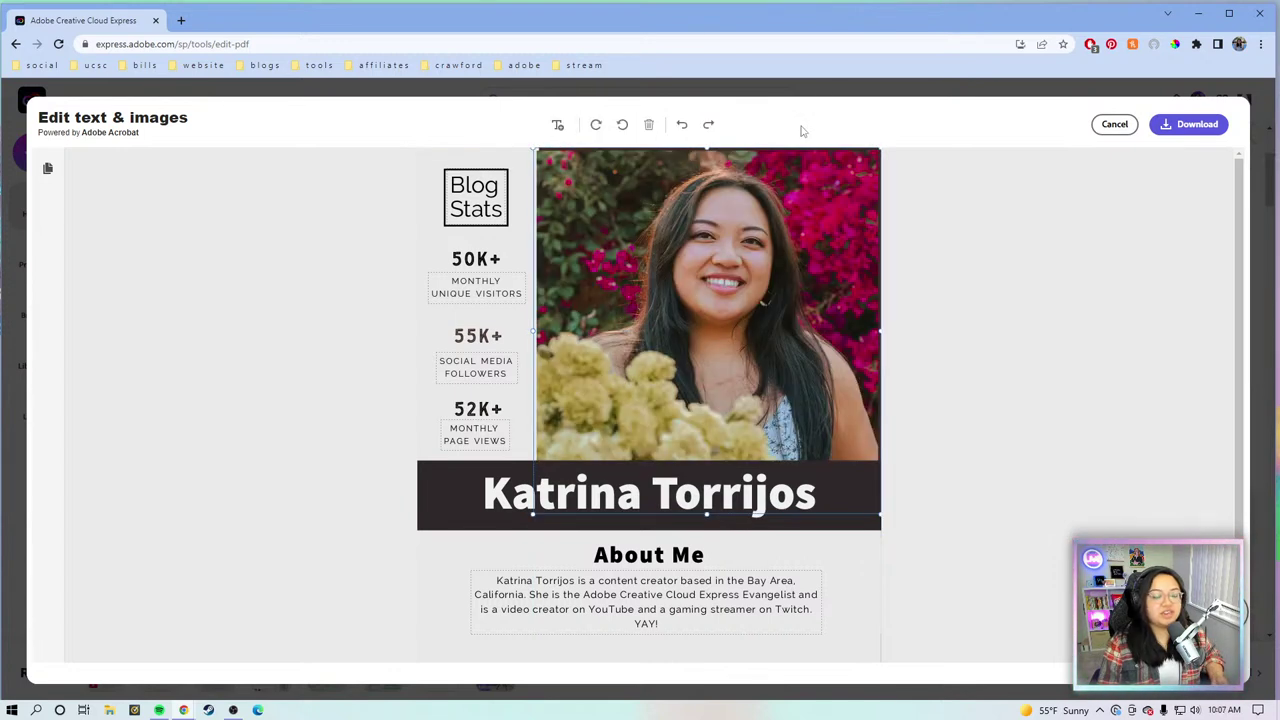
Step: Review the edited first page from the stat captions and portrait photo down to the social media icons
{"action": "left_click", "coordinate": [769, 270]}
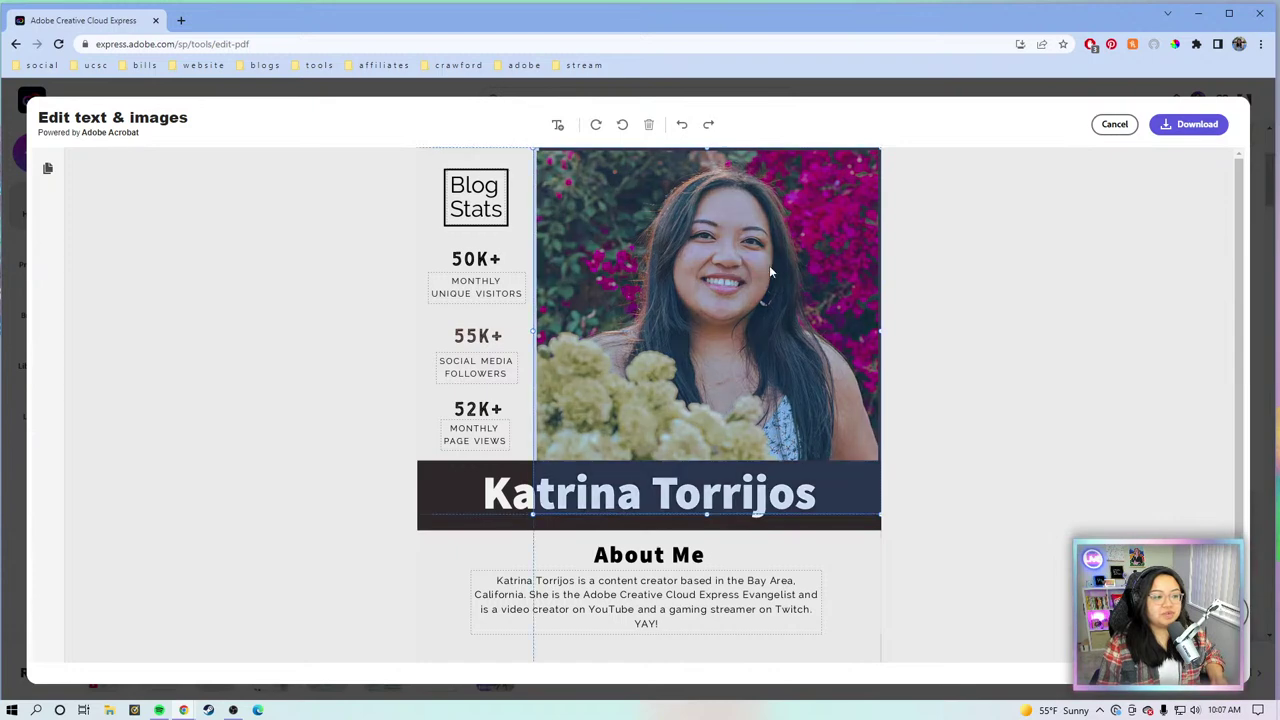
{"action": "scroll", "coordinate": [1040, 291], "scroll_direction": "down", "scroll_amount": 2}
{"action": "scroll", "coordinate": [1040, 354], "scroll_direction": "up", "scroll_amount": 2}
{"action": "scroll", "coordinate": [1037, 351], "scroll_direction": "down", "scroll_amount": 2}
{"action": "scroll", "coordinate": [1054, 357], "scroll_direction": "up", "scroll_amount": 2}
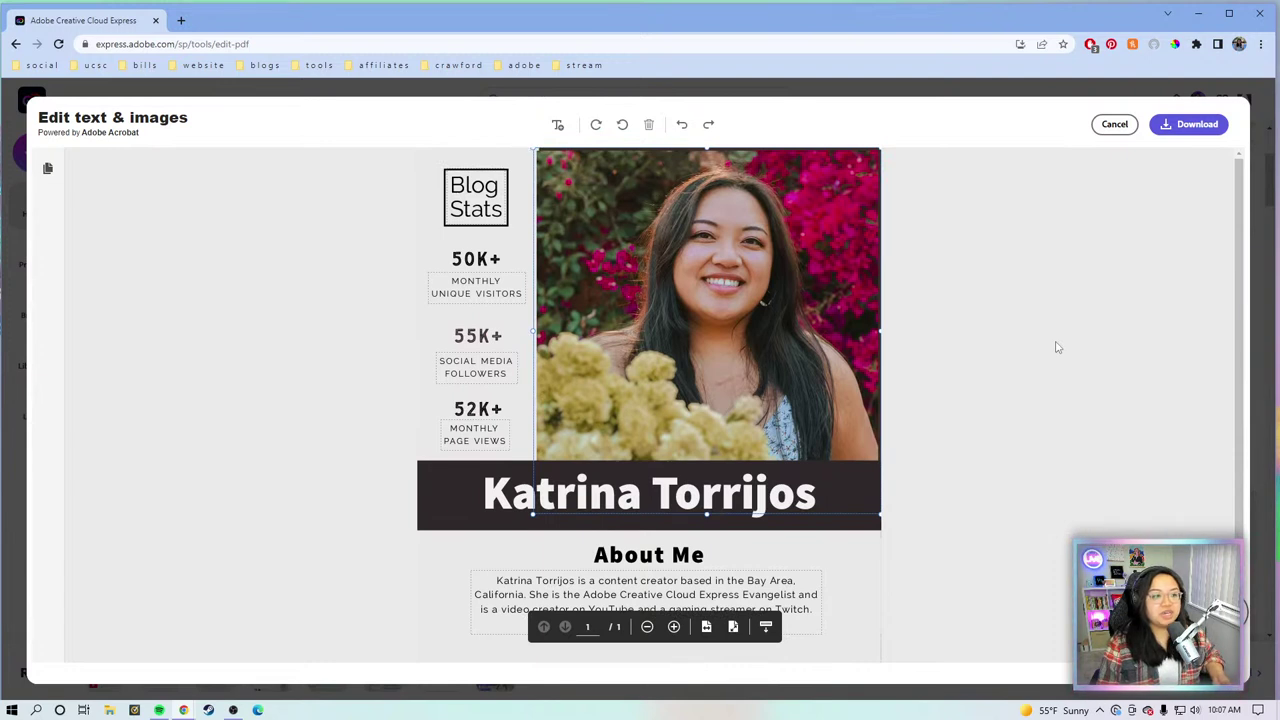
{"action": "scroll", "coordinate": [1059, 338], "scroll_direction": "down", "scroll_amount": 2}
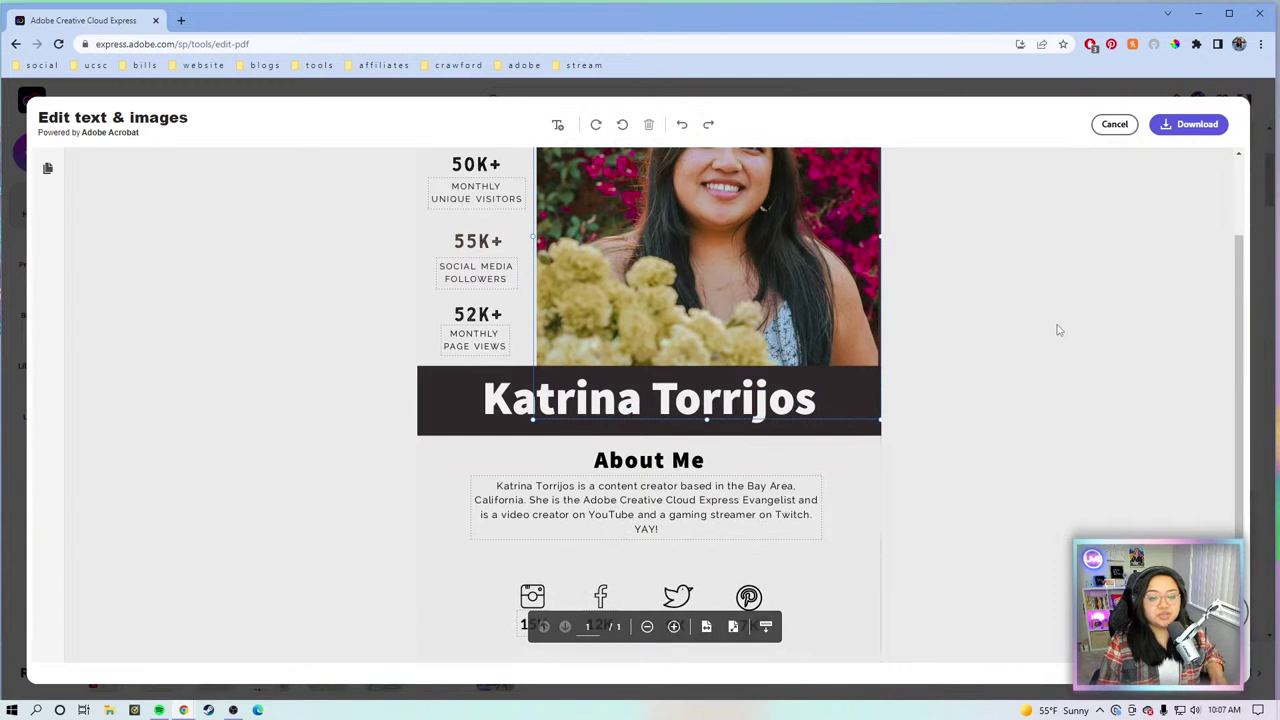
{"action": "scroll", "coordinate": [1050, 310], "scroll_direction": "up", "scroll_amount": 2}
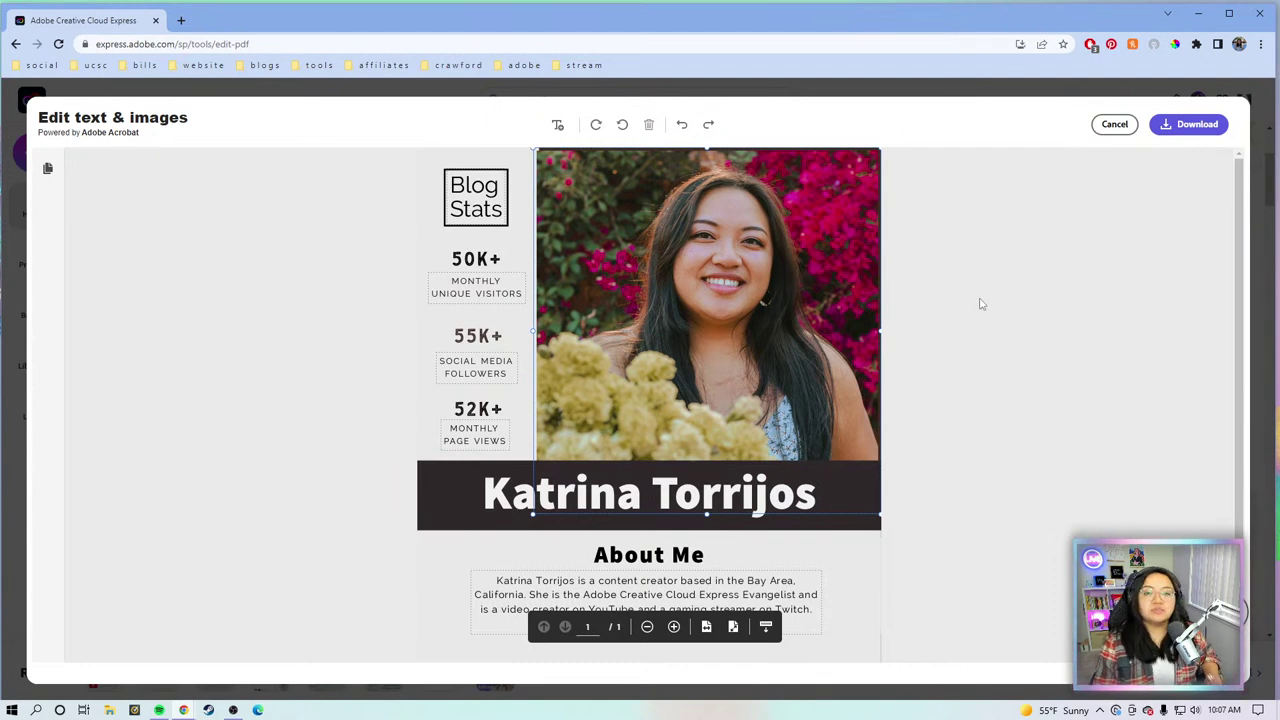
{"action": "scroll", "coordinate": [980, 304], "scroll_direction": "down", "scroll_amount": 2}
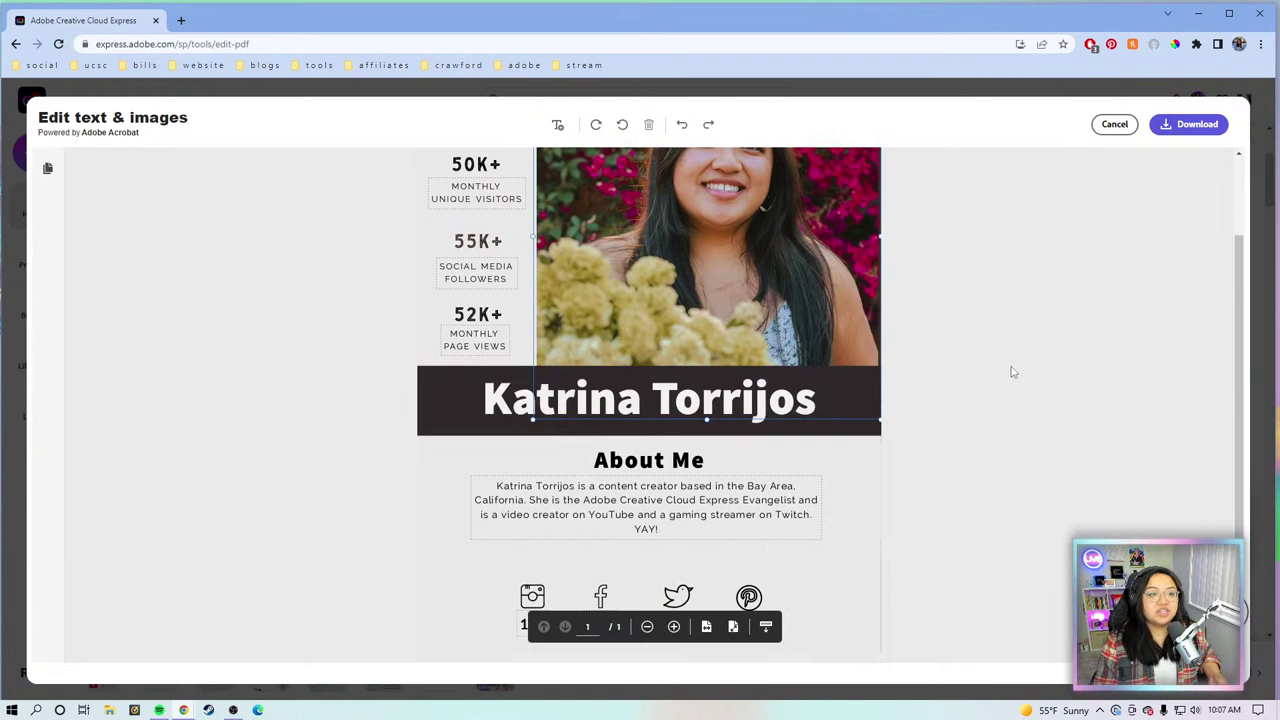
{"action": "scroll", "coordinate": [1010, 371], "scroll_direction": "up", "scroll_amount": 2}
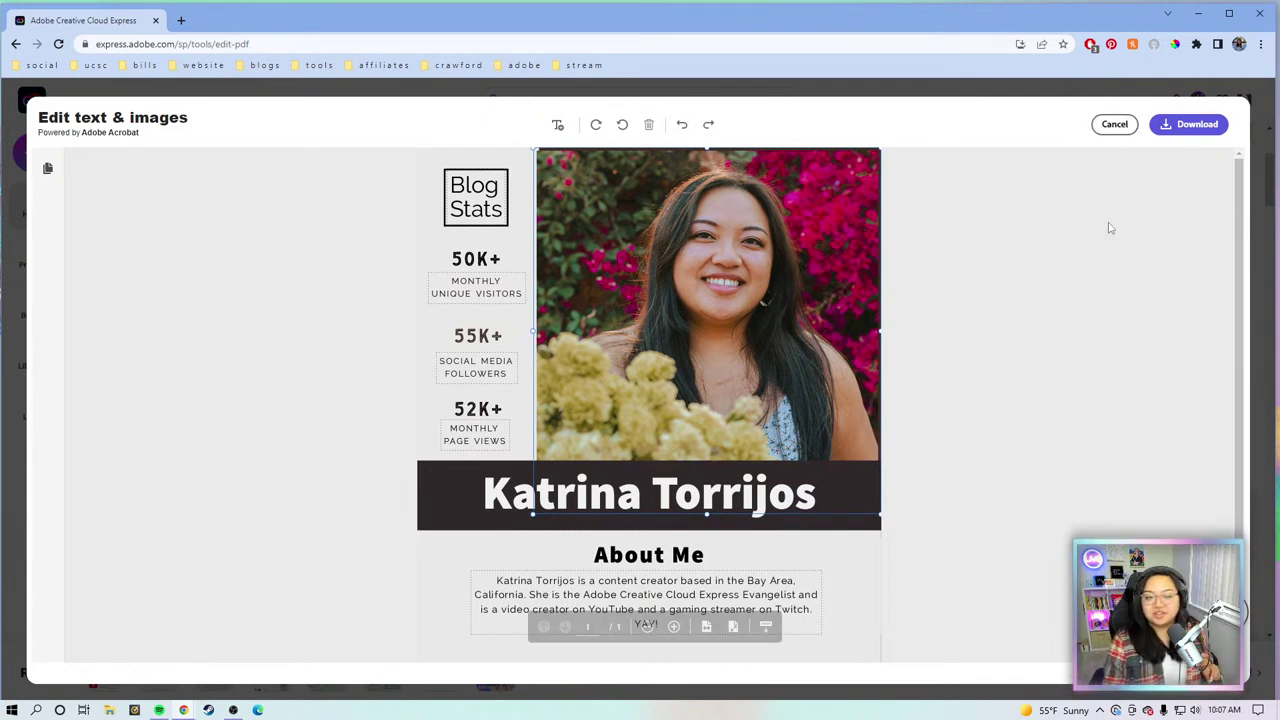
Step: Cancel the text and image editing and load PDF 2, PDF 3 and PDF PAGE 1 from the Desktop into the Organize pages quick action
{"action": "left_click", "coordinate": [1114, 124]}
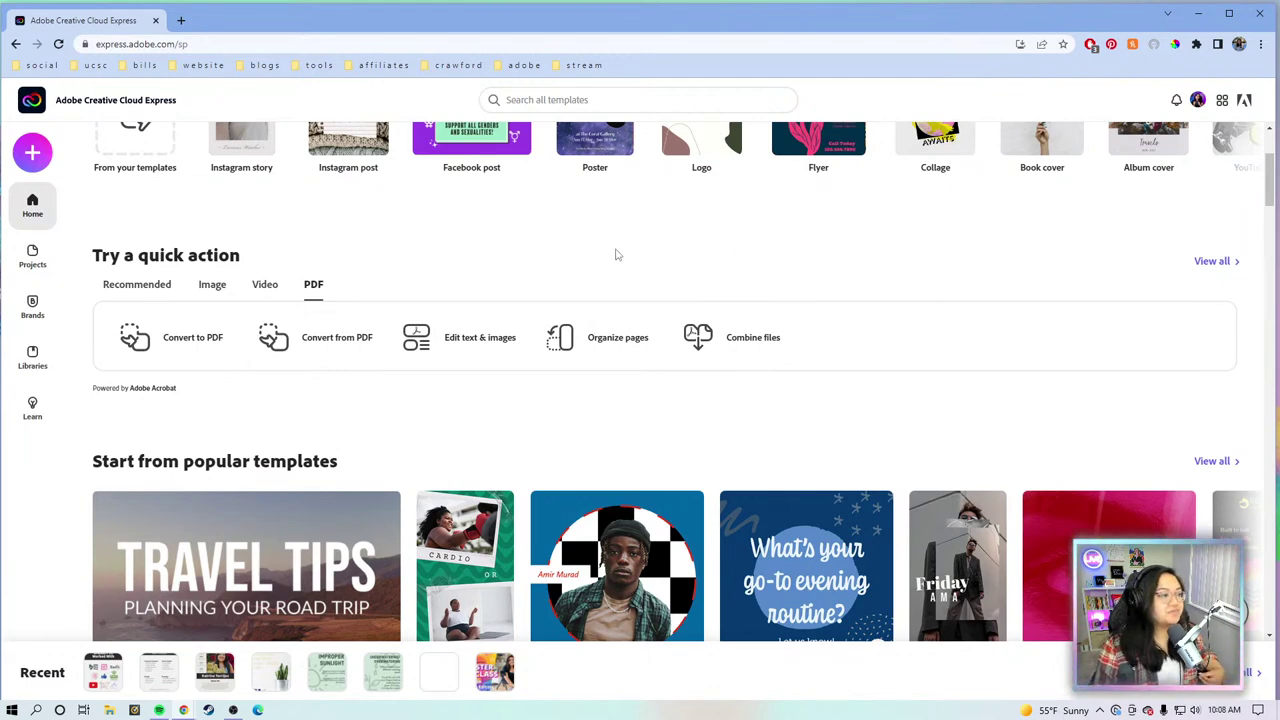
{"action": "left_click", "coordinate": [605, 337]}
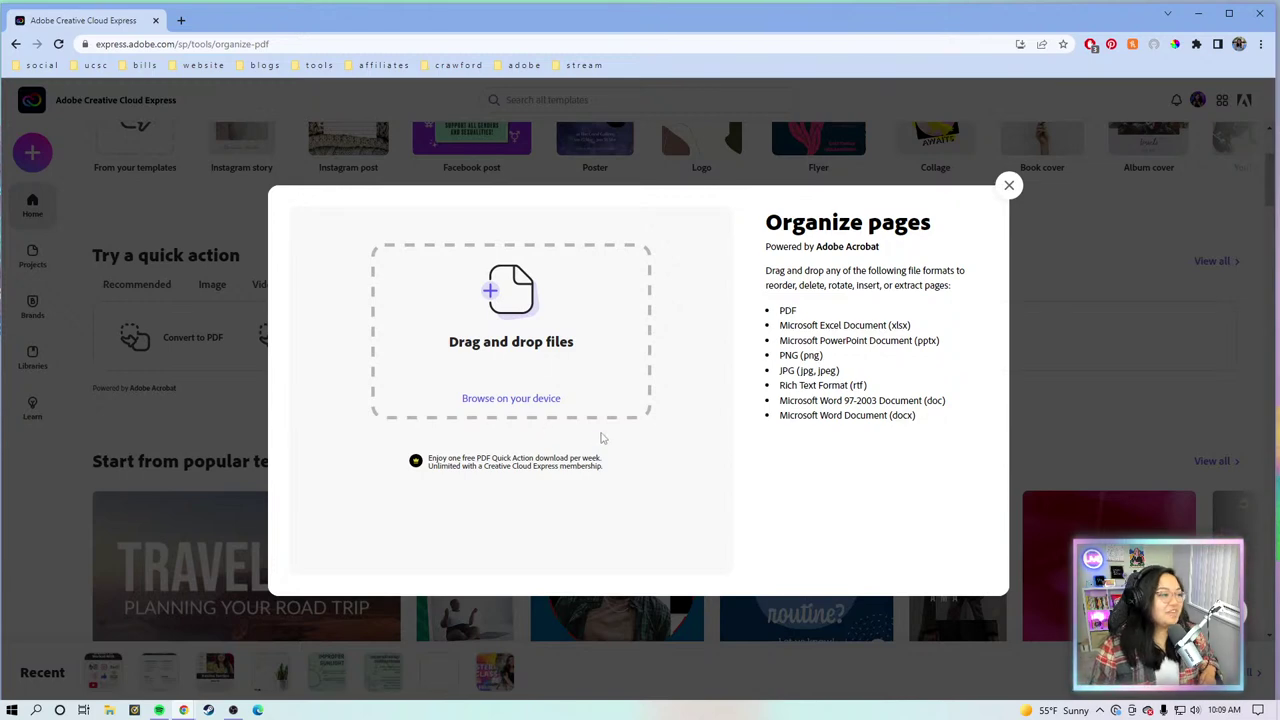
{"action": "left_click", "coordinate": [502, 401]}
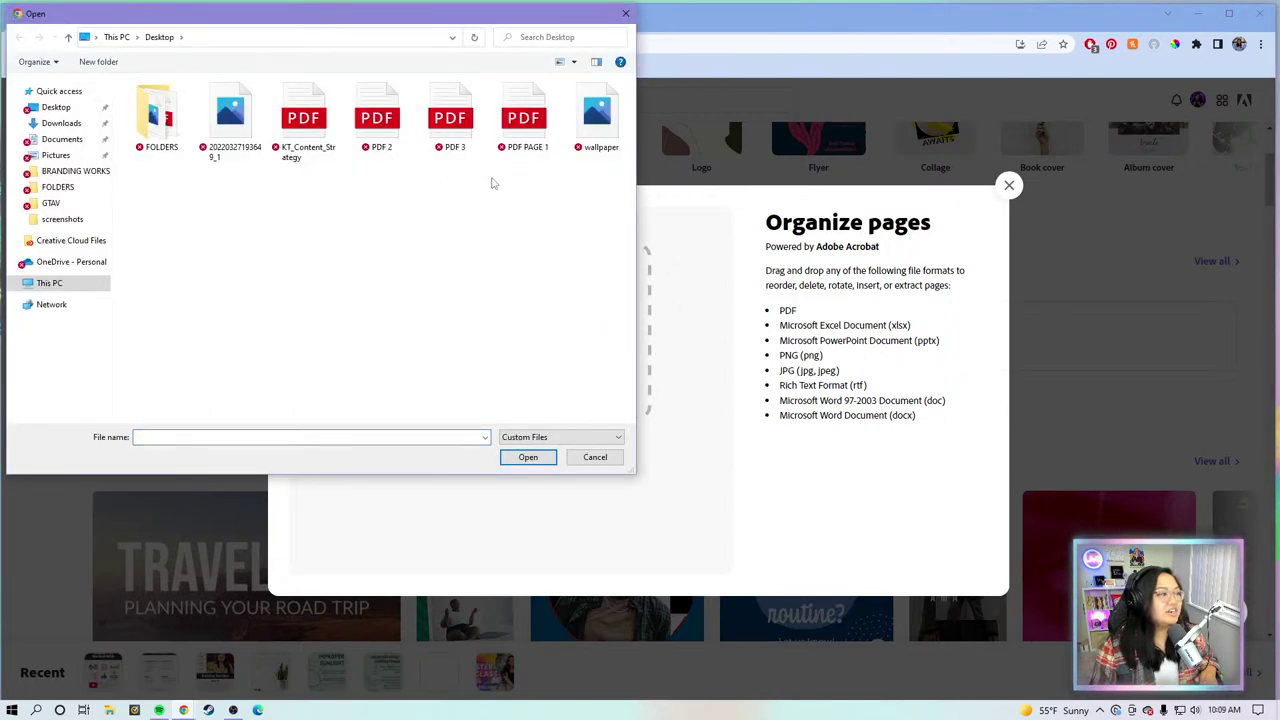
{"action": "left_click_drag", "start_coordinate": [518, 180], "coordinate": [374, 84]}
{"action": "left_click", "coordinate": [543, 459]}
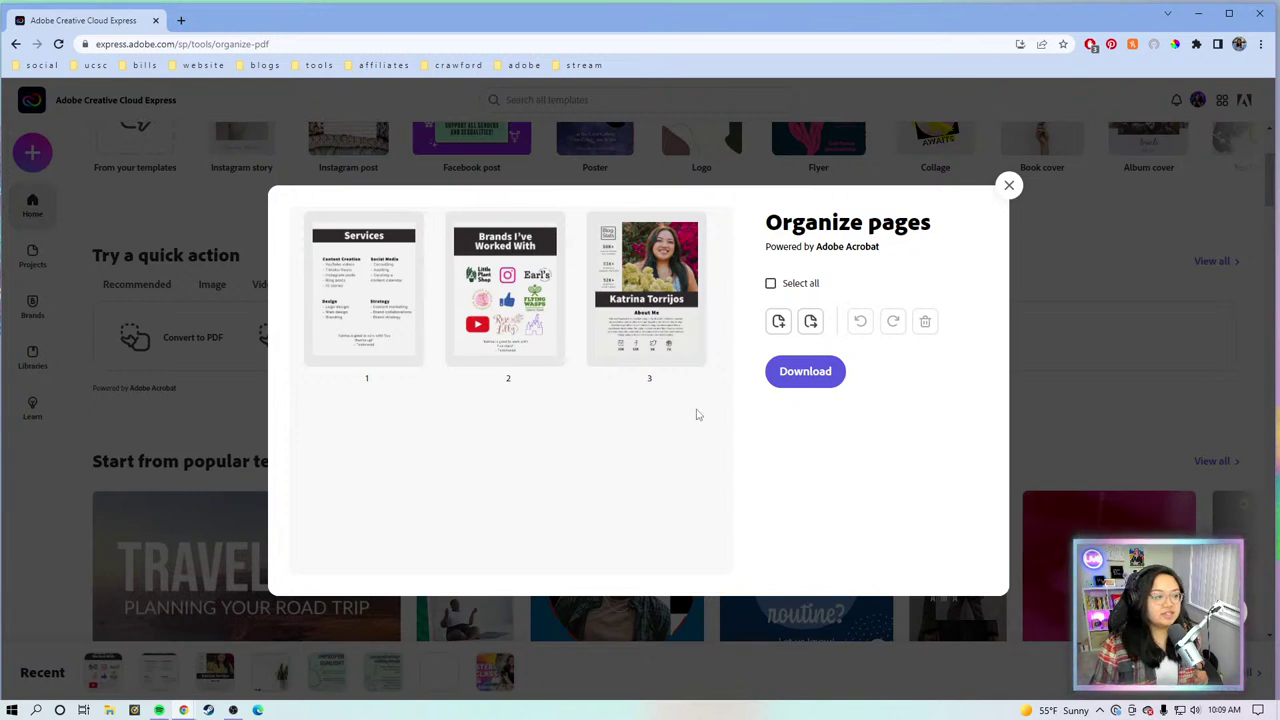
Step: Move the portrait page to first place, ahead of the Services and Brands I've Worked With pages, and clear the page selection
{"action": "mouse_move", "coordinate": [667, 288]}
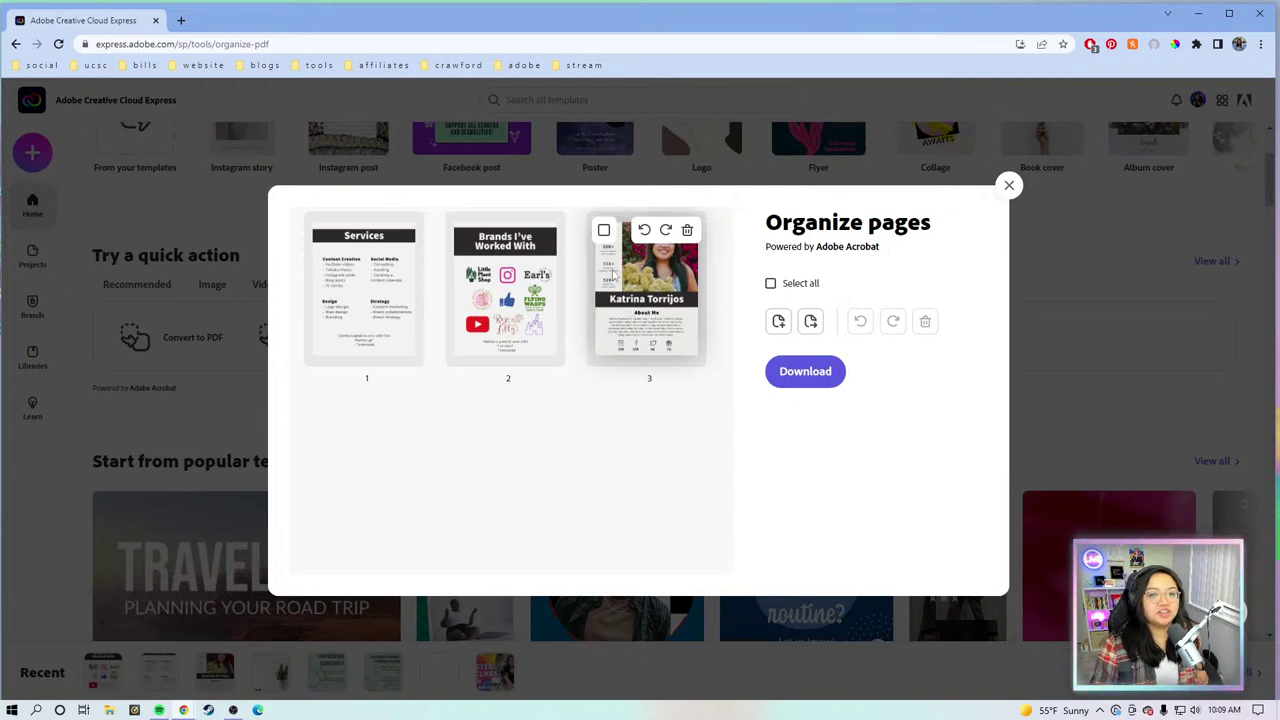
{"action": "left_click_drag", "start_coordinate": [612, 275], "coordinate": [330, 280]}
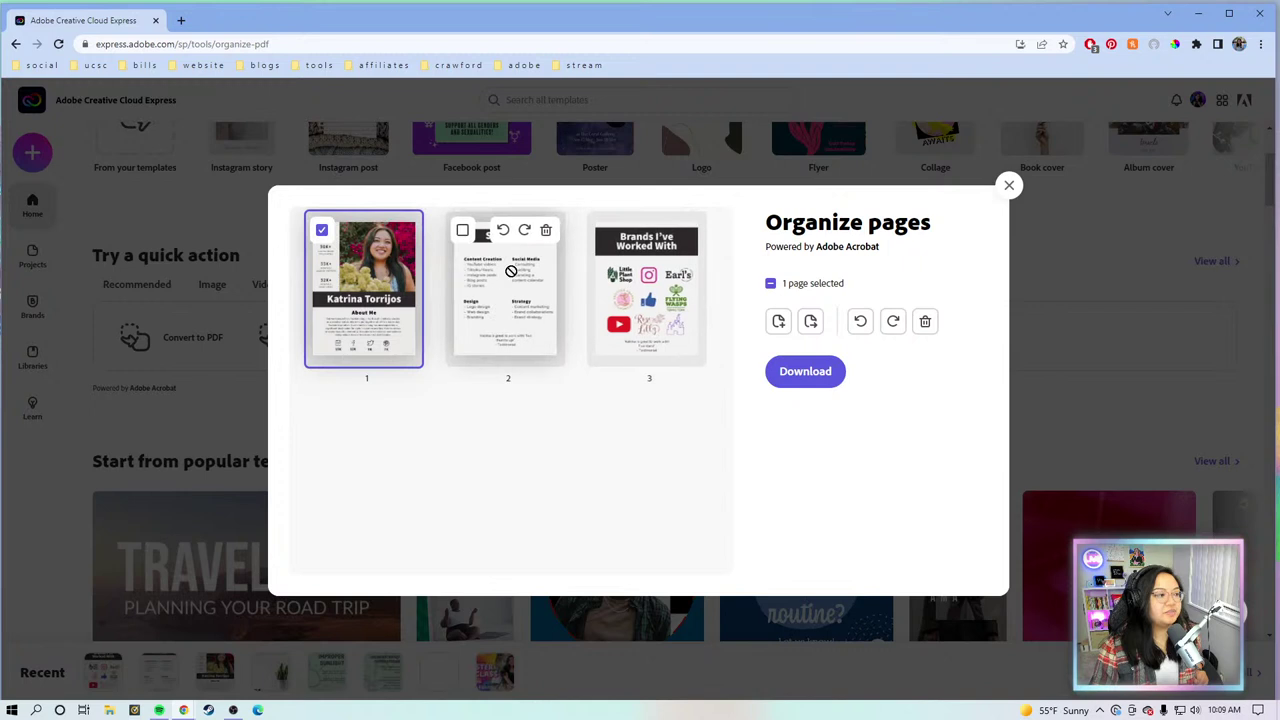
{"action": "left_click", "coordinate": [463, 230]}
{"action": "left_click_drag", "start_coordinate": [470, 280], "coordinate": [422, 292]}
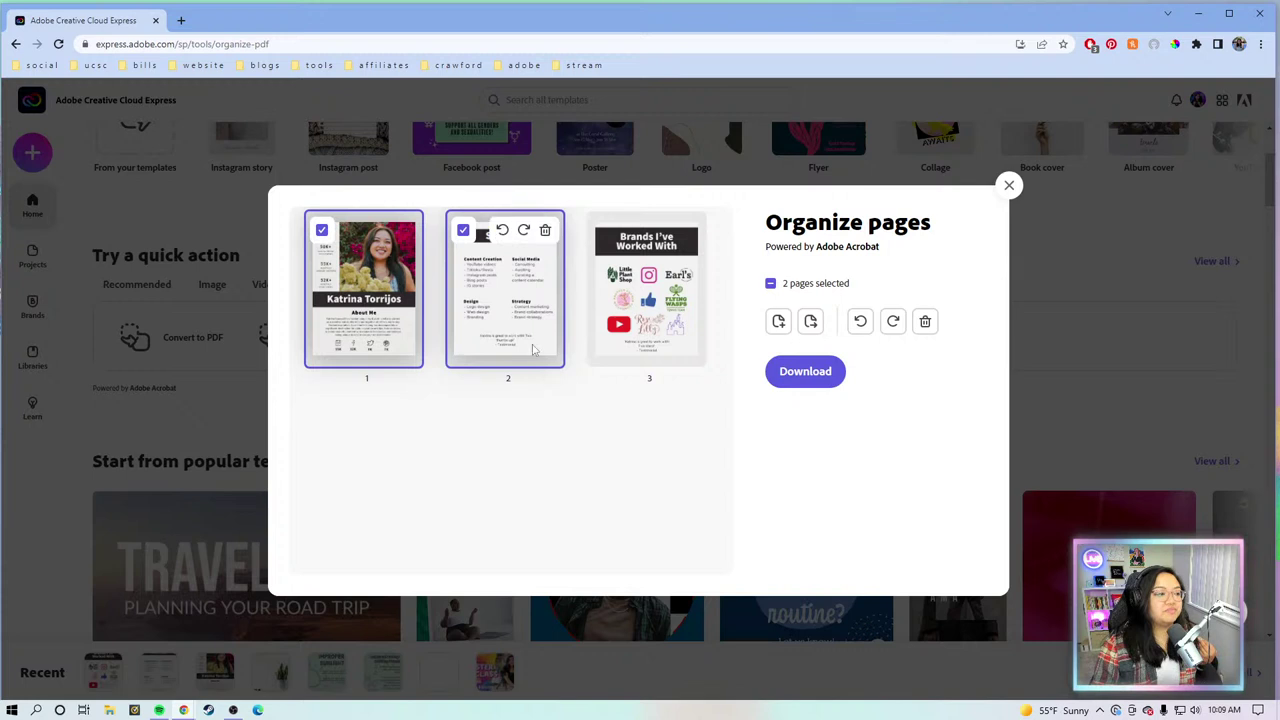
{"action": "left_click", "coordinate": [463, 231]}
{"action": "left_click", "coordinate": [320, 231]}
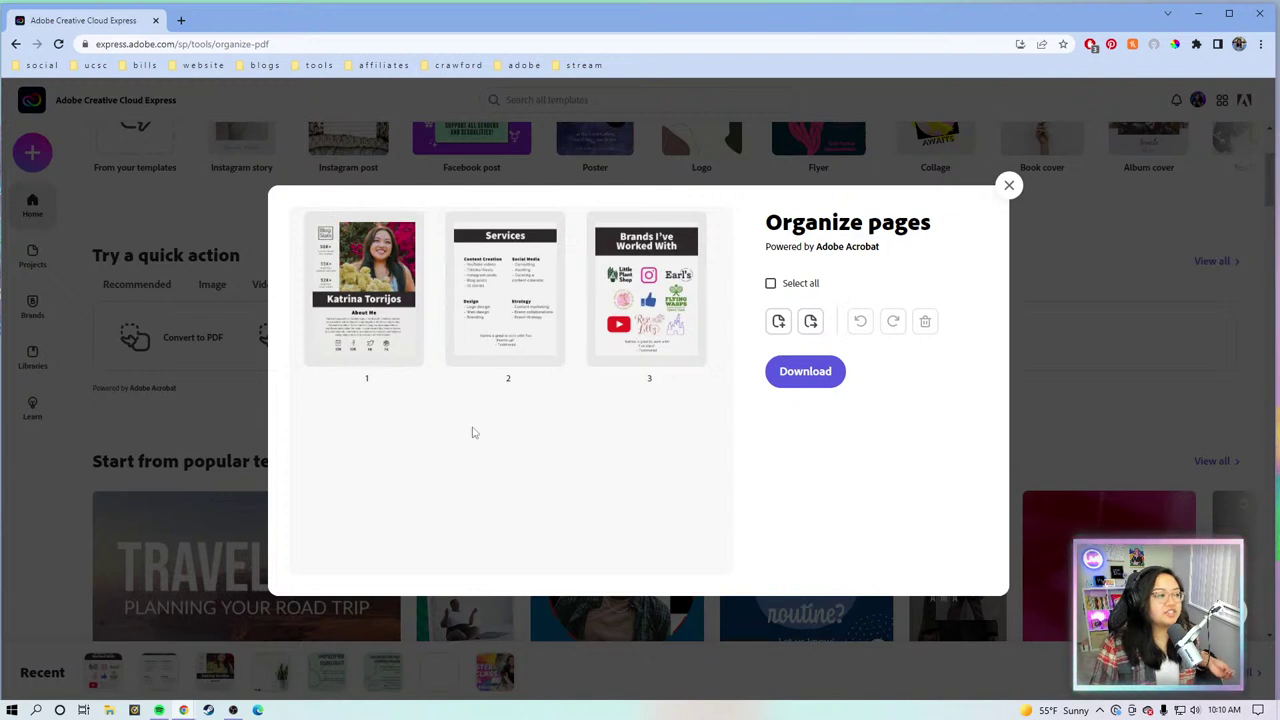
Step: Try moving the portrait page to second place, and try moving it together with the Brands I've Worked With page ahead of Services
{"action": "left_click_drag", "start_coordinate": [362, 292], "coordinate": [595, 302]}
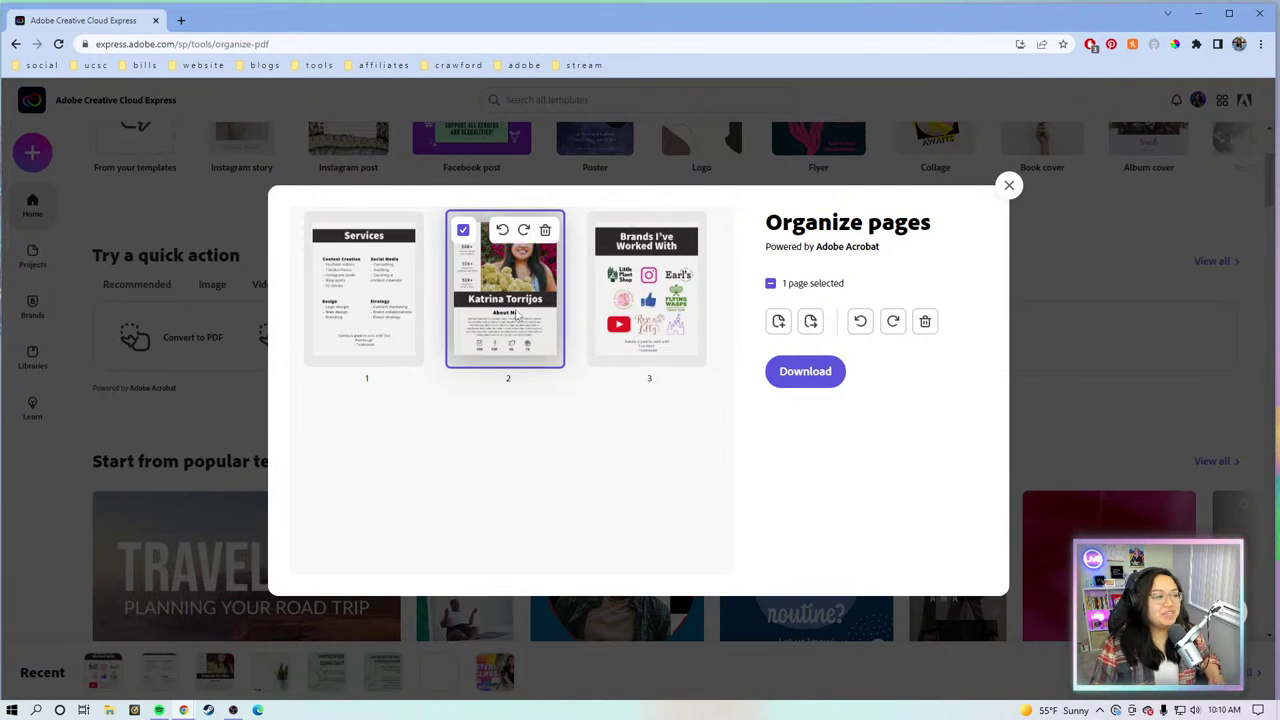
{"action": "left_click", "coordinate": [460, 231]}
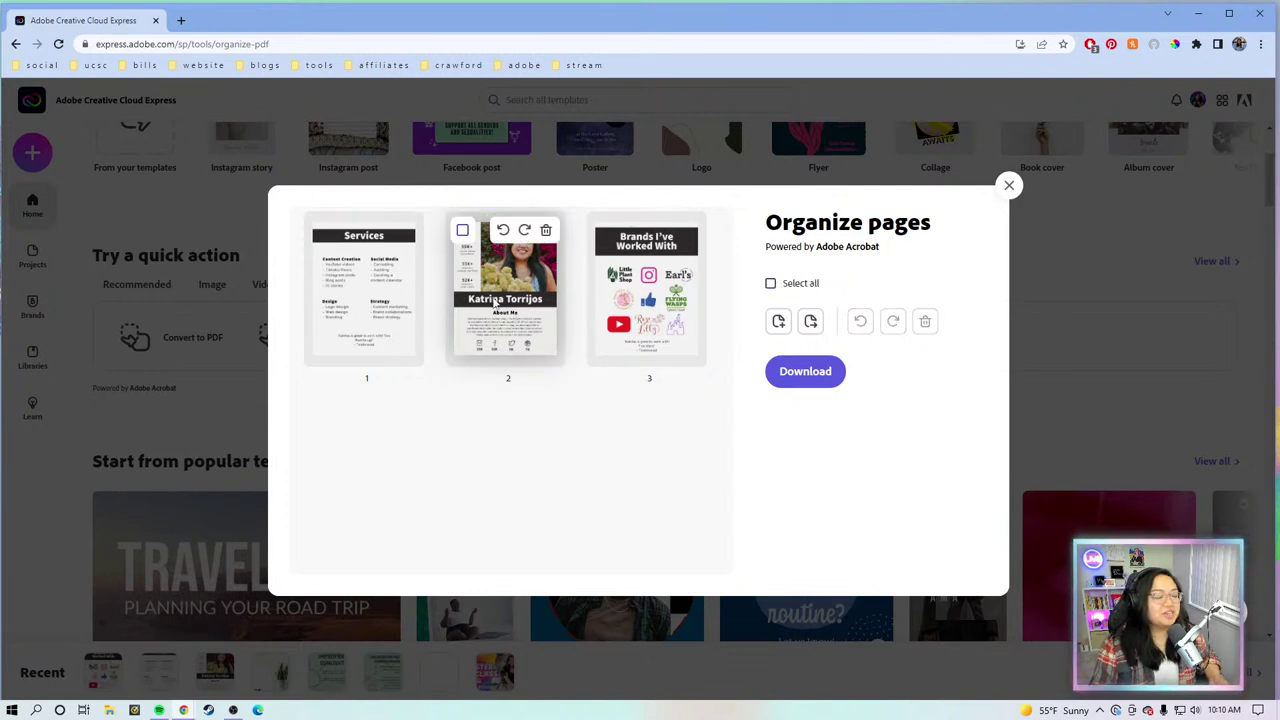
{"action": "left_click_drag", "start_coordinate": [510, 296], "coordinate": [300, 300]}
{"action": "left_click_drag", "start_coordinate": [651, 313], "coordinate": [440, 300]}
{"action": "left_click_drag", "start_coordinate": [555, 333], "coordinate": [700, 300]}
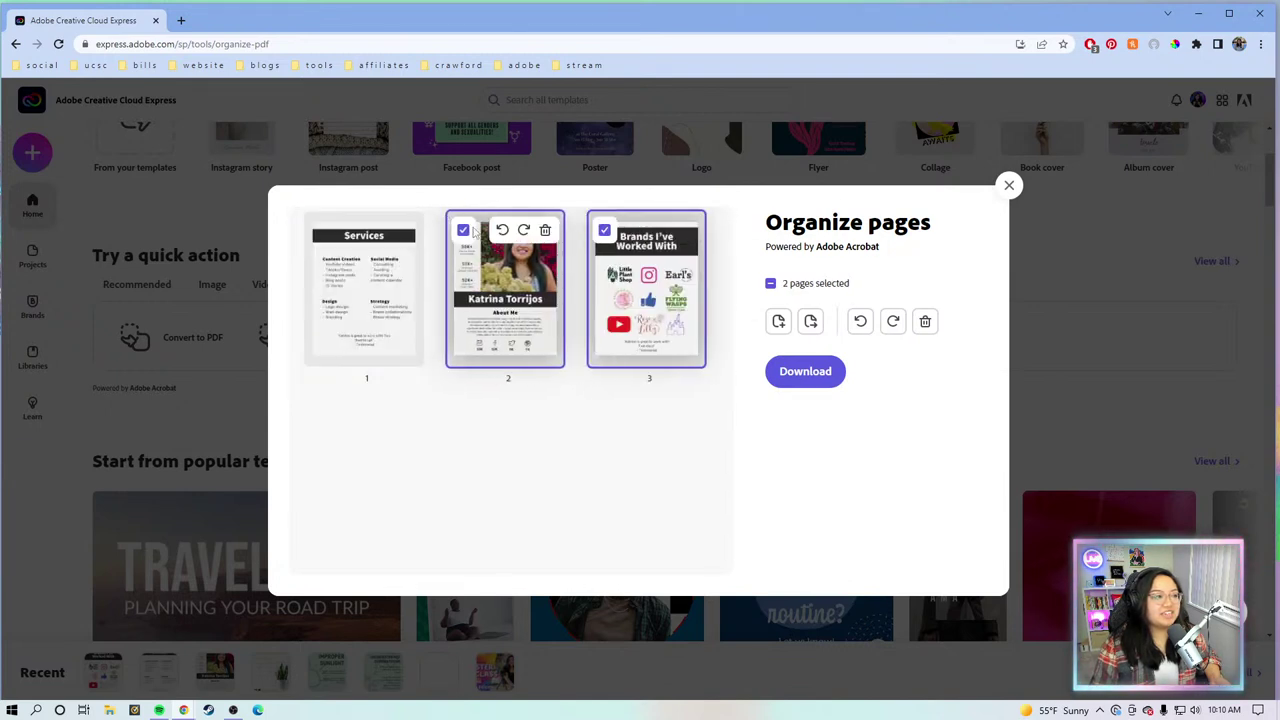
{"action": "left_click_drag", "start_coordinate": [427, 278], "coordinate": [310, 288]}
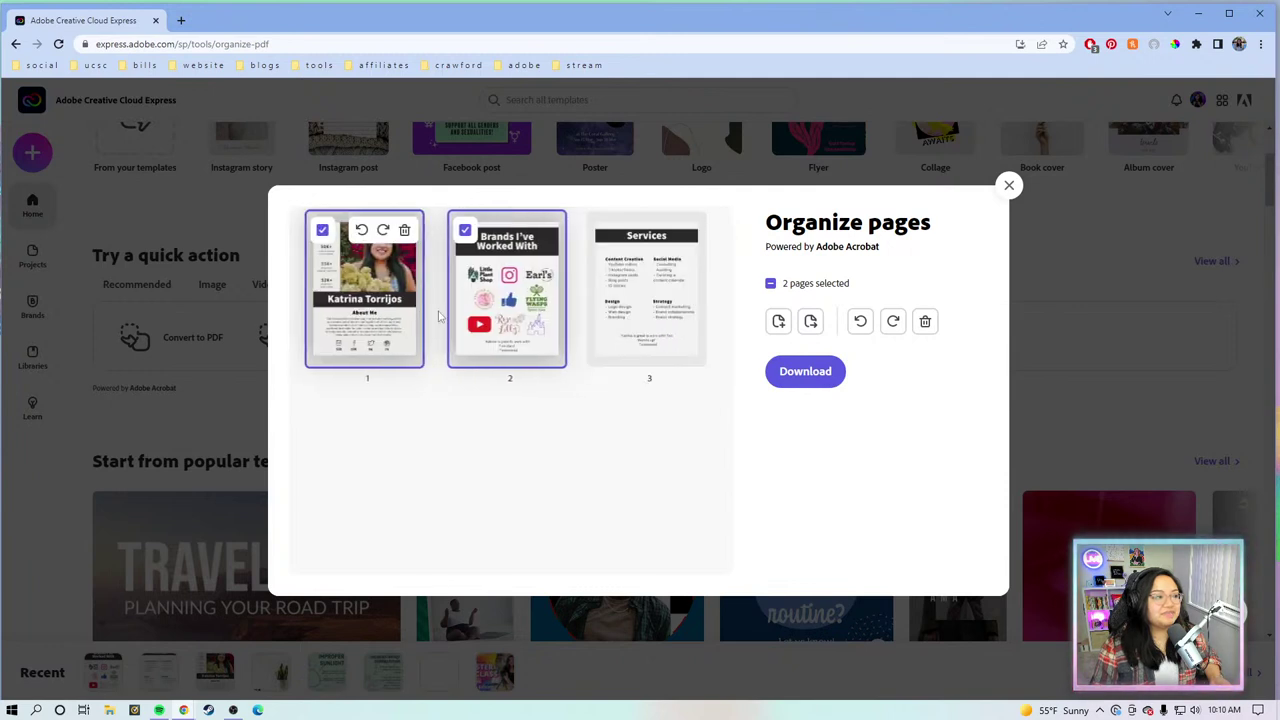
Step: Restore the page order to portrait page, Services, Brands I've Worked With, and deselect all pages
{"action": "left_click", "coordinate": [463, 231]}
{"action": "left_click", "coordinate": [548, 293]}
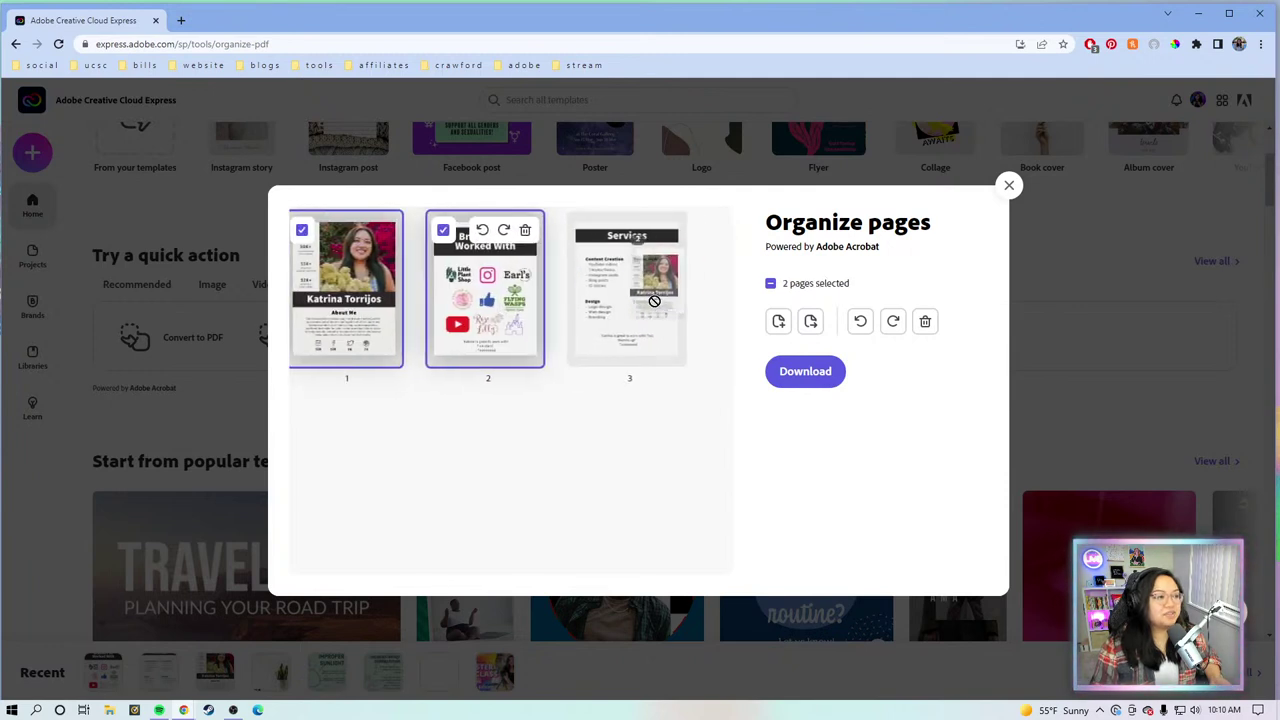
{"action": "left_click_drag", "start_coordinate": [603, 229], "coordinate": [323, 229]}
{"action": "left_click", "coordinate": [464, 231]}
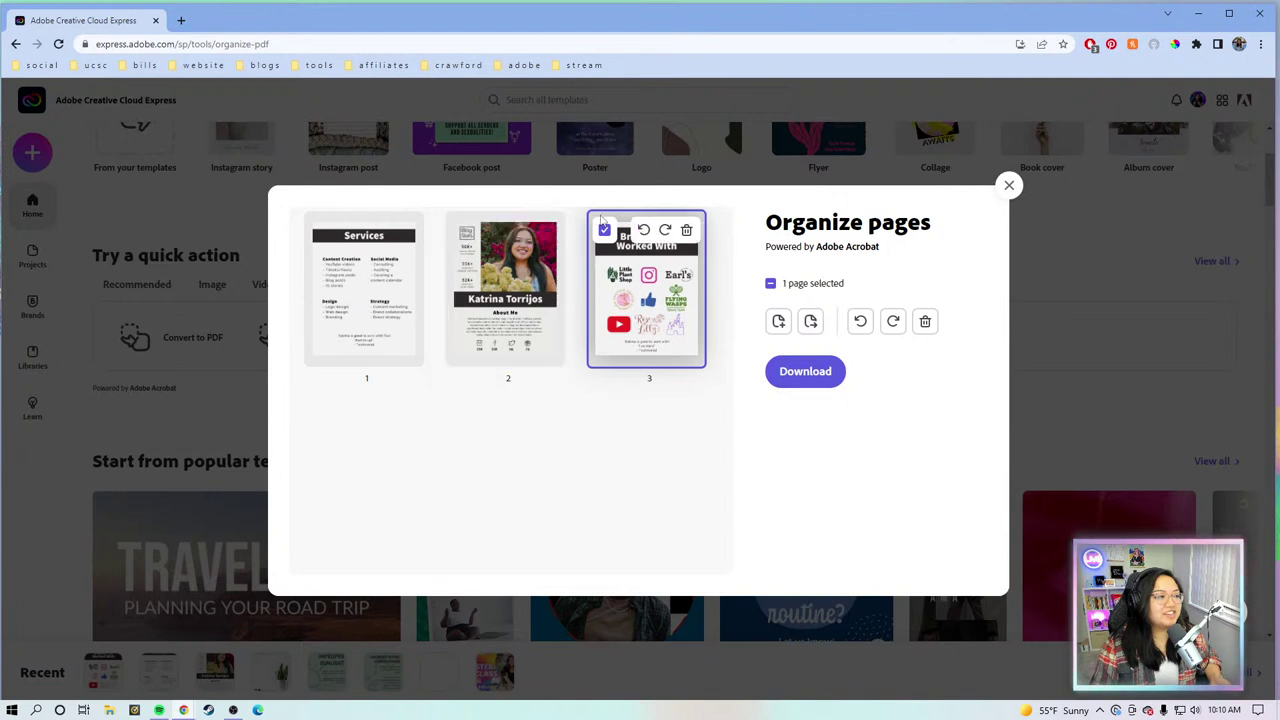
{"action": "left_click", "coordinate": [604, 231]}
{"action": "left_click_drag", "start_coordinate": [490, 260], "coordinate": [323, 229]}
{"action": "left_click", "coordinate": [323, 229]}
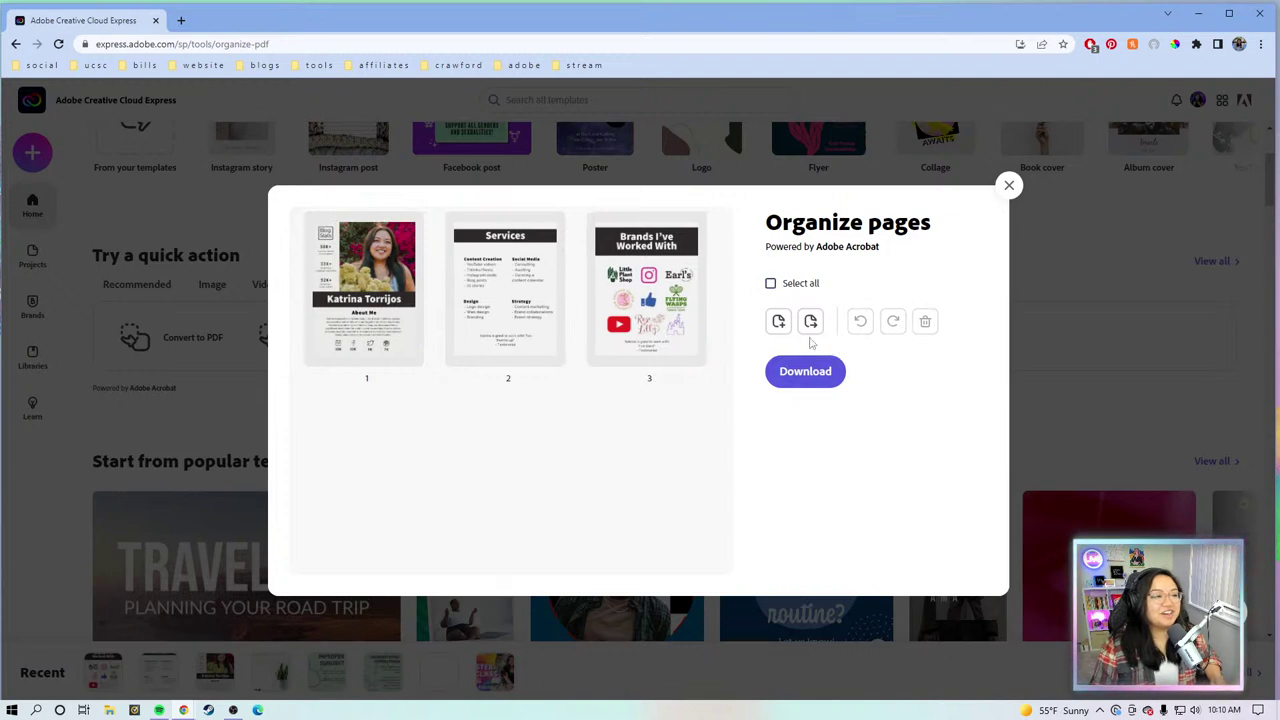
Step: Try rotating all three pages clockwise through two full turns back to upright, and deselect every page
{"action": "left_click", "coordinate": [771, 284]}
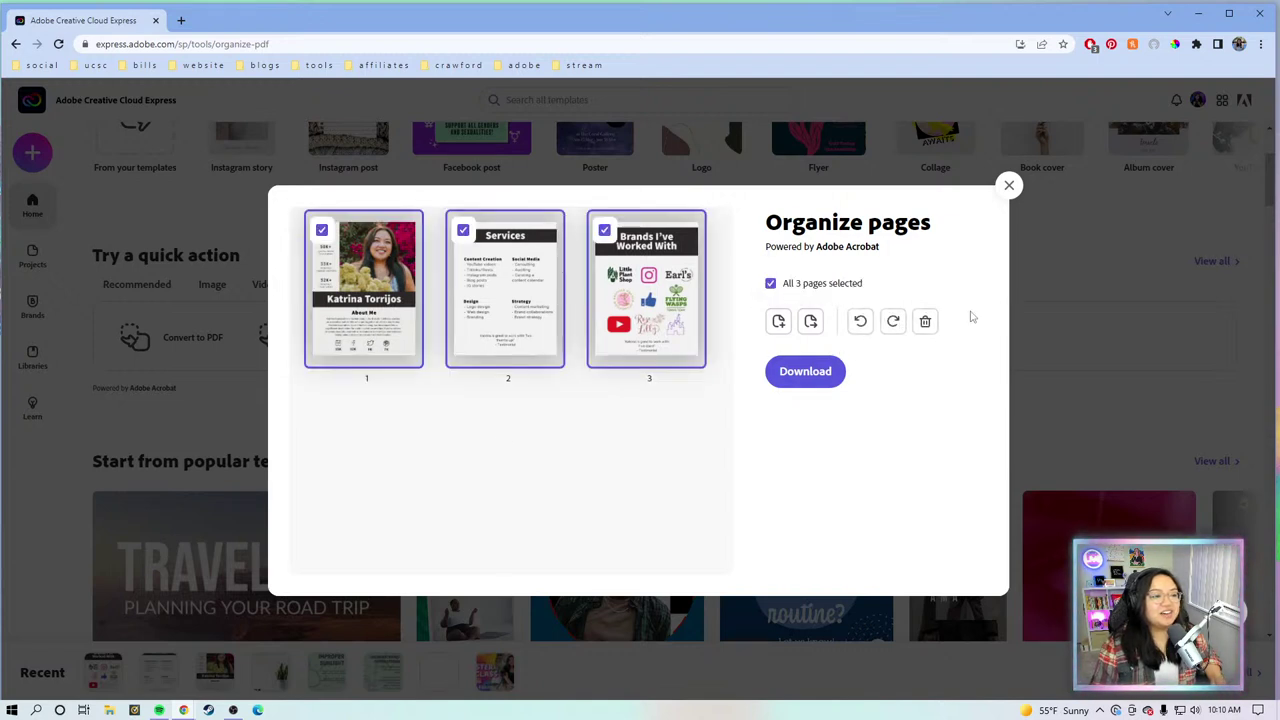
{"action": "left_click", "coordinate": [893, 321]}
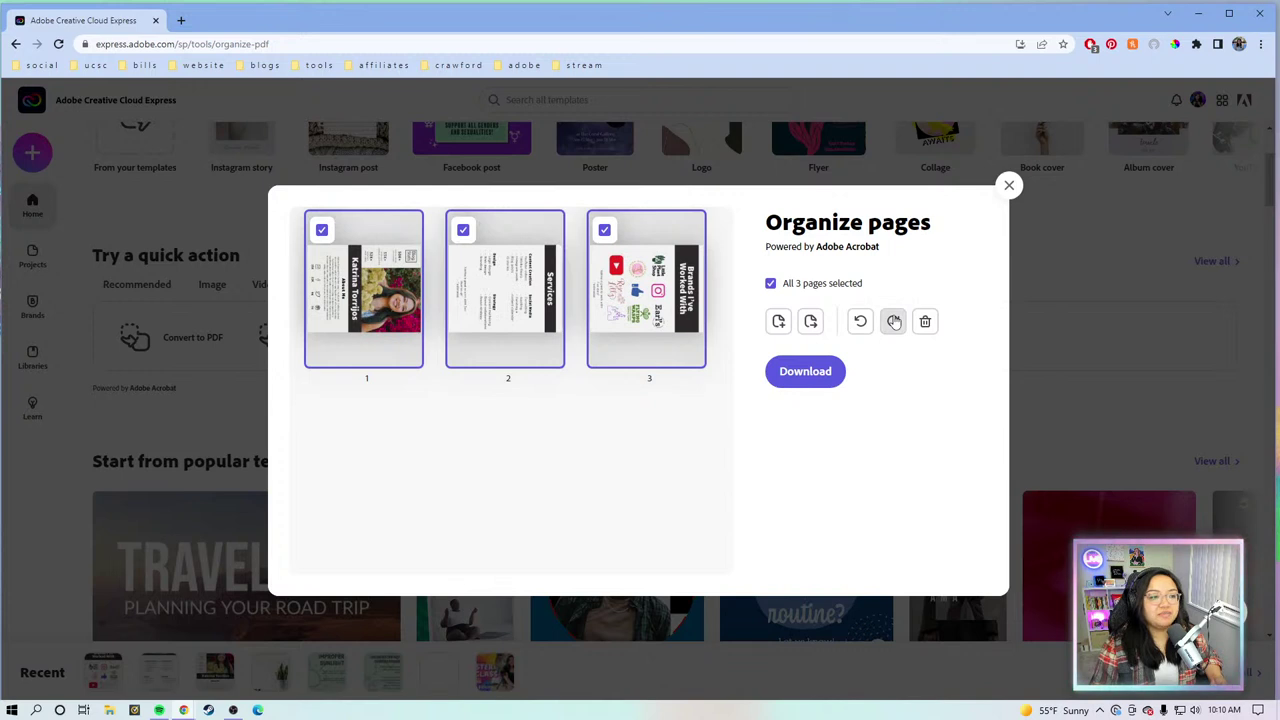
{"action": "left_click", "coordinate": [893, 321]}
{"action": "left_click", "coordinate": [893, 321]}
{"action": "left_click", "coordinate": [893, 321]}
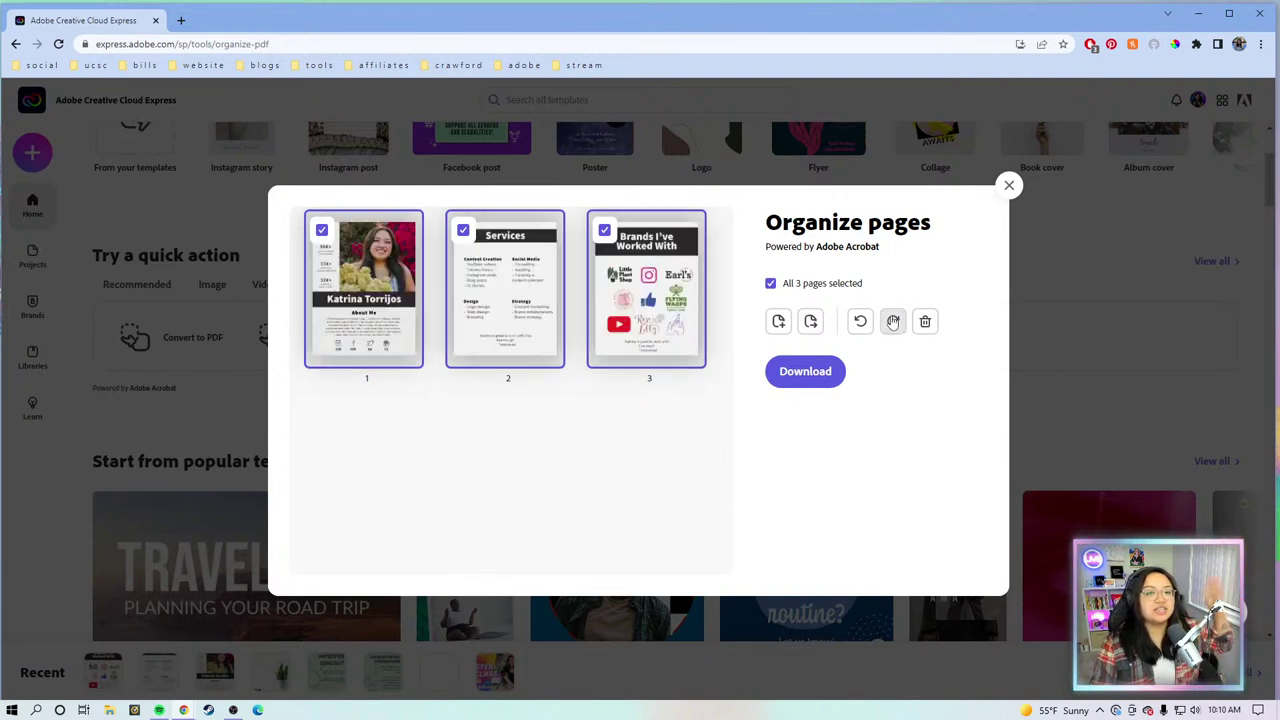
{"action": "left_click", "coordinate": [893, 321]}
{"action": "left_click", "coordinate": [893, 321]}
{"action": "left_click", "coordinate": [893, 321]}
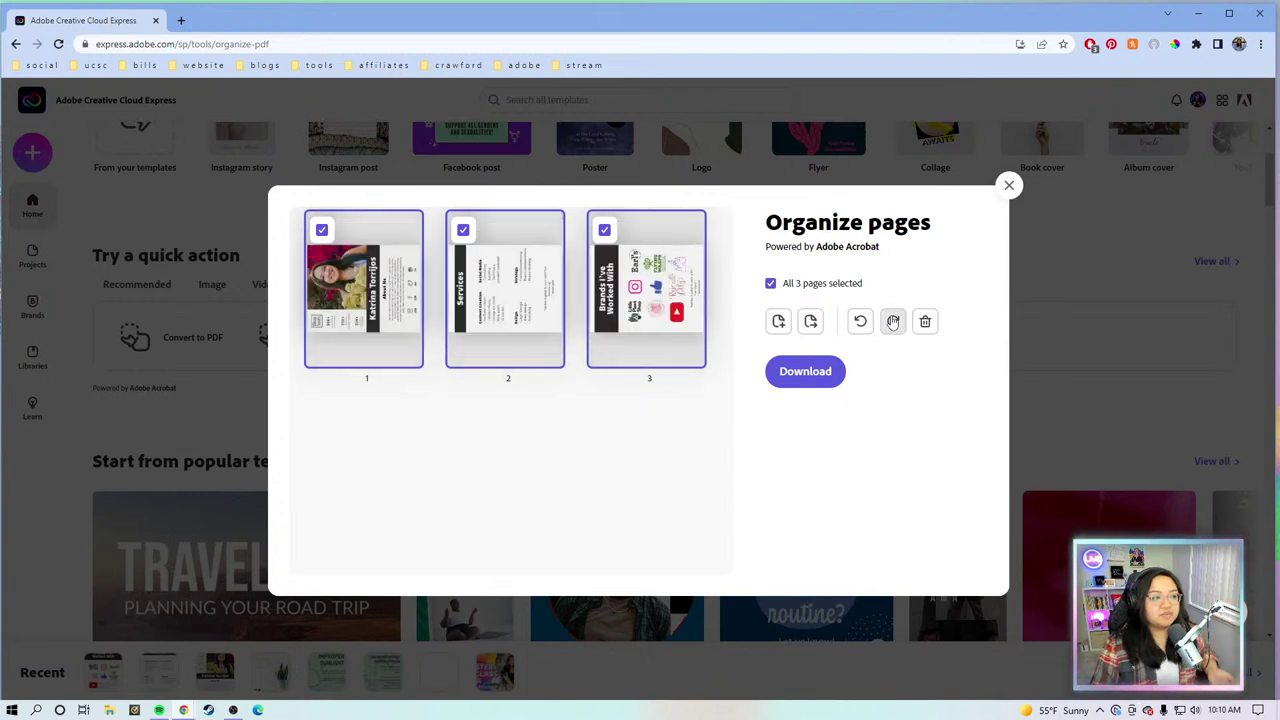
{"action": "left_click", "coordinate": [893, 321]}
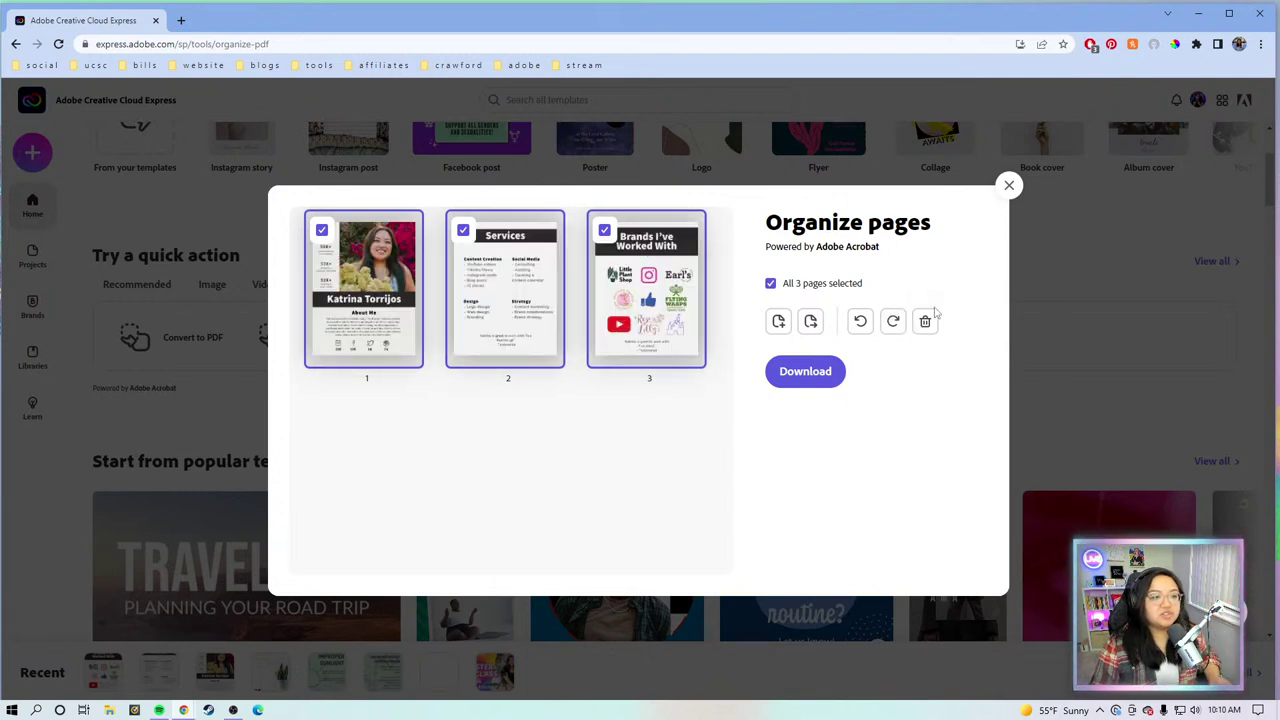
{"action": "left_click", "coordinate": [605, 232]}
{"action": "left_click", "coordinate": [461, 231]}
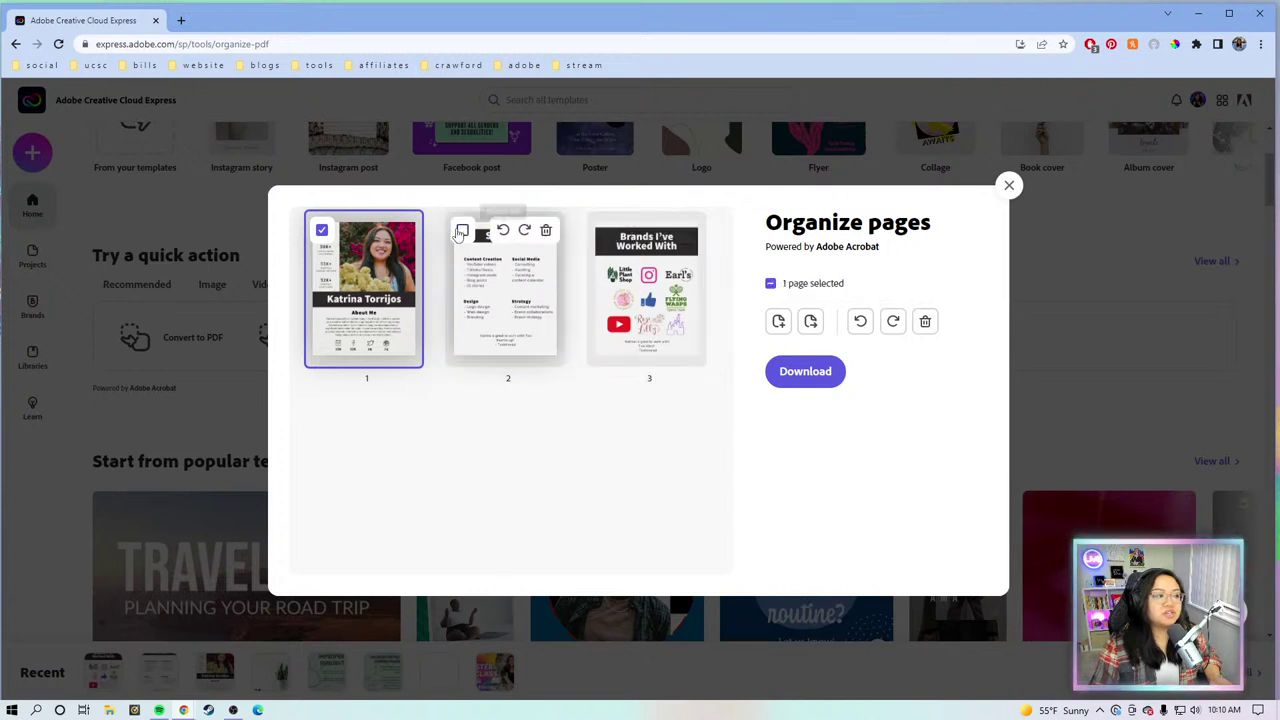
{"action": "left_click", "coordinate": [321, 230]}
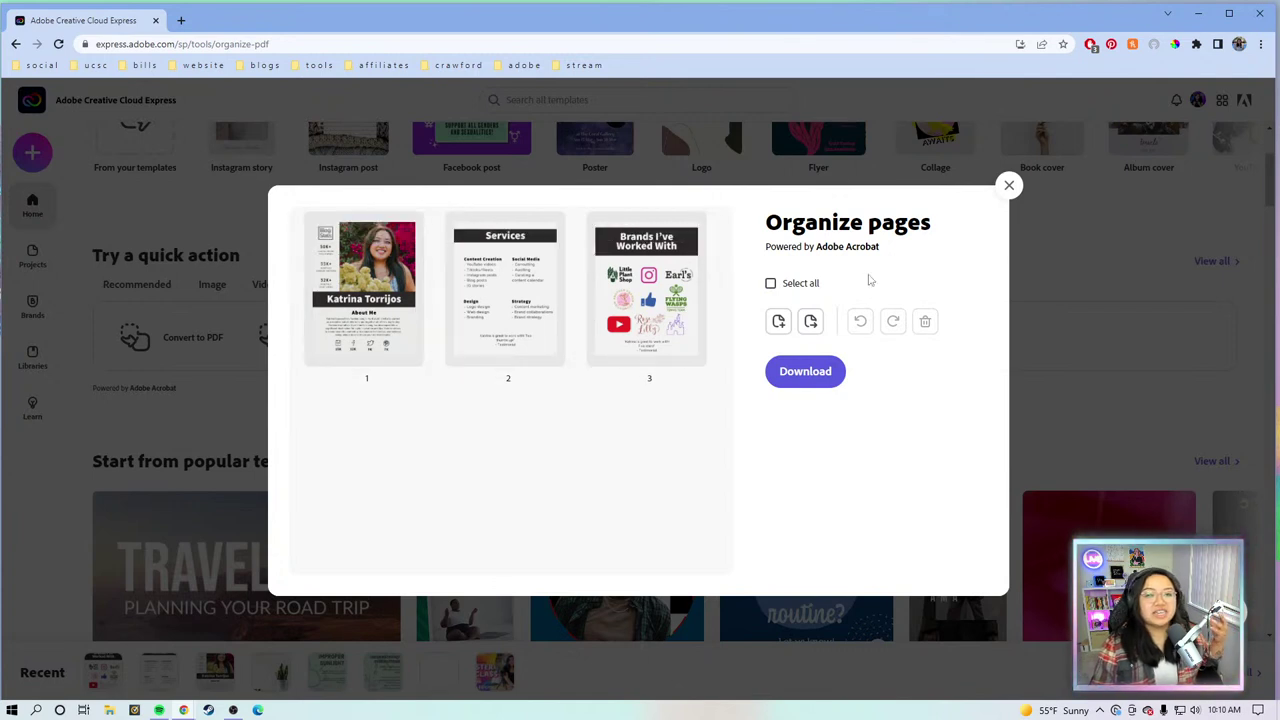
Step: Try selecting and deselecting the Brands I've Worked With page, and show the insertion points for adding pages between the existing ones
{"action": "left_click", "coordinate": [604, 231]}
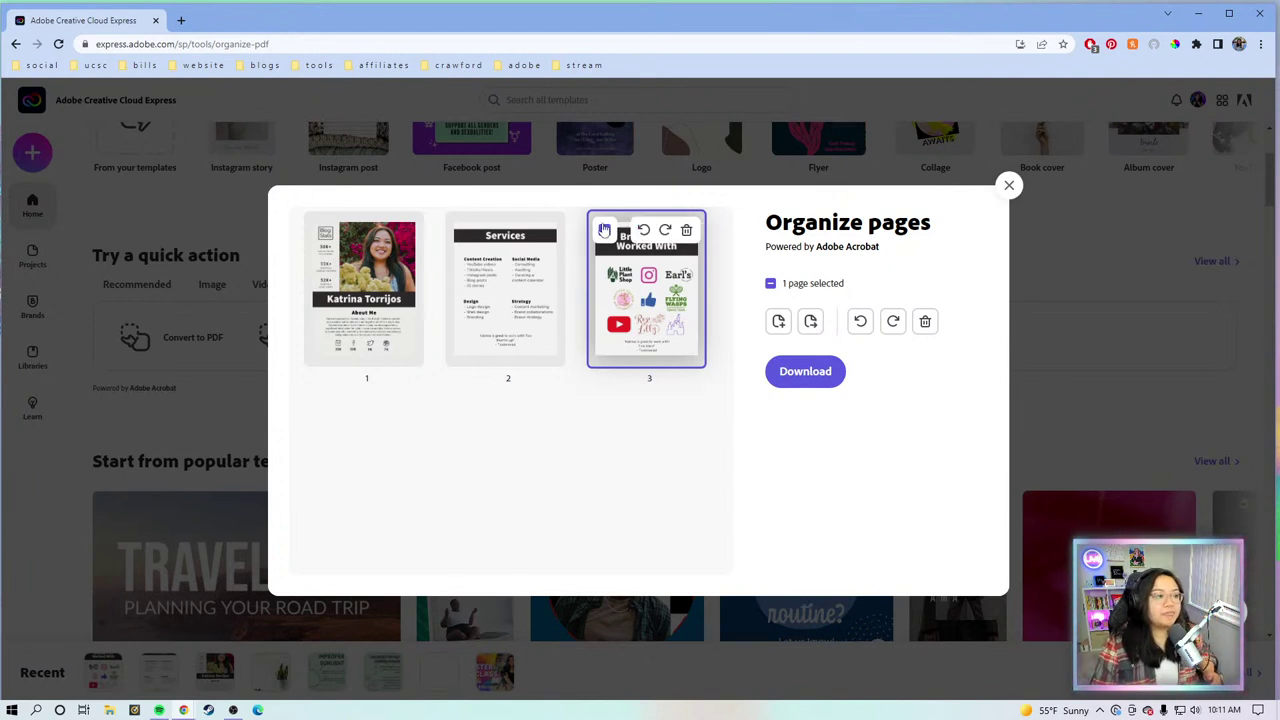
{"action": "left_click", "coordinate": [604, 230]}
{"action": "left_click", "coordinate": [776, 322]}
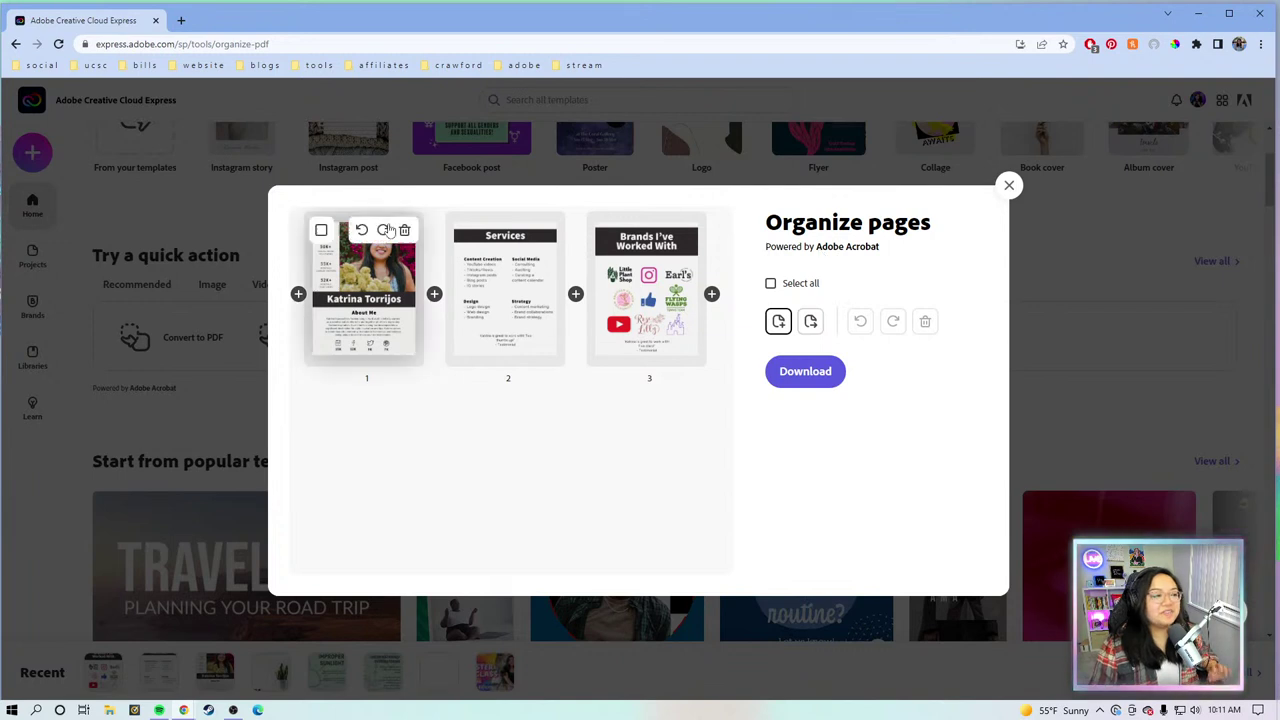
Step: Download the organized PDF to the Desktop, named with the creator's first name followed by MEDIA KIT, and dismiss the download confirmation
{"action": "left_click", "coordinate": [803, 376]}
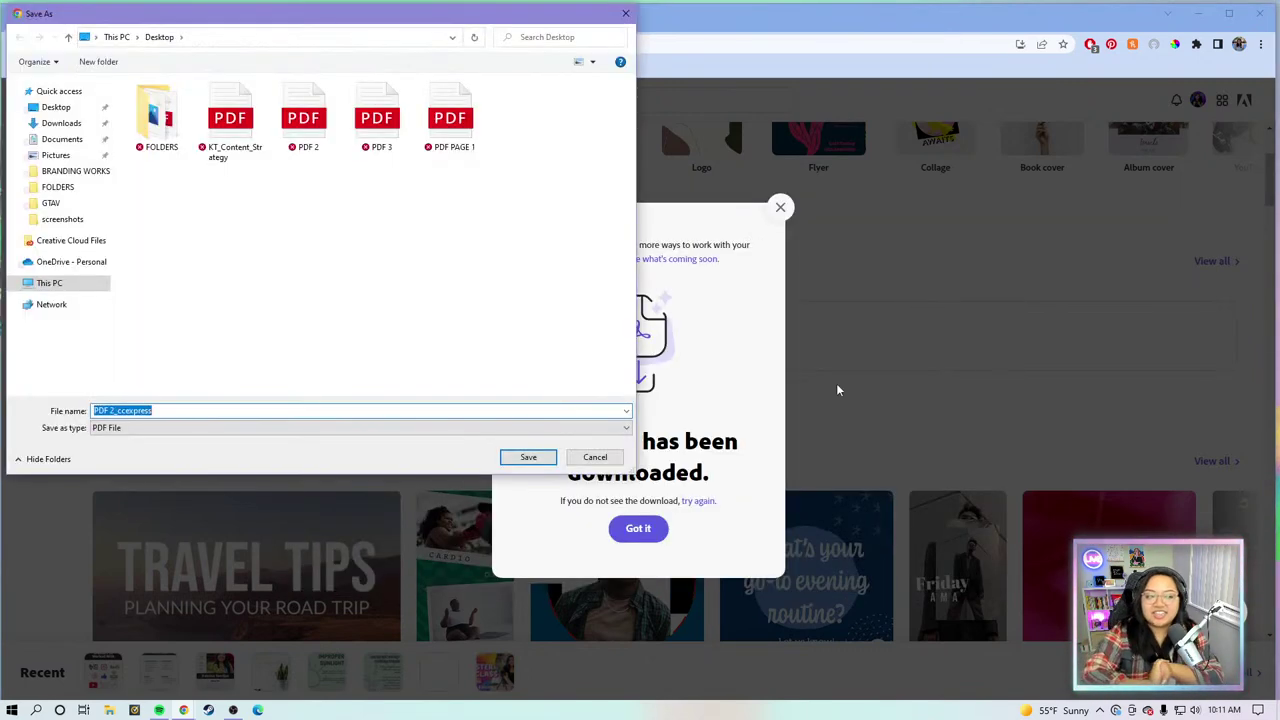
{"action": "key", "text": "BackSpace"}
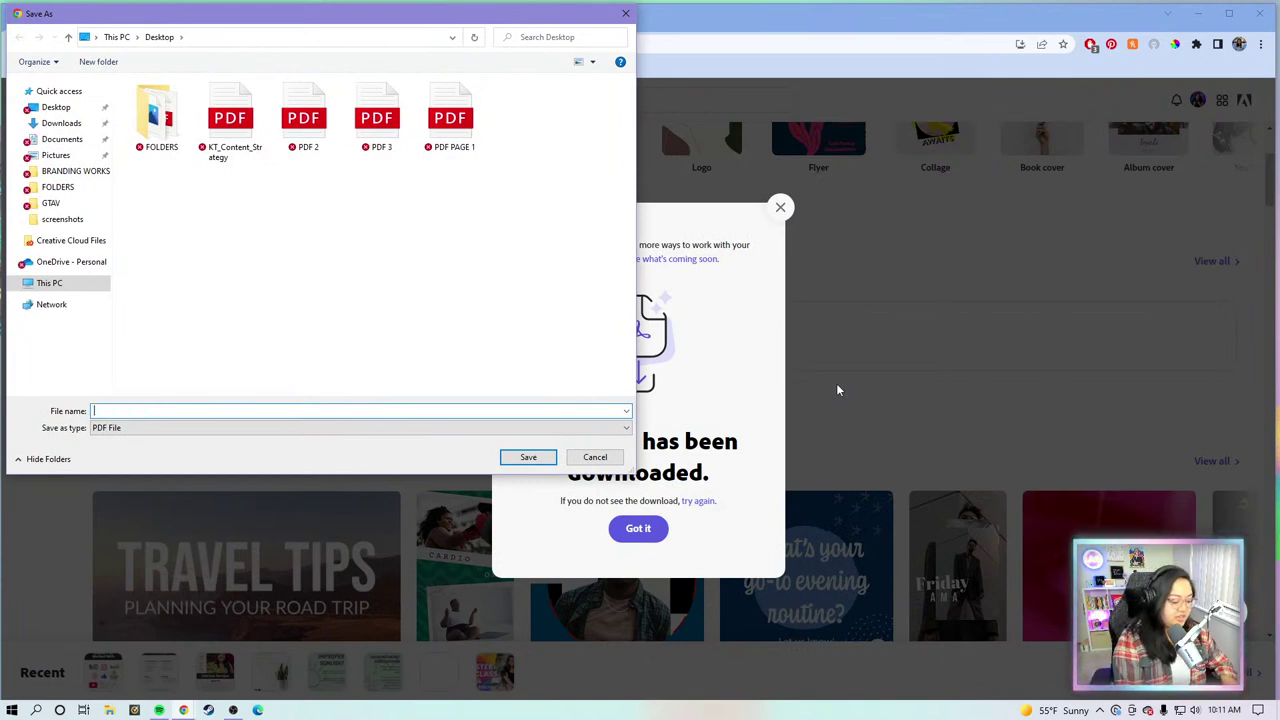
{"action": "type", "text": "P"}
{"action": "type", "text": "D"}
{"action": "key", "text": "BackSpace"}
{"action": "key", "text": "BackSpace"}
{"action": "type", "text": "KATRINA MEDIA KI"}
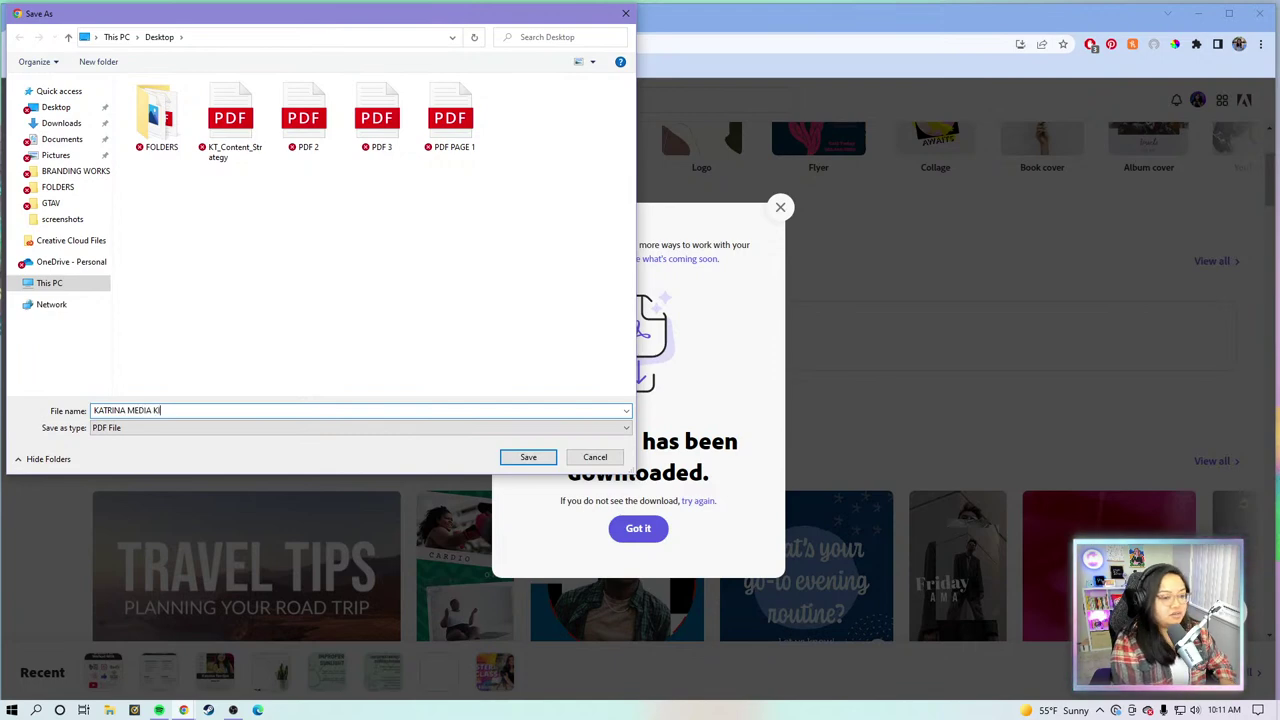
{"action": "type", "text": "T"}
{"action": "key", "text": "Return"}
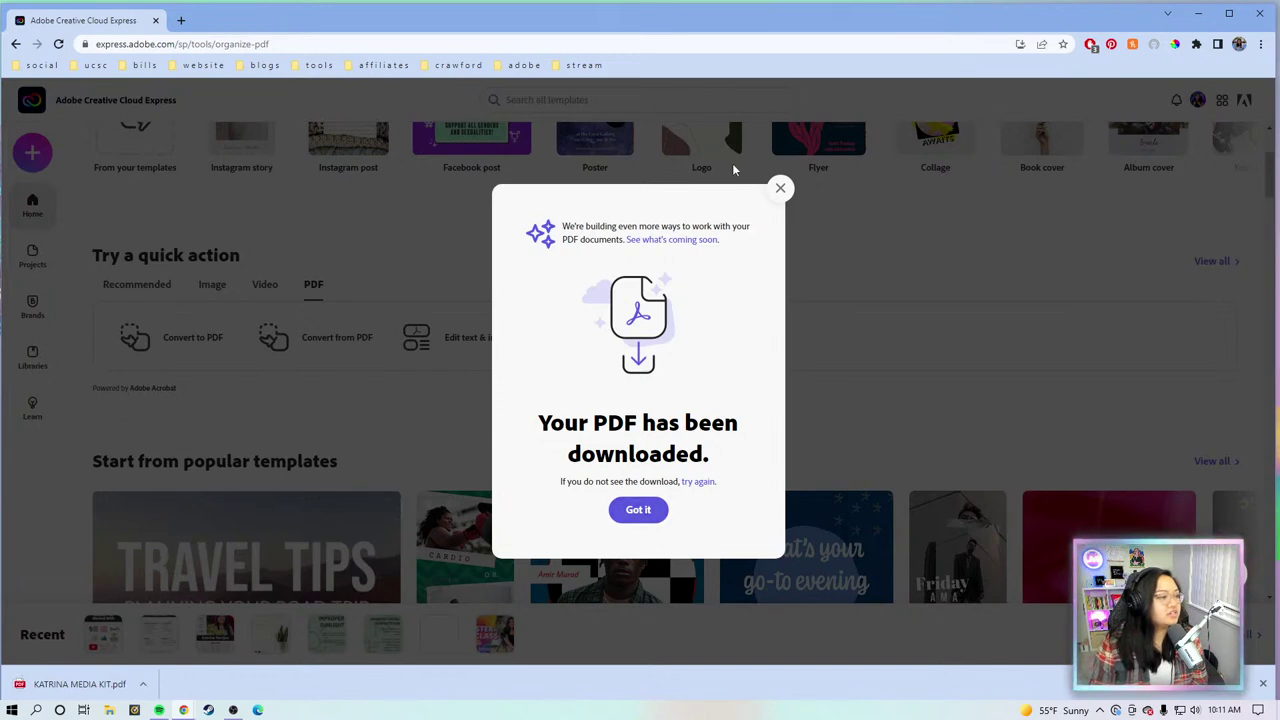
{"action": "left_click", "coordinate": [640, 510]}
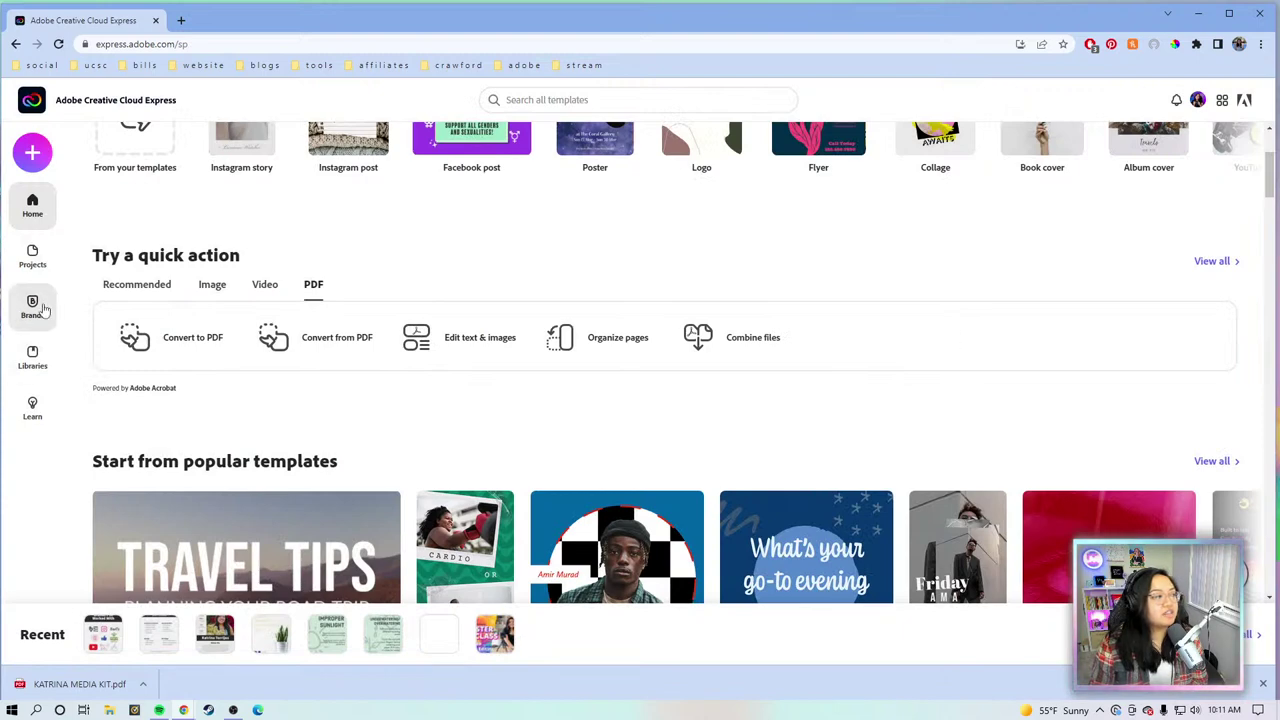
Step: Narrow the browser window to uncover the Desktop and open the downloaded media kit PDF
{"action": "left_click_drag", "start_coordinate": [3, 484], "coordinate": [61, 455]}
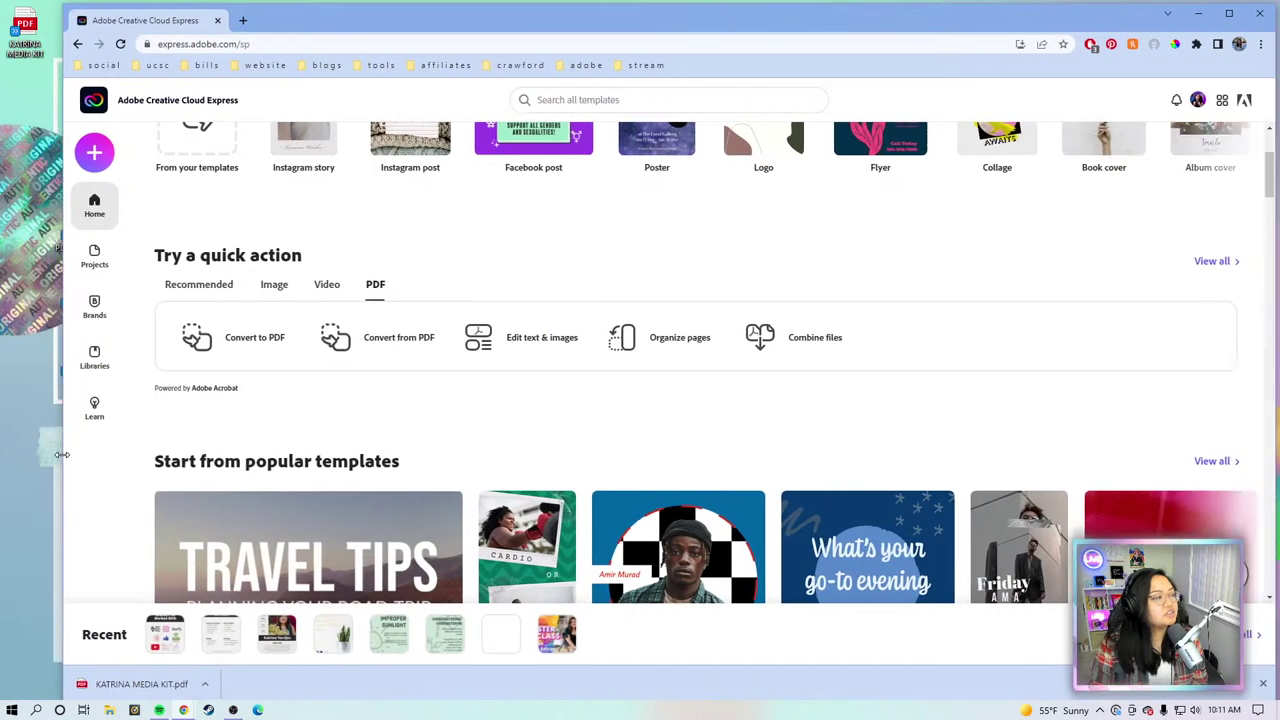
{"action": "left_click", "coordinate": [28, 18]}
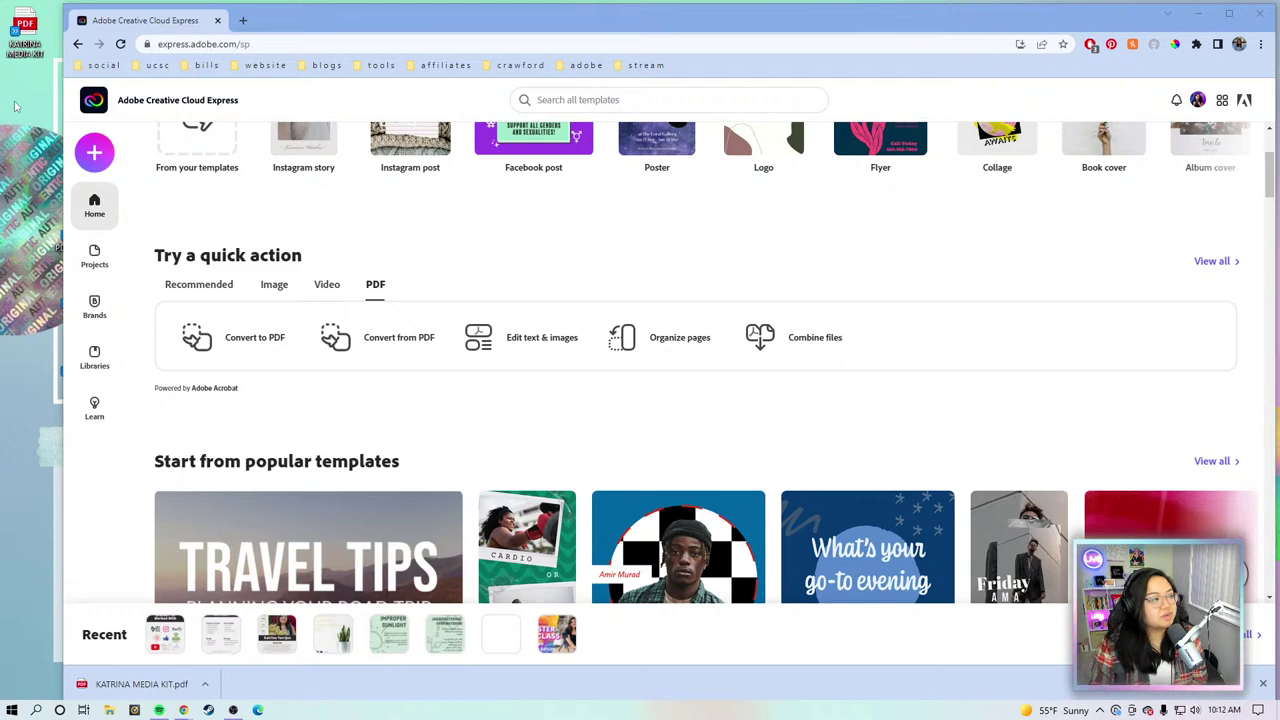
{"action": "double_click", "coordinate": [26, 22]}
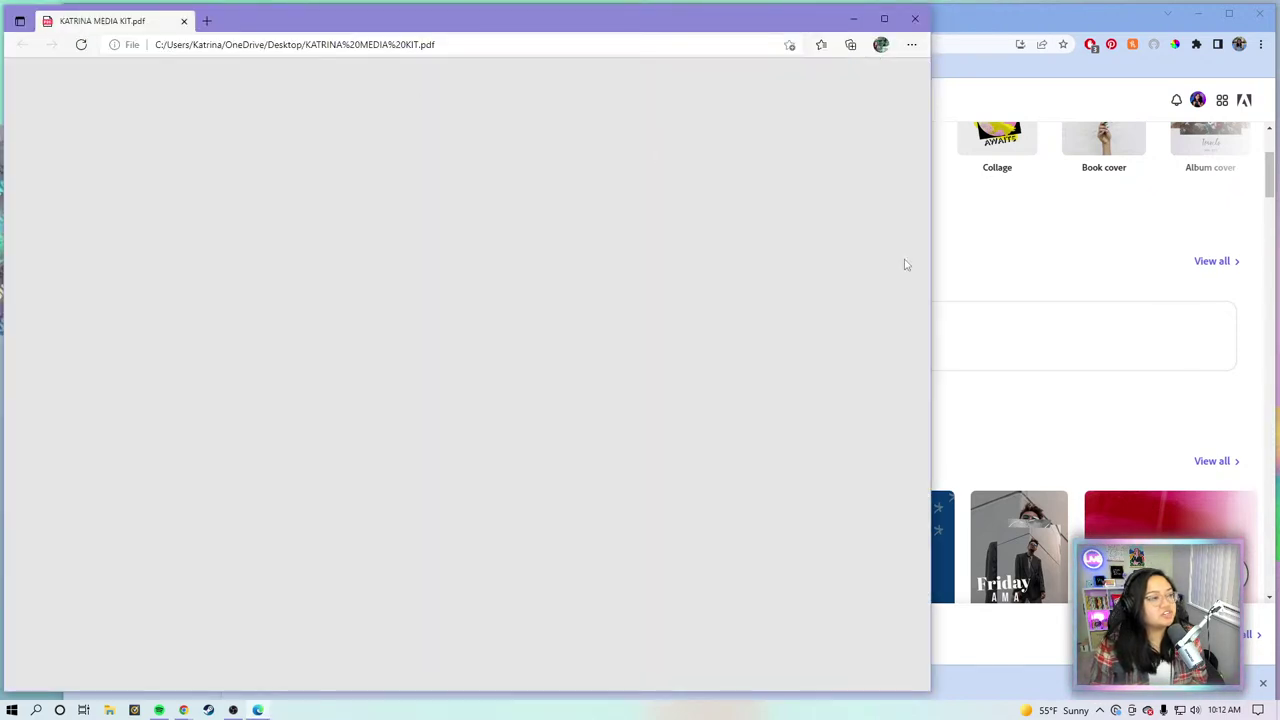
Step: Review the media kit PDF from the portrait page through Services to Brands I've Worked With, and close it
{"action": "scroll", "coordinate": [806, 279], "scroll_direction": "down", "scroll_amount": 3}
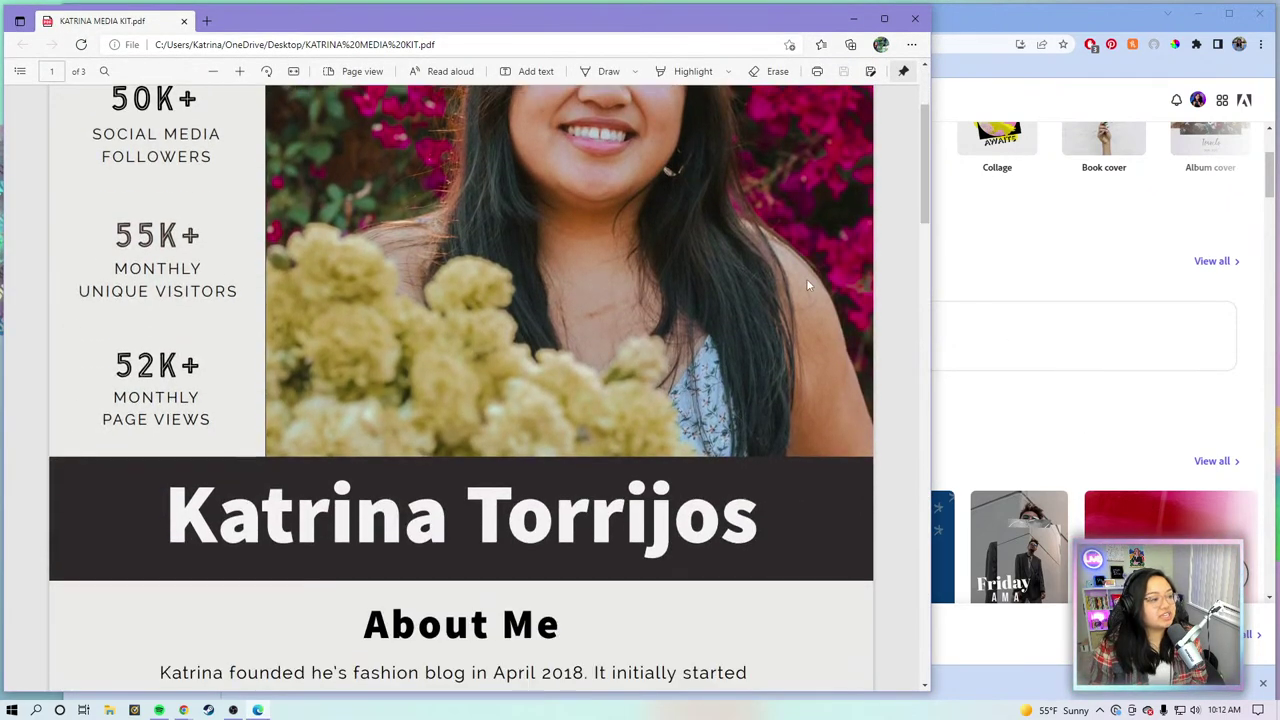
{"action": "scroll", "coordinate": [806, 284], "scroll_direction": "down", "scroll_amount": 6}
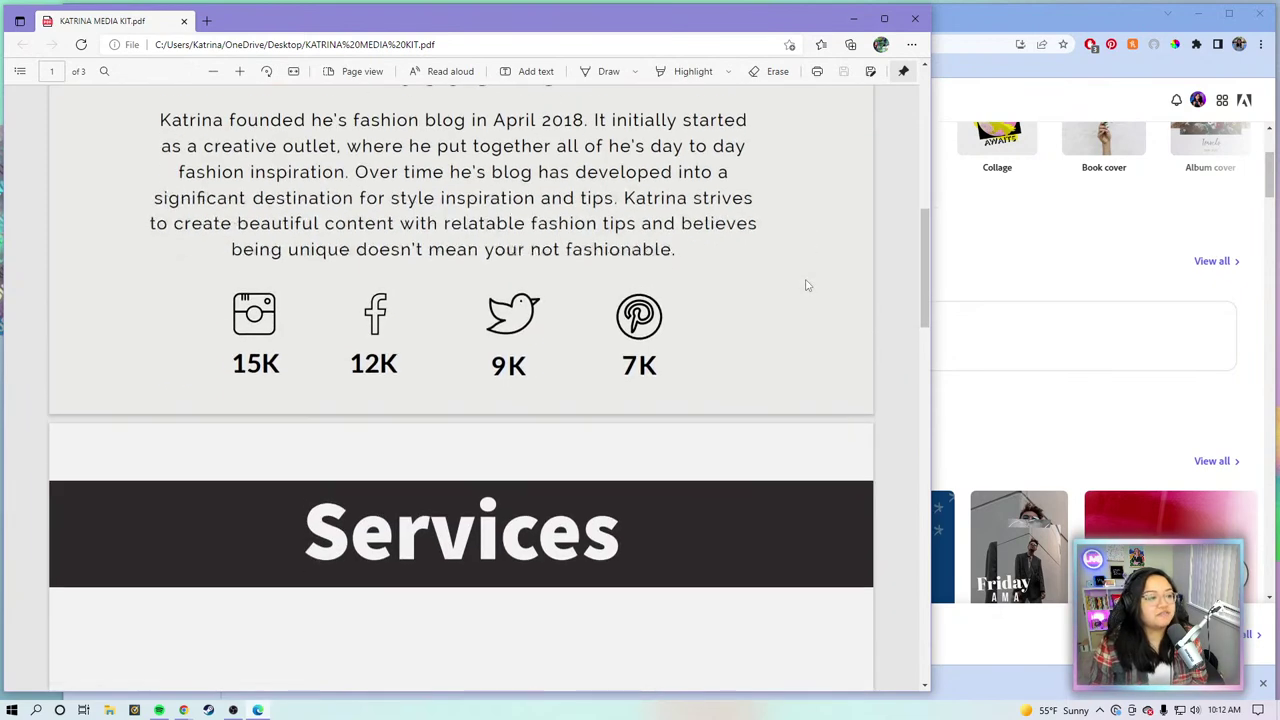
{"action": "scroll", "coordinate": [807, 285], "scroll_direction": "down", "scroll_amount": 6}
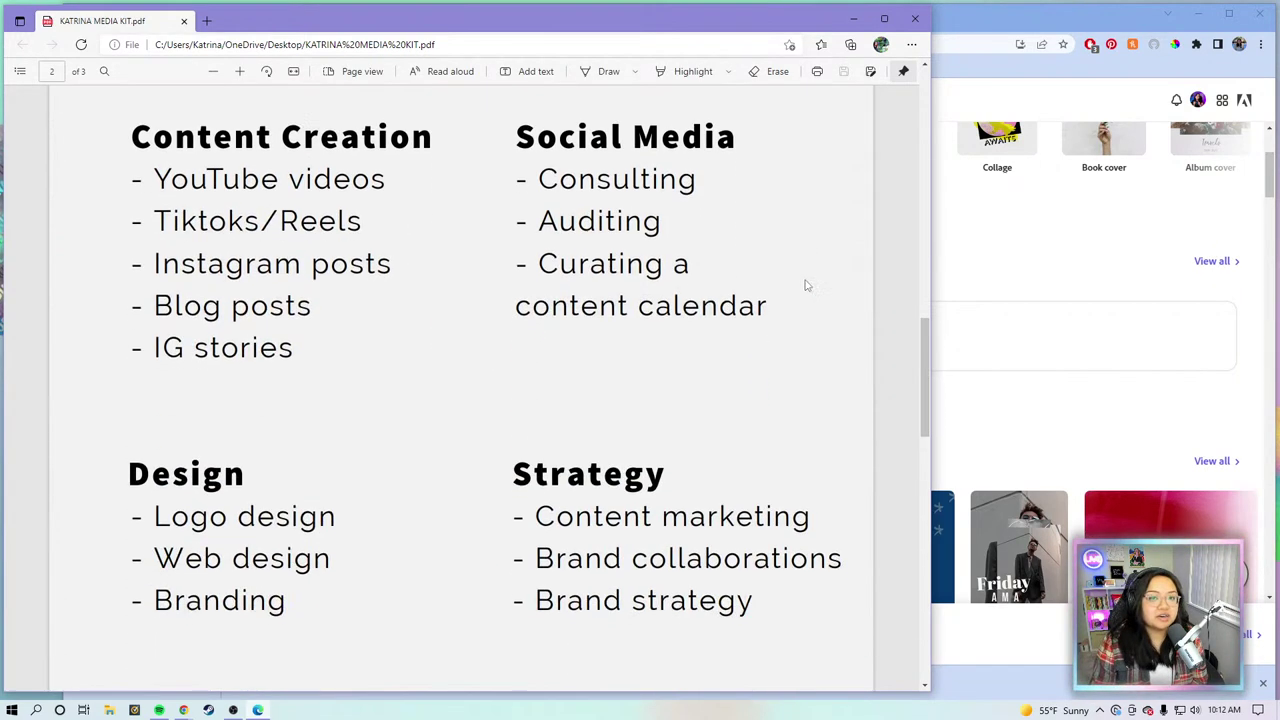
{"action": "scroll", "coordinate": [807, 285], "scroll_direction": "down", "scroll_amount": 8}
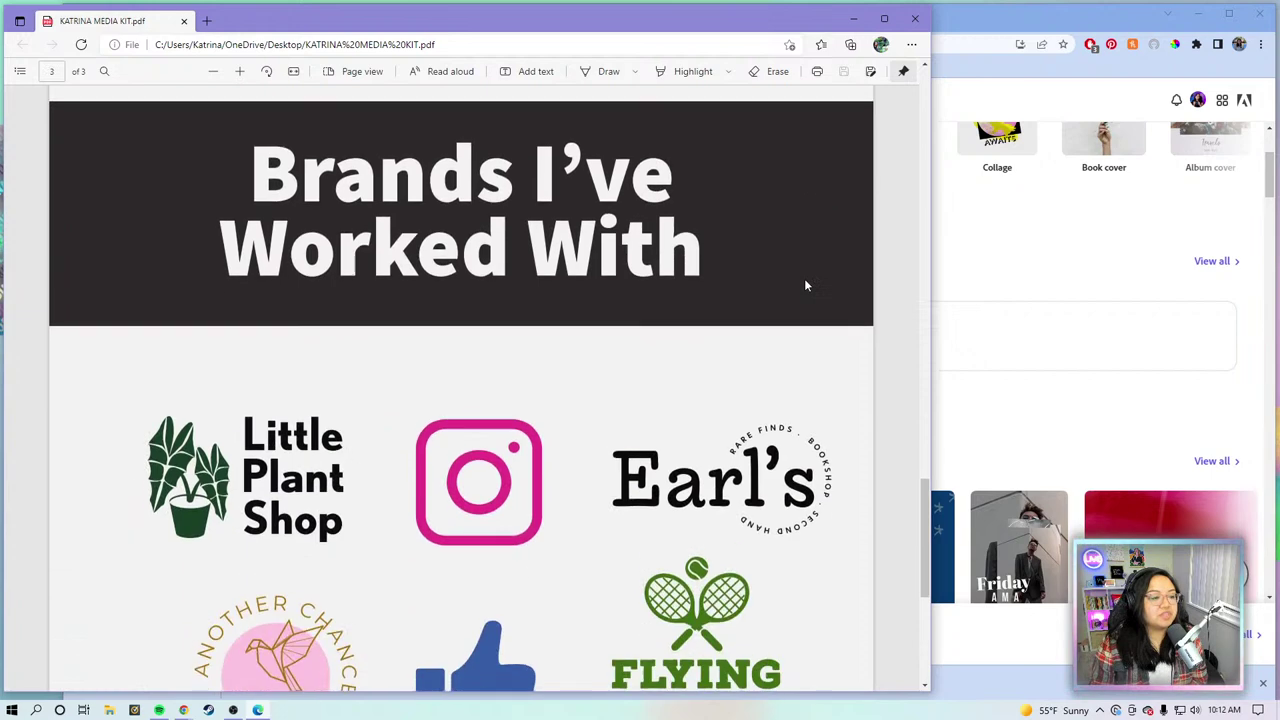
{"action": "scroll", "coordinate": [807, 285], "scroll_direction": "down", "scroll_amount": 4}
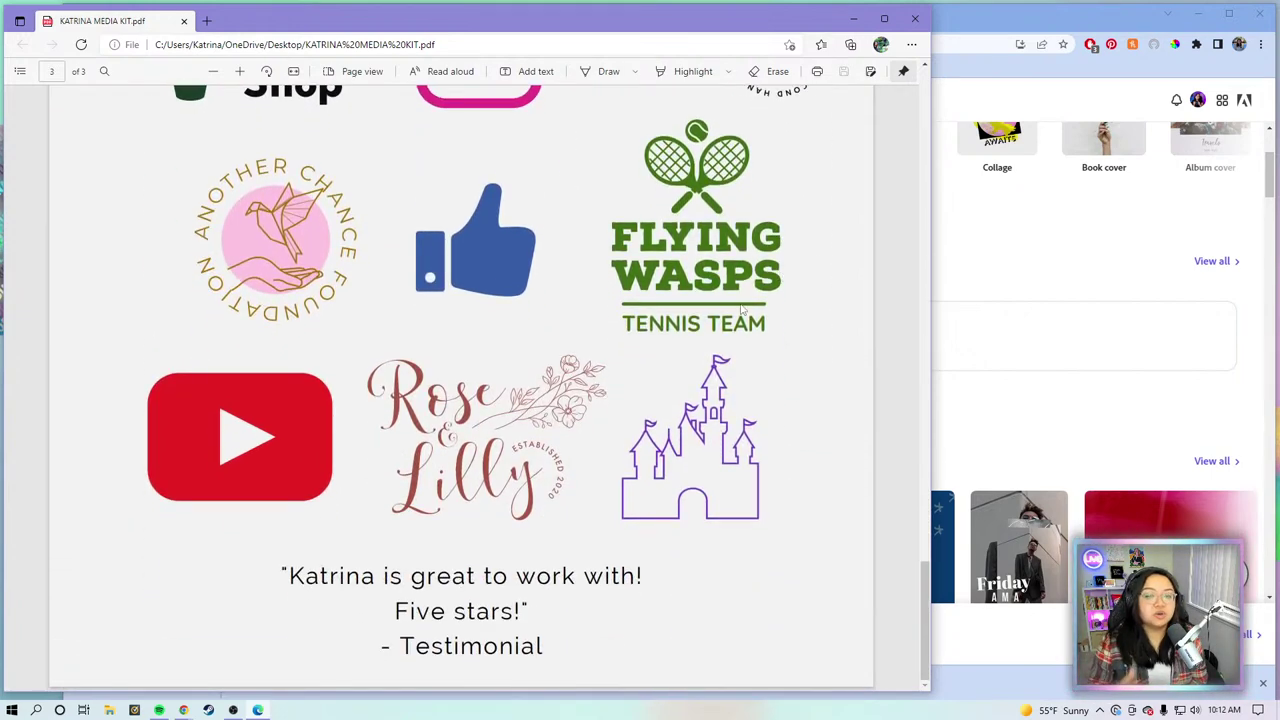
{"action": "scroll", "coordinate": [741, 311], "scroll_direction": "up", "scroll_amount": 20}
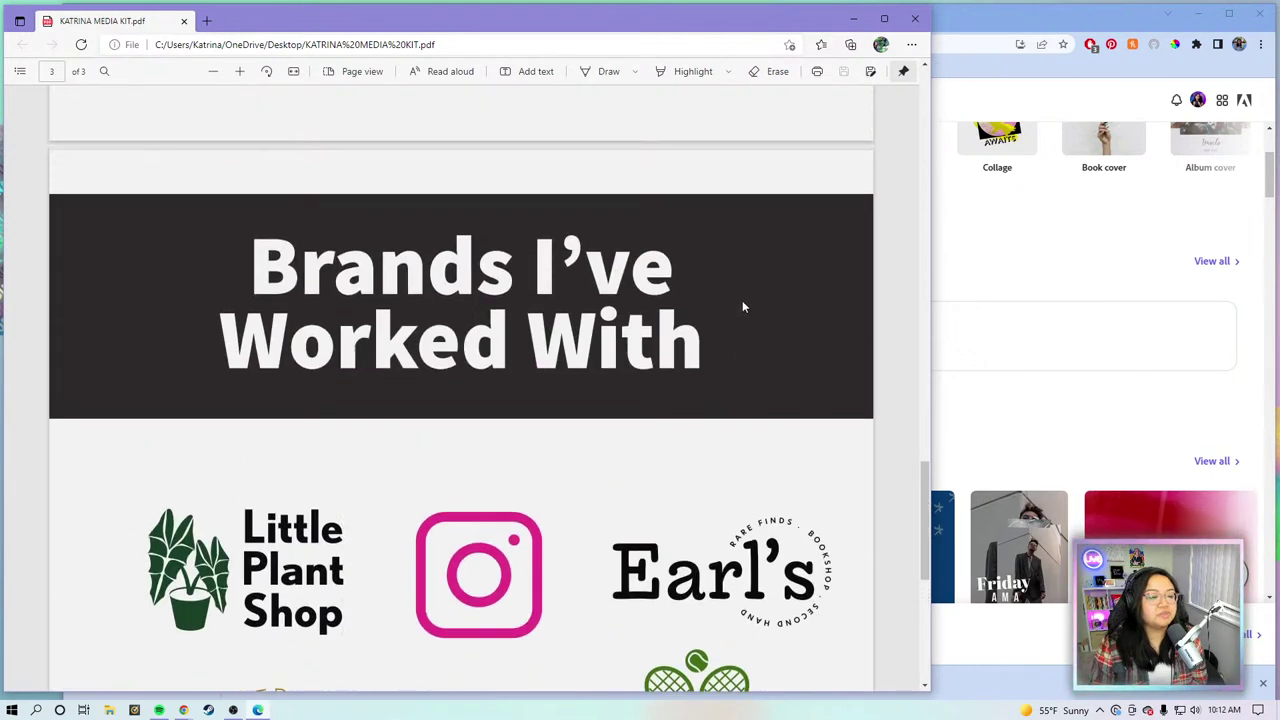
{"action": "scroll", "coordinate": [762, 300], "scroll_direction": "up", "scroll_amount": 4}
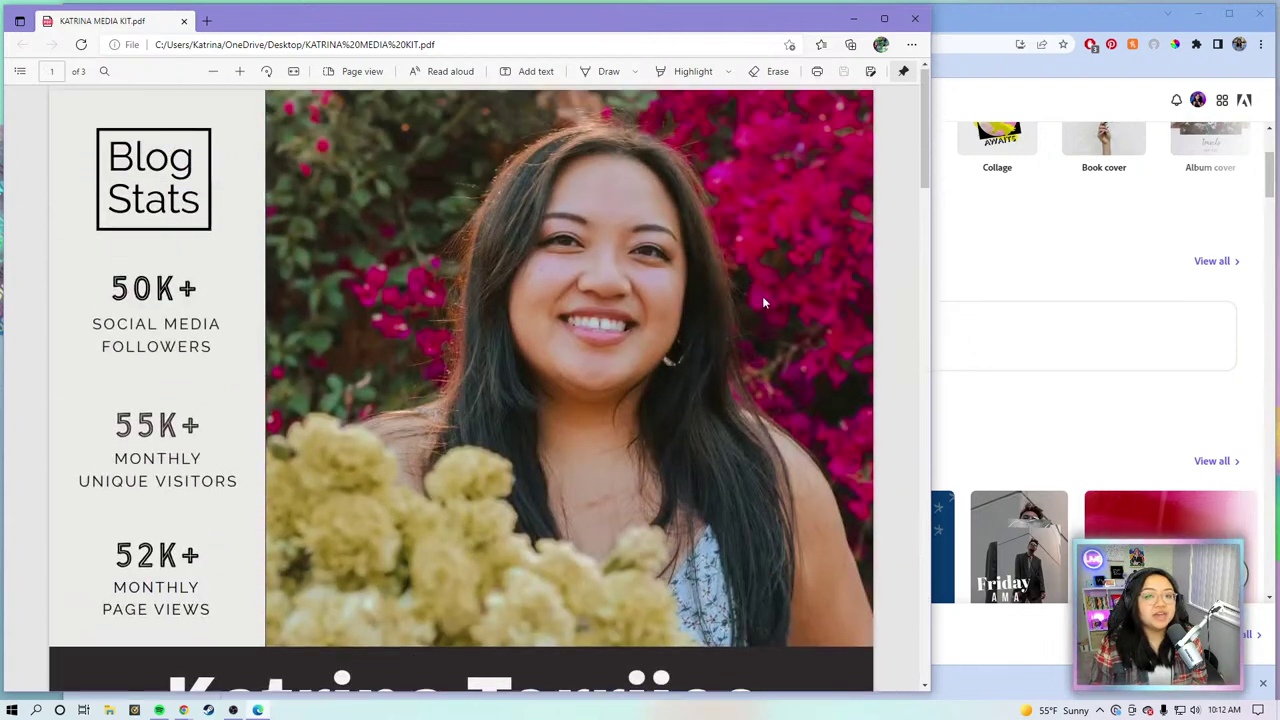
{"action": "scroll", "coordinate": [762, 296], "scroll_direction": "down", "scroll_amount": 3}
{"action": "scroll", "coordinate": [761, 296], "scroll_direction": "down", "scroll_amount": 20}
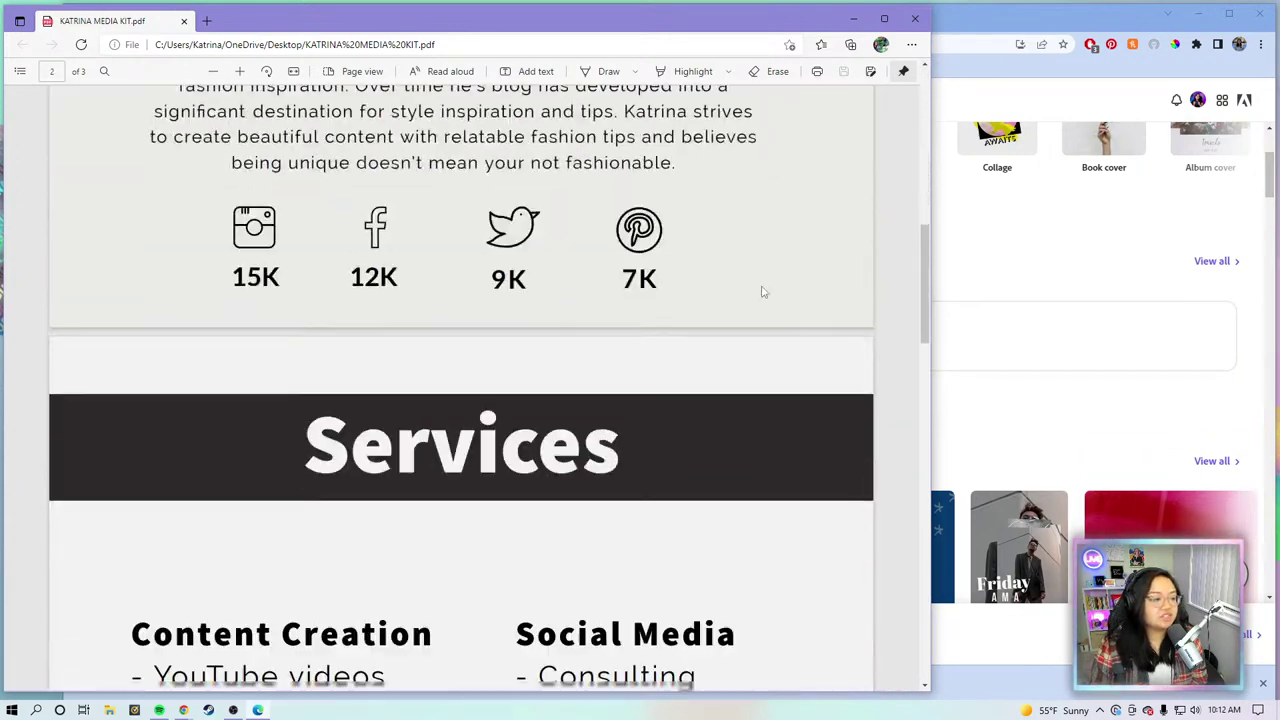
{"action": "scroll", "coordinate": [747, 265], "scroll_direction": "down", "scroll_amount": 4}
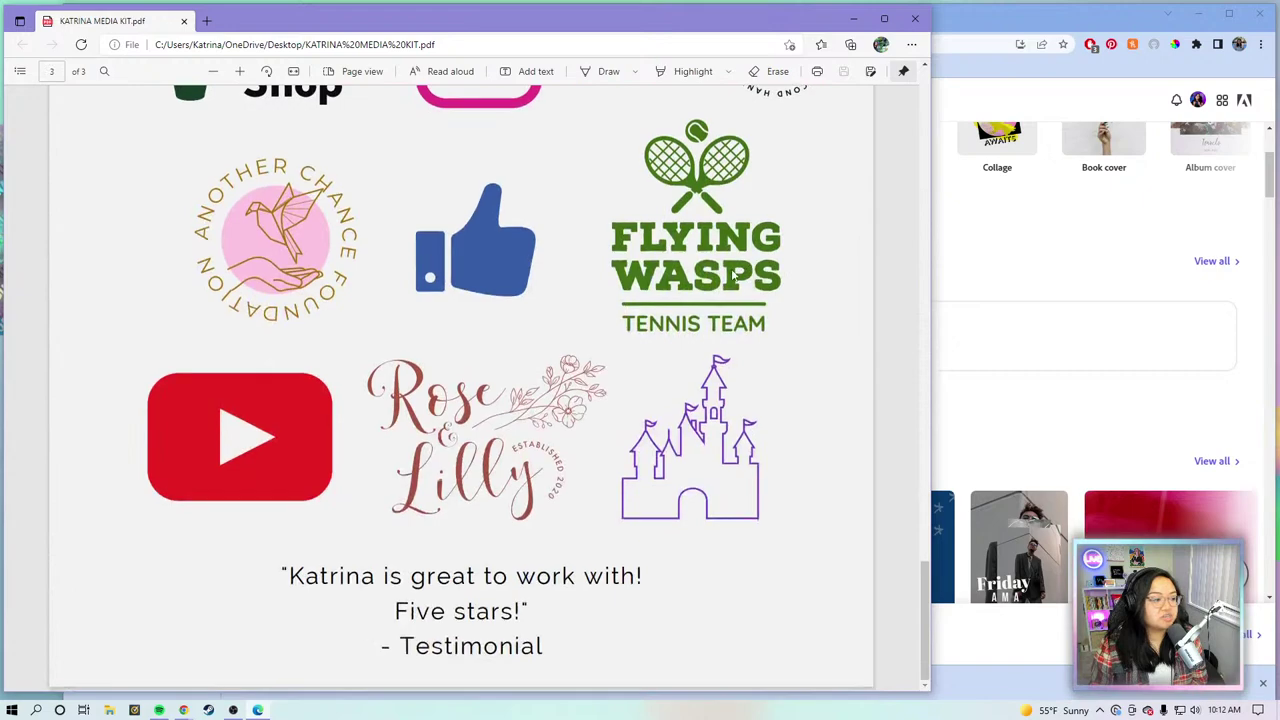
{"action": "scroll", "coordinate": [735, 270], "scroll_direction": "up", "scroll_amount": 4}
{"action": "scroll", "coordinate": [730, 275], "scroll_direction": "up", "scroll_amount": 12}
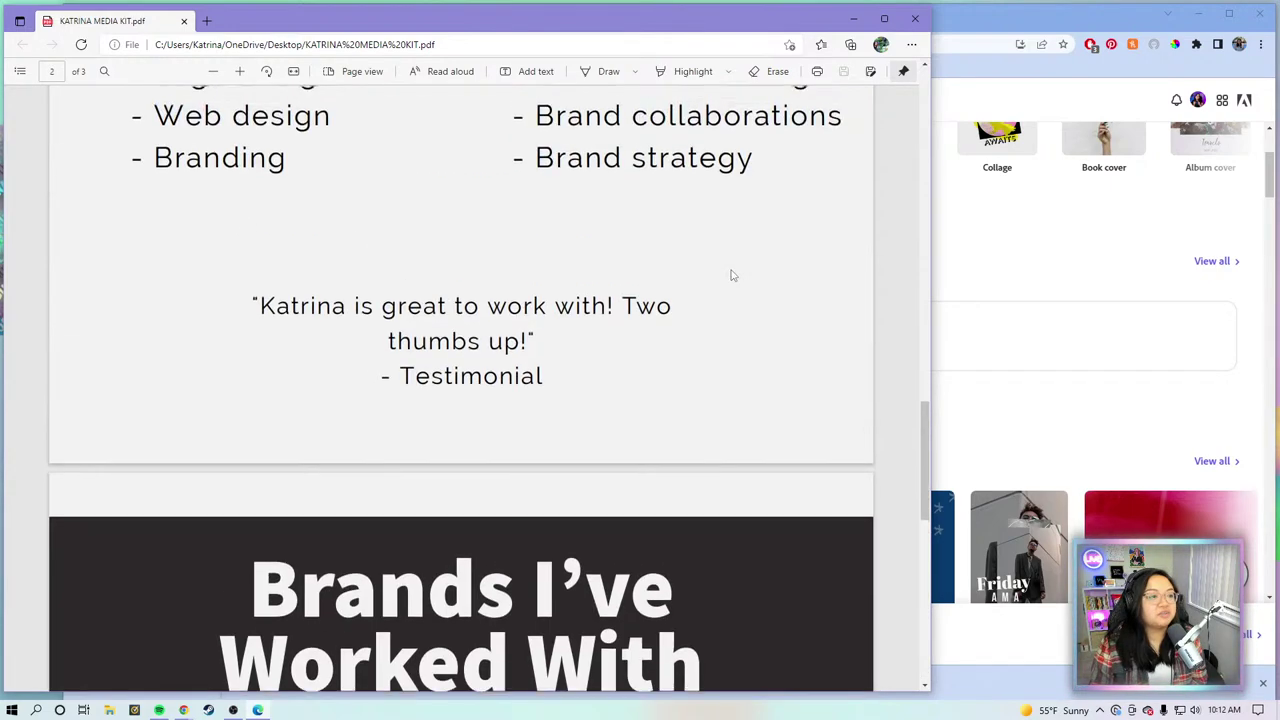
{"action": "scroll", "coordinate": [730, 275], "scroll_direction": "up", "scroll_amount": 6}
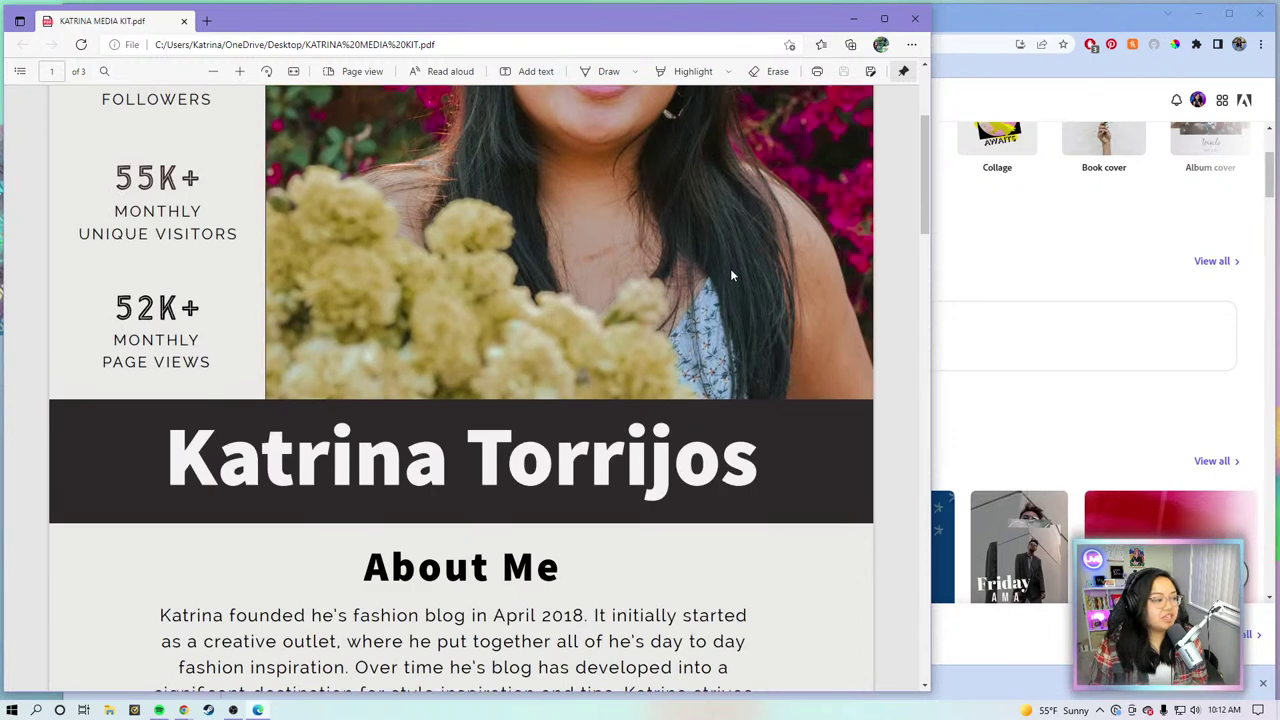
{"action": "scroll", "coordinate": [731, 272], "scroll_direction": "up", "scroll_amount": 3}
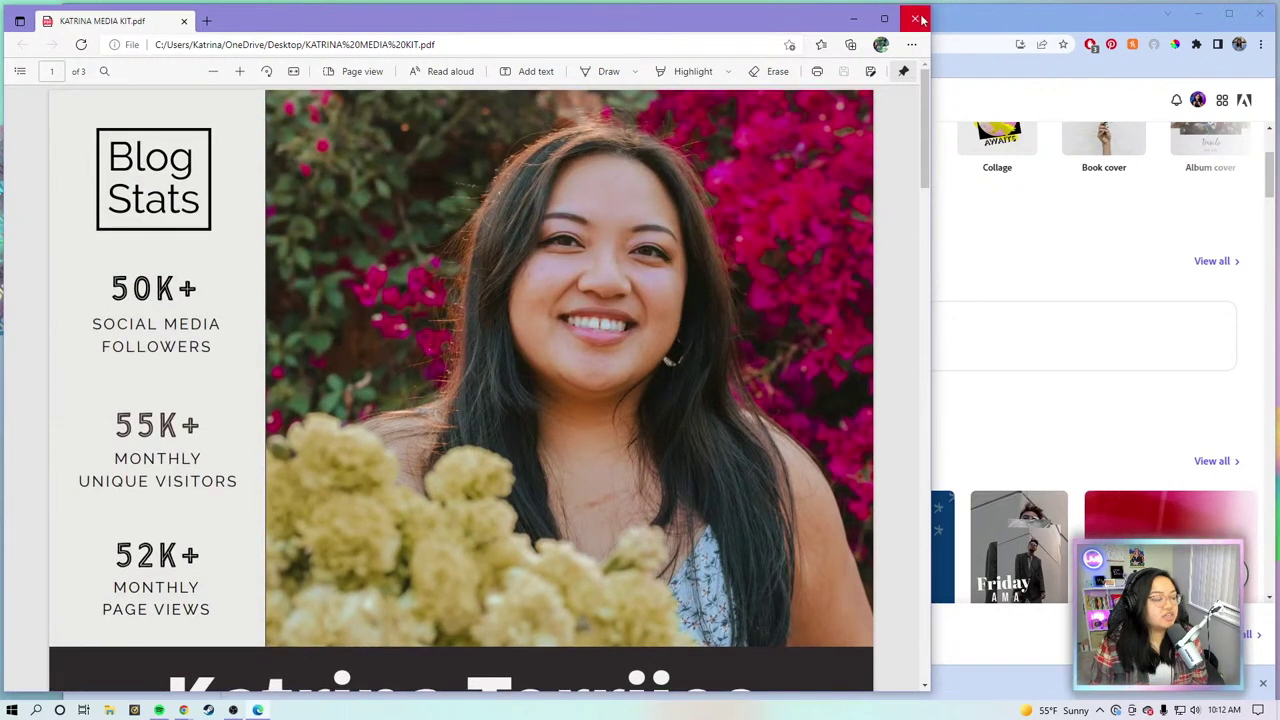
{"action": "left_click", "coordinate": [917, 19]}
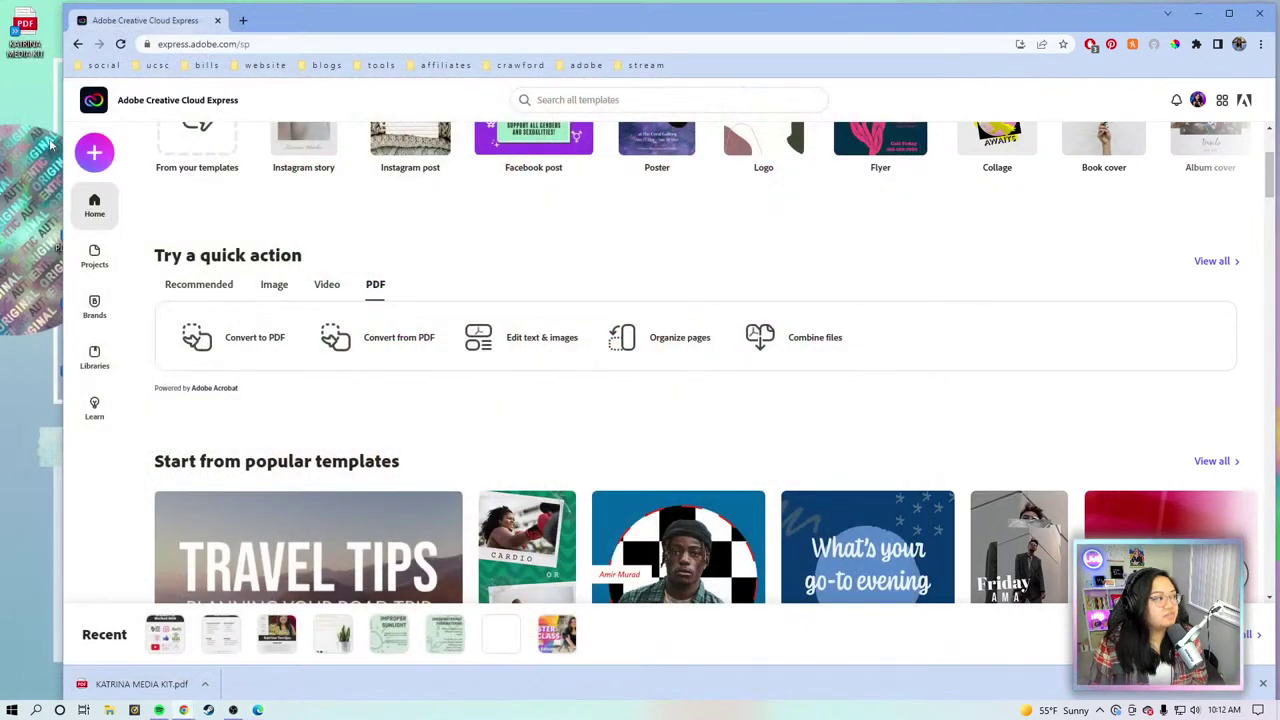
Step: Start the Combine files quick action with the media kit PDF from the Desktop, restore the full window width, and dismiss the downloads bar
{"action": "left_click_drag", "start_coordinate": [61, 255], "coordinate": [54, 255]}
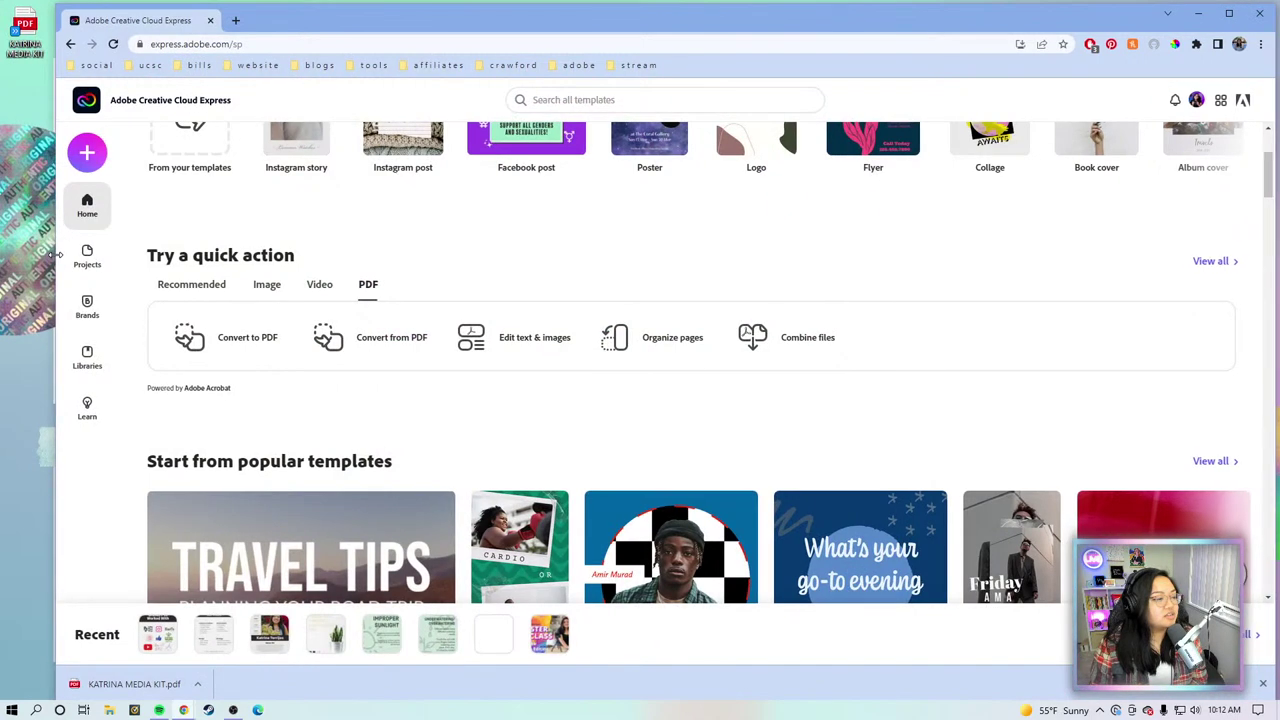
{"action": "left_click", "coordinate": [823, 342]}
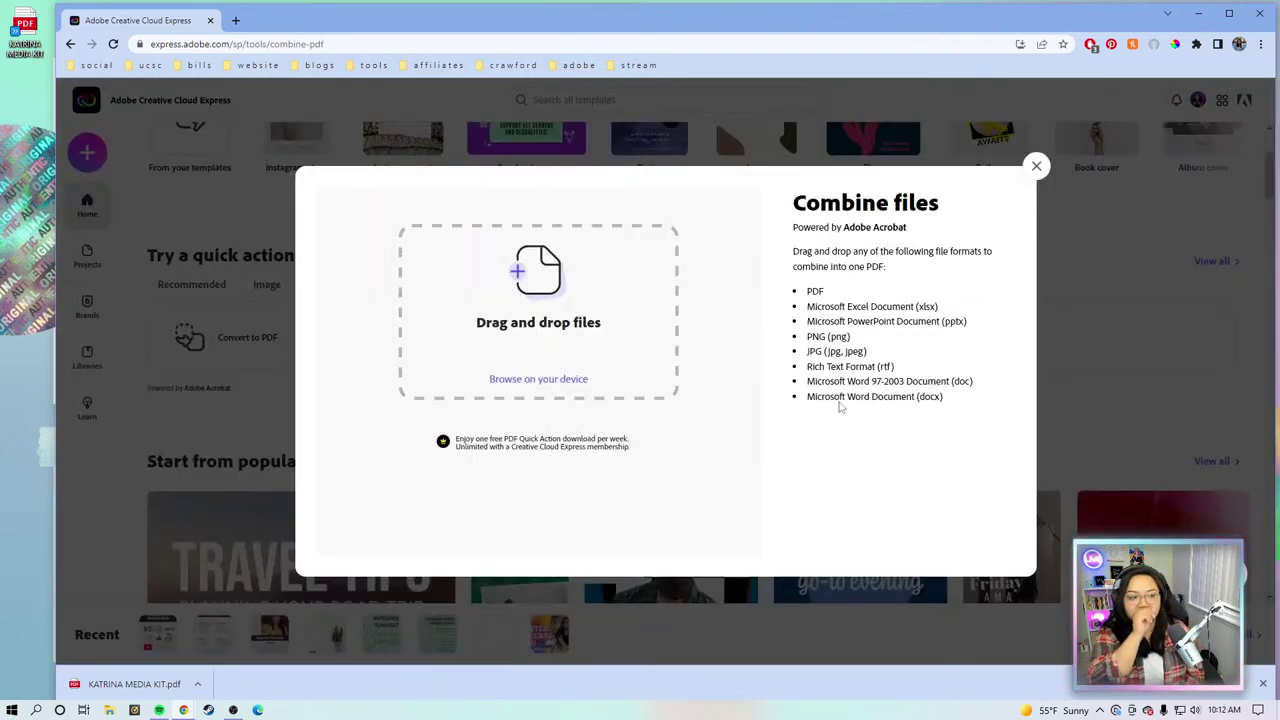
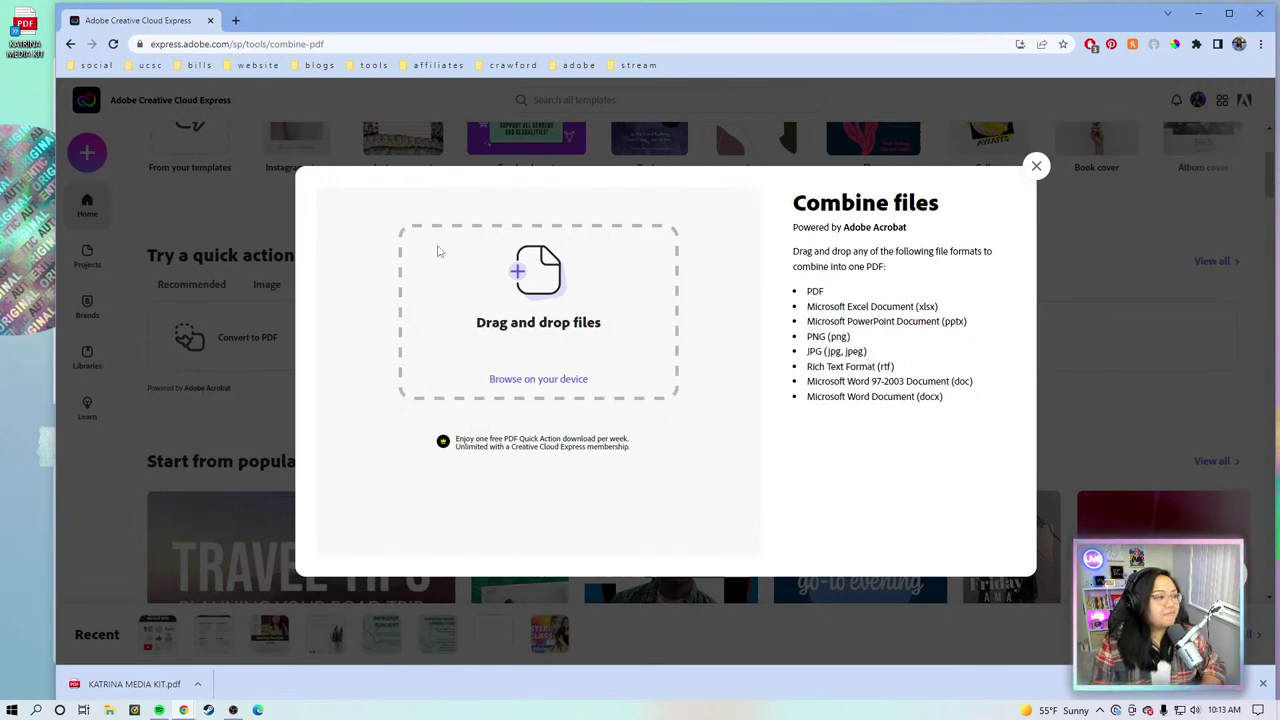
{"action": "left_click_drag", "start_coordinate": [22, 24], "coordinate": [555, 355]}
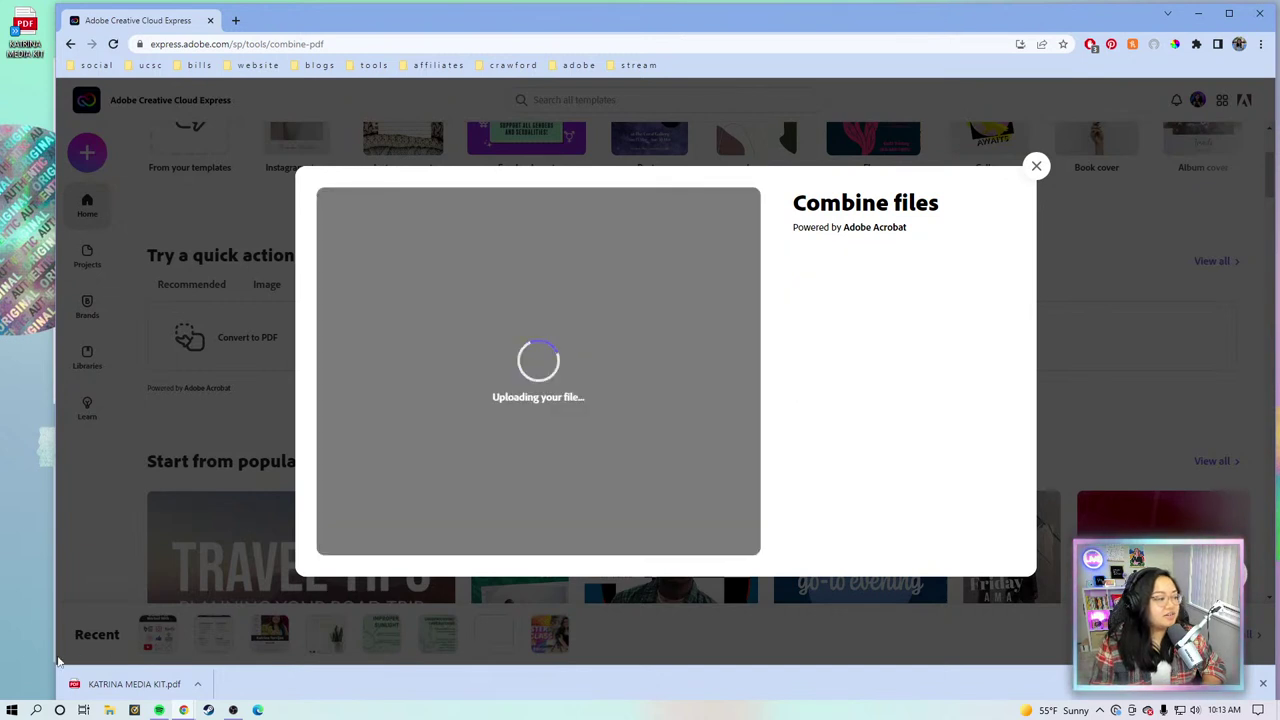
{"action": "key", "text": "super+Up"}
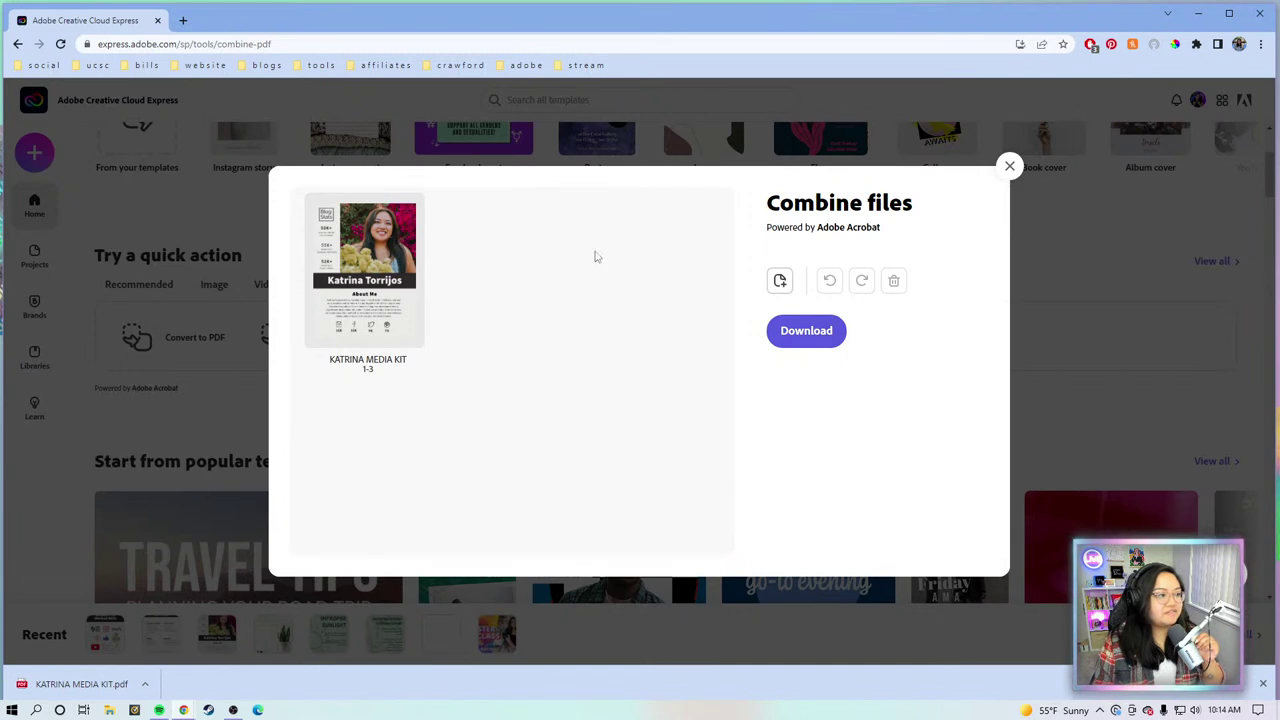
{"action": "left_click", "coordinate": [1262, 685]}
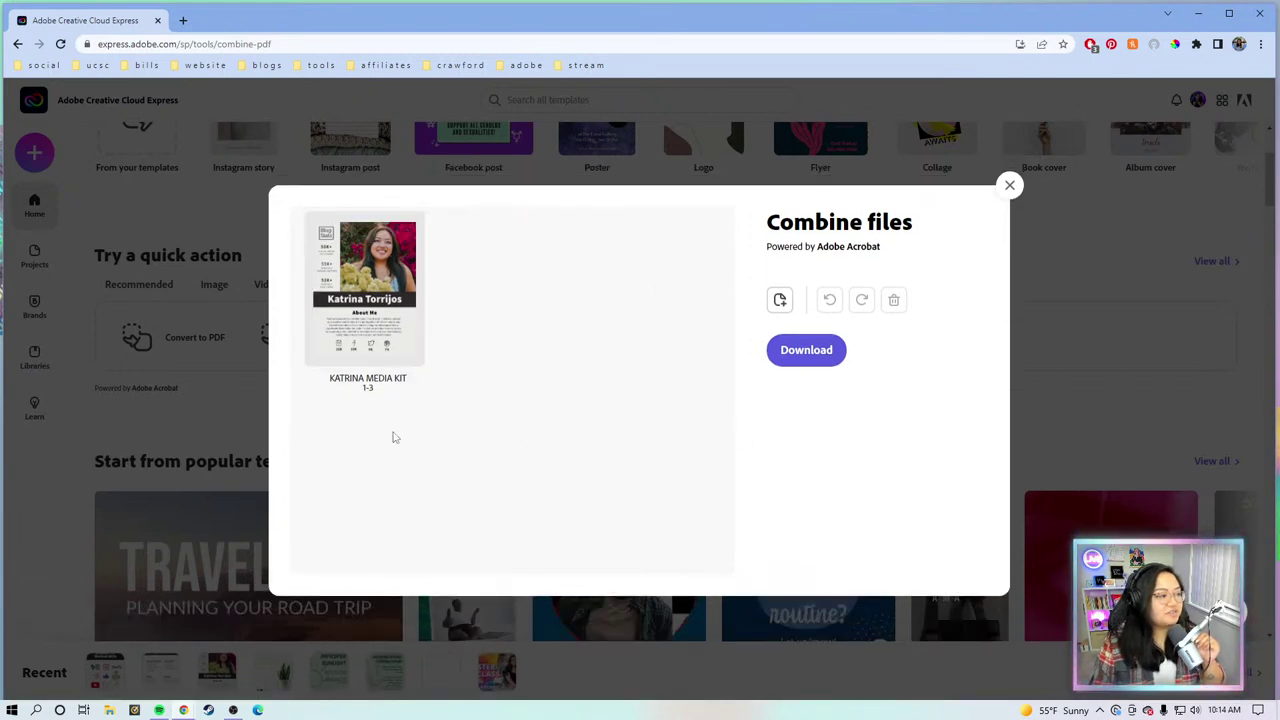
Step: Add COLOR PALETTE, ig graphic, KT LOGO CREAM and KT LOGO GRAY from the Desktop's FOLDERS folder after the media kit
{"action": "left_click", "coordinate": [782, 301]}
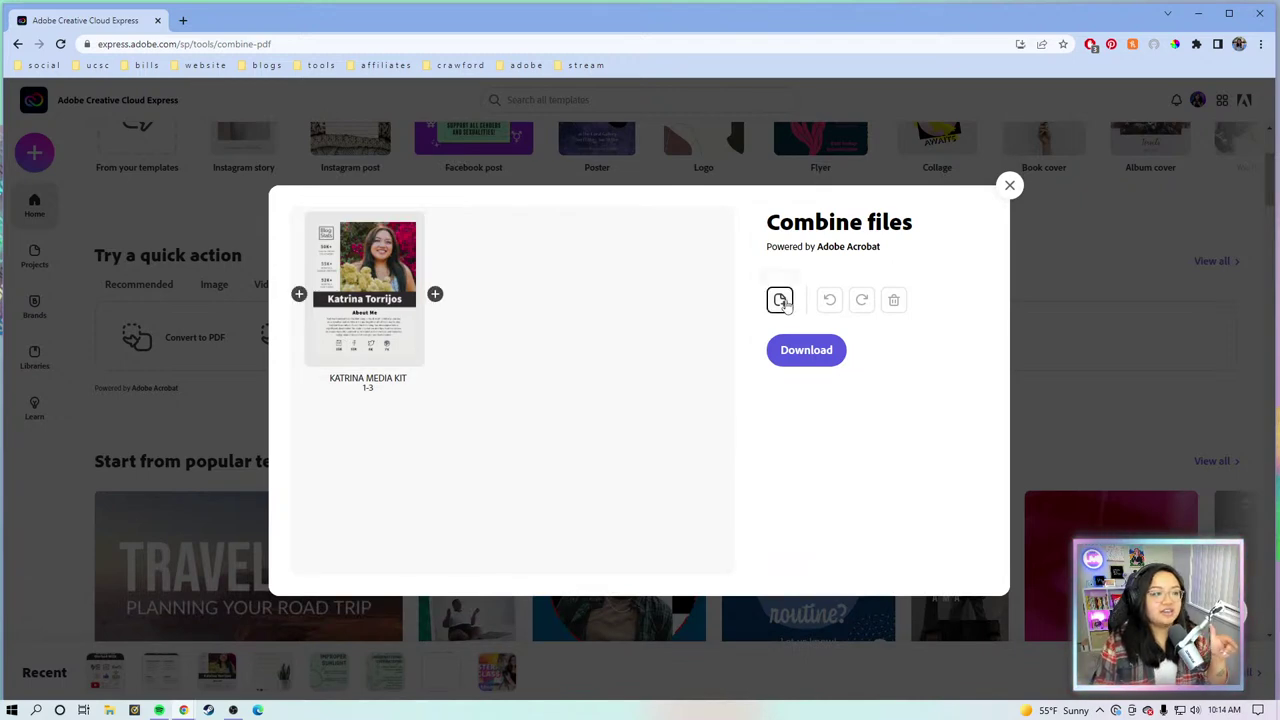
{"action": "left_click", "coordinate": [435, 294]}
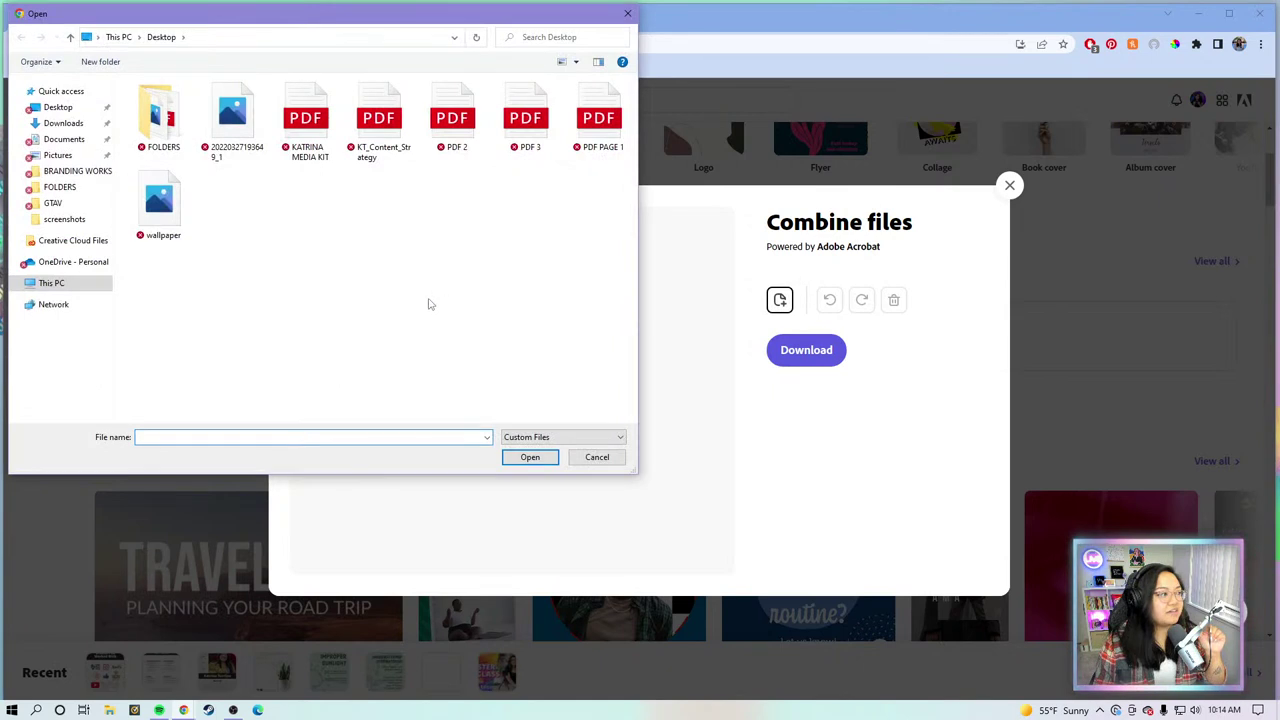
{"action": "double_click", "coordinate": [157, 116]}
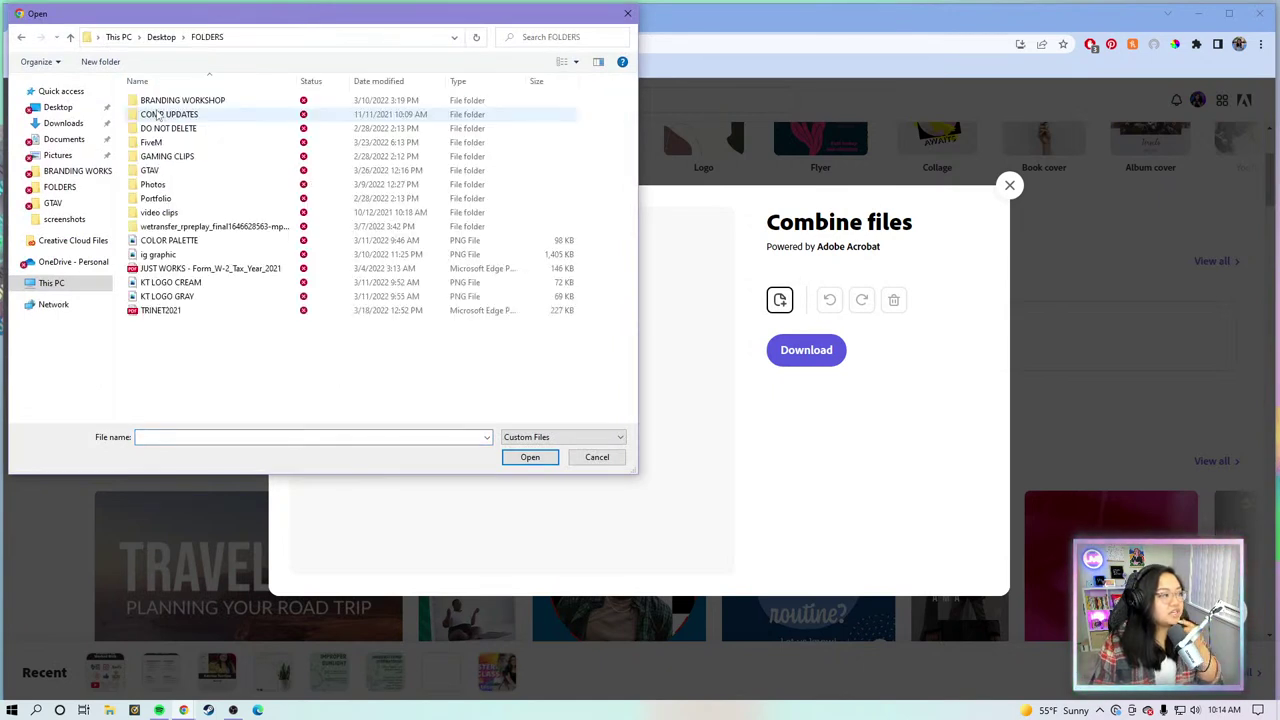
{"action": "left_click", "coordinate": [171, 240]}
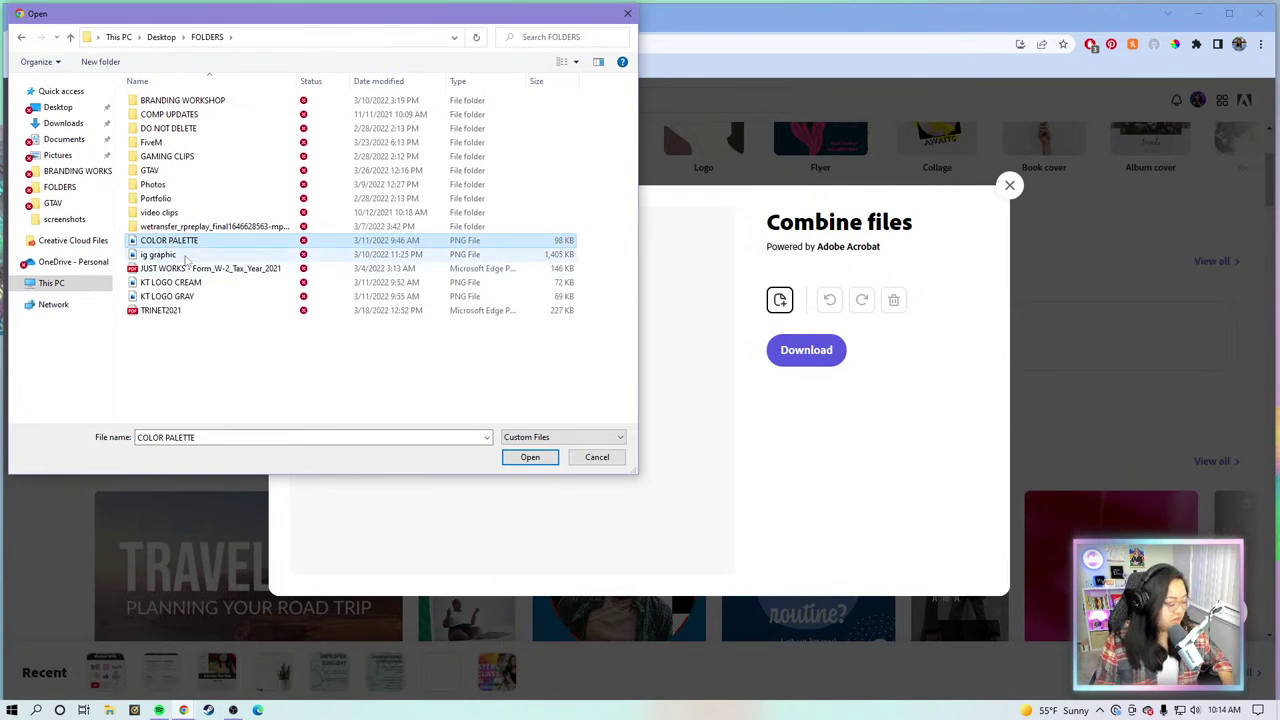
{"action": "left_click", "coordinate": [185, 255], "text": "ctrl"}
{"action": "left_click", "coordinate": [198, 282], "text": "ctrl"}
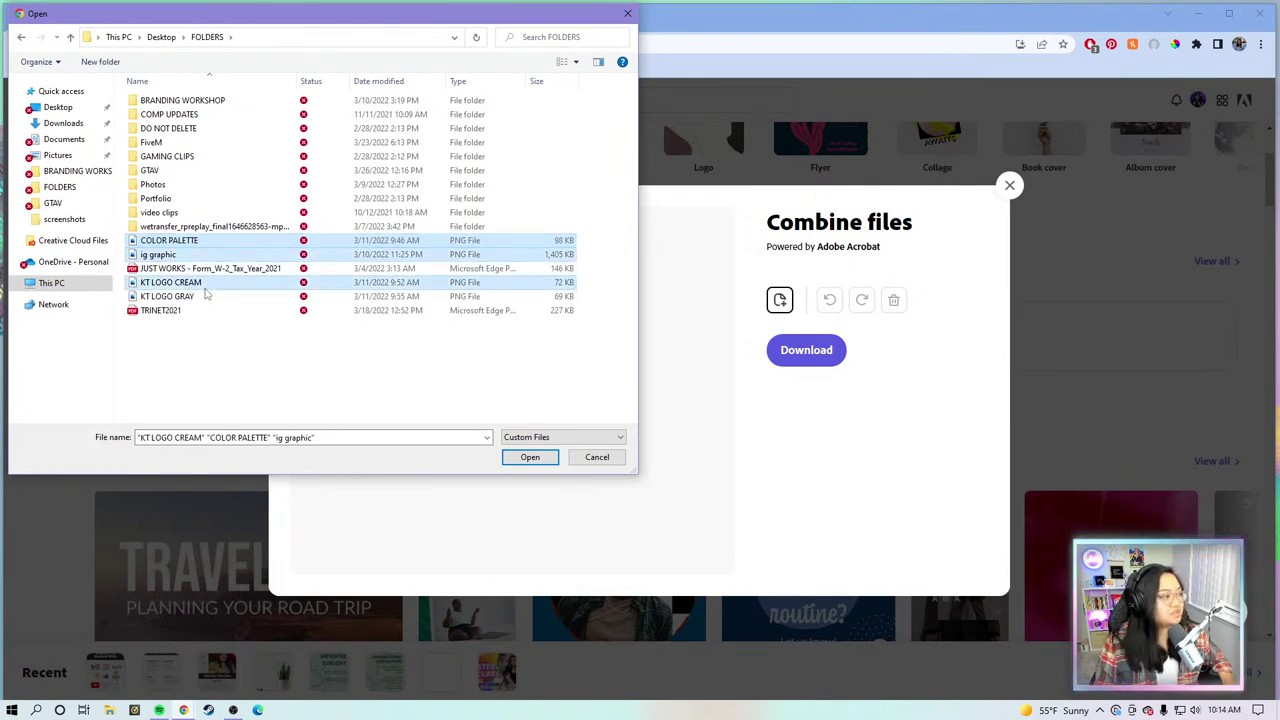
{"action": "left_click", "coordinate": [203, 296], "text": "ctrl"}
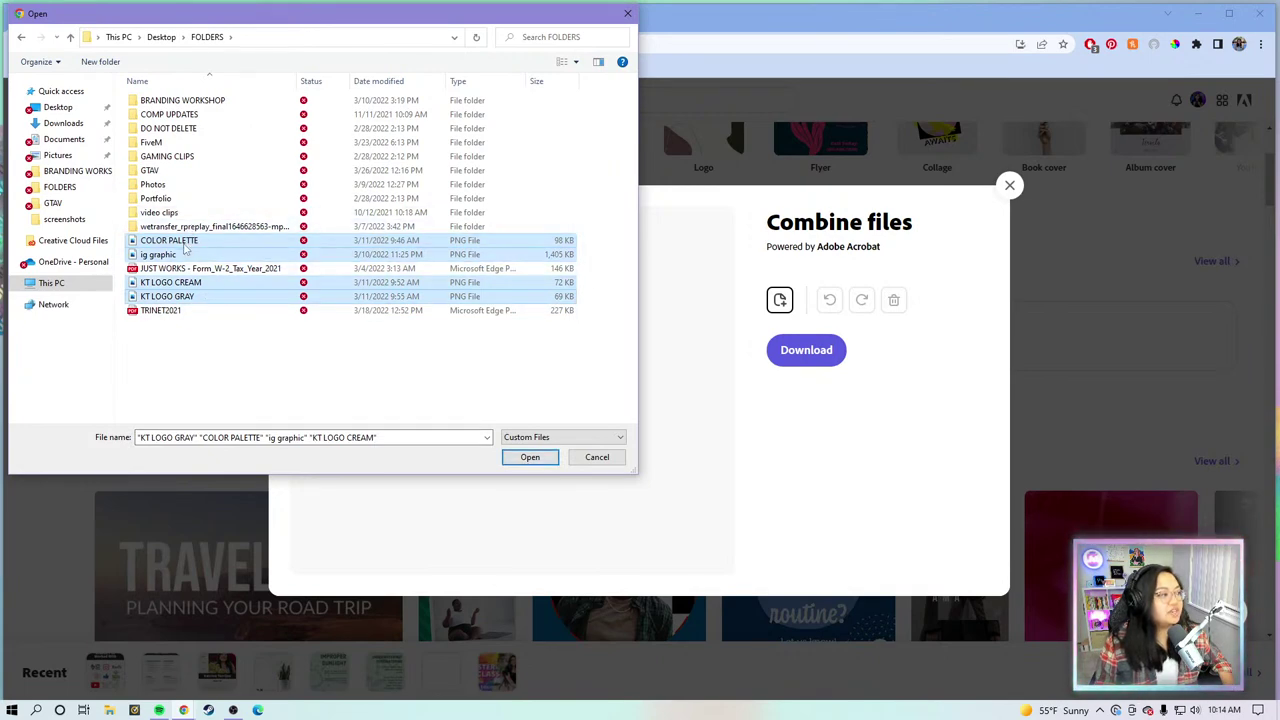
{"action": "left_click", "coordinate": [537, 459]}
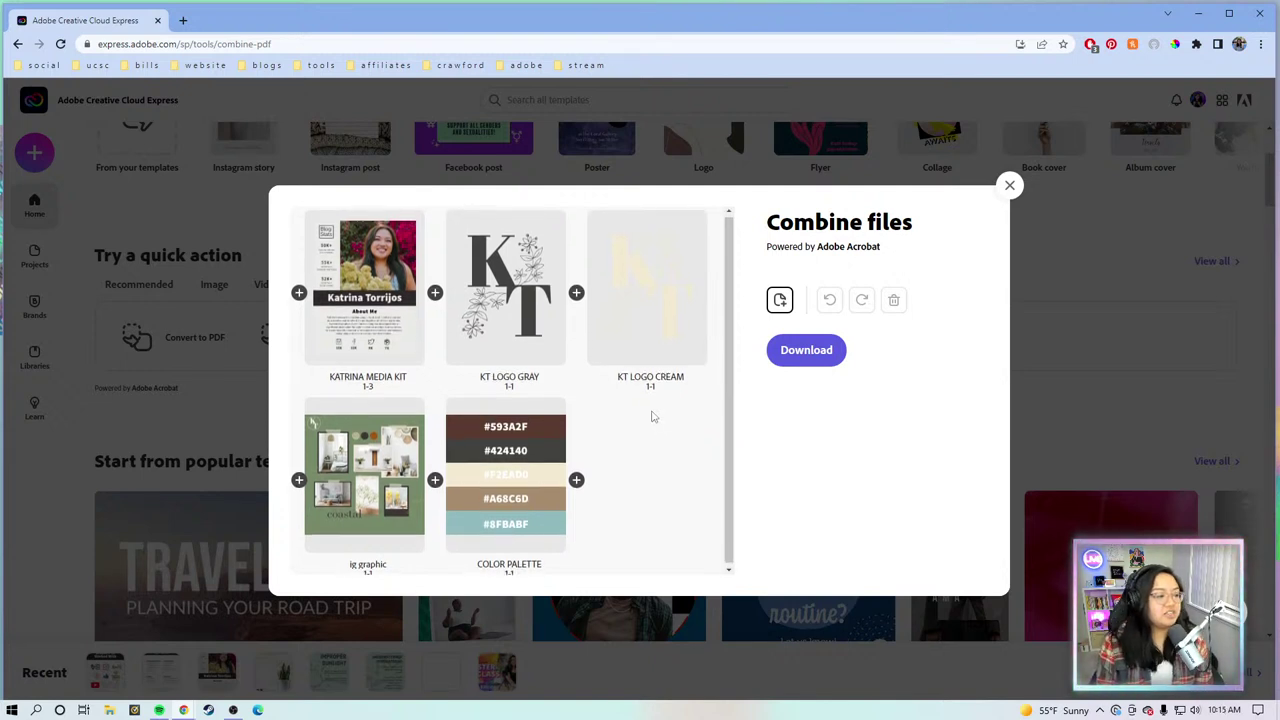
Step: Add the media kit PDF from the Desktop again after COLOR PALETTE, and move this copy directly behind the first media kit
{"action": "mouse_move", "coordinate": [627, 318]}
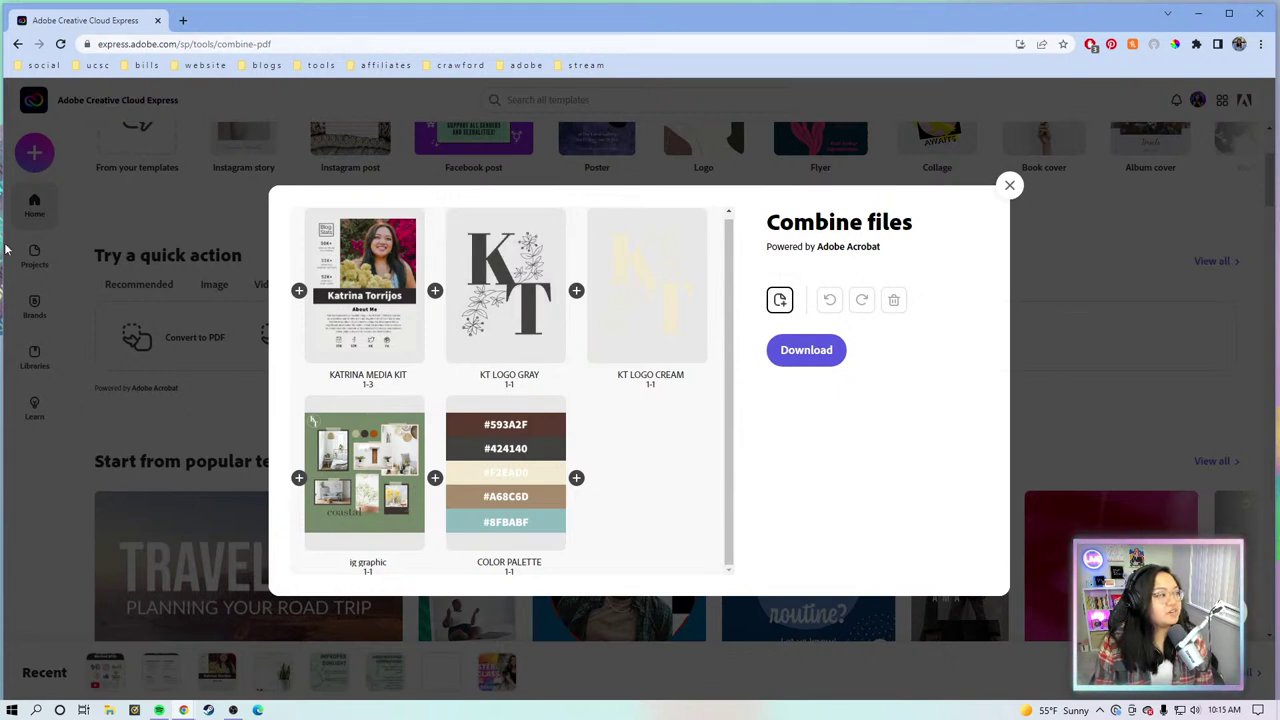
{"action": "left_click", "coordinate": [781, 302]}
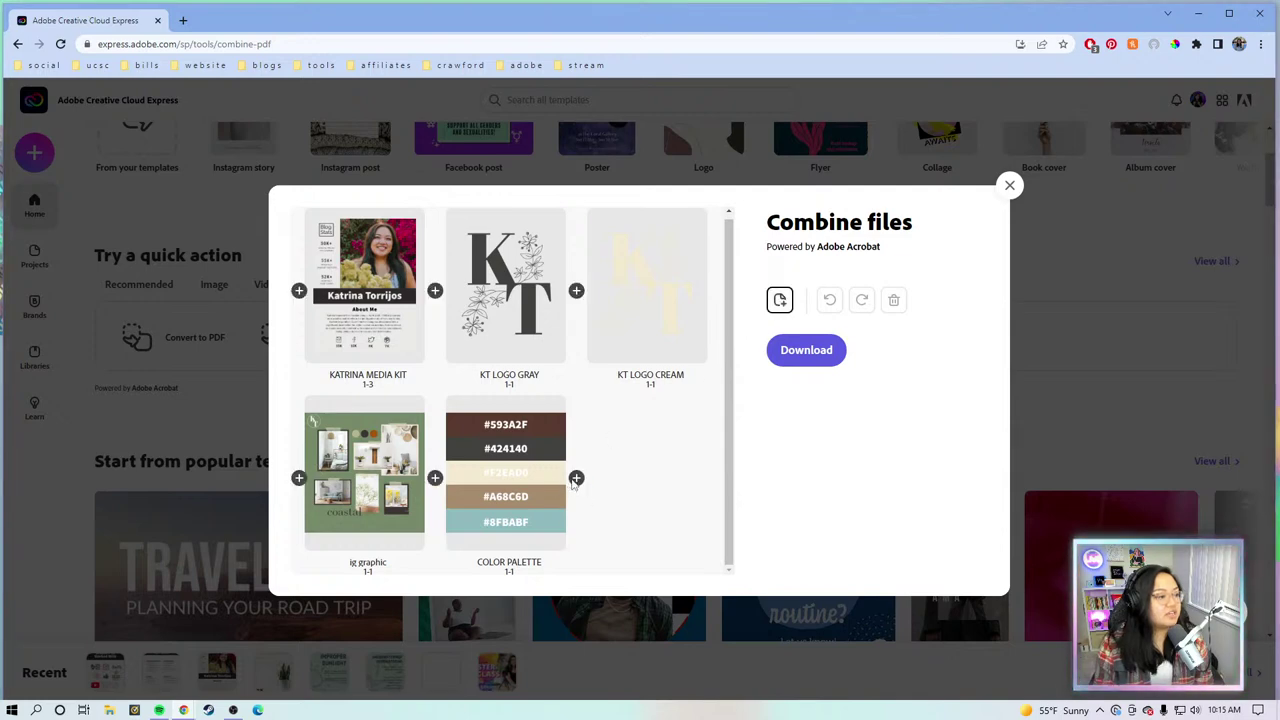
{"action": "left_click", "coordinate": [576, 478]}
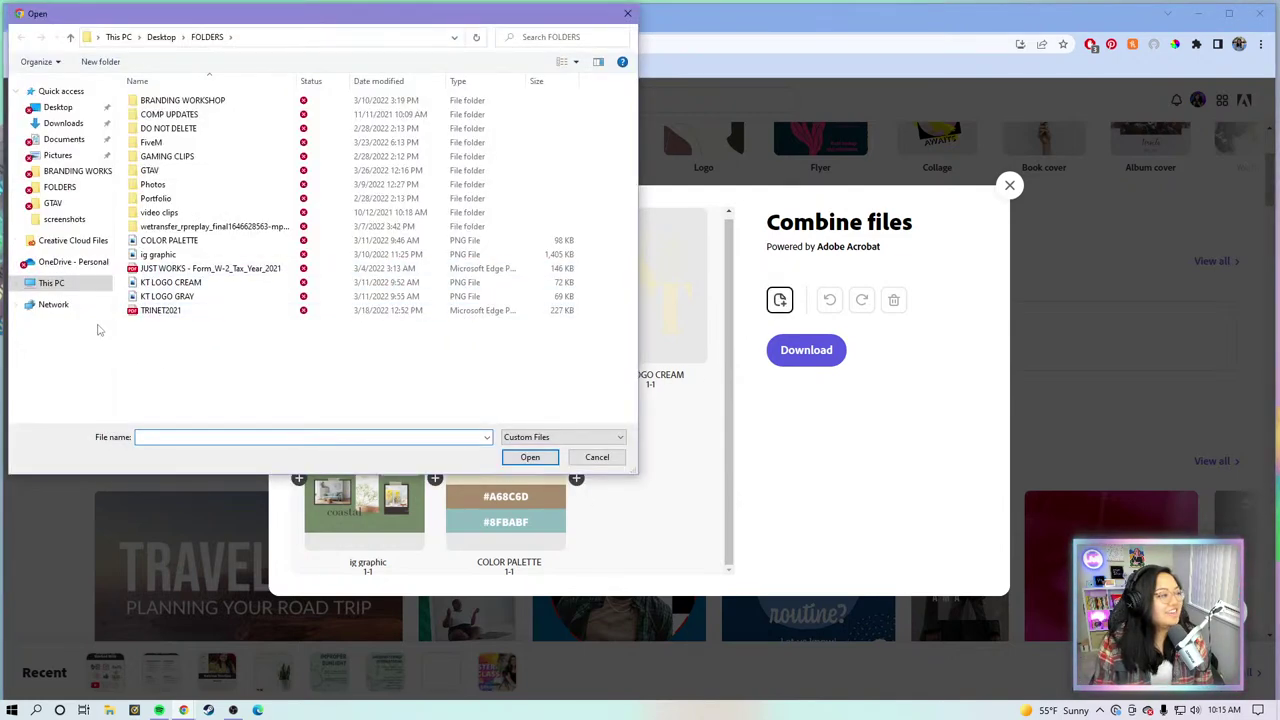
{"action": "left_click", "coordinate": [58, 107]}
{"action": "double_click", "coordinate": [306, 118]}
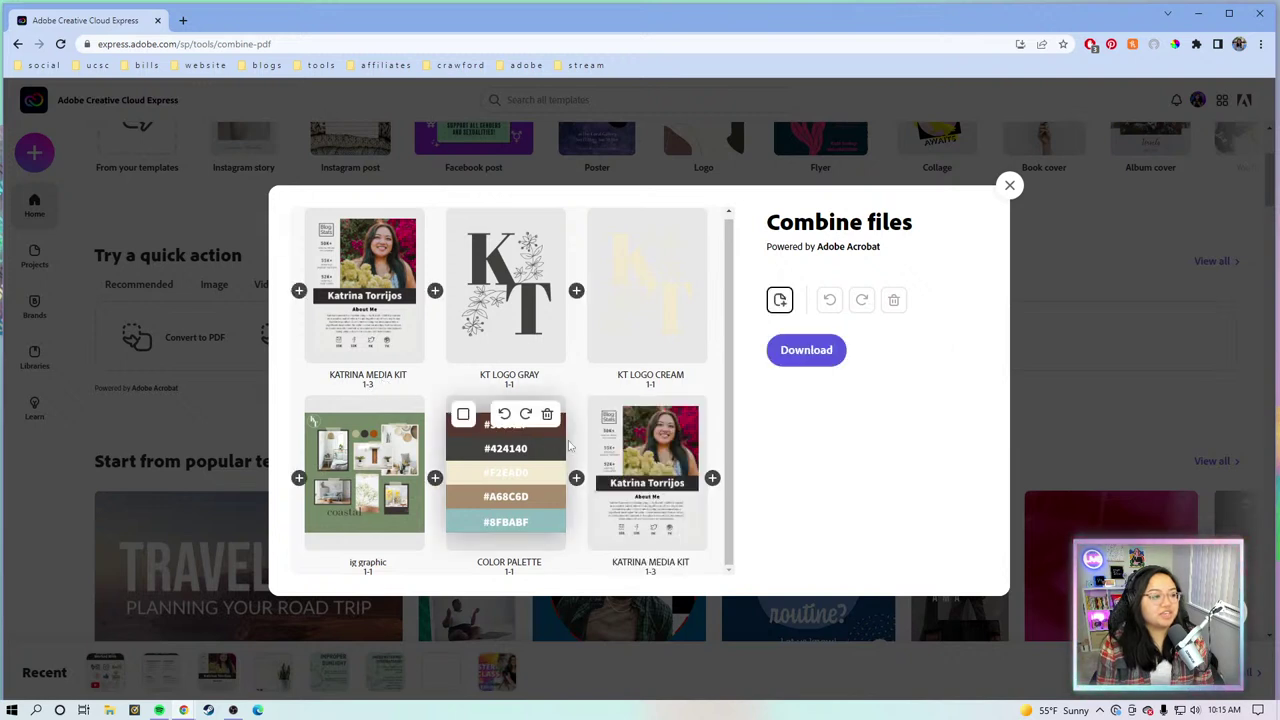
{"action": "mouse_move", "coordinate": [491, 318]}
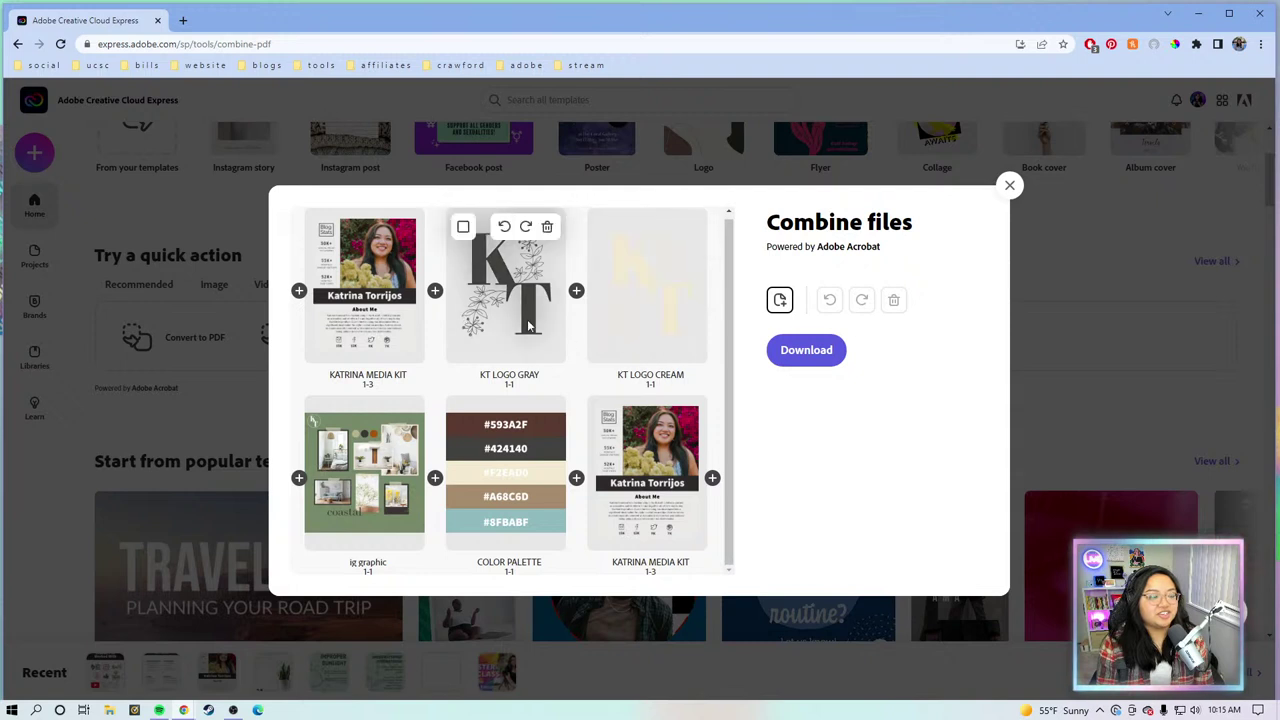
{"action": "left_click_drag", "start_coordinate": [650, 470], "coordinate": [497, 325]}
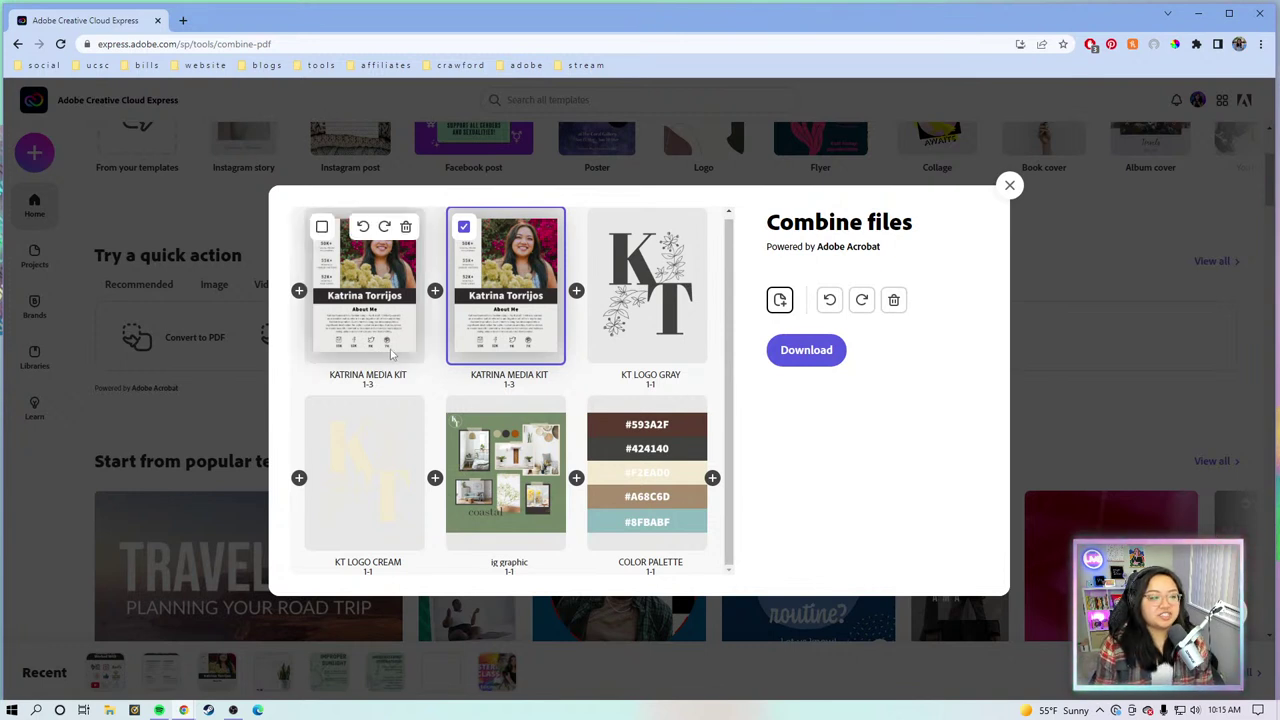
Step: Select KT LOGO GRAY, KT LOGO CREAM and COLOR PALETTE, and move them together directly behind ig graphic
{"action": "left_click", "coordinate": [365, 290]}
{"action": "left_click", "coordinate": [365, 290]}
{"action": "left_click", "coordinate": [472, 315]}
{"action": "left_click", "coordinate": [472, 315]}
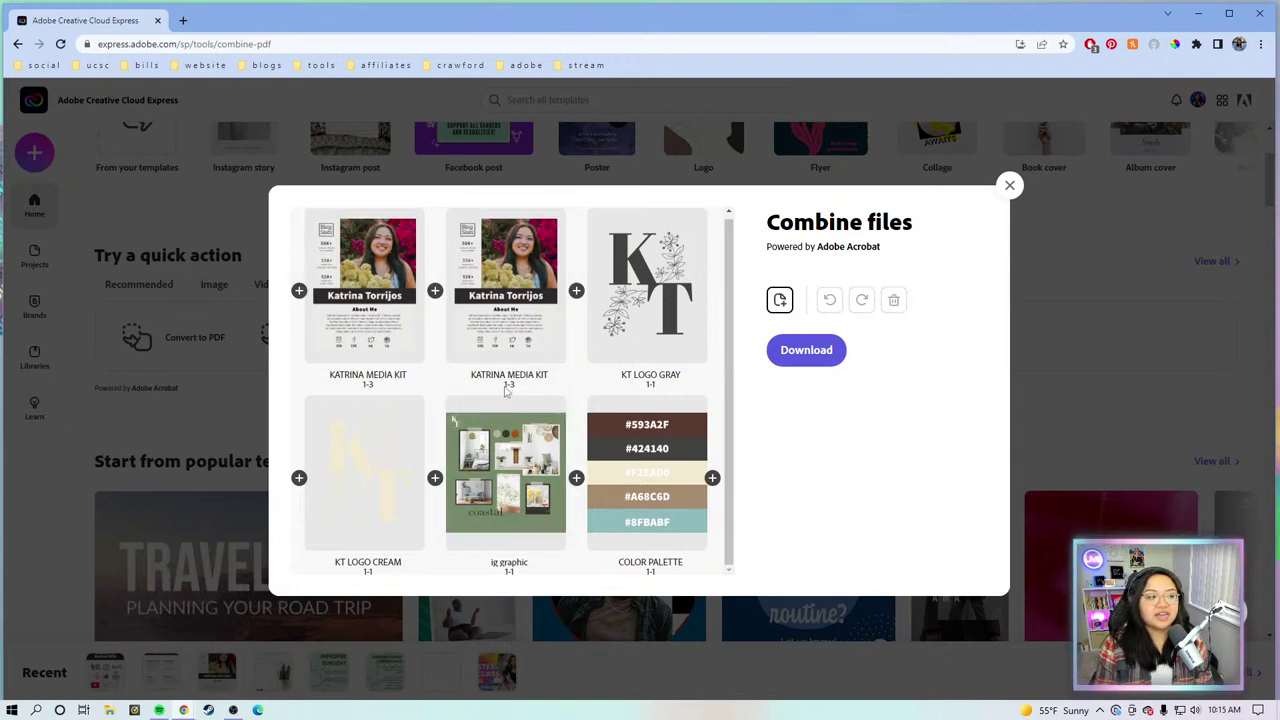
{"action": "left_click", "coordinate": [616, 345]}
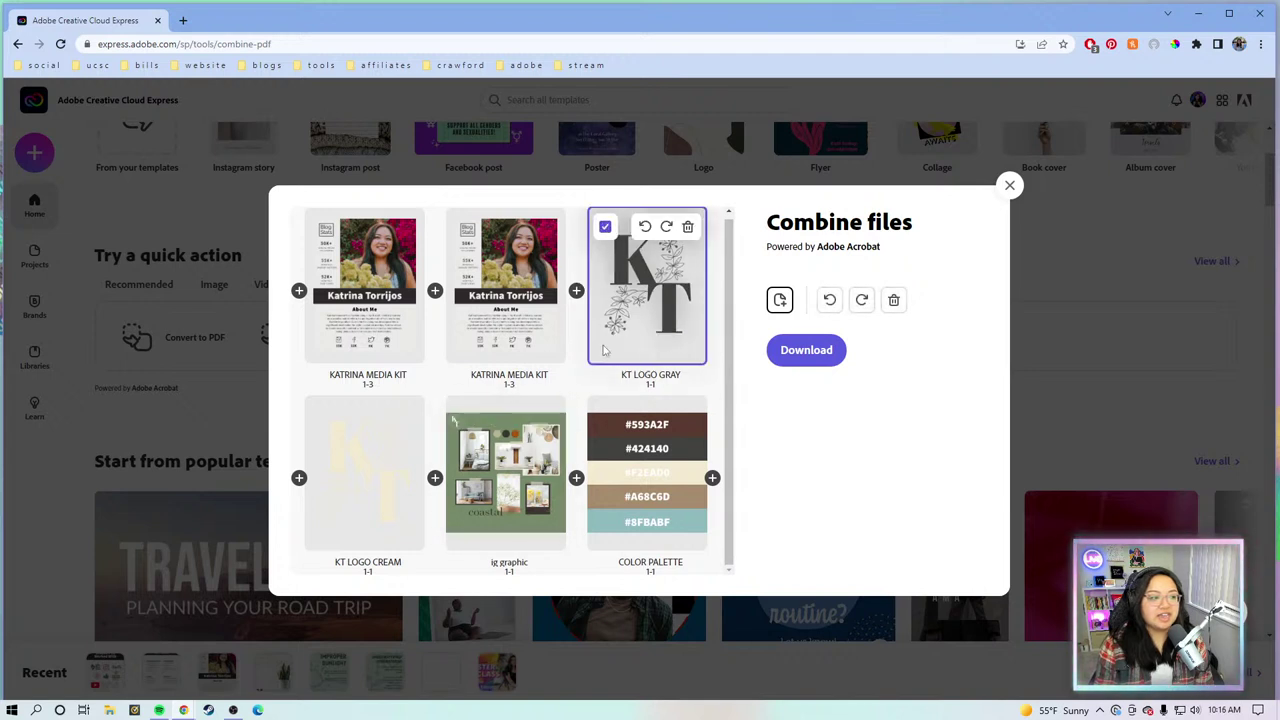
{"action": "left_click", "coordinate": [370, 487]}
{"action": "left_click_drag", "start_coordinate": [370, 487], "coordinate": [626, 513]}
{"action": "left_click", "coordinate": [626, 513]}
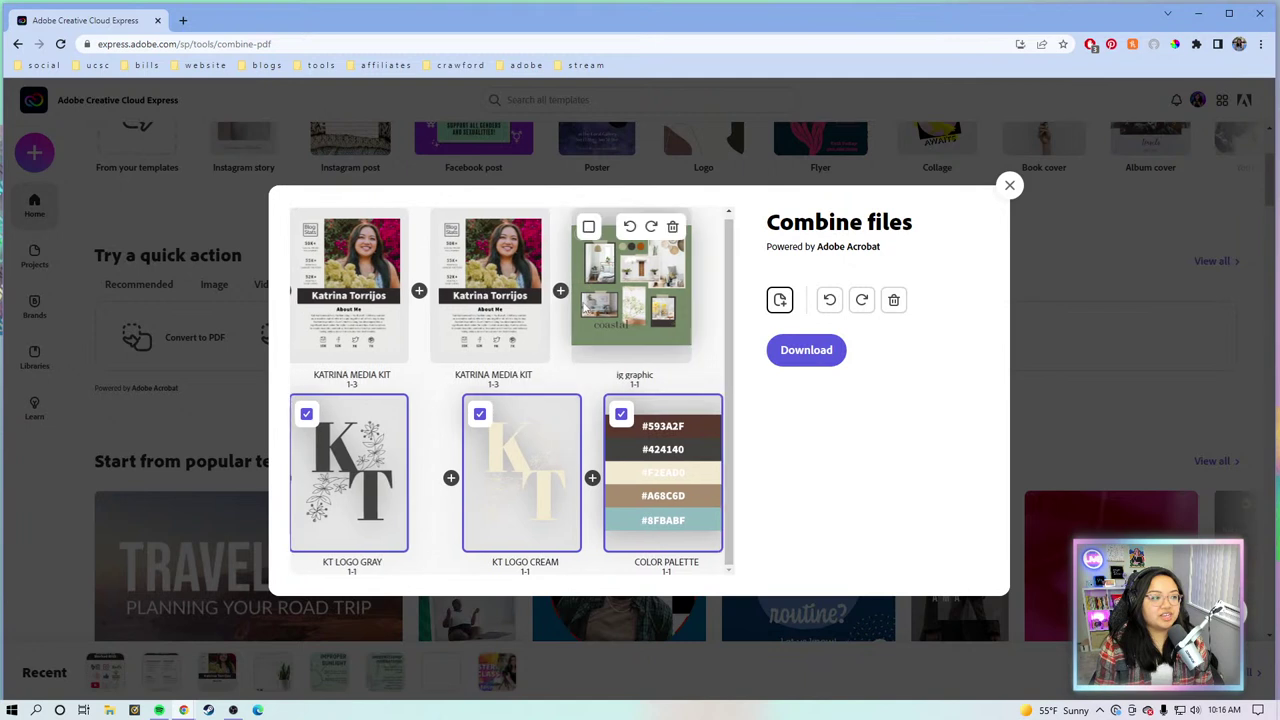
Step: Deselect the logos and COLOR PALETTE, and move the second media kit copy to the end, behind COLOR PALETTE
{"action": "left_click_drag", "start_coordinate": [465, 312], "coordinate": [650, 385]}
{"action": "left_click_drag", "start_coordinate": [670, 300], "coordinate": [690, 480]}
{"action": "left_click", "coordinate": [605, 414]}
{"action": "left_click", "coordinate": [463, 413]}
{"action": "left_click", "coordinate": [322, 413]}
{"action": "left_click_drag", "start_coordinate": [637, 270], "coordinate": [680, 515]}
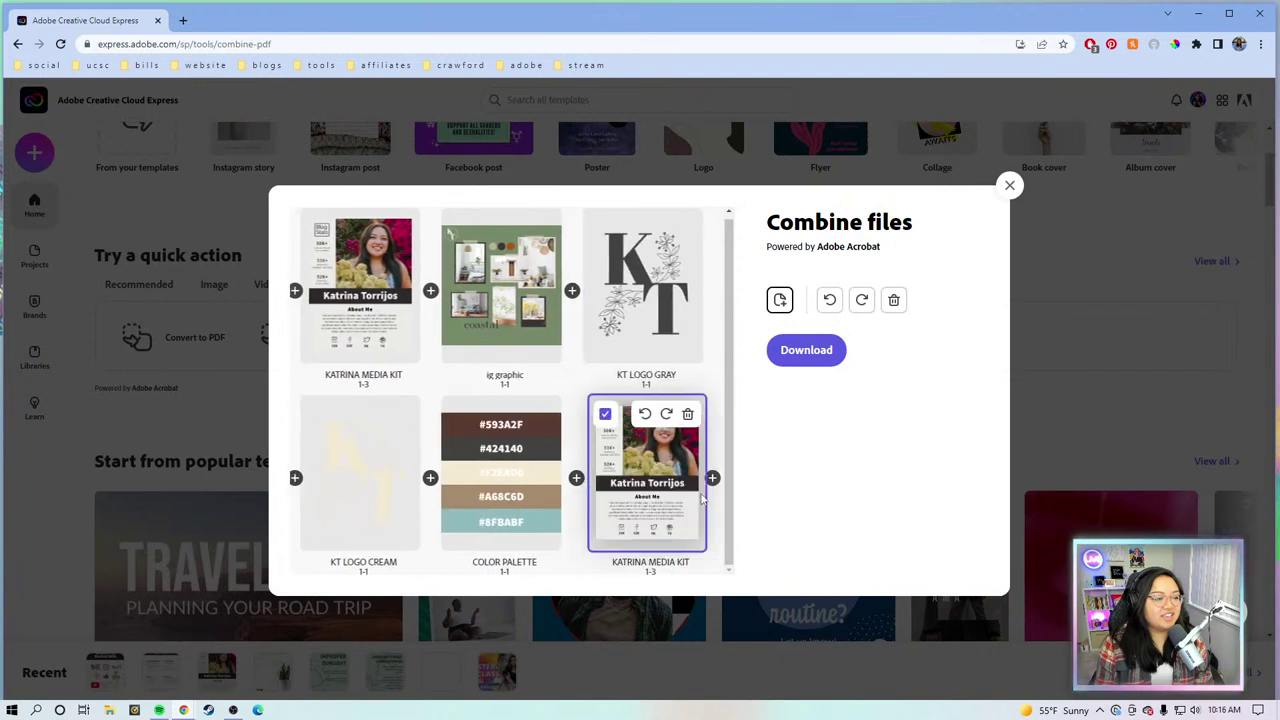
{"action": "left_click", "coordinate": [605, 415]}
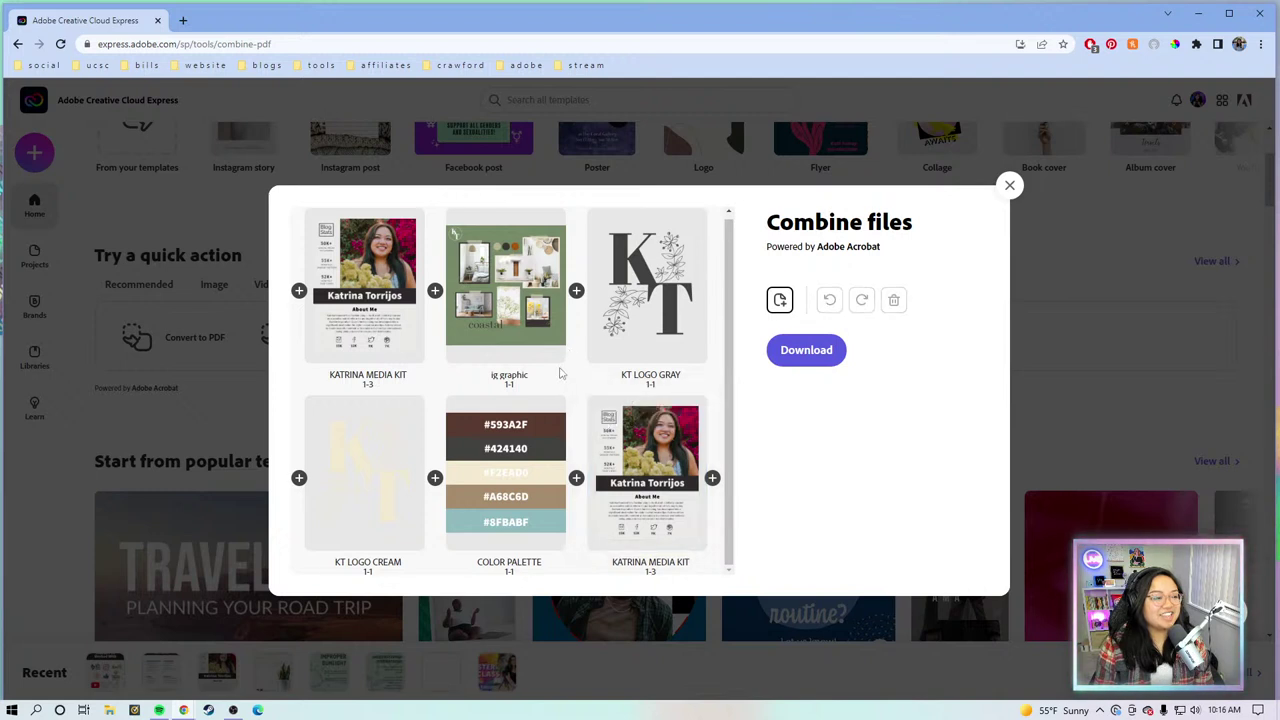
Step: Download the combined PDF to the Desktop under the suggested file name, and dismiss the download confirmation
{"action": "left_click", "coordinate": [812, 350]}
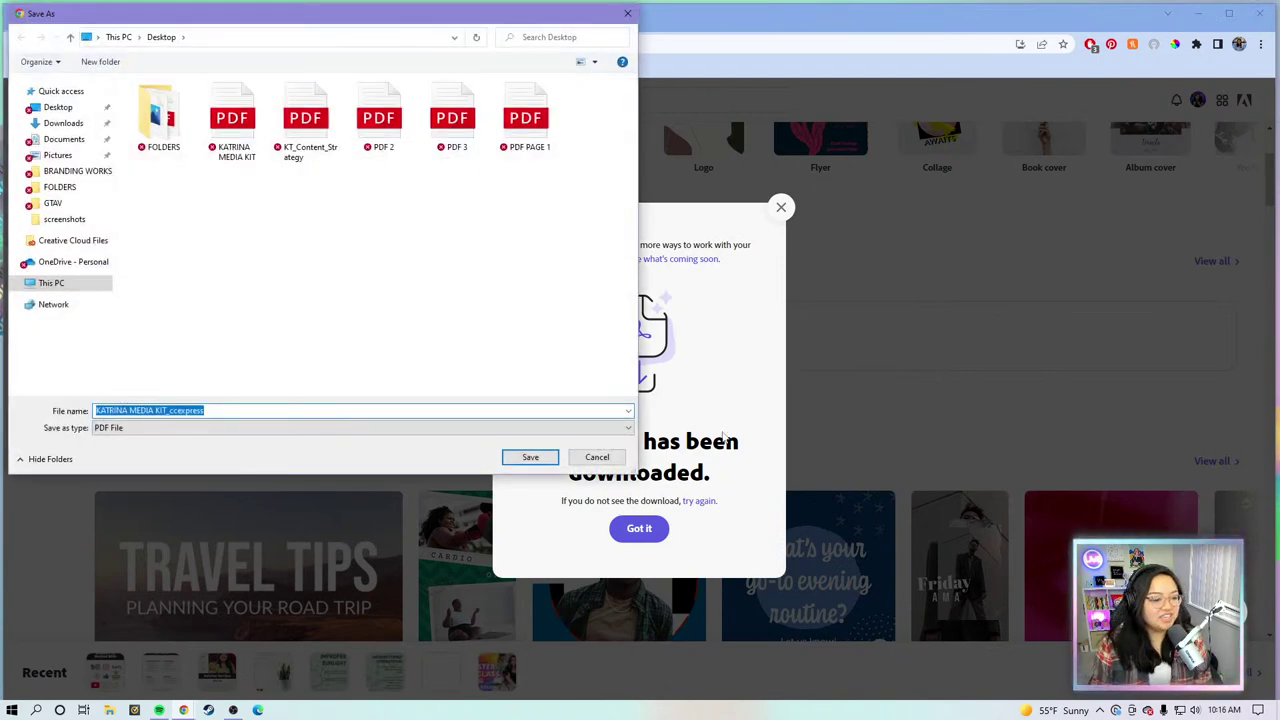
{"action": "left_click", "coordinate": [466, 355]}
{"action": "double_click", "coordinate": [324, 410]}
{"action": "left_click", "coordinate": [515, 457]}
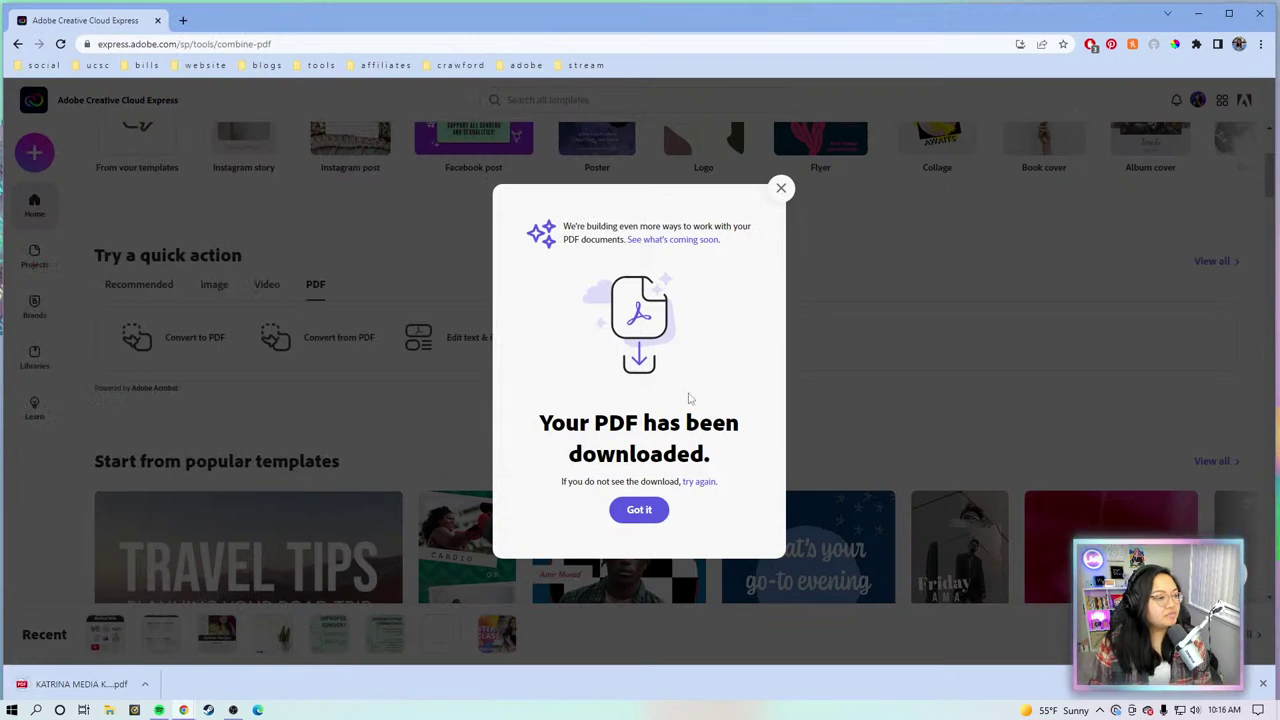
{"action": "left_click", "coordinate": [781, 190]}
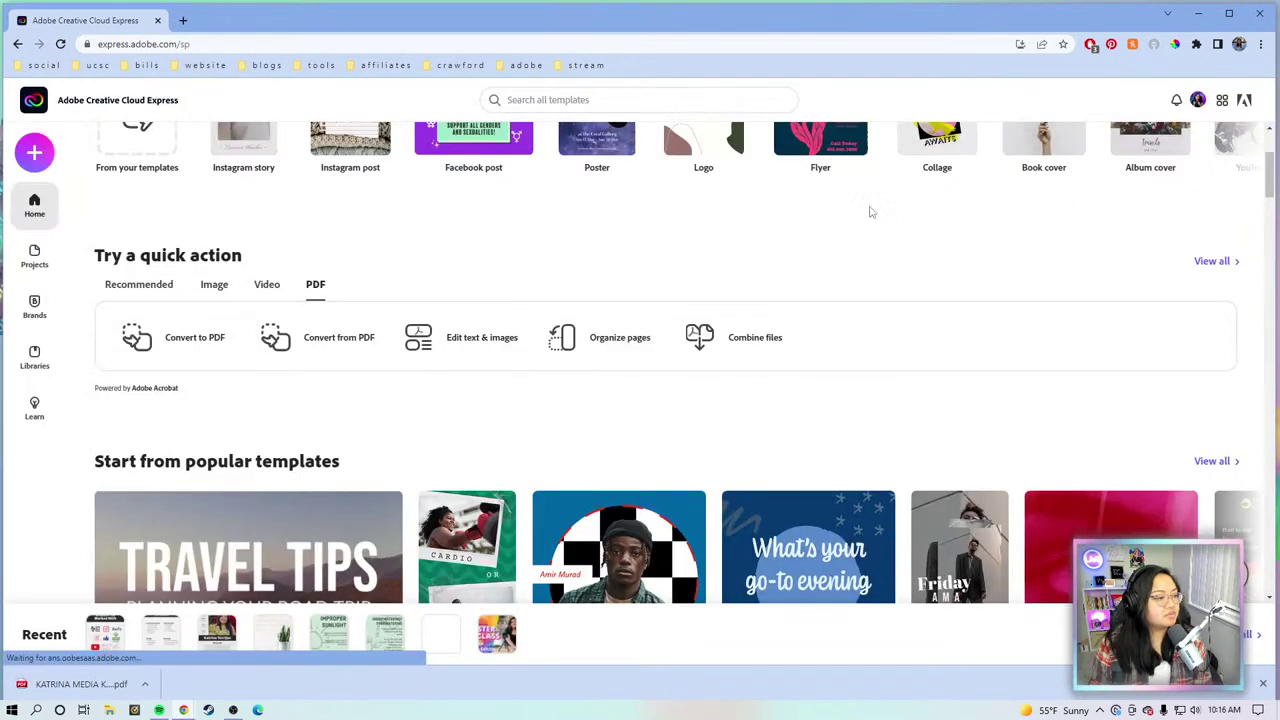
Step: Open the downloaded combined PDF and review the first media kit's pages through to the coastal graphic
{"action": "left_click", "coordinate": [84, 685]}
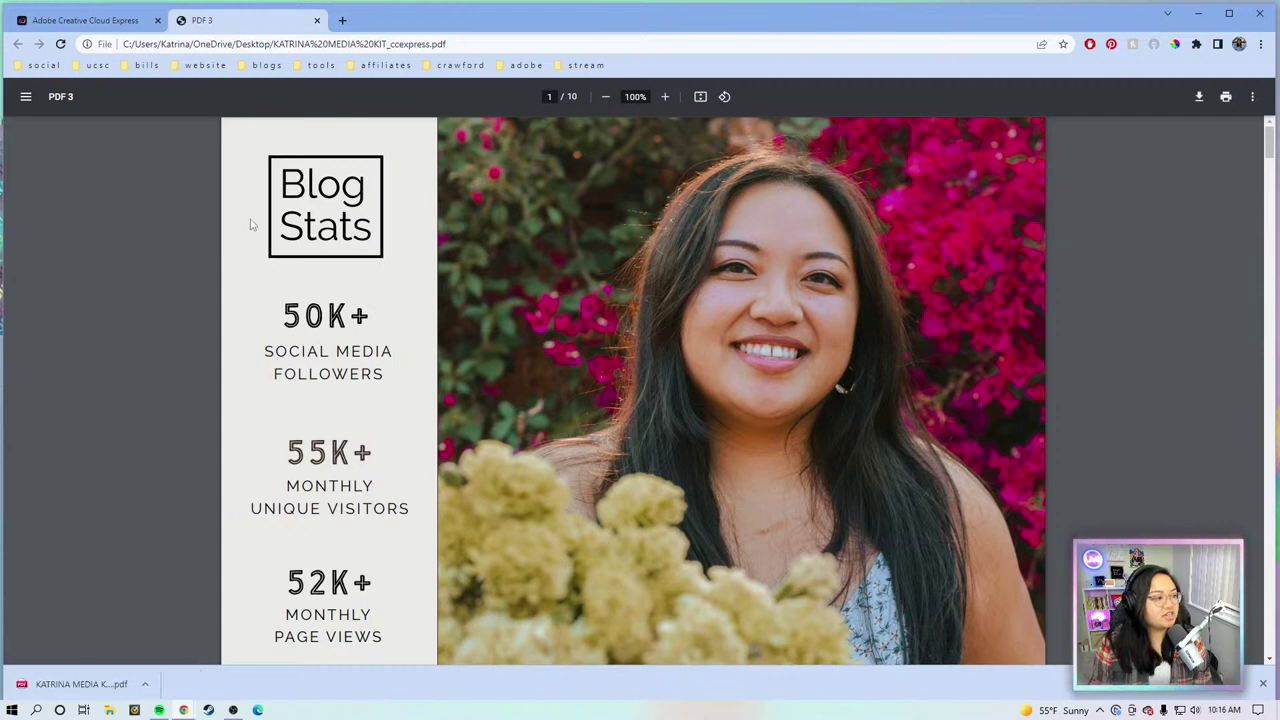
{"action": "scroll", "coordinate": [251, 220], "scroll_direction": "down", "scroll_amount": 3}
{"action": "scroll", "coordinate": [253, 226], "scroll_direction": "down", "scroll_amount": 10}
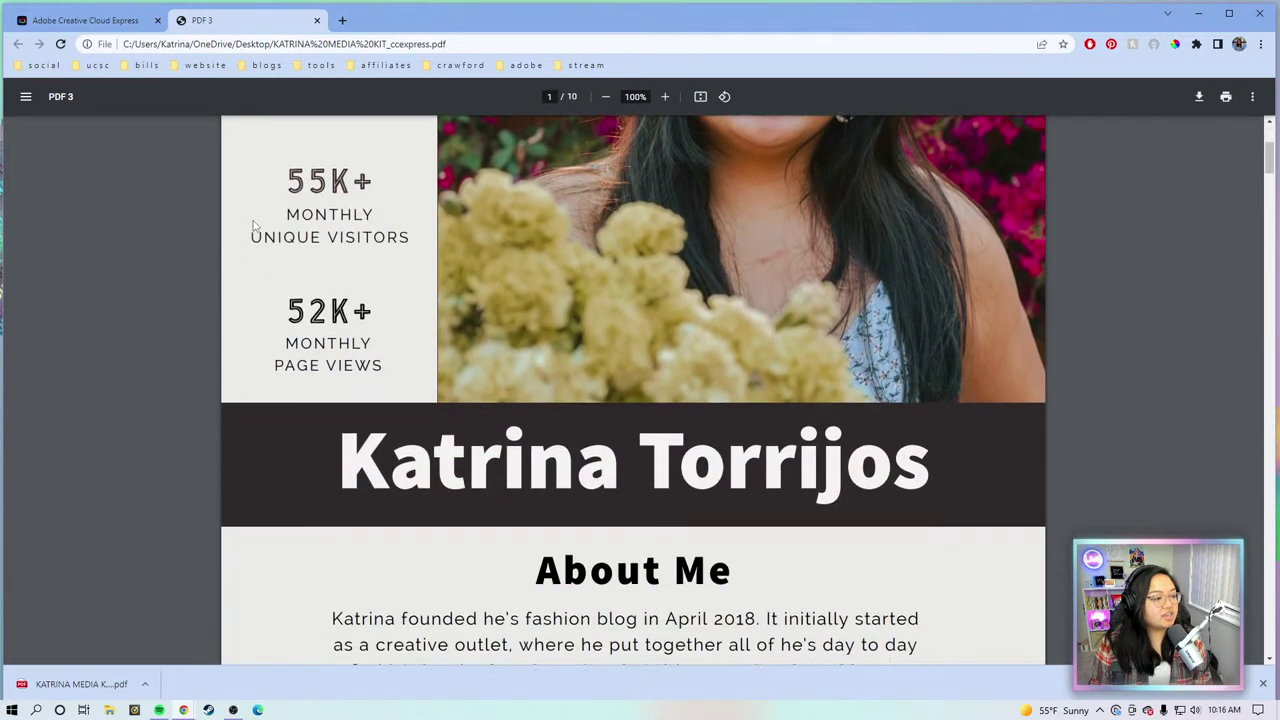
{"action": "scroll", "coordinate": [253, 226], "scroll_direction": "down", "scroll_amount": 8}
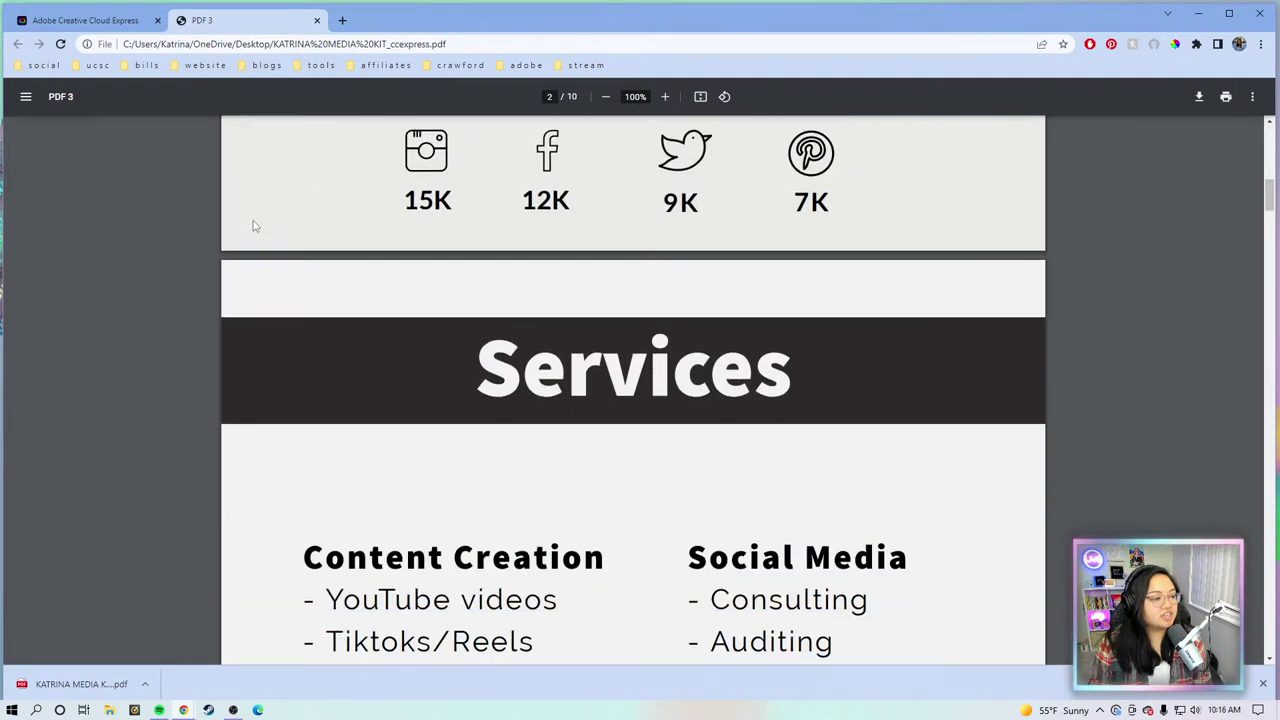
{"action": "scroll", "coordinate": [590, 226], "scroll_direction": "down", "scroll_amount": 5}
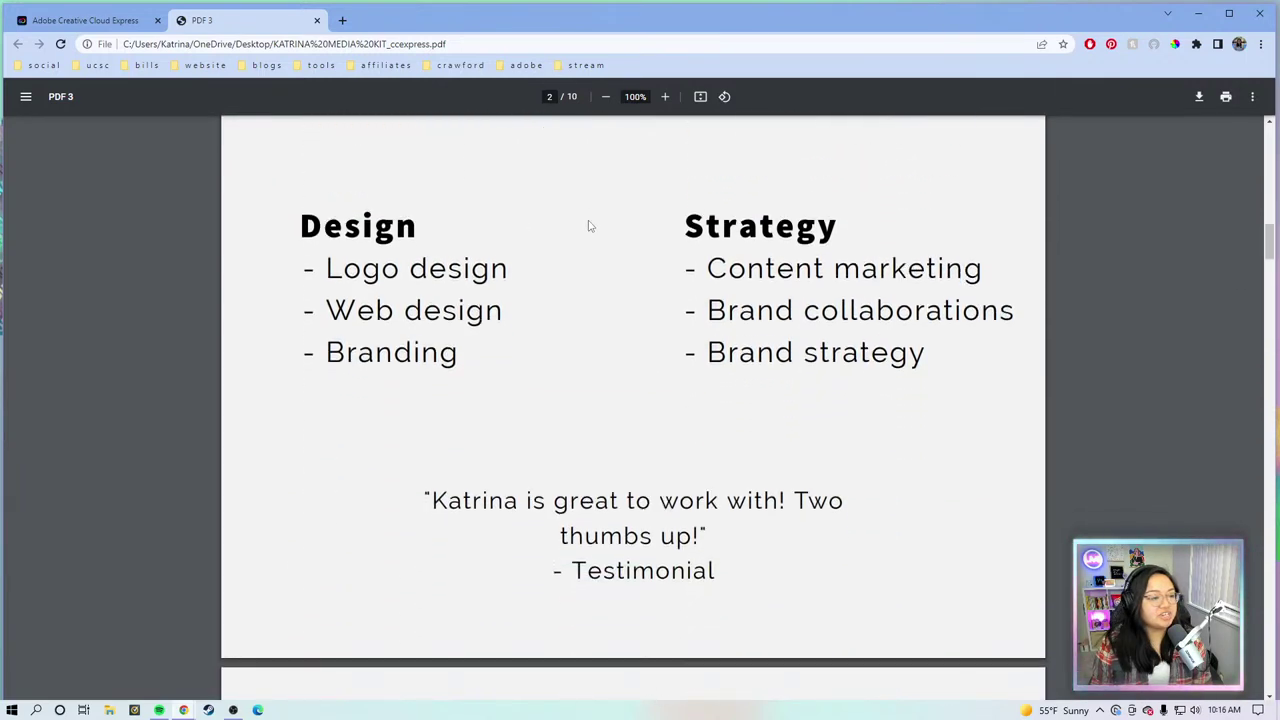
{"action": "scroll", "coordinate": [590, 226], "scroll_direction": "down", "scroll_amount": 8}
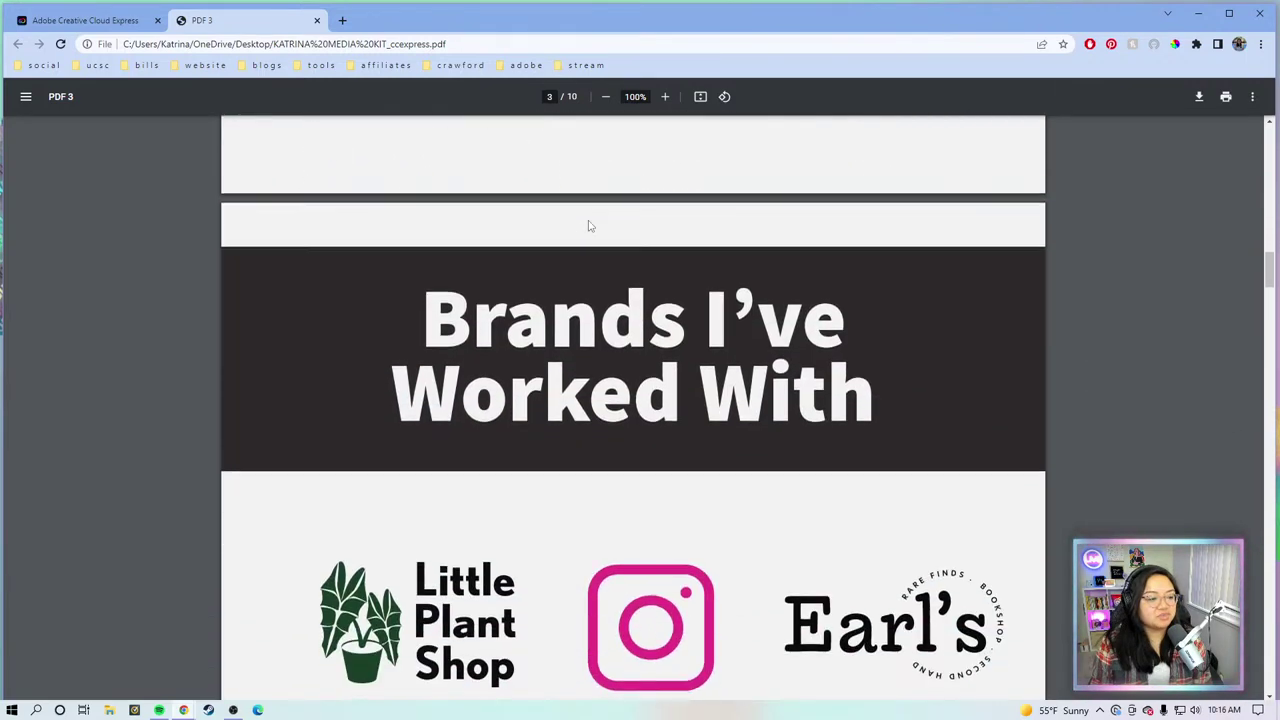
{"action": "scroll", "coordinate": [590, 226], "scroll_direction": "down", "scroll_amount": 5}
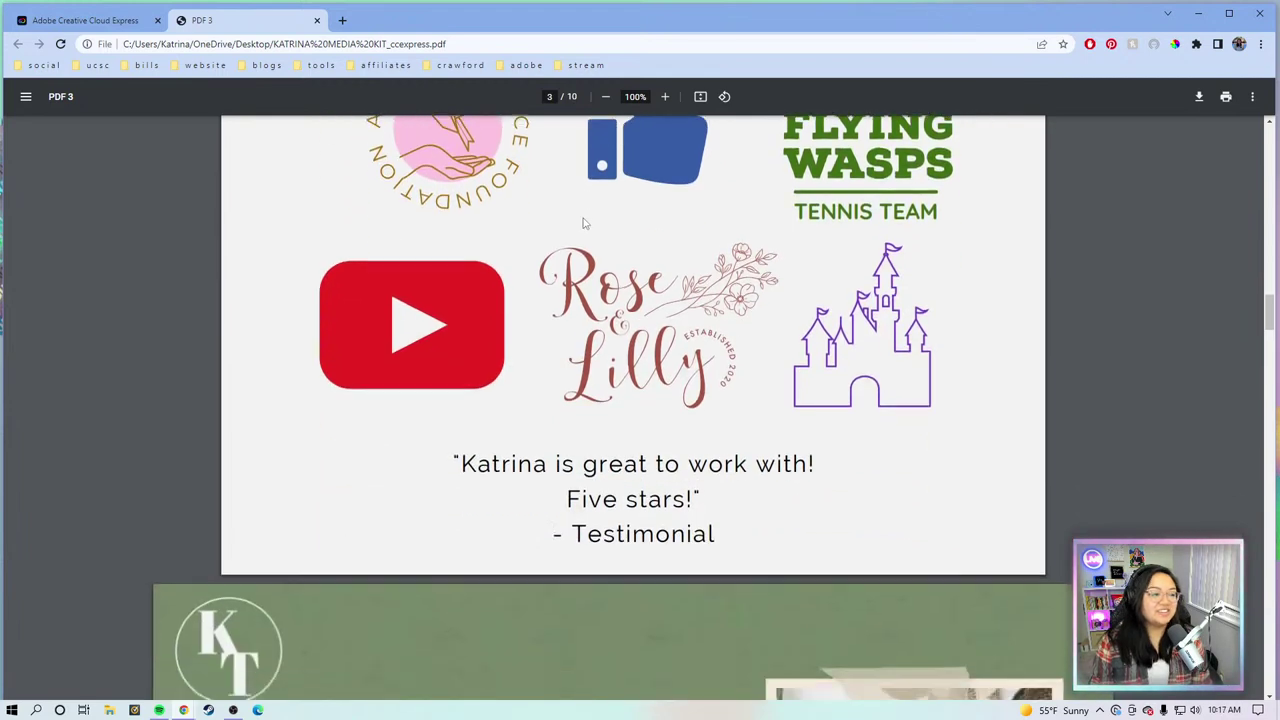
{"action": "scroll", "coordinate": [615, 243], "scroll_direction": "down", "scroll_amount": 7}
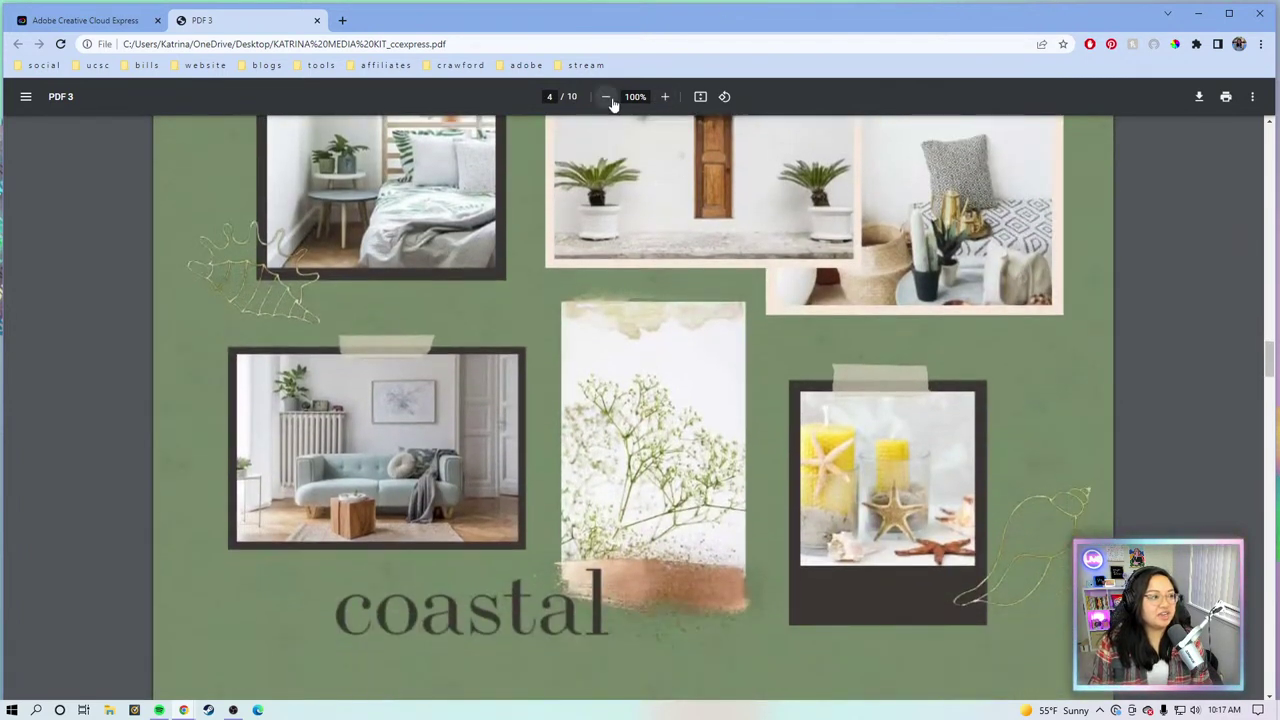
Step: Zoom the PDF out to 75% and review the coastal graphic, both KT logos, the color palette and the closing media kit copy
{"action": "left_click", "coordinate": [606, 97]}
{"action": "left_click", "coordinate": [606, 97]}
{"action": "left_click", "coordinate": [606, 97]}
{"action": "scroll", "coordinate": [648, 248], "scroll_direction": "up", "scroll_amount": 4}
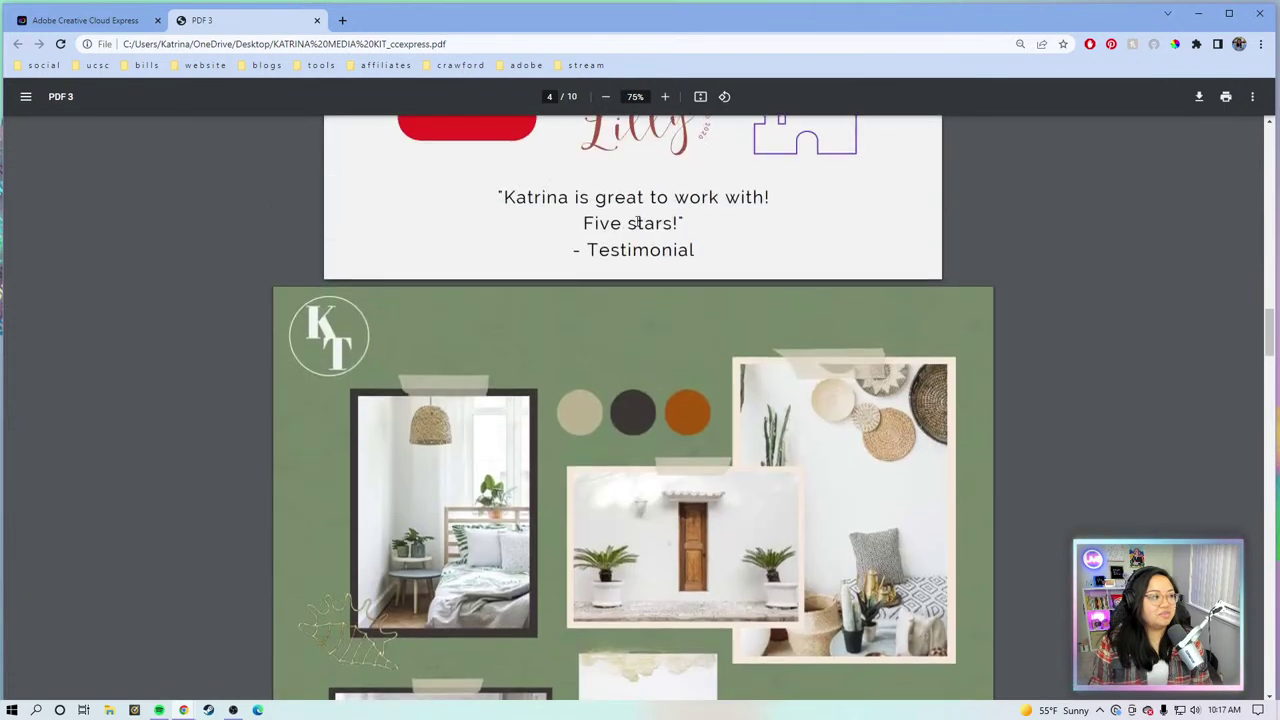
{"action": "scroll", "coordinate": [631, 430], "scroll_direction": "down", "scroll_amount": 6}
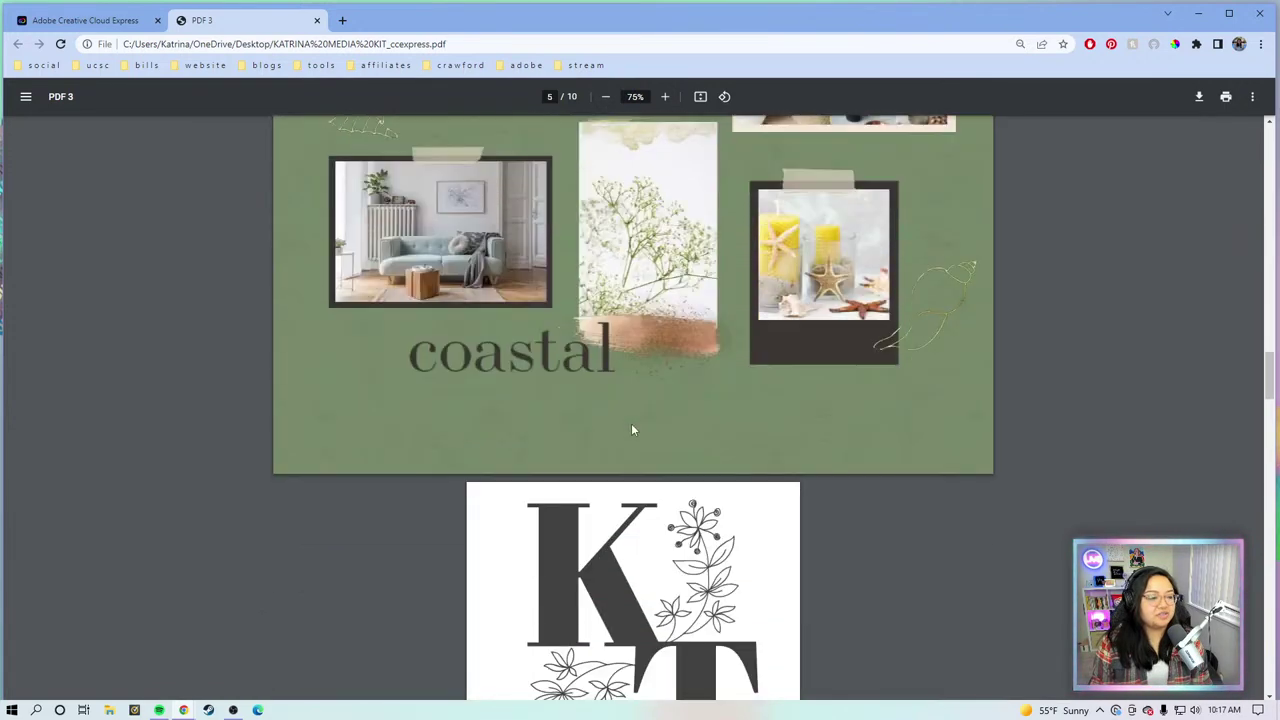
{"action": "scroll", "coordinate": [631, 430], "scroll_direction": "up", "scroll_amount": 2}
{"action": "scroll", "coordinate": [547, 333], "scroll_direction": "up", "scroll_amount": 1}
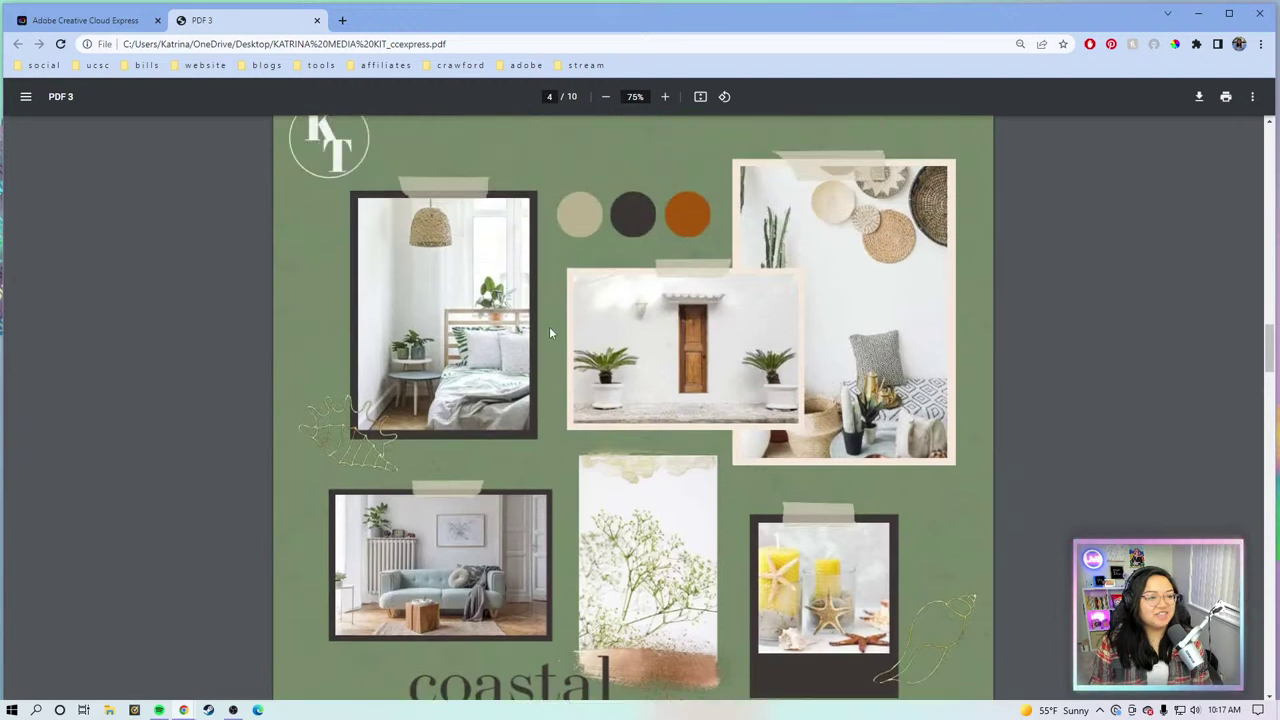
{"action": "scroll", "coordinate": [551, 341], "scroll_direction": "down", "scroll_amount": 6}
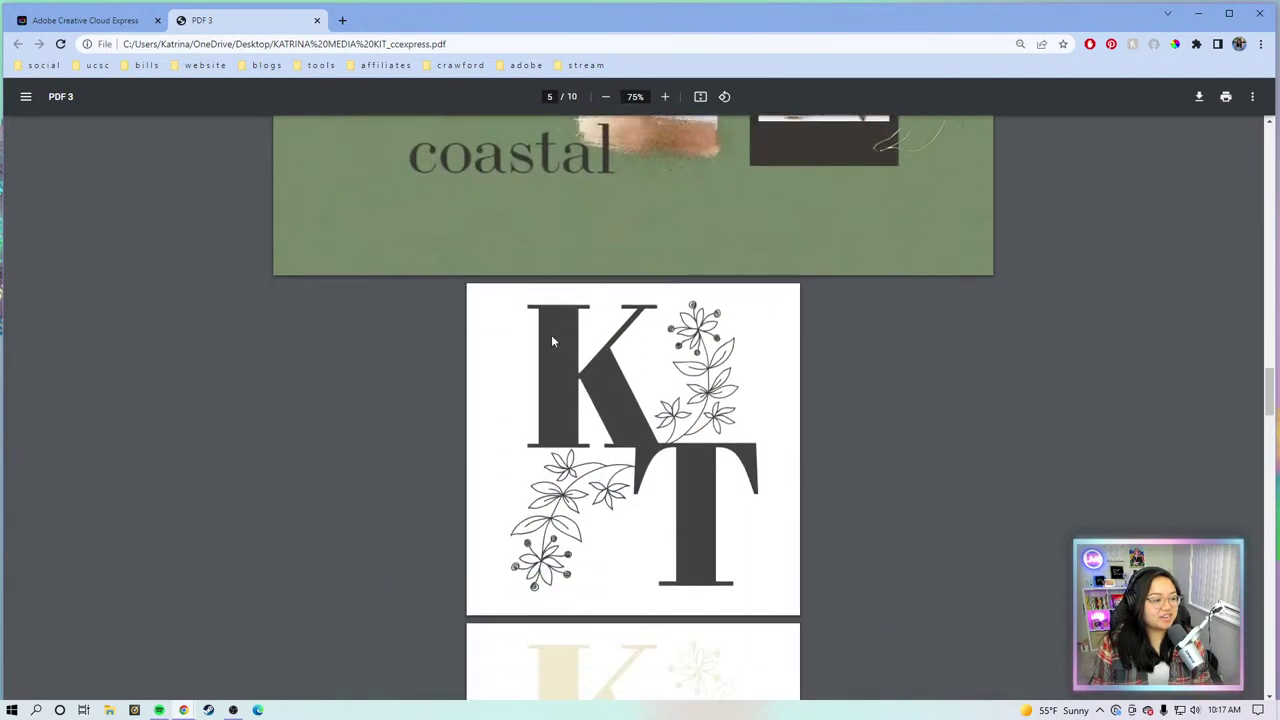
{"action": "scroll", "coordinate": [608, 379], "scroll_direction": "down", "scroll_amount": 6}
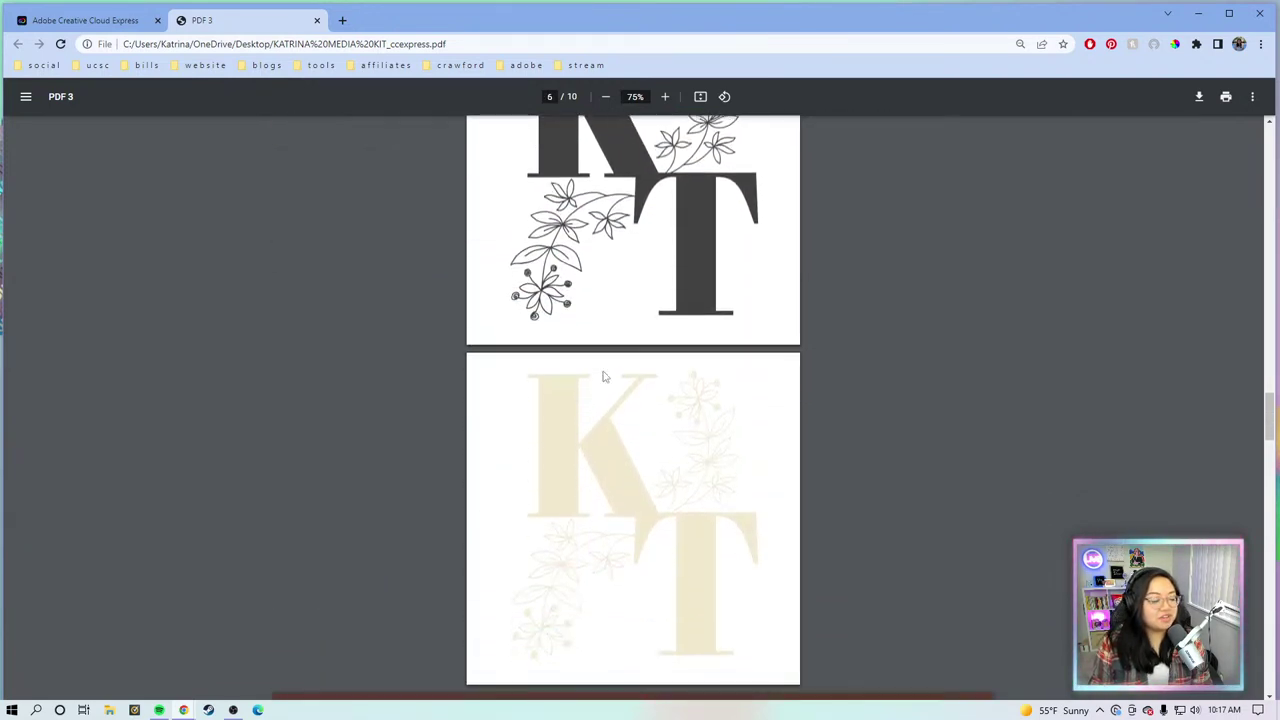
{"action": "scroll", "coordinate": [603, 376], "scroll_direction": "down", "scroll_amount": 5}
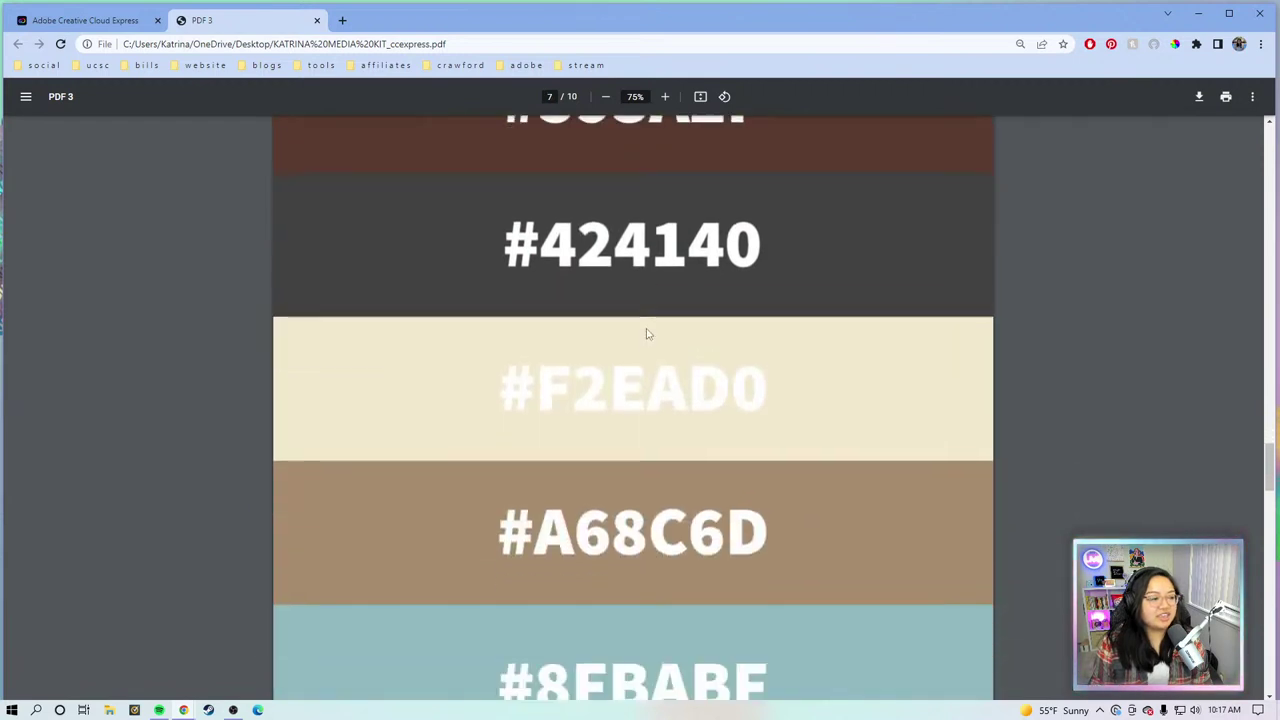
{"action": "scroll", "coordinate": [516, 396], "scroll_direction": "down", "scroll_amount": 2}
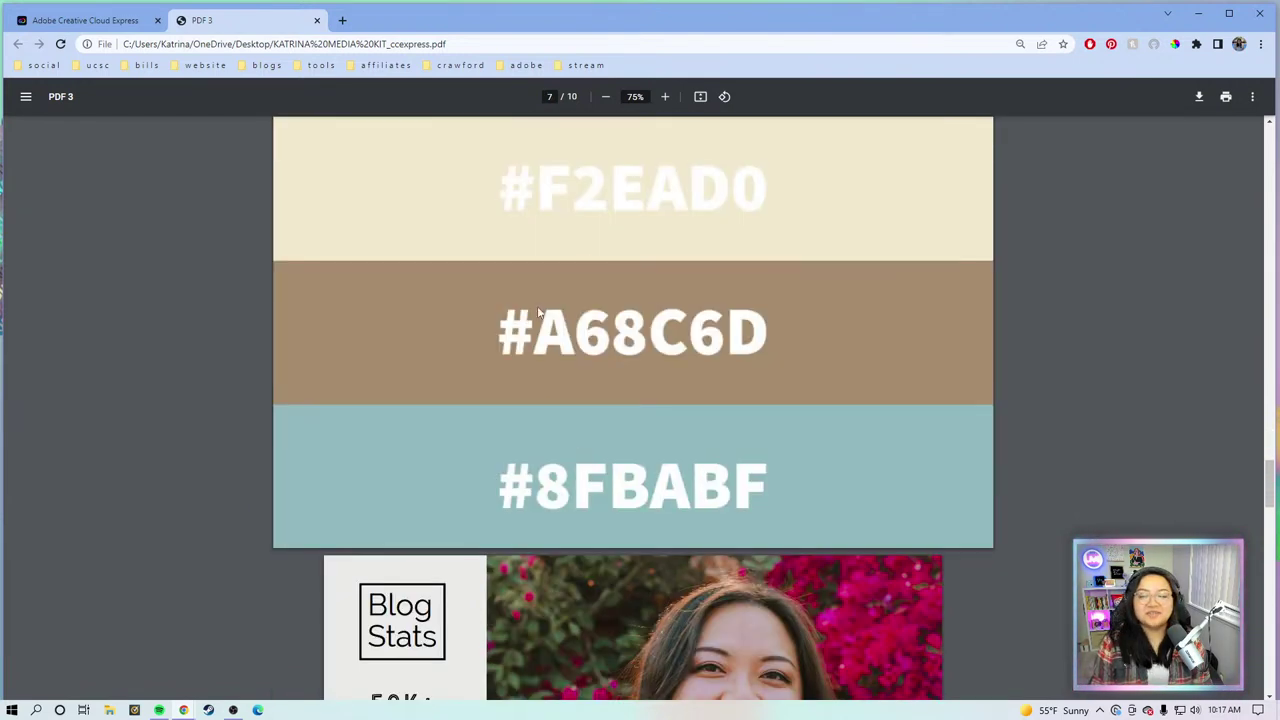
{"action": "scroll", "coordinate": [673, 358], "scroll_direction": "down", "scroll_amount": 5}
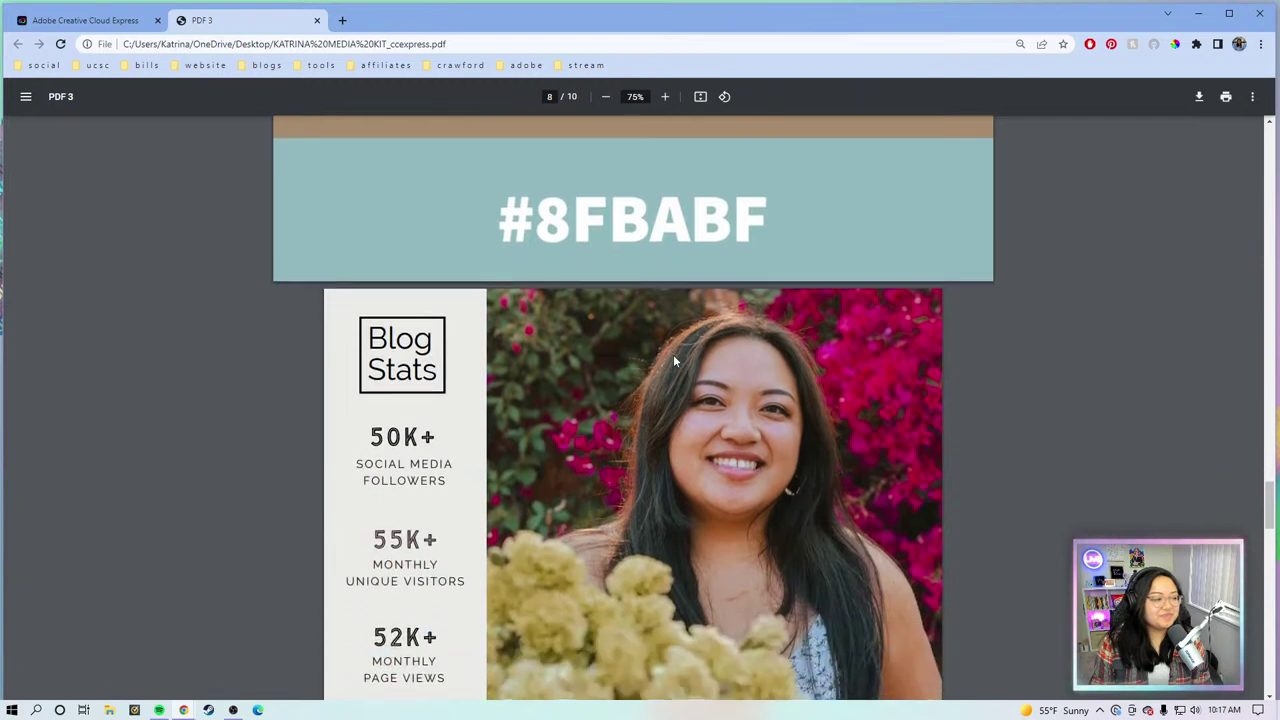
{"action": "scroll", "coordinate": [673, 362], "scroll_direction": "down", "scroll_amount": 10}
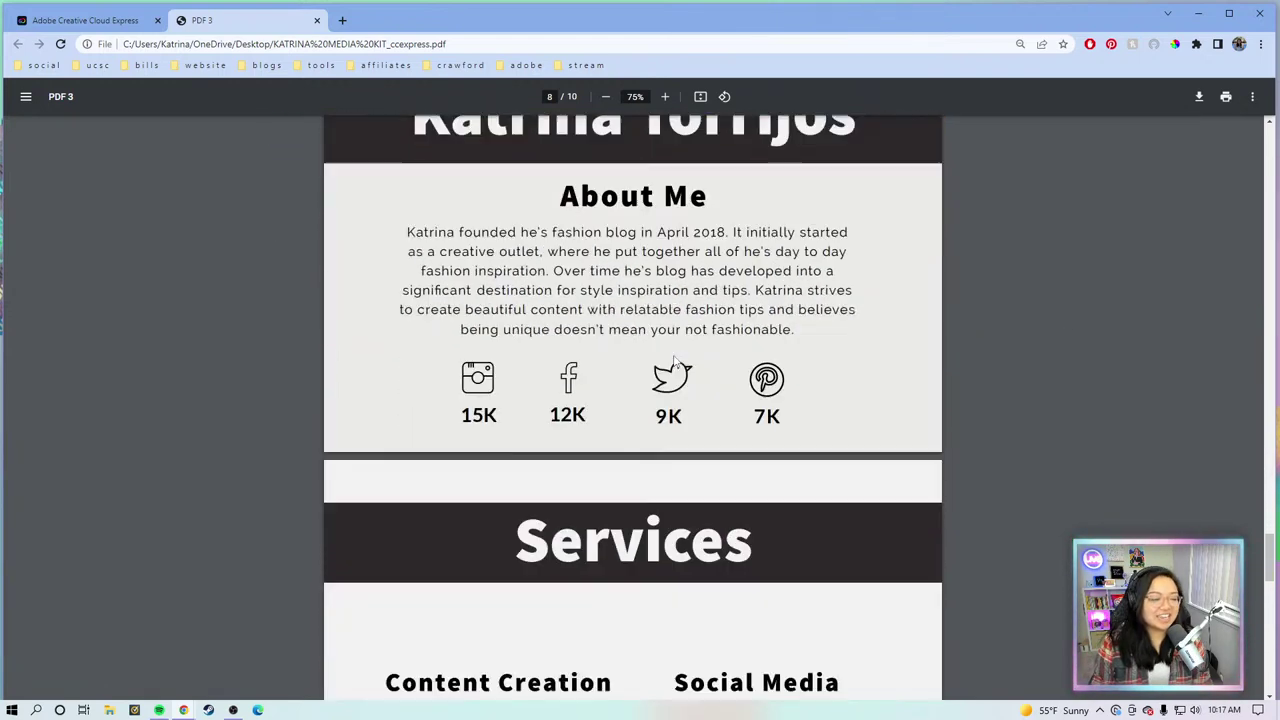
{"action": "scroll", "coordinate": [674, 361], "scroll_direction": "down", "scroll_amount": 13}
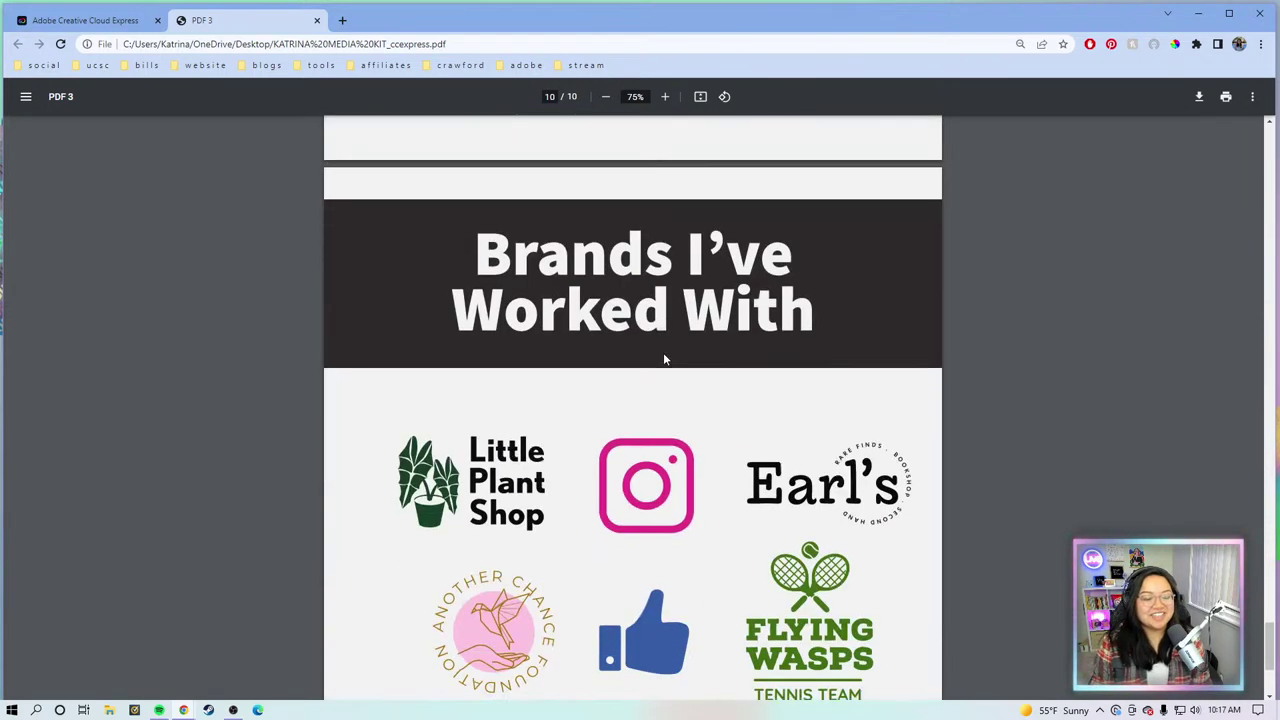
Step: Go back through the combined PDF to its first page, and close it
{"action": "scroll", "coordinate": [645, 350], "scroll_direction": "up", "scroll_amount": 11}
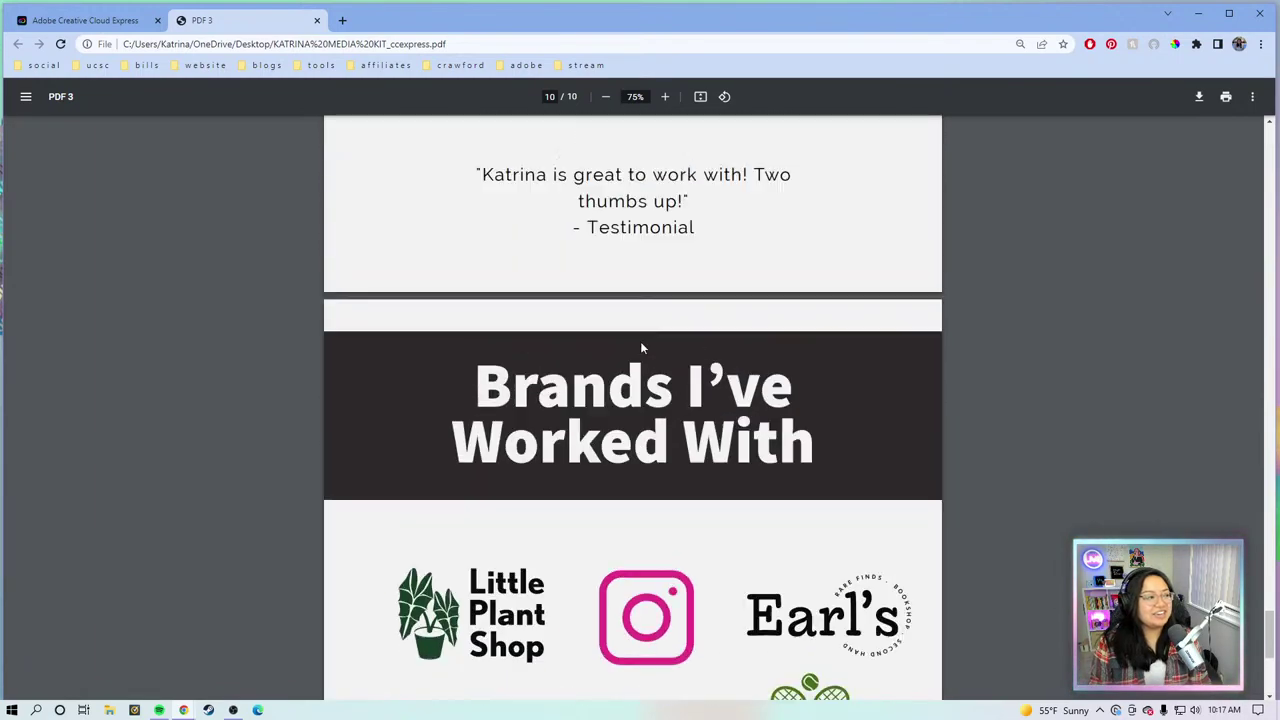
{"action": "scroll", "coordinate": [643, 348], "scroll_direction": "up", "scroll_amount": 14}
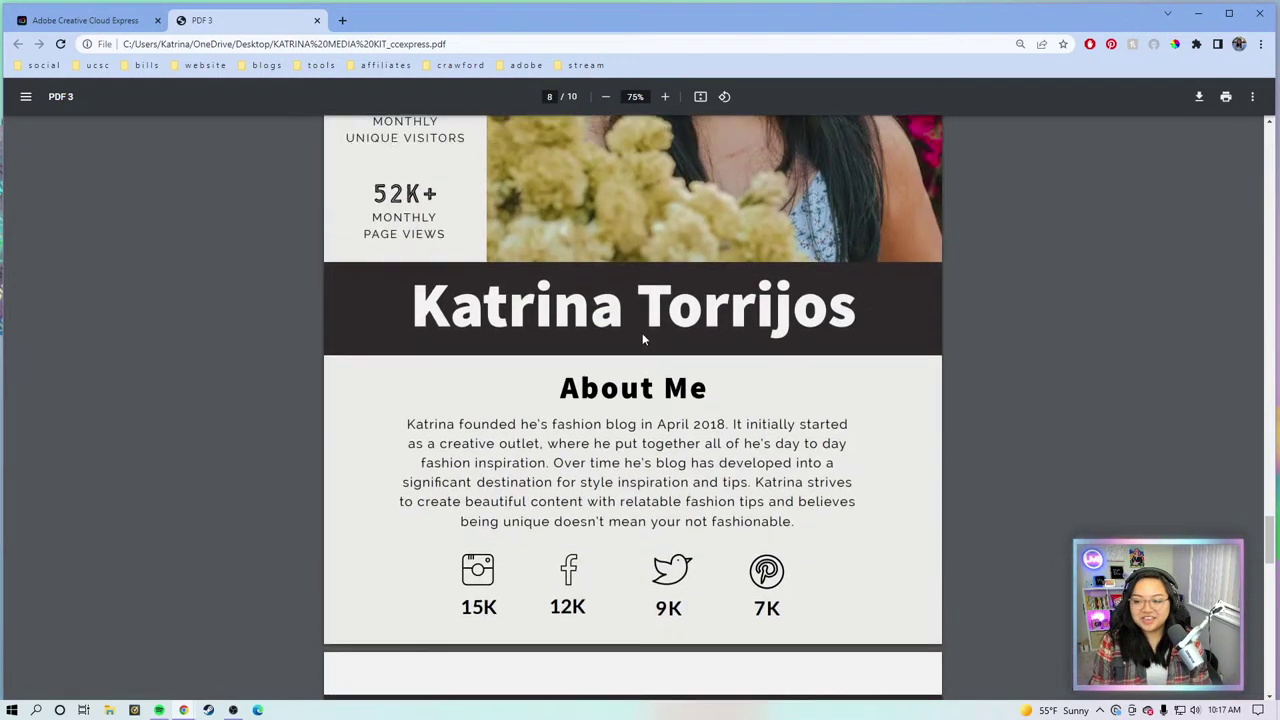
{"action": "scroll", "coordinate": [660, 320], "scroll_direction": "up", "scroll_amount": 12}
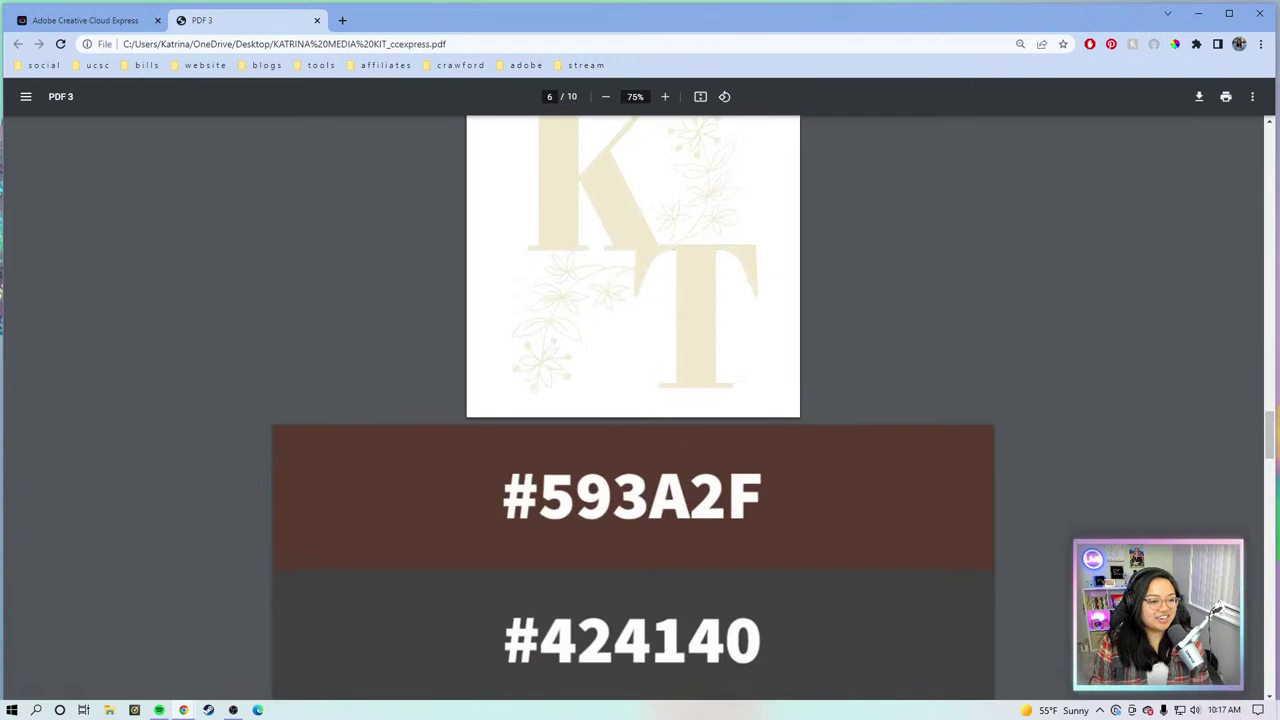
{"action": "left_click_drag", "start_coordinate": [1270, 447], "coordinate": [1270, 148]}
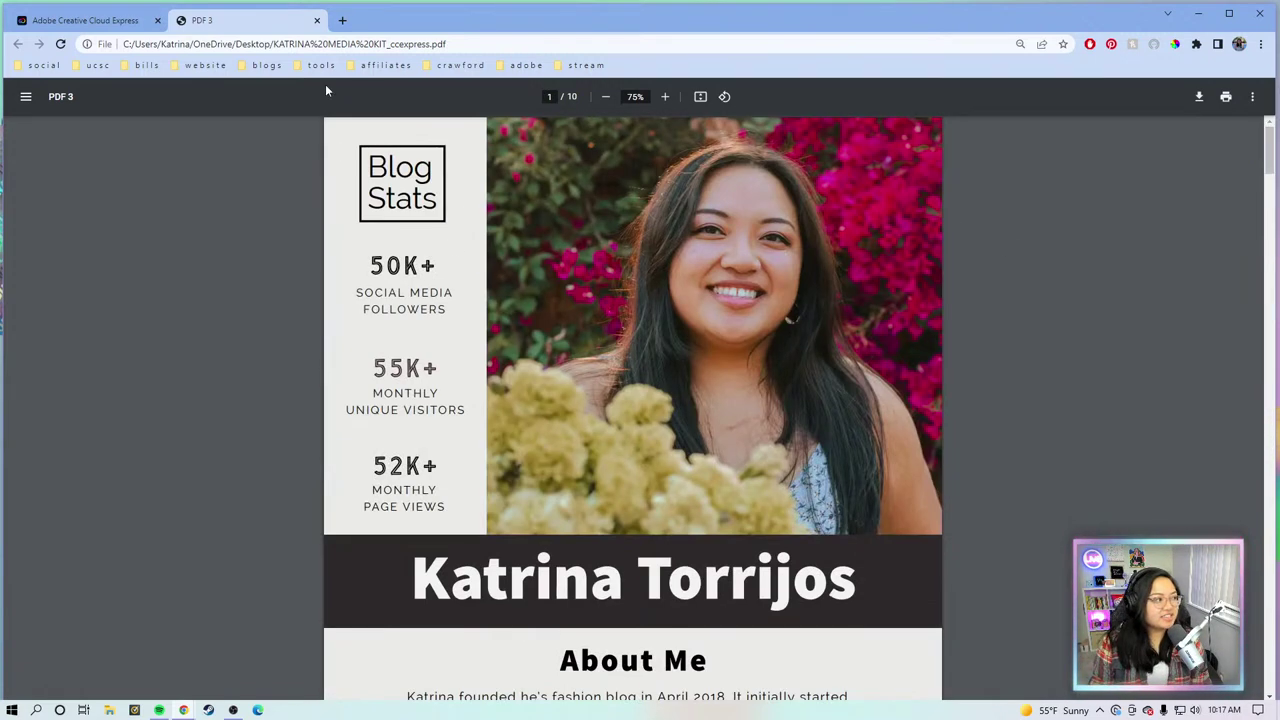
{"action": "left_click", "coordinate": [316, 21]}
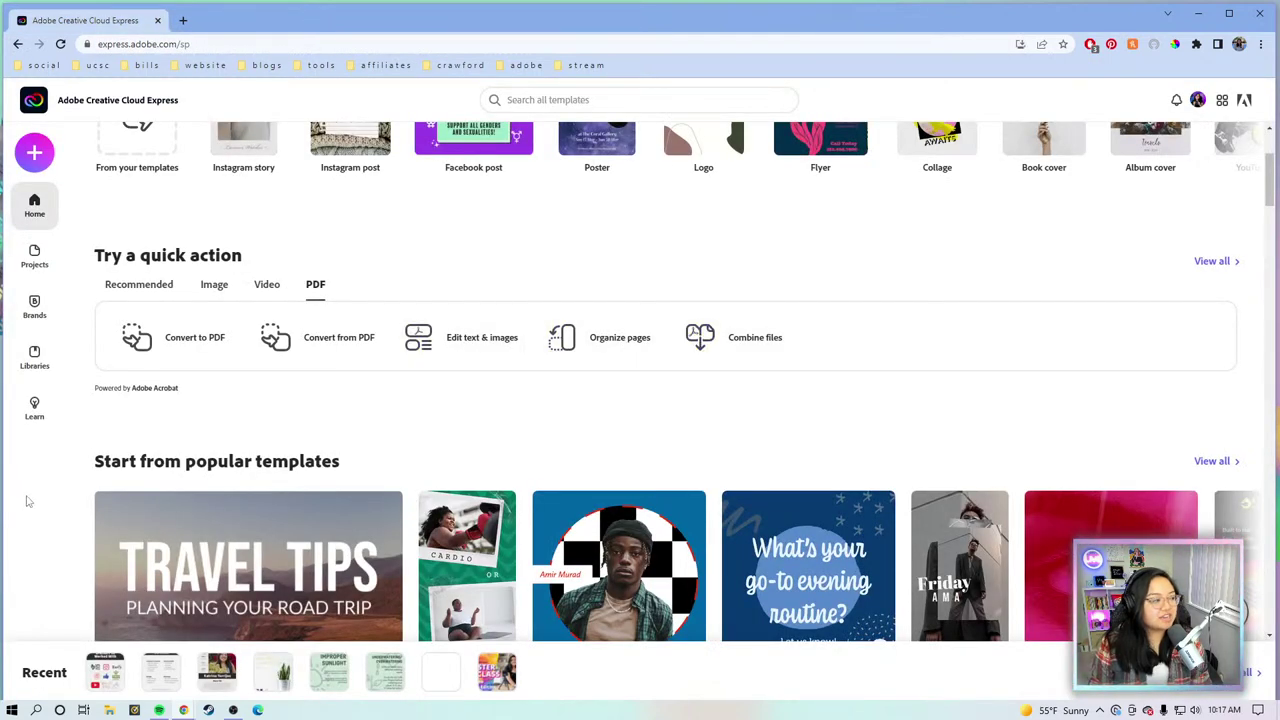
Step: Start the Convert from PDF quick action from the home page
{"action": "scroll", "coordinate": [379, 440], "scroll_direction": "up", "scroll_amount": 2}
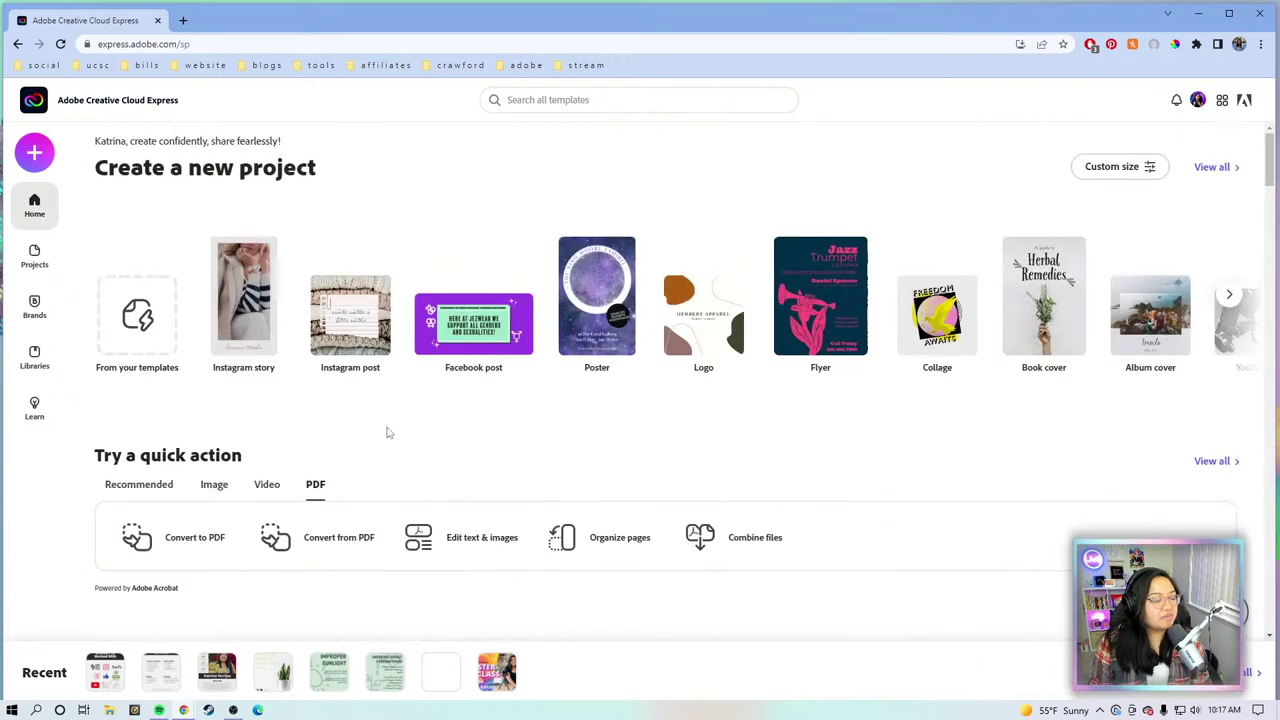
{"action": "scroll", "coordinate": [389, 432], "scroll_direction": "down", "scroll_amount": 3}
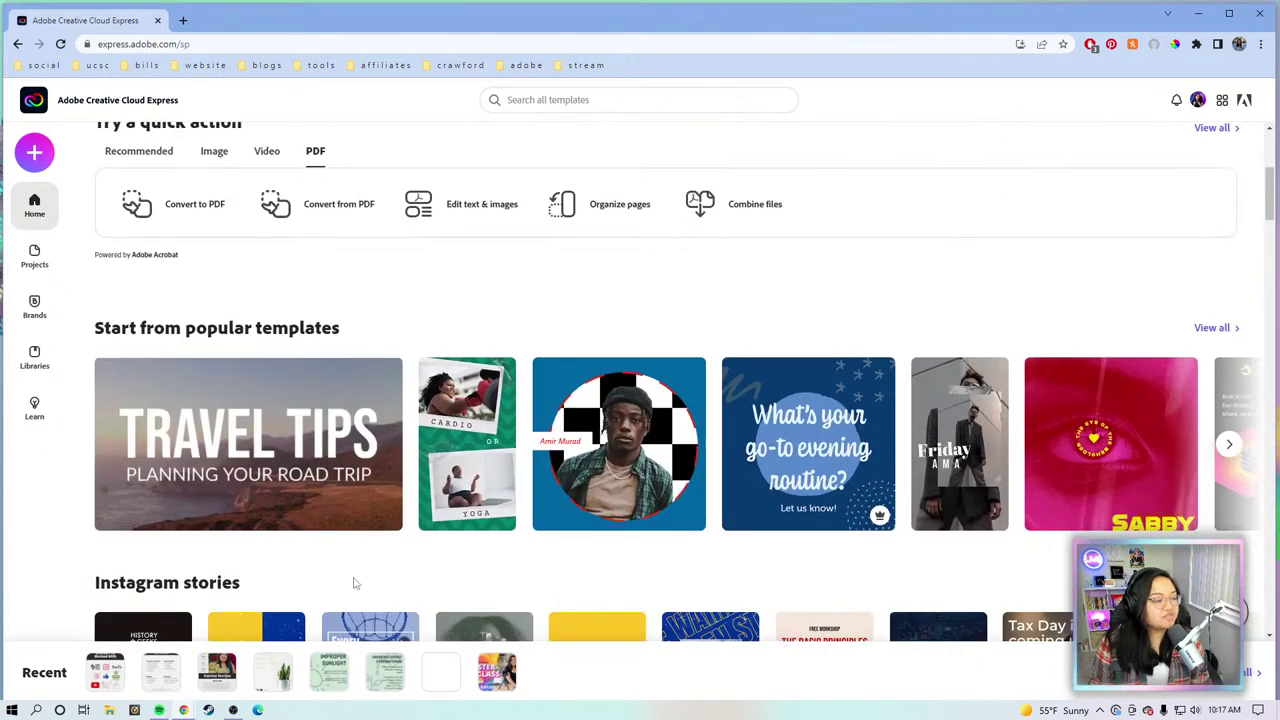
{"action": "scroll", "coordinate": [420, 585], "scroll_direction": "down", "scroll_amount": 1}
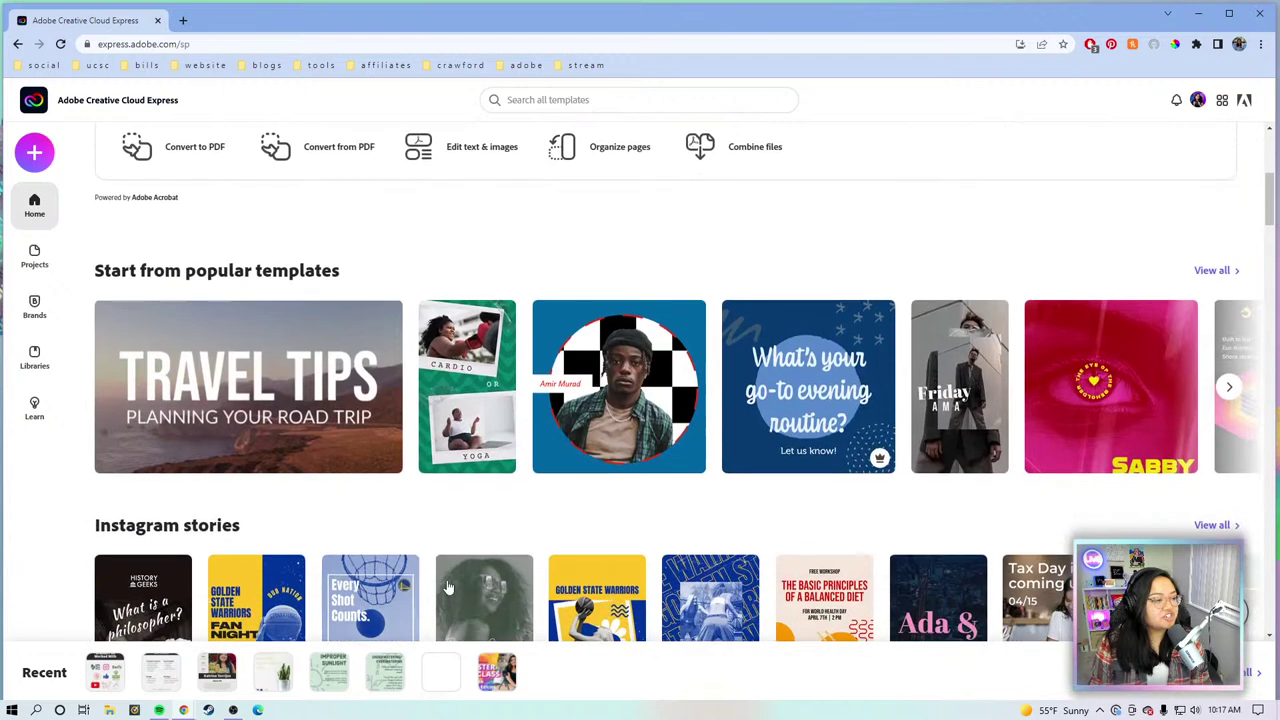
{"action": "scroll", "coordinate": [445, 584], "scroll_direction": "up", "scroll_amount": 3}
{"action": "scroll", "coordinate": [455, 578], "scroll_direction": "up", "scroll_amount": 1}
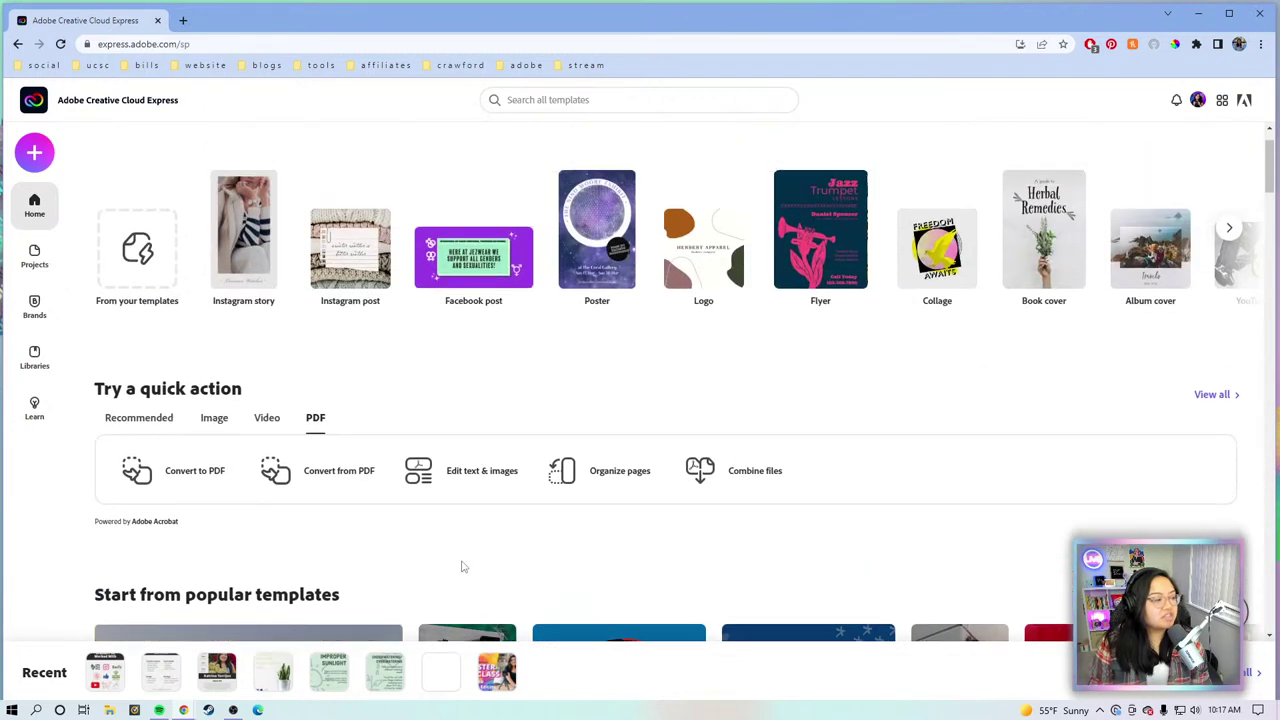
{"action": "left_click", "coordinate": [321, 485]}
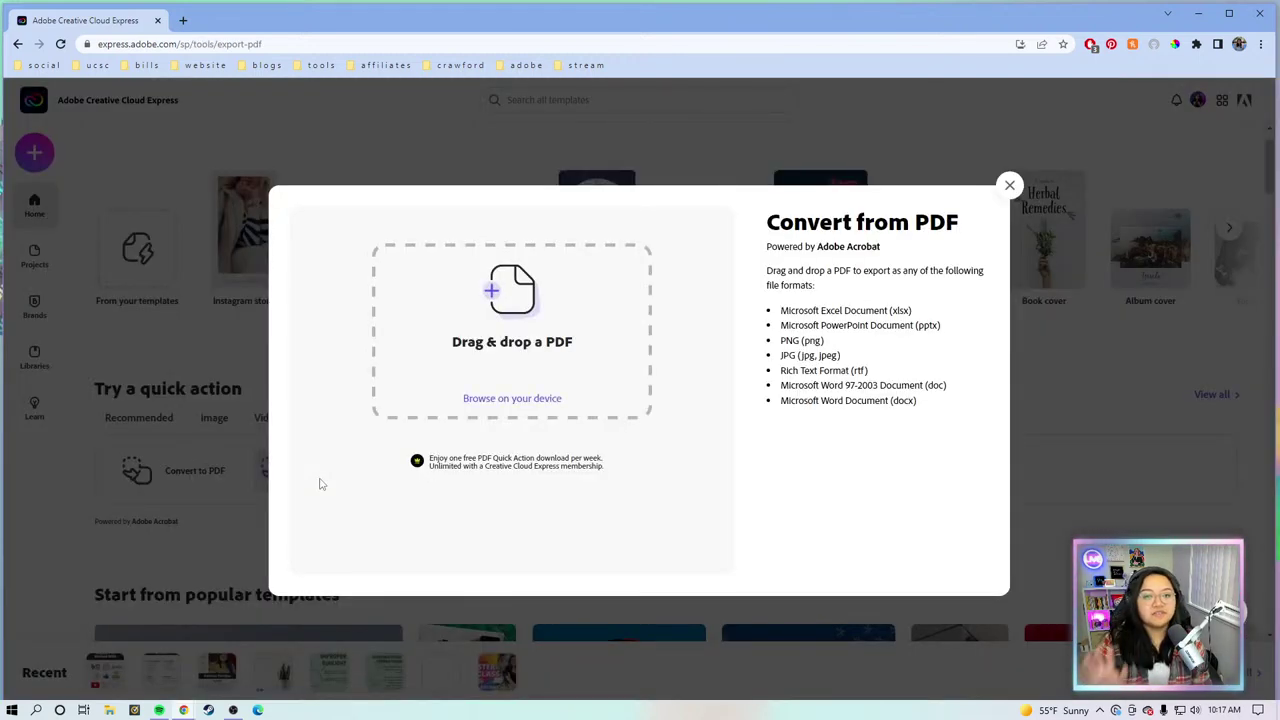
{"action": "left_click", "coordinate": [498, 399]}
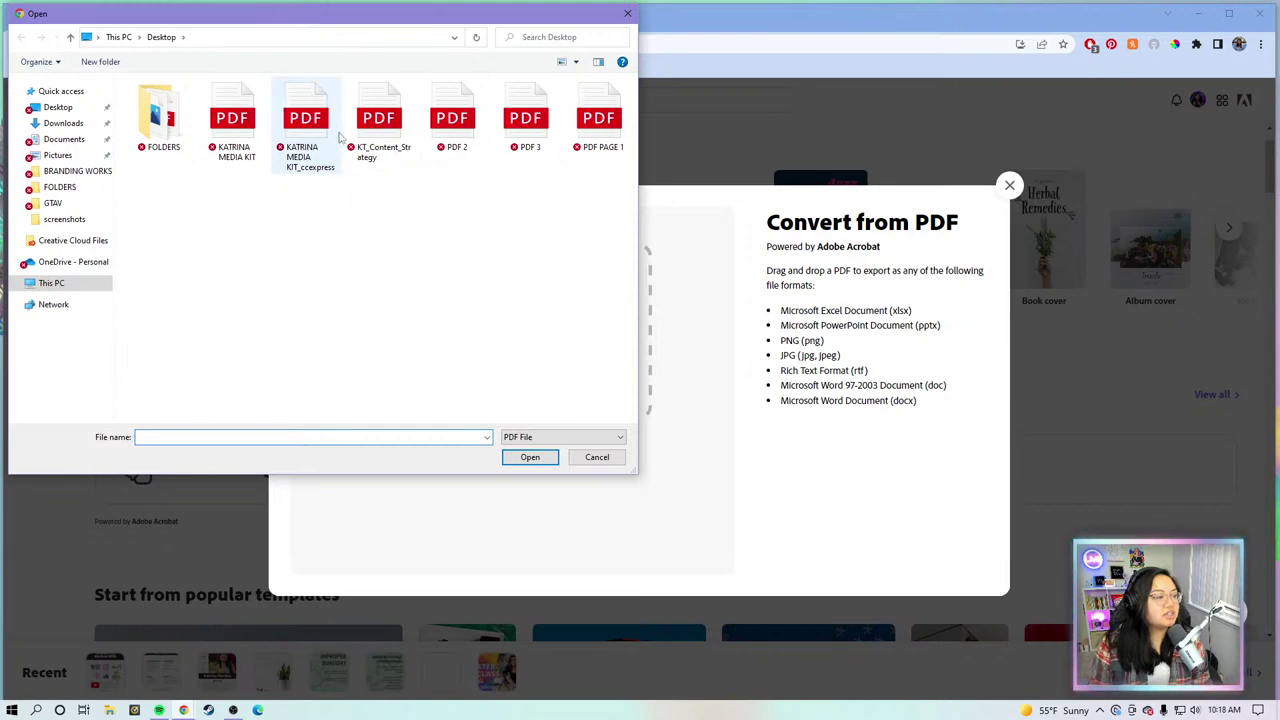
{"action": "left_click", "coordinate": [598, 116]}
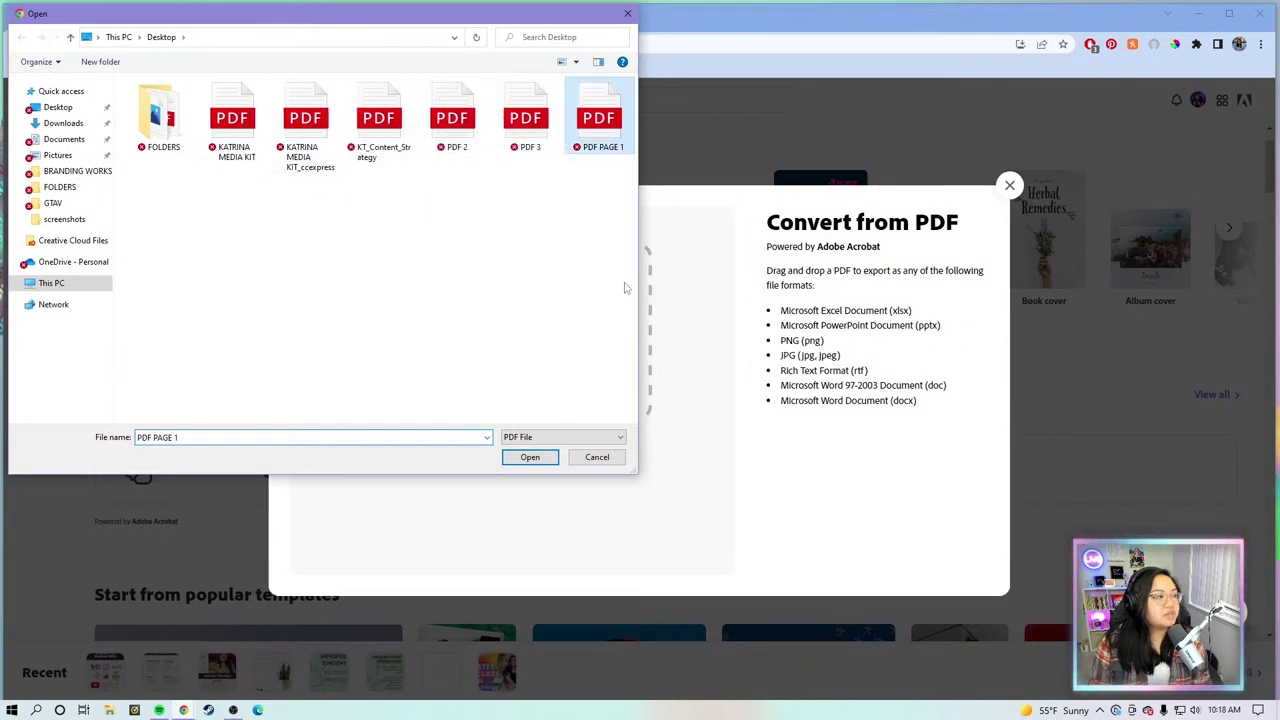
{"action": "left_click", "coordinate": [530, 457]}
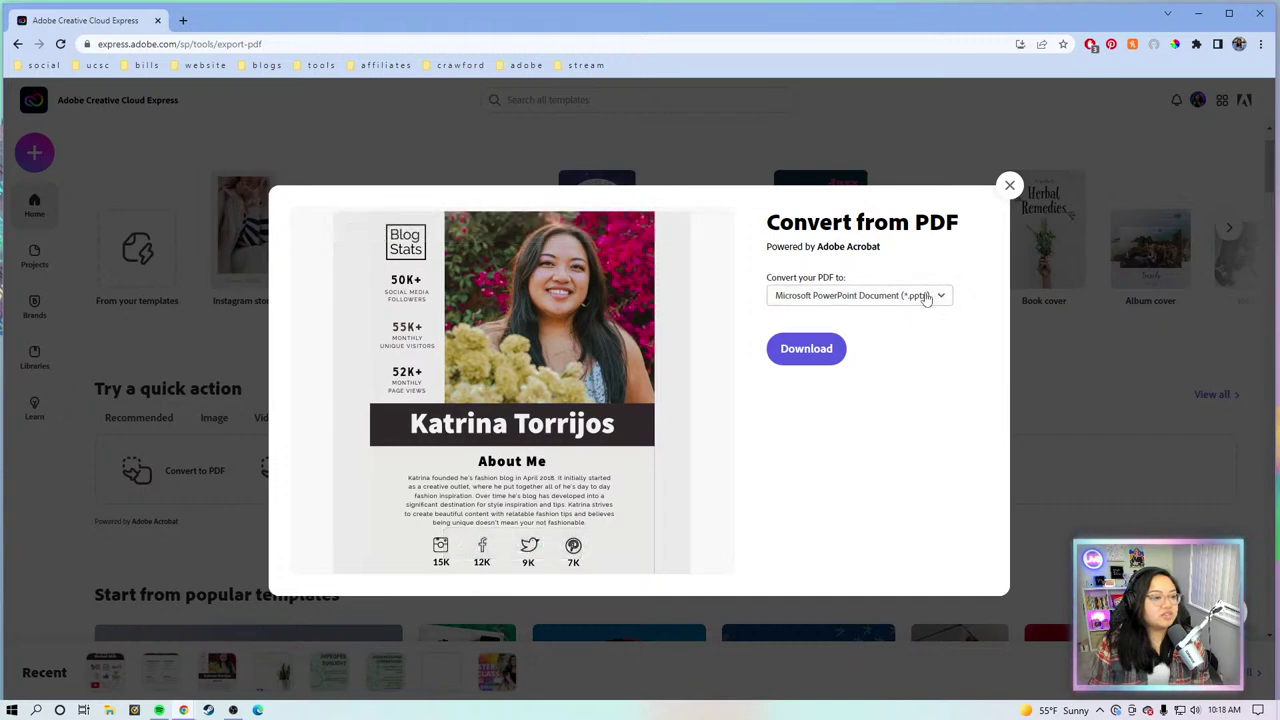
{"action": "left_click", "coordinate": [1009, 185]}
{"action": "left_click", "coordinate": [59, 44]}
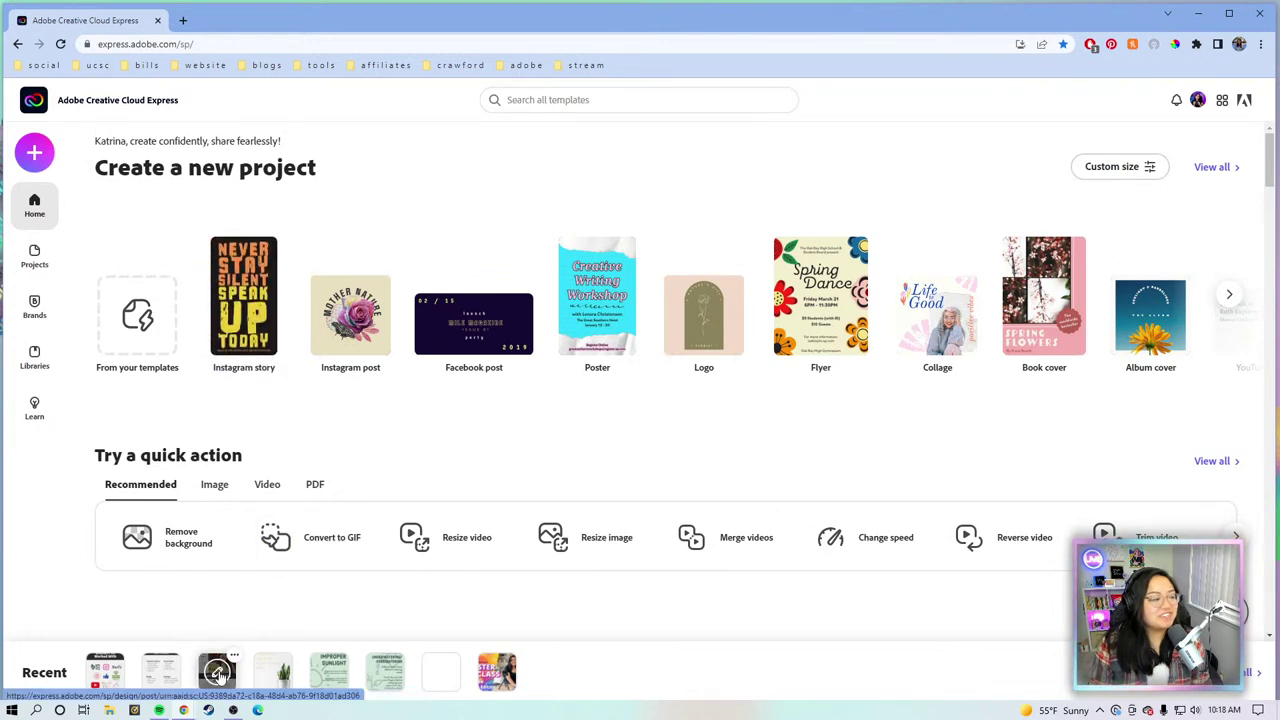
Step: Start the Convert from PDF quick action from the home page and load PDF PAGE 1 from the Desktop
{"action": "scroll", "coordinate": [155, 355], "scroll_direction": "down", "scroll_amount": 2}
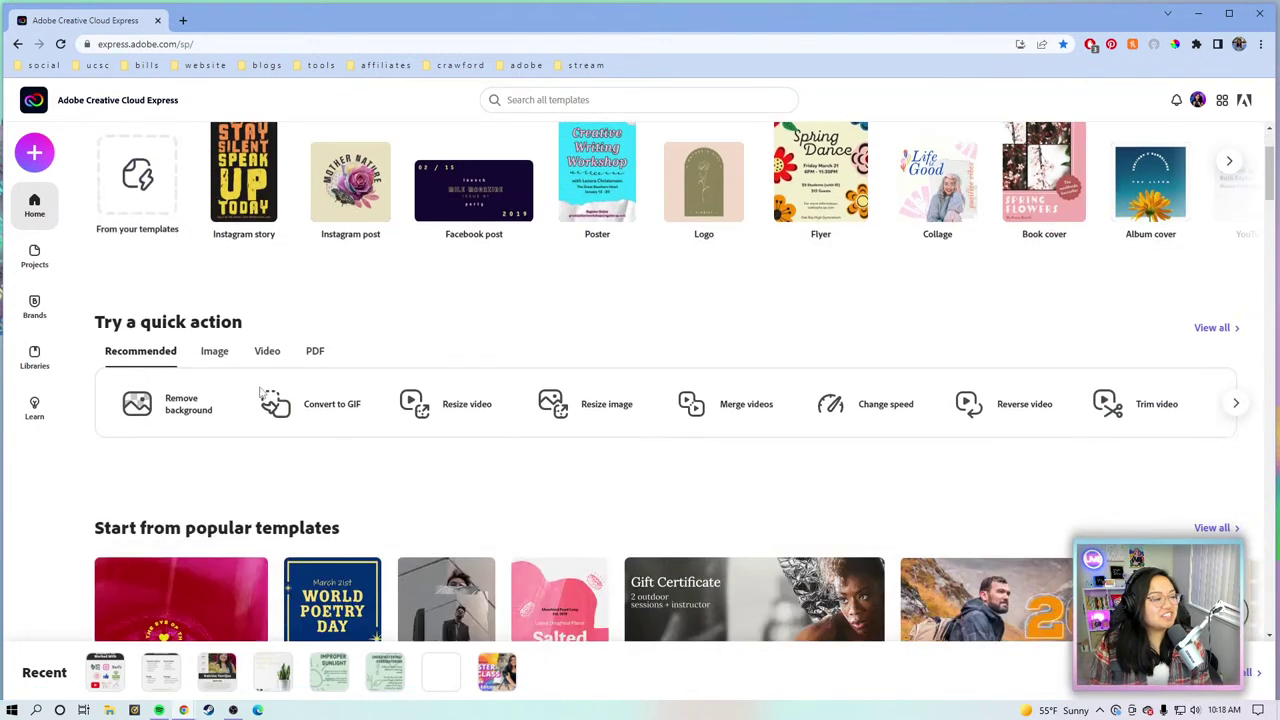
{"action": "left_click", "coordinate": [315, 352]}
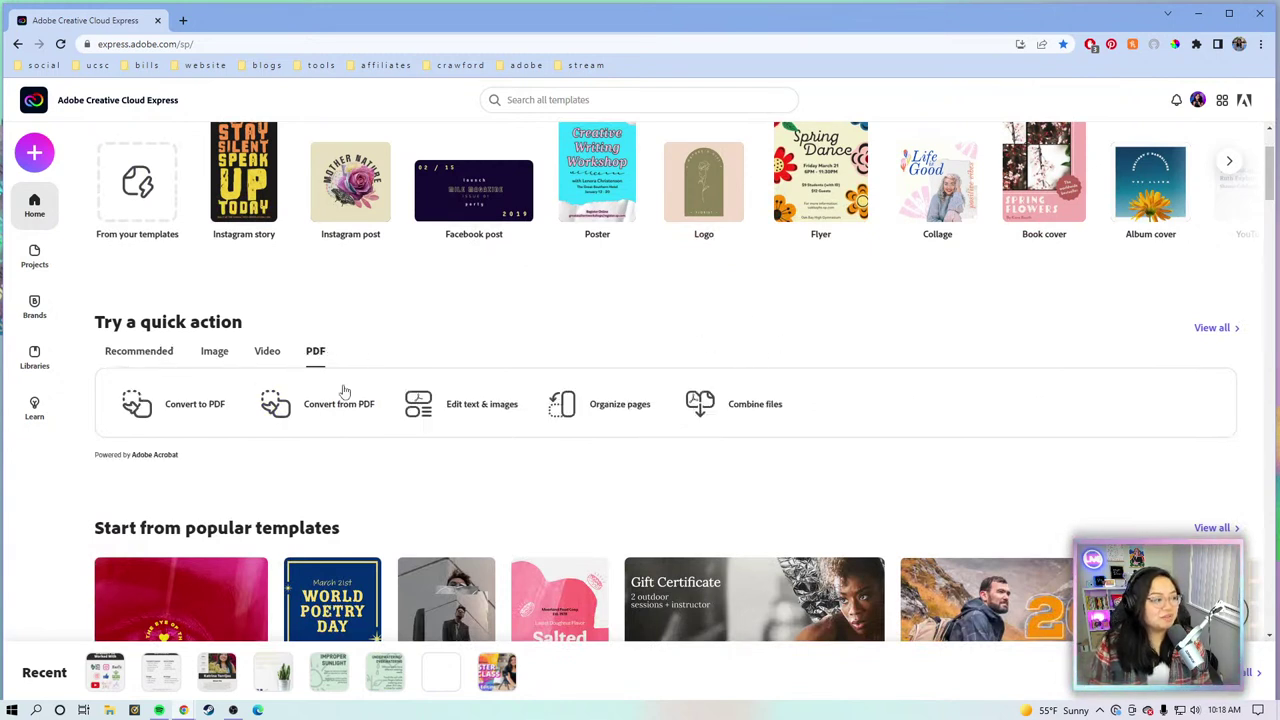
{"action": "left_click", "coordinate": [280, 420]}
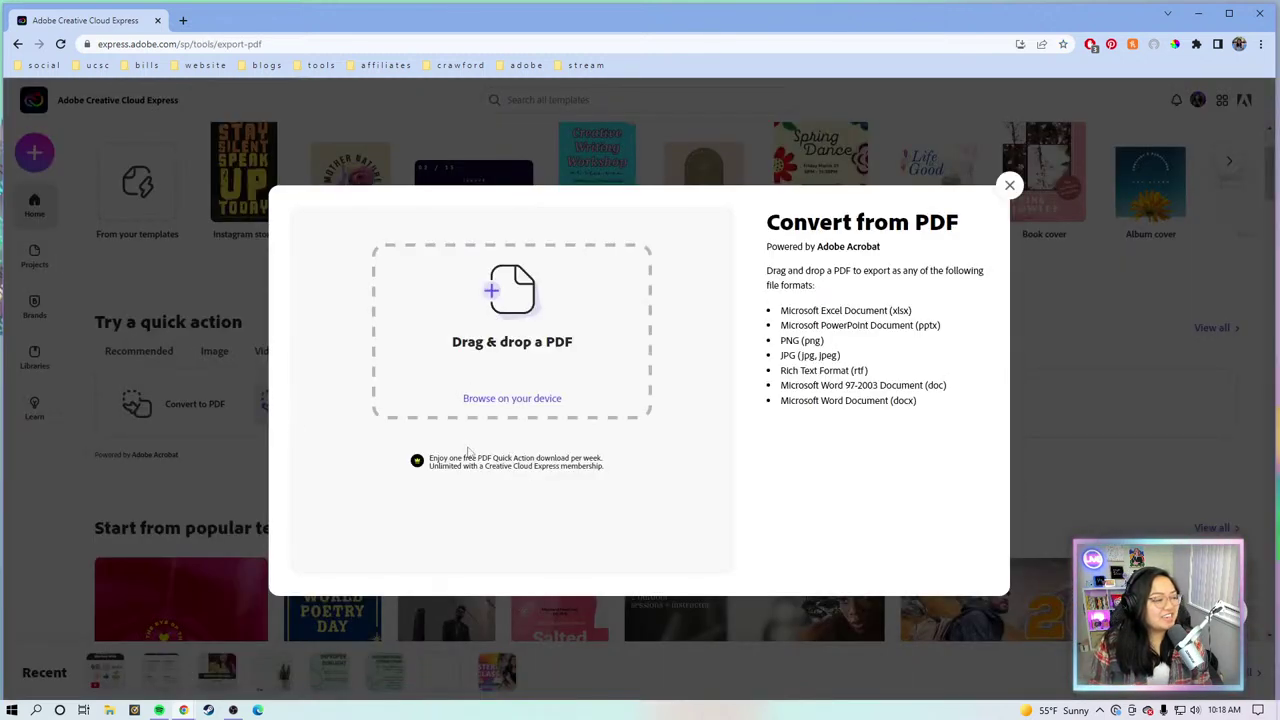
{"action": "left_click", "coordinate": [507, 399]}
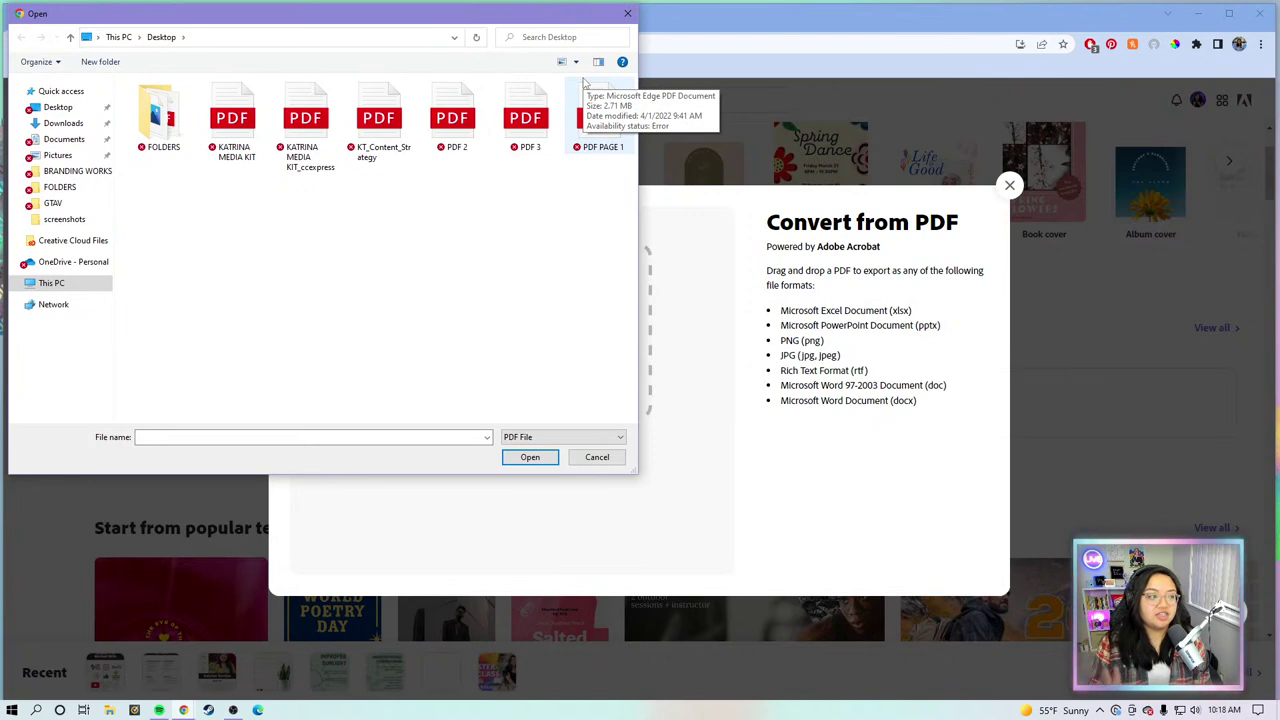
{"action": "left_click", "coordinate": [597, 116]}
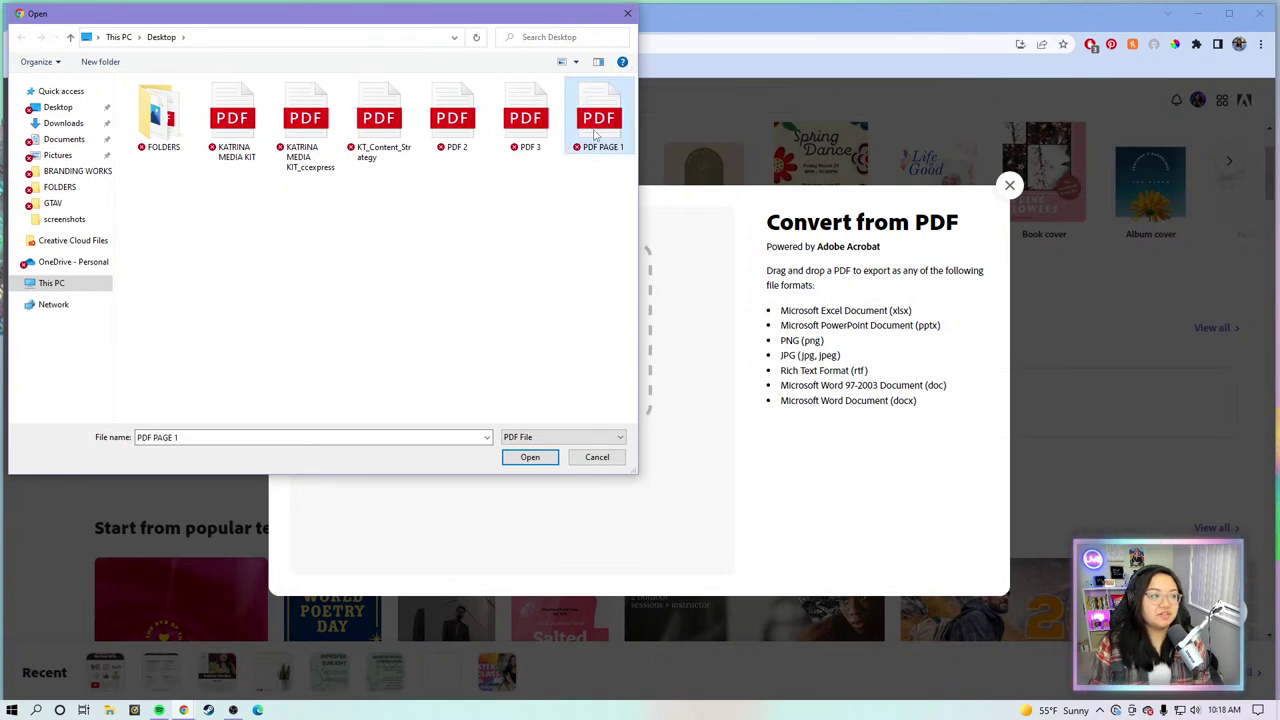
{"action": "left_click", "coordinate": [512, 456]}
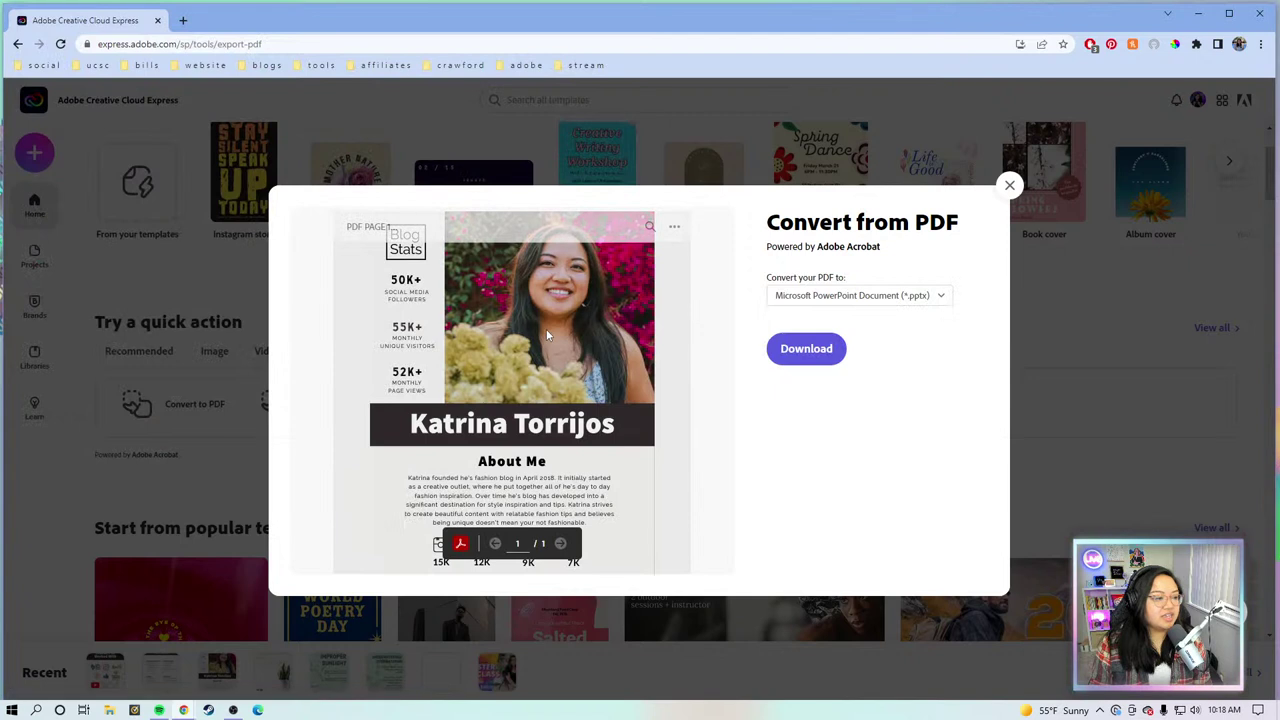
Step: Convert the loaded PDF page to PNG, save the zipped download to the Desktop, and dismiss the download notice
{"action": "left_click", "coordinate": [879, 299]}
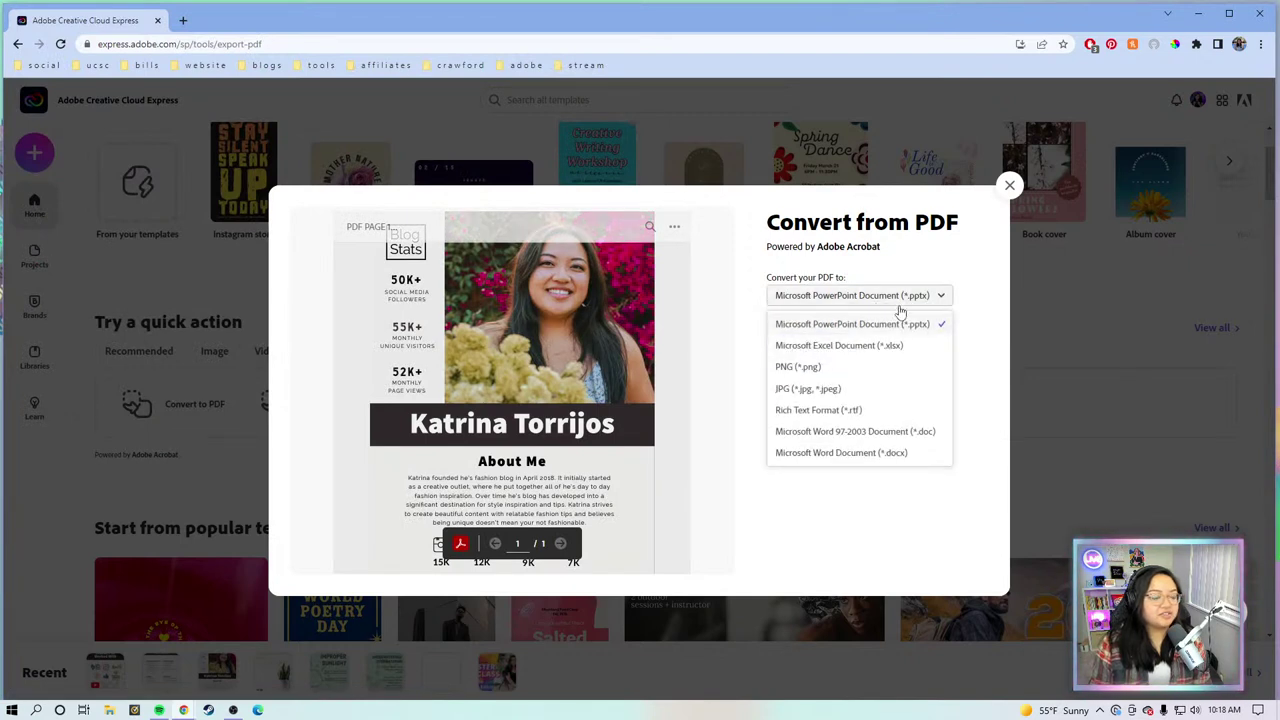
{"action": "left_click", "coordinate": [852, 372]}
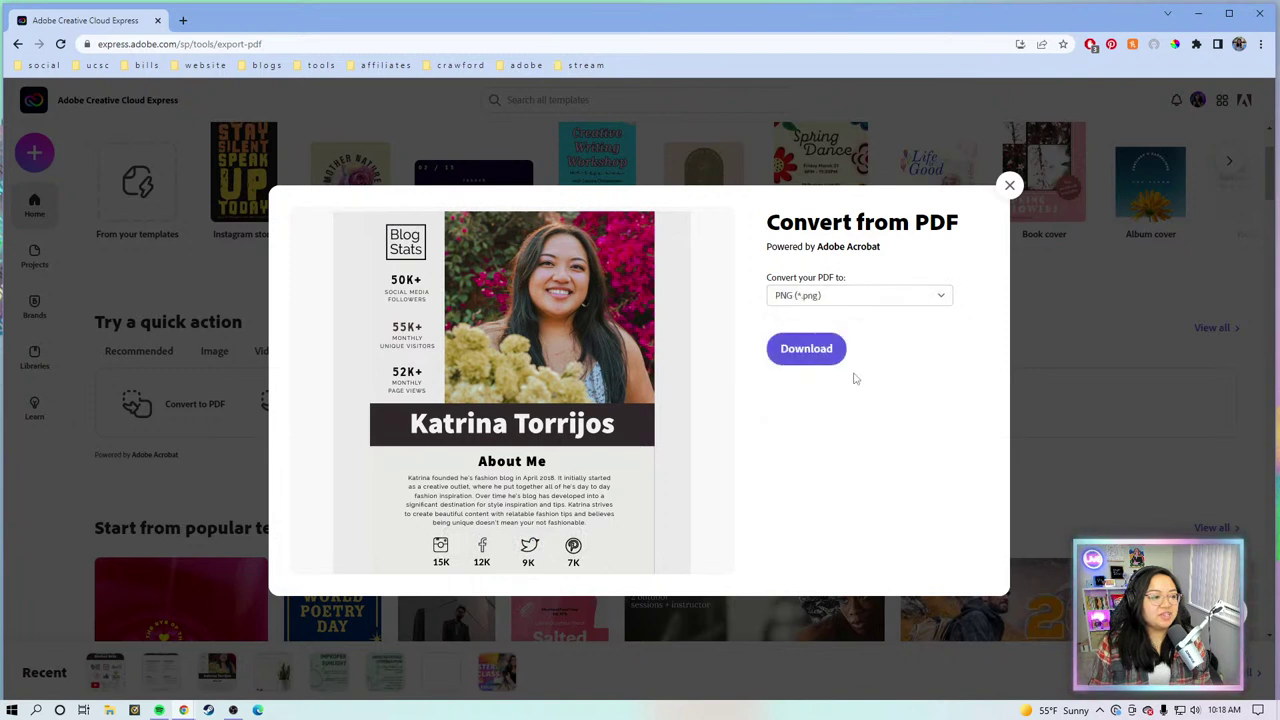
{"action": "left_click", "coordinate": [917, 301]}
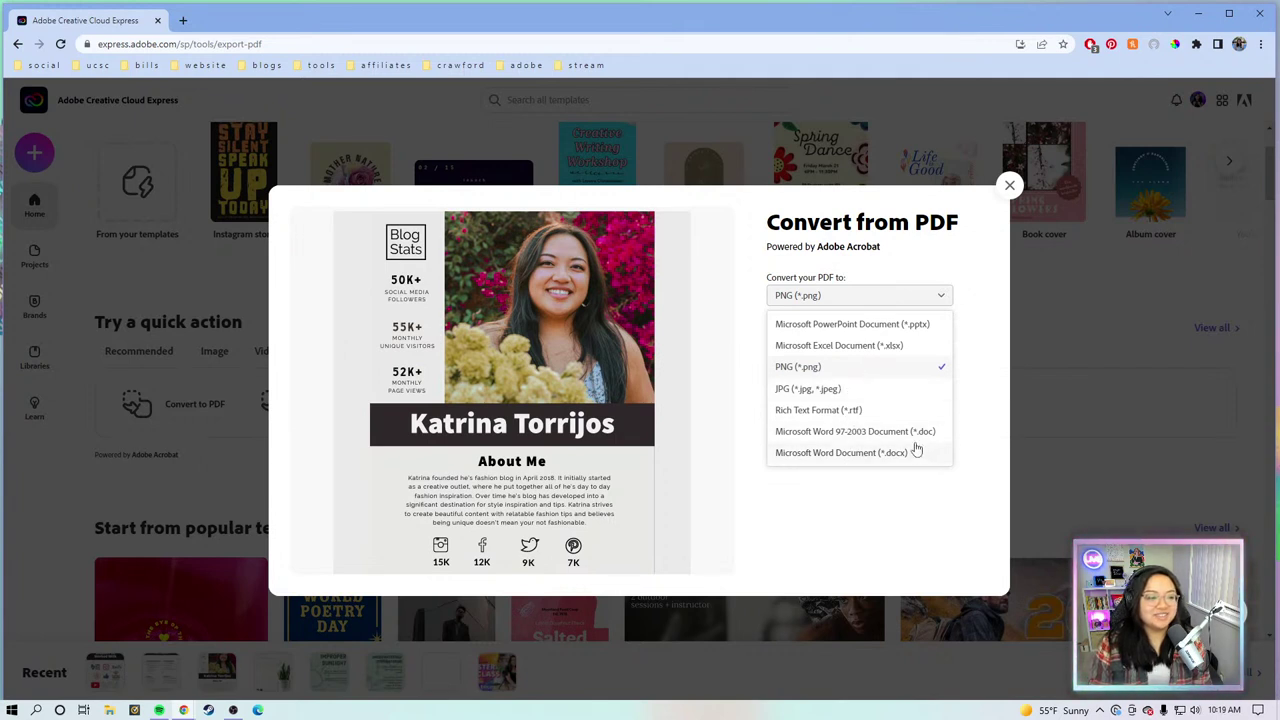
{"action": "left_click", "coordinate": [848, 376]}
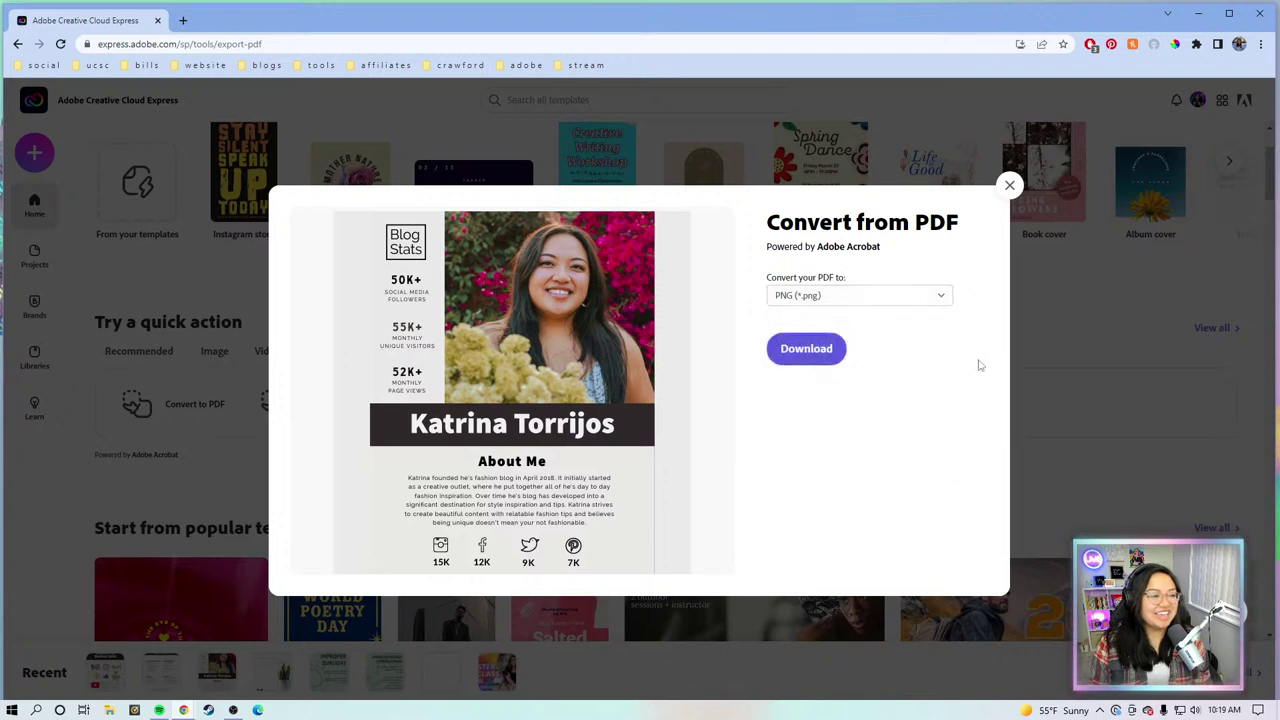
{"action": "left_click", "coordinate": [818, 350]}
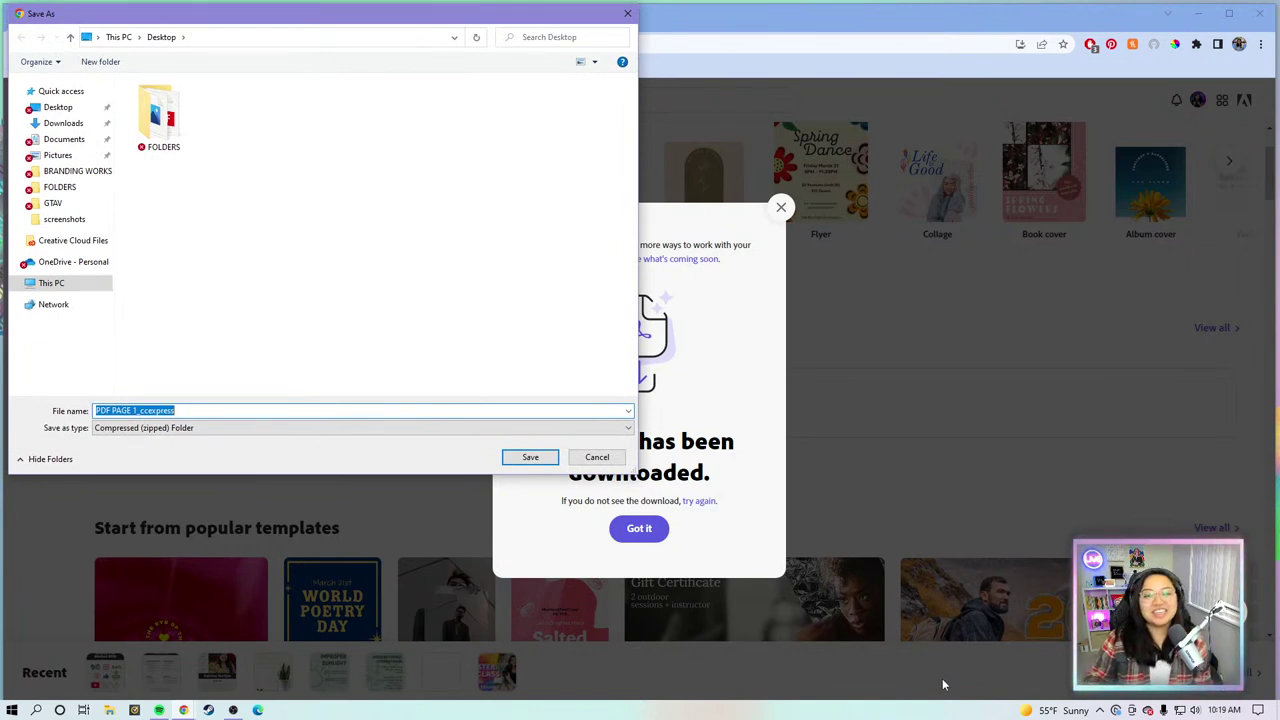
{"action": "left_click", "coordinate": [521, 461]}
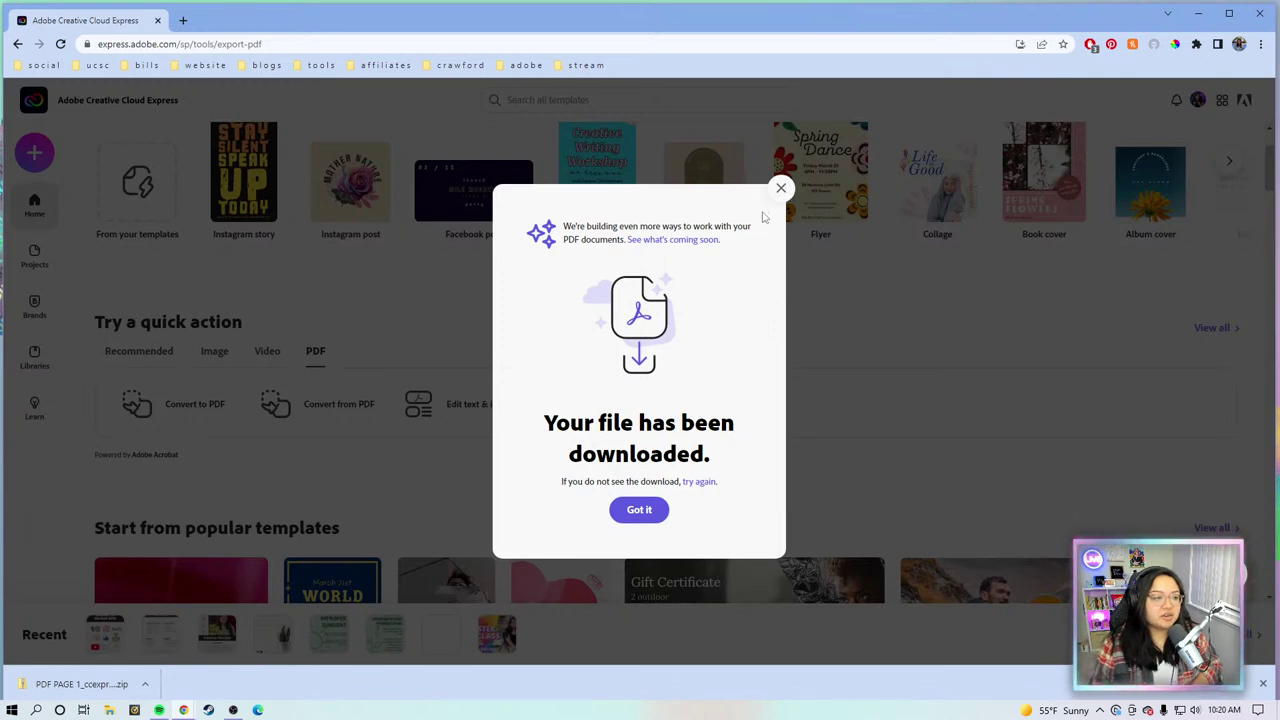
{"action": "left_click", "coordinate": [662, 510]}
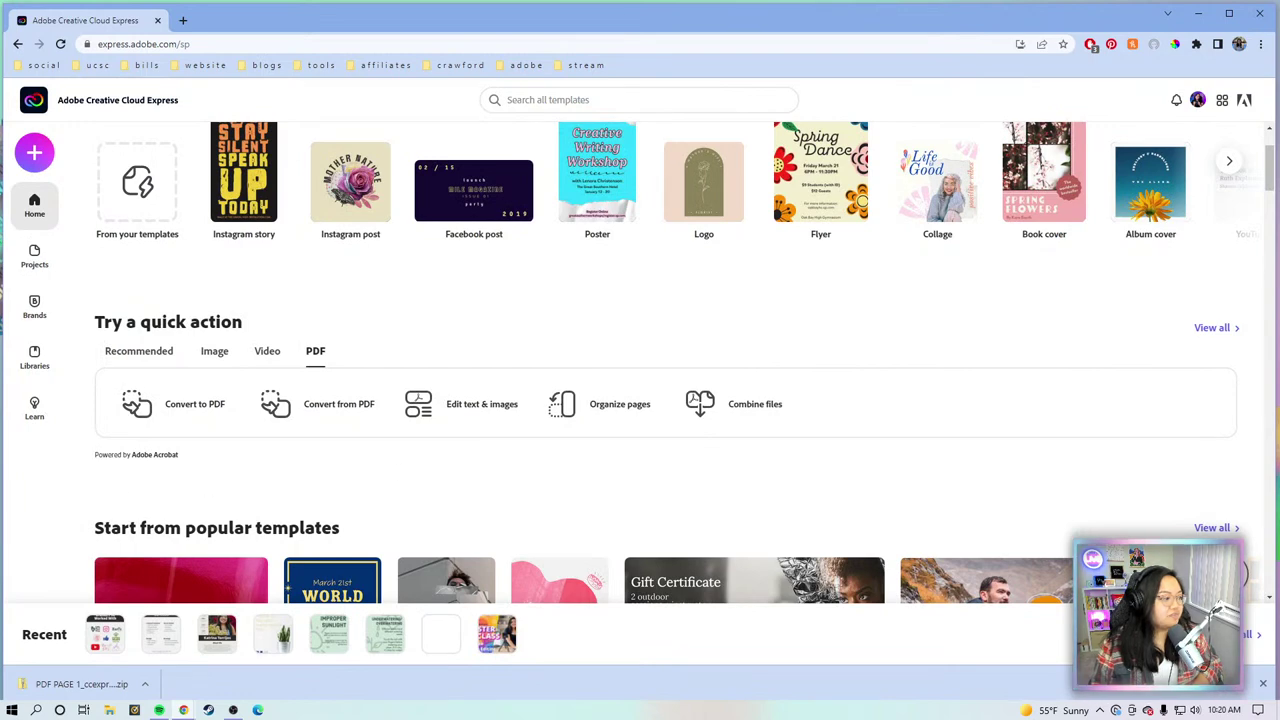
Step: Start the Convert to PDF quick action and load the ig graphic image from the Desktop's FOLDERS folder
{"action": "left_click", "coordinate": [204, 410]}
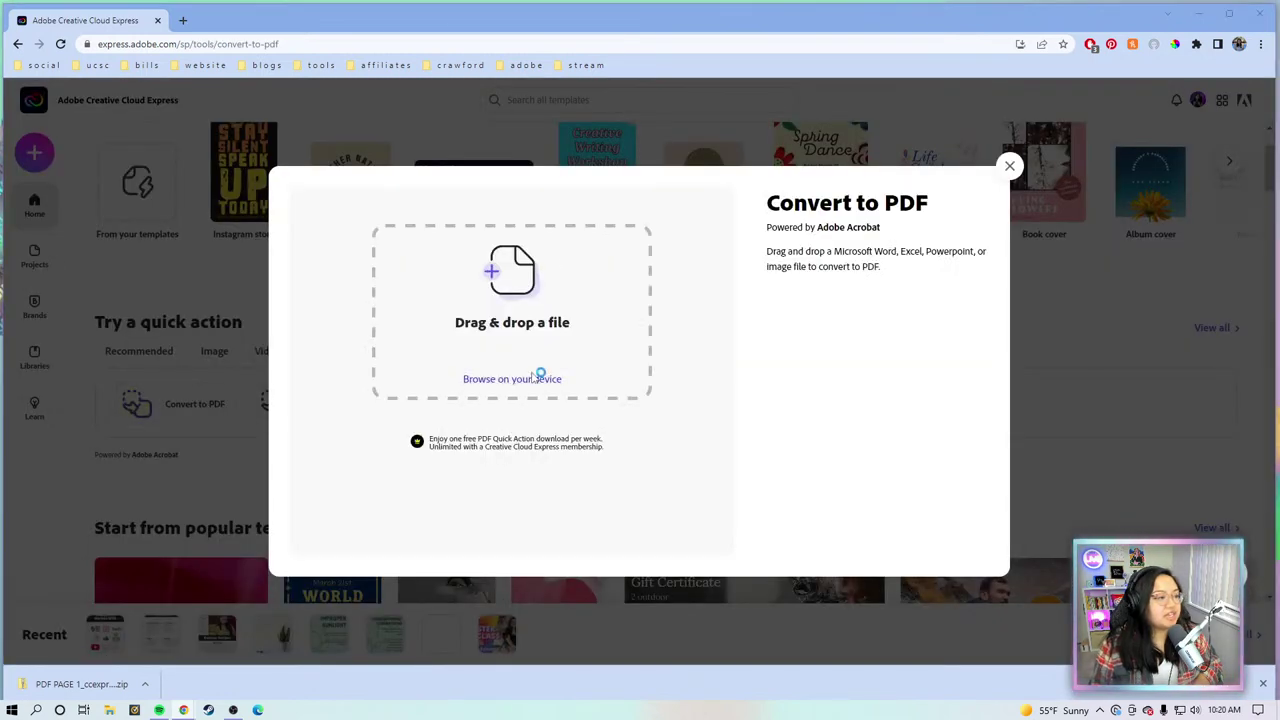
{"action": "left_click", "coordinate": [535, 378]}
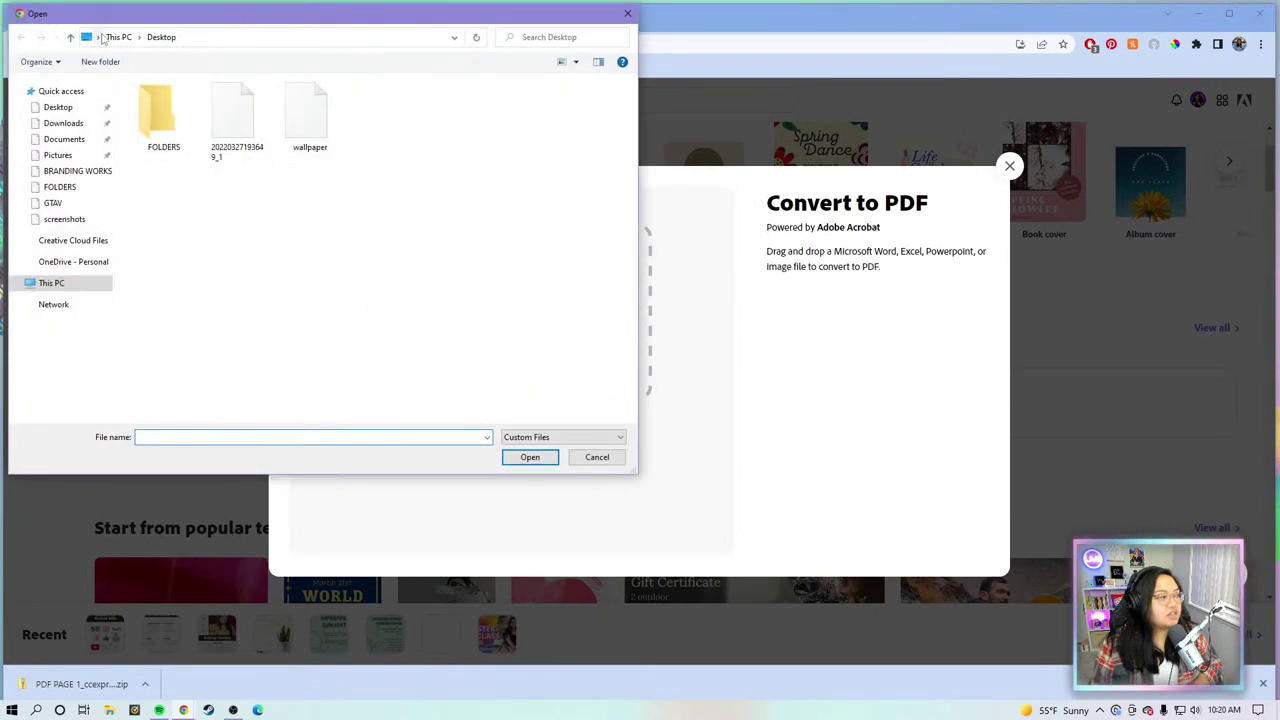
{"action": "left_click", "coordinate": [66, 106]}
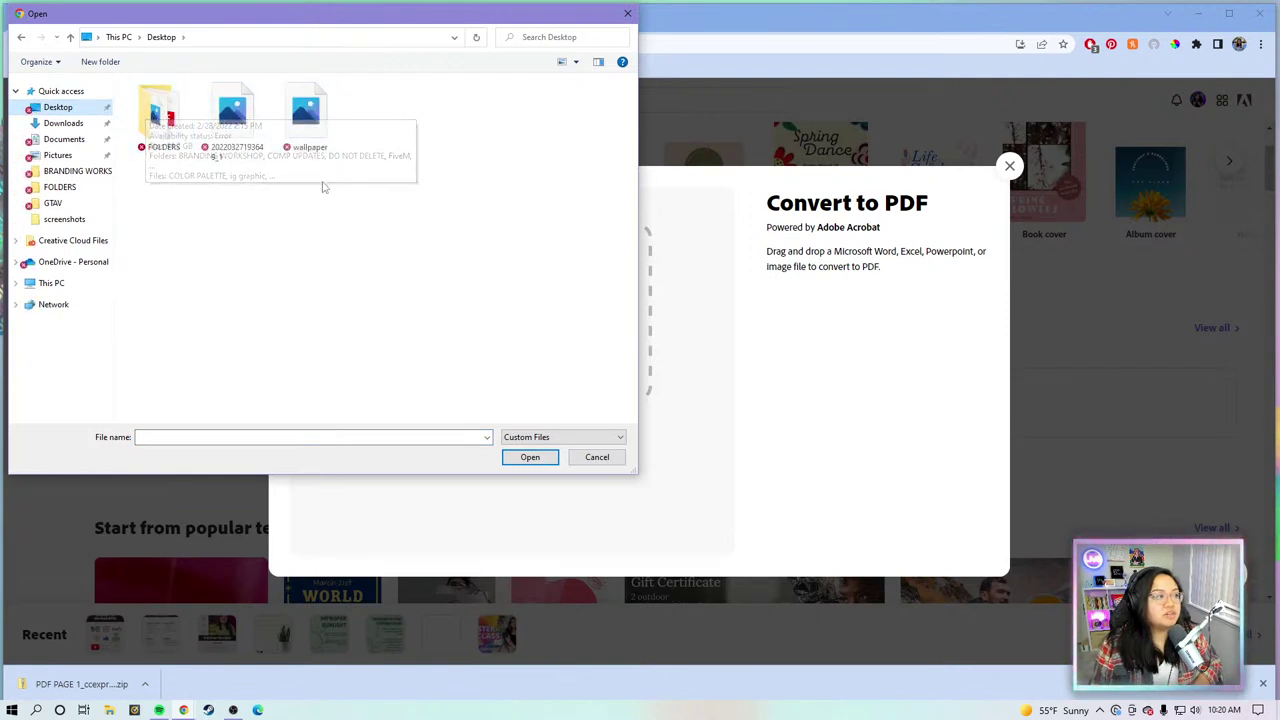
{"action": "double_click", "coordinate": [160, 115]}
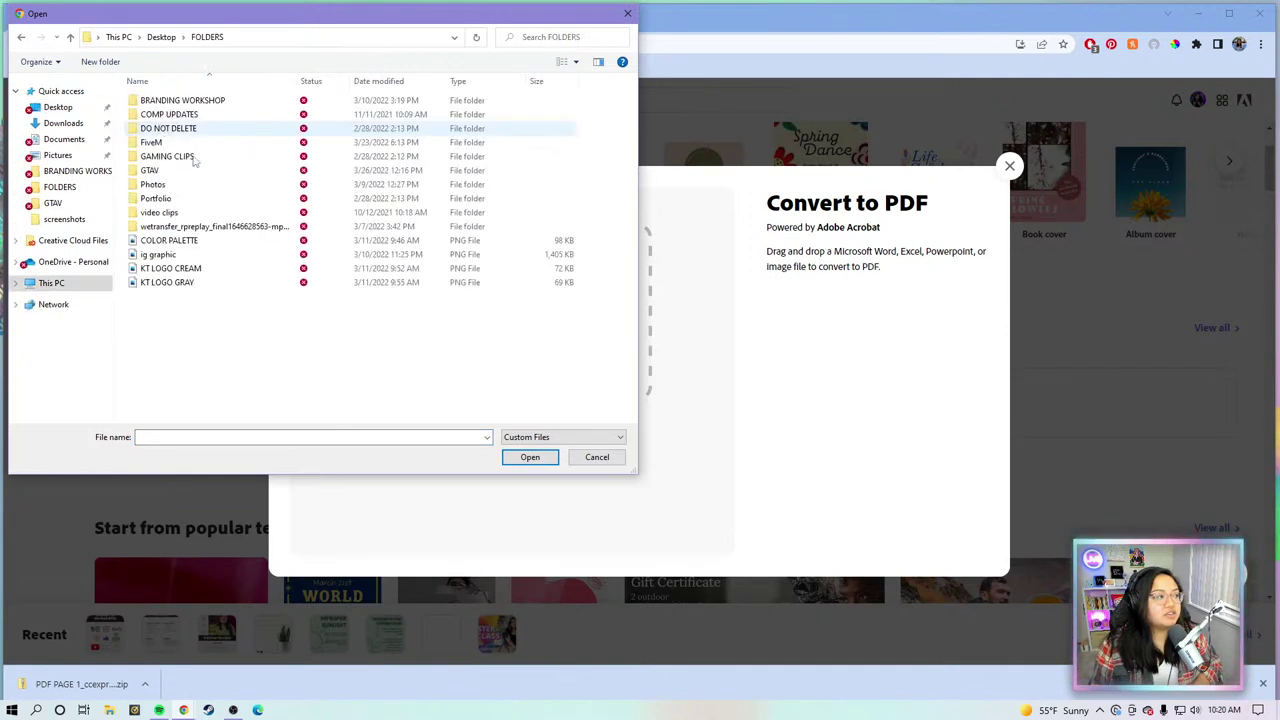
{"action": "left_click", "coordinate": [220, 256]}
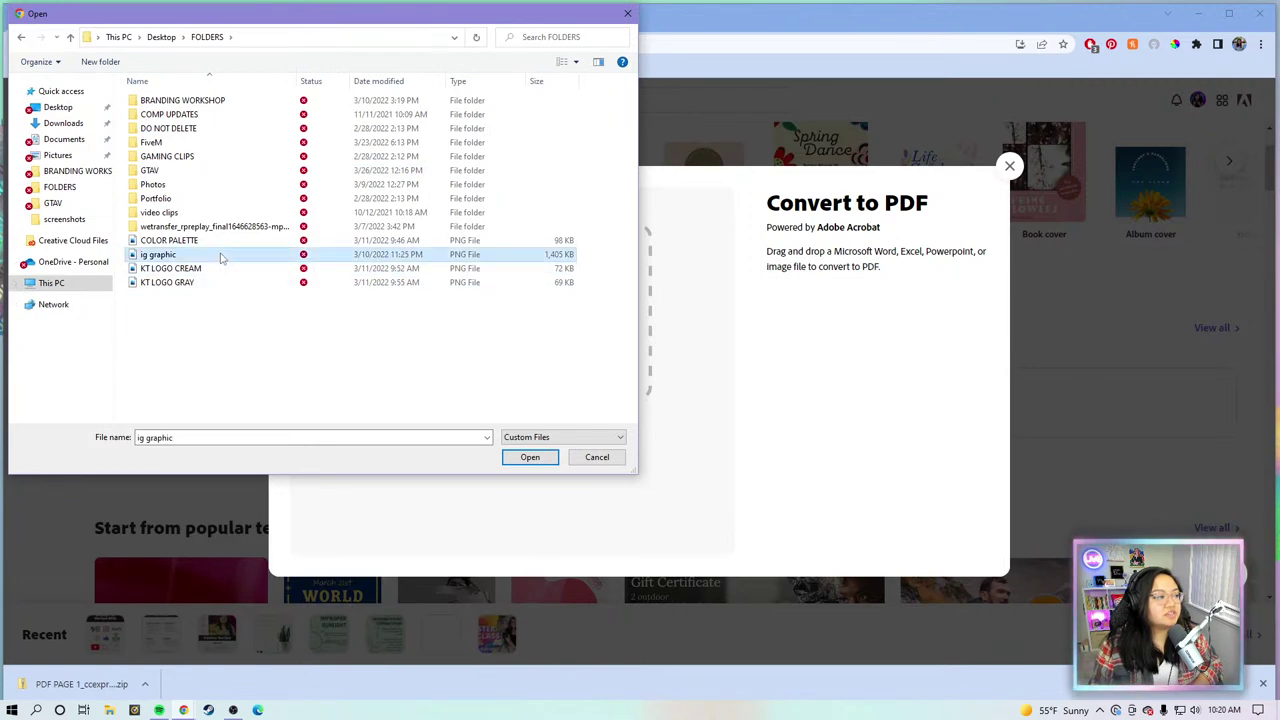
{"action": "left_click", "coordinate": [530, 457]}
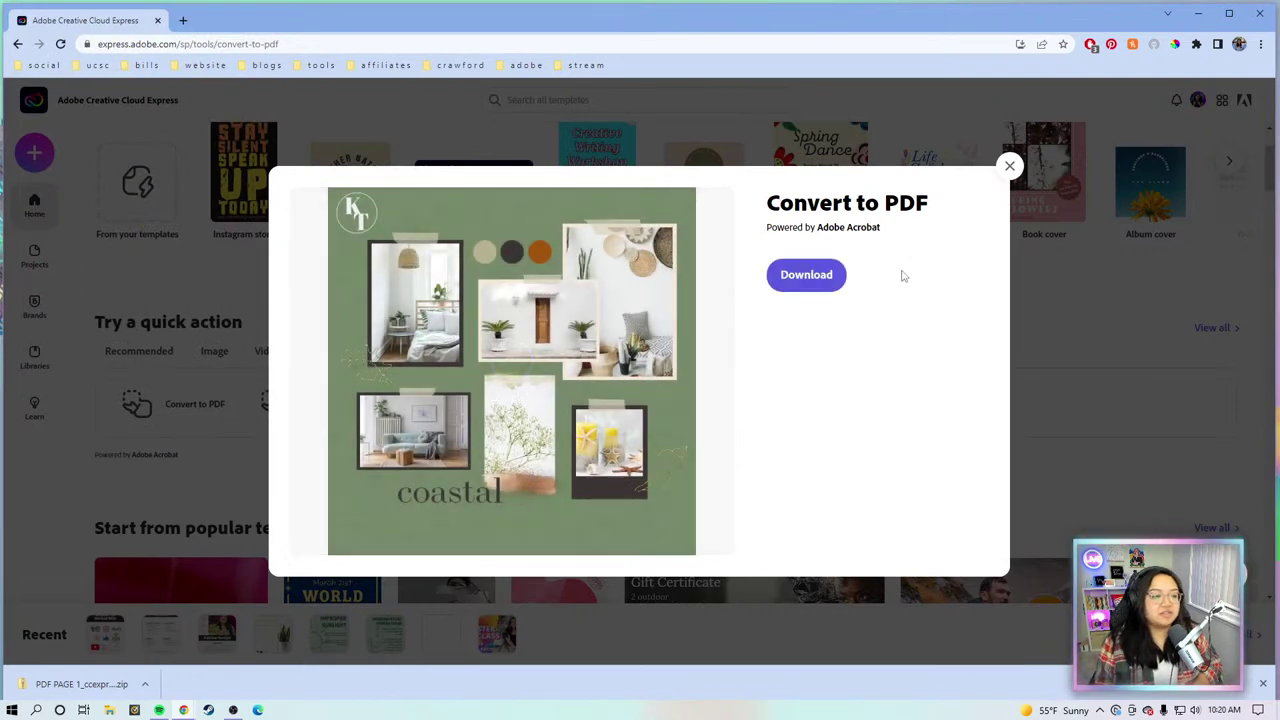
Step: Download the coastal graphic as a PDF to the Desktop and dismiss the download notice
{"action": "left_click", "coordinate": [798, 284]}
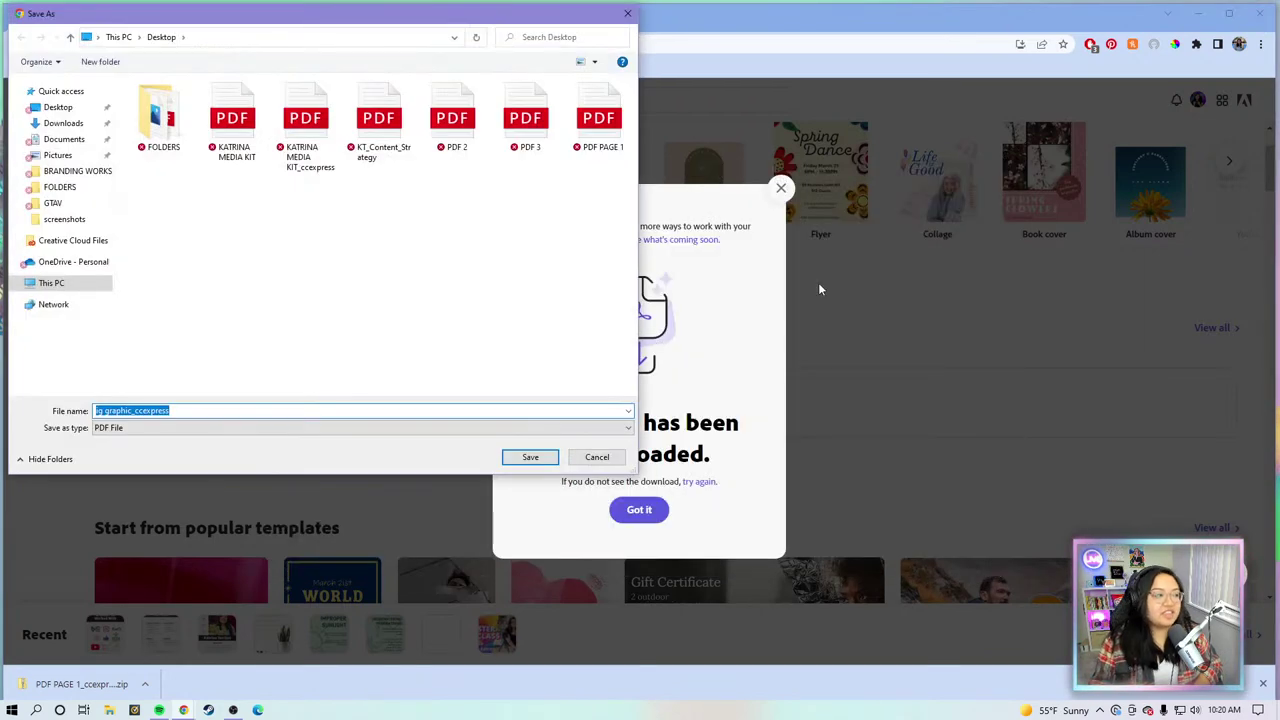
{"action": "left_click", "coordinate": [525, 456]}
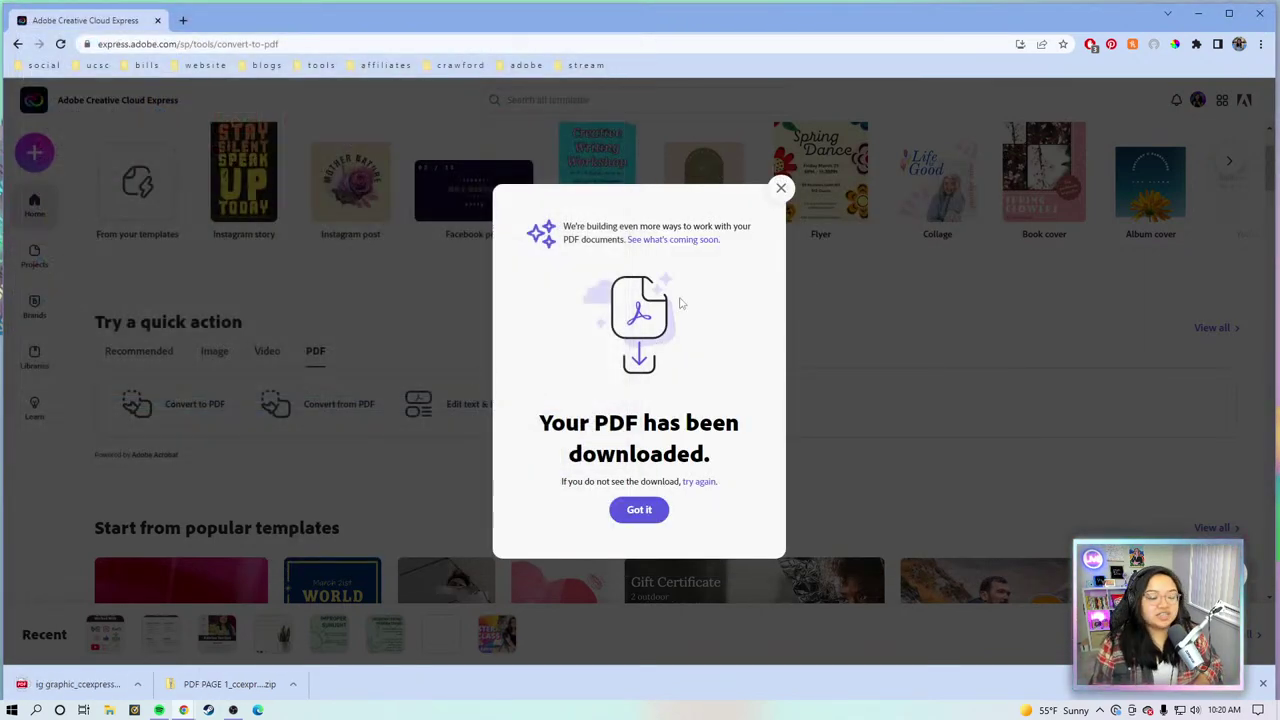
{"action": "left_click", "coordinate": [781, 189]}
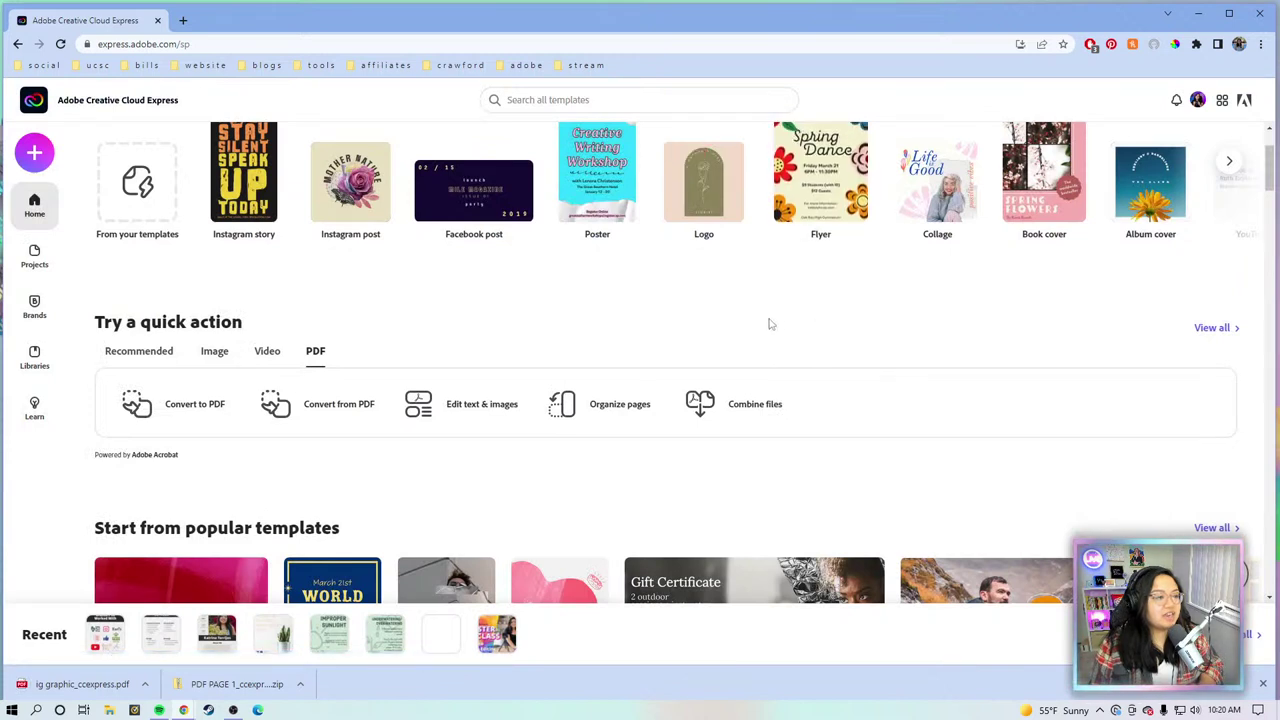
Step: Start the Crop image quick action and load the COLOR PALETTE image from the FOLDERS folder
{"action": "left_click", "coordinate": [215, 355]}
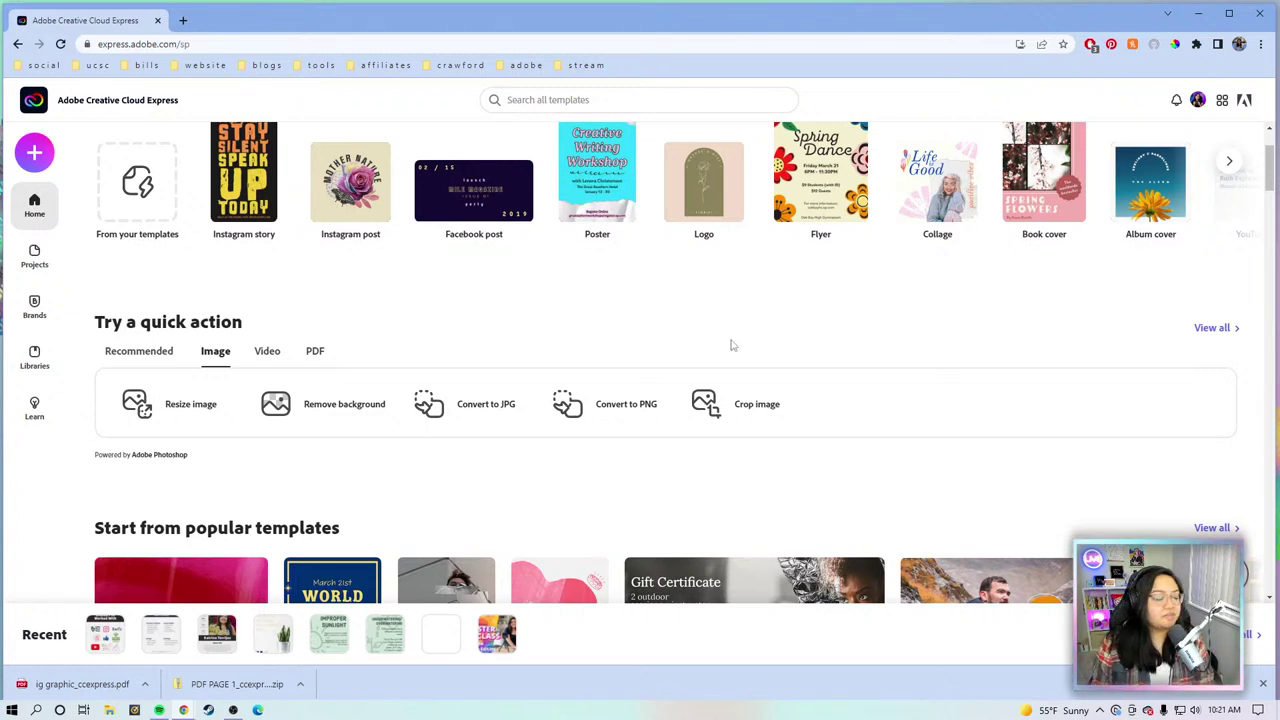
{"action": "left_click", "coordinate": [760, 415]}
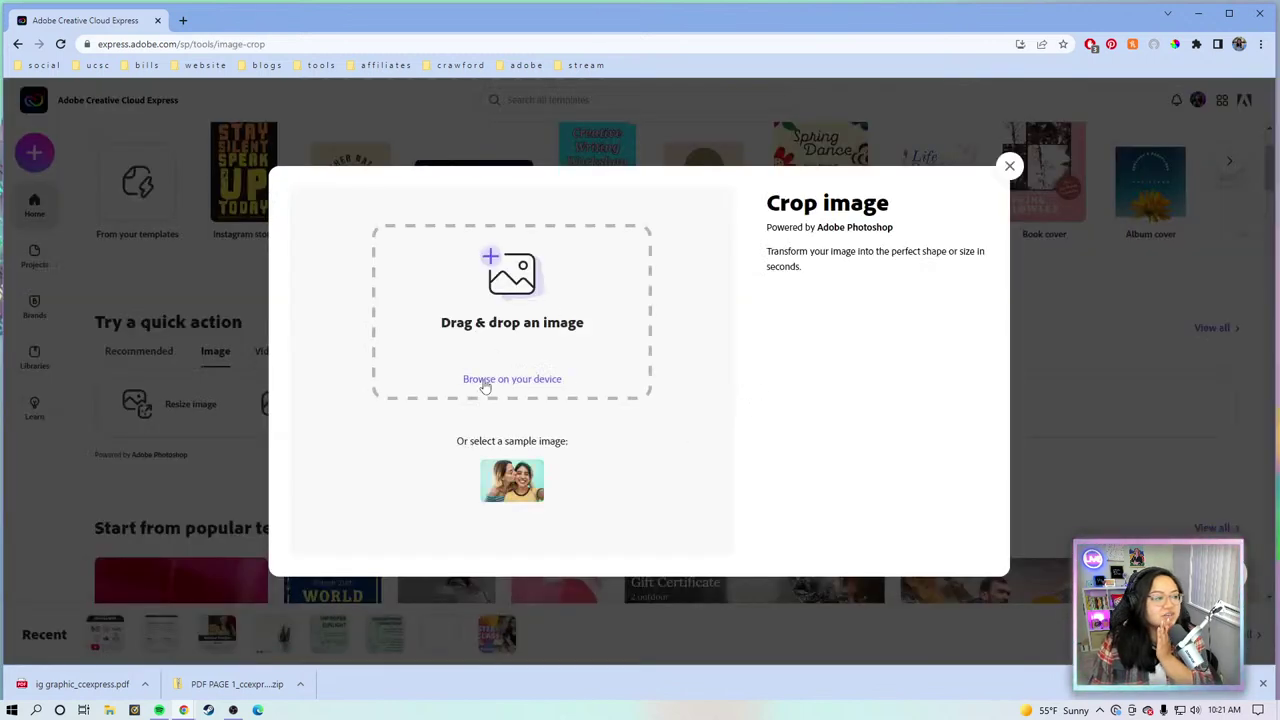
{"action": "left_click", "coordinate": [486, 385]}
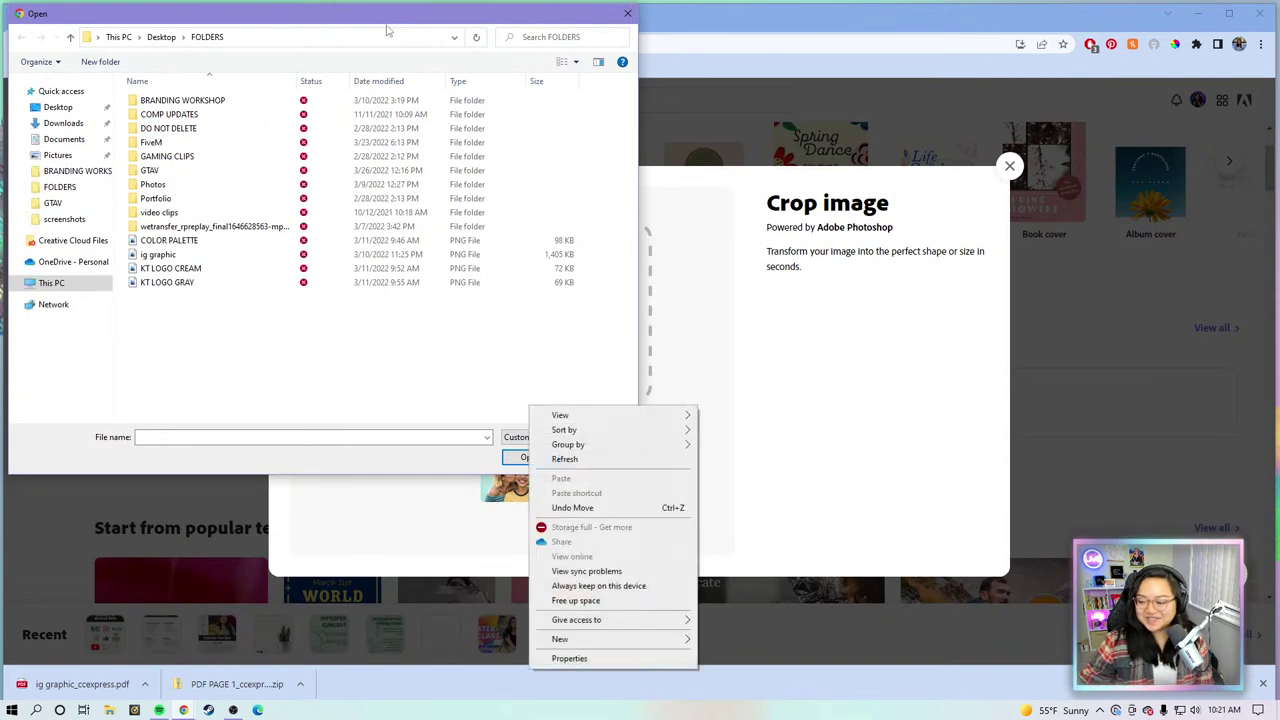
{"action": "left_click", "coordinate": [447, 348]}
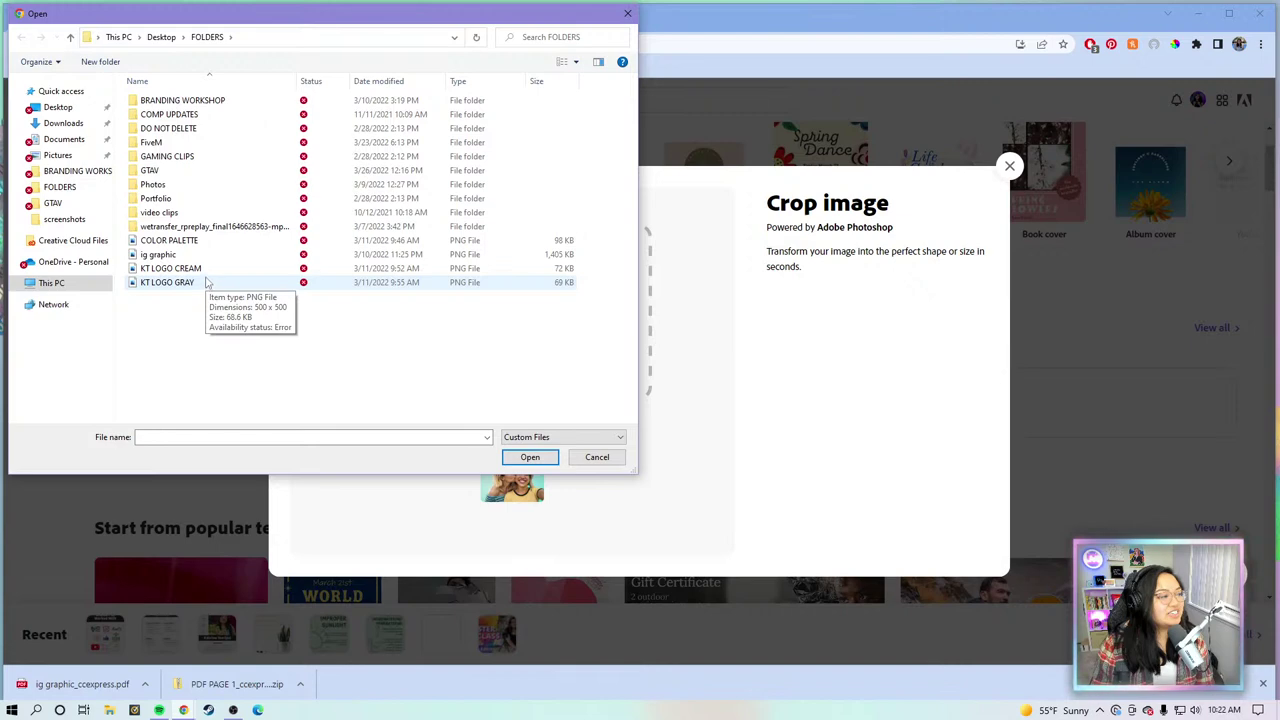
{"action": "left_click", "coordinate": [208, 241]}
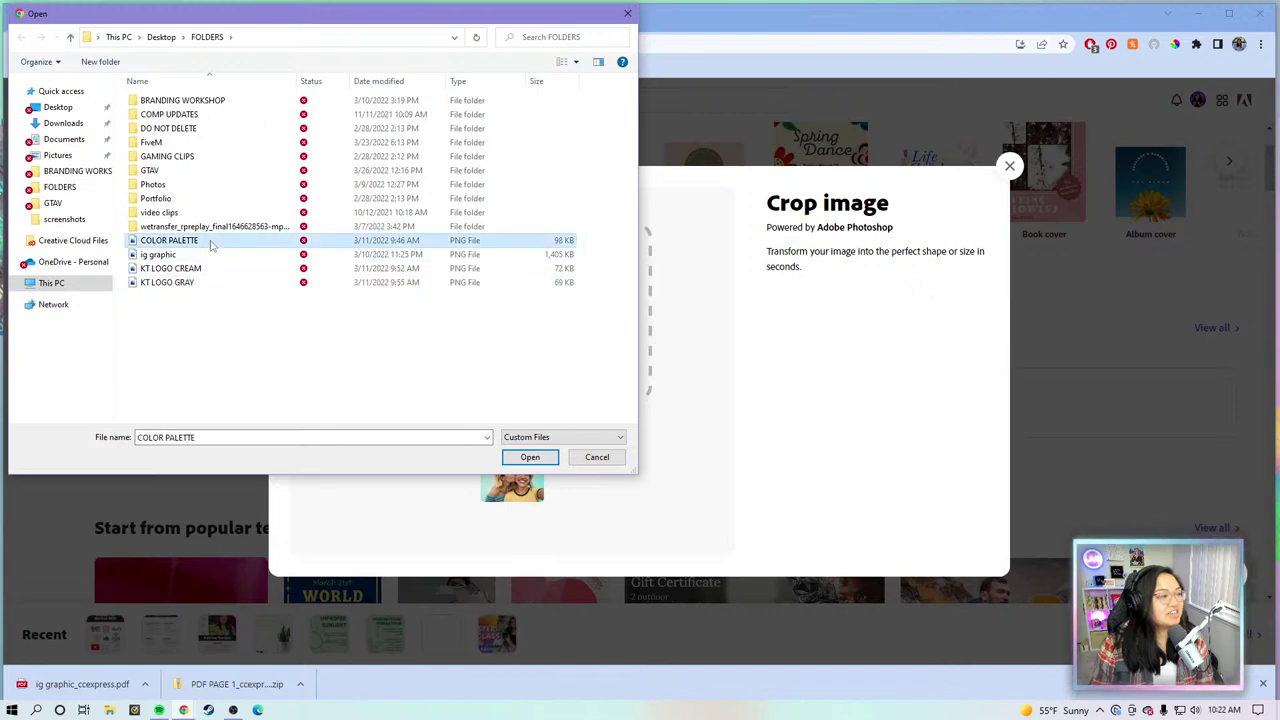
{"action": "left_click", "coordinate": [530, 457]}
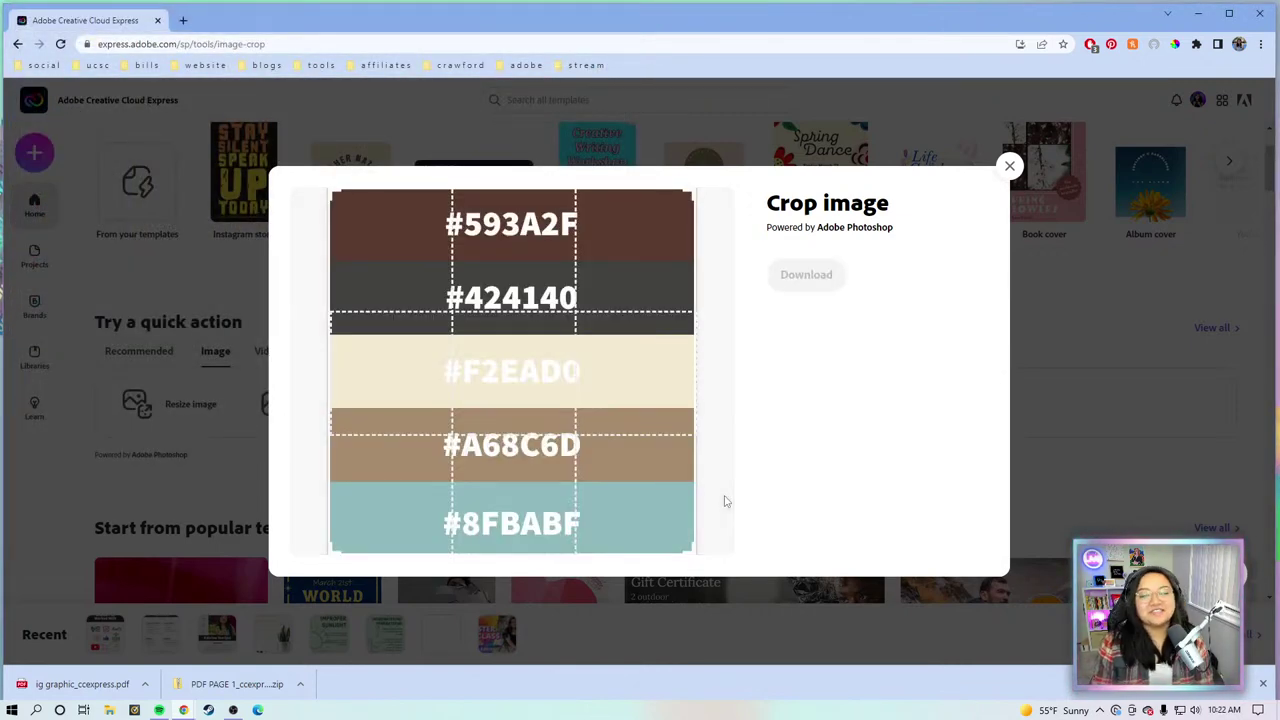
Step: Narrow the crop area of the color palette from both sides, keeping its full height and all five hex codes inside
{"action": "mouse_move", "coordinate": [697, 199]}
{"action": "left_mouse_down"}
{"action": "mouse_move", "coordinate": [652, 194]}
{"action": "mouse_move", "coordinate": [678, 194]}
{"action": "left_mouse_up"}
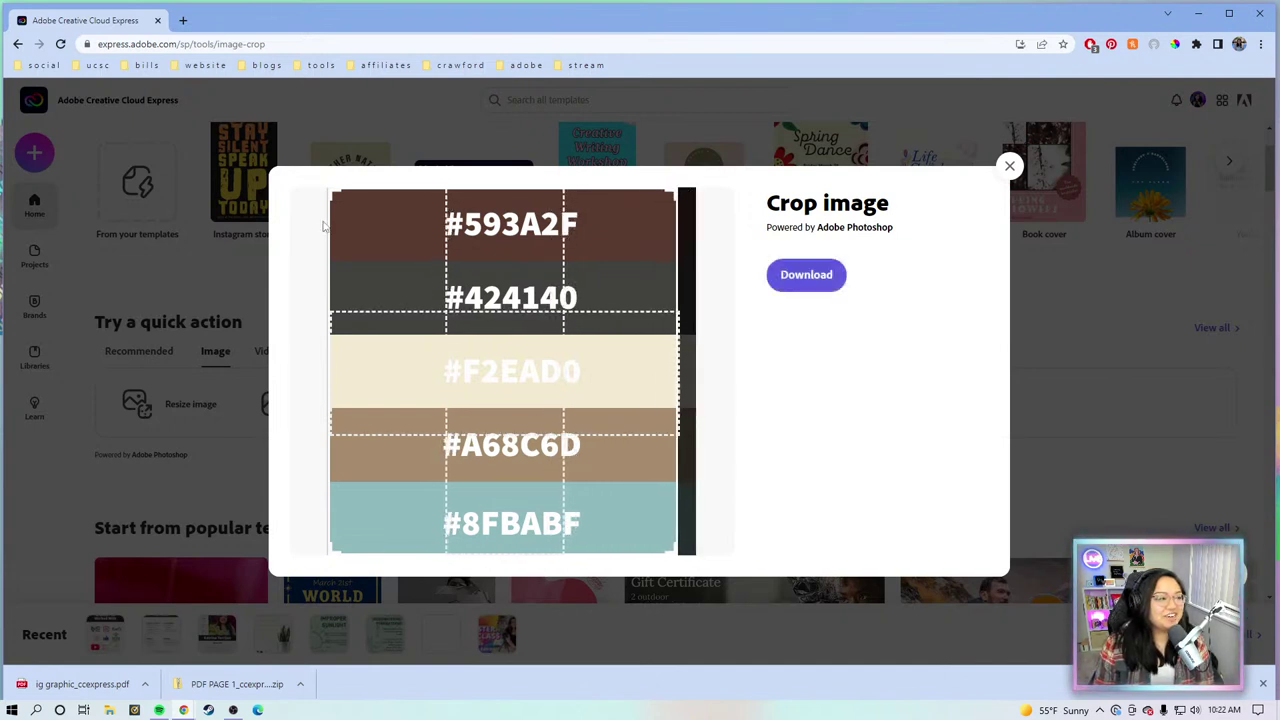
{"action": "left_click_drag", "start_coordinate": [338, 192], "coordinate": [390, 181]}
{"action": "left_click_drag", "start_coordinate": [523, 326], "coordinate": [512, 315]}
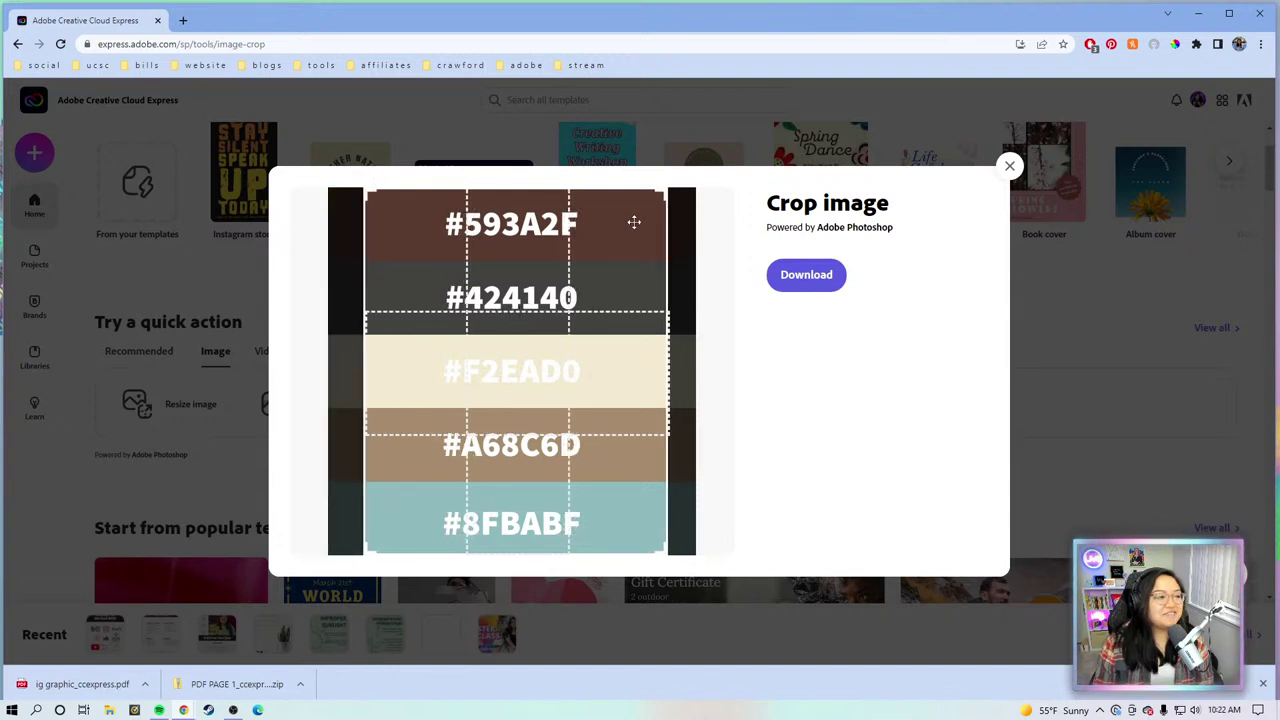
{"action": "left_click_drag", "start_coordinate": [668, 196], "coordinate": [655, 197]}
{"action": "left_click_drag", "start_coordinate": [367, 195], "coordinate": [382, 195]}
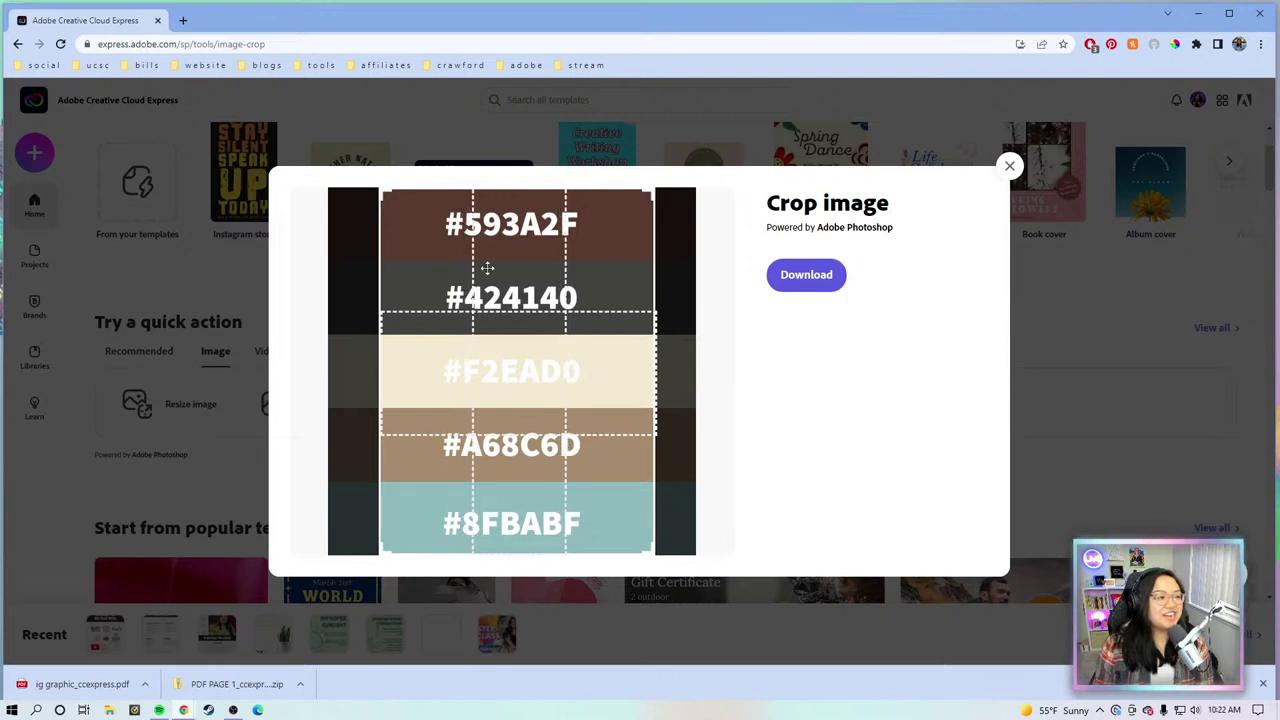
Step: Adjust the palette's crop area from its corners, keeping the full height with all five hex codes and trimming both sides
{"action": "left_click_drag", "start_coordinate": [474, 298], "coordinate": [469, 297]}
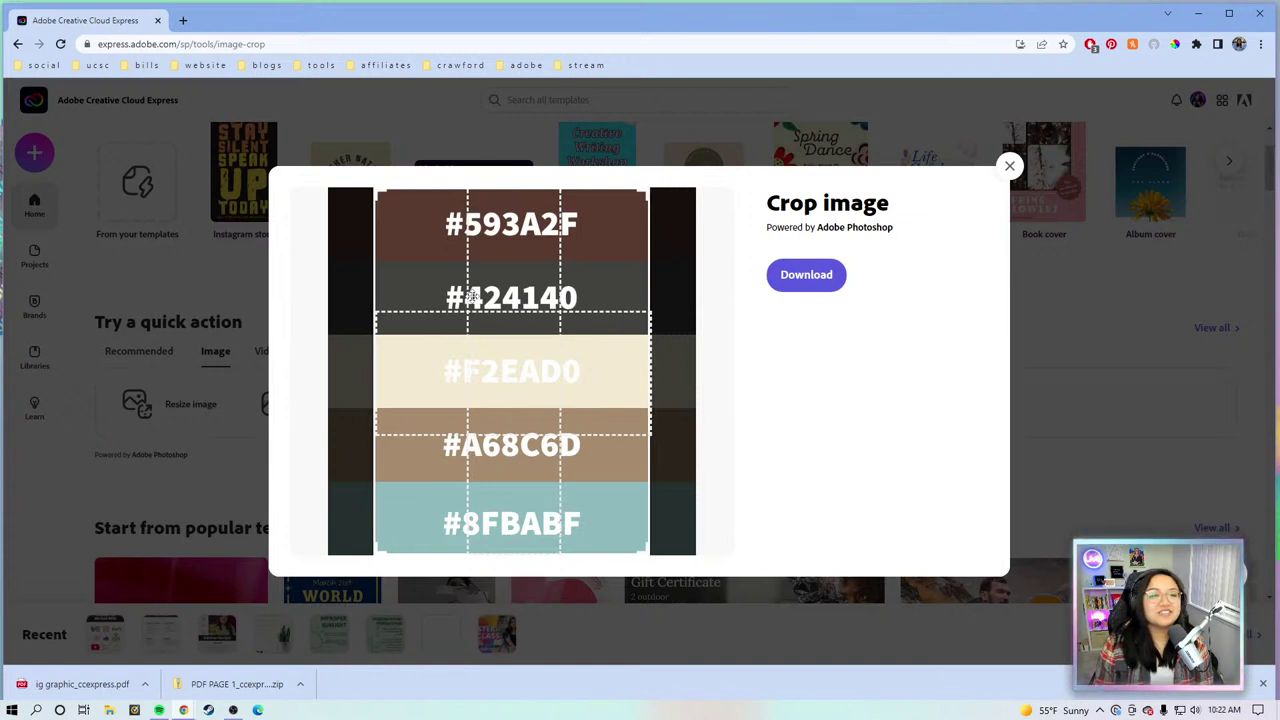
{"action": "left_click_drag", "start_coordinate": [374, 192], "coordinate": [399, 168]}
{"action": "left_click_drag", "start_coordinate": [466, 331], "coordinate": [473, 318]}
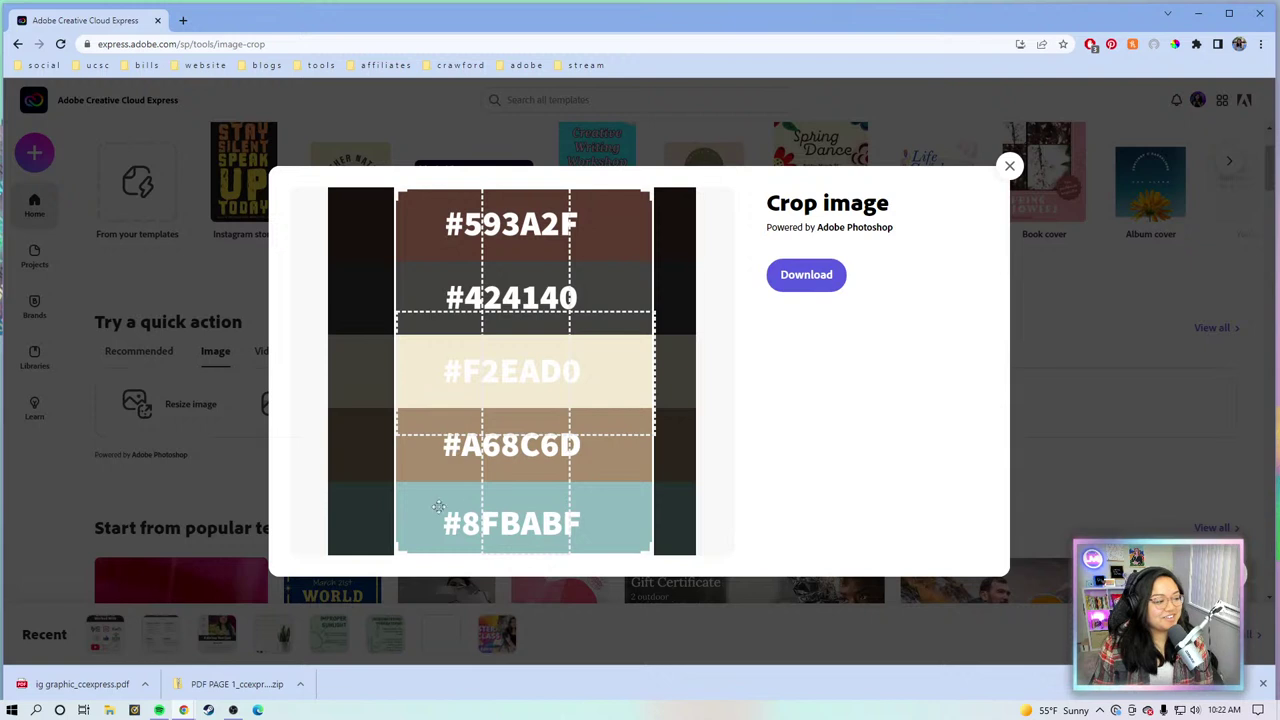
{"action": "left_click_drag", "start_coordinate": [397, 551], "coordinate": [364, 332]}
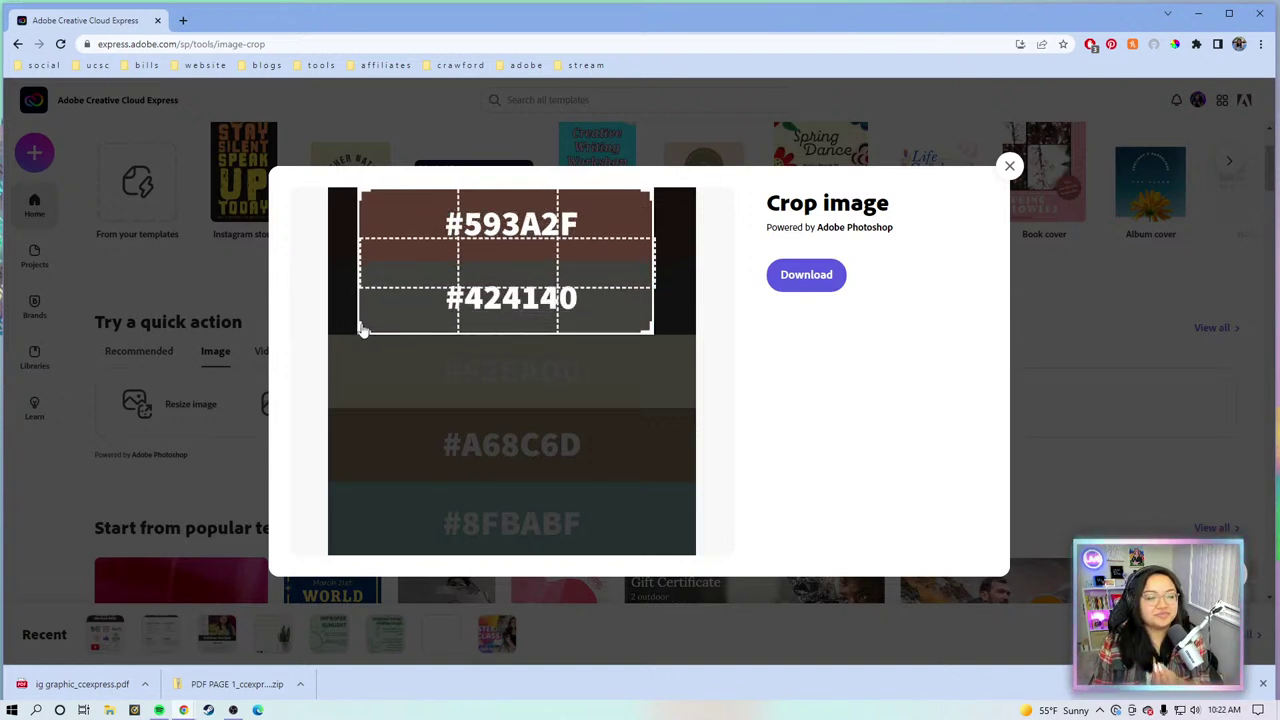
{"action": "left_click_drag", "start_coordinate": [364, 332], "coordinate": [374, 553]}
{"action": "left_click_drag", "start_coordinate": [453, 455], "coordinate": [454, 449]}
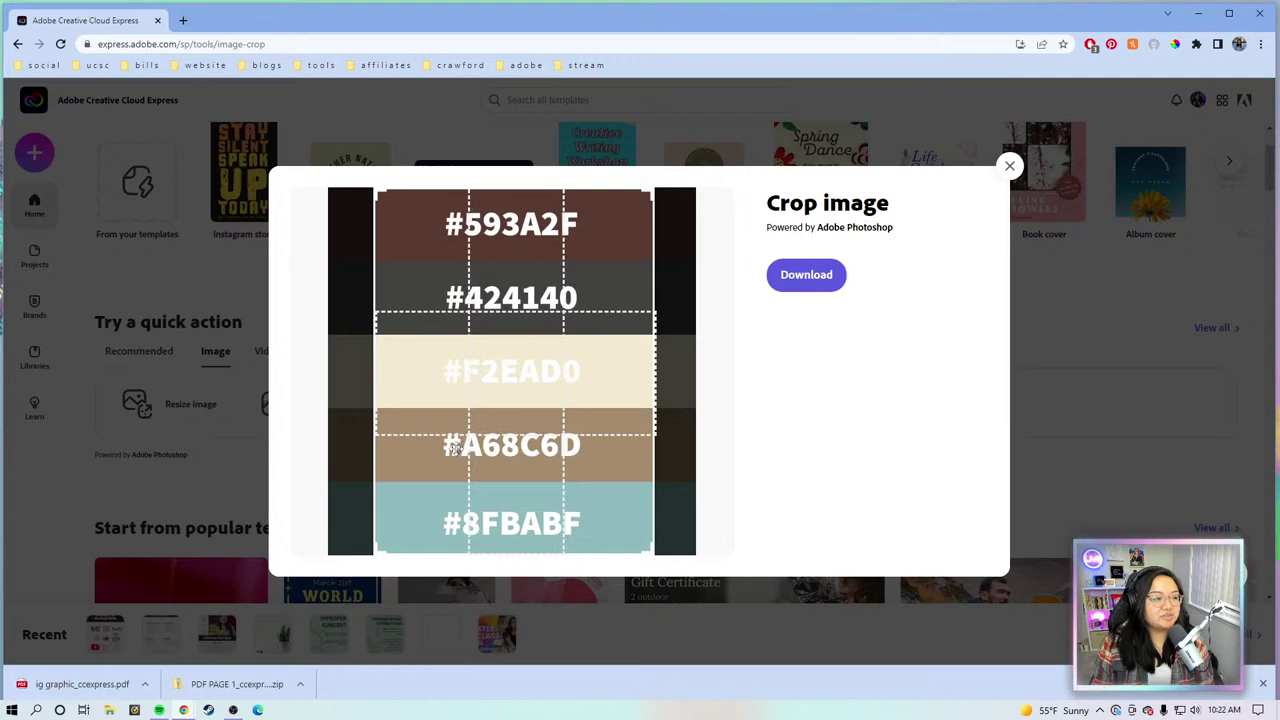
Step: Download the cropped color palette, check the saved PNG in Photos, and close the viewer and the download notice
{"action": "left_click", "coordinate": [818, 287]}
{"action": "left_click", "coordinate": [555, 459]}
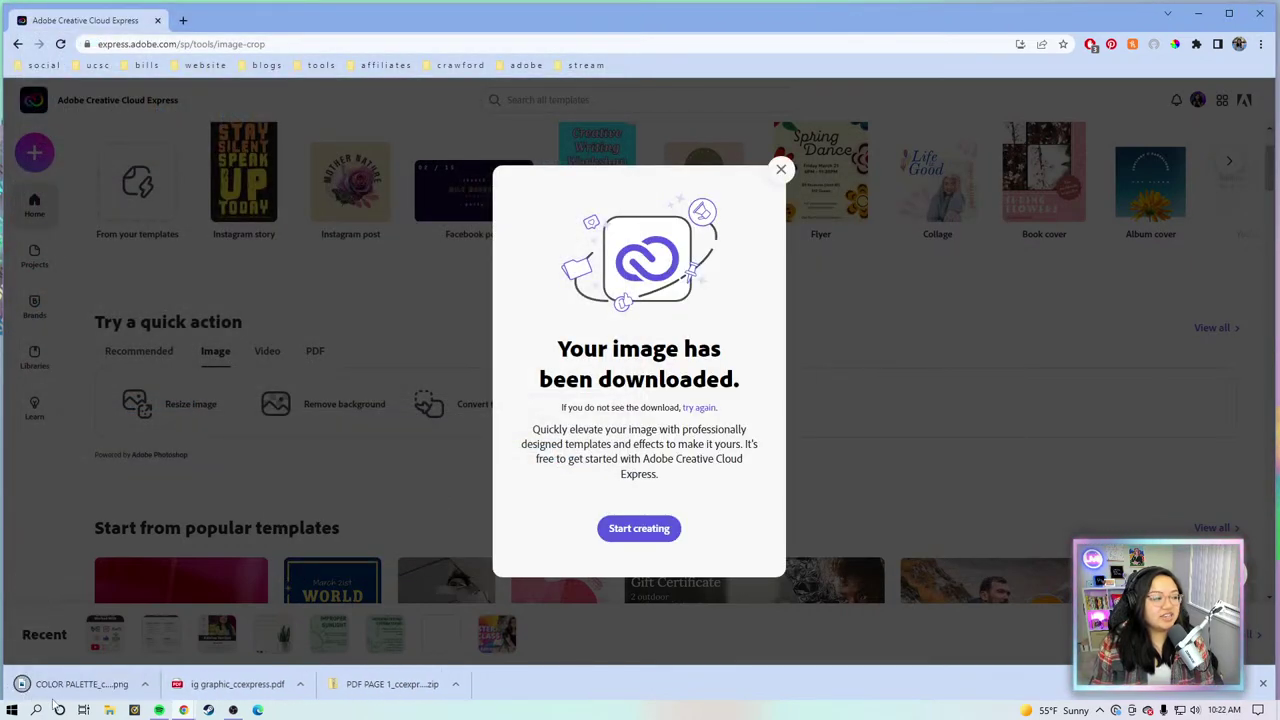
{"action": "left_click", "coordinate": [80, 688]}
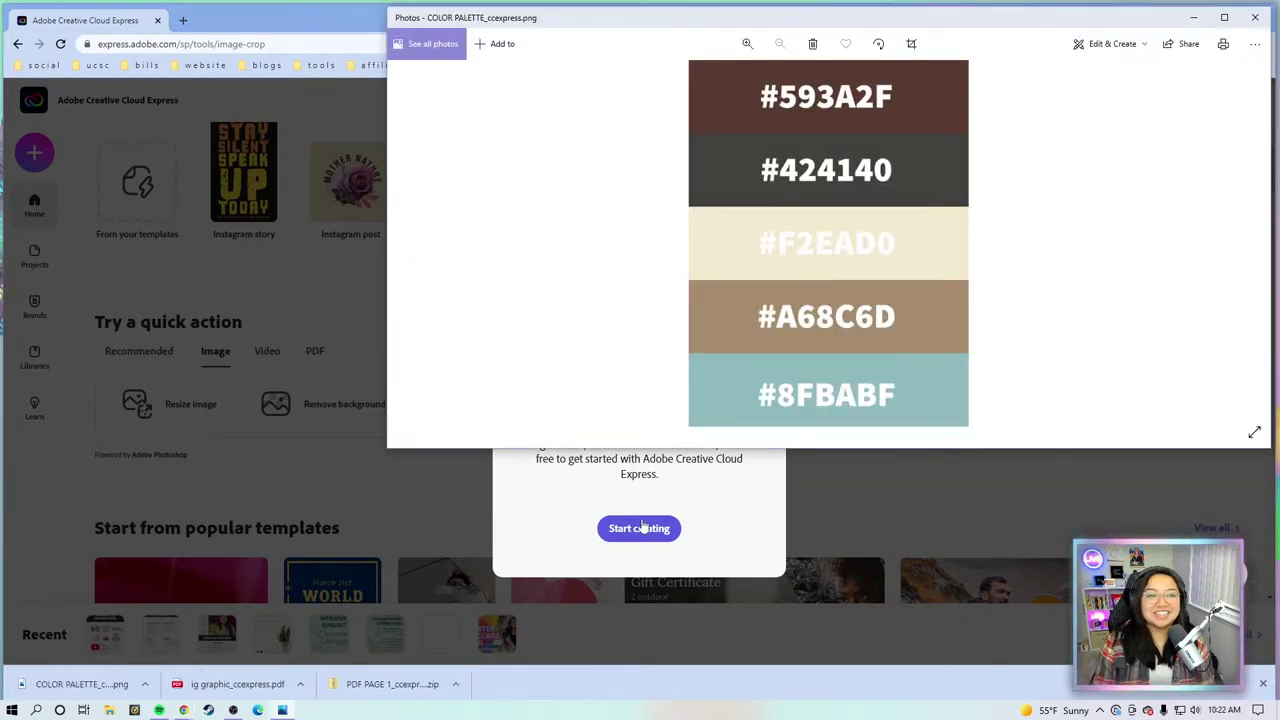
{"action": "left_click_drag", "start_coordinate": [1054, 20], "coordinate": [940, 137]}
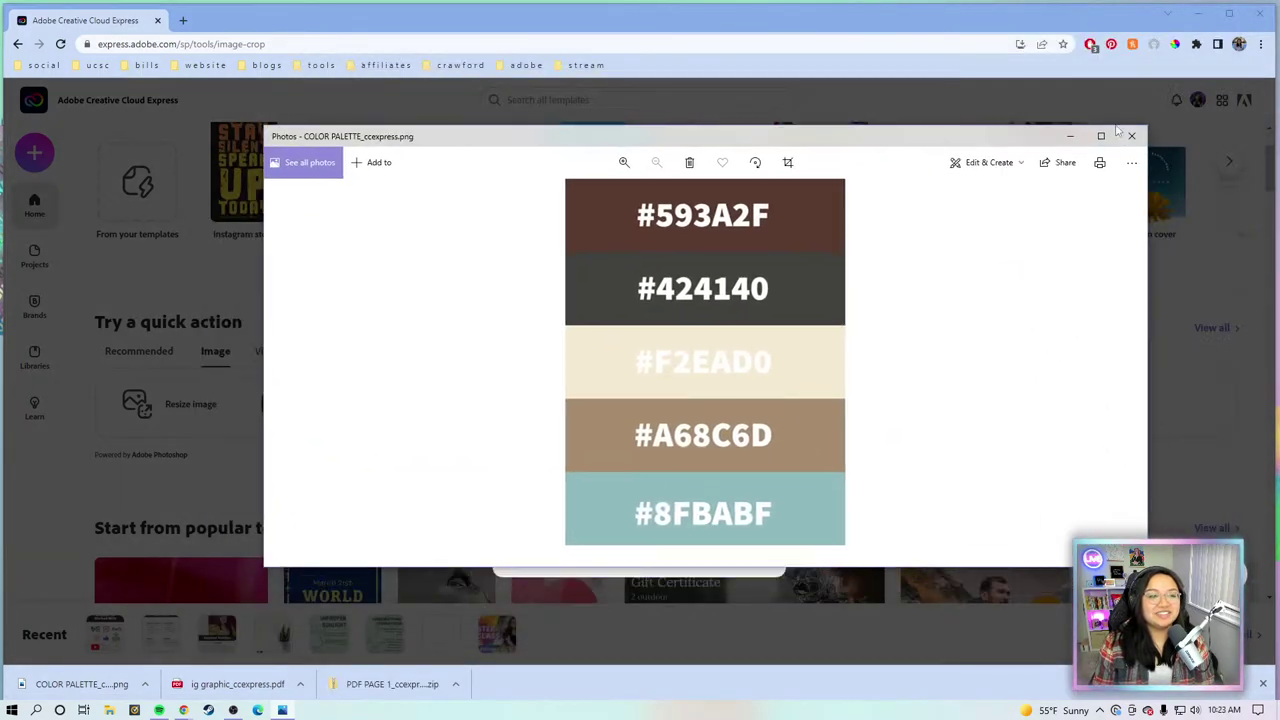
{"action": "left_click", "coordinate": [1132, 137]}
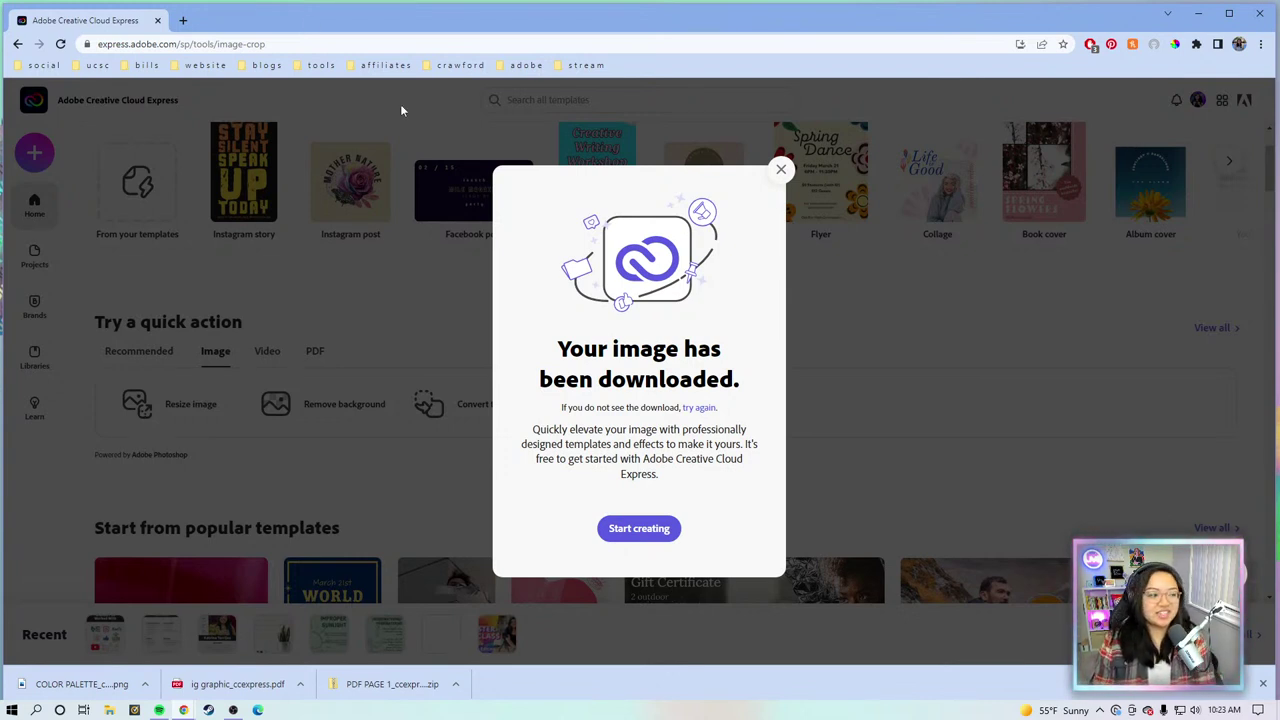
{"action": "left_click", "coordinate": [782, 170]}
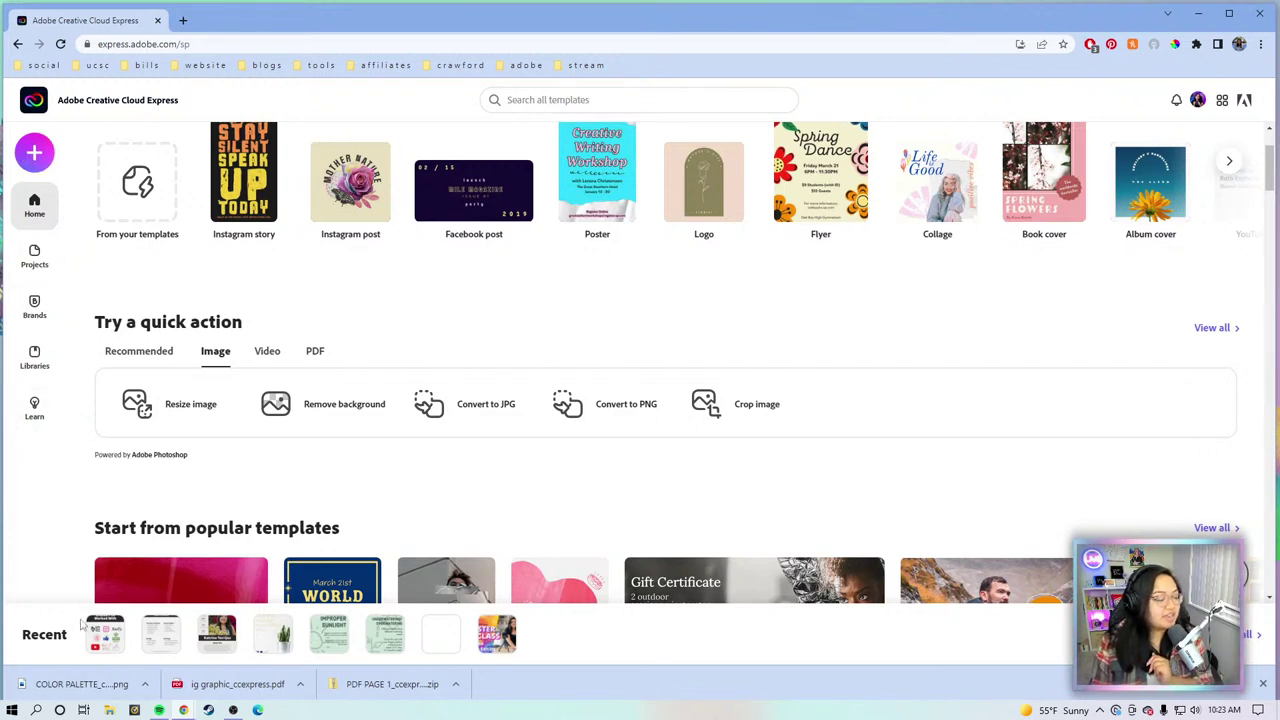
Step: Open the recent PDF 3 project and delete the Little Plant Shop logo from the brands page
{"action": "left_click", "coordinate": [117, 633]}
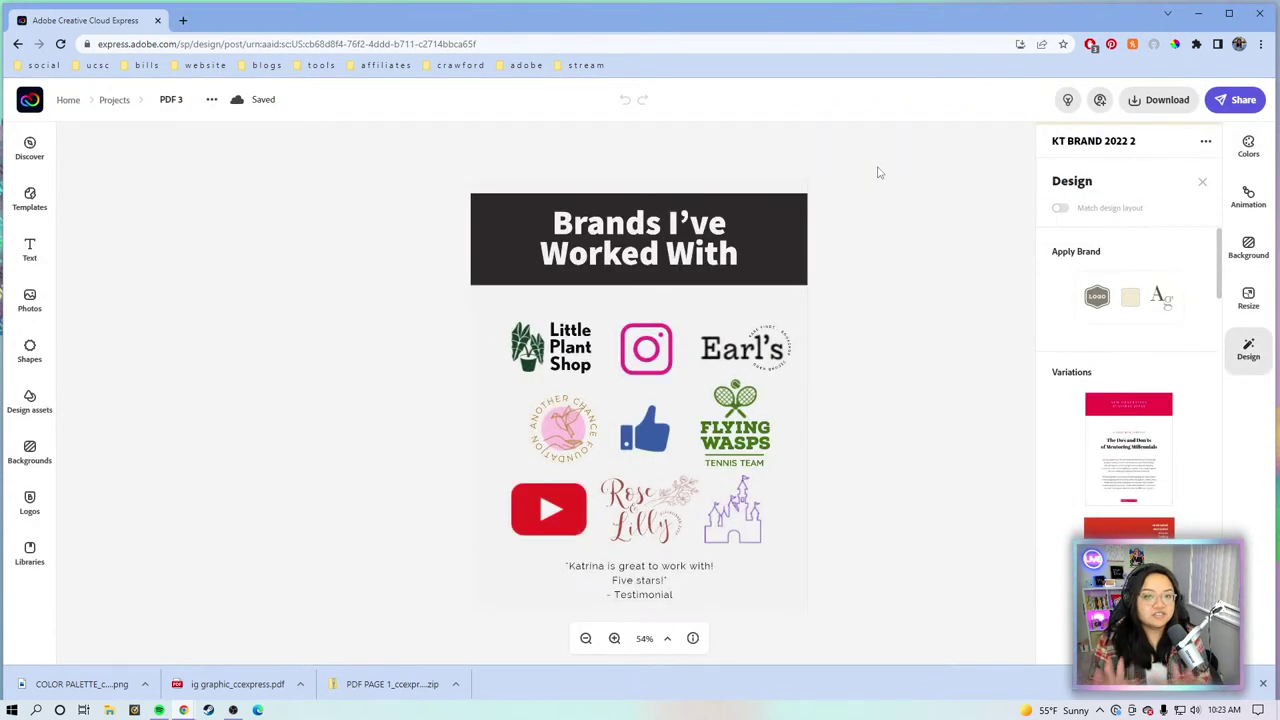
{"action": "key", "text": "Escape"}
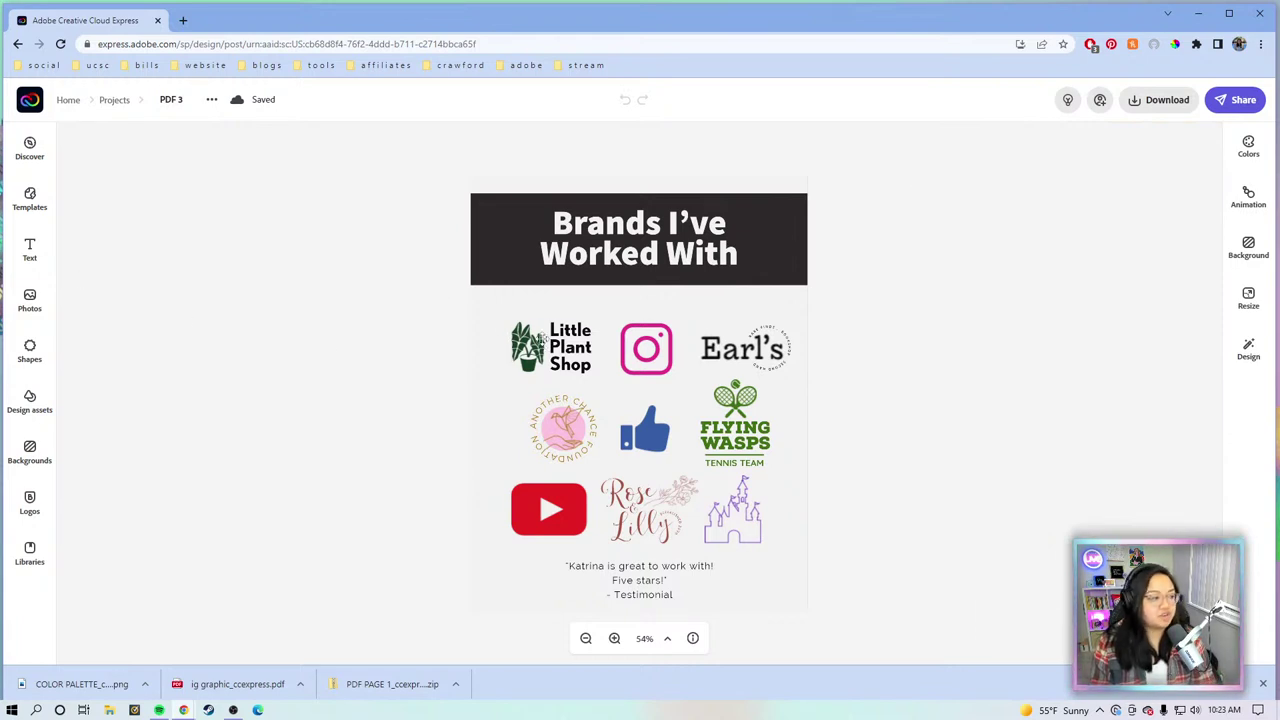
{"action": "left_click", "coordinate": [545, 345]}
{"action": "key", "text": "Delete"}
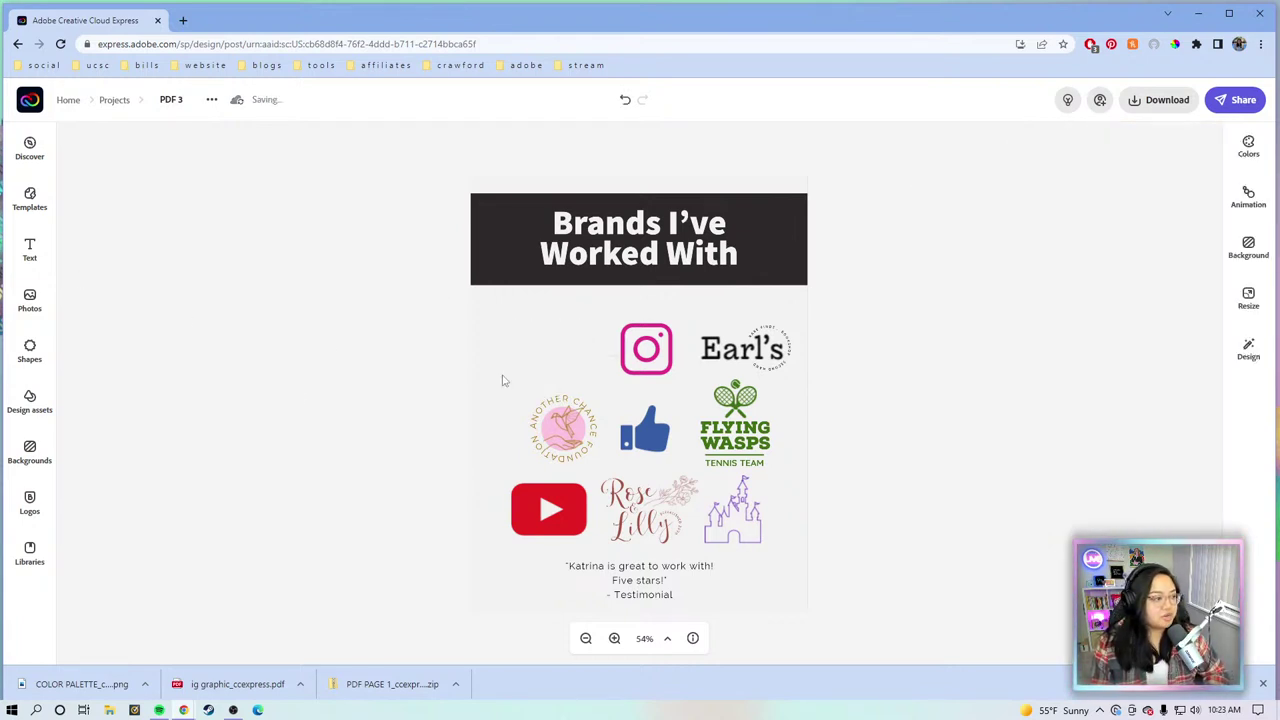
Step: Browse the Logos category of the text templates for the Little Plant Shop logo
{"action": "left_click", "coordinate": [29, 352]}
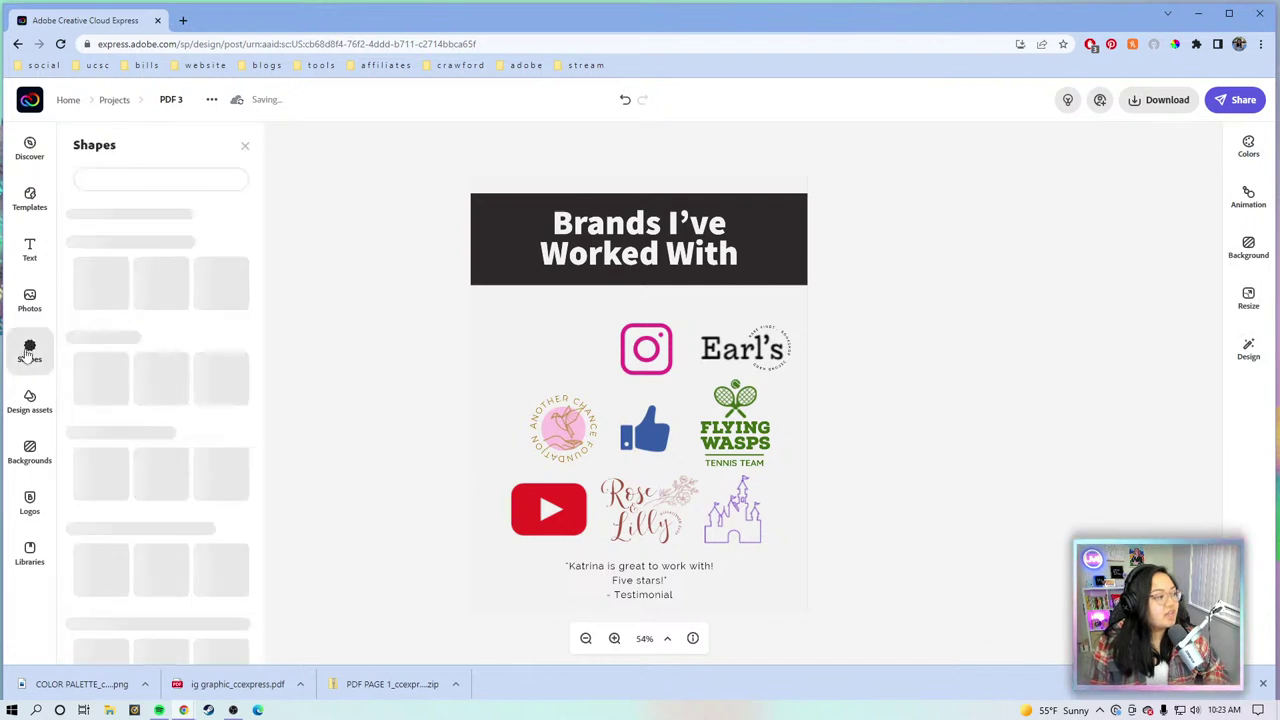
{"action": "left_click", "coordinate": [28, 249]}
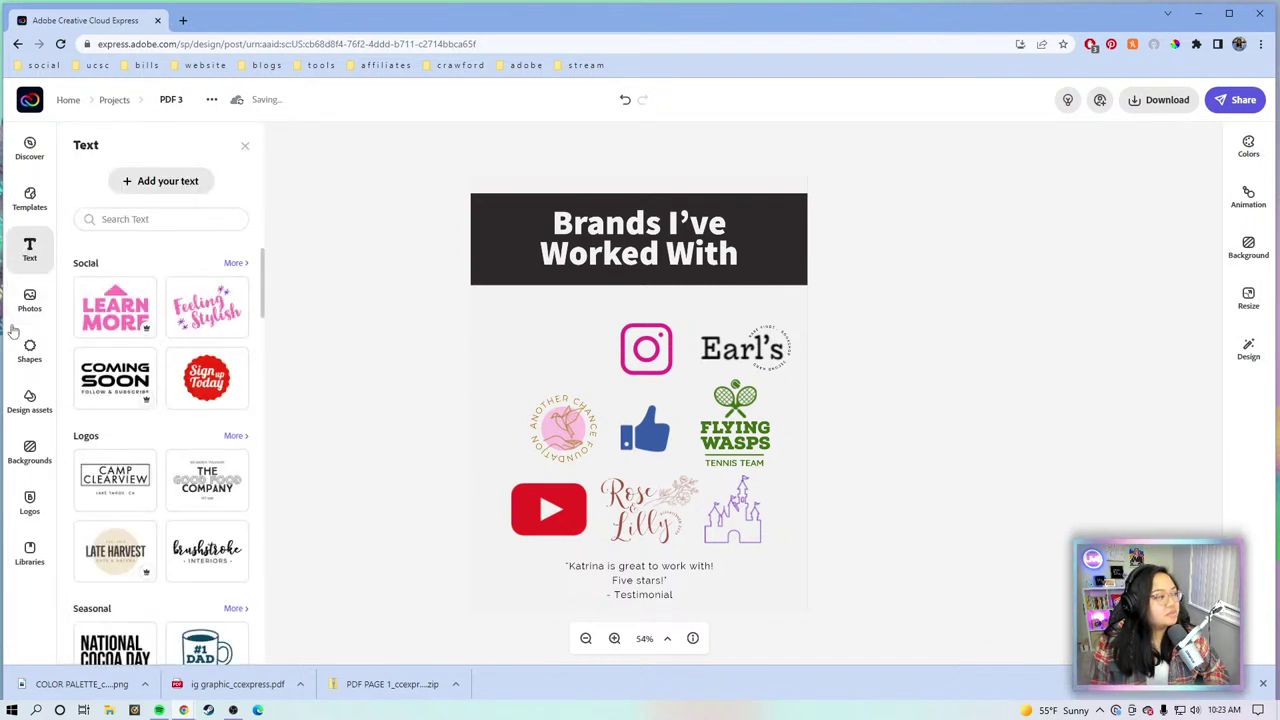
{"action": "scroll", "coordinate": [213, 335], "scroll_direction": "down", "scroll_amount": 2}
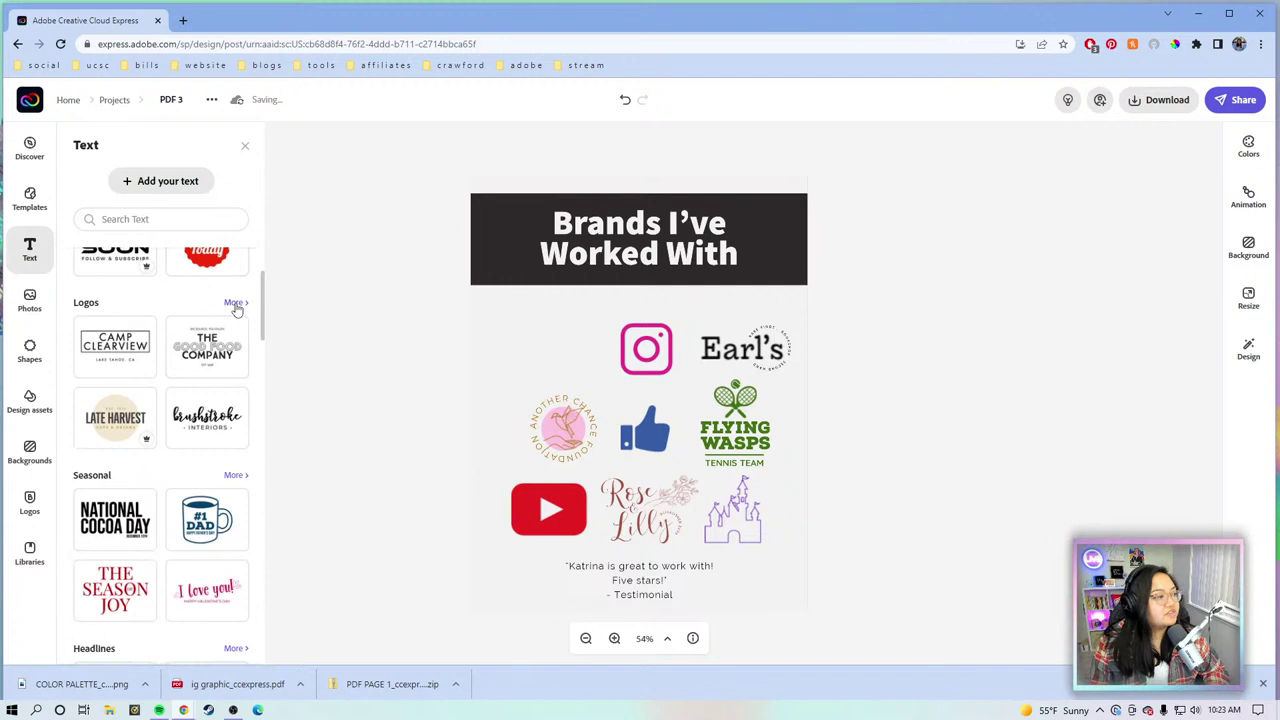
{"action": "left_click", "coordinate": [234, 303]}
{"action": "scroll", "coordinate": [211, 330], "scroll_direction": "down", "scroll_amount": 2}
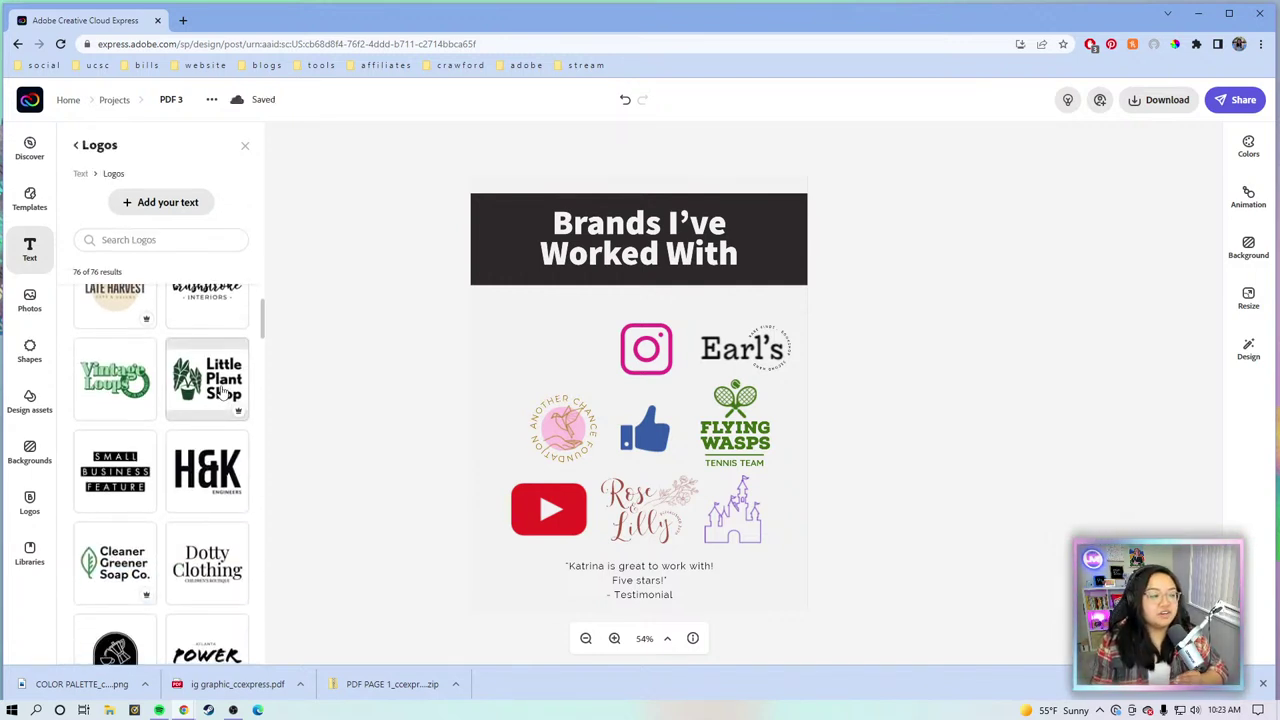
{"action": "left_click_drag", "start_coordinate": [222, 385], "coordinate": [182, 358]}
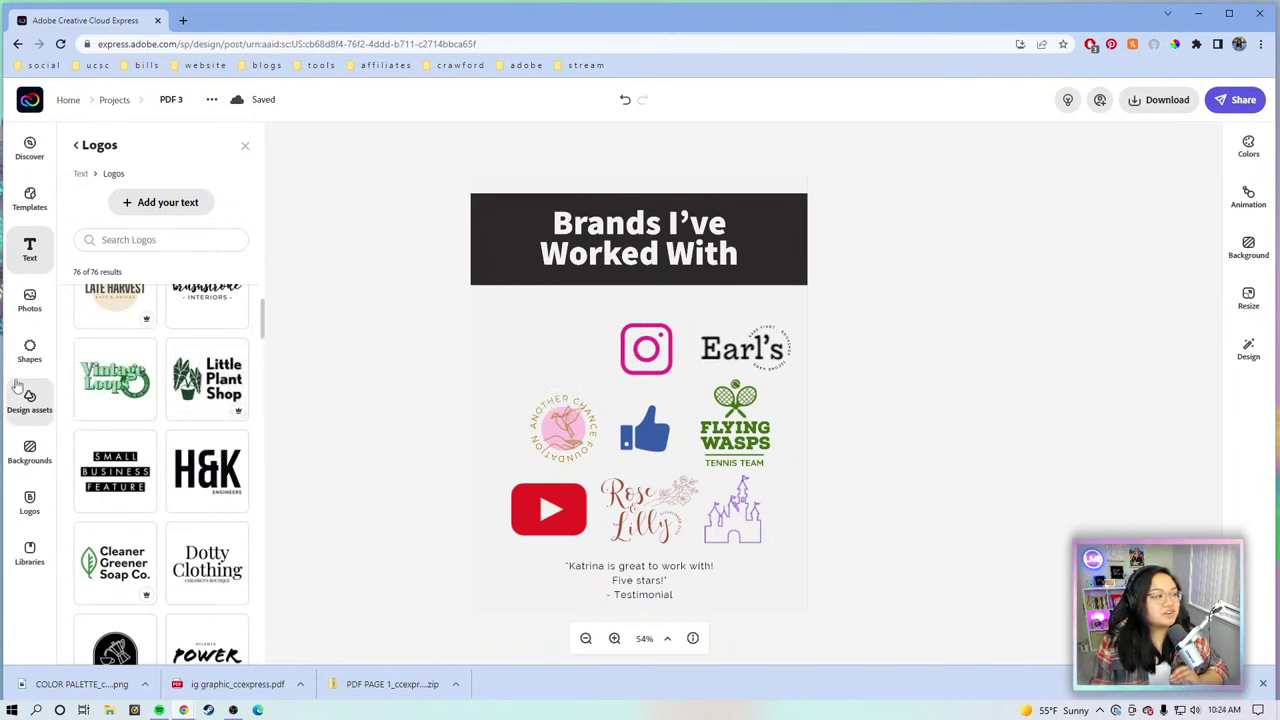
Step: Place the sun face illustration from the design assets in the empty logo spot and dismiss the browser's downloads bar
{"action": "left_click", "coordinate": [29, 400]}
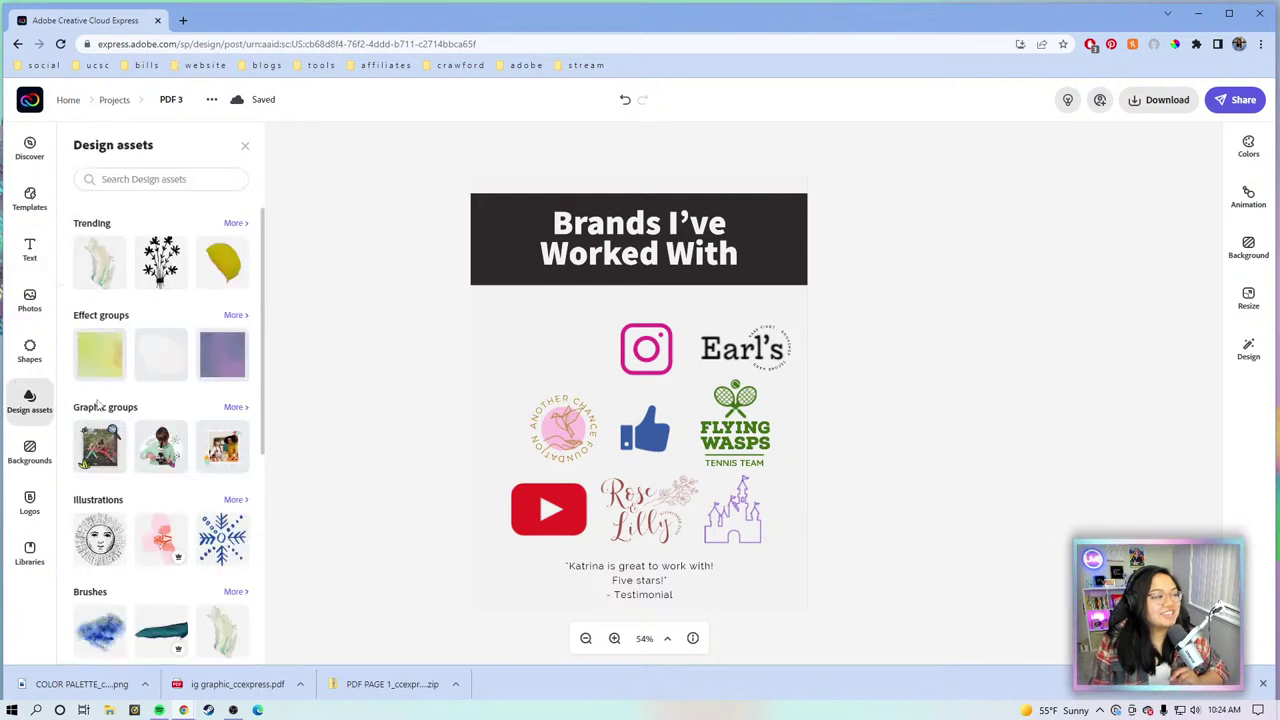
{"action": "left_click_drag", "start_coordinate": [103, 545], "coordinate": [531, 354]}
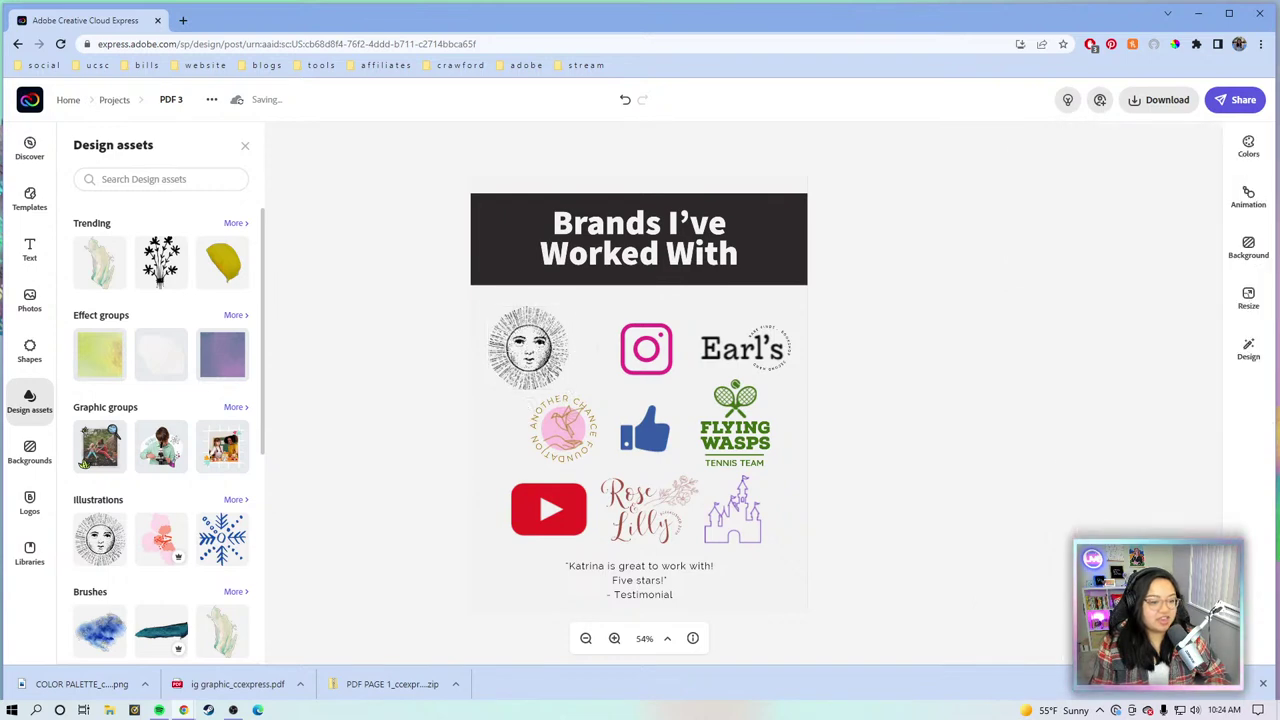
{"action": "left_click", "coordinate": [1263, 684]}
Step: Place the sun face illustration in the empty spot again at 100% zoom, adjust its position, and delete it
{"action": "left_click", "coordinate": [613, 677]}
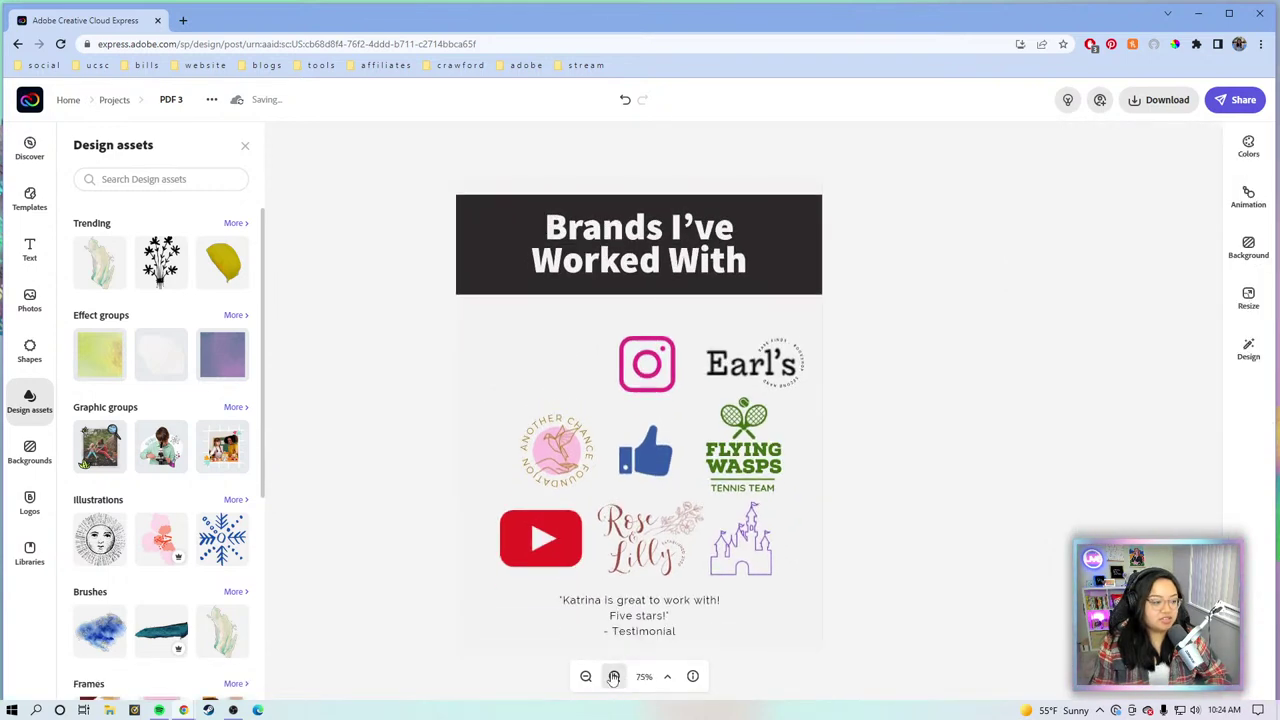
{"action": "left_click", "coordinate": [614, 677]}
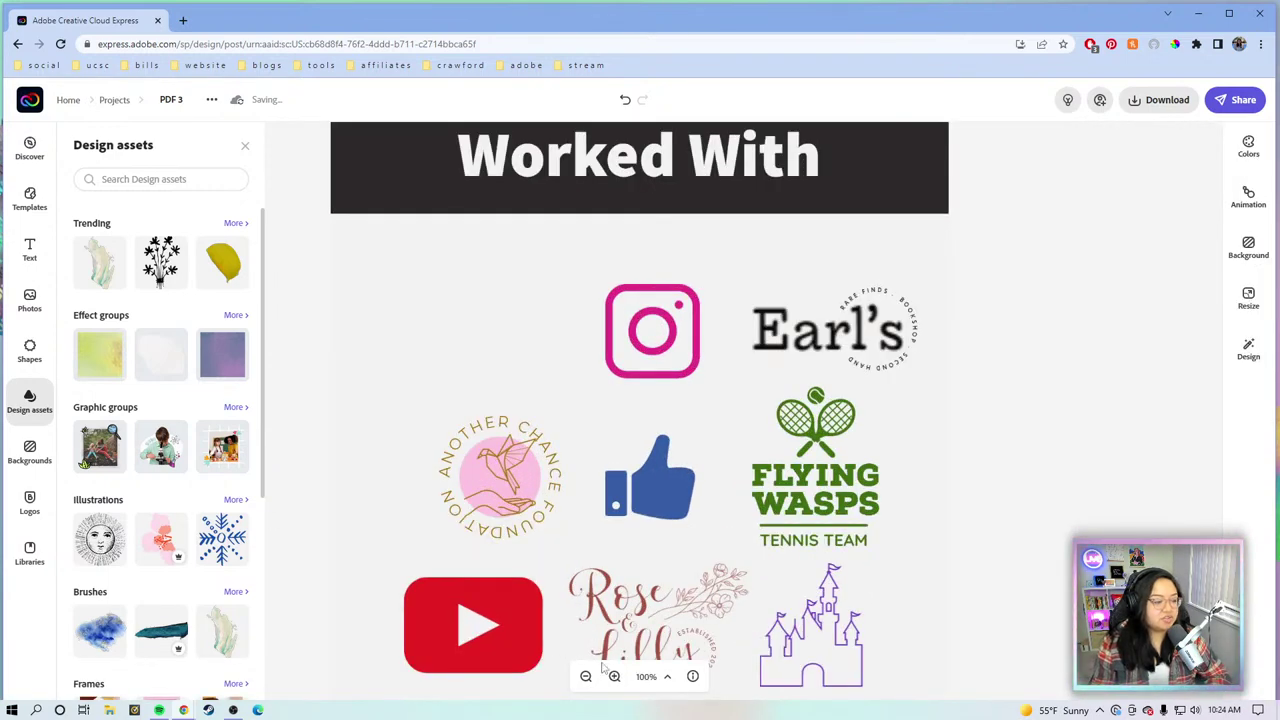
{"action": "left_click", "coordinate": [614, 677]}
{"action": "left_click", "coordinate": [586, 677]}
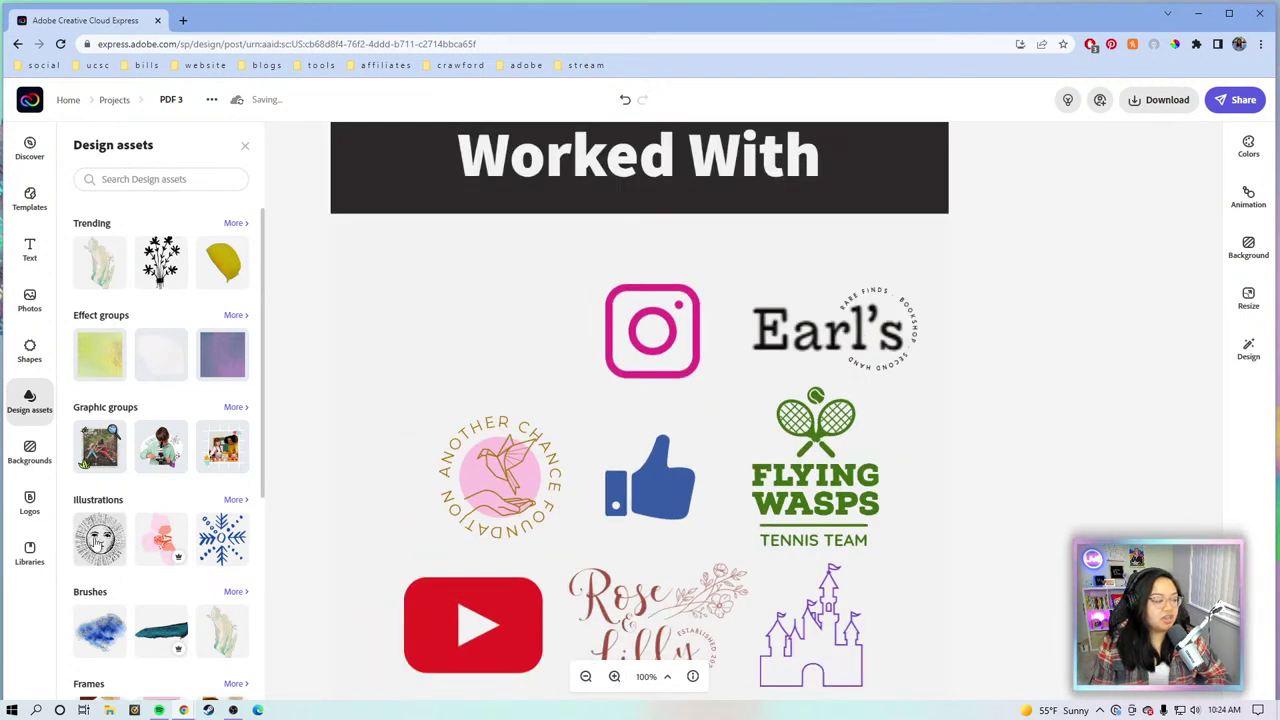
{"action": "left_click_drag", "start_coordinate": [100, 540], "coordinate": [452, 343]}
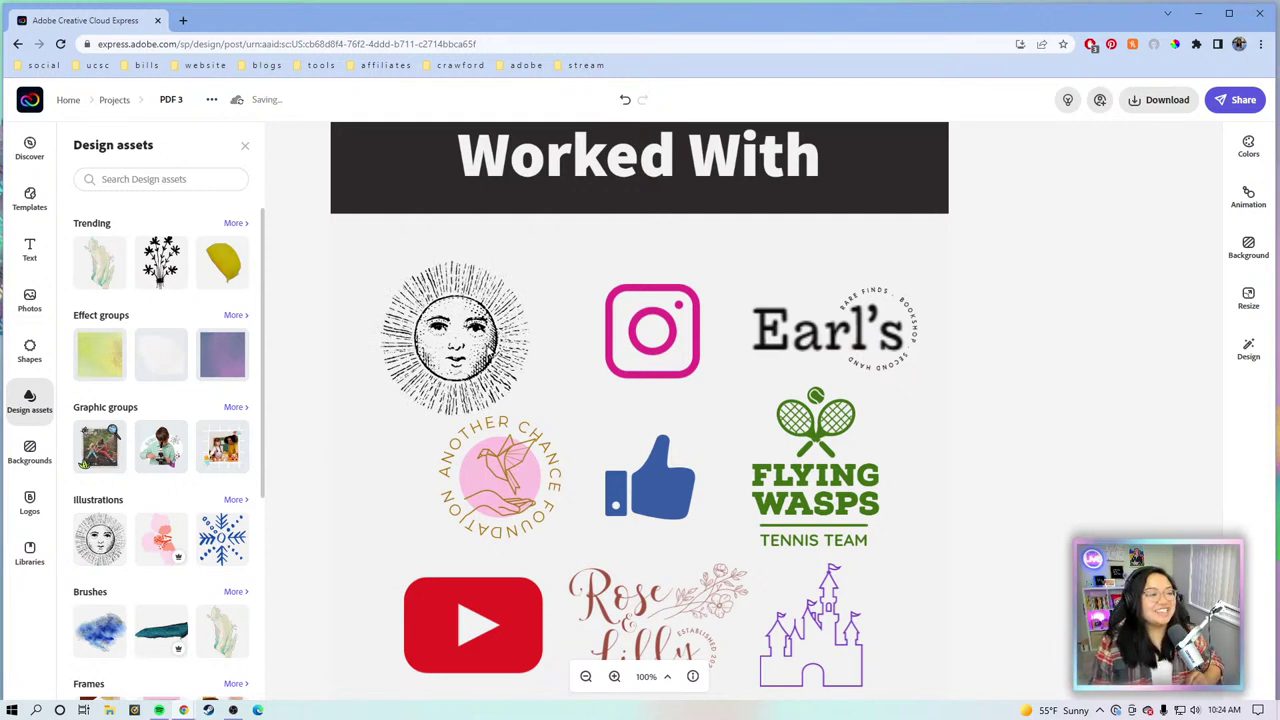
{"action": "left_click", "coordinate": [490, 348]}
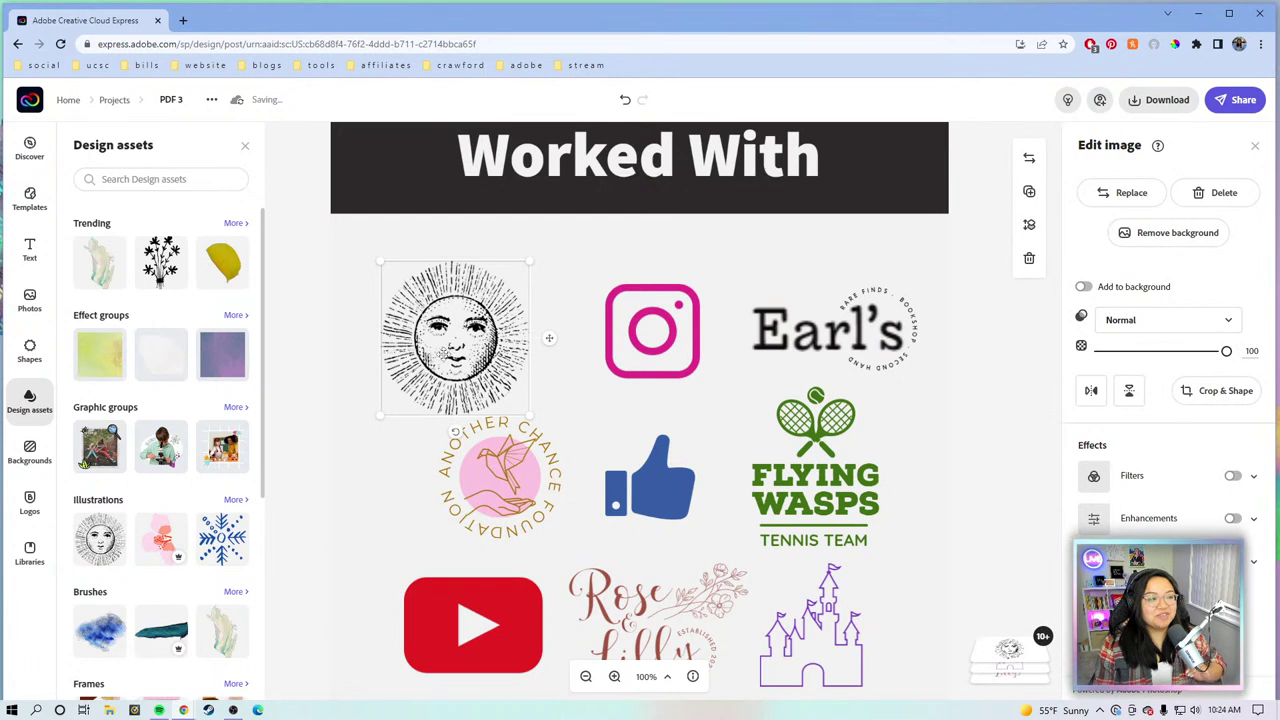
{"action": "left_click_drag", "start_coordinate": [108, 528], "coordinate": [432, 348]}
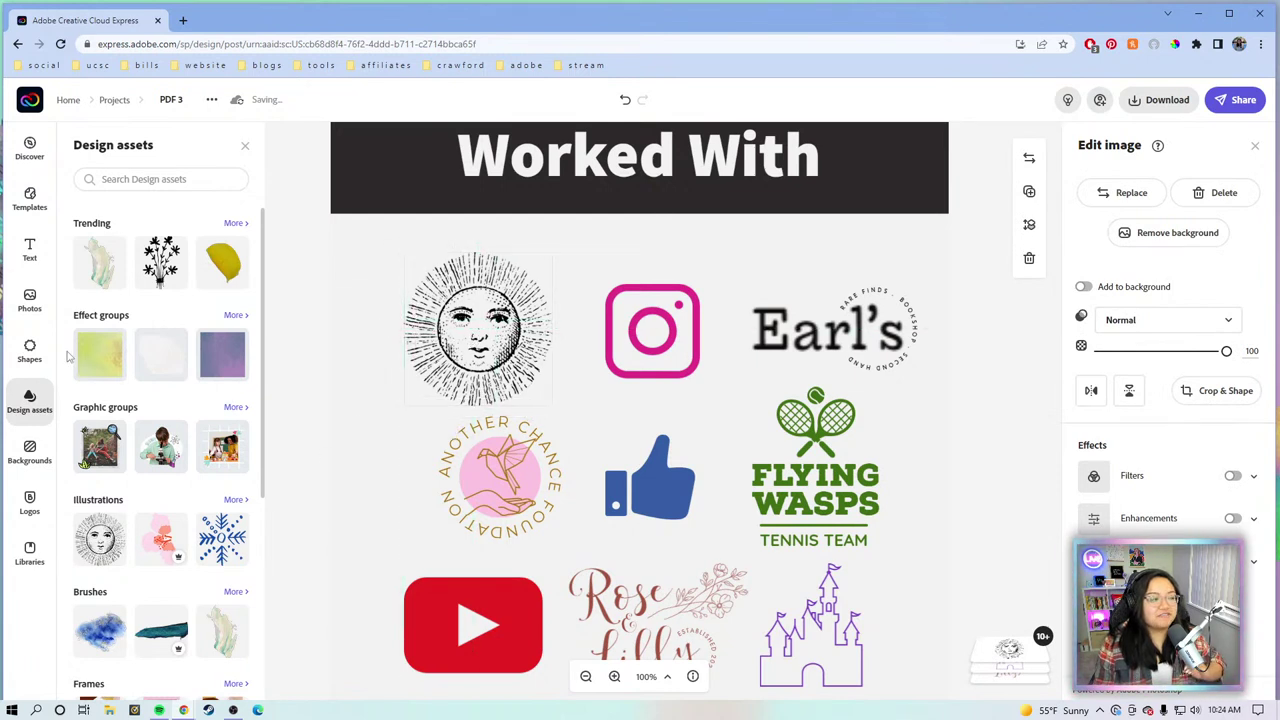
{"action": "left_click", "coordinate": [586, 676]}
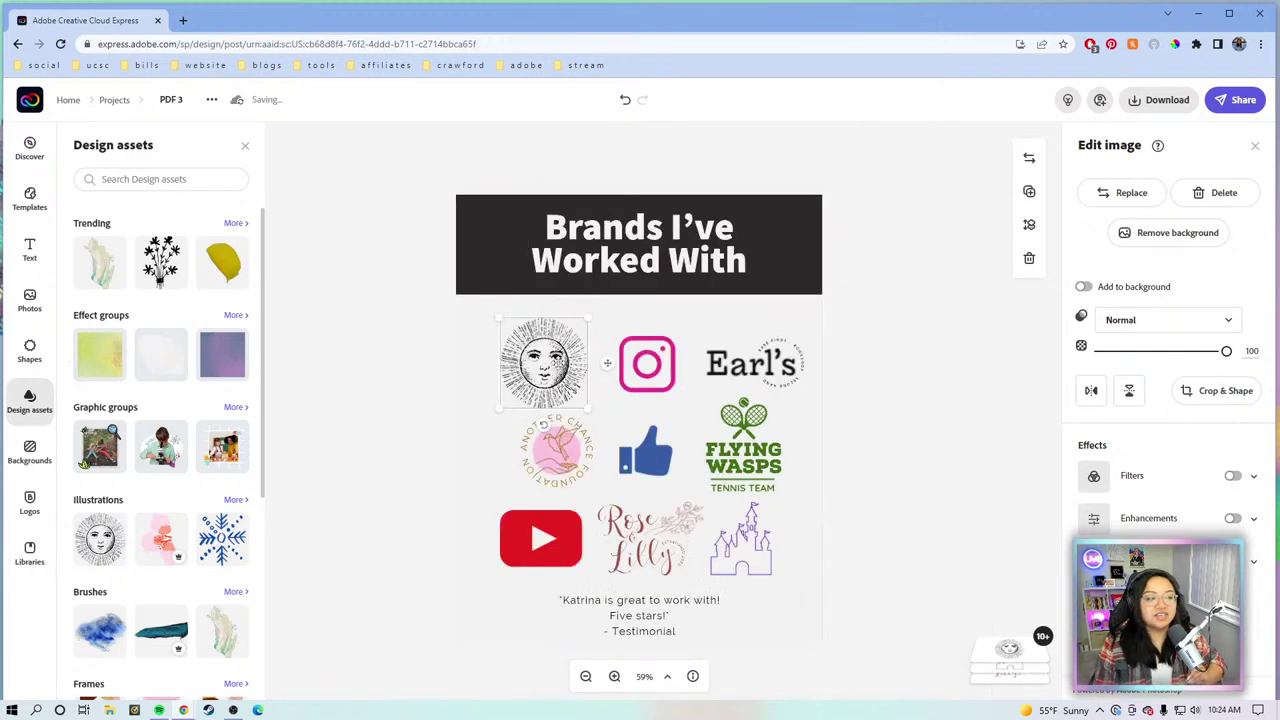
{"action": "key", "text": "Delete"}
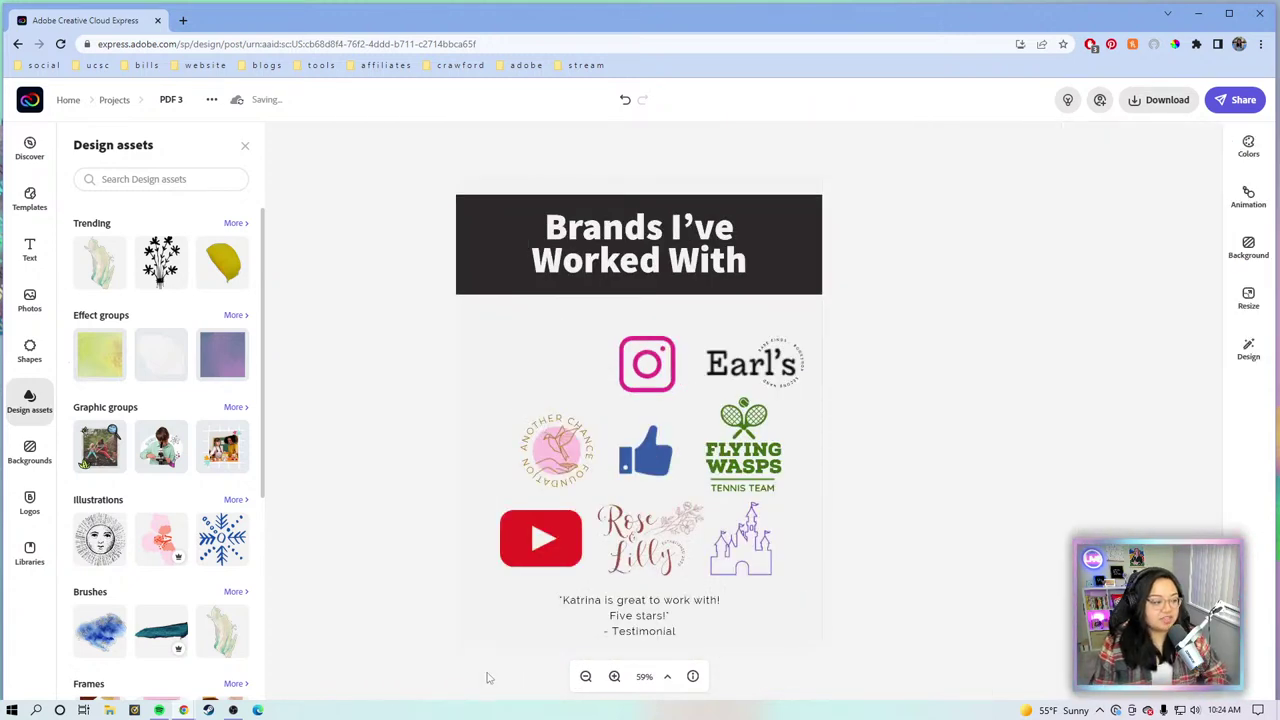
Step: Place the pink floral illustration in the empty logo spot at 150% zoom and delete it again
{"action": "left_click", "coordinate": [614, 676]}
{"action": "left_click", "coordinate": [614, 676]}
{"action": "left_click", "coordinate": [614, 676]}
{"action": "left_click", "coordinate": [614, 676]}
{"action": "left_click_drag", "start_coordinate": [172, 543], "coordinate": [441, 270]}
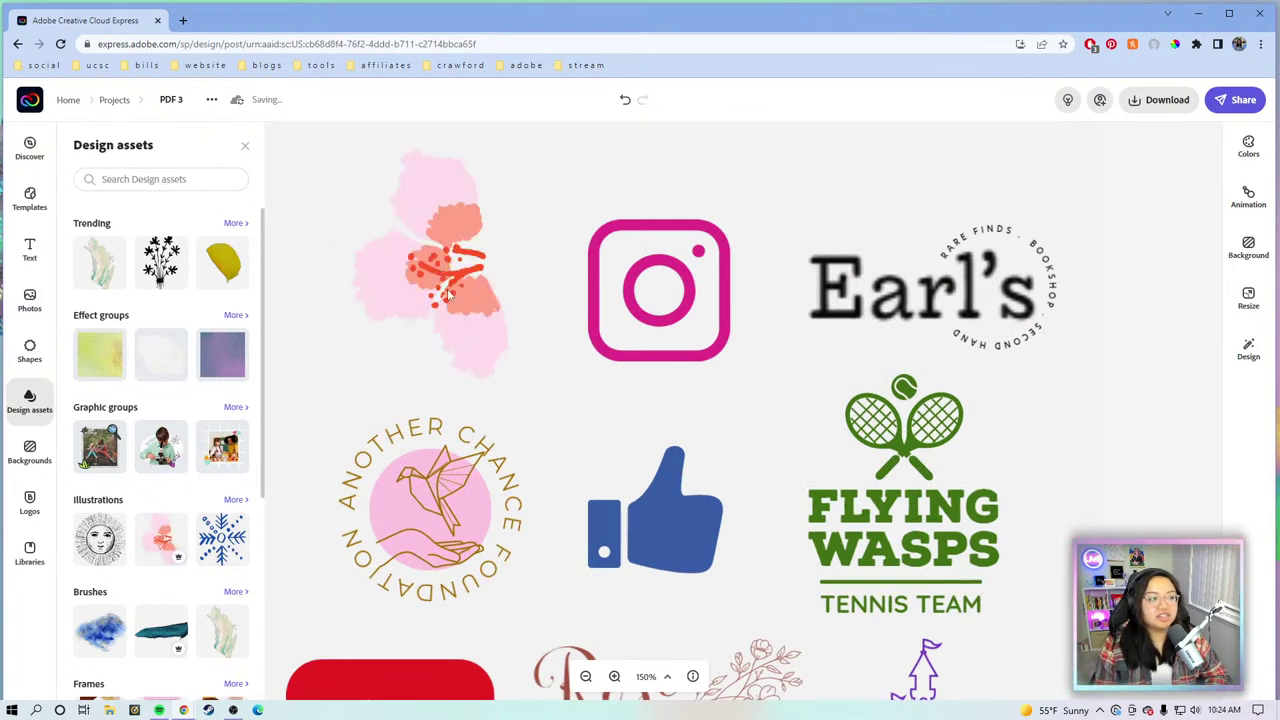
{"action": "left_click", "coordinate": [447, 295]}
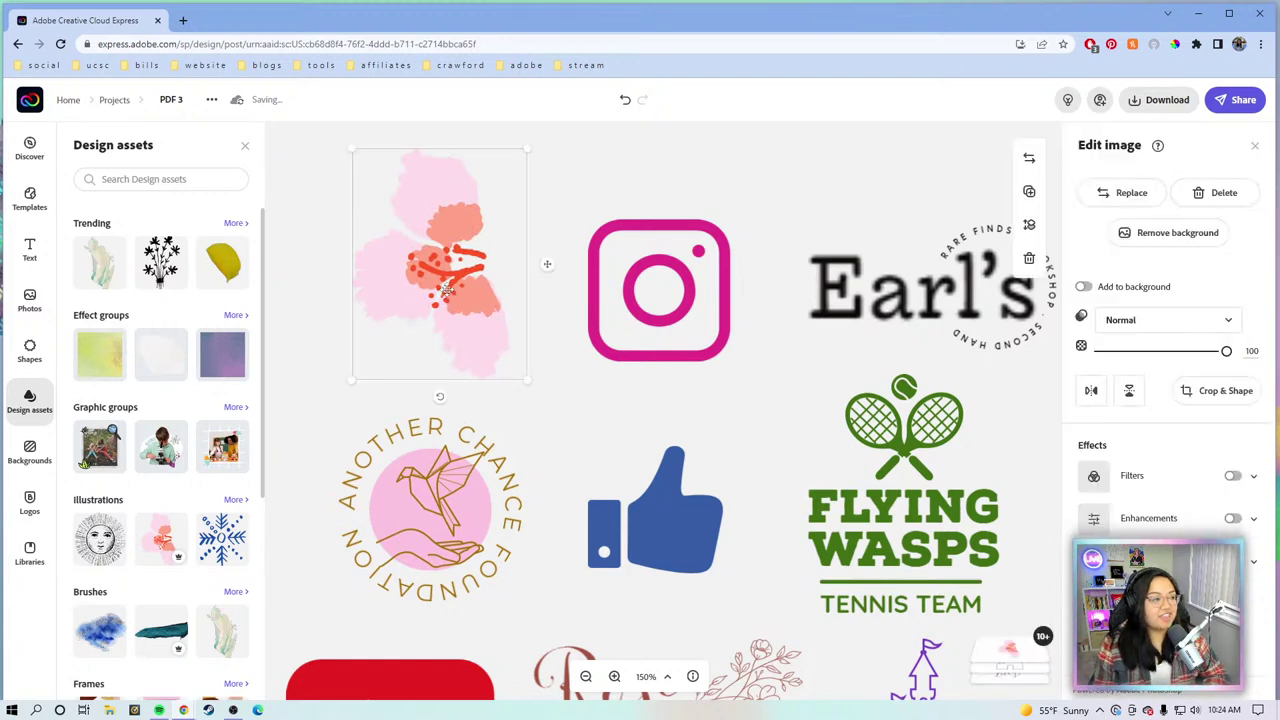
{"action": "key", "text": "Delete"}
Step: Open the FOLDERS folder from the desktop and arrange its window side by side with a narrowed browser window
{"action": "left_click_drag", "start_coordinate": [3, 632], "coordinate": [364, 623]}
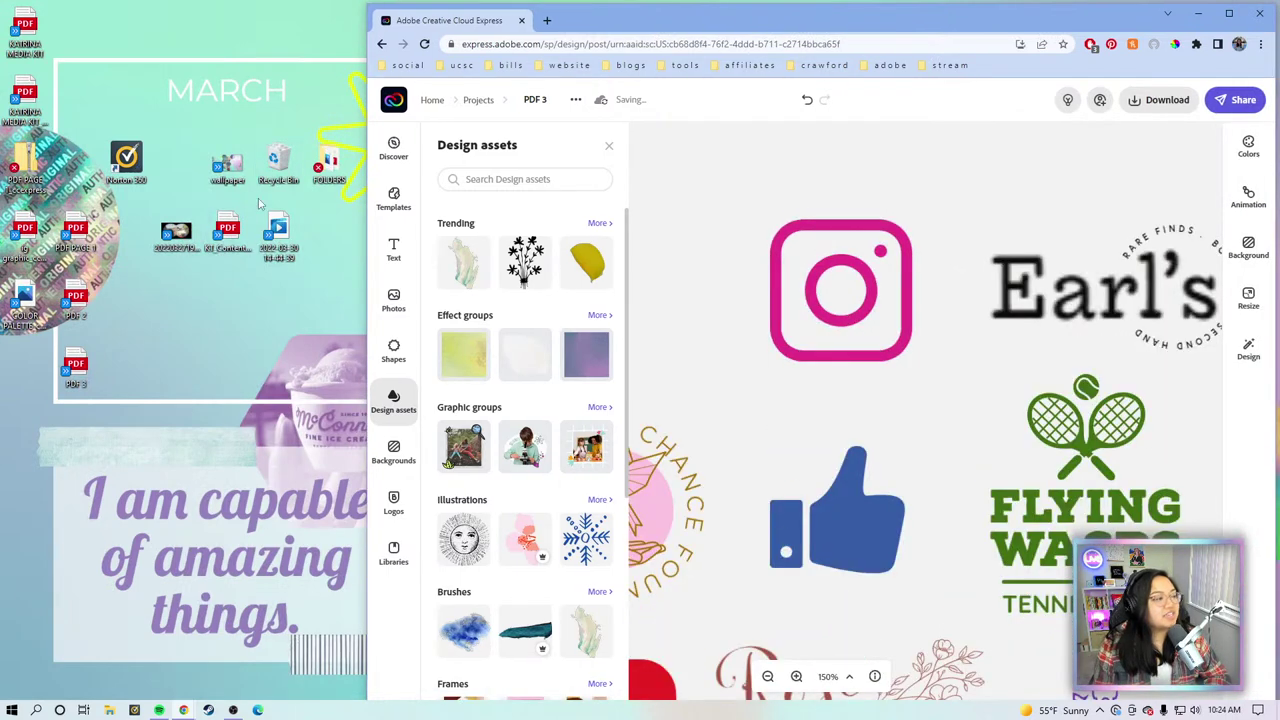
{"action": "double_click", "coordinate": [326, 166]}
{"action": "left_click_drag", "start_coordinate": [1013, 25], "coordinate": [335, 30]}
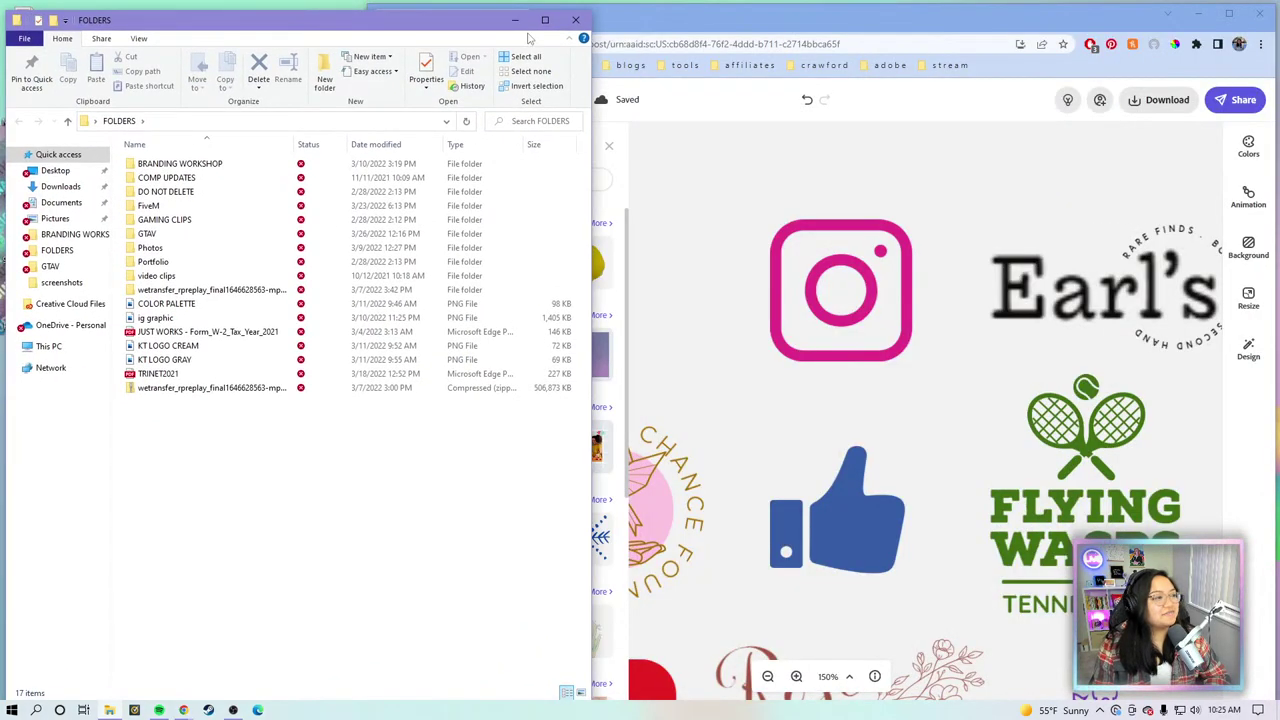
{"action": "left_click_drag", "start_coordinate": [600, 110], "coordinate": [342, 115]}
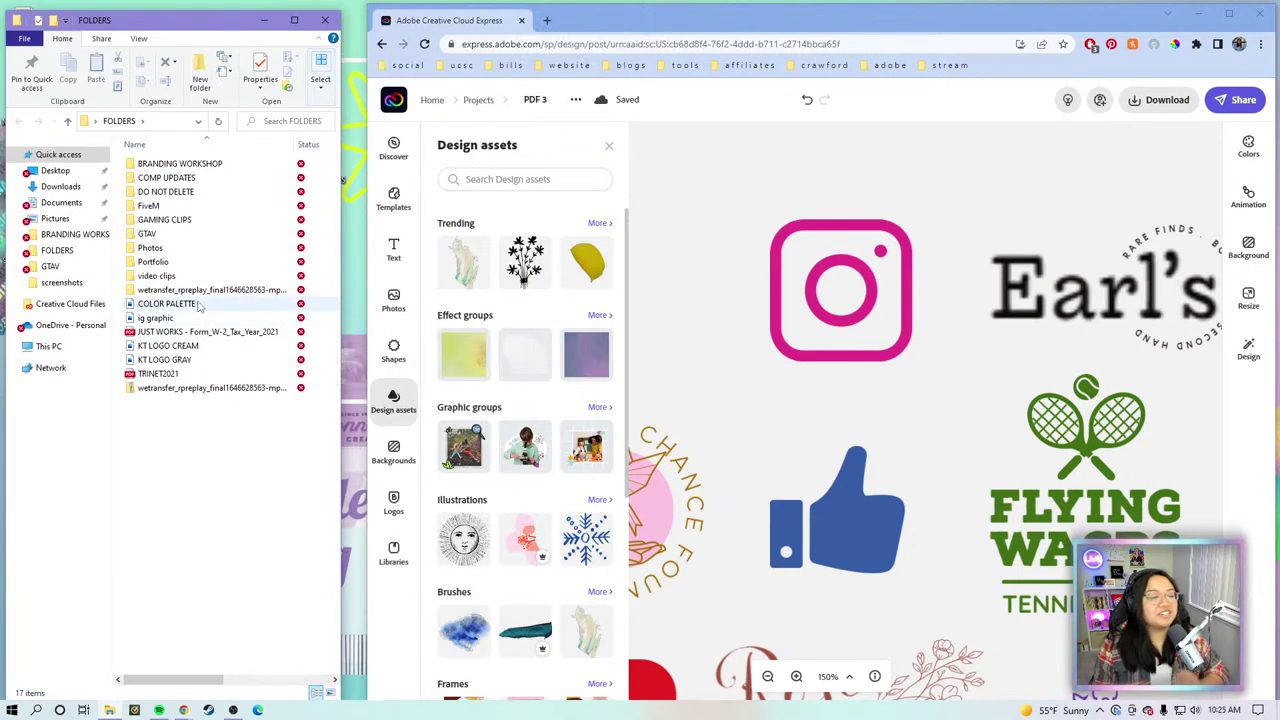
Step: Add the KT LOGO GRAY file from the FOLDERS folder to the brands page, near the empty logo spot
{"action": "left_click", "coordinate": [767, 677]}
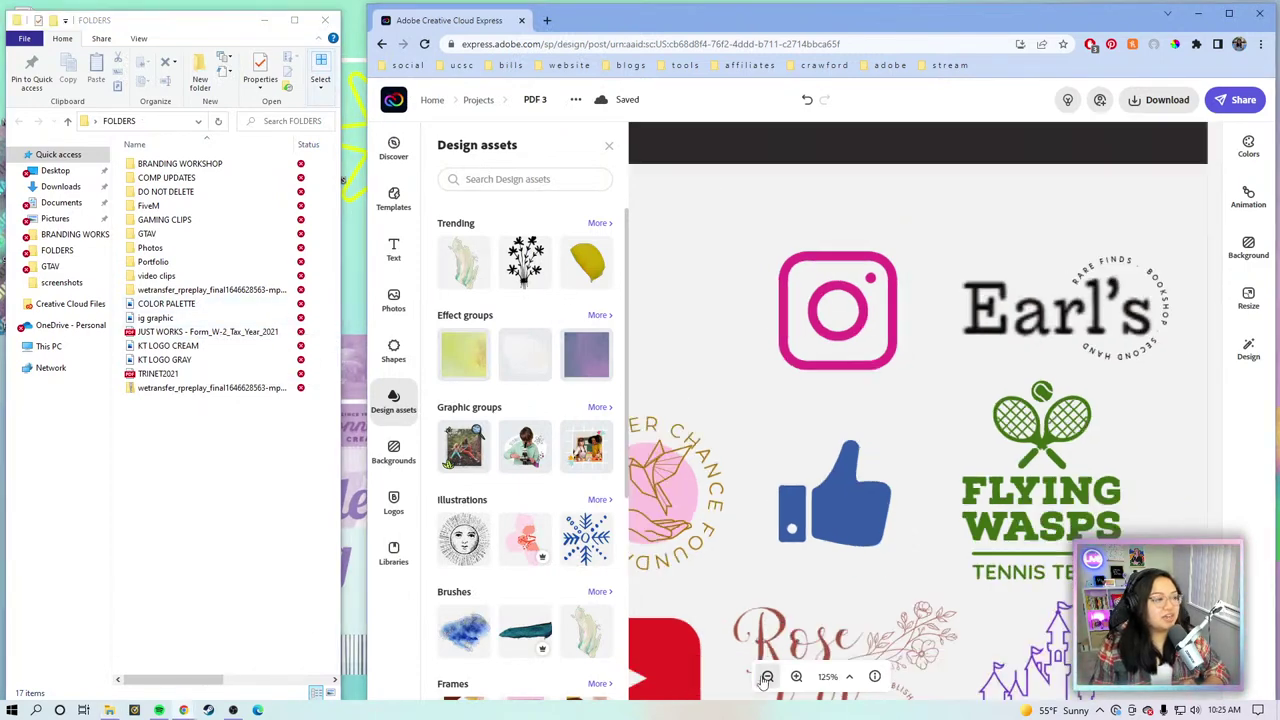
{"action": "left_click", "coordinate": [767, 677]}
{"action": "left_click", "coordinate": [767, 677]}
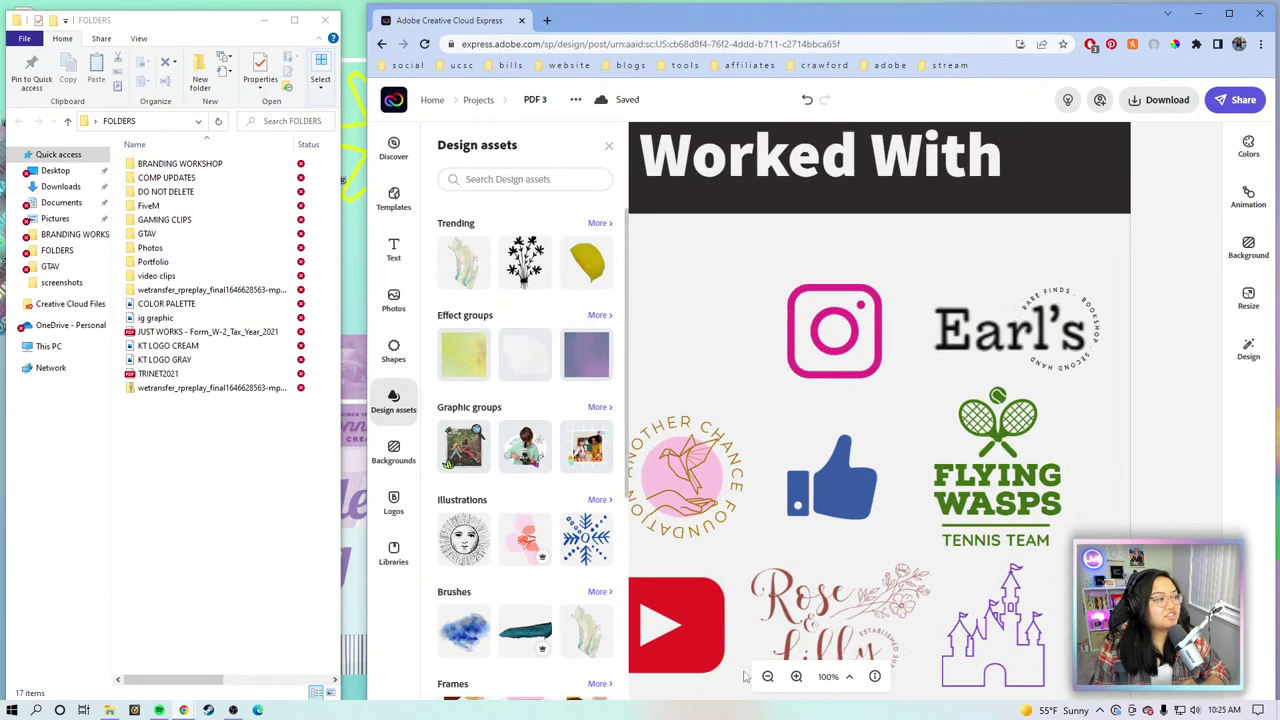
{"action": "left_click", "coordinate": [205, 362]}
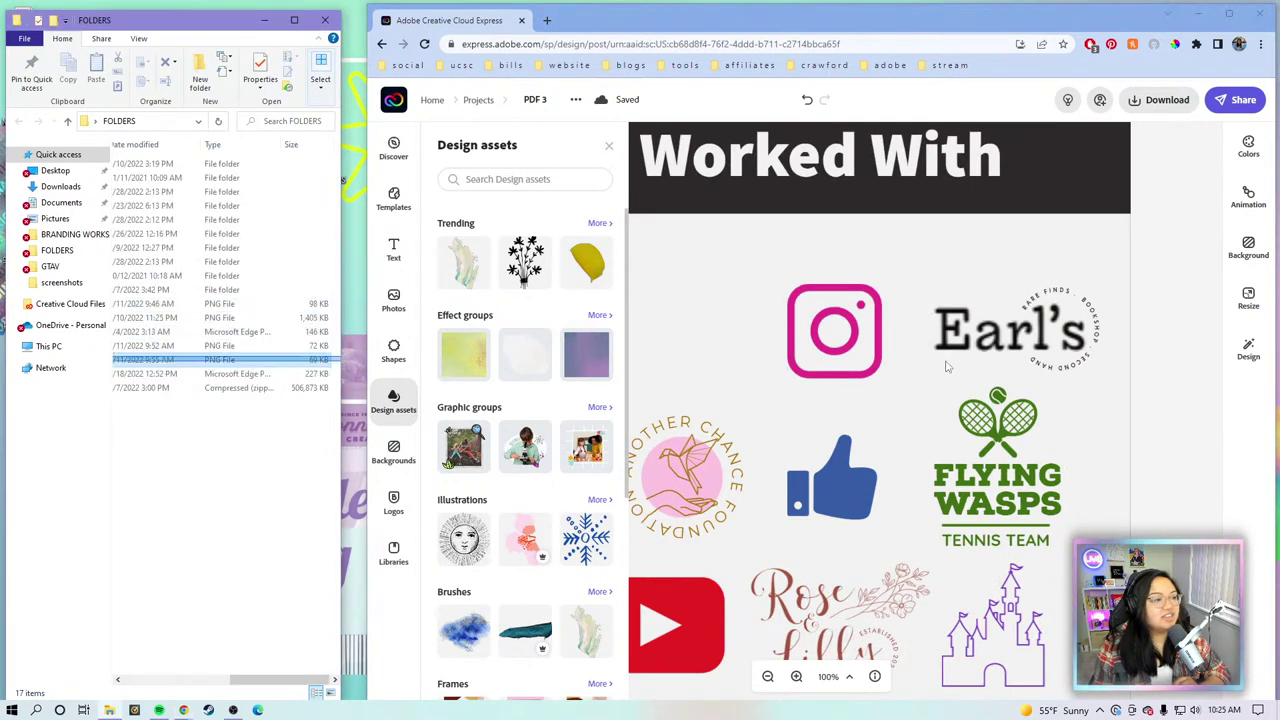
{"action": "left_click", "coordinate": [205, 346], "text": "shift"}
{"action": "left_click_drag", "start_coordinate": [305, 686], "coordinate": [199, 684]}
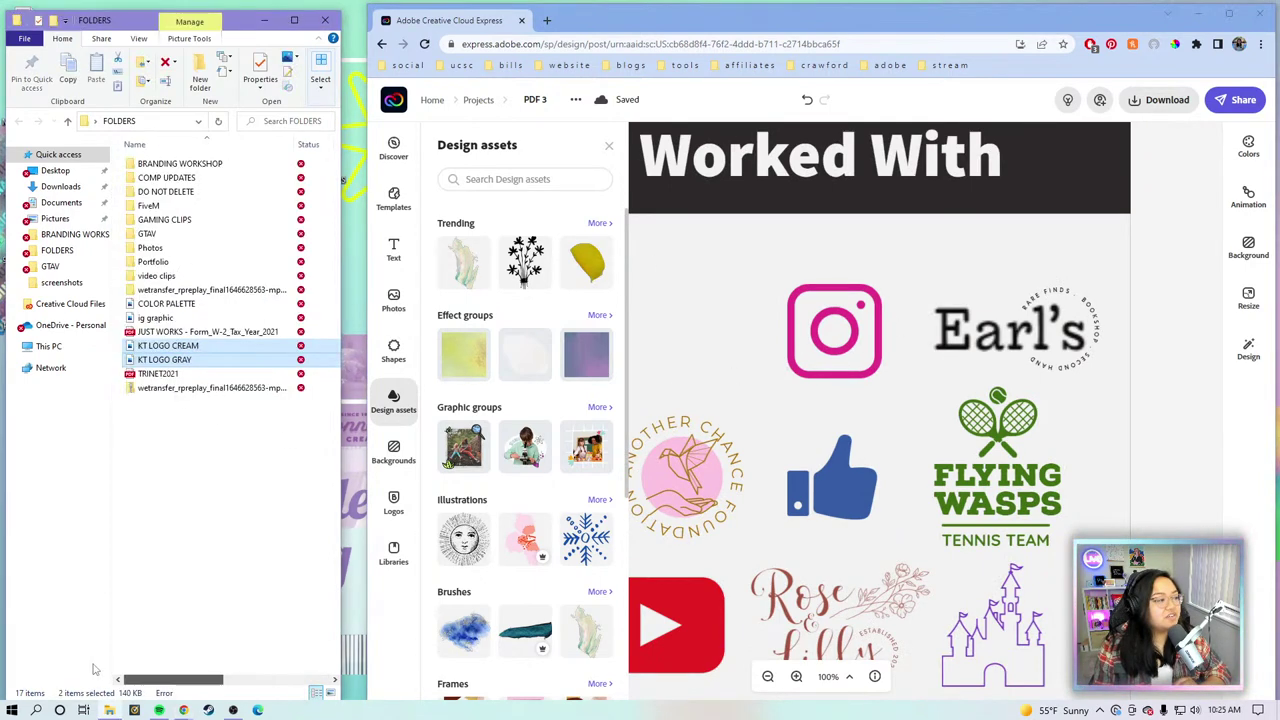
{"action": "left_click", "coordinate": [267, 483]}
{"action": "left_click_drag", "start_coordinate": [351, 373], "coordinate": [722, 352]}
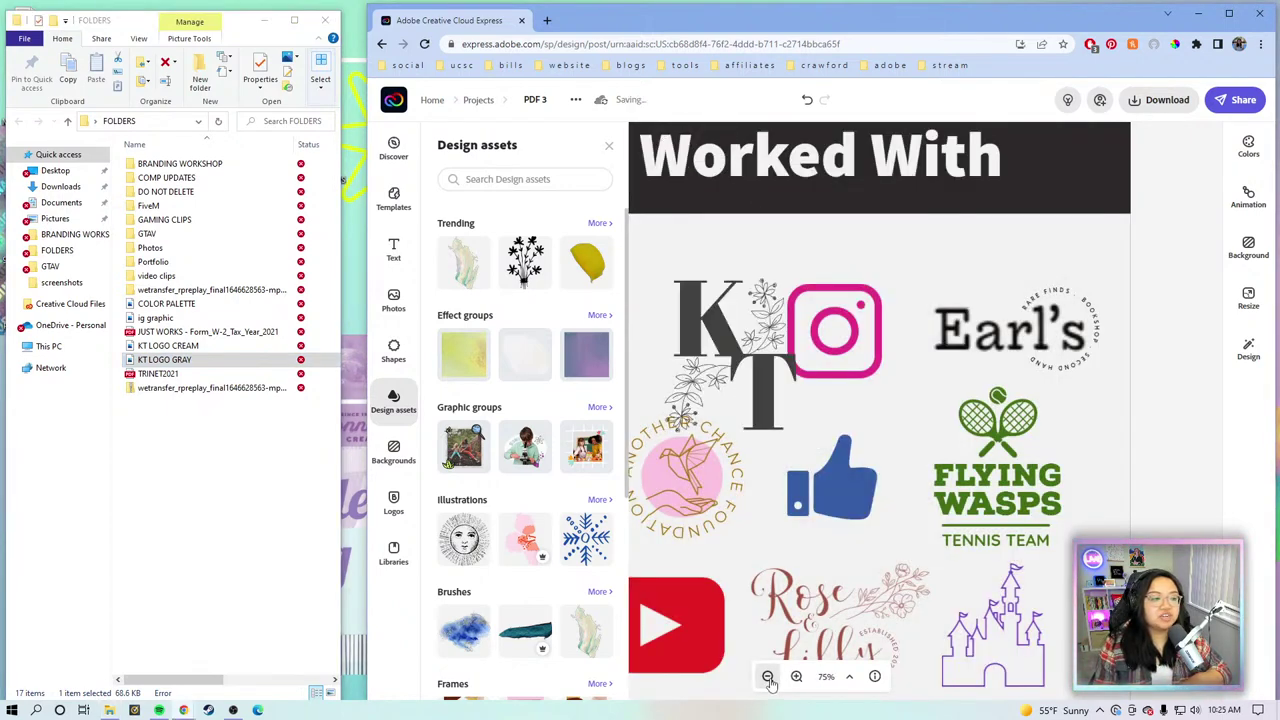
Step: Widen the browser window, then move the gray KT logo into the empty first-row spot and scale it down
{"action": "left_click", "coordinate": [768, 677]}
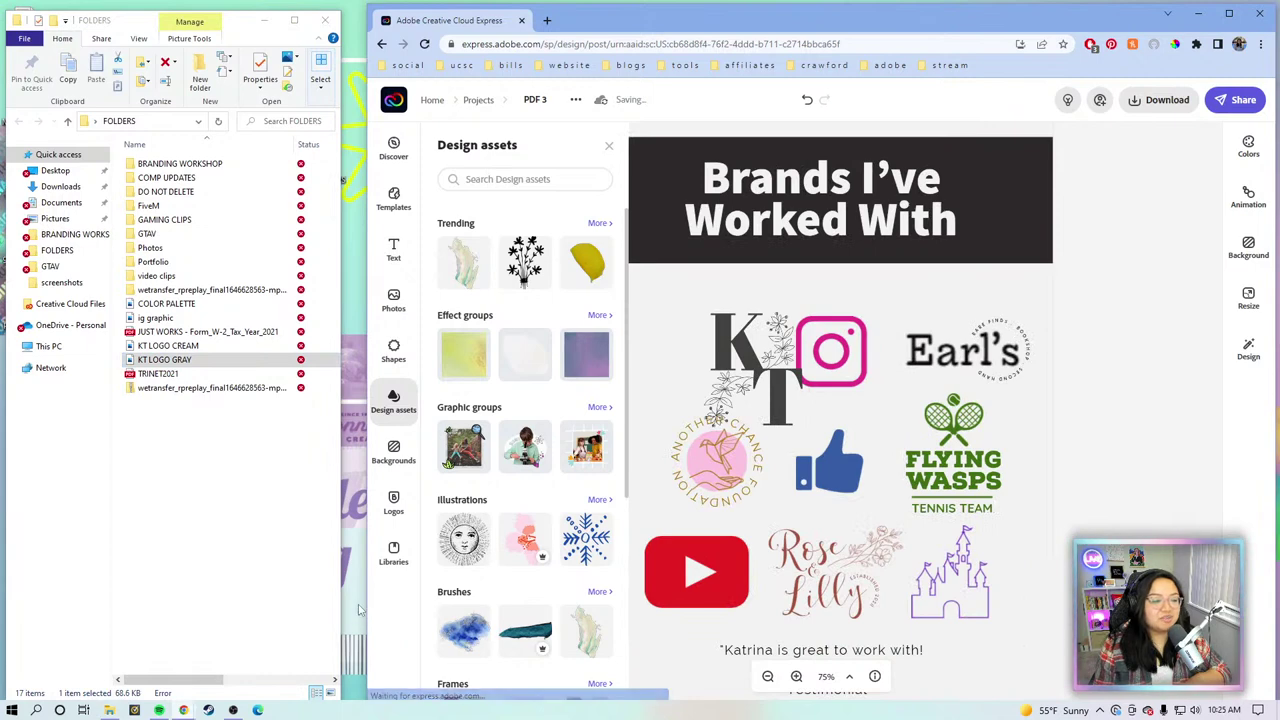
{"action": "left_click_drag", "start_coordinate": [365, 603], "coordinate": [253, 603]}
{"action": "left_click", "coordinate": [760, 360]}
{"action": "left_click_drag", "start_coordinate": [763, 358], "coordinate": [681, 343]}
{"action": "left_click_drag", "start_coordinate": [662, 289], "coordinate": [622, 330]}
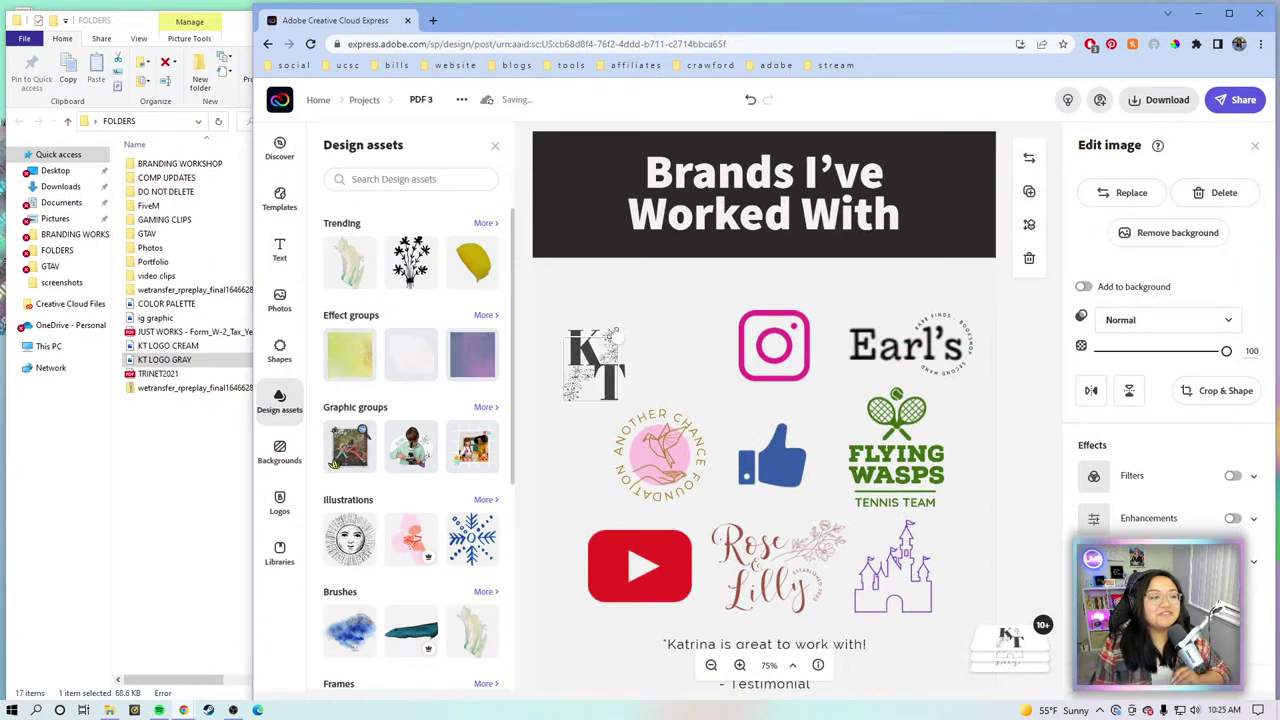